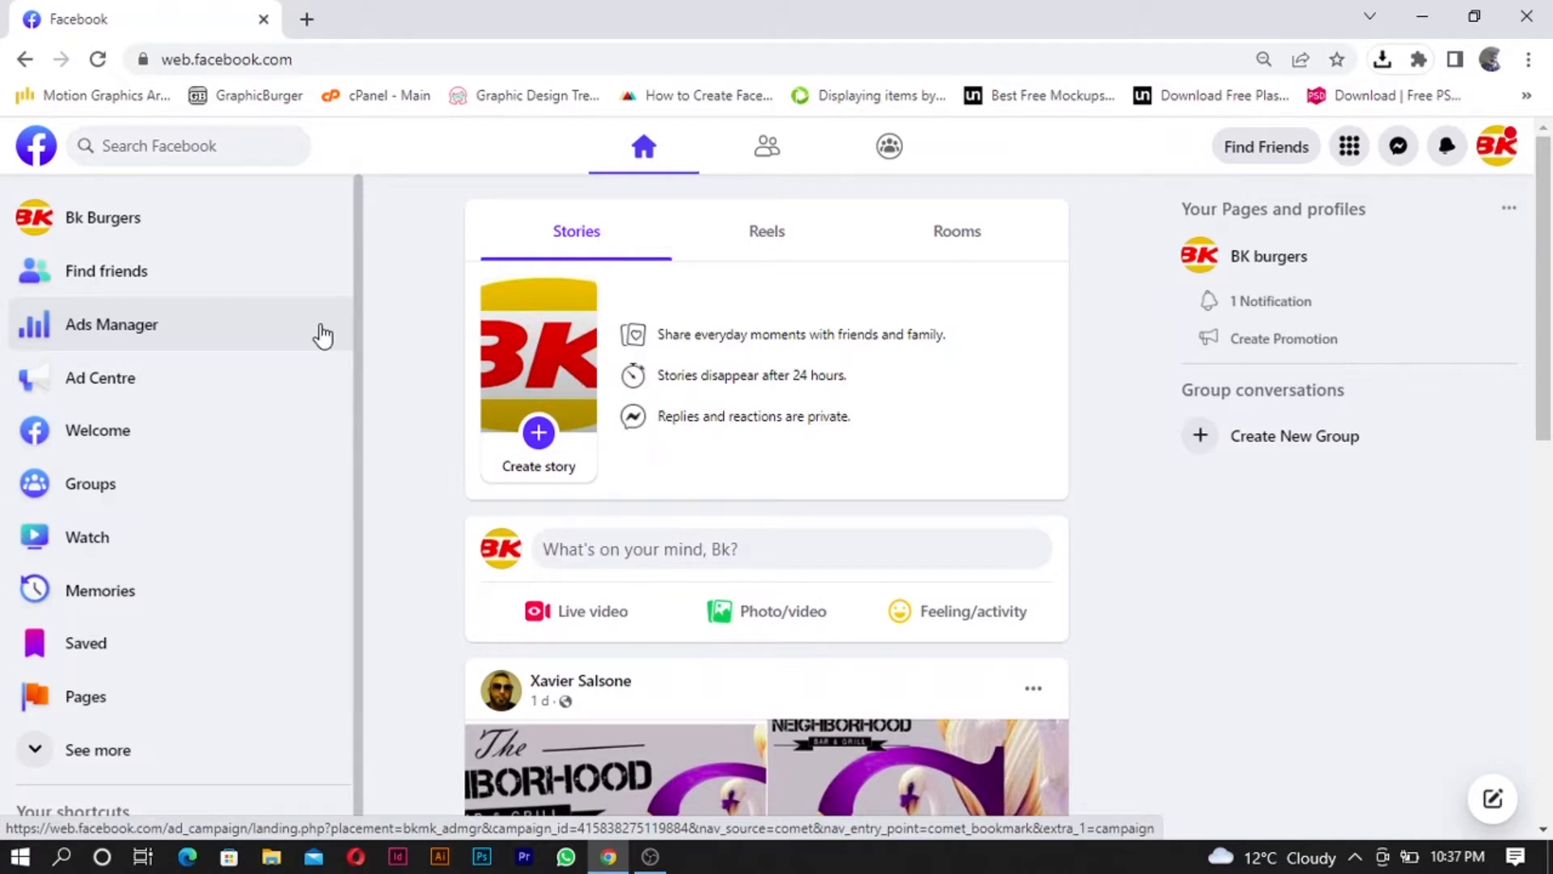
# Step: Open Ads Manager and create a new campaign with the Leads objective
pyautogui.click(255, 338)
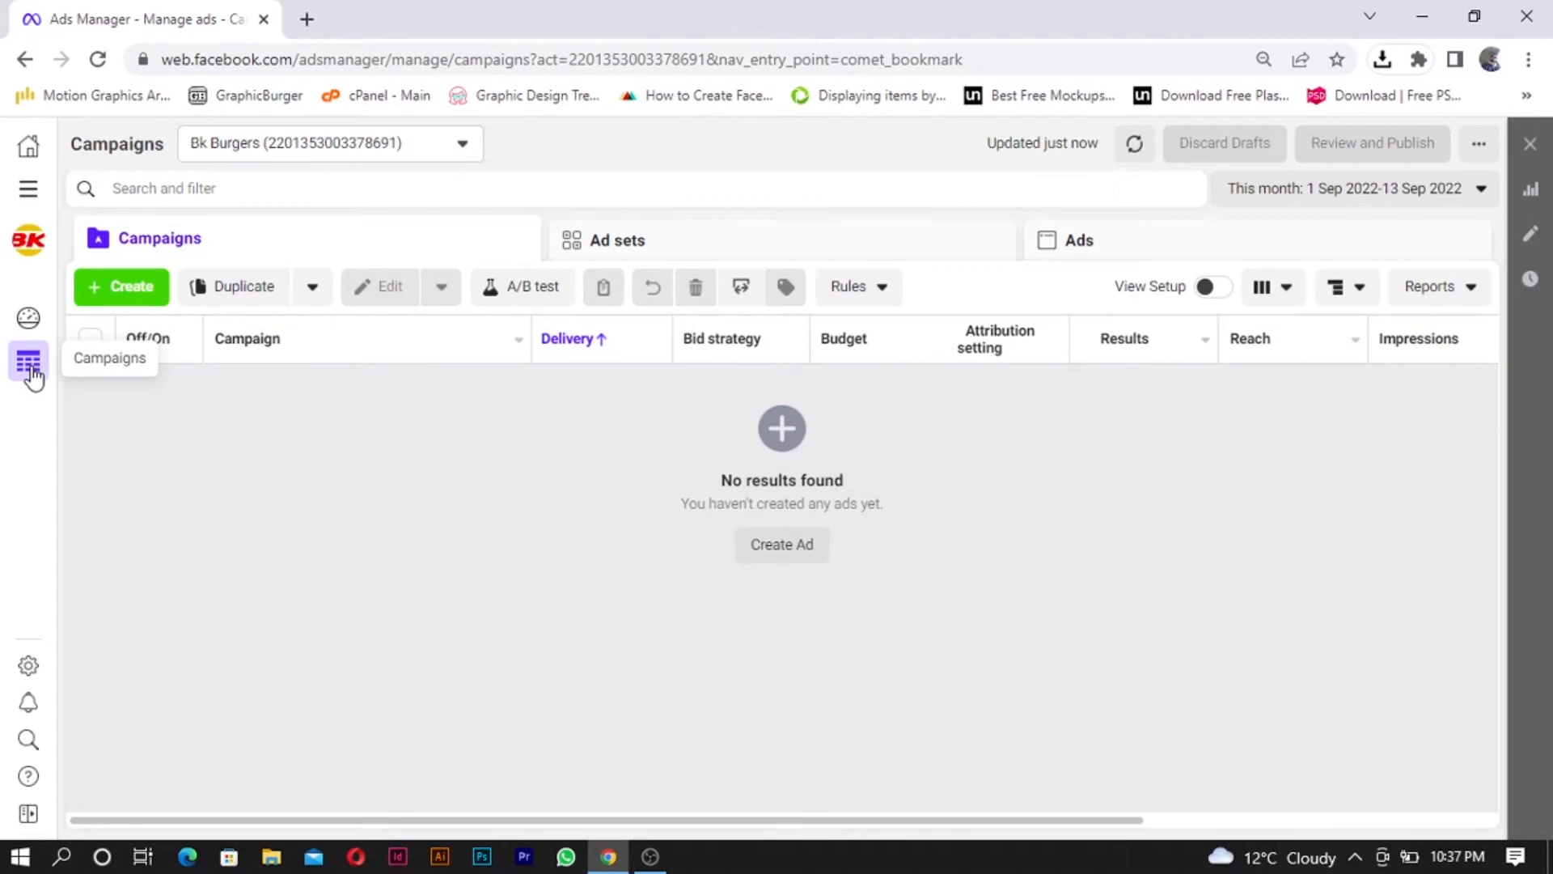
pyautogui.moveTo(148, 340)
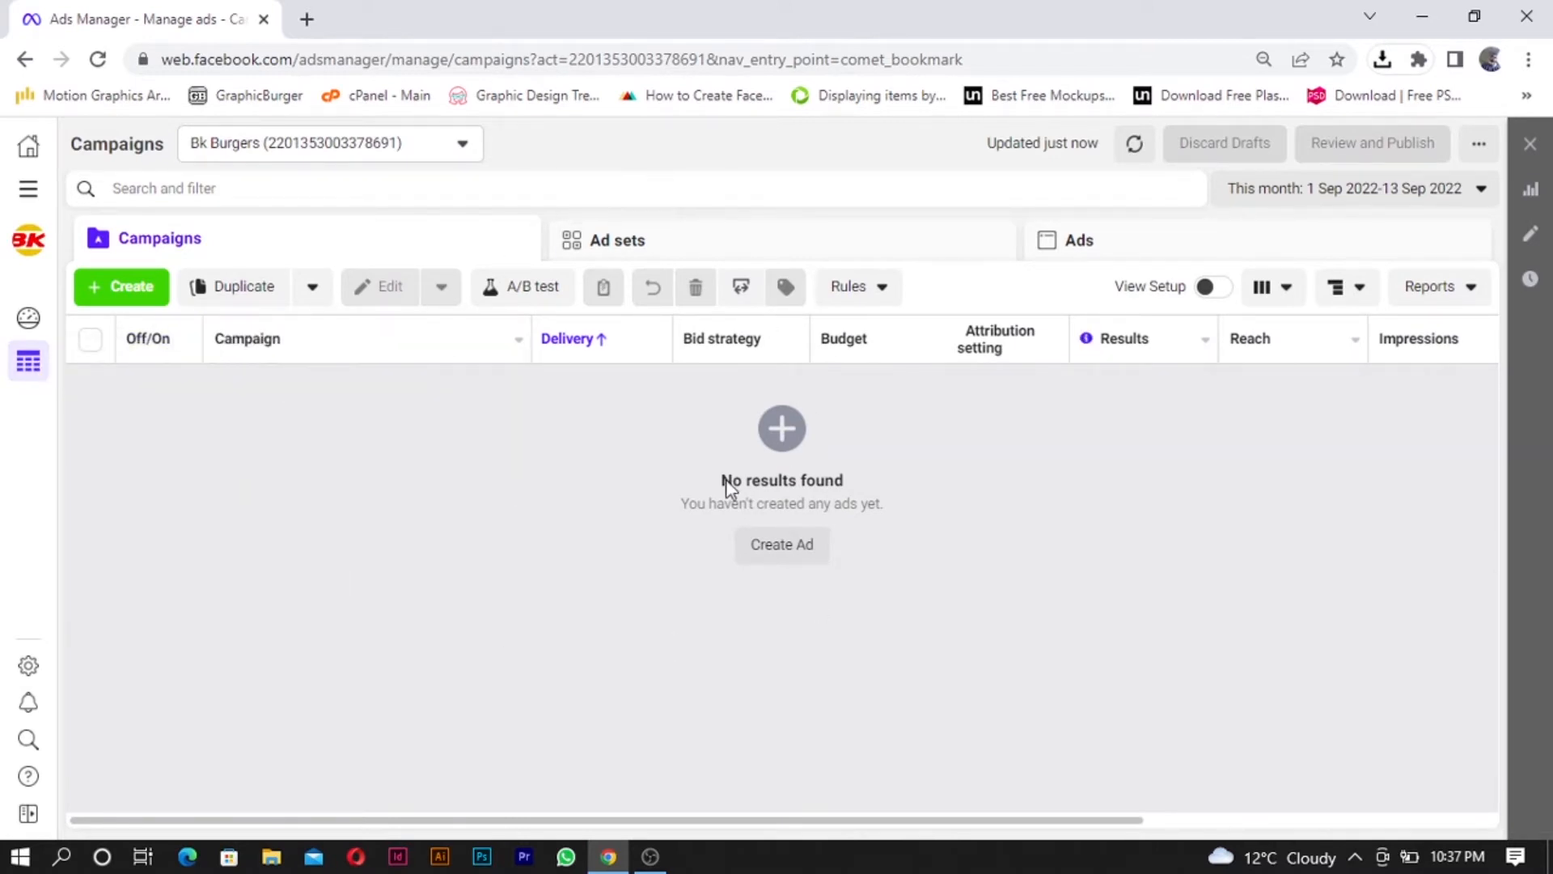
pyautogui.click(129, 287)
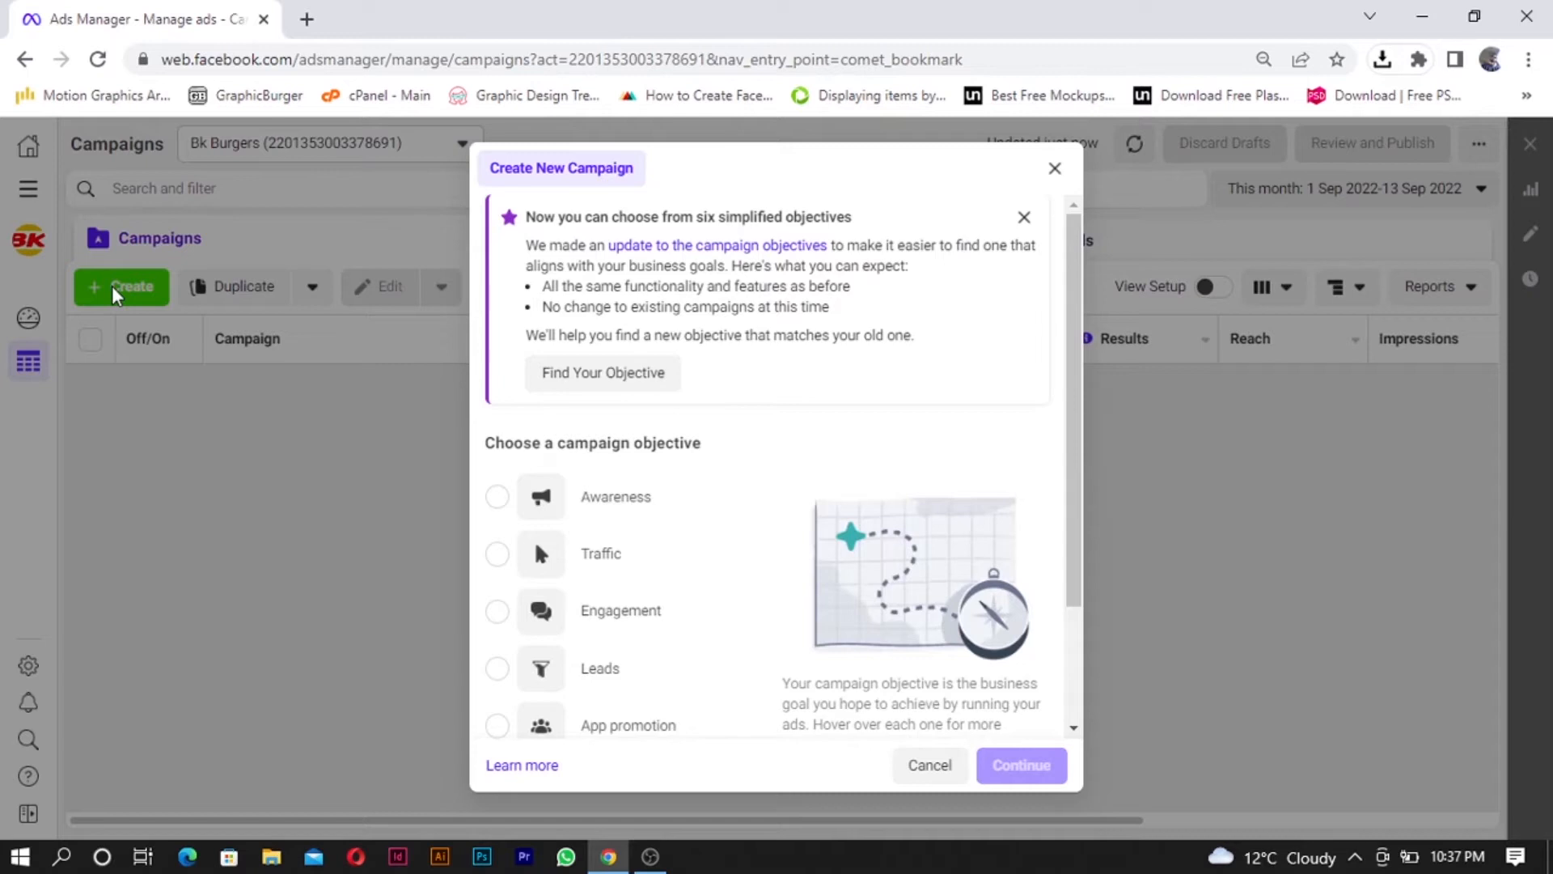
pyautogui.scroll(-2, 648, 534)
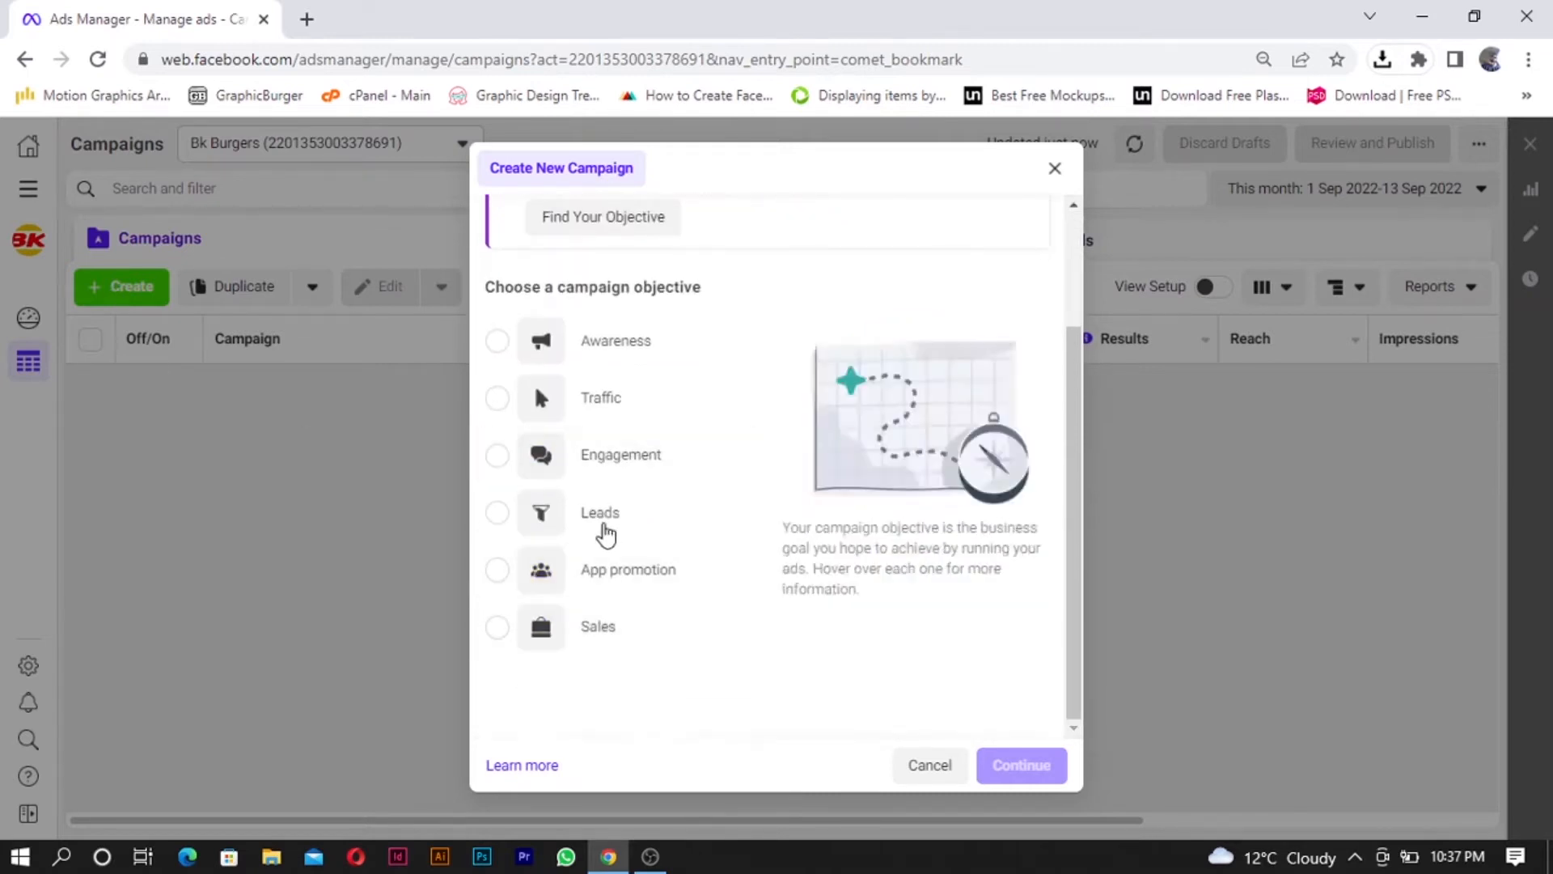
pyautogui.click(602, 526)
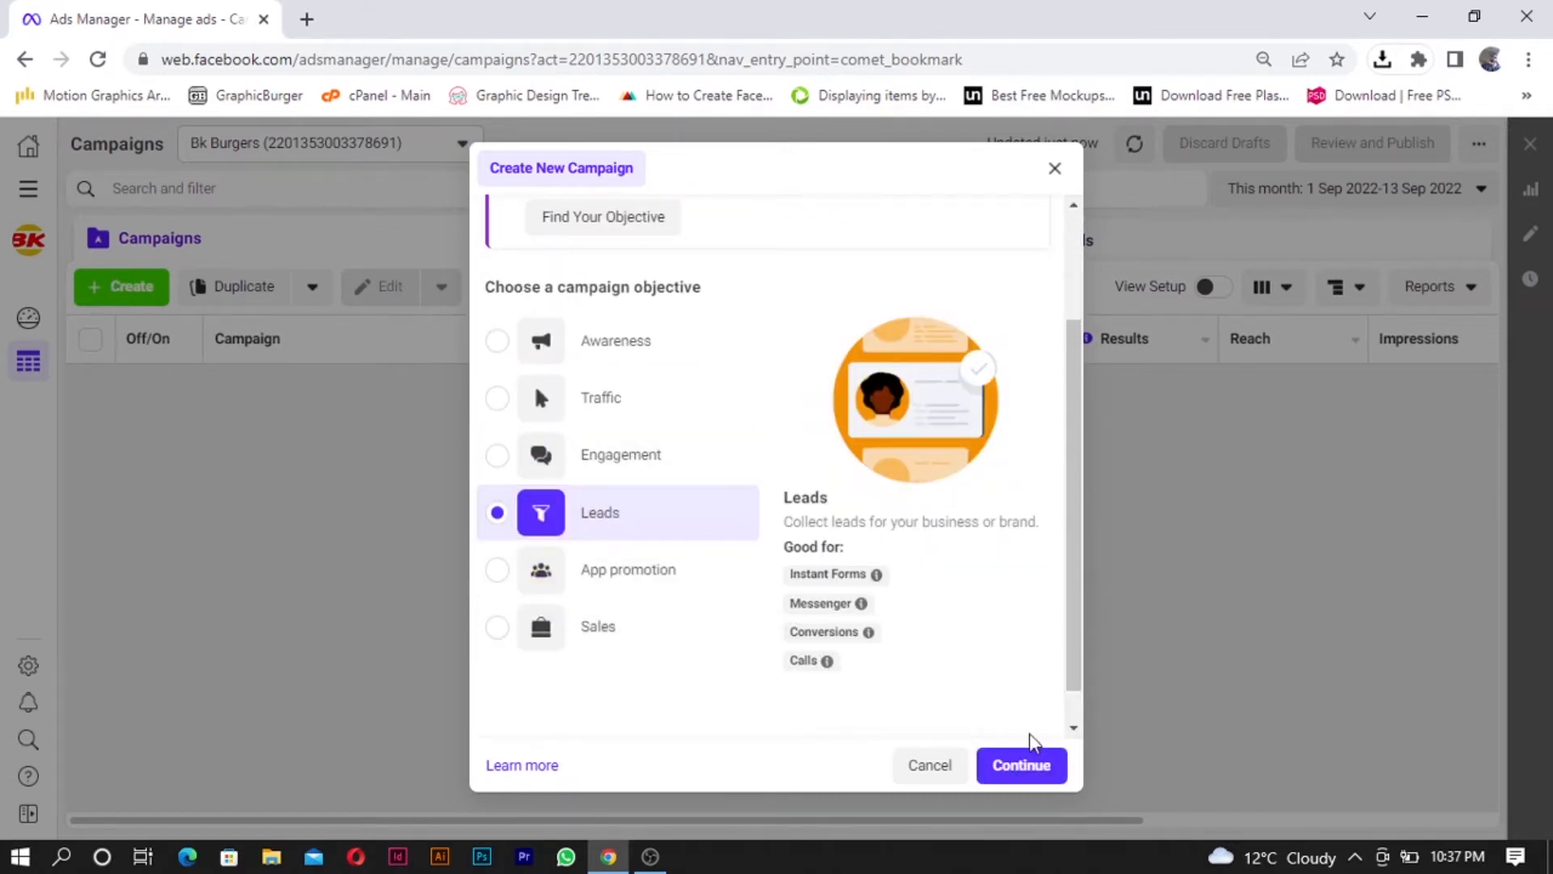
pyautogui.click(1024, 765)
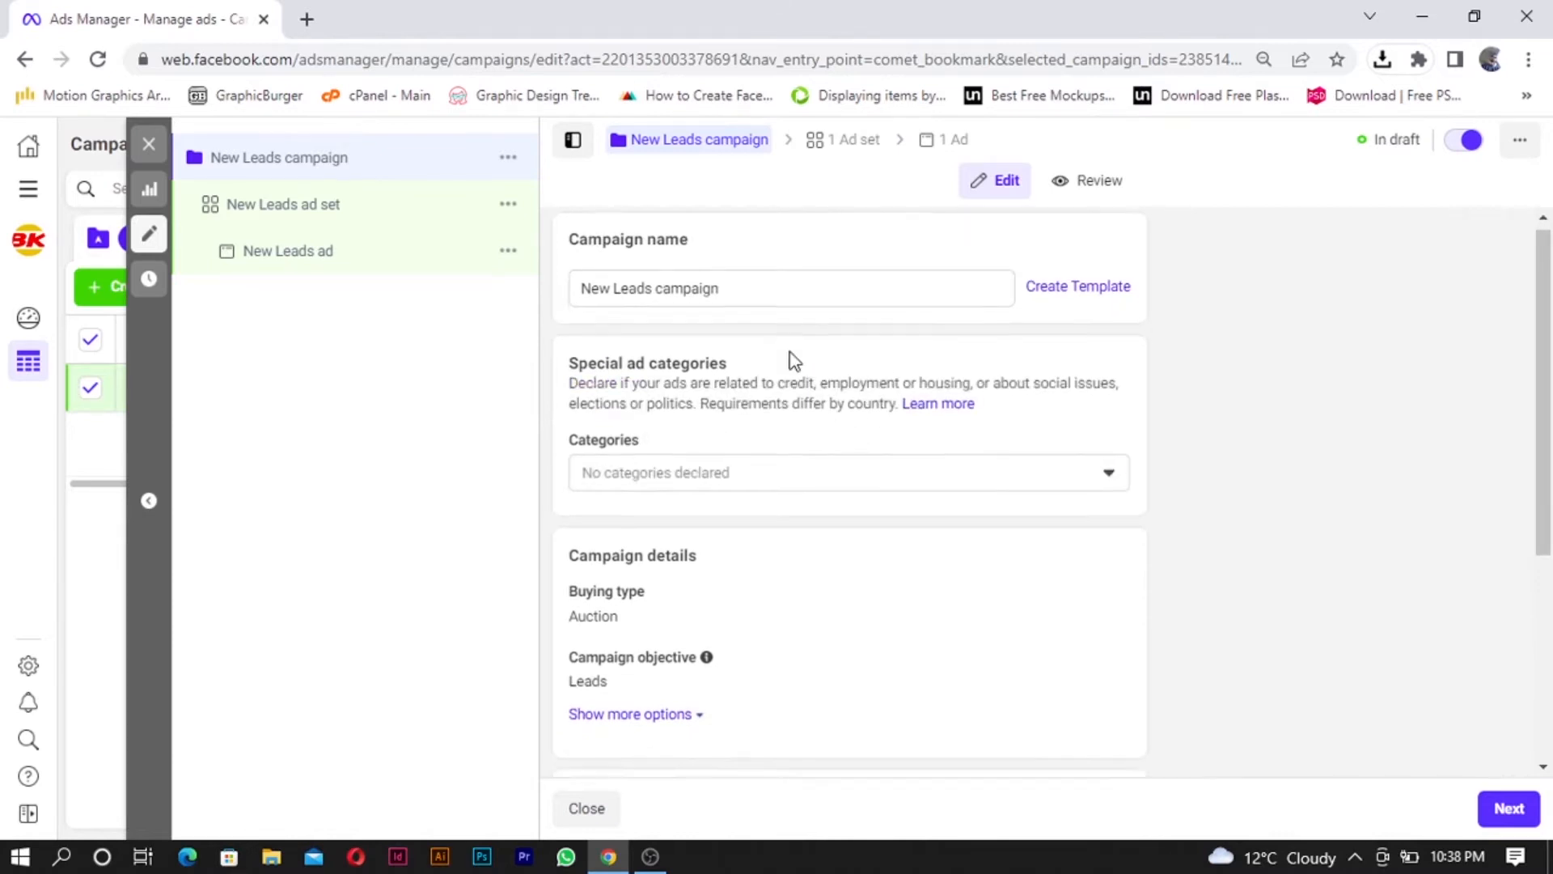
# Step: Rename the new leads campaign as "BK spectacular"
pyautogui.moveTo(767, 297); pyautogui.dragTo(538, 299)
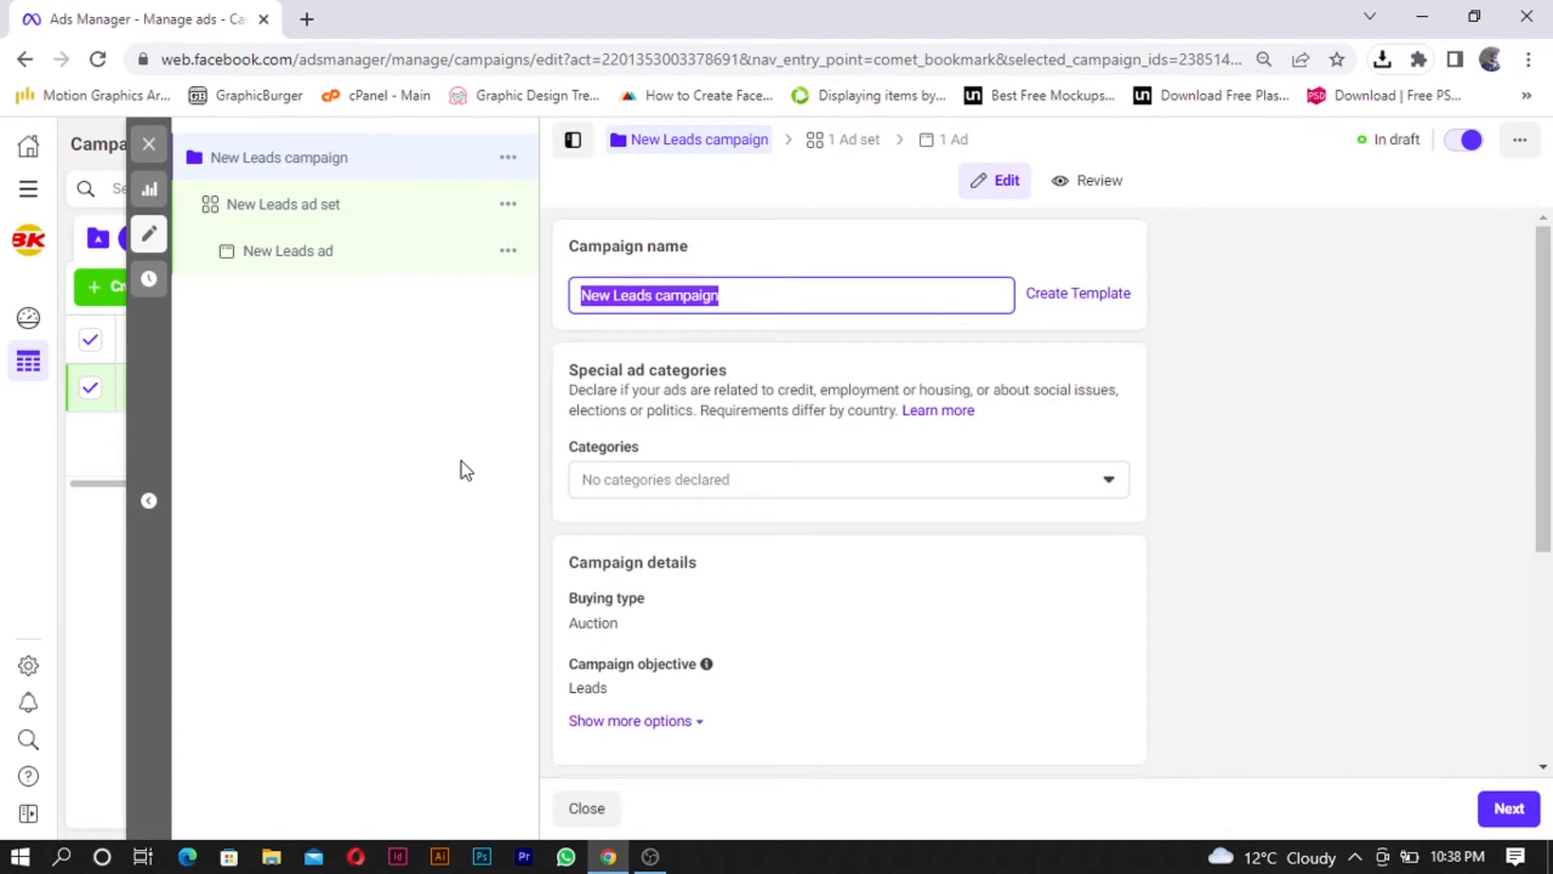
pyautogui.write('BK')
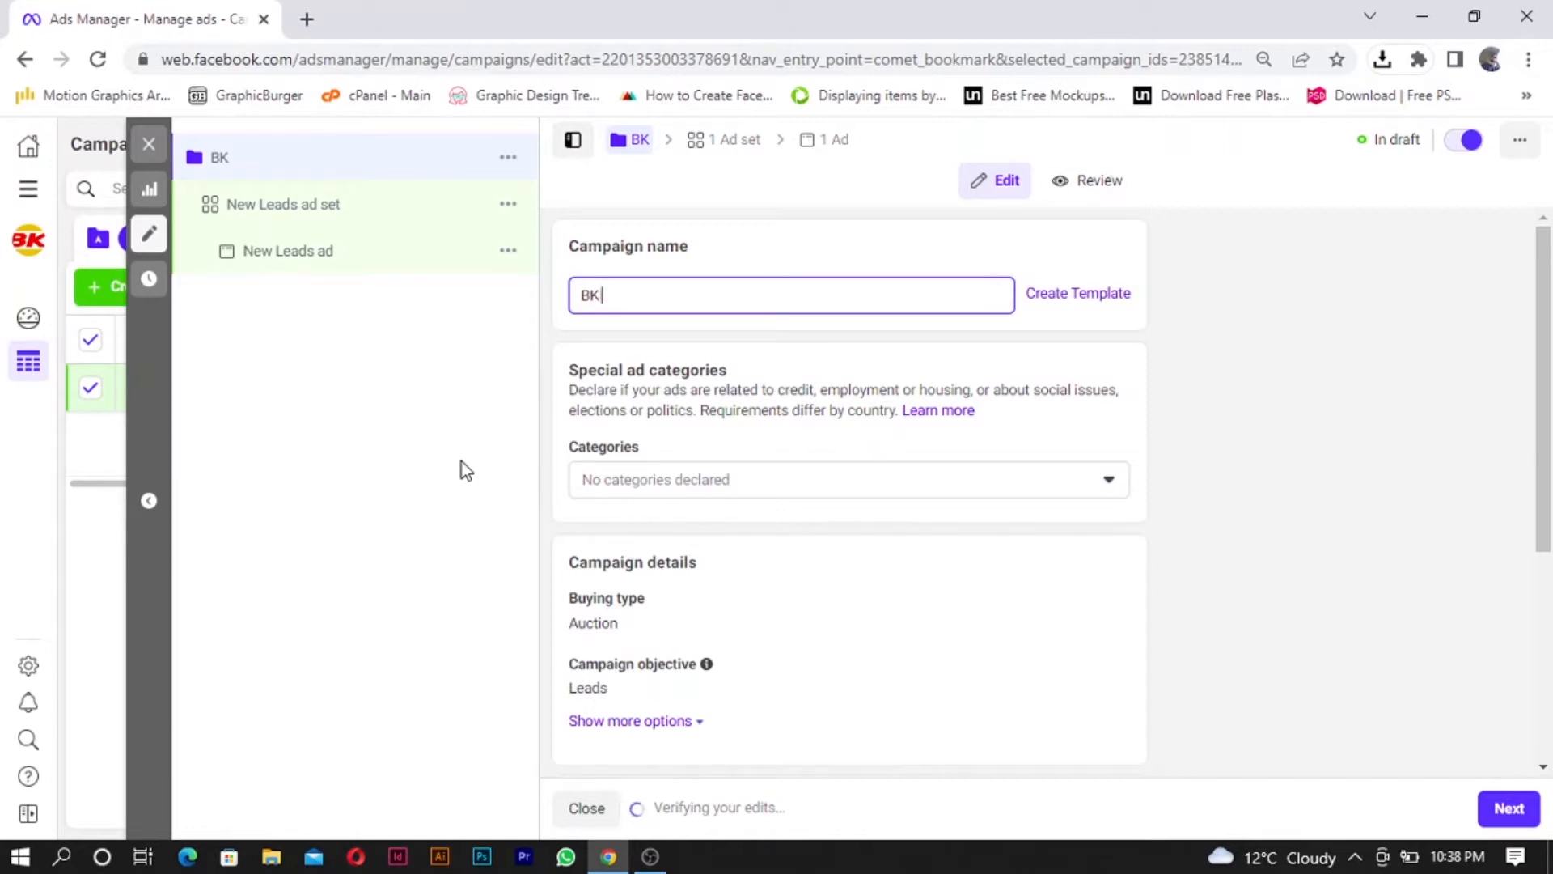
pyautogui.write('spectacular')
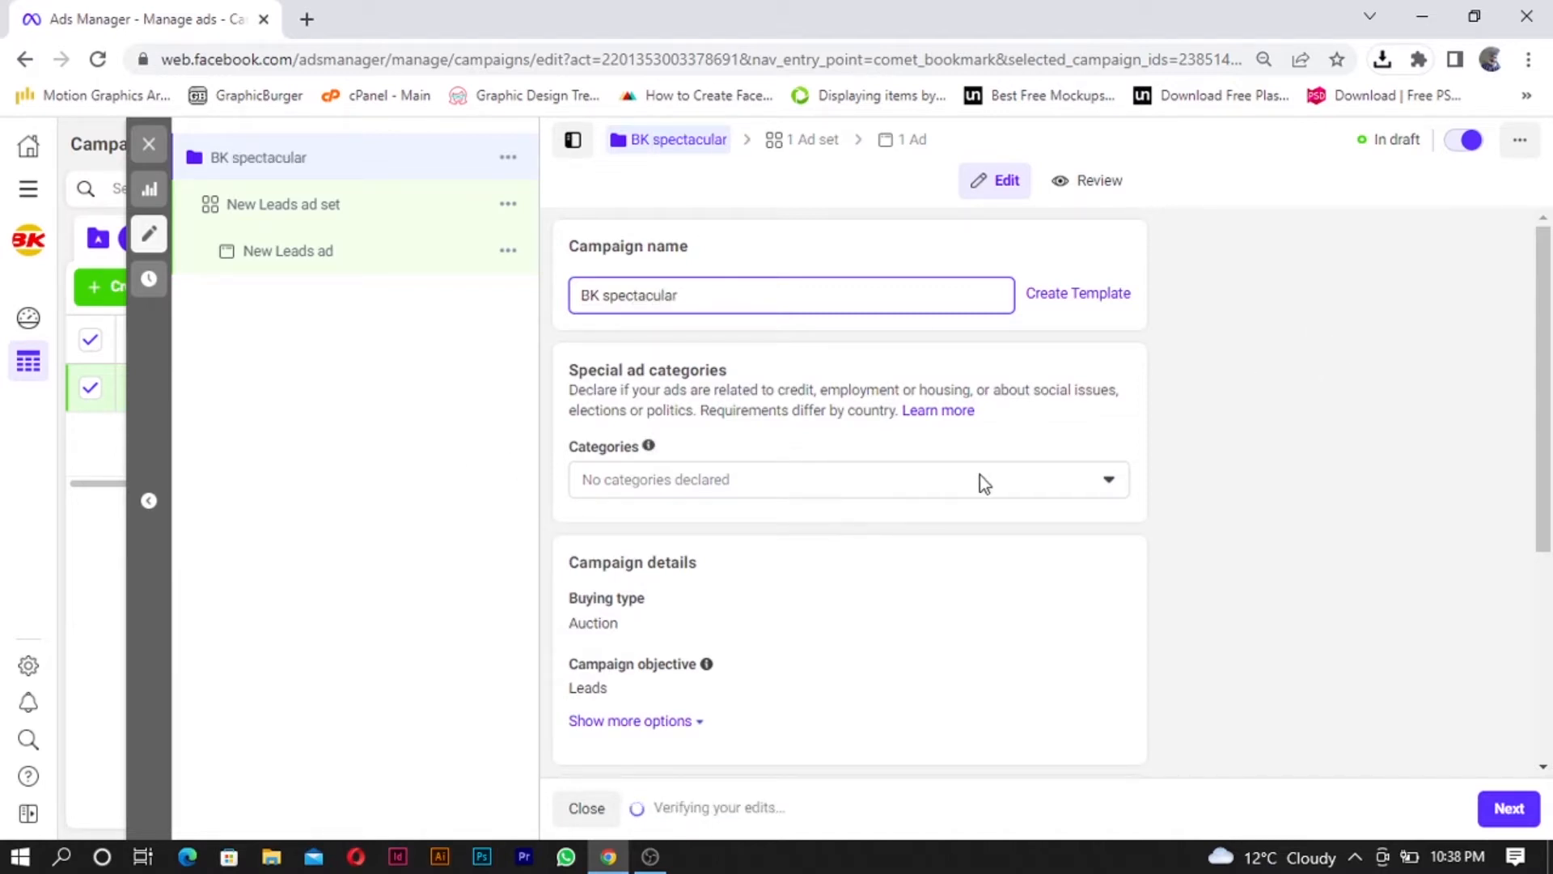
# Step: Check the special ad categories and additional campaign options without declaring a category, and continue to the ad set
pyautogui.click(775, 484)
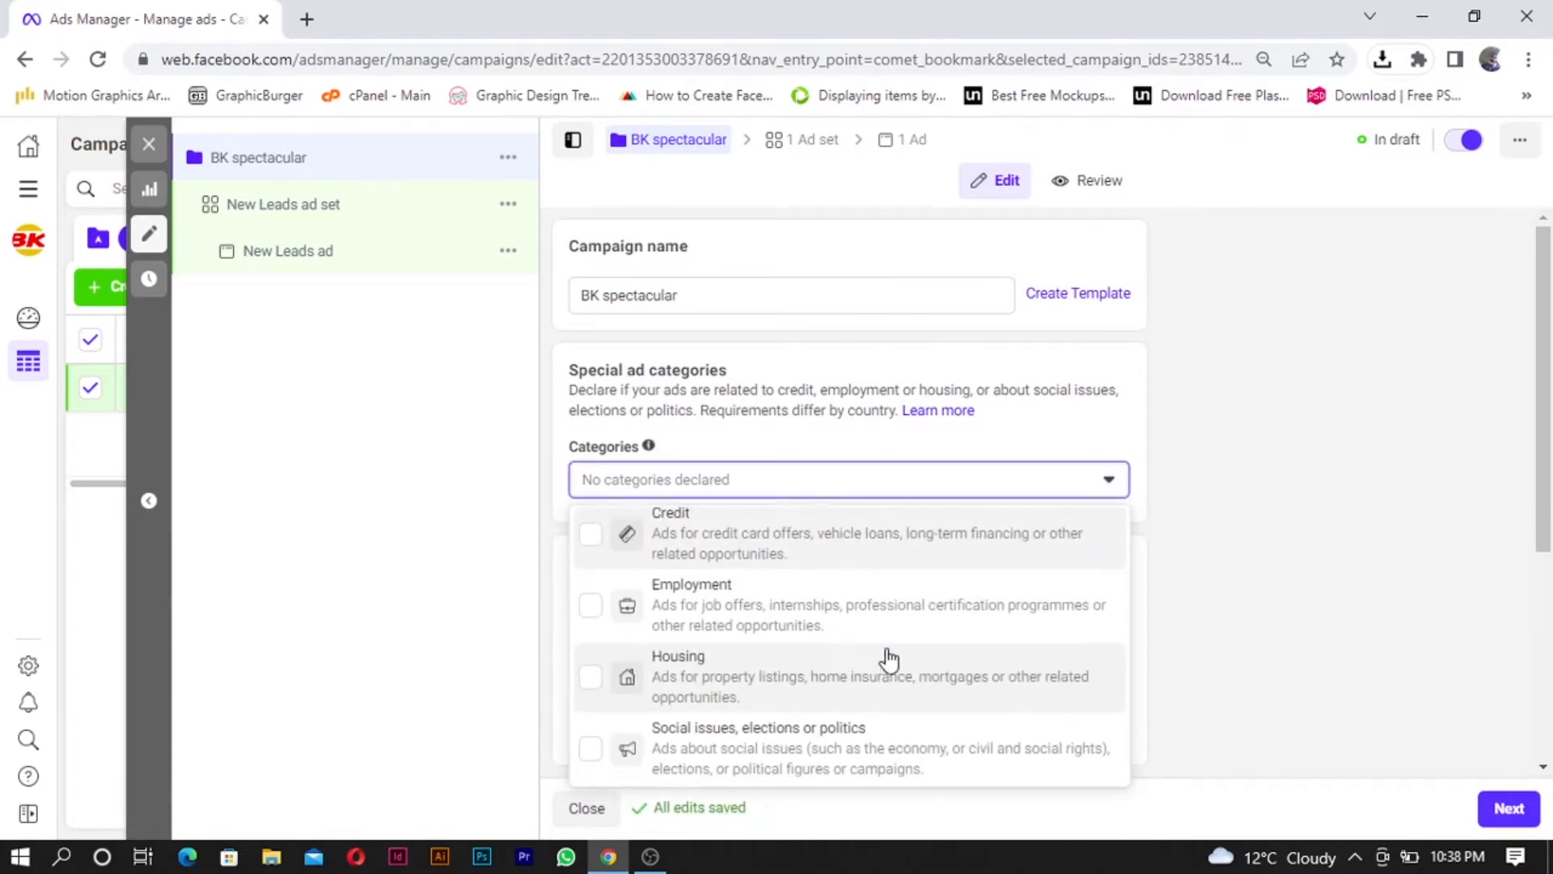
pyautogui.click(1035, 443)
pyautogui.scroll(-1, 809, 620)
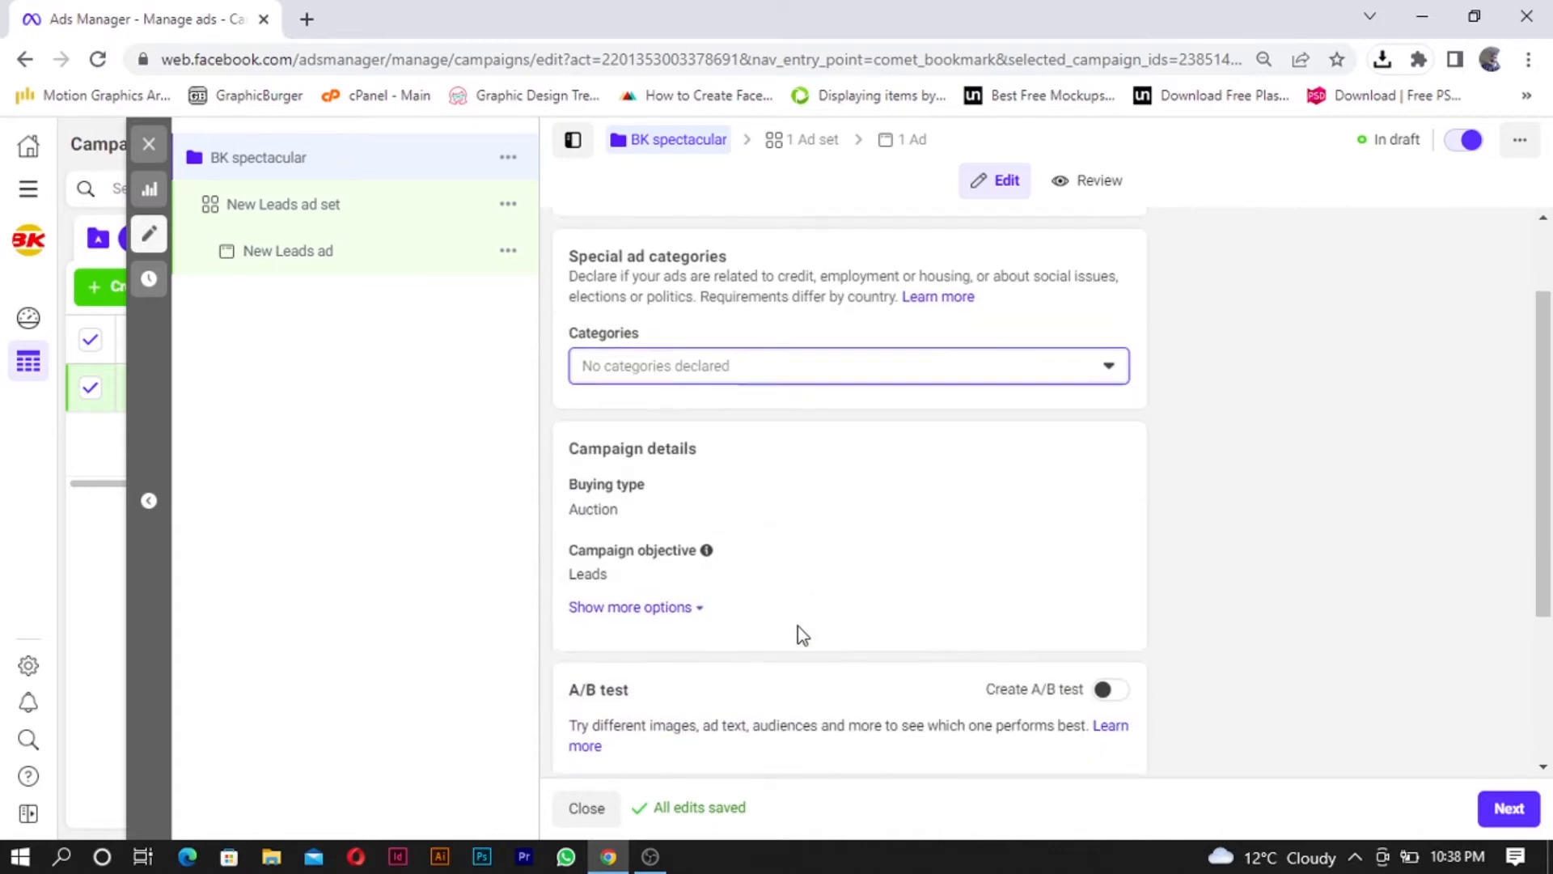
pyautogui.click(688, 613)
pyautogui.scroll(-3, 735, 618)
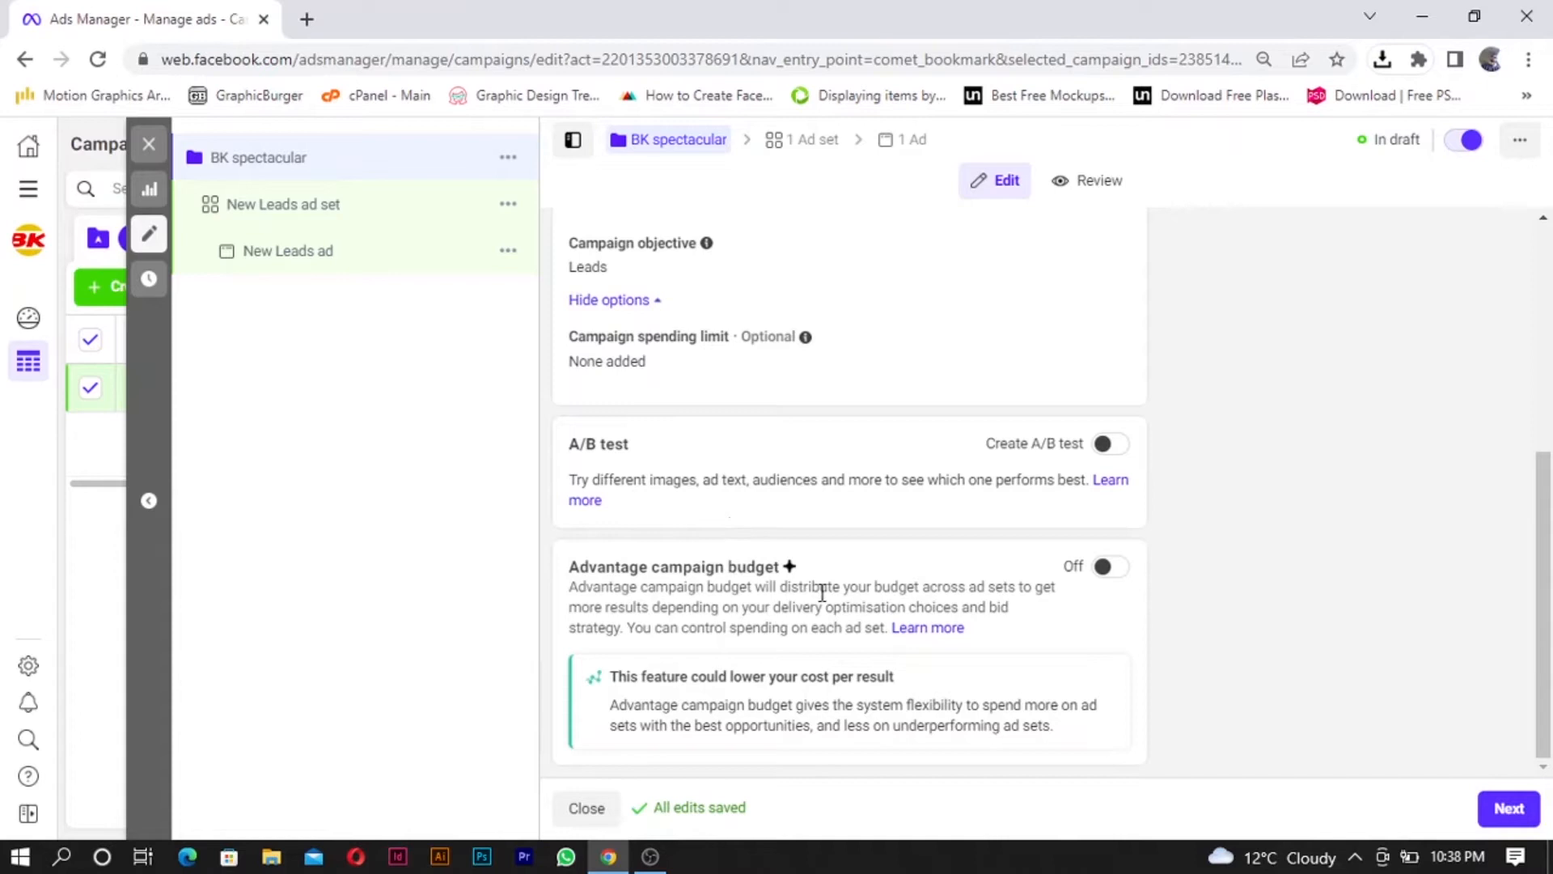
pyautogui.click(1495, 805)
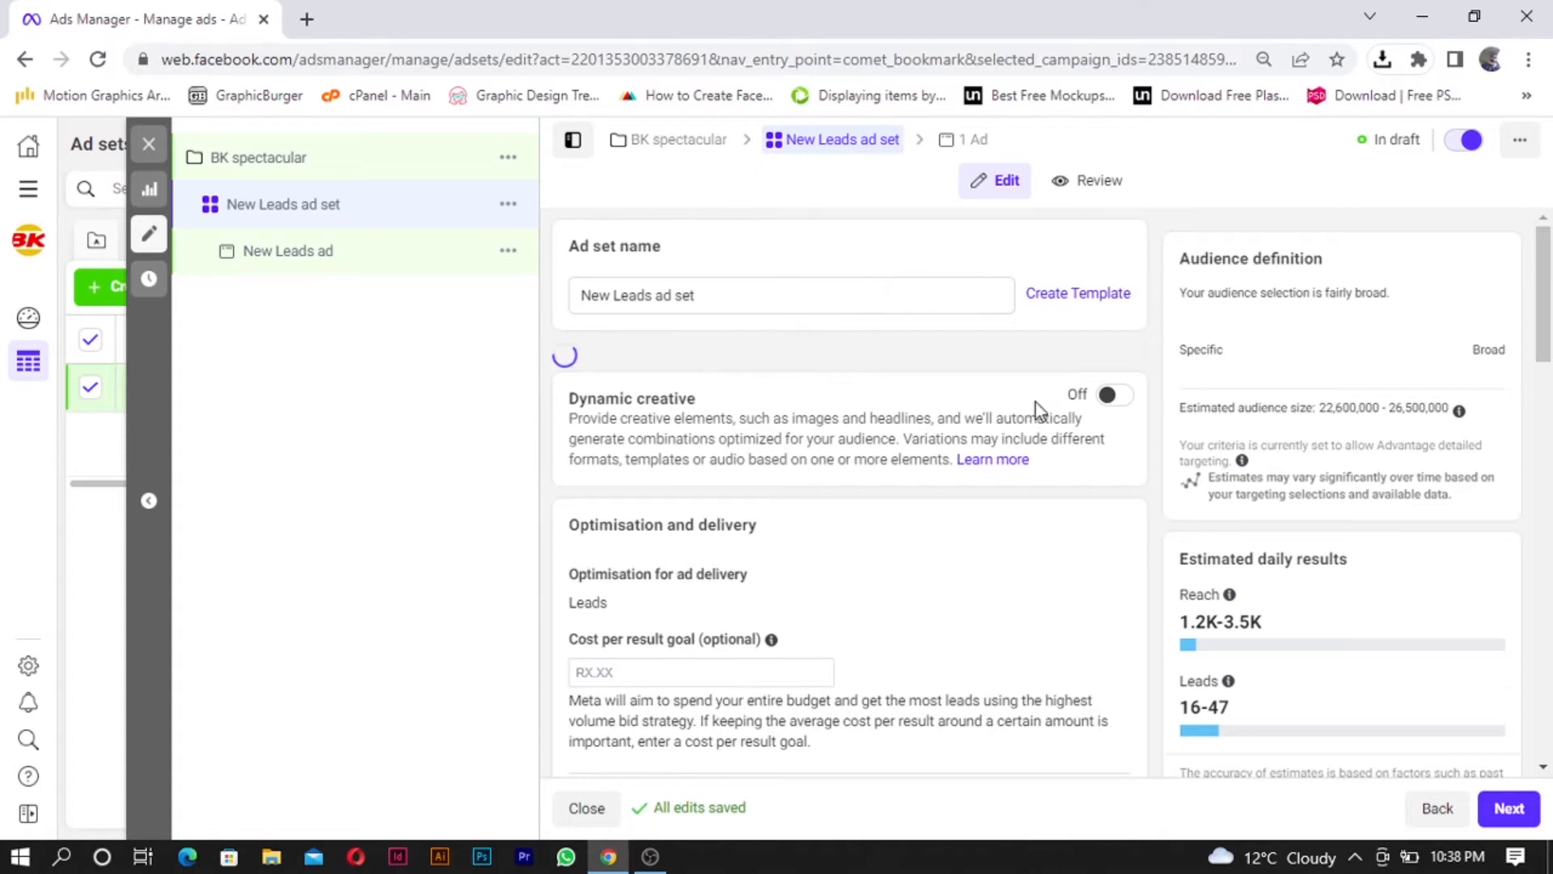
# Step: Rename the ad set as "BK spectacular" and dismiss the recommendation to switch the conversion location
pyautogui.scroll(-1, 1011, 419)
pyautogui.scroll(1, 983, 429)
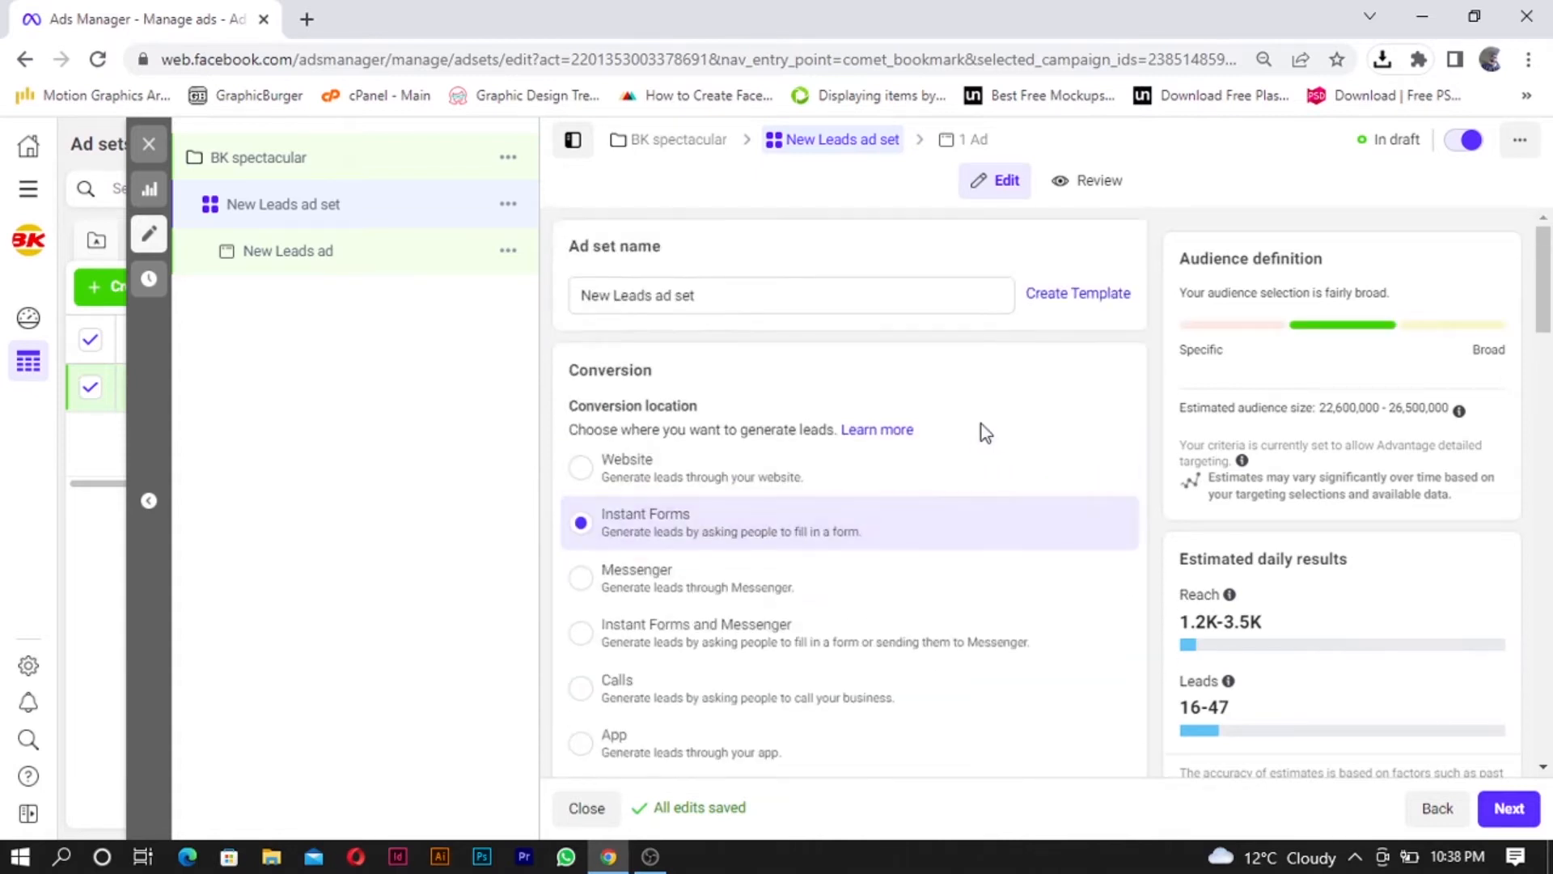
pyautogui.moveTo(742, 298); pyautogui.dragTo(579, 319)
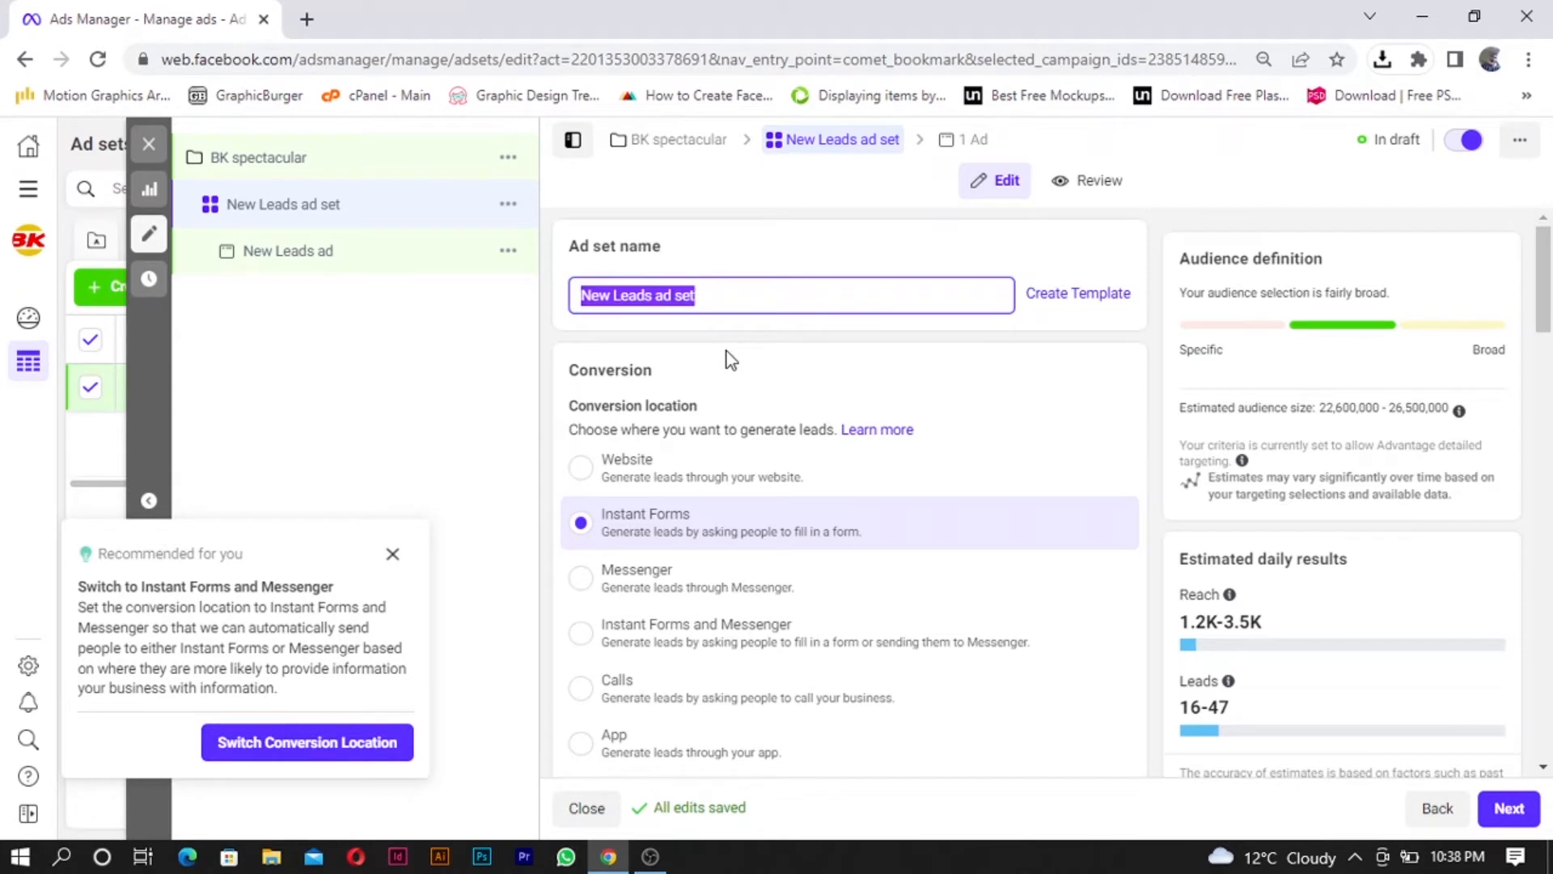
pyautogui.write('BK spectacular')
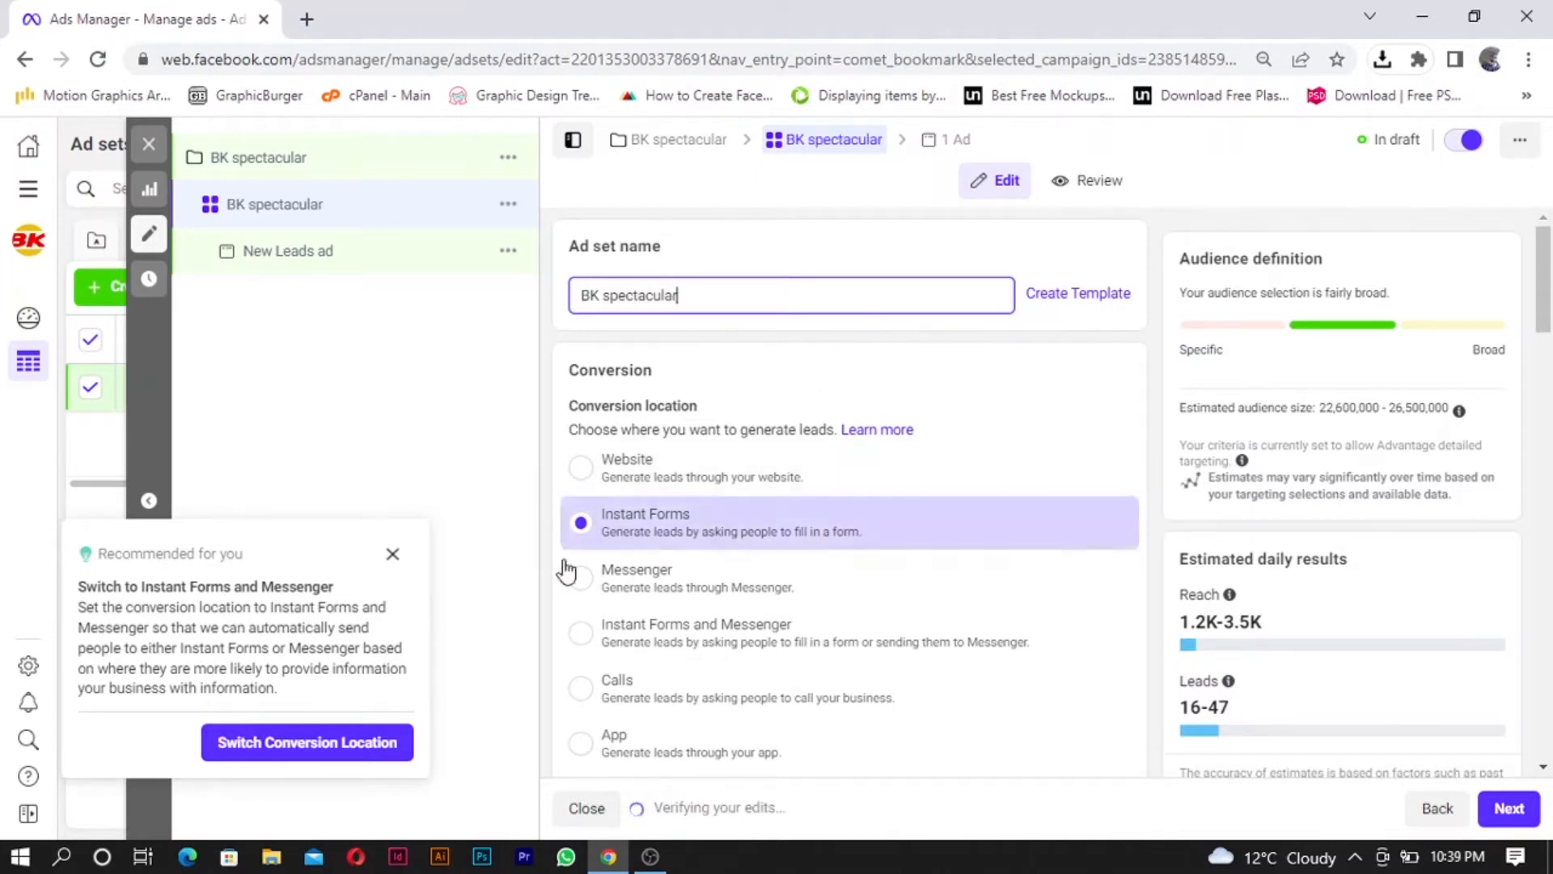
pyautogui.click(393, 554)
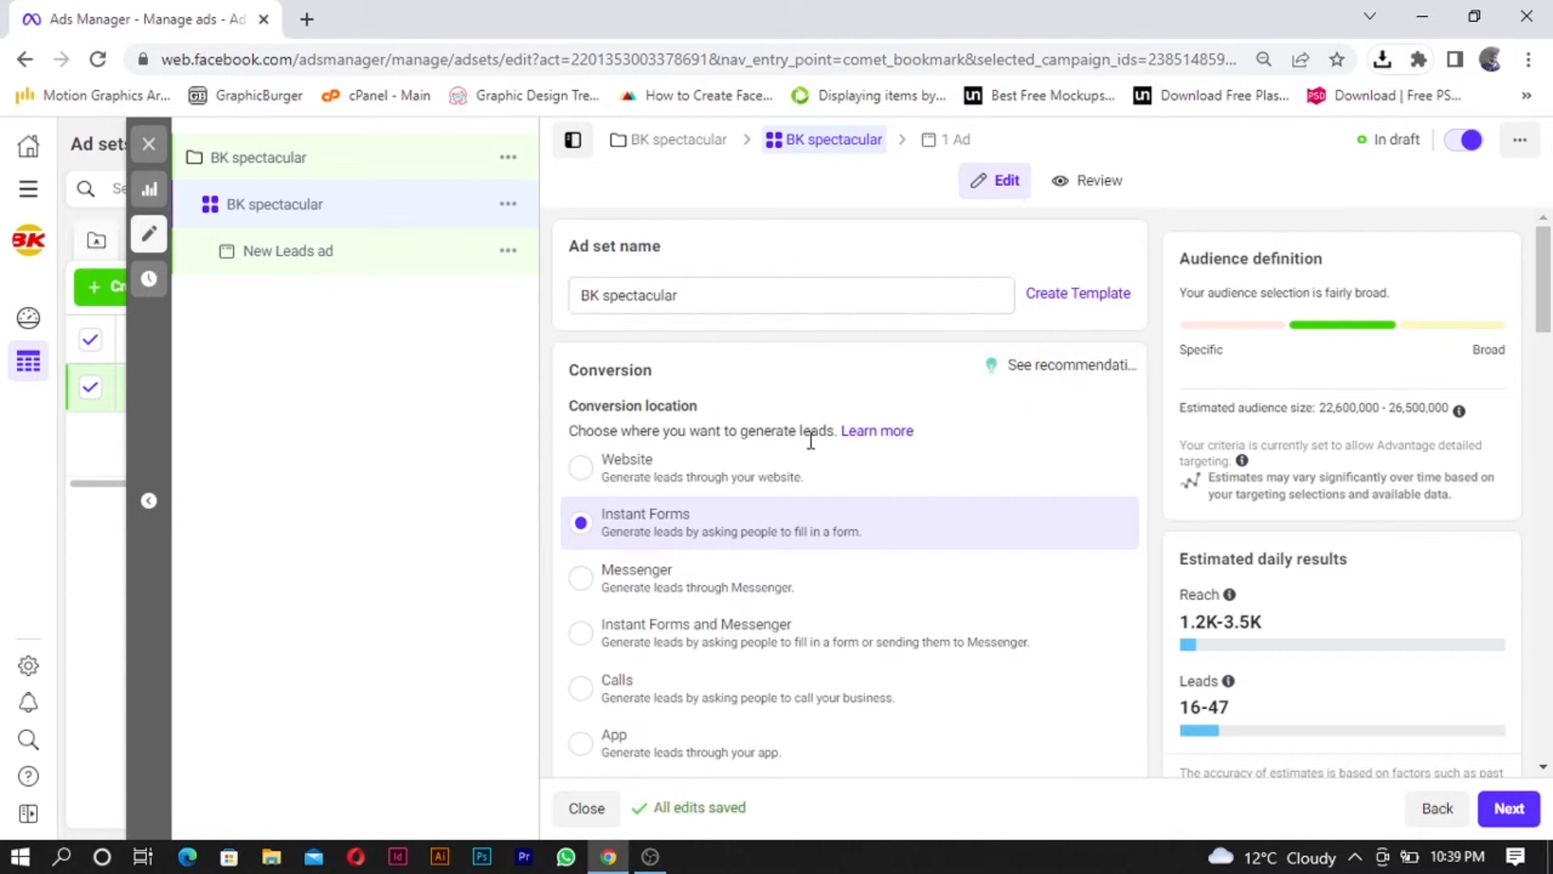
# Step: Keep Instant Forms as the conversion location and set the cost per result goal to R5.00
pyautogui.scroll(-4, 825, 485)
pyautogui.scroll(3, 886, 481)
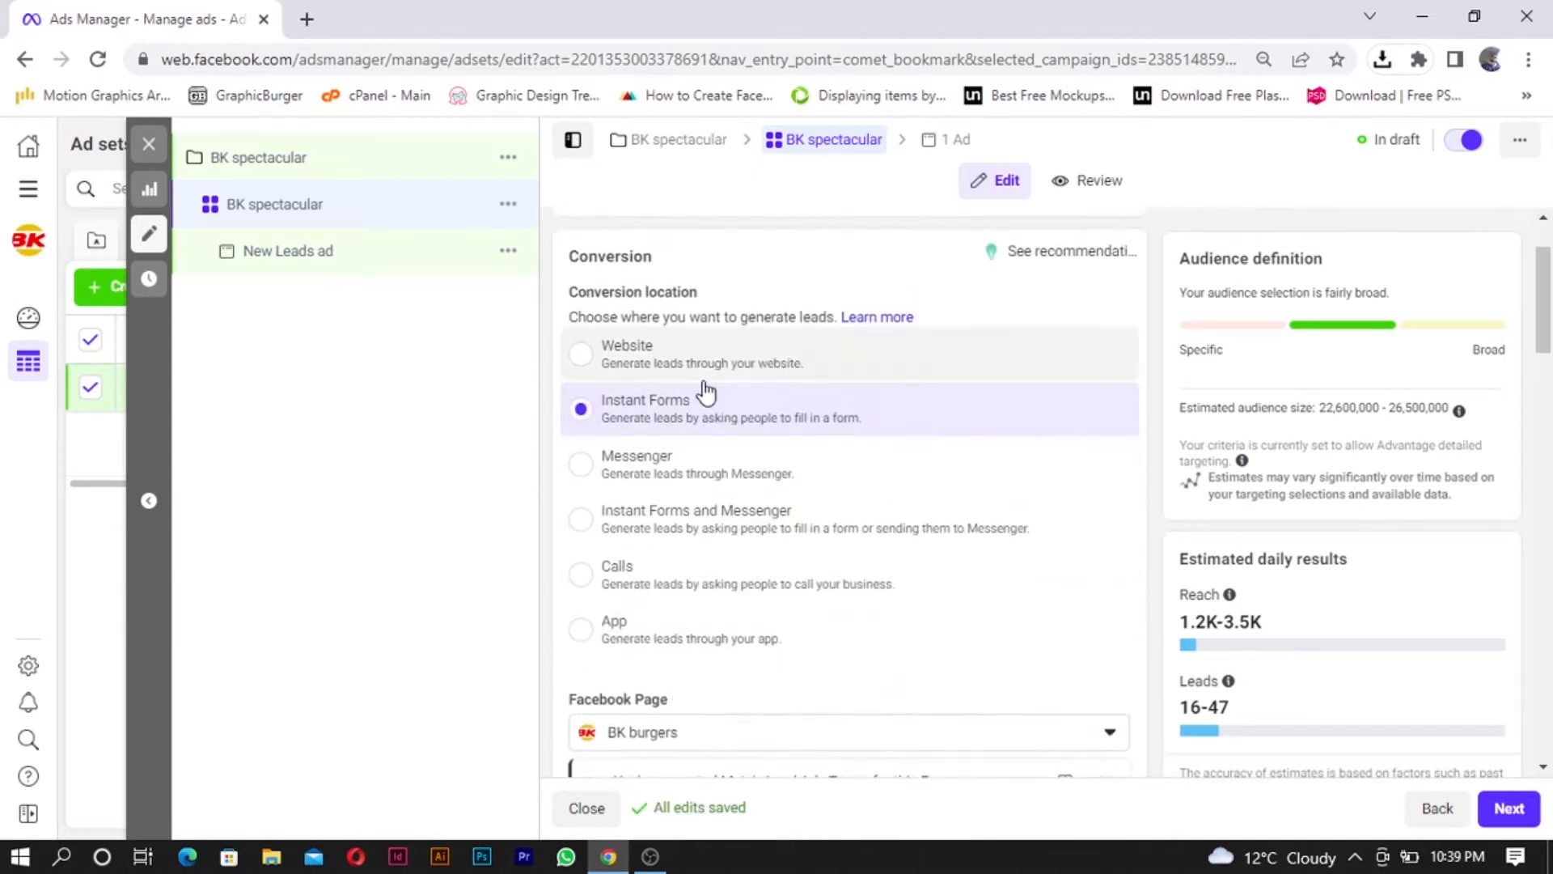
pyautogui.scroll(-4, 1010, 550)
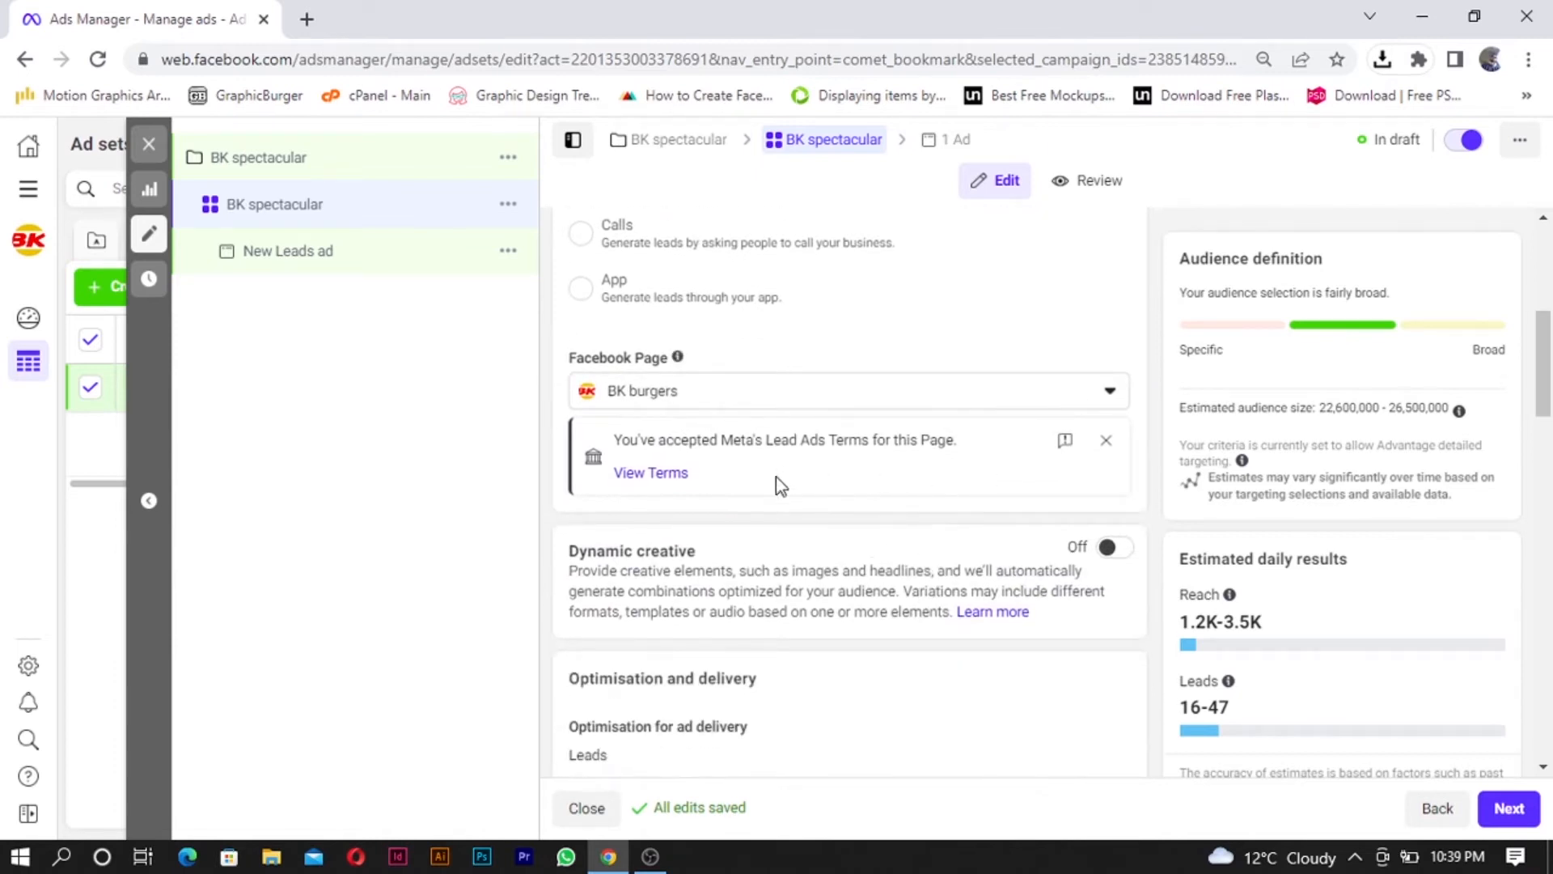
pyautogui.scroll(-5, 876, 597)
pyautogui.click(727, 378)
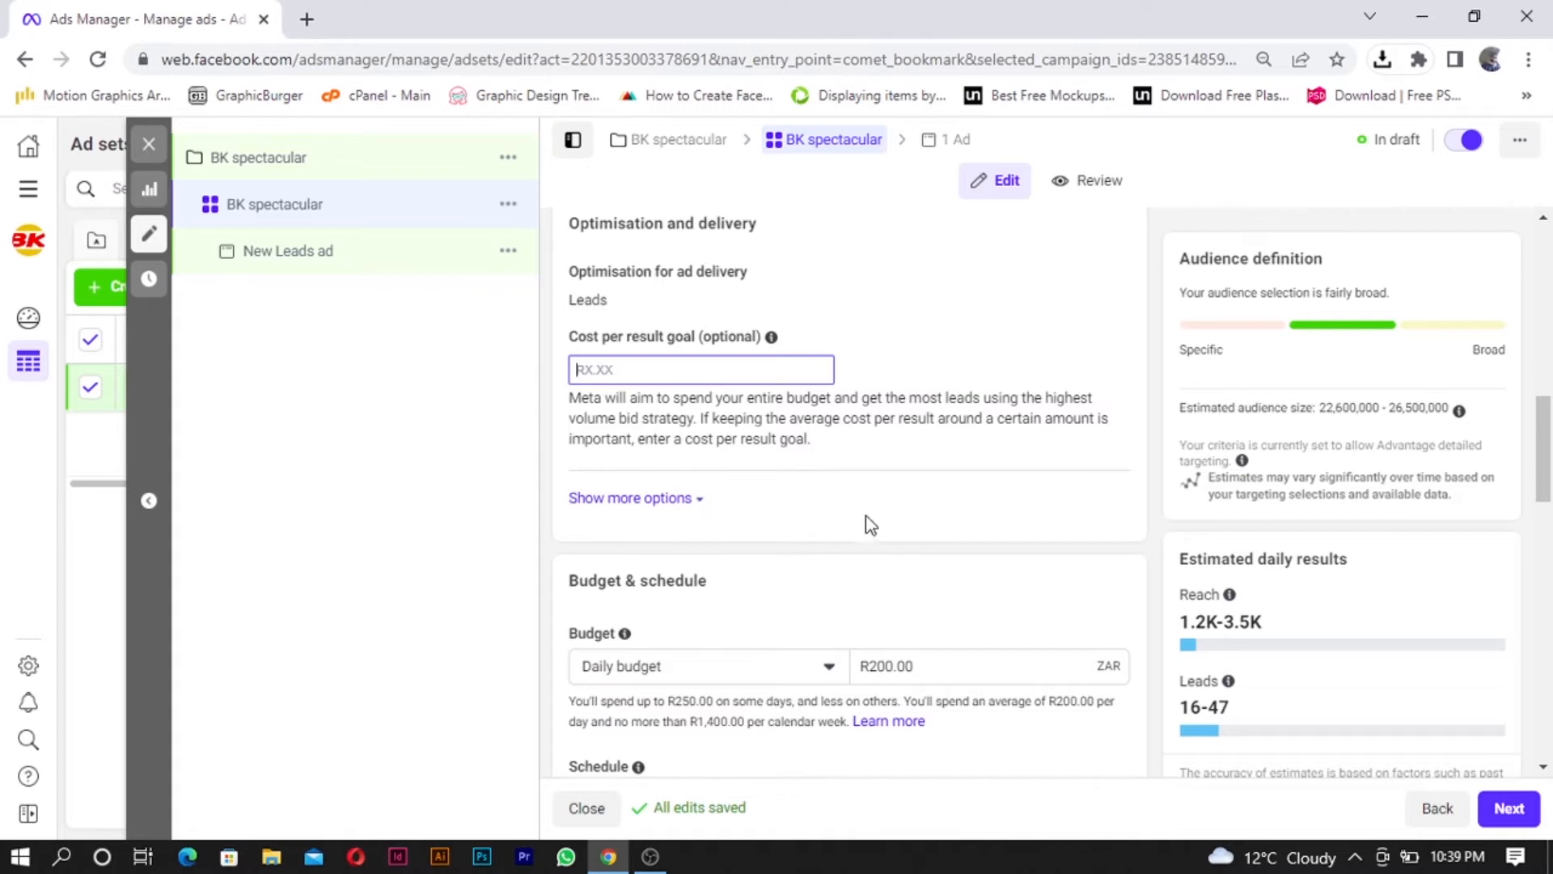
pyautogui.click(669, 503)
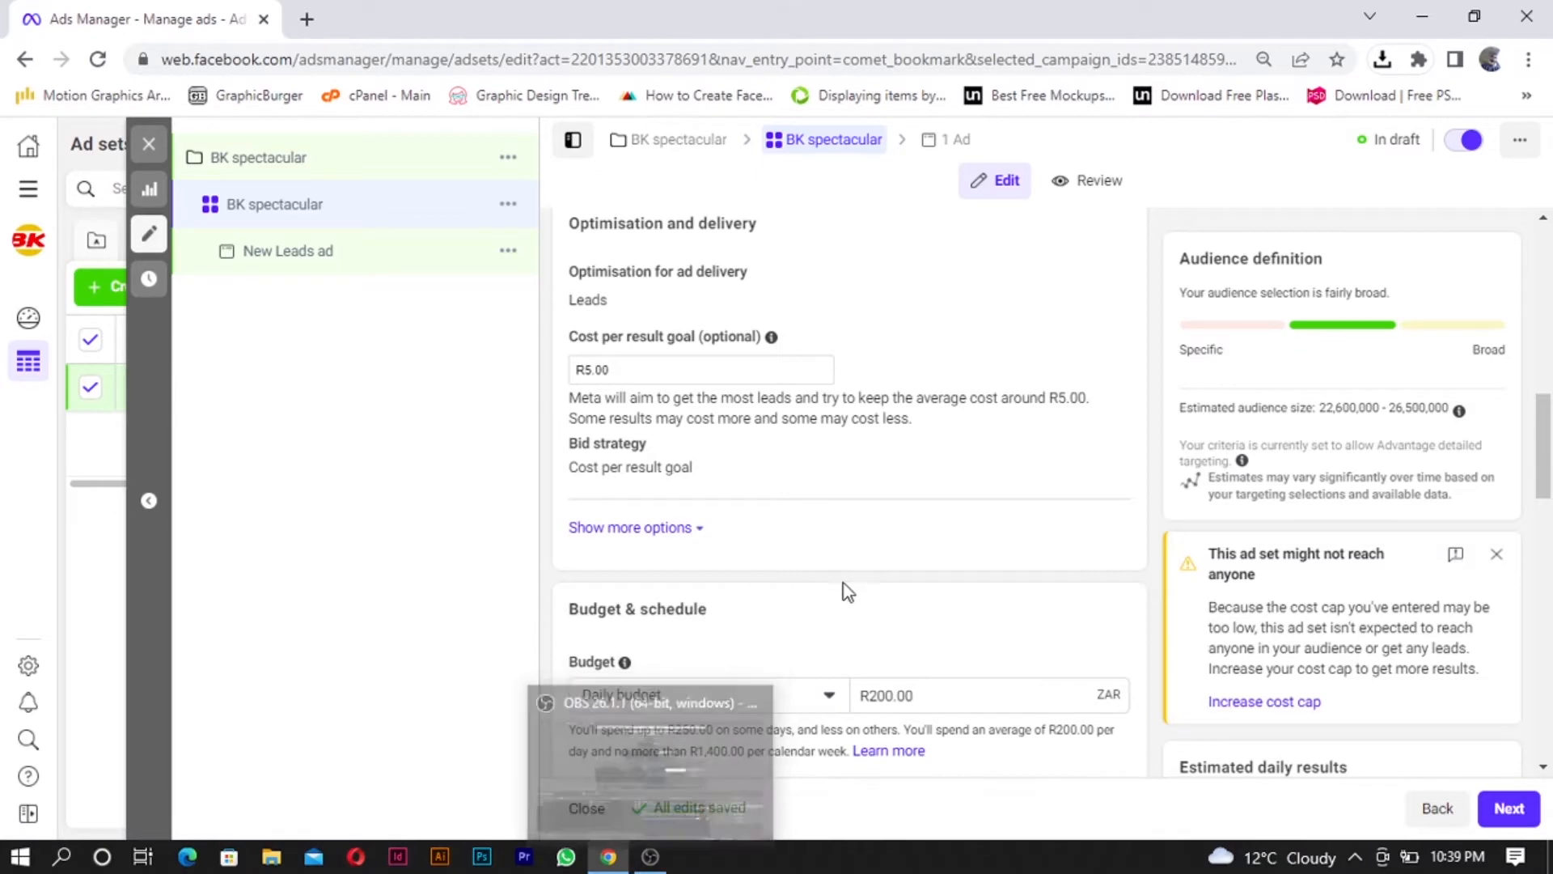
pyautogui.click(665, 848)
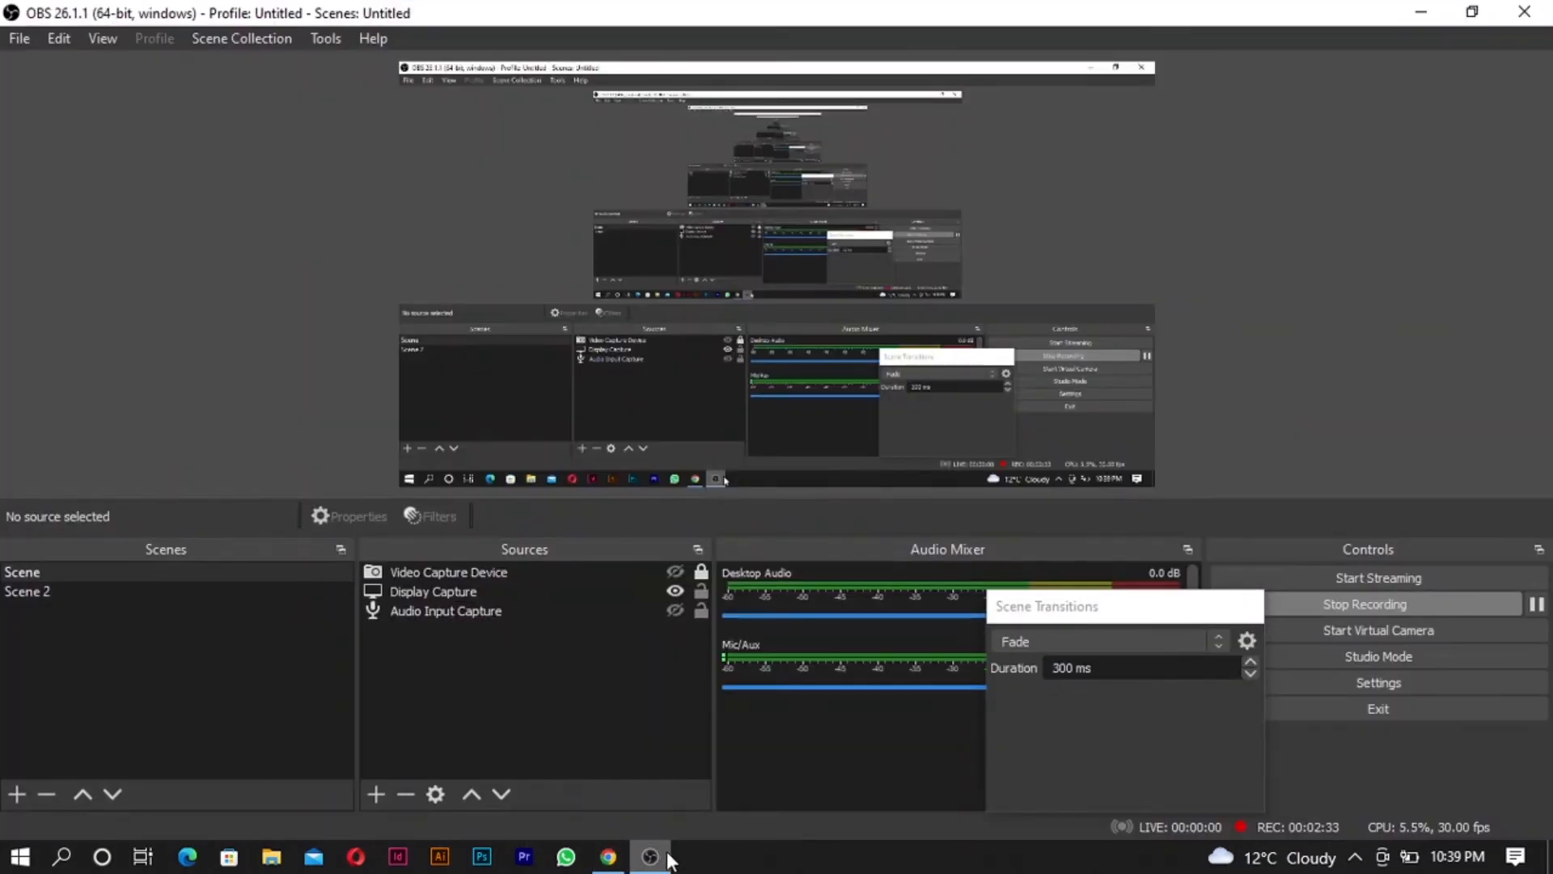
pyautogui.click(667, 851)
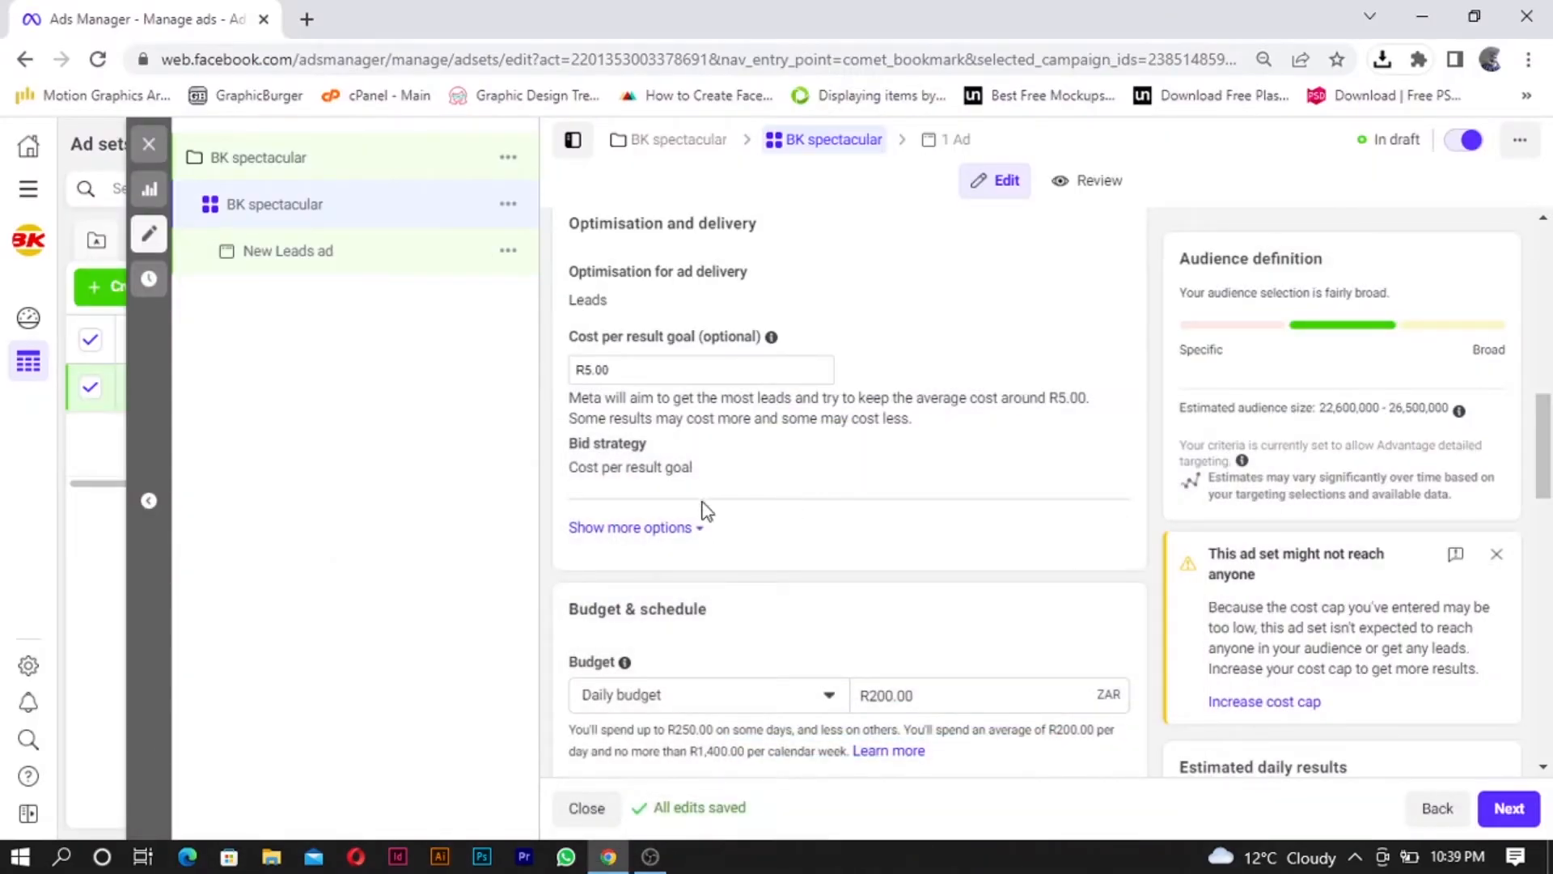
# Step: Examine the ad set's budget and schedule settings, including the additional ad scheduling option
pyautogui.scroll(-2, 718, 596)
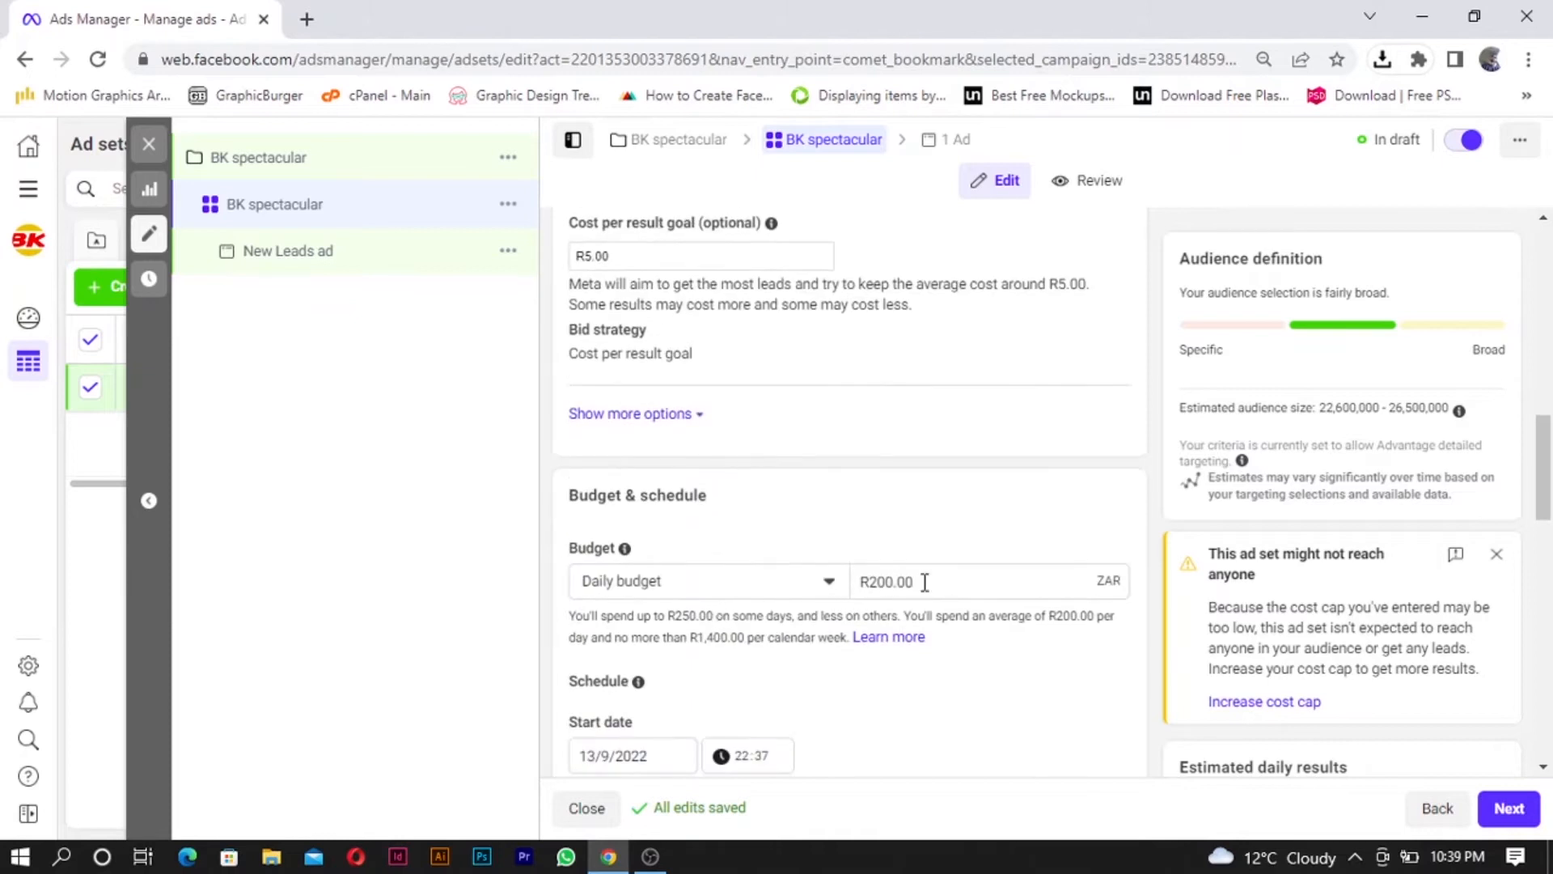
pyautogui.scroll(-3, 1091, 579)
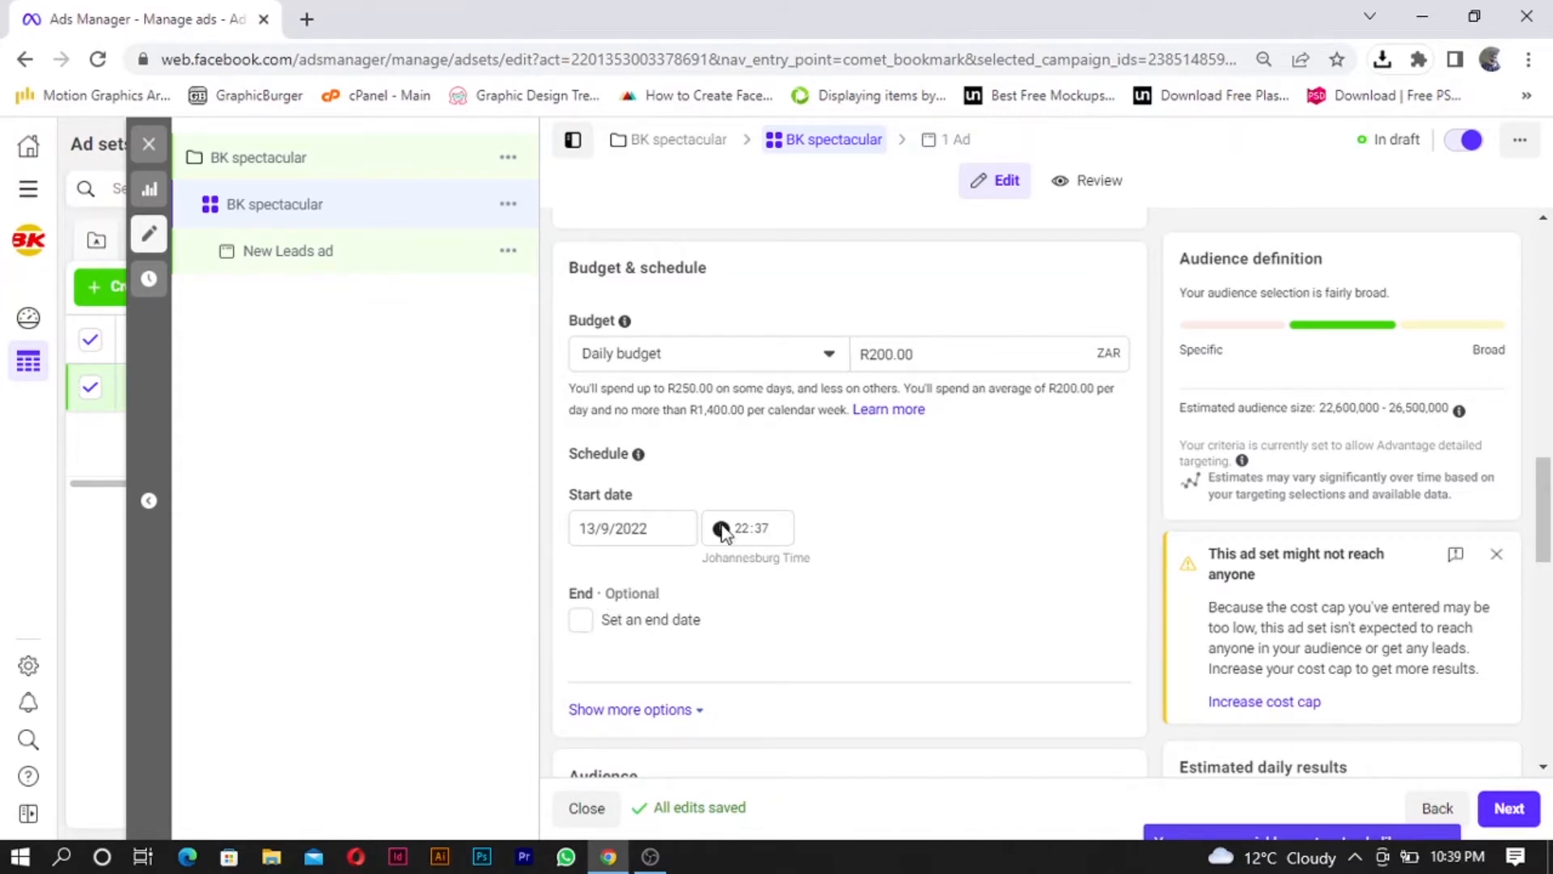
pyautogui.scroll(-3, 821, 590)
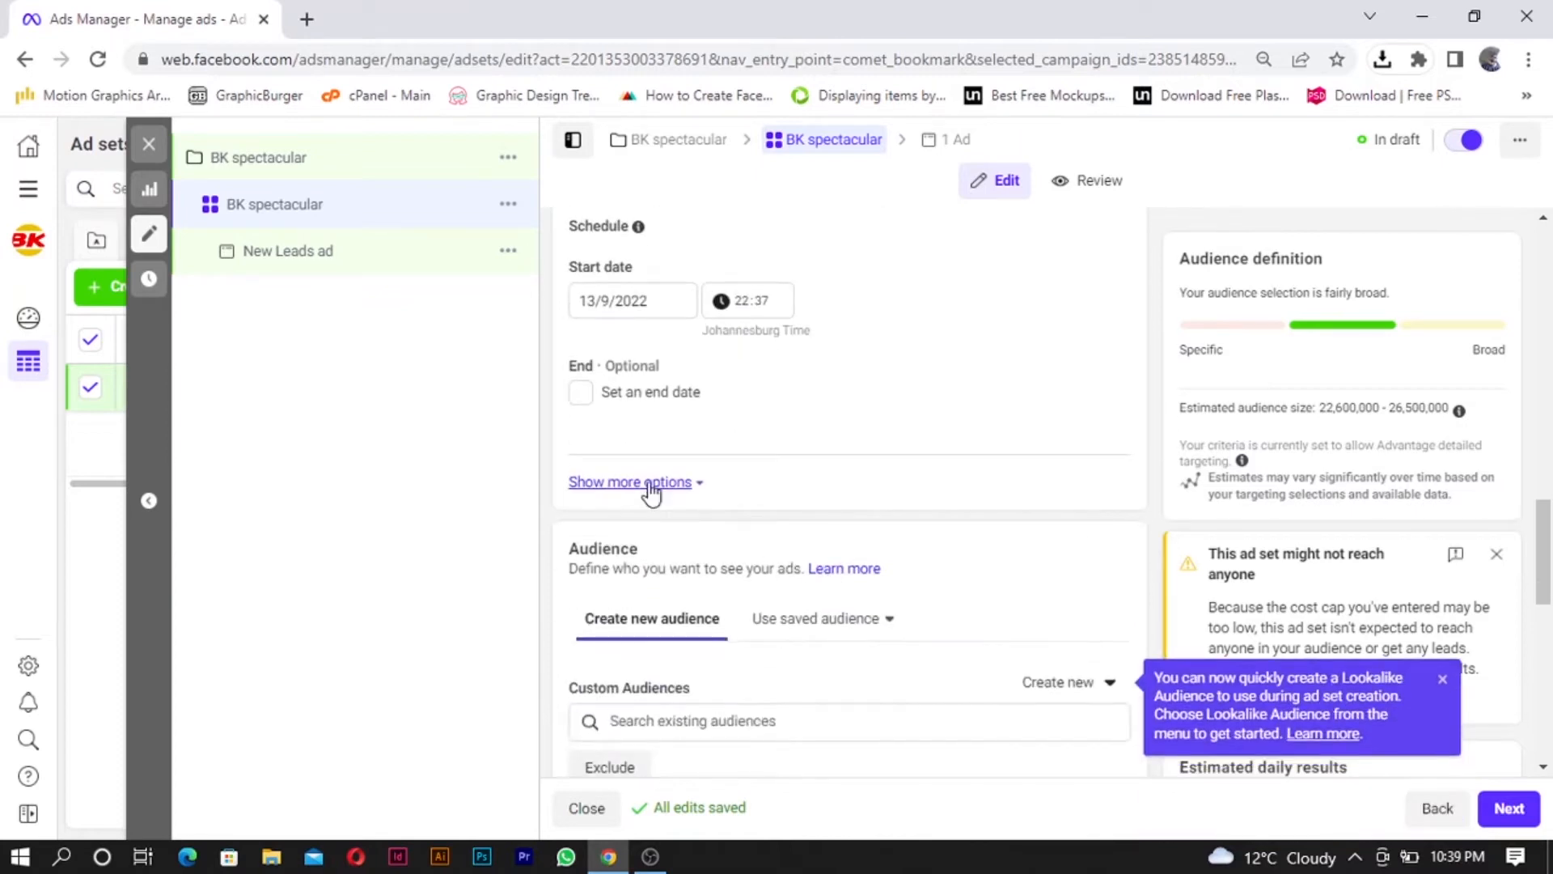
pyautogui.click(659, 486)
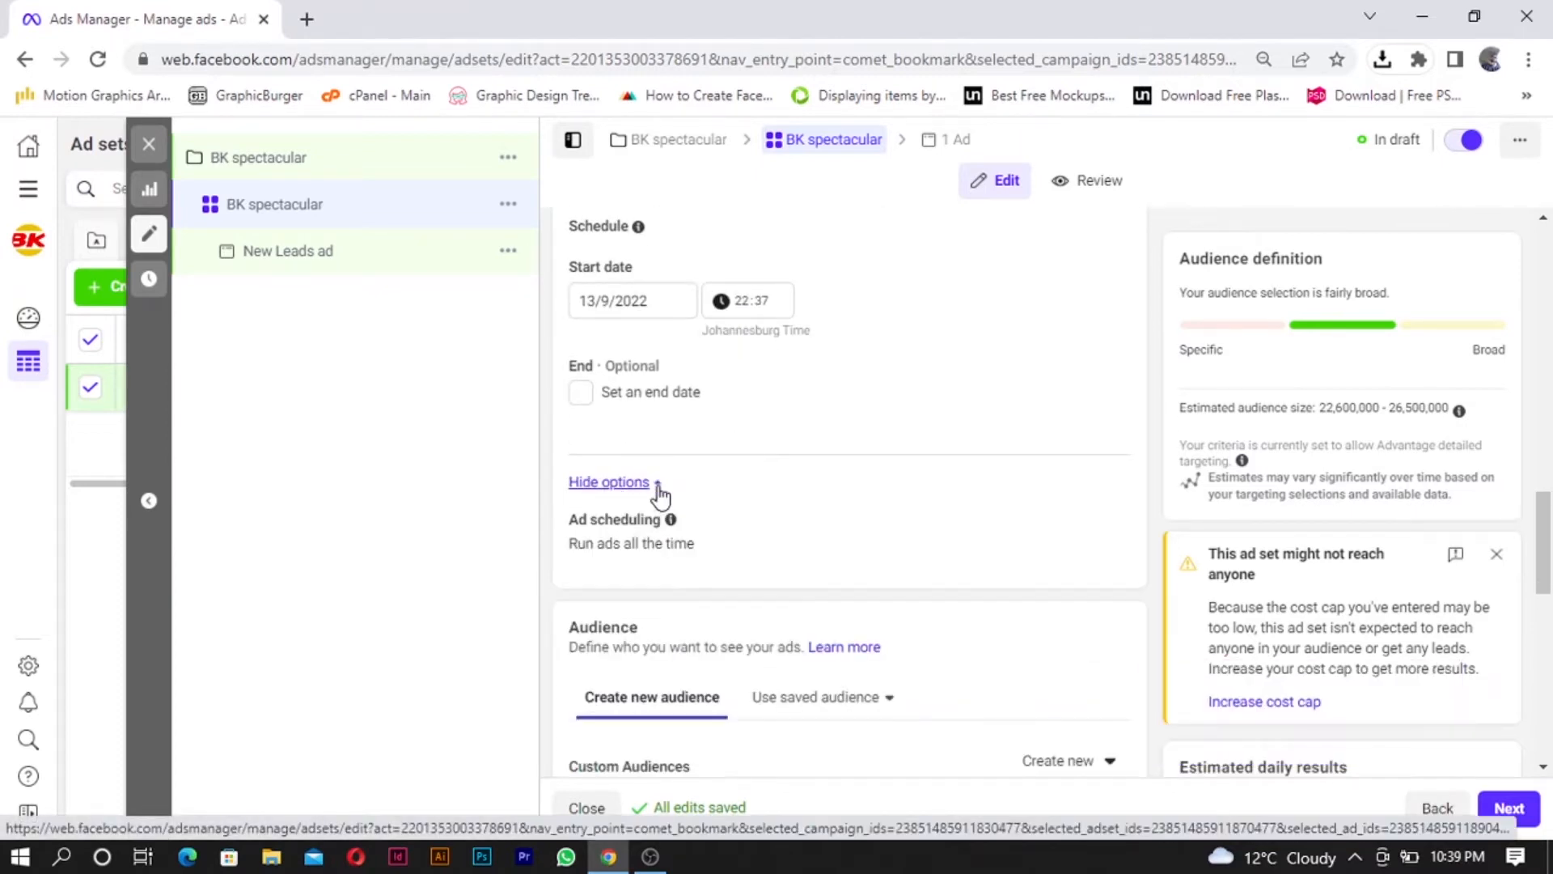
pyautogui.scroll(-3, 718, 502)
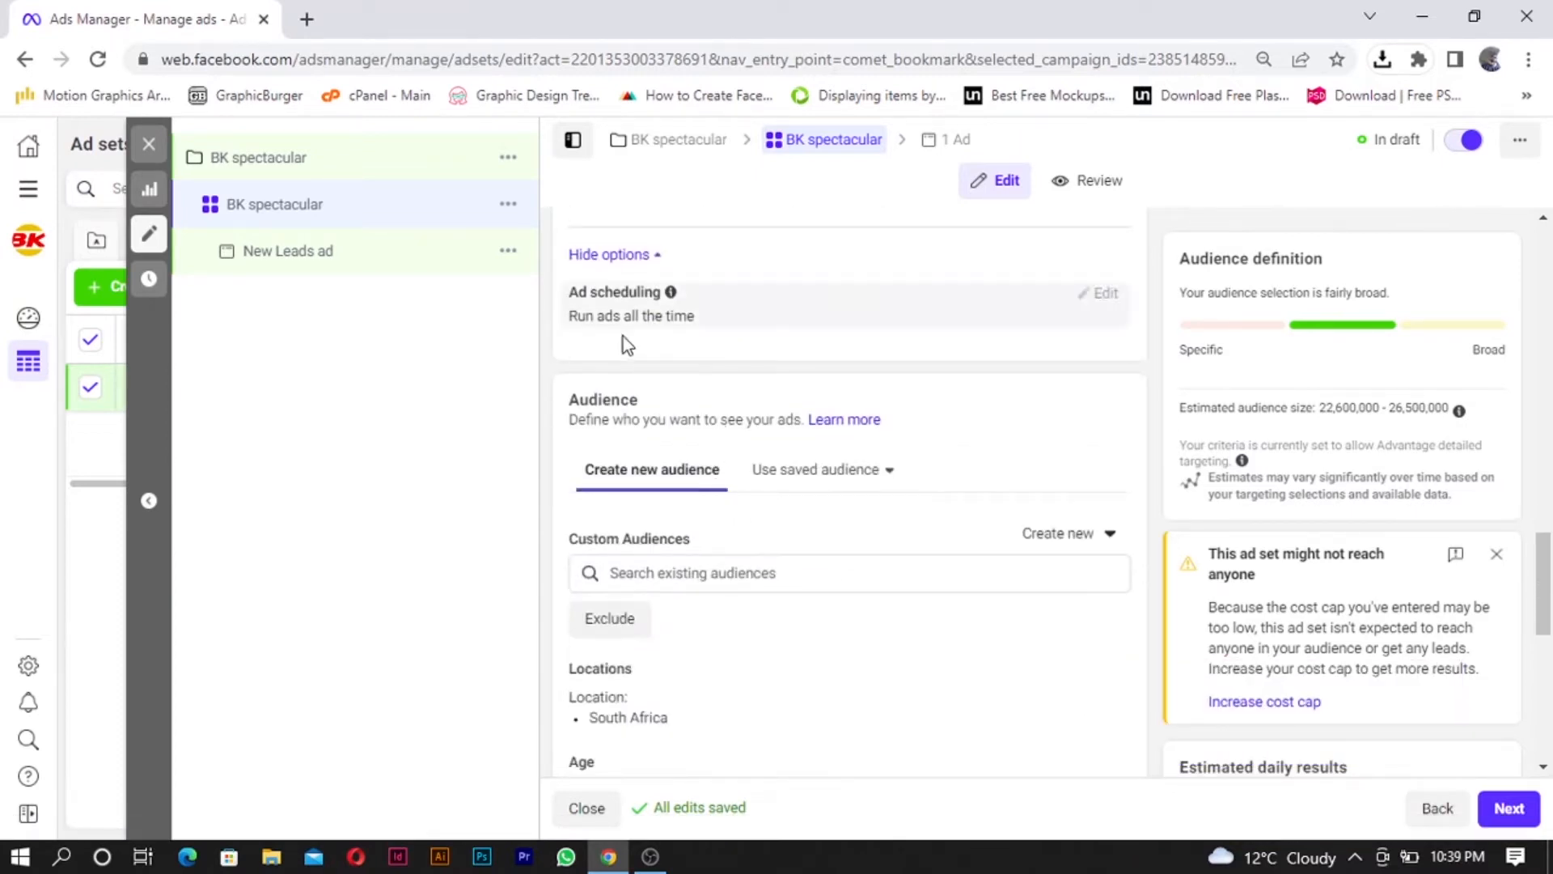
pyautogui.scroll(6, 707, 356)
# Step: Look through the ad set's Audience settings and open the detailed targeting for editing
pyautogui.scroll(-7, 706, 423)
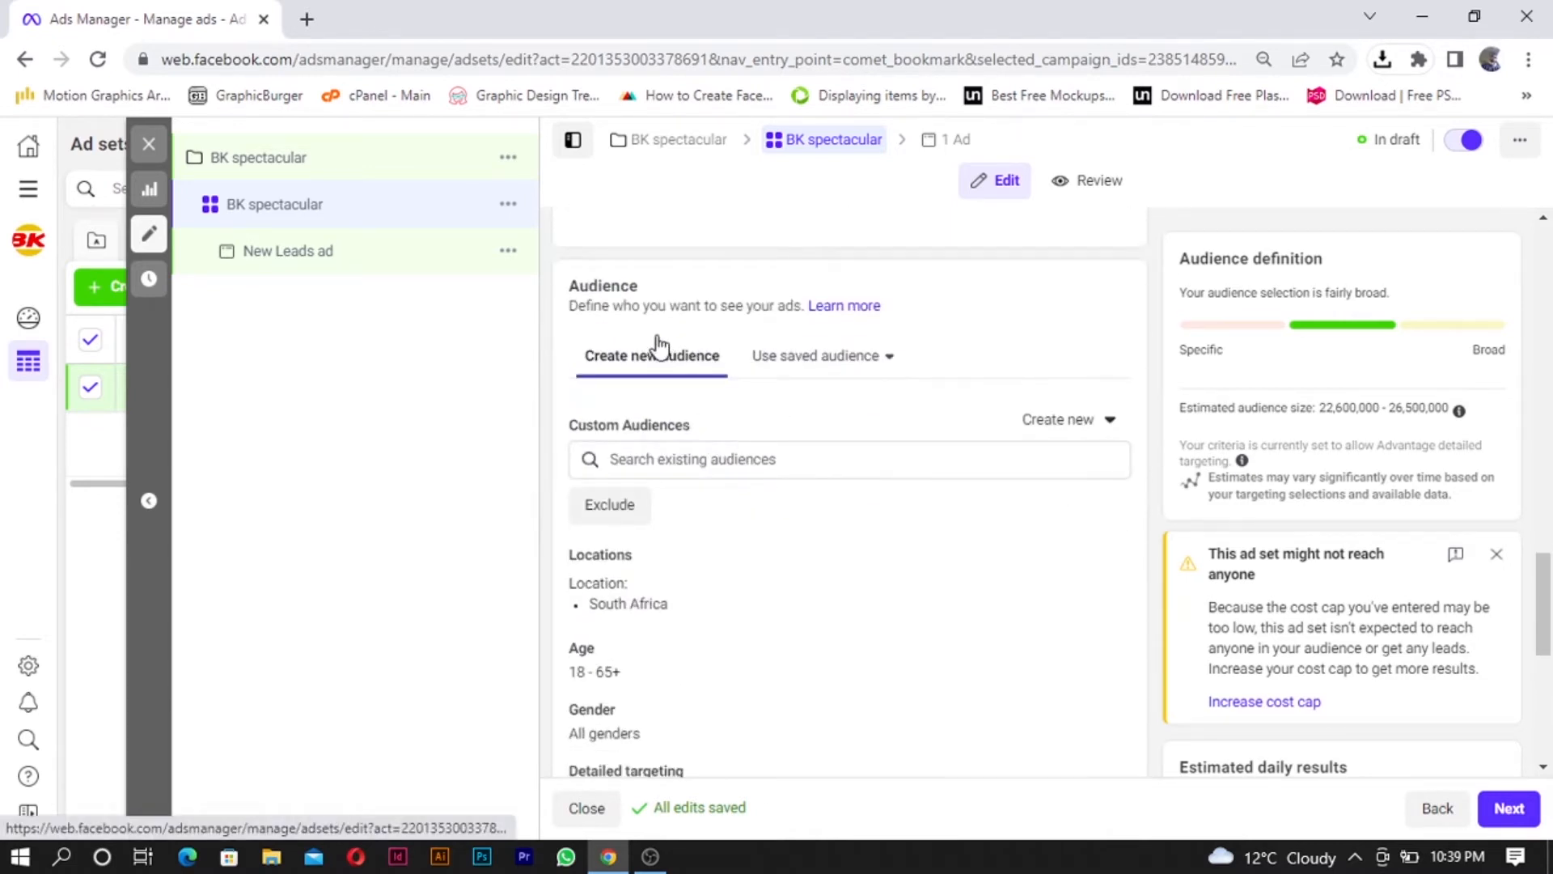
pyautogui.scroll(-3, 736, 558)
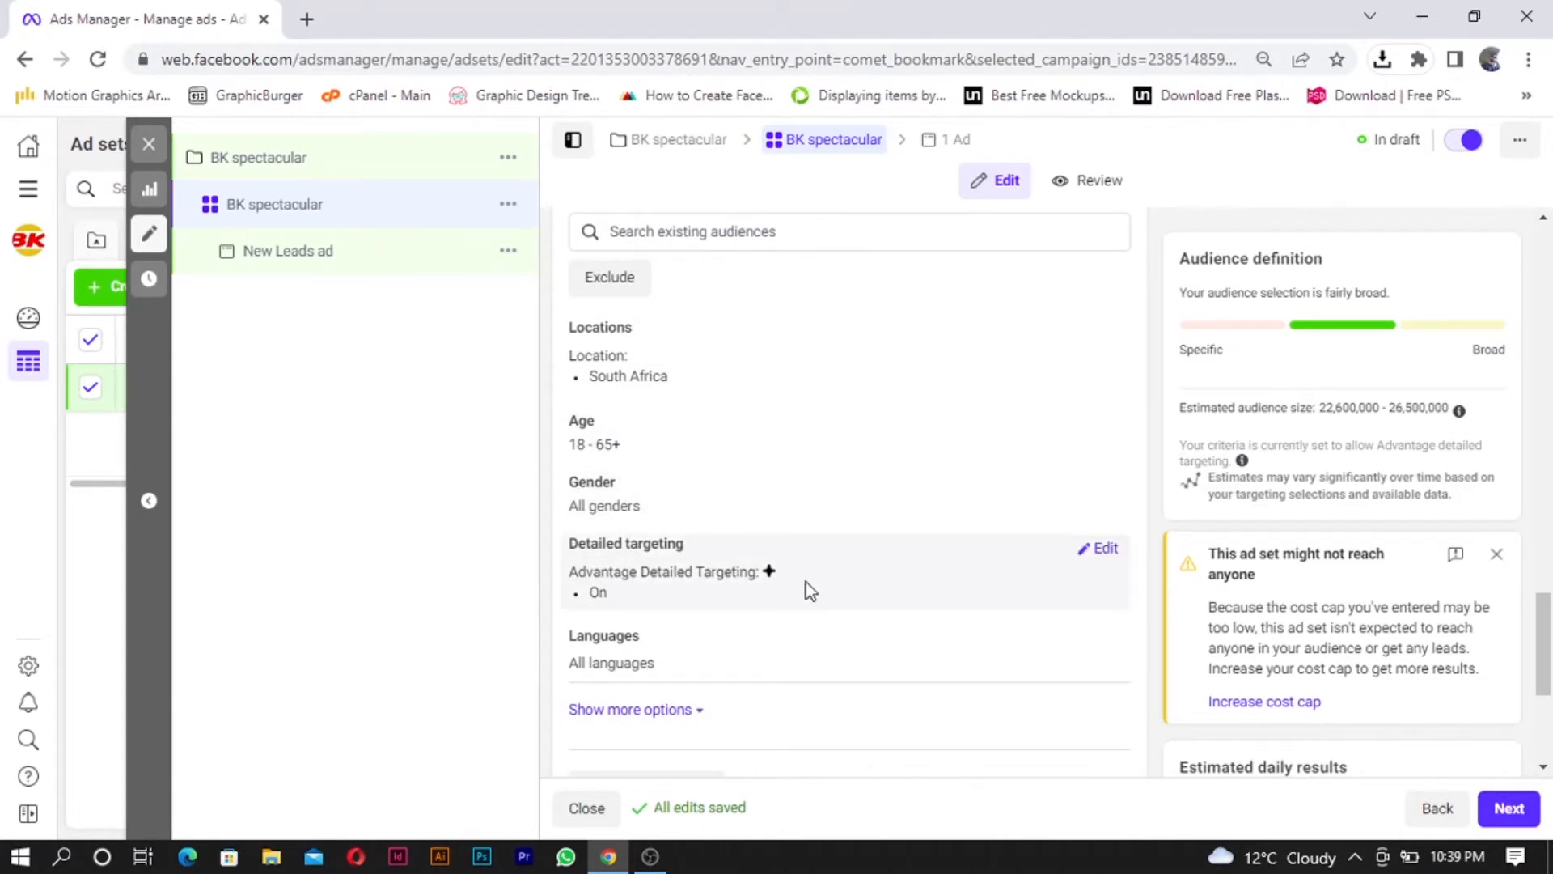
pyautogui.scroll(3, 756, 356)
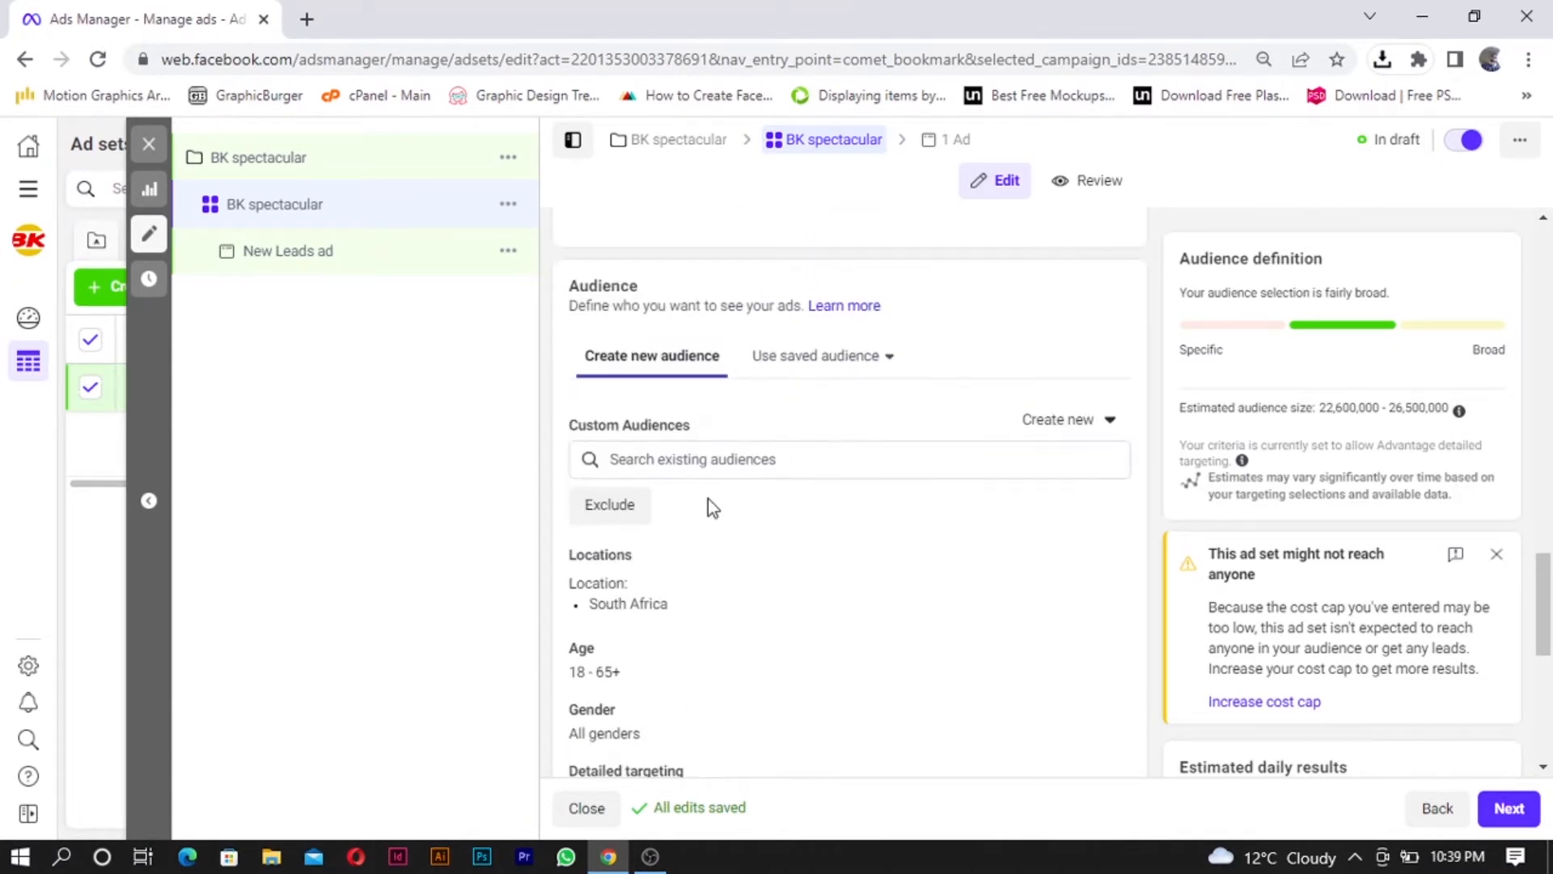
pyautogui.scroll(-4, 707, 498)
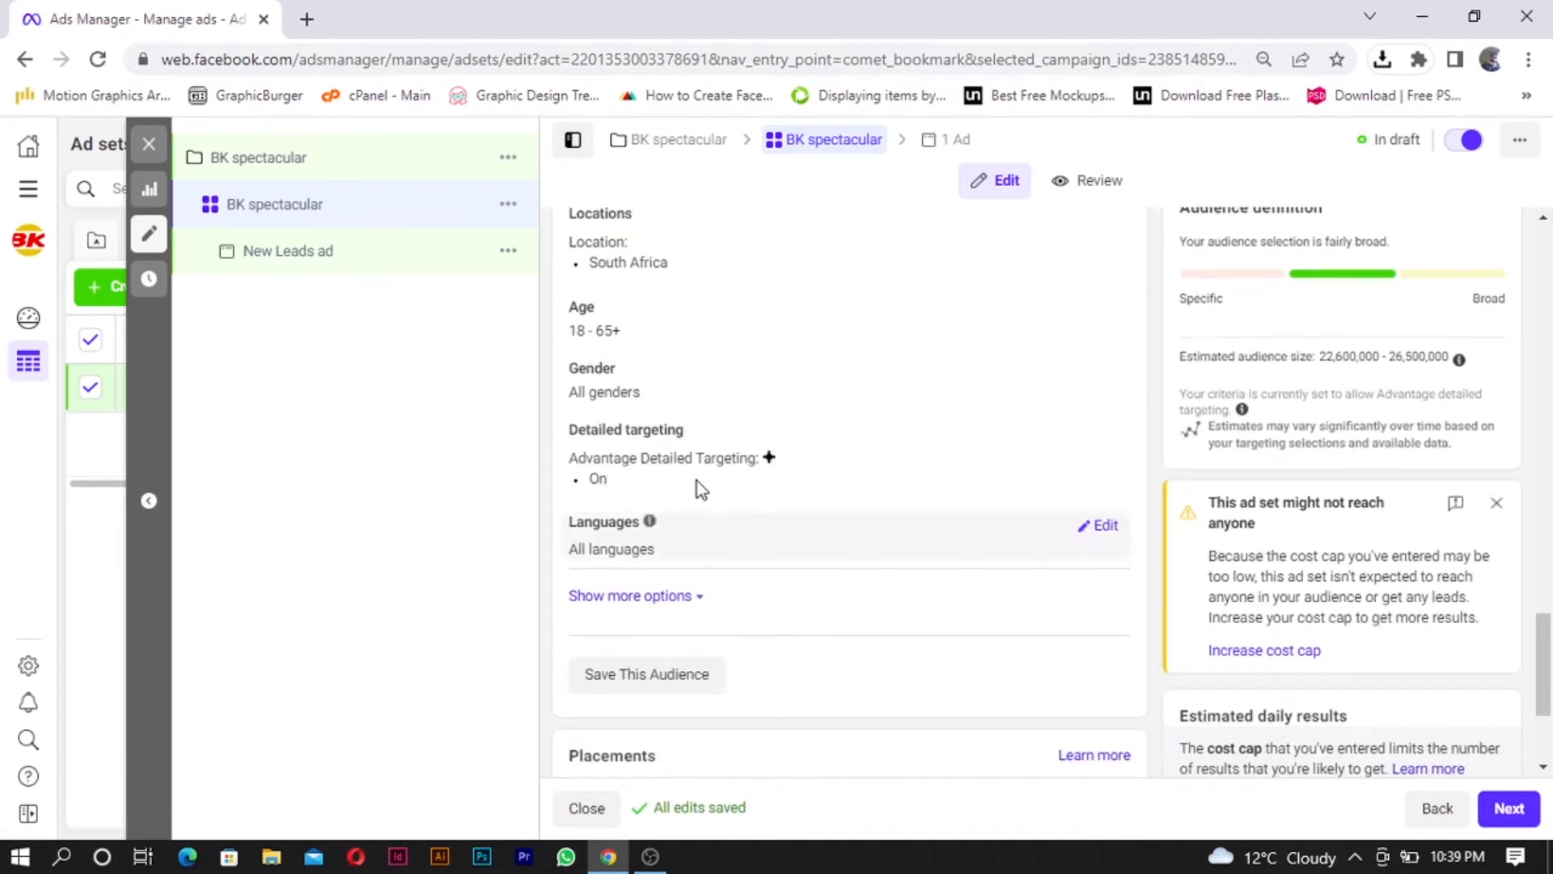
pyautogui.scroll(4, 701, 488)
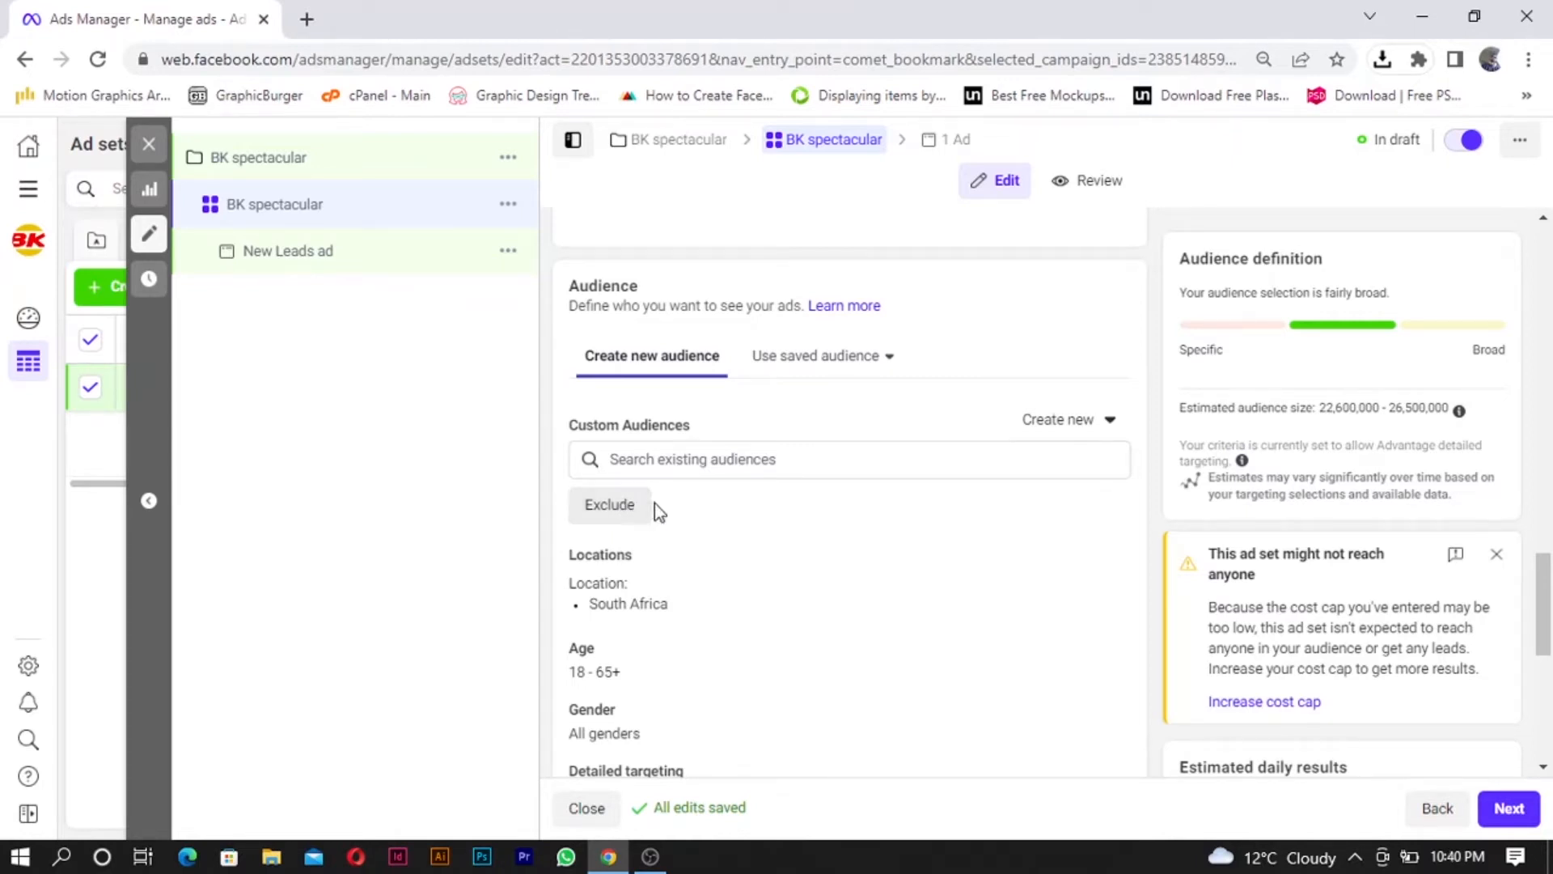
pyautogui.scroll(-3, 659, 517)
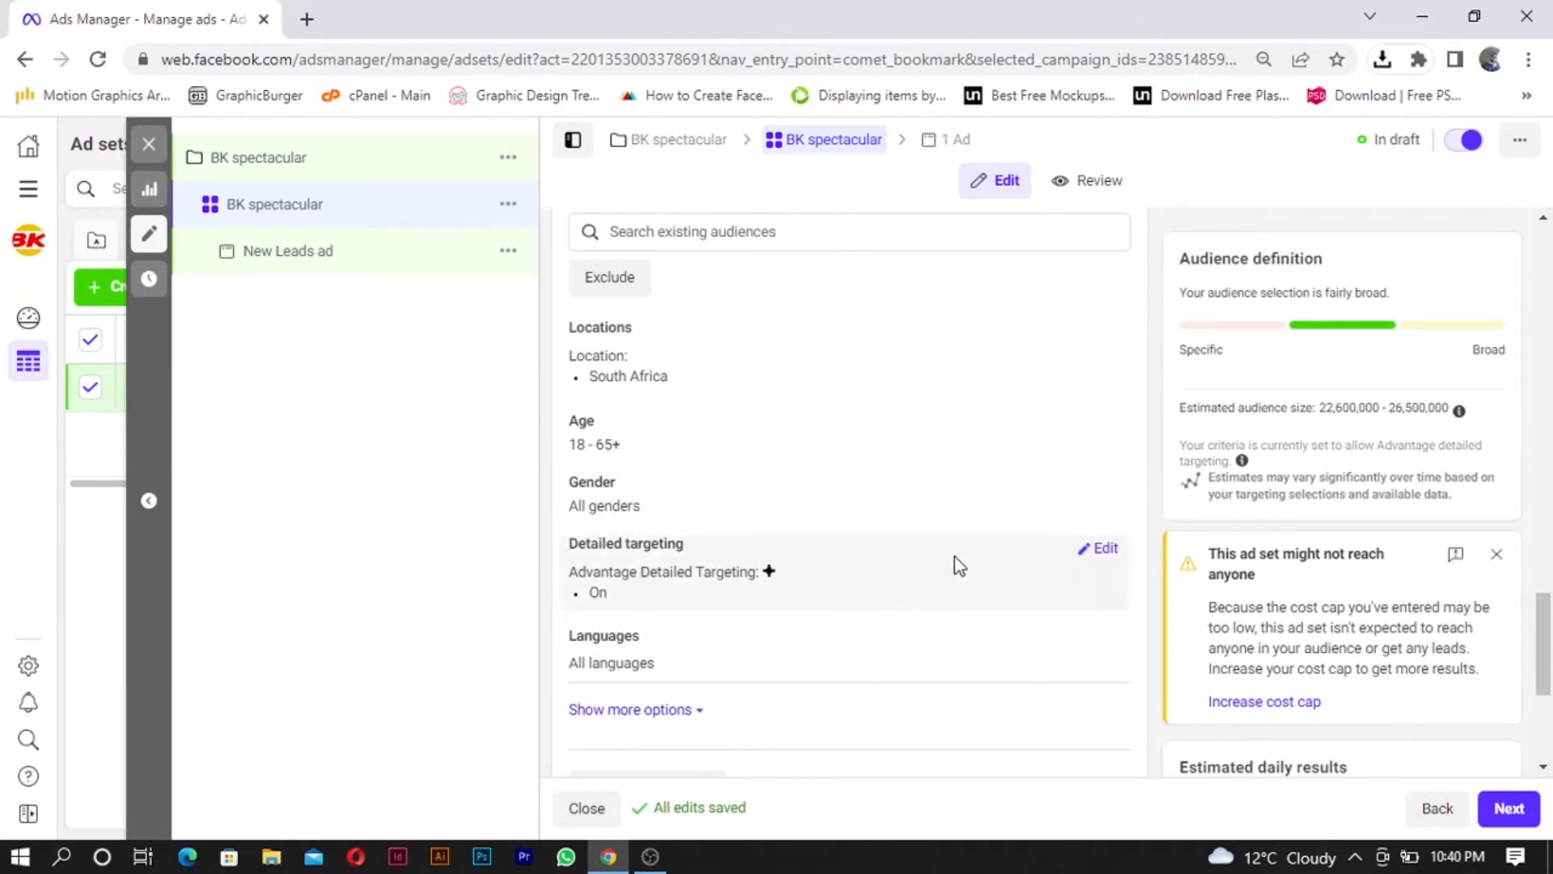
pyautogui.click(1105, 551)
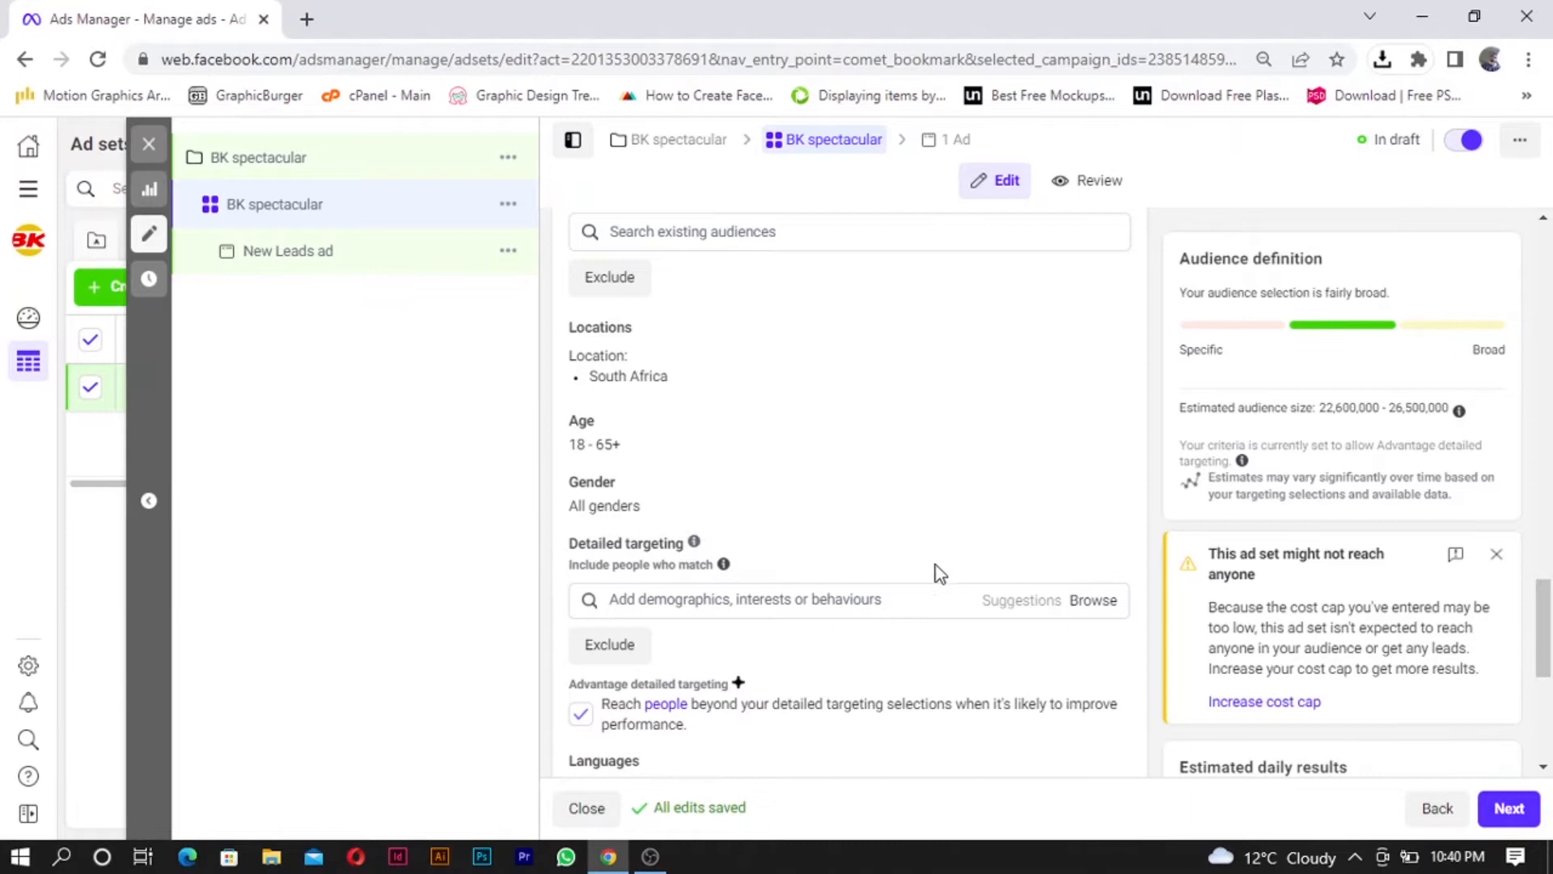
# Step: Search the detailed targeting options for "jobs"
pyautogui.scroll(-2, 849, 596)
pyautogui.click(758, 484)
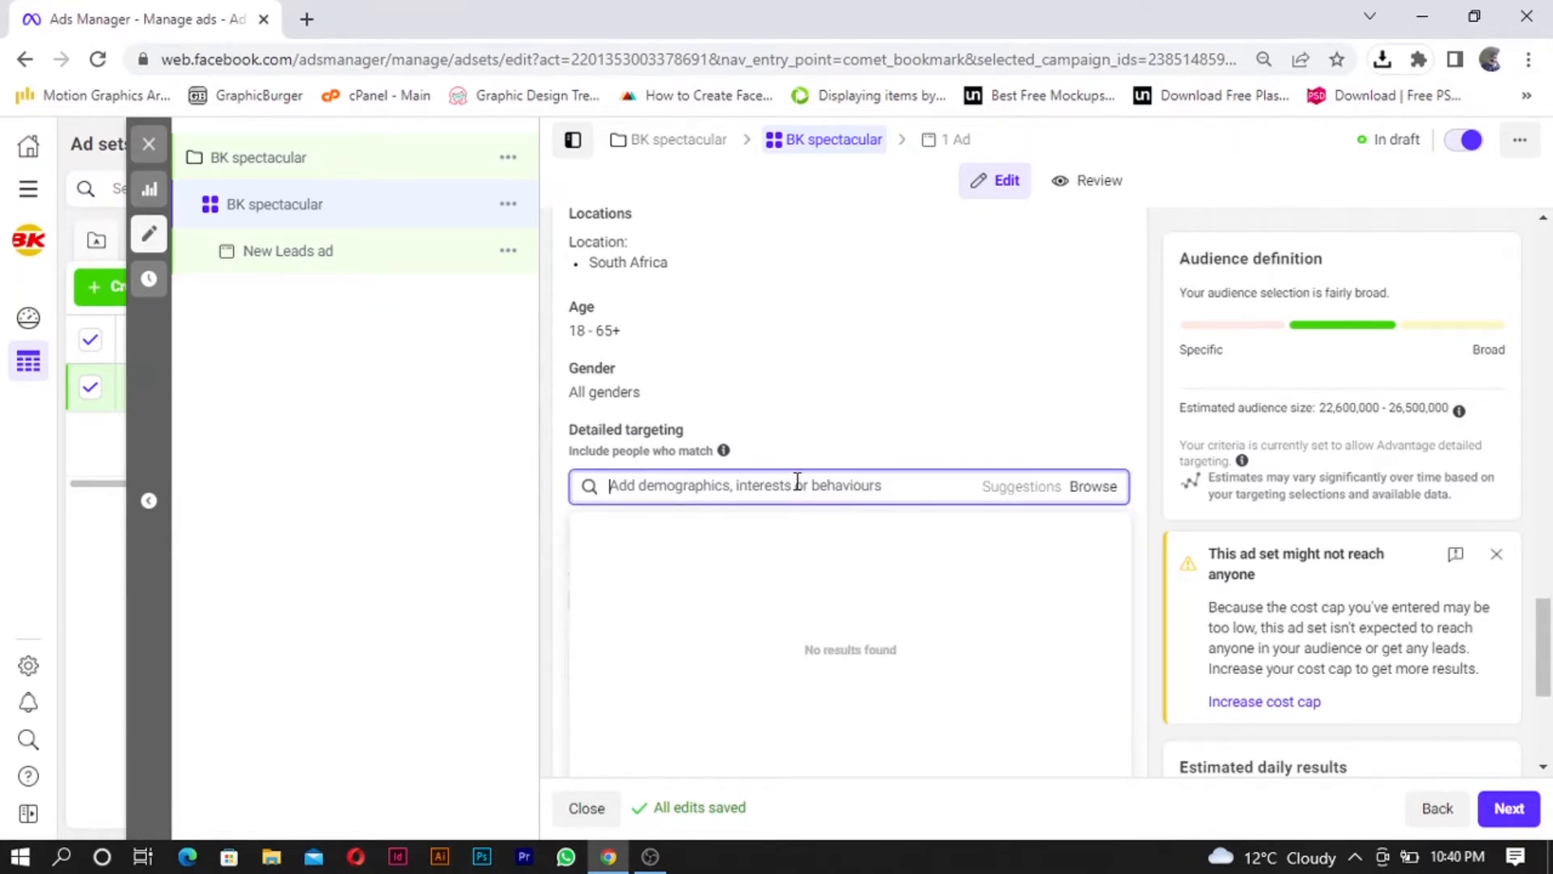
pyautogui.write('l')
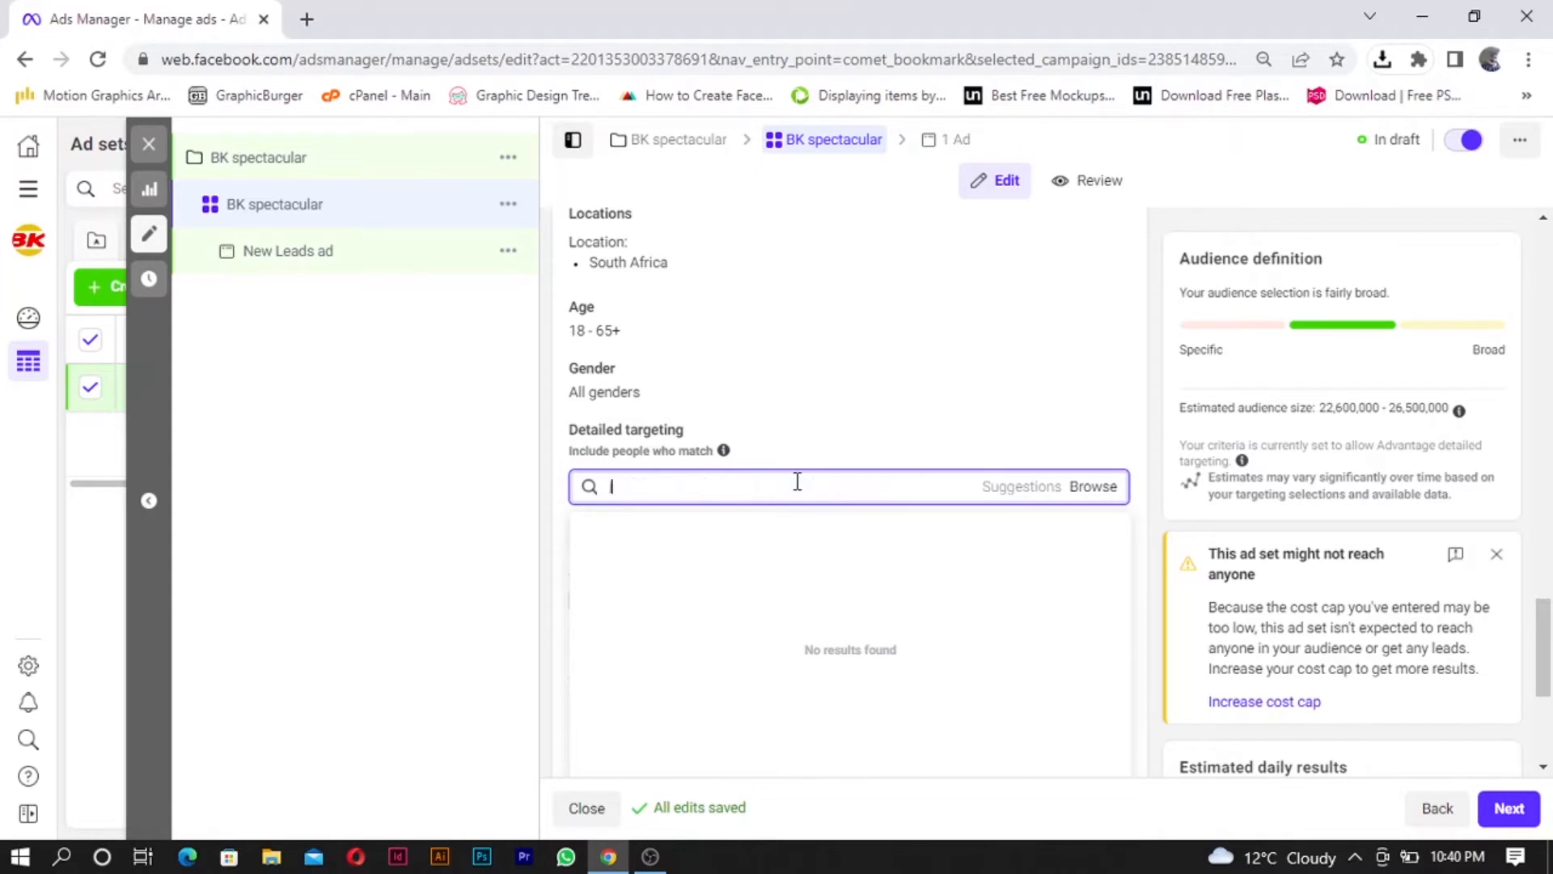
pyautogui.write('obs')
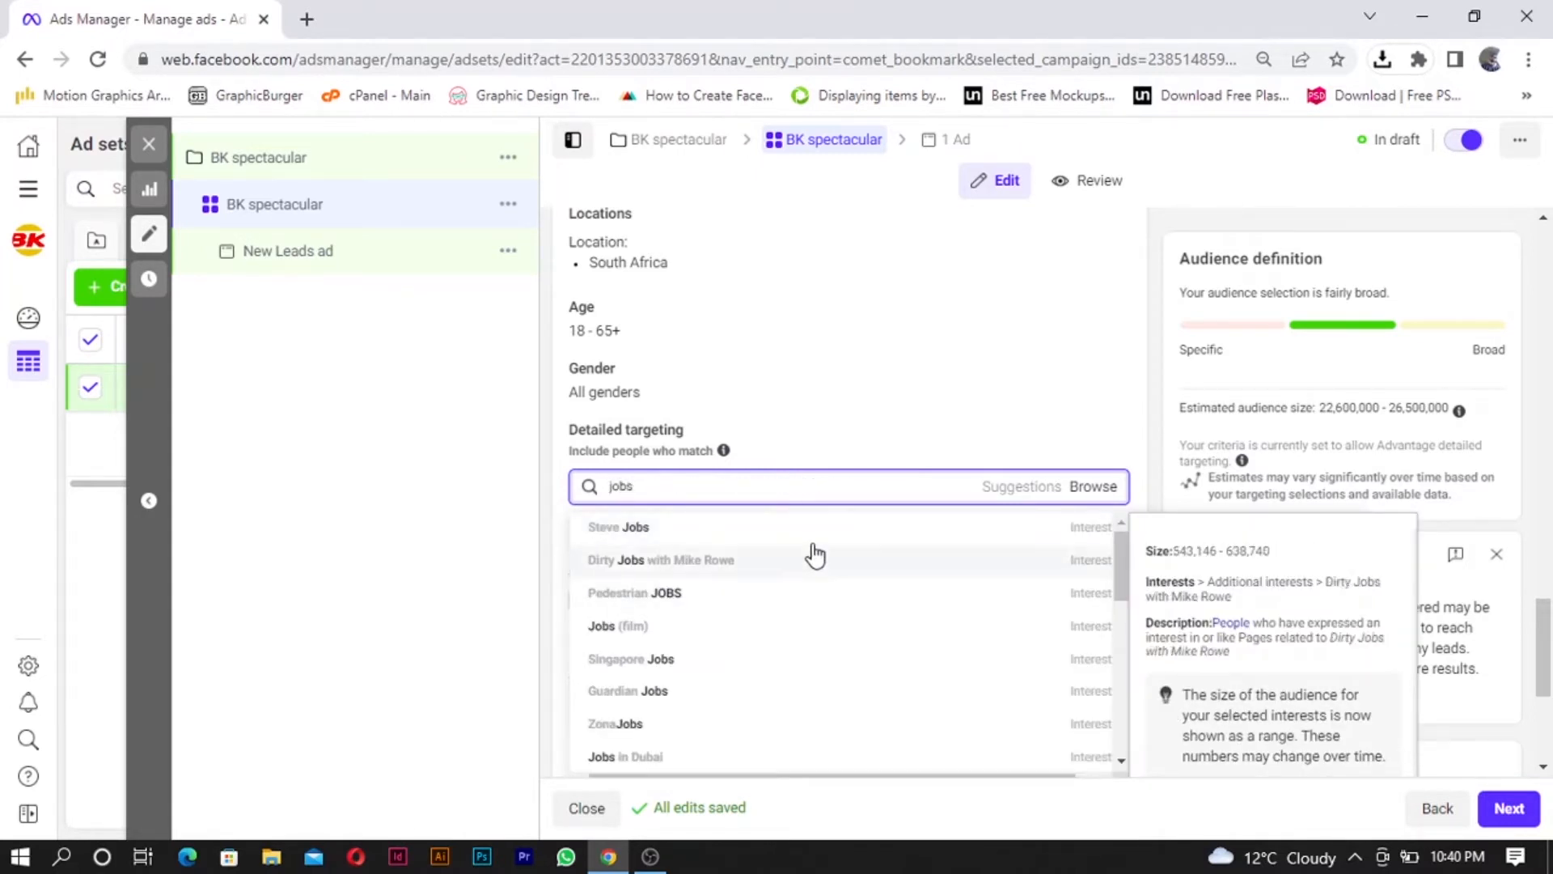
# Step: Browse the detailed targeting categories and expand the Interests category
pyautogui.click(1072, 499)
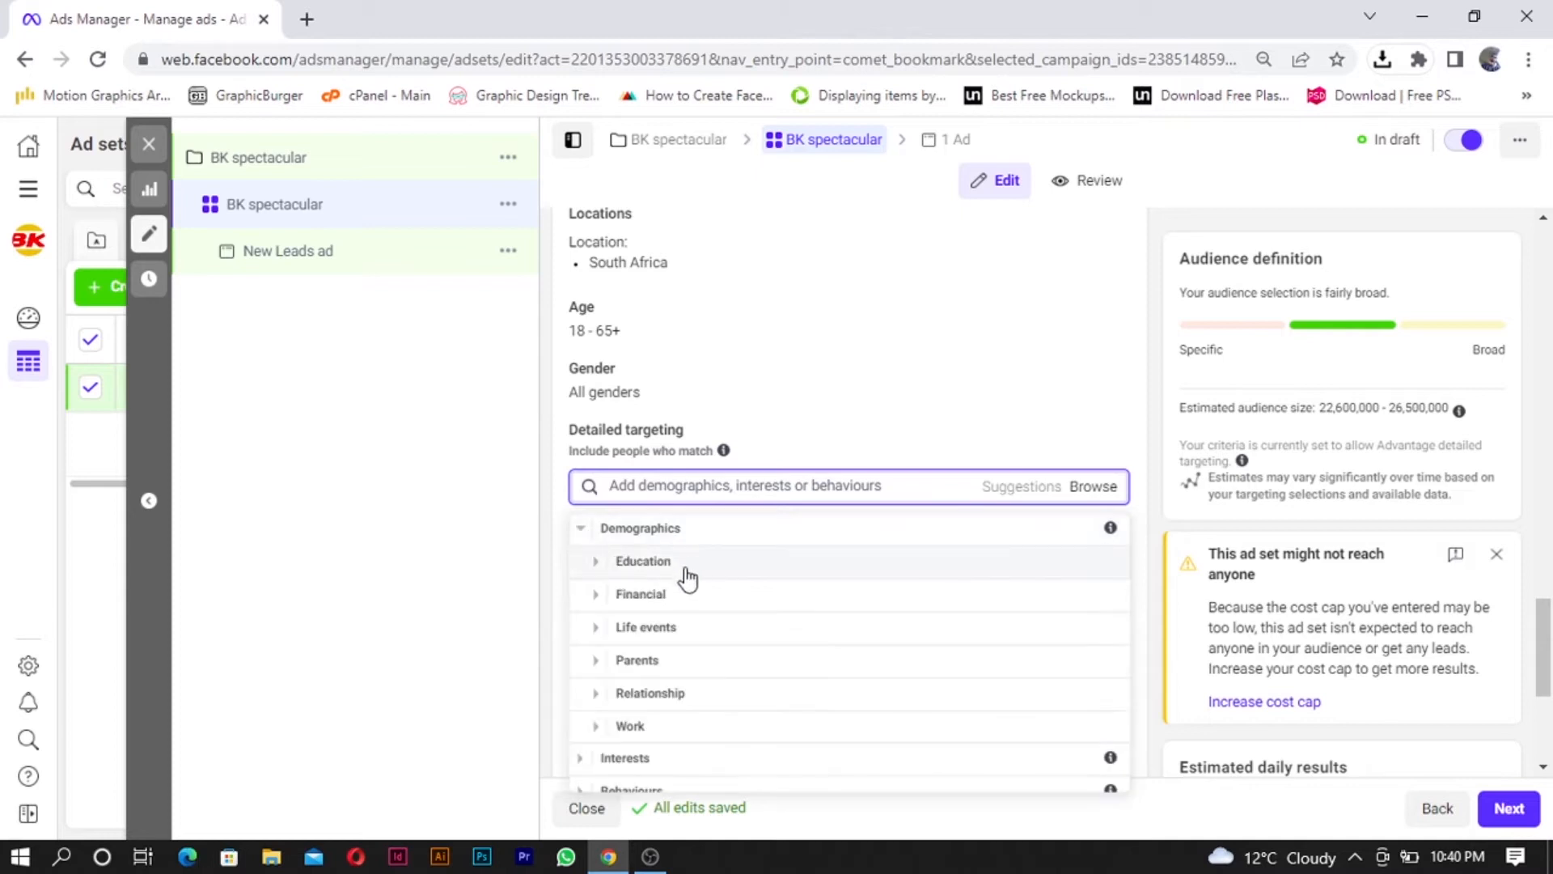
pyautogui.scroll(-1, 680, 649)
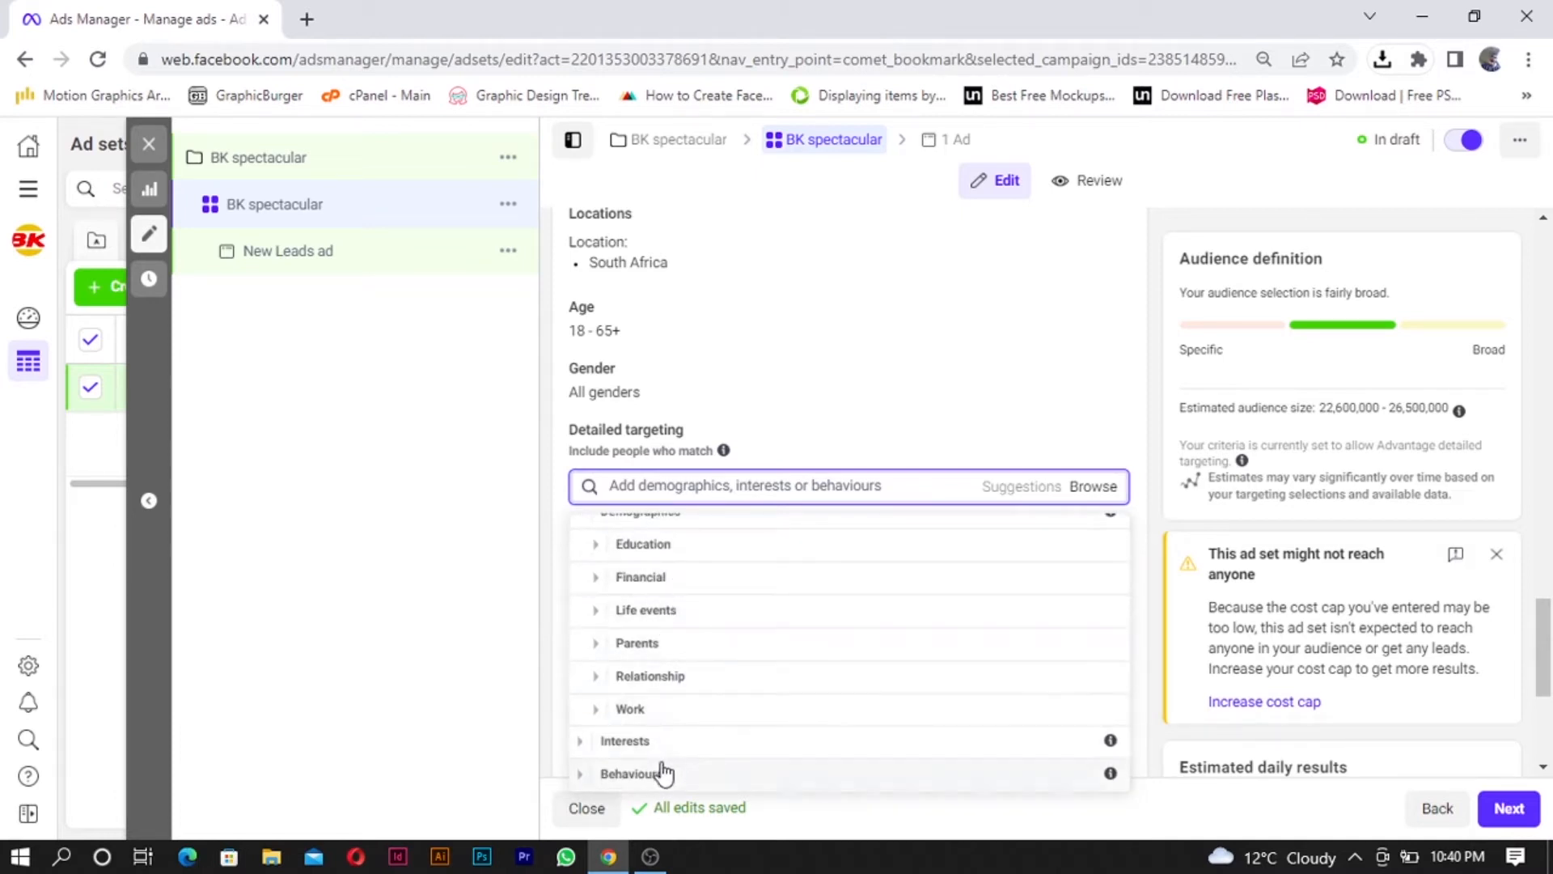
pyautogui.click(587, 742)
pyautogui.scroll(-1, 688, 696)
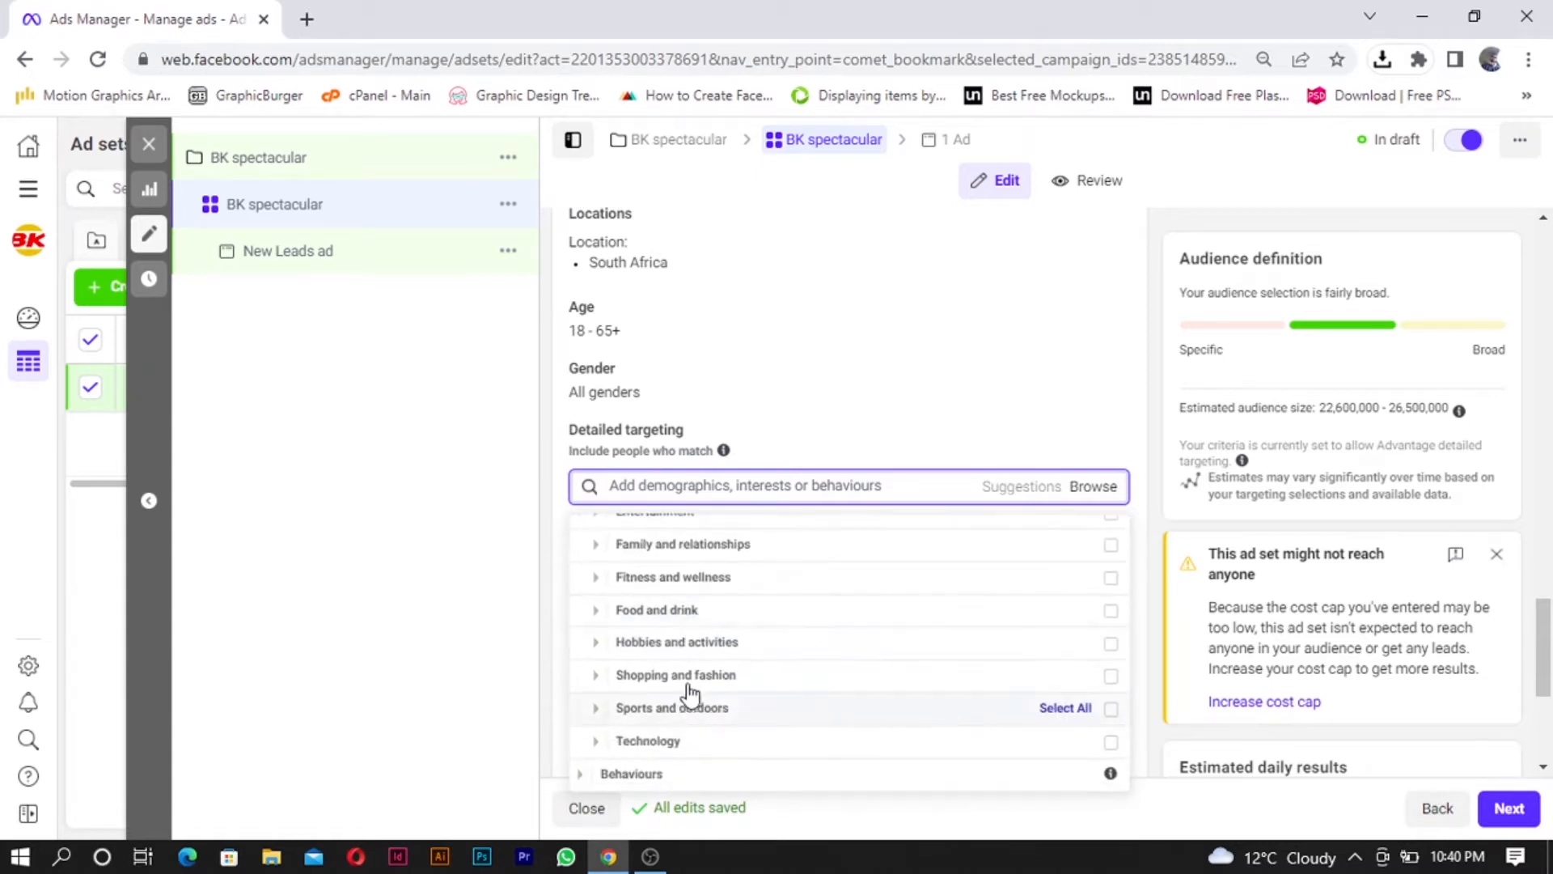
# Step: Try selecting the entire Food and drink interest category, then look through its subcategories and clear the selection
pyautogui.click(1111, 611)
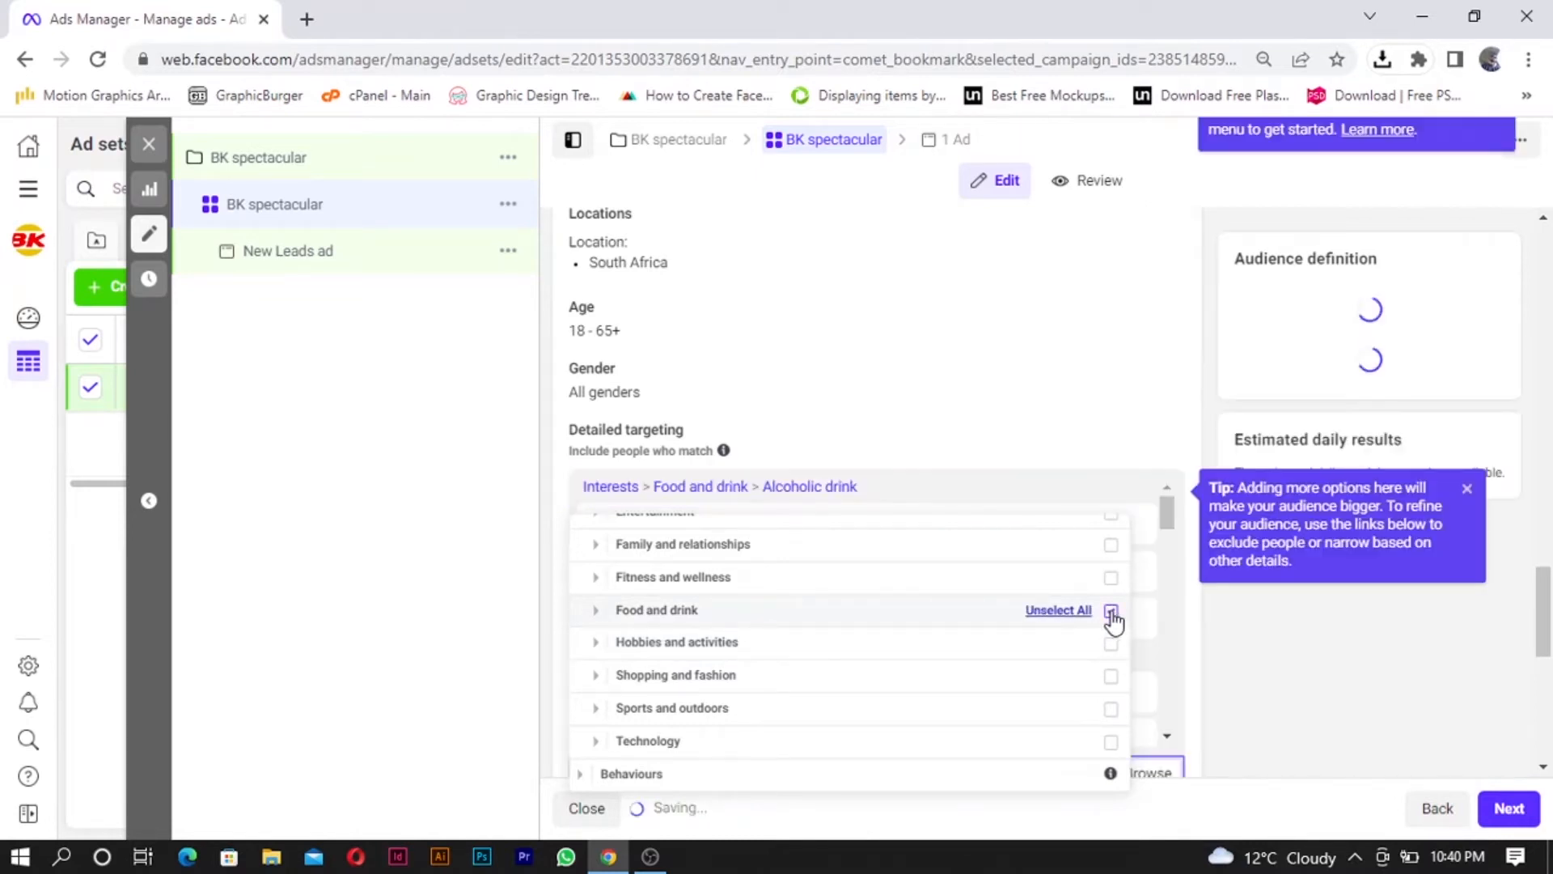
pyautogui.click(596, 612)
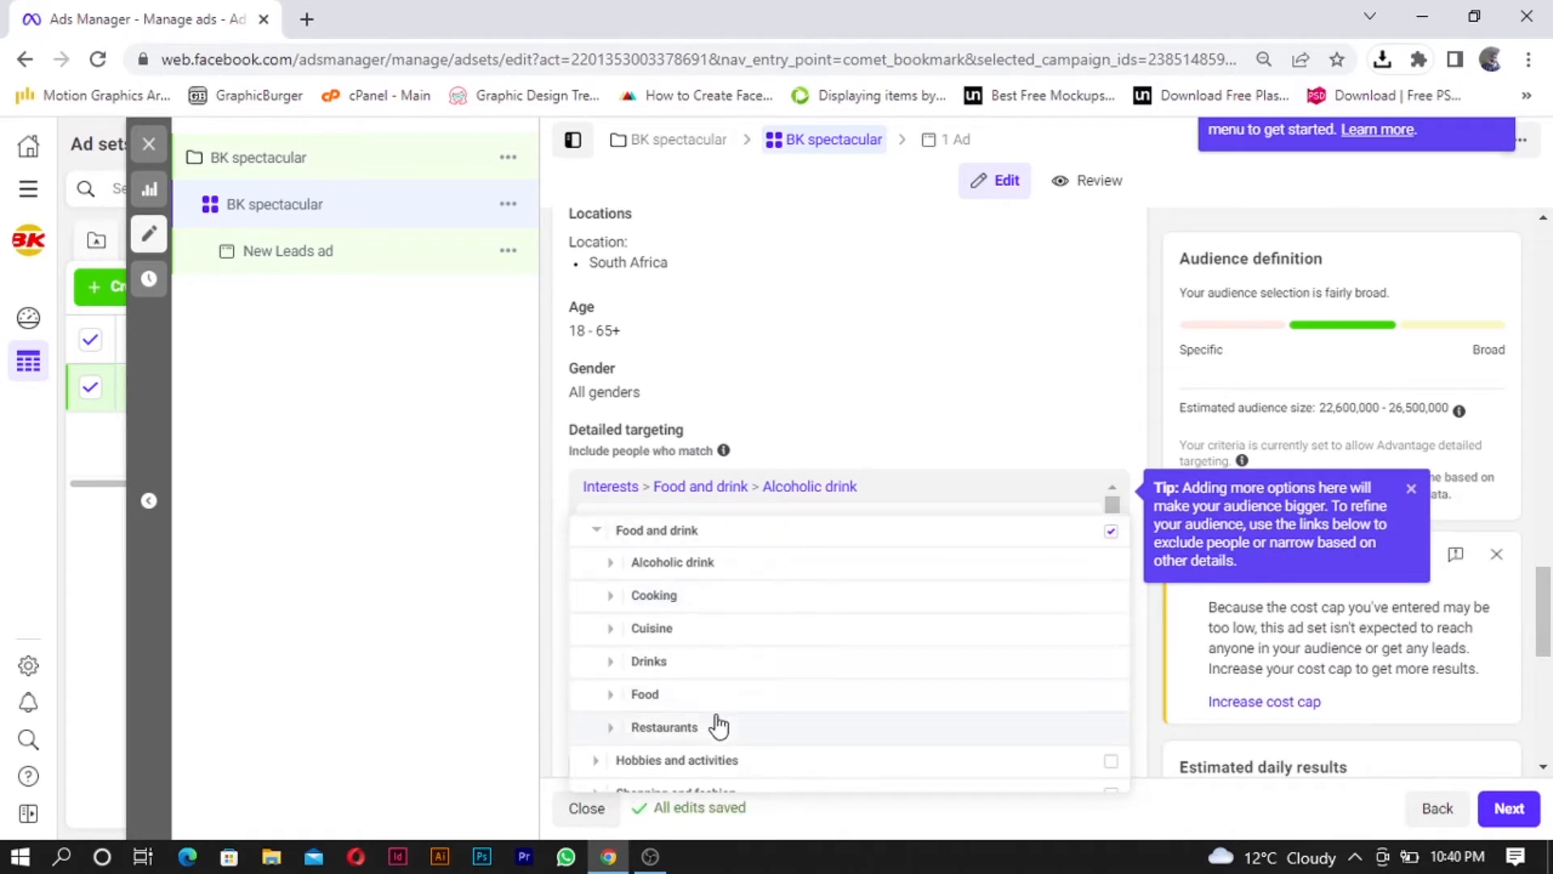
pyautogui.scroll(2, 767, 563)
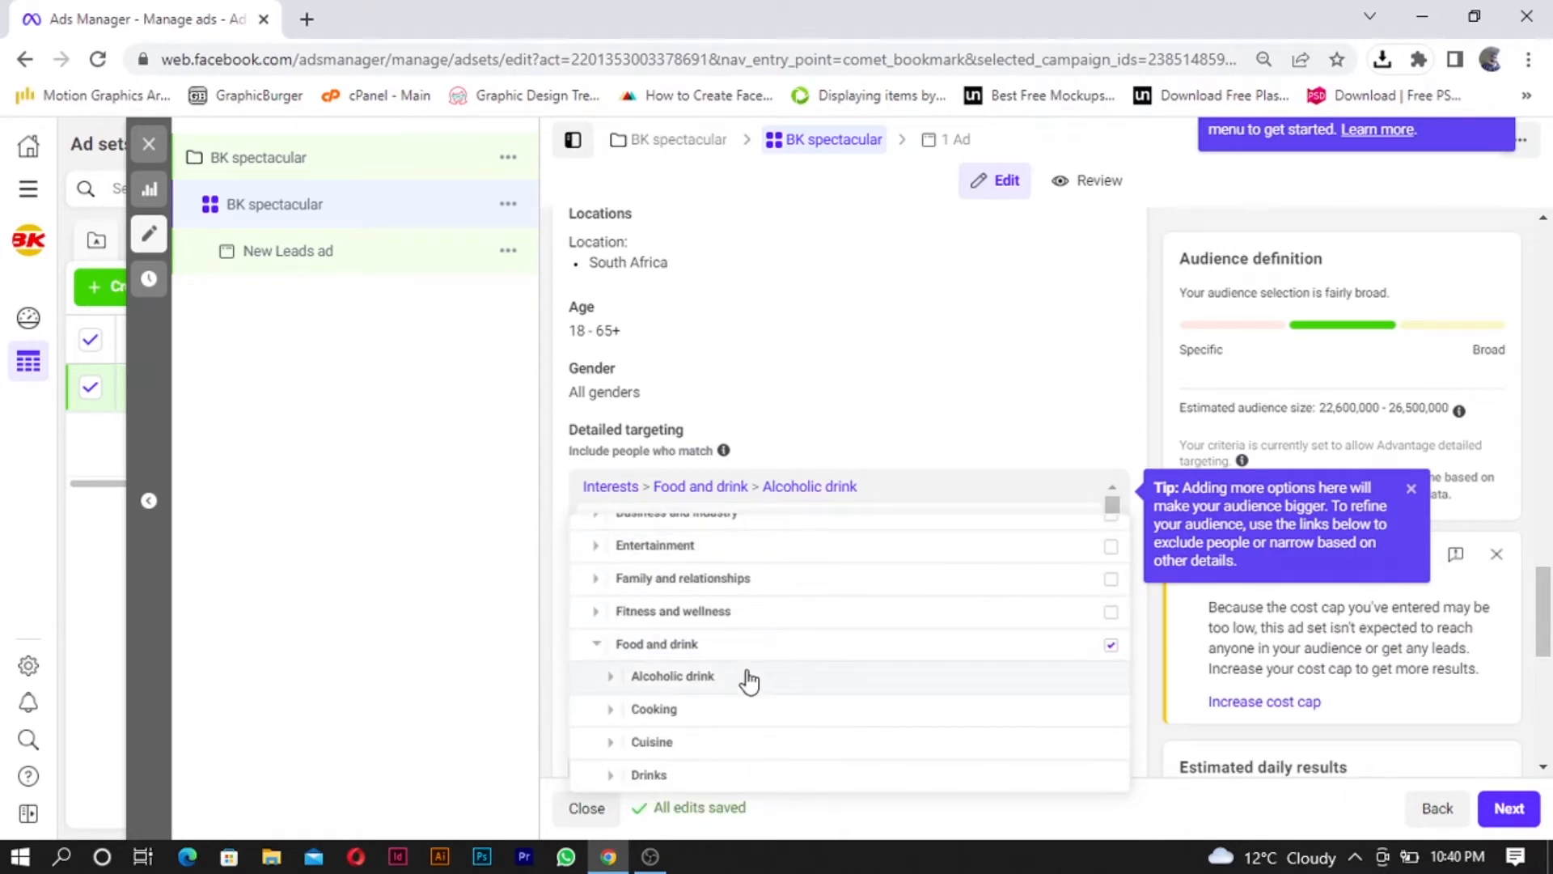
pyautogui.scroll(-2, 746, 680)
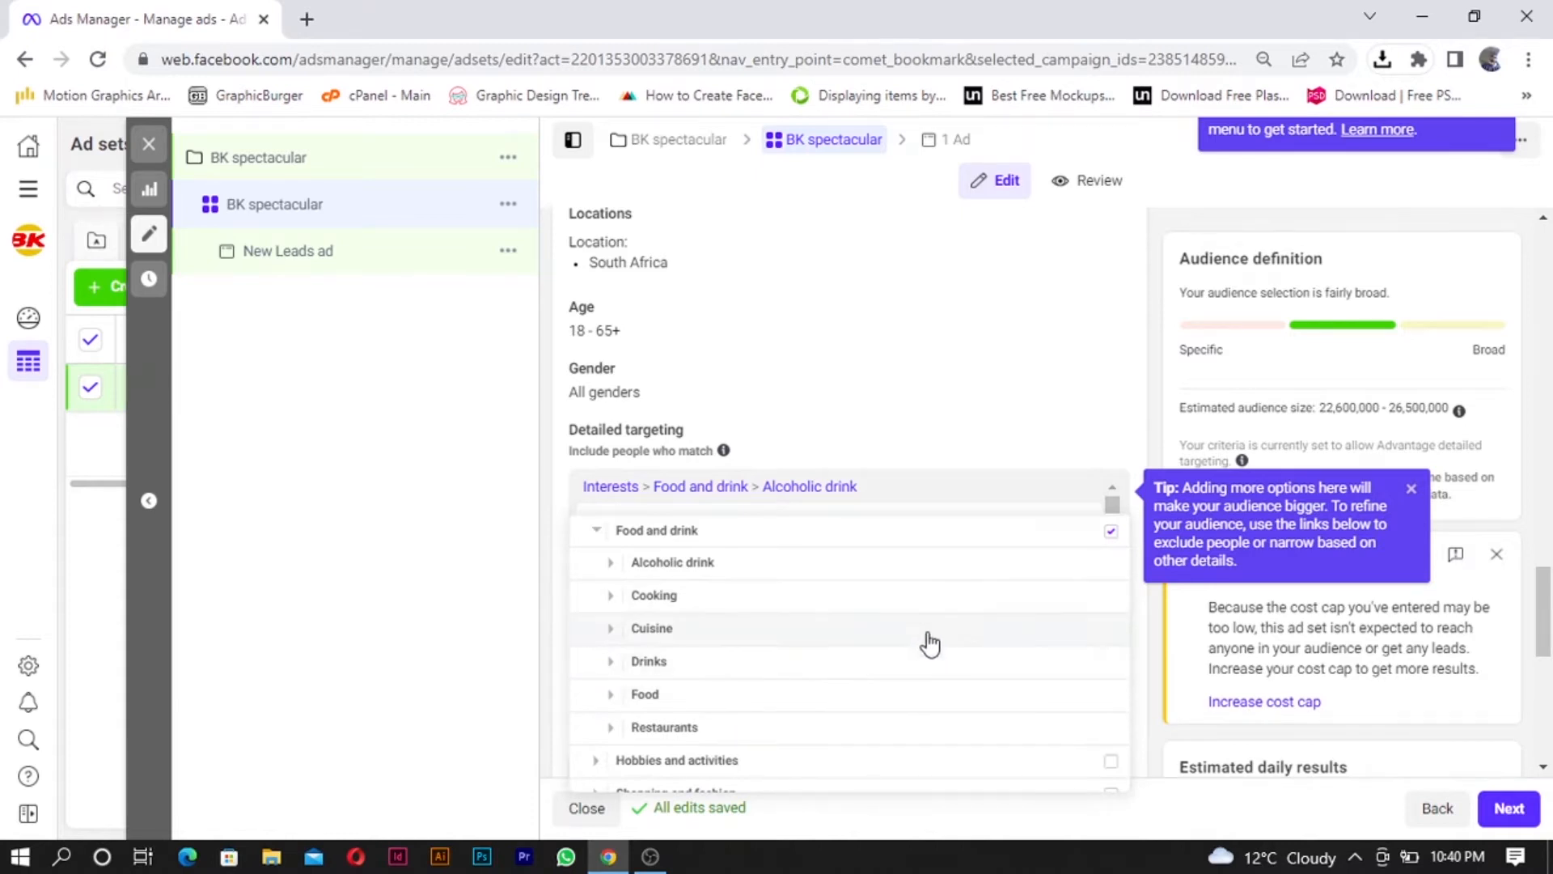
pyautogui.scroll(2, 930, 643)
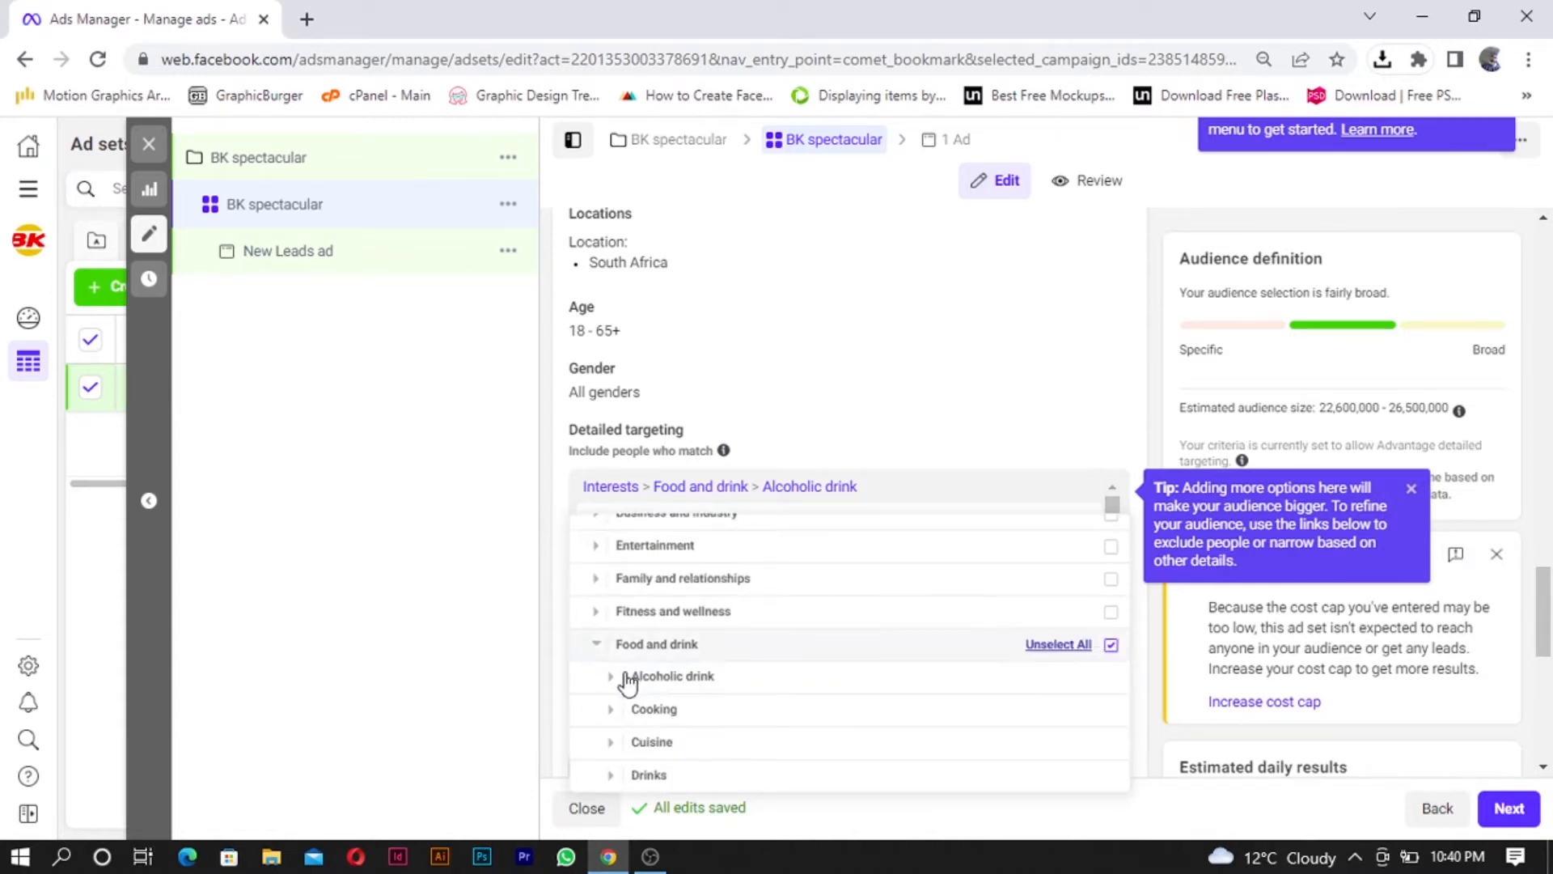
pyautogui.click(671, 679)
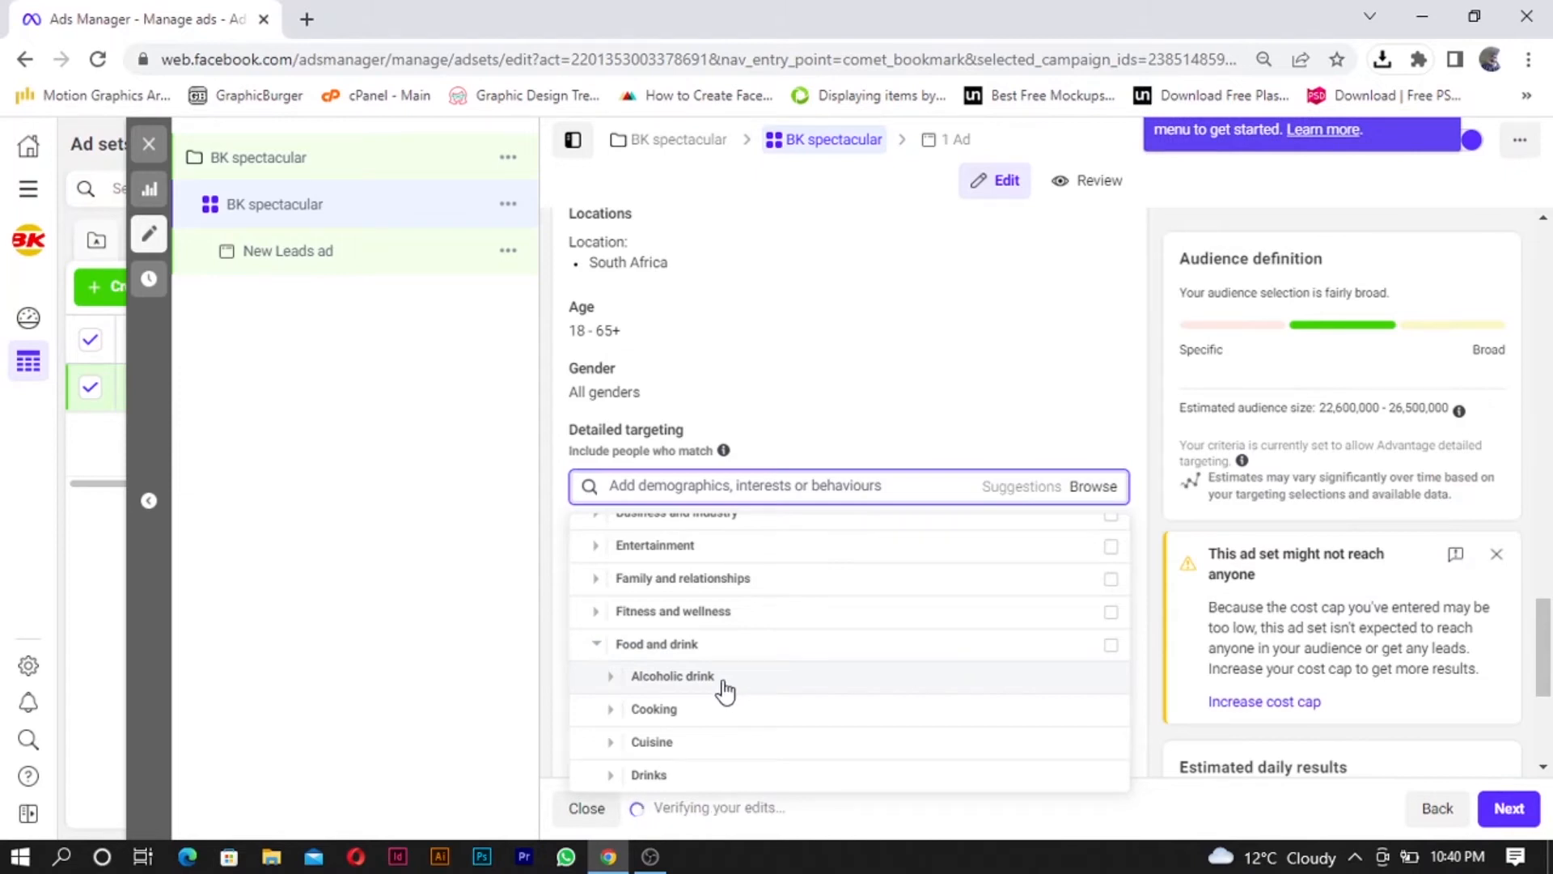
# Step: Add the Baking and Recipes interests from the Cooking group under Food and drink
pyautogui.scroll(-2, 725, 690)
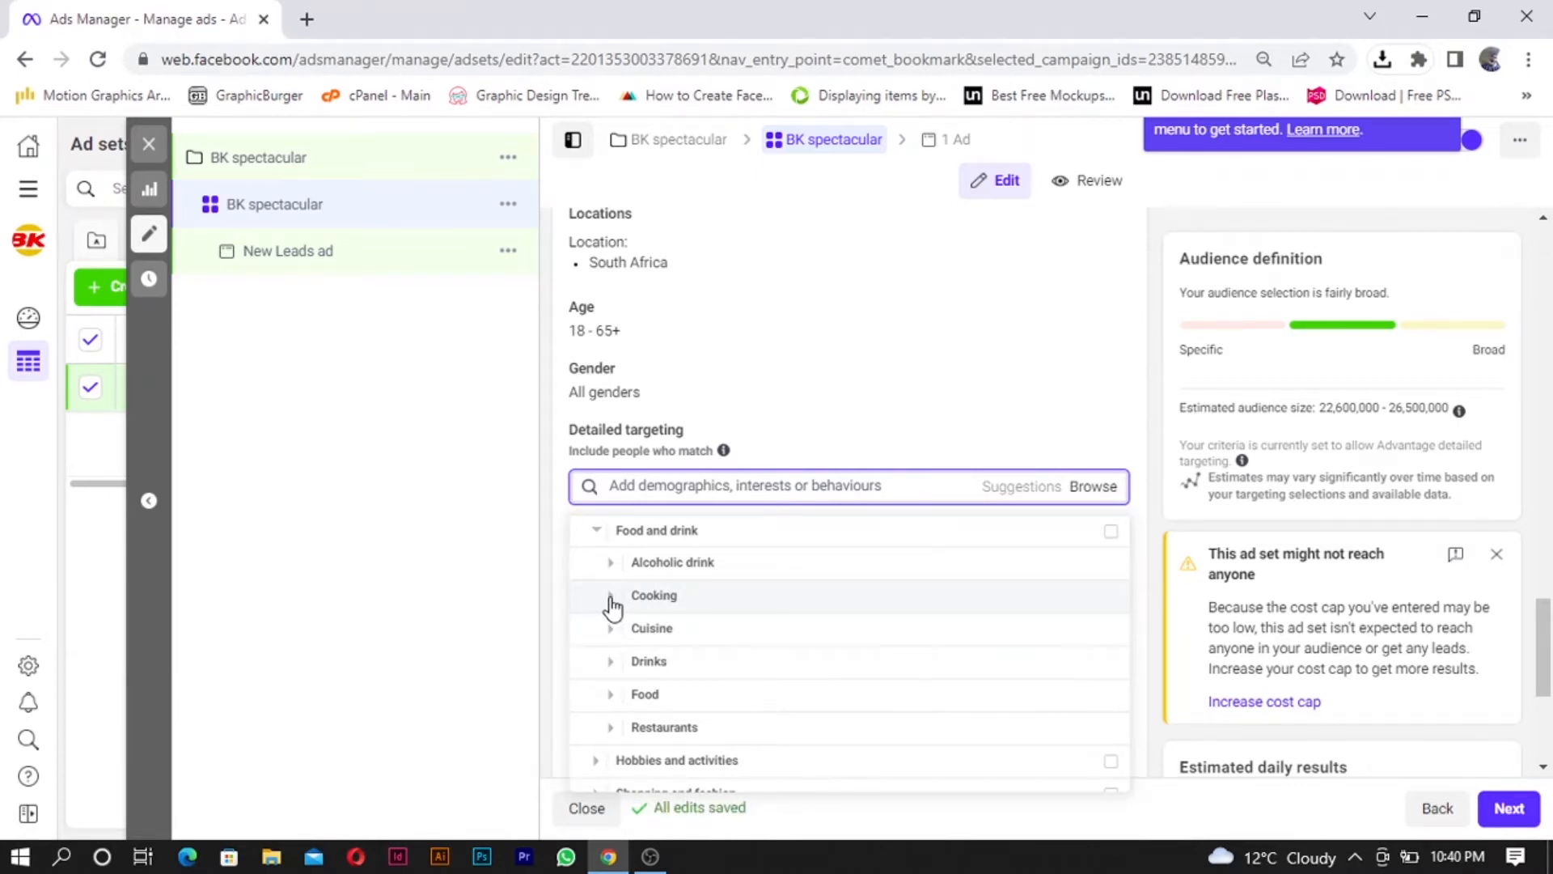
pyautogui.click(612, 606)
pyautogui.scroll(2, 617, 566)
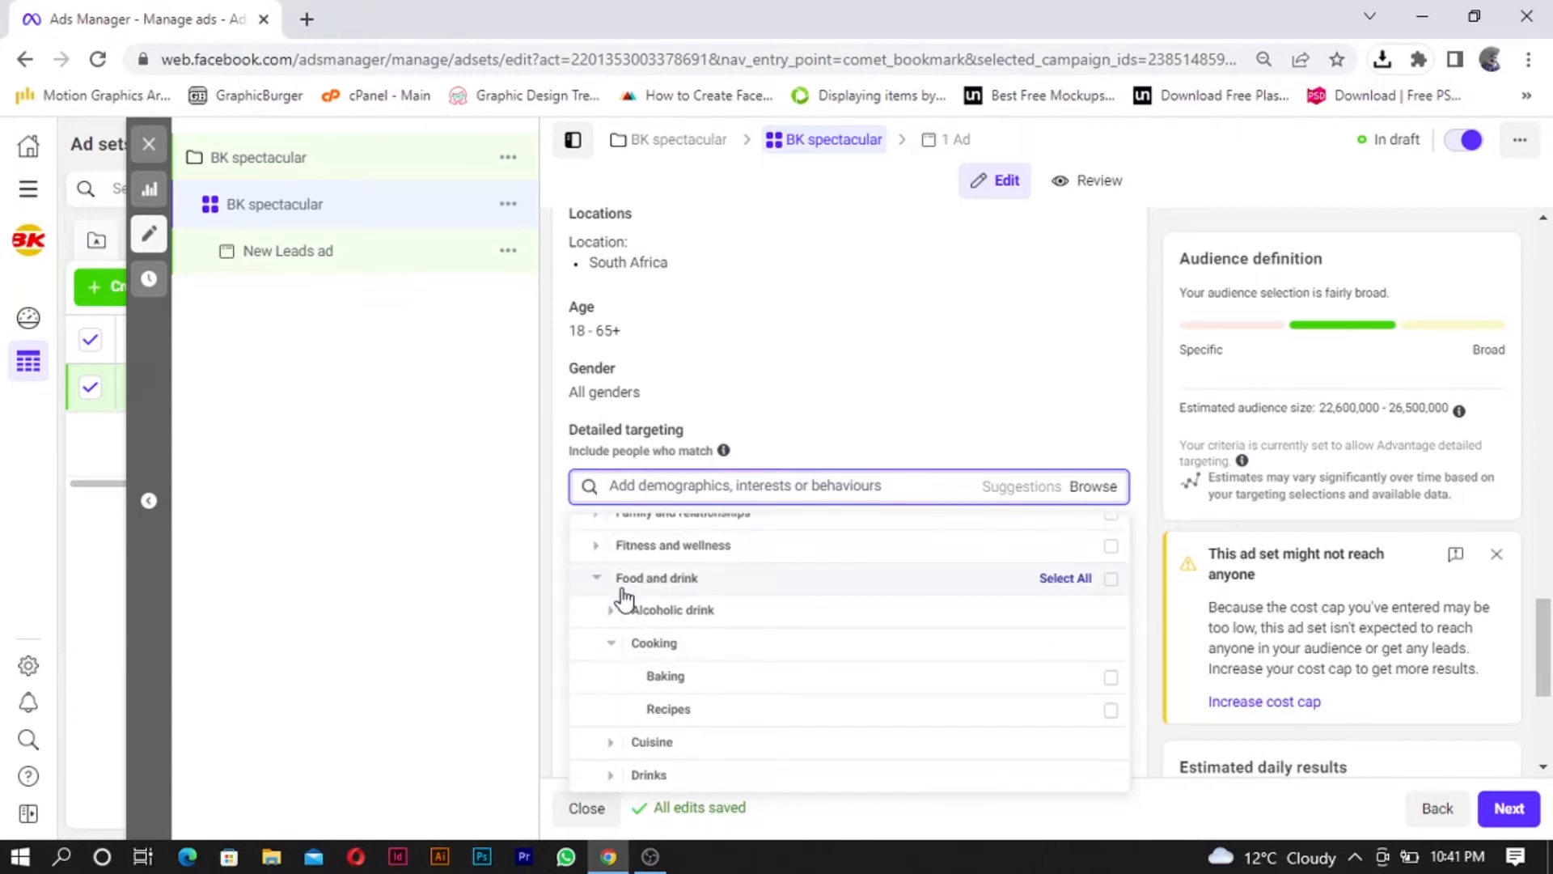
pyautogui.click(615, 647)
pyautogui.scroll(-1, 617, 648)
pyautogui.click(686, 607)
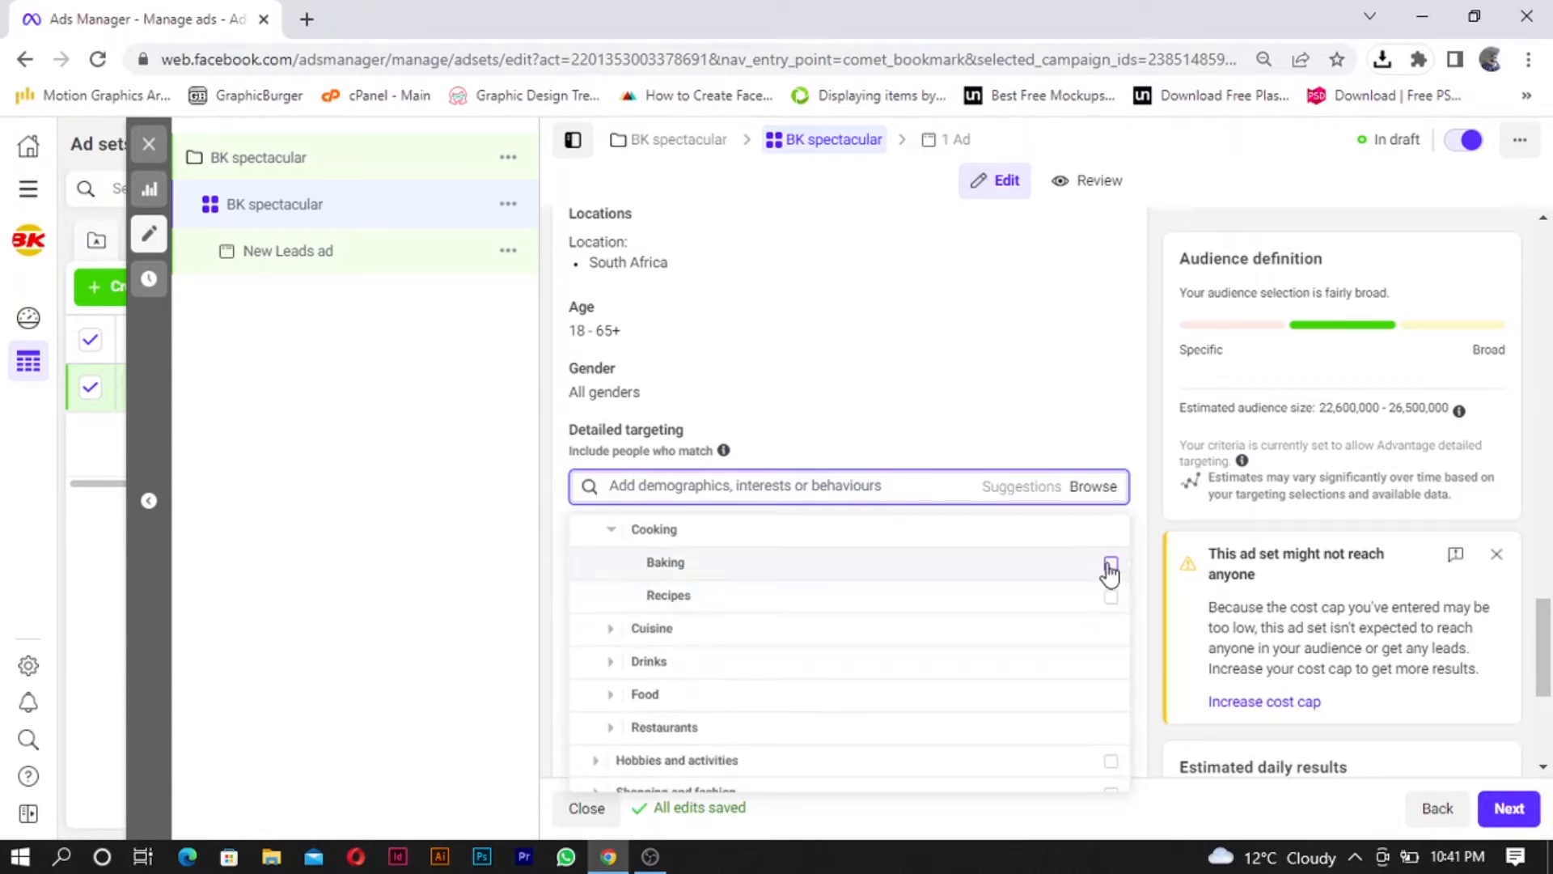
pyautogui.click(1110, 599)
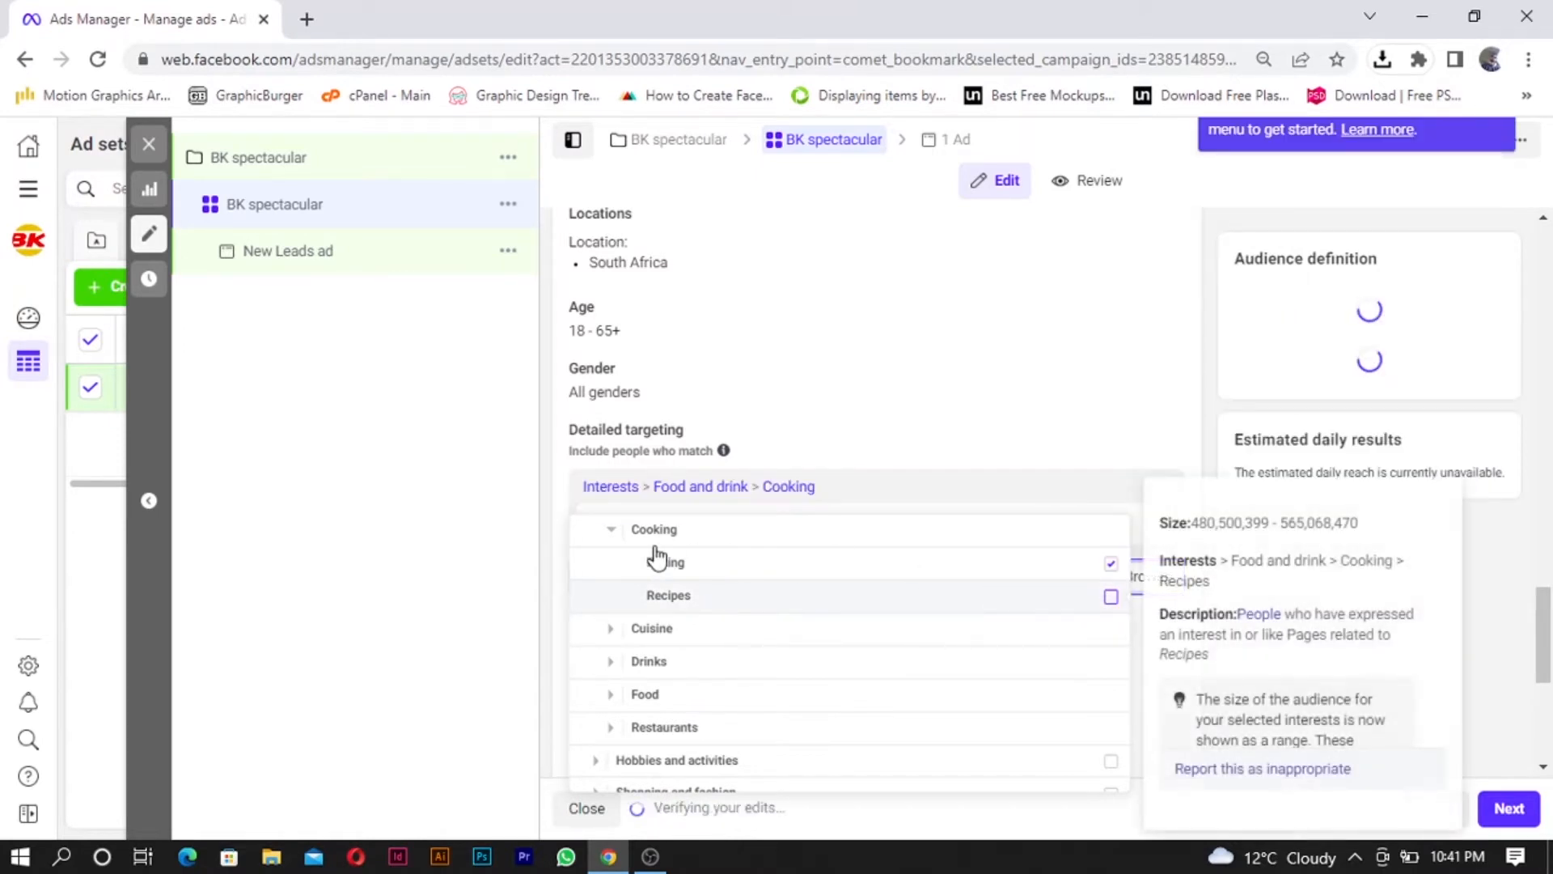
pyautogui.click(614, 530)
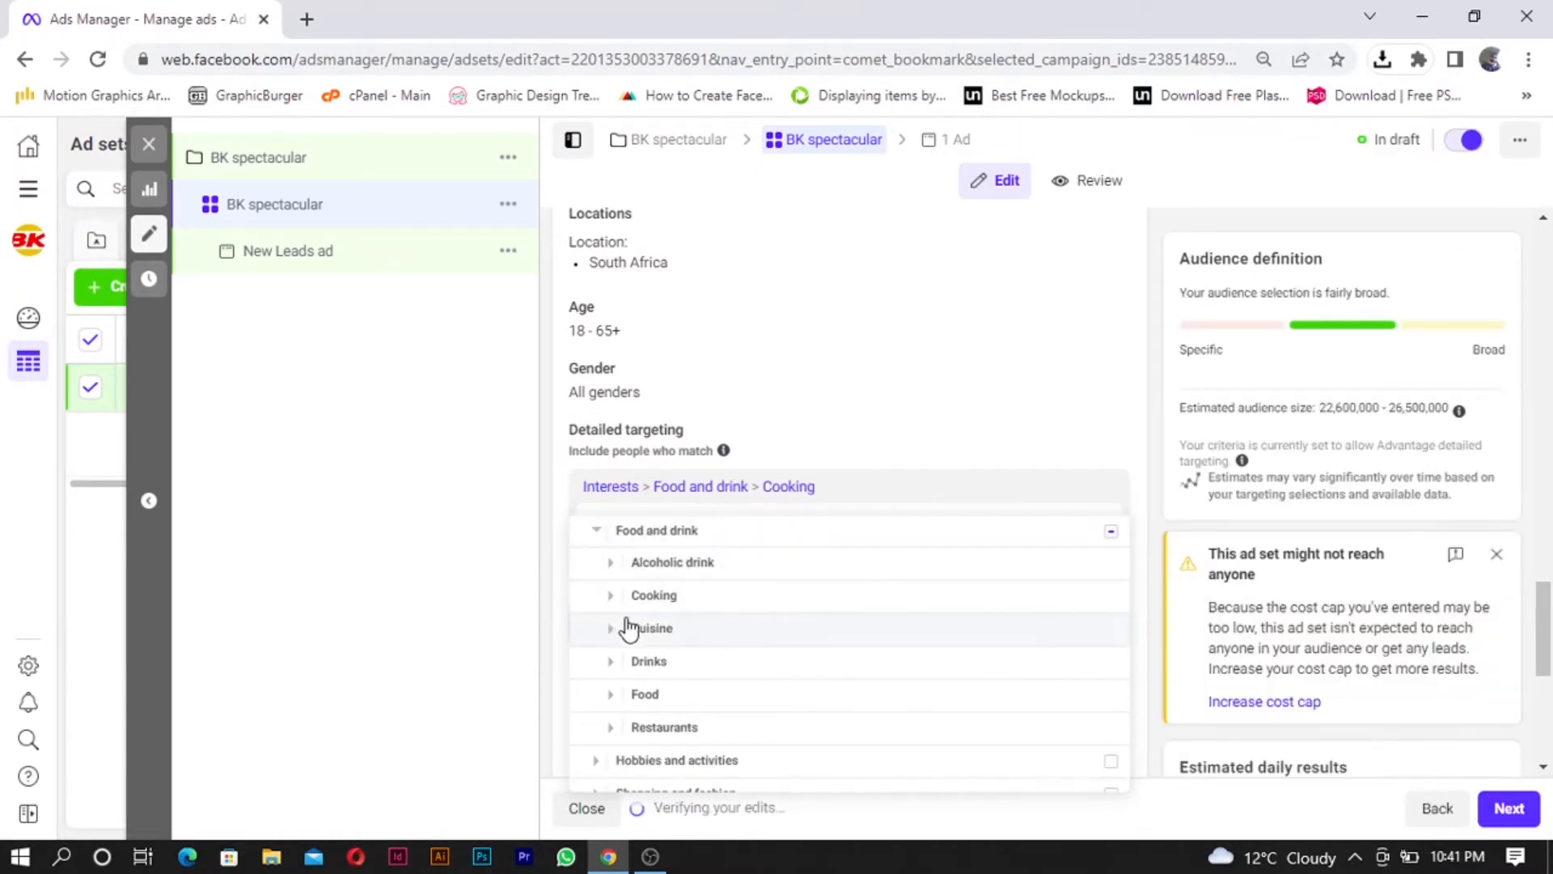
# Step: Expand the Cuisine group under Food and drink and look through the cuisines it offers
pyautogui.click(610, 631)
pyautogui.scroll(-1, 962, 726)
pyautogui.scroll(-1, 963, 727)
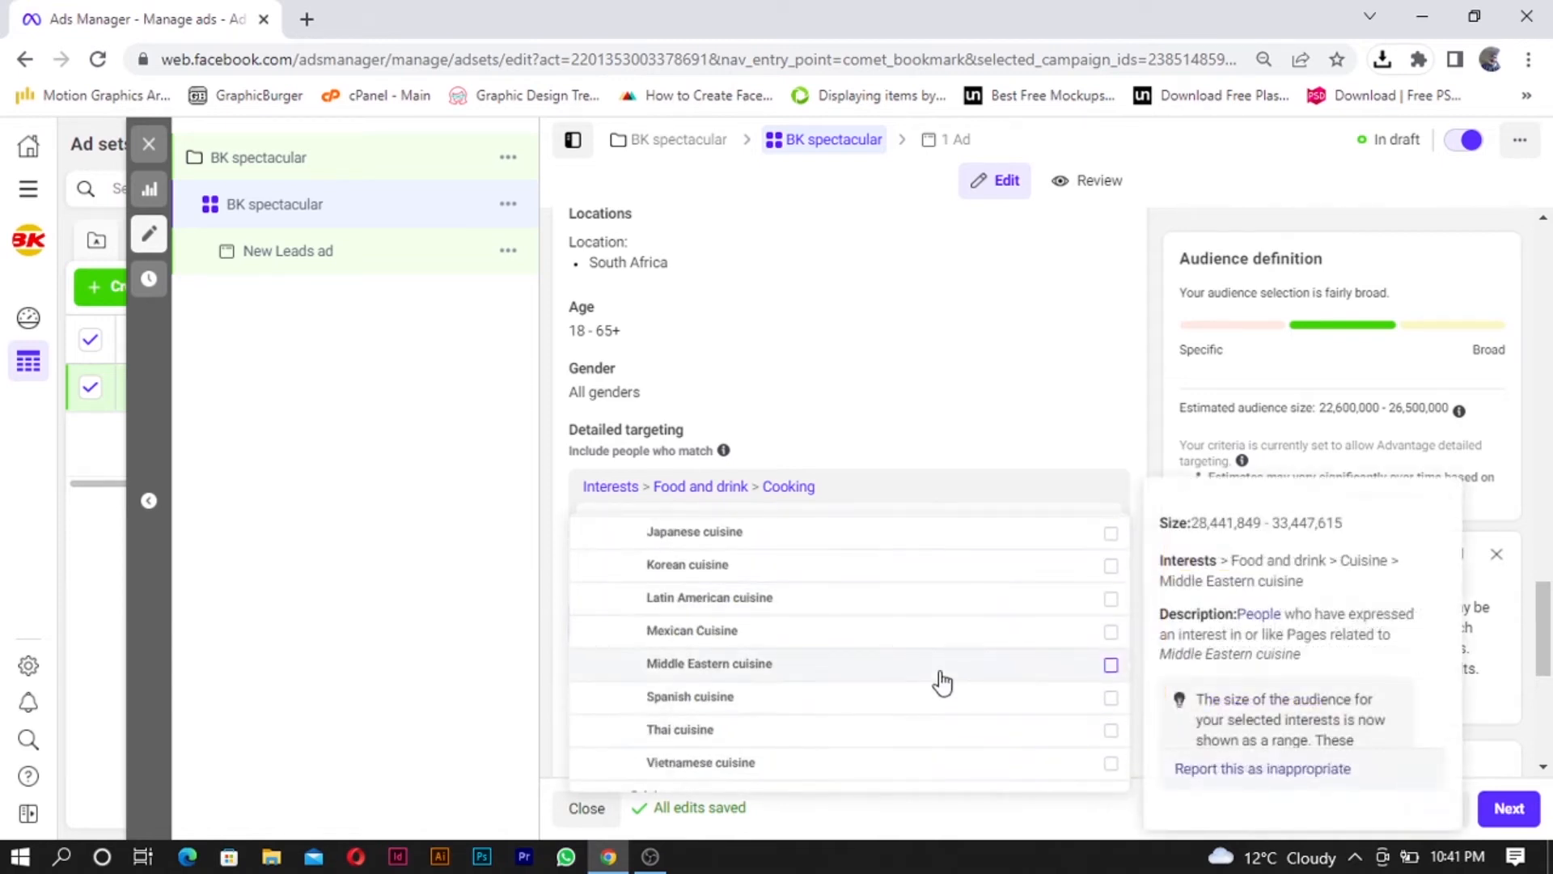
pyautogui.scroll(-1, 922, 696)
pyautogui.scroll(3, 922, 679)
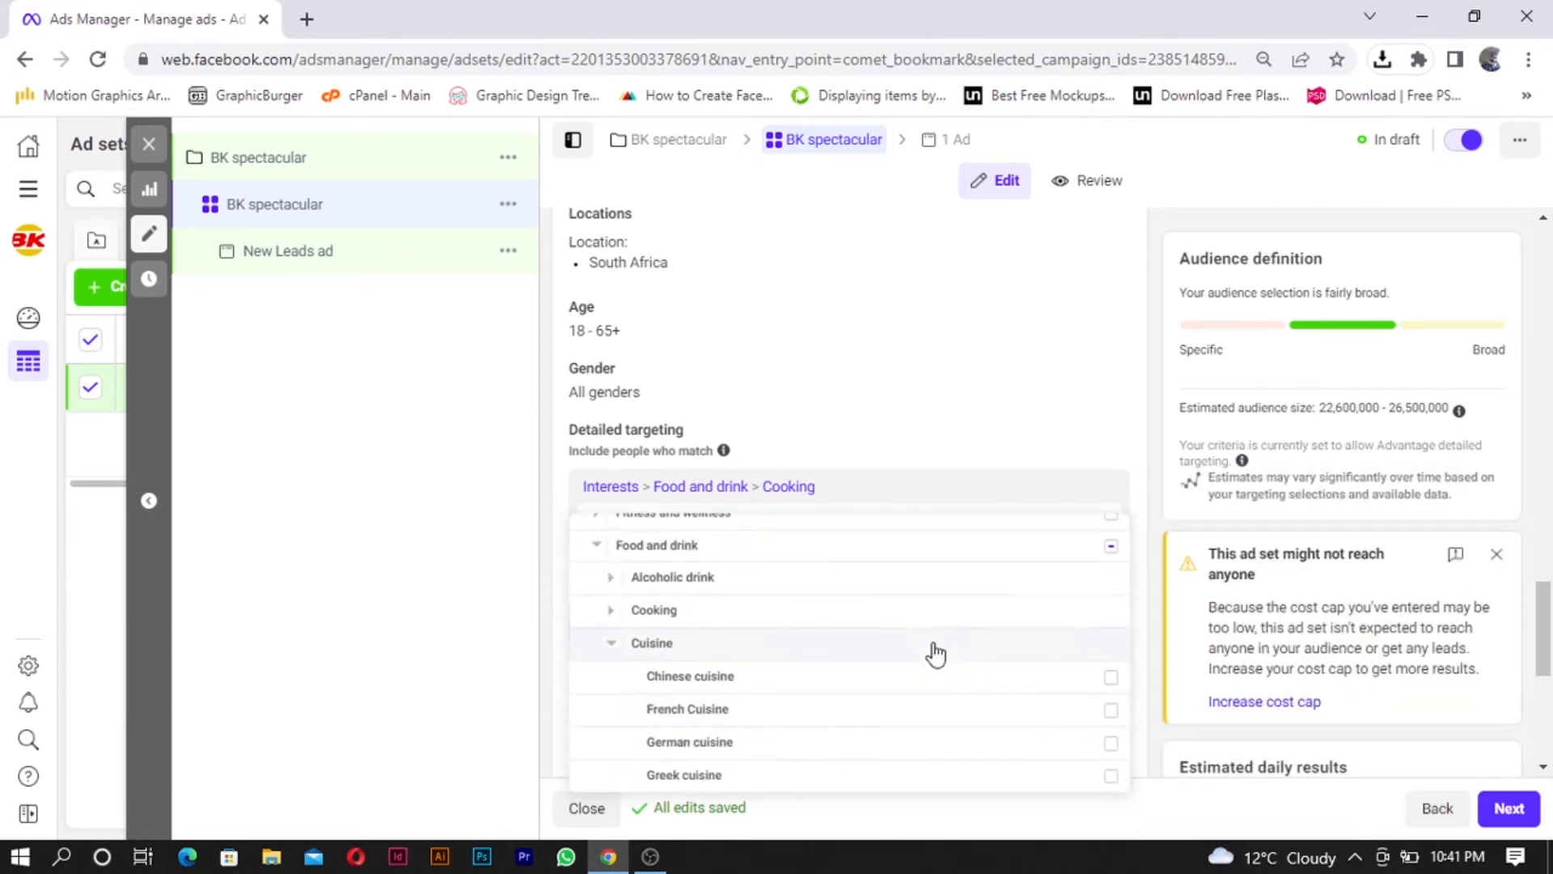
pyautogui.click(1037, 654)
pyautogui.click(931, 634)
pyautogui.scroll(-1, 921, 637)
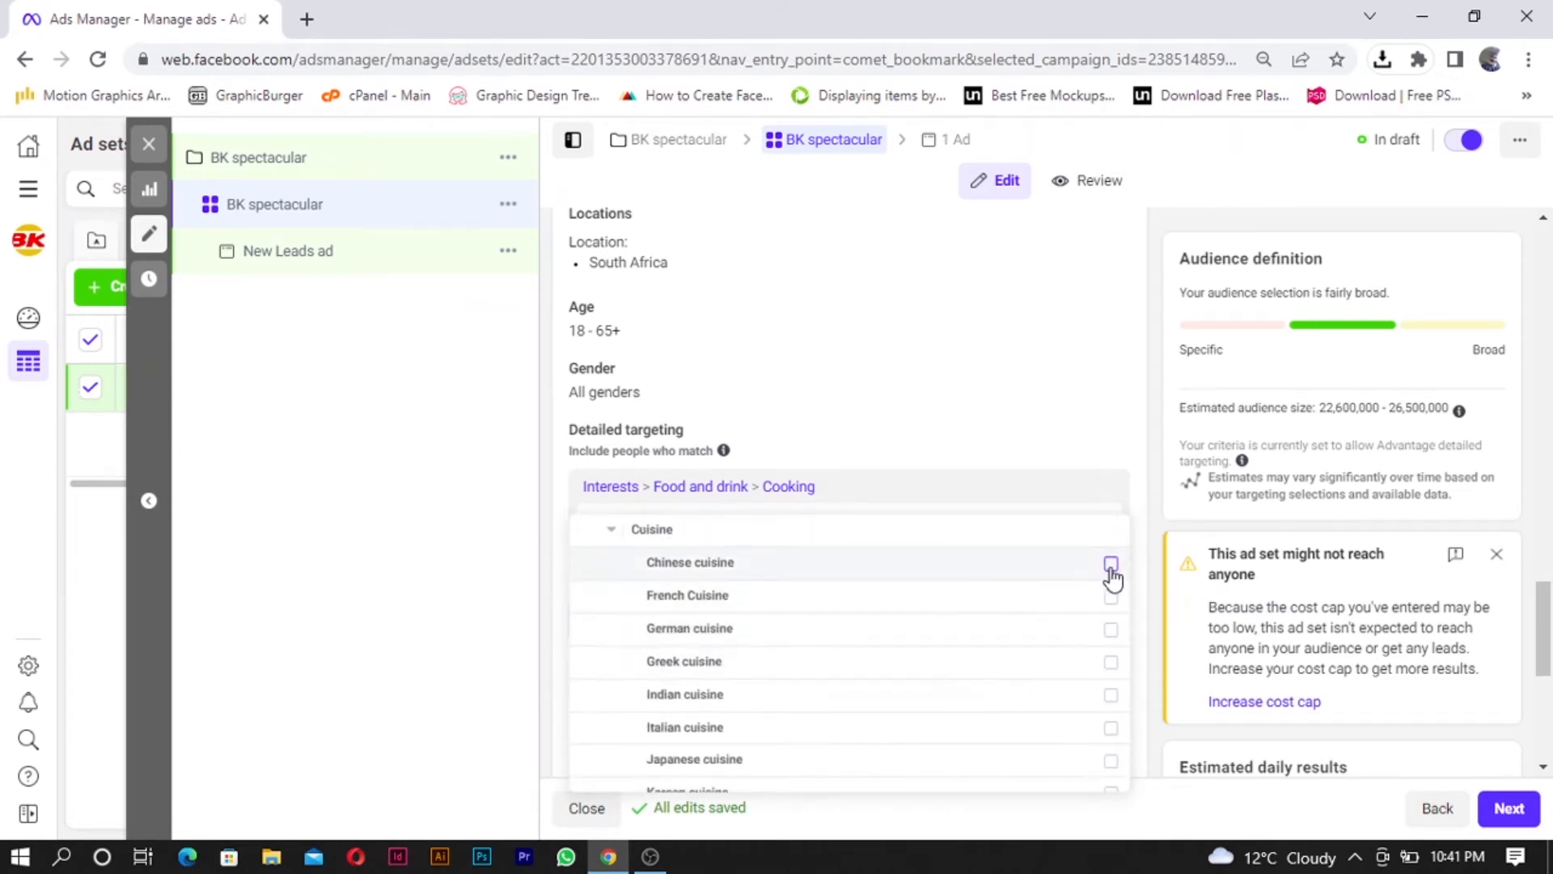
# Step: Try adding Chinese, French, German, Greek and Indian cuisine as targeted interests
pyautogui.click(1111, 598)
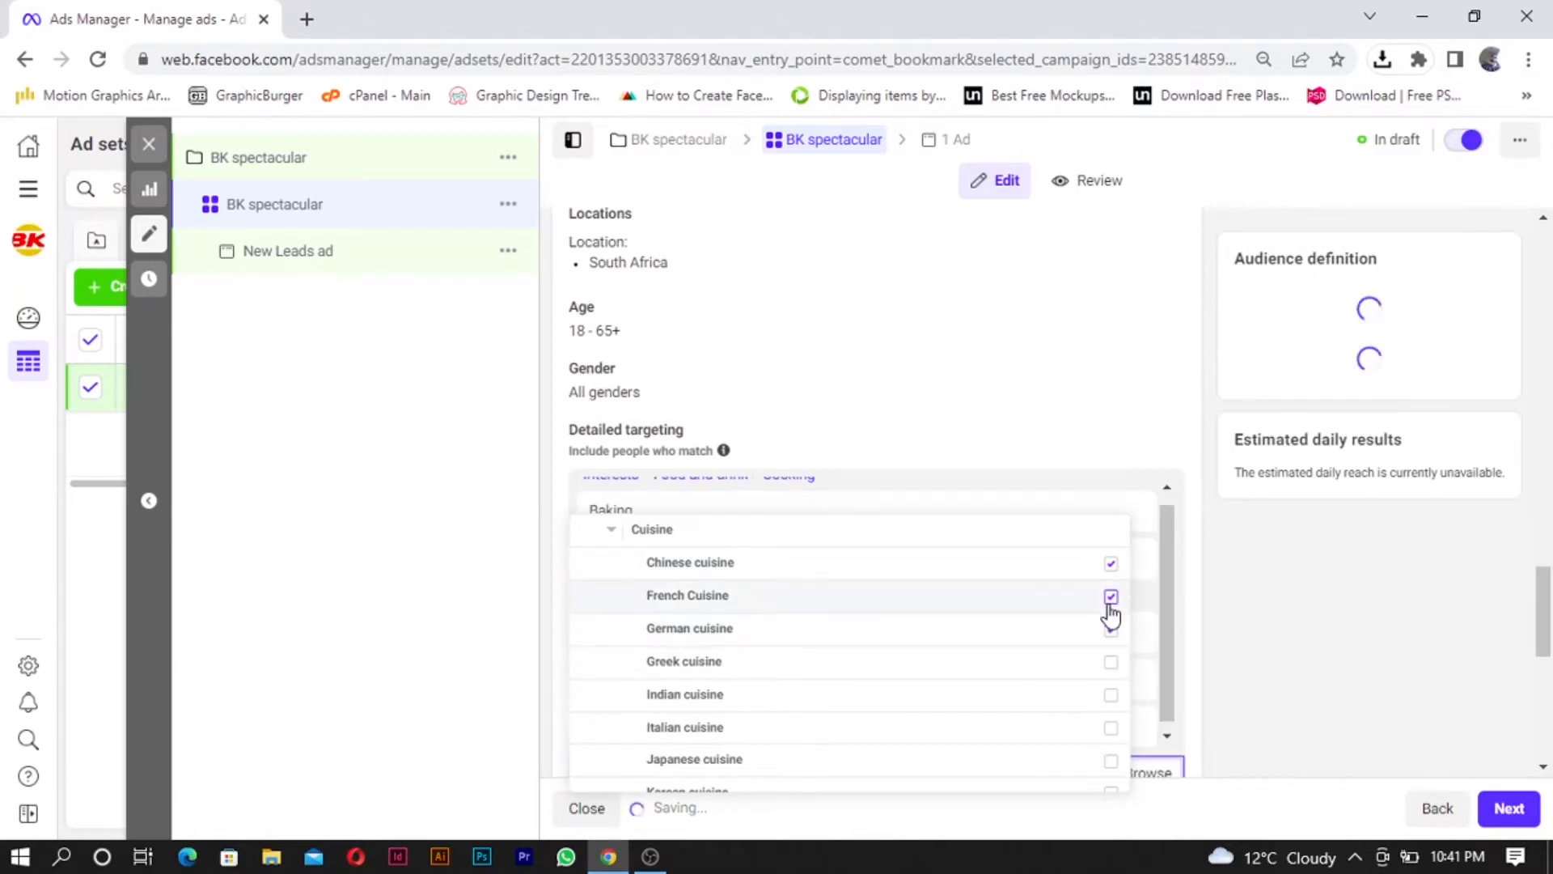
pyautogui.click(1111, 629)
pyautogui.scroll(-1, 1104, 657)
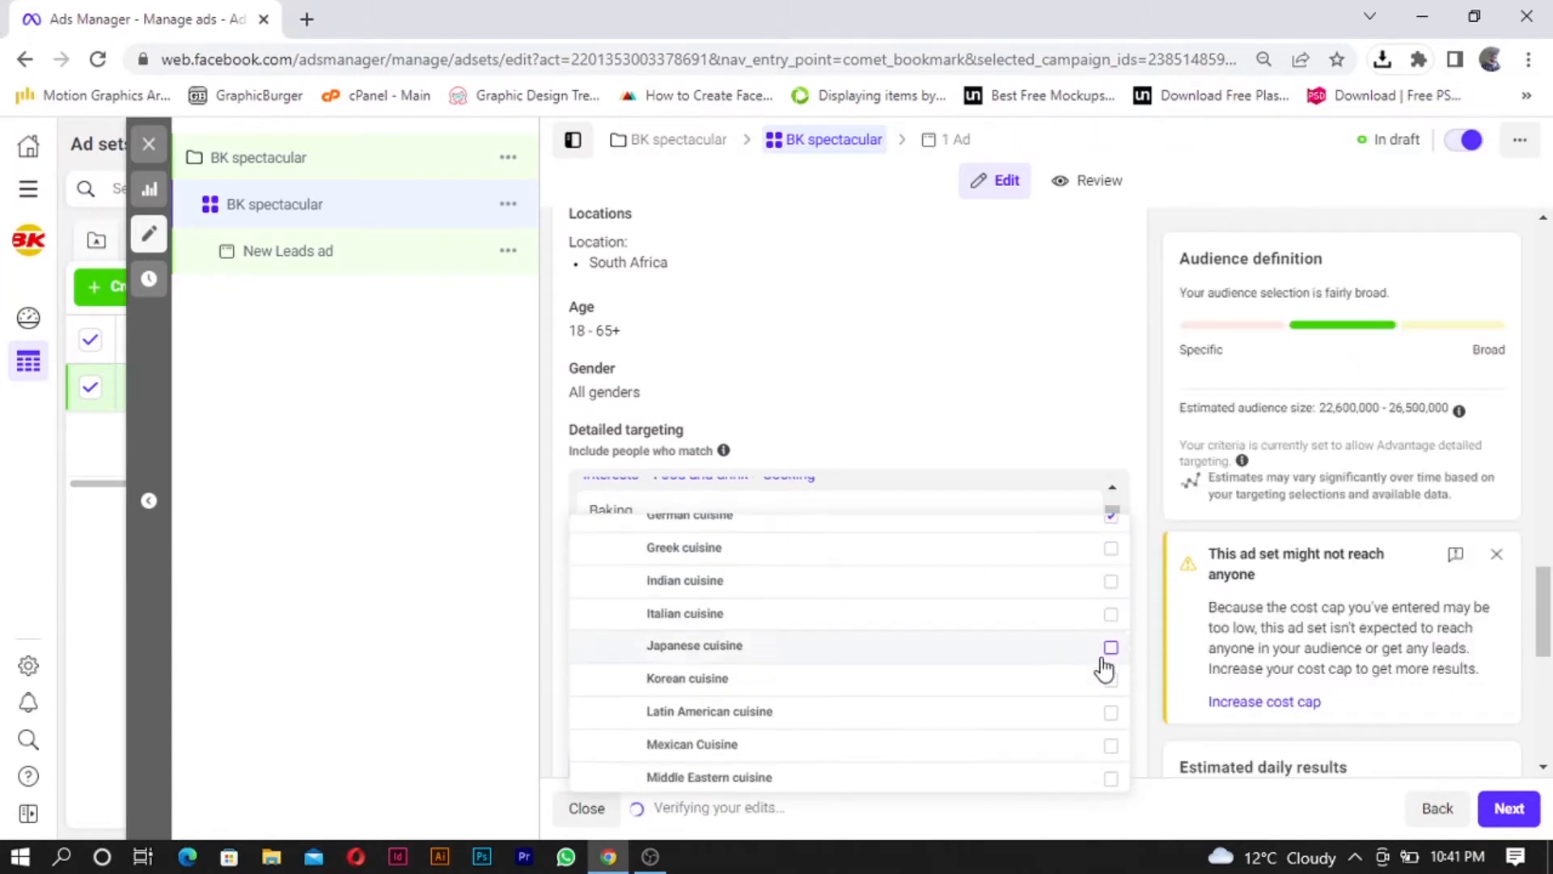
pyautogui.click(1111, 550)
pyautogui.click(1111, 583)
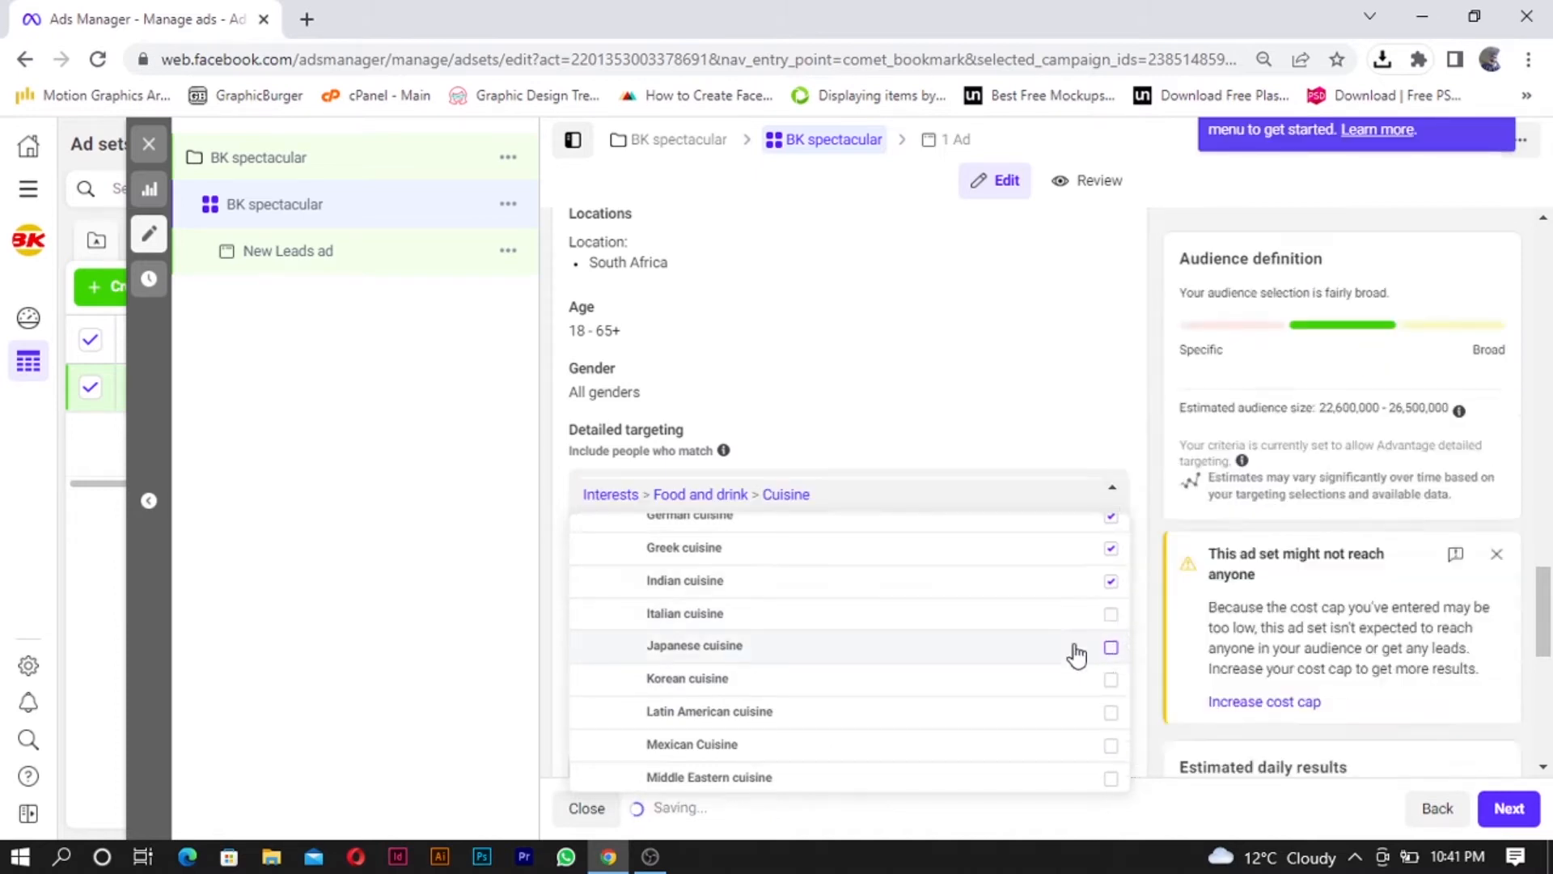
# Step: Add Latin American cuisine and Mexican Cuisine as targeted interests
pyautogui.scroll(-2, 1052, 675)
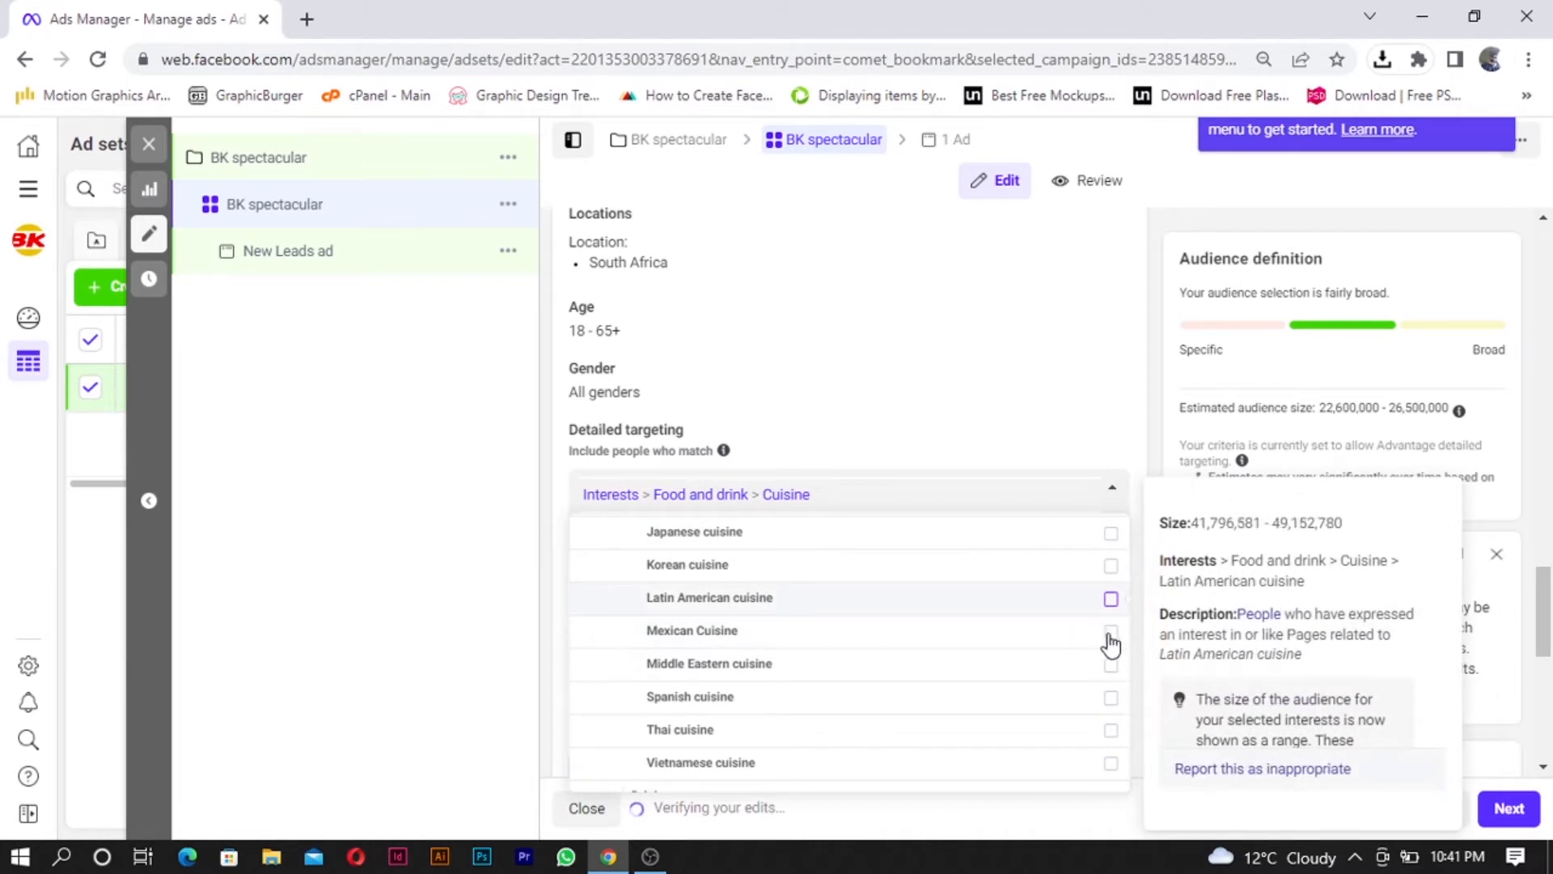
pyautogui.scroll(5, 1031, 678)
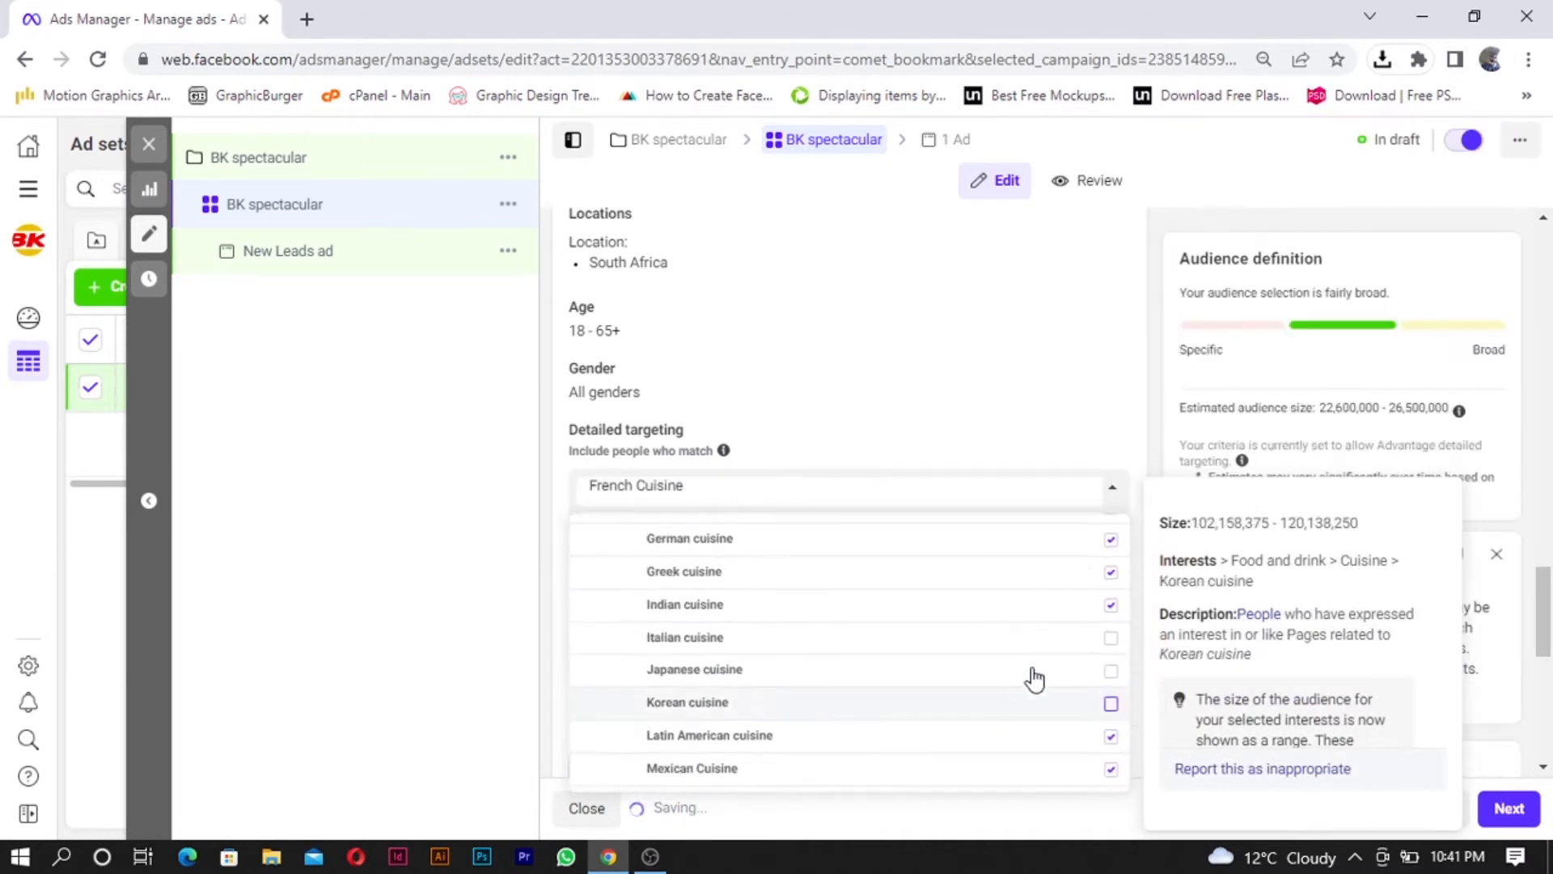
# Step: Deselect the Chinese, French, German, Greek and Indian cuisine interests and check the rest of the cuisine selection
pyautogui.scroll(-3, 1096, 667)
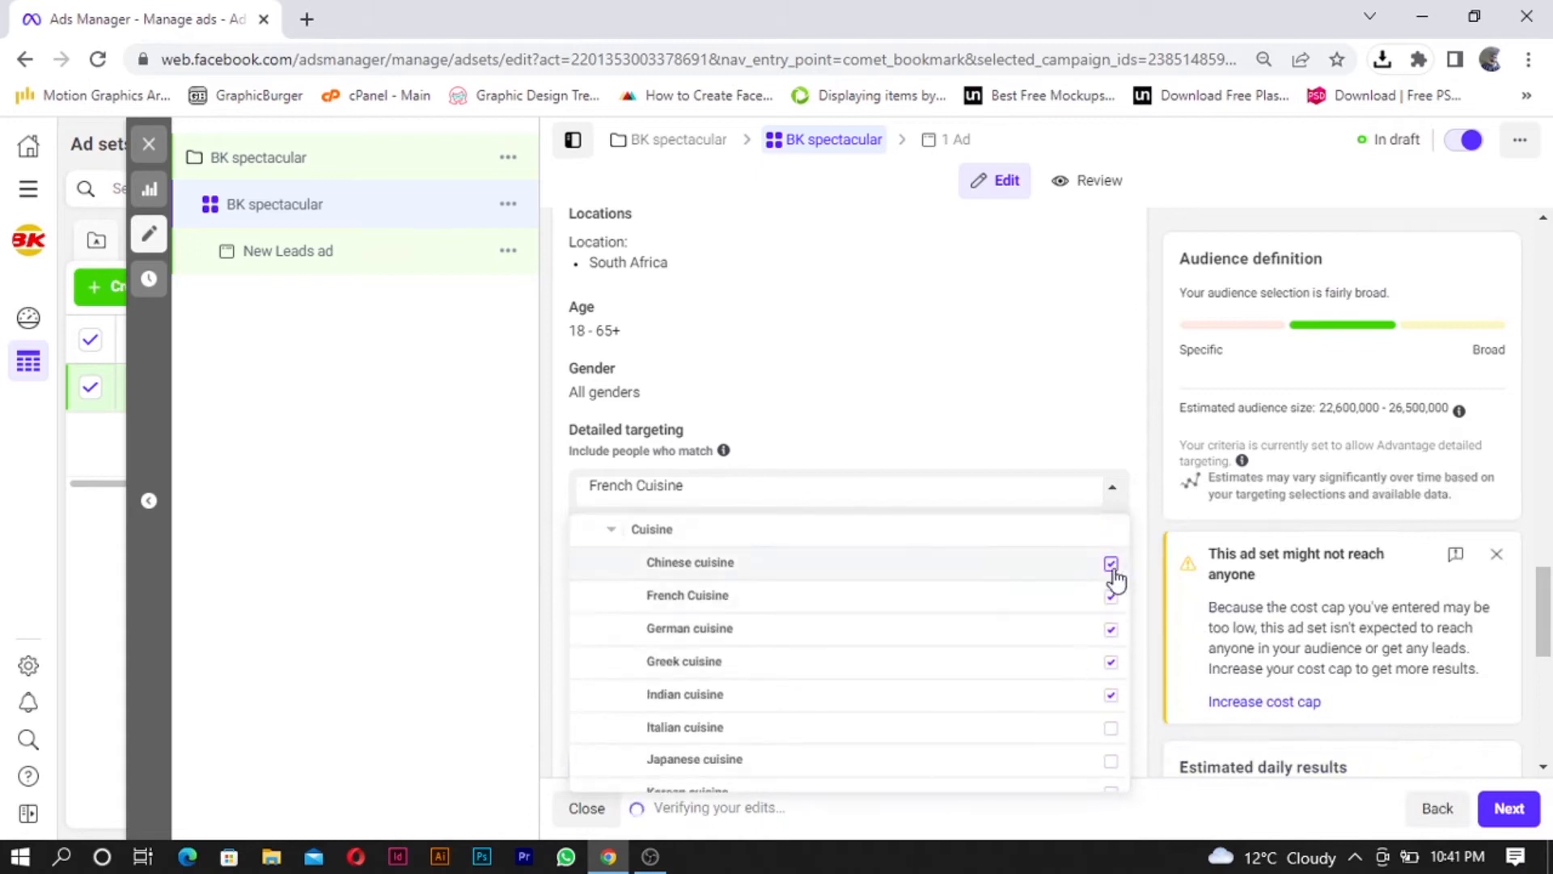
pyautogui.click(1111, 662)
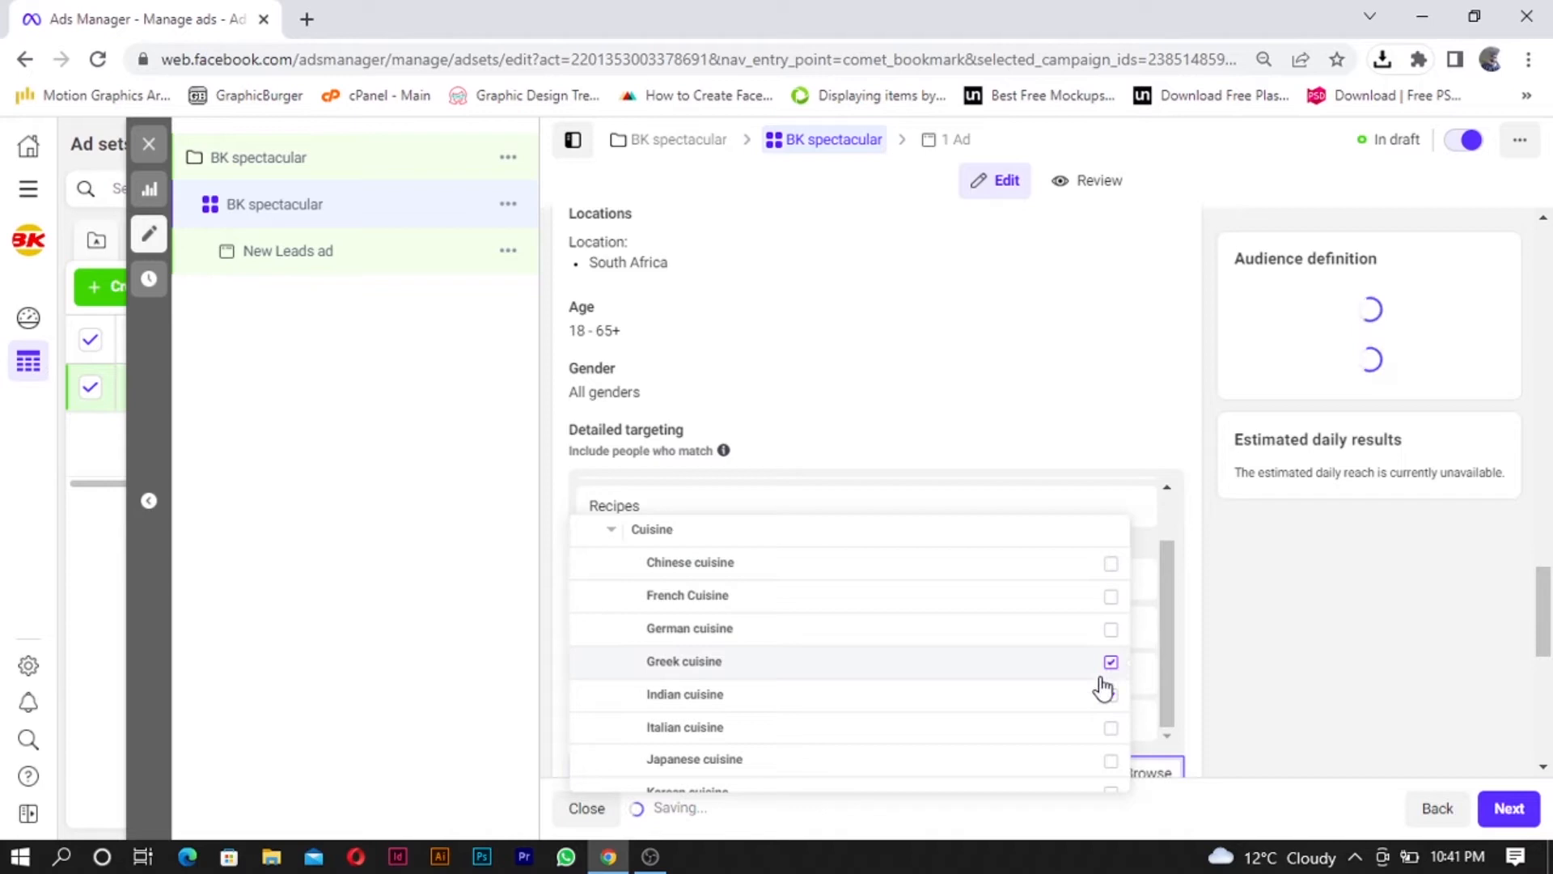
pyautogui.click(1108, 693)
pyautogui.scroll(-1, 964, 735)
pyautogui.scroll(-2, 964, 735)
pyautogui.scroll(-2, 1035, 704)
pyautogui.scroll(2, 1033, 688)
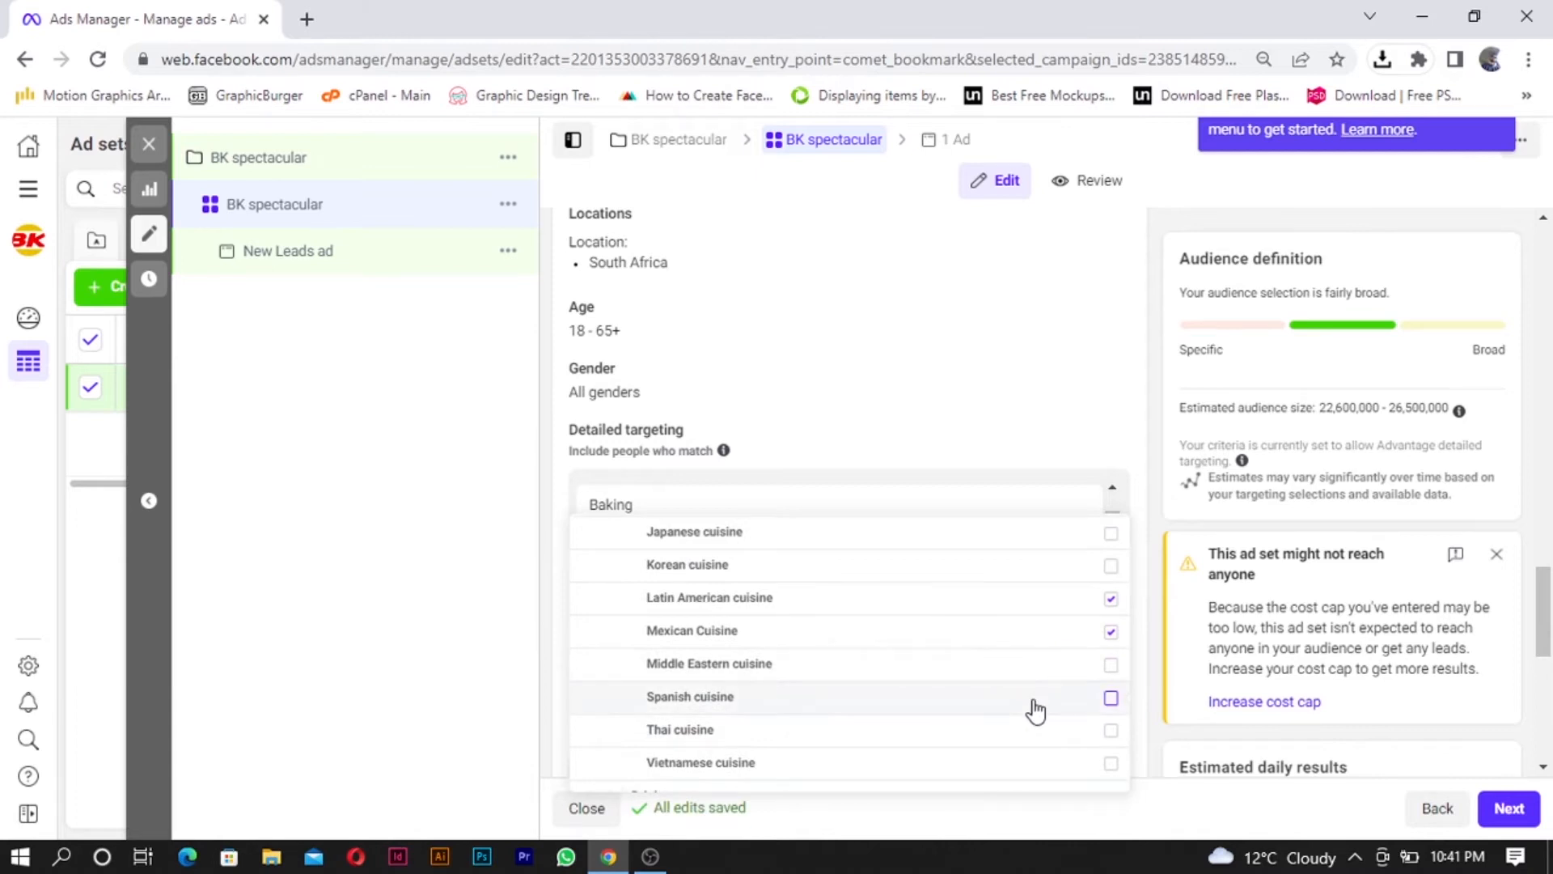
# Step: Add Spanish cuisine as a targeted interest and collapse the Cuisine group
pyautogui.click(1109, 701)
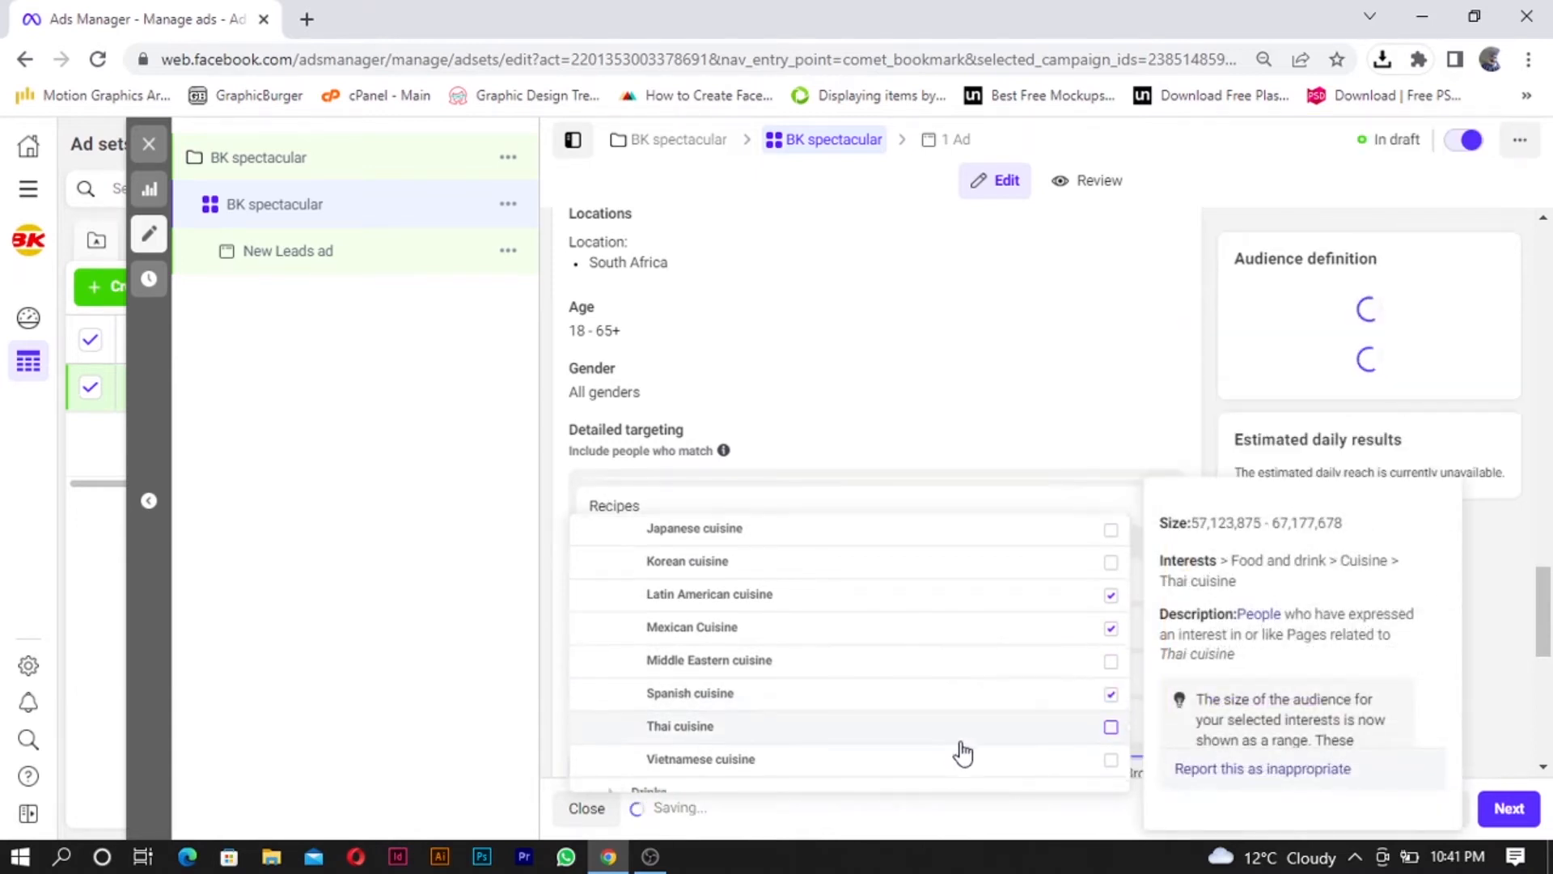
pyautogui.scroll(-1, 967, 745)
pyautogui.scroll(4, 973, 732)
pyautogui.scroll(1, 943, 683)
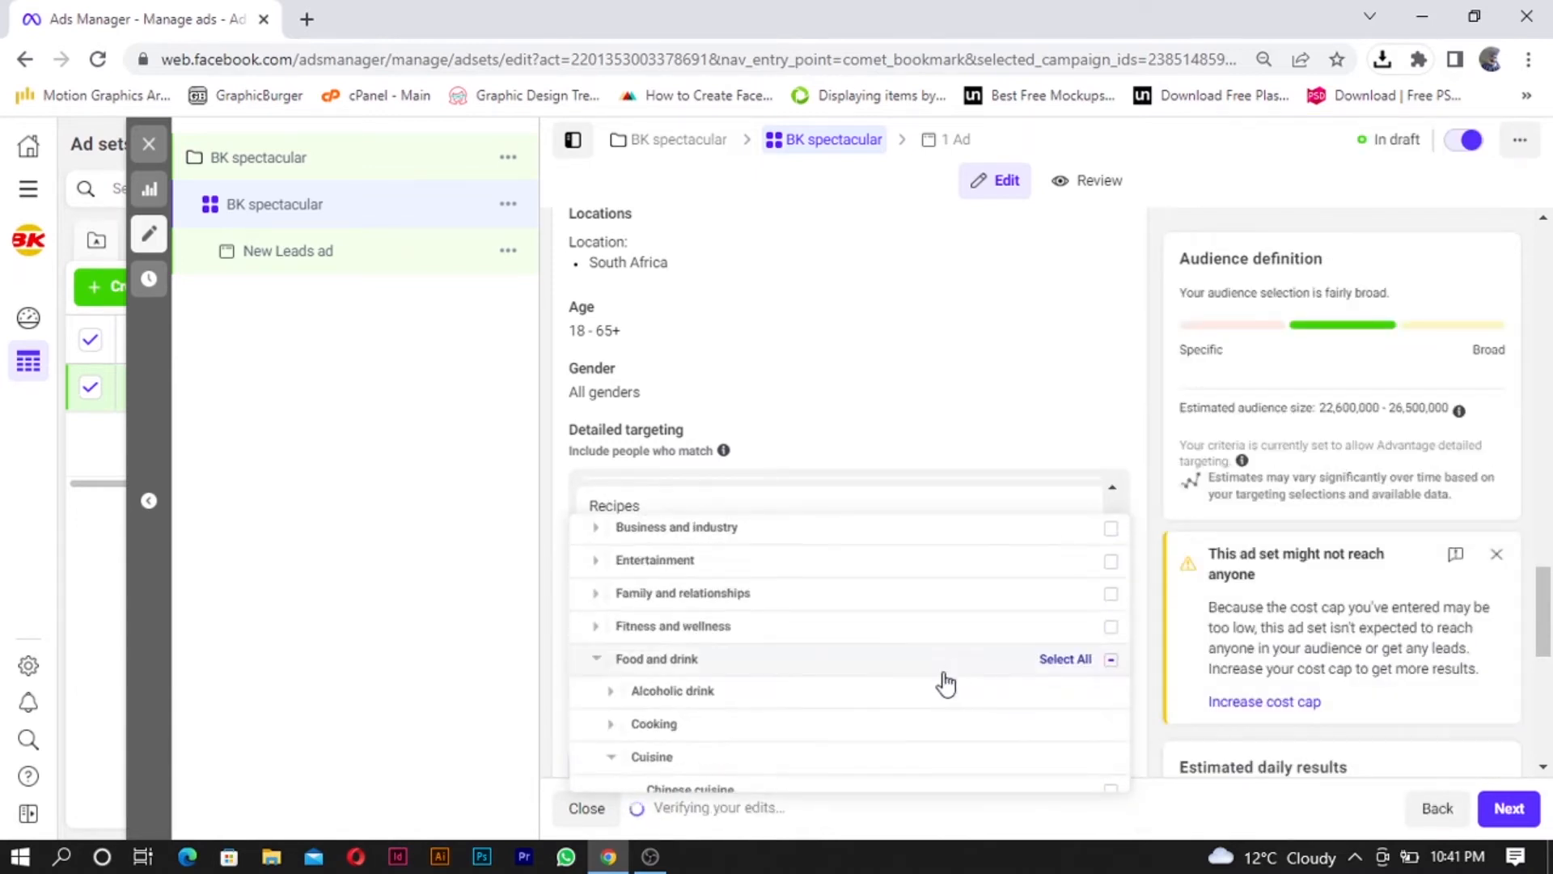
pyautogui.scroll(-1, 771, 722)
pyautogui.click(615, 646)
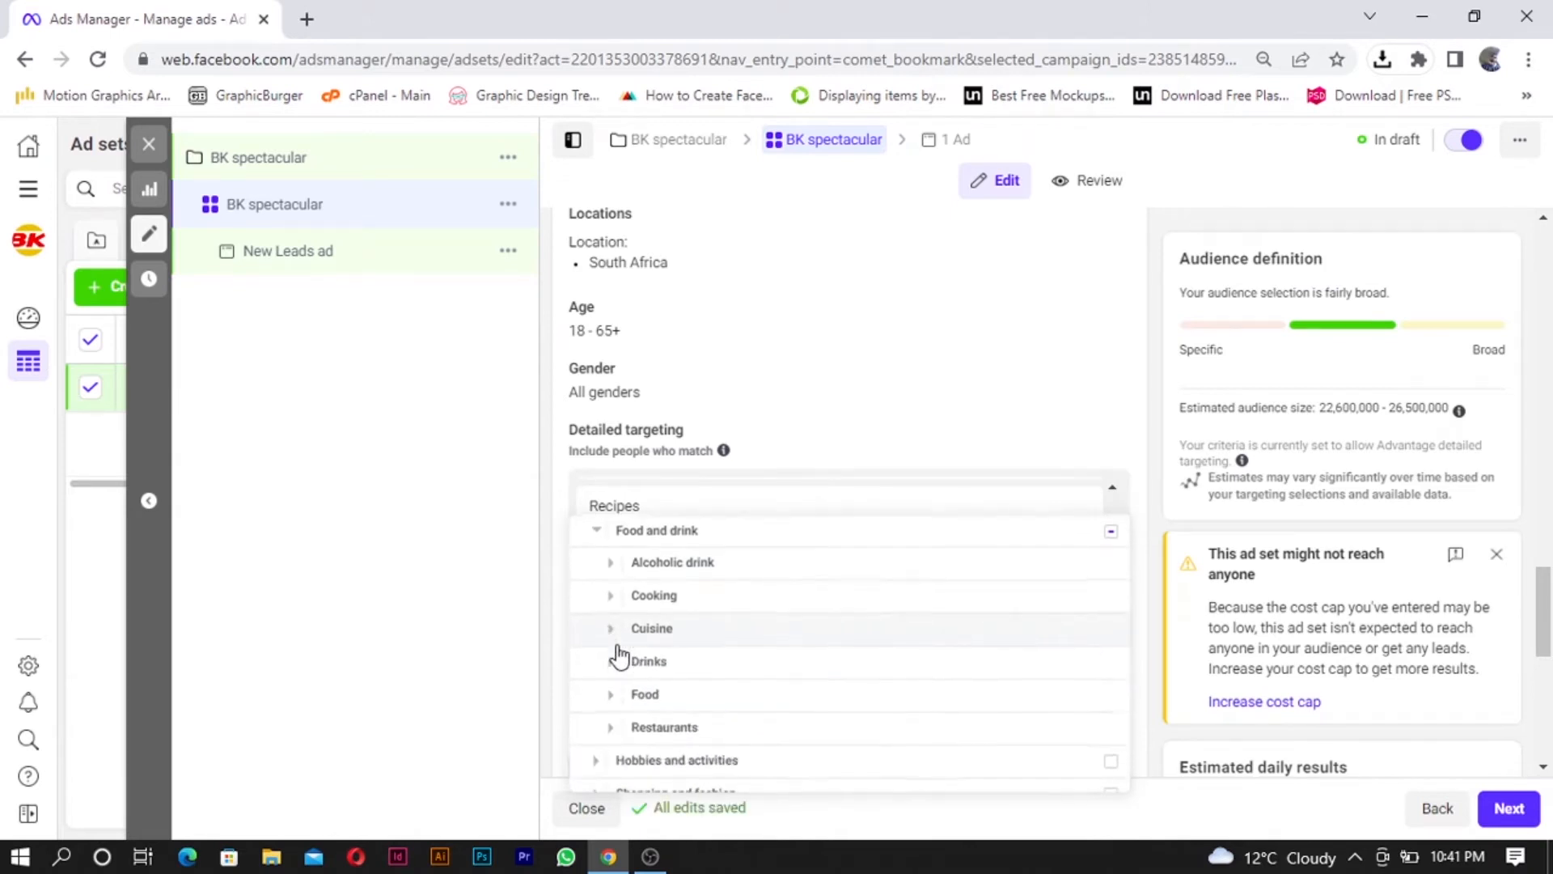
# Step: Add Juice and Soft drinks from the Drinks group as targeted interests and collapse the group
pyautogui.click(633, 662)
pyautogui.scroll(-2, 623, 660)
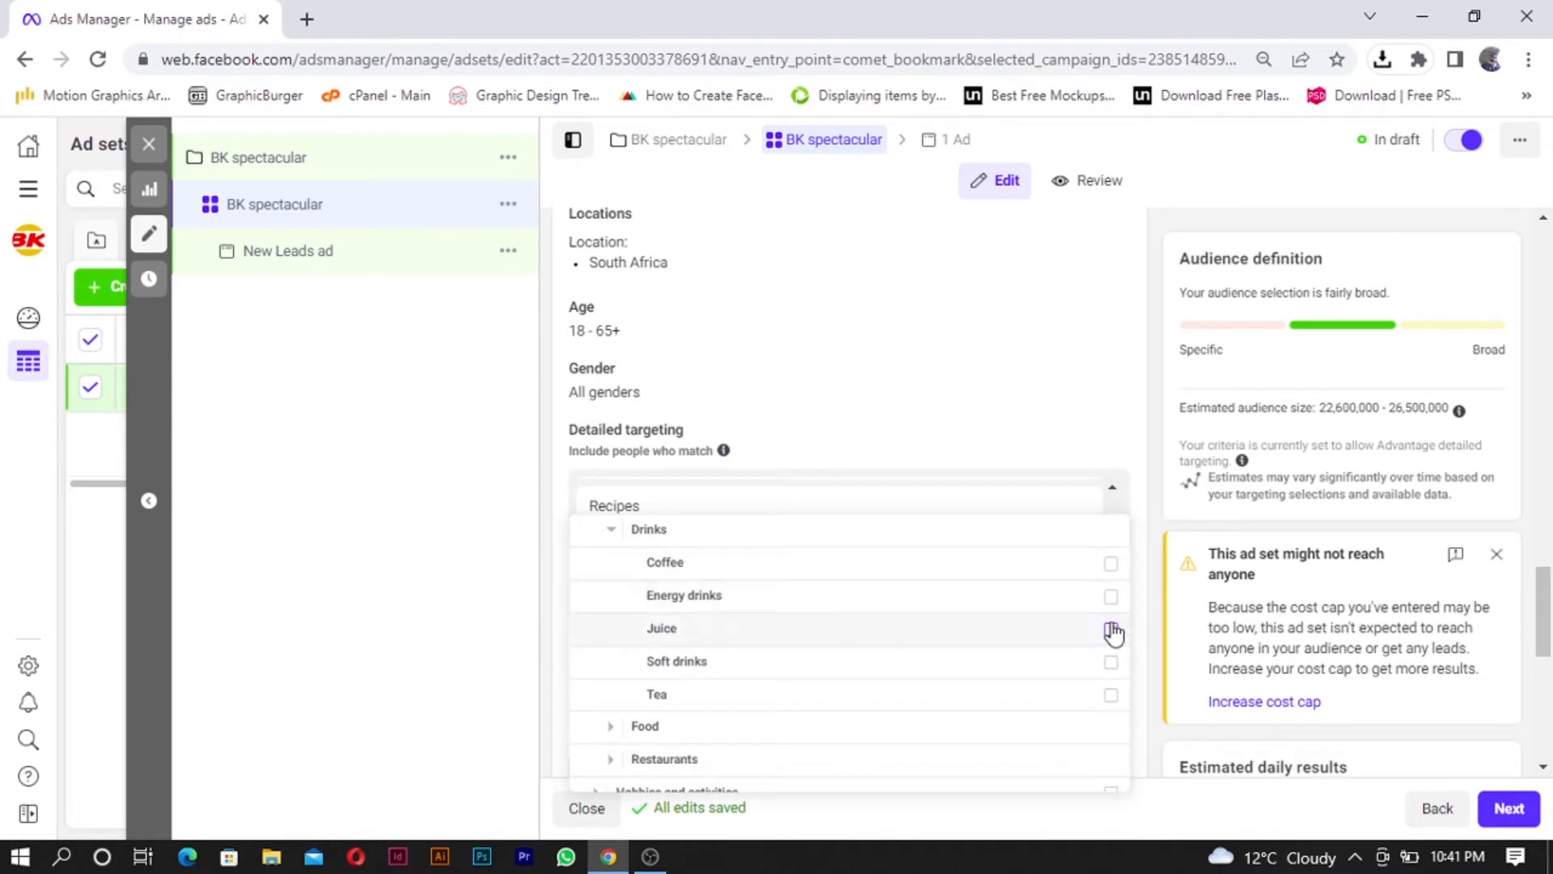
pyautogui.click(637, 559)
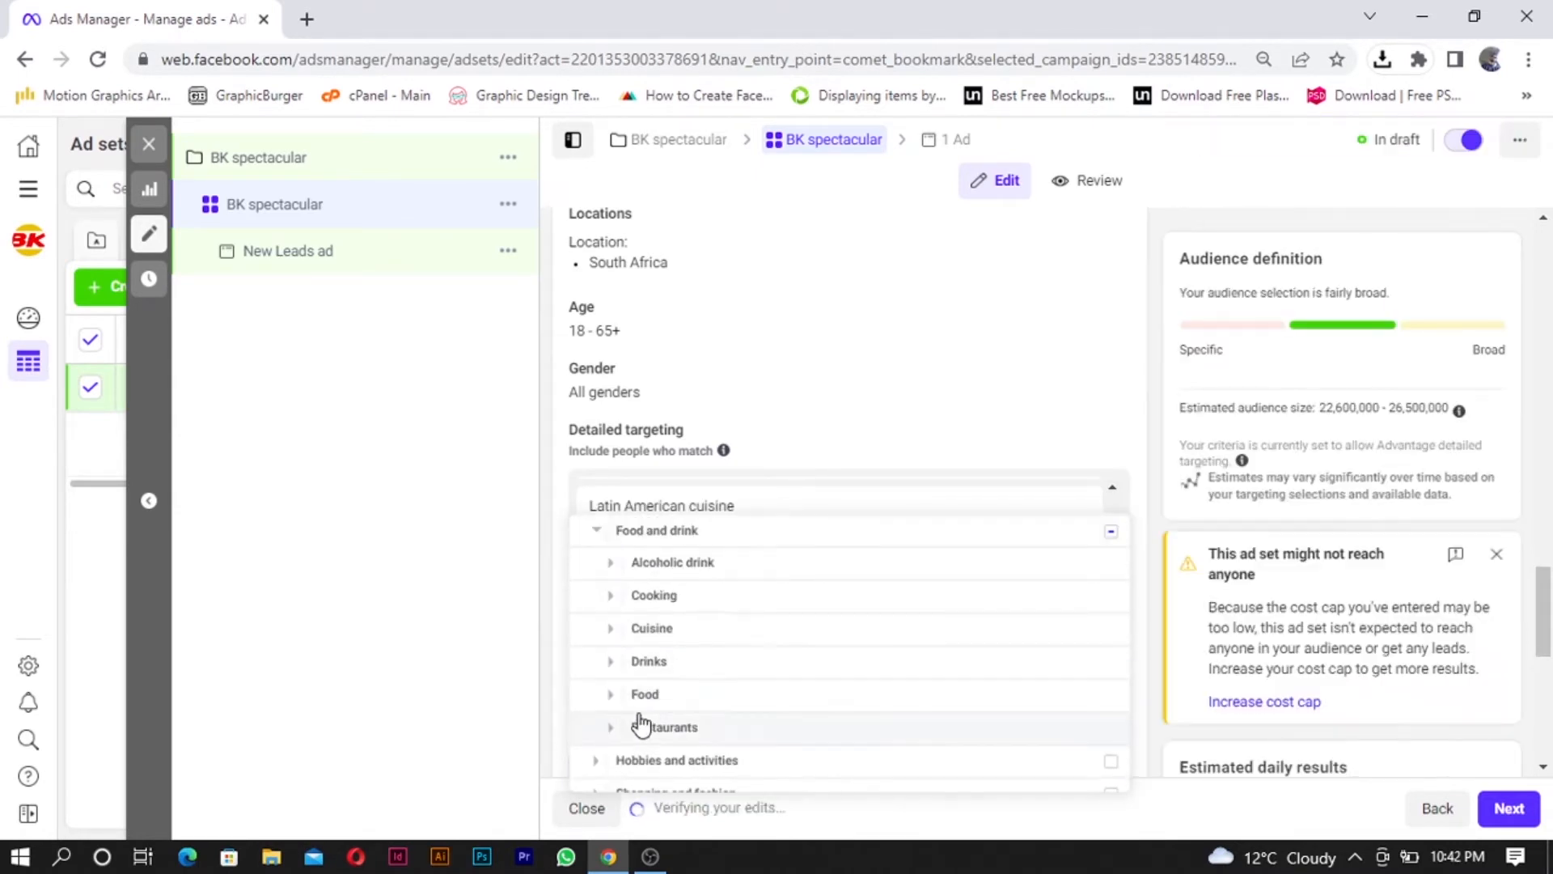
# Step: Add Diners, Fast casual restaurants and Fast food restaurants from the Restaurants group as targeted interests
pyautogui.click(615, 732)
pyautogui.scroll(-3, 729, 708)
pyautogui.scroll(2, 841, 672)
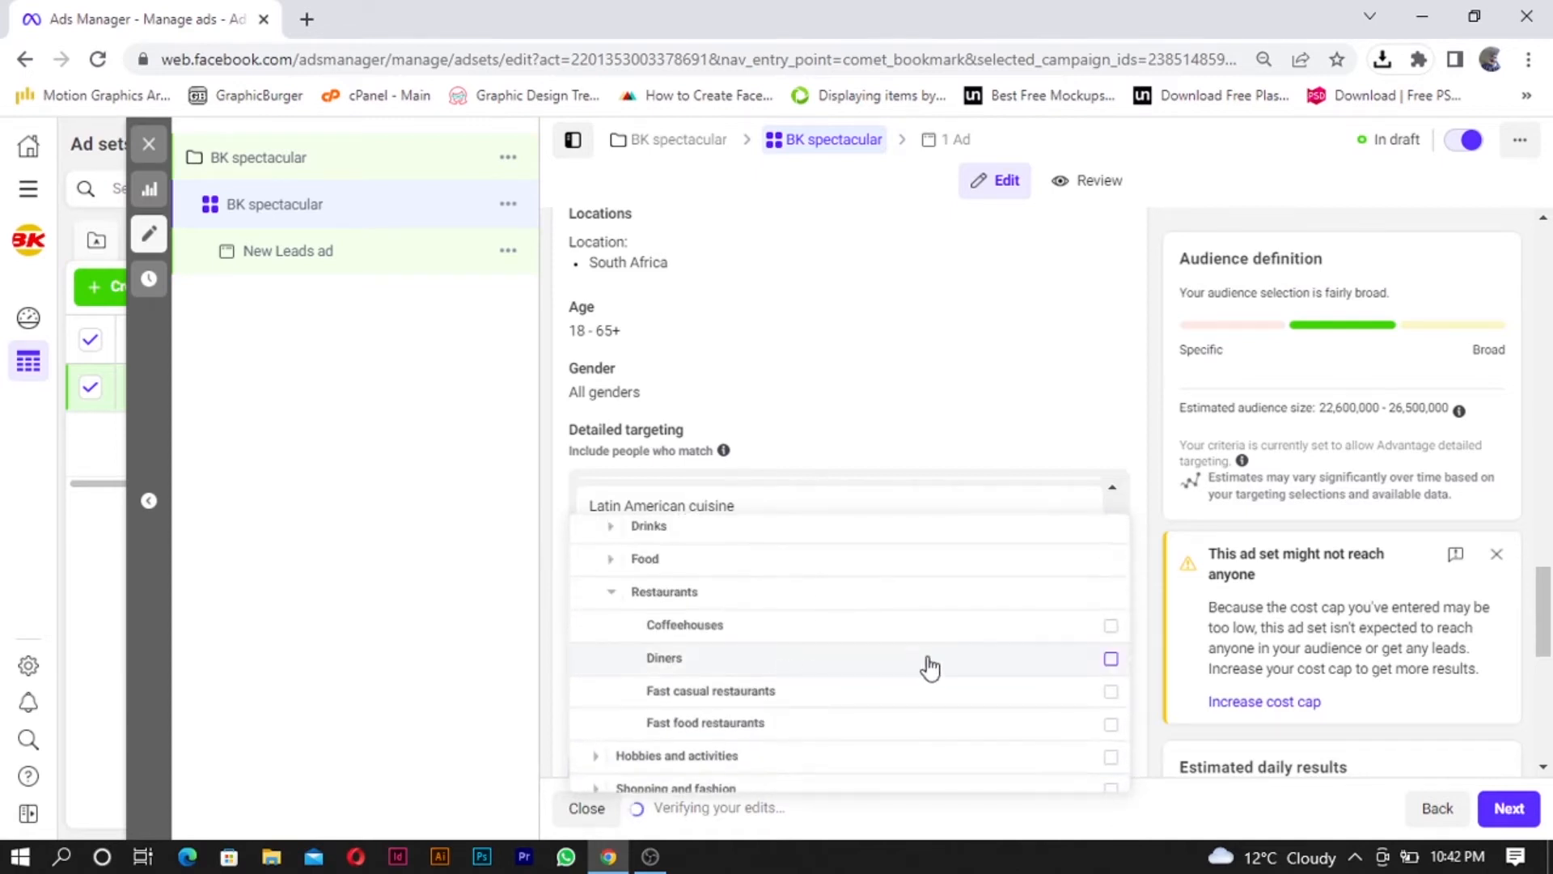
pyautogui.click(1111, 693)
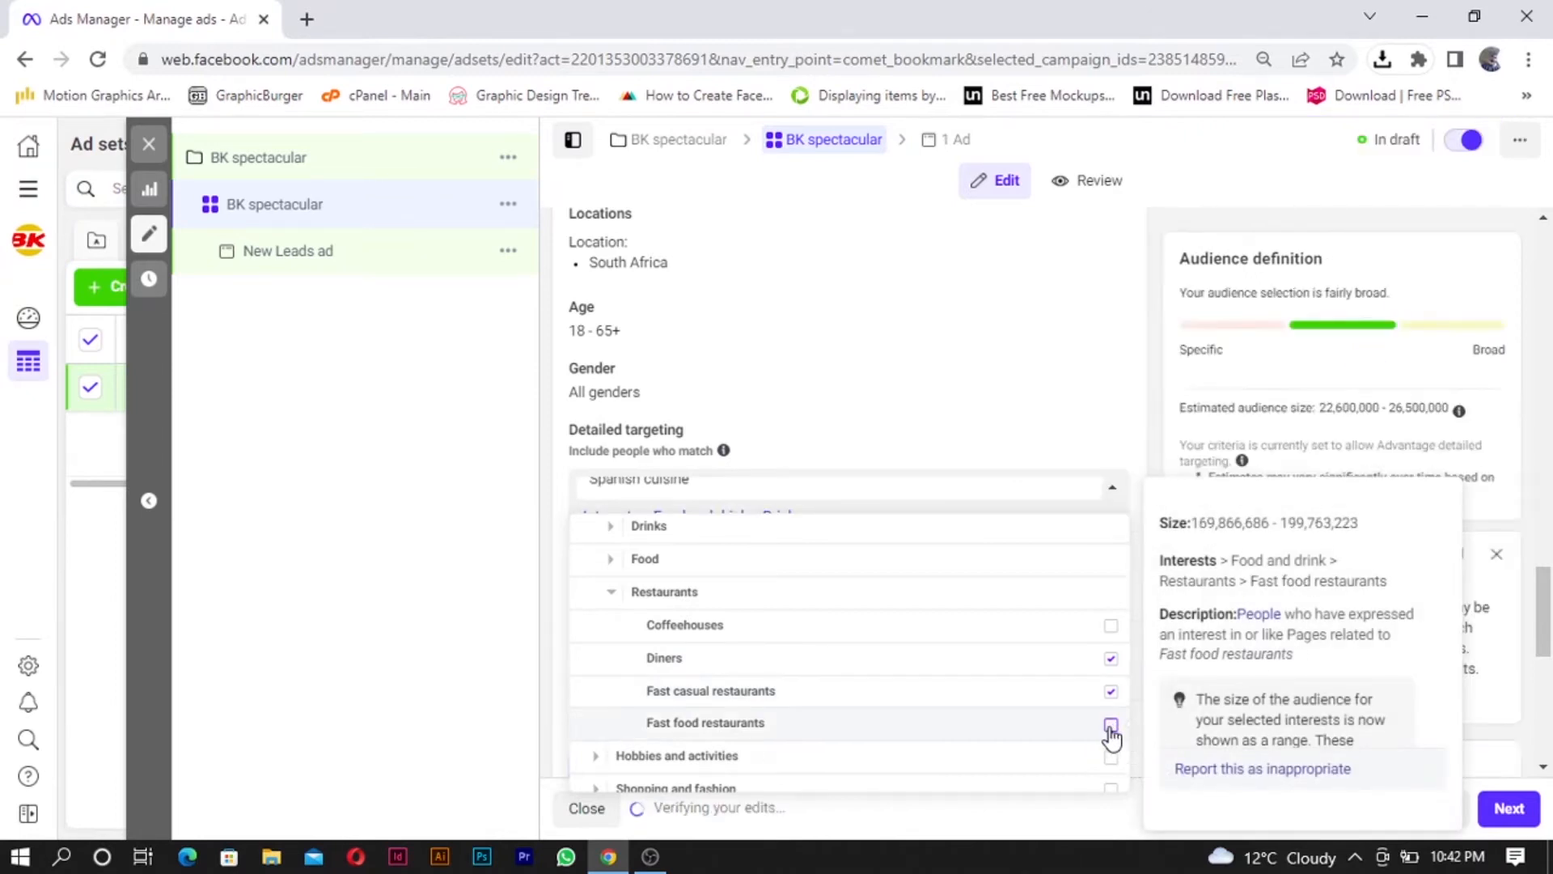
# Step: Deselect the Baking and Recipes interests in the Cooking group
pyautogui.scroll(4, 728, 703)
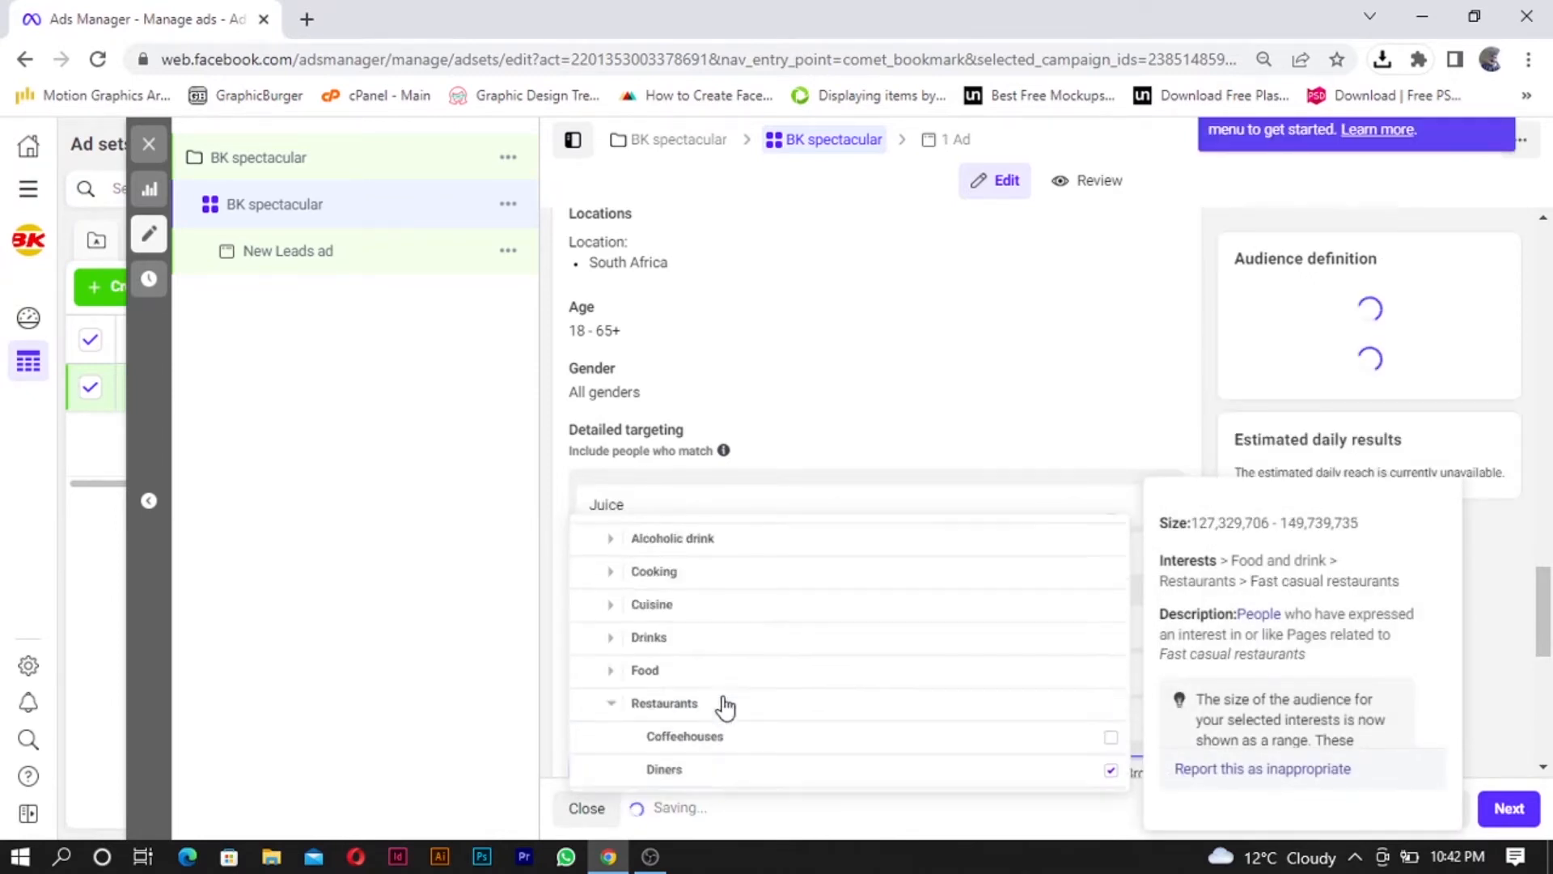
pyautogui.scroll(-3, 930, 728)
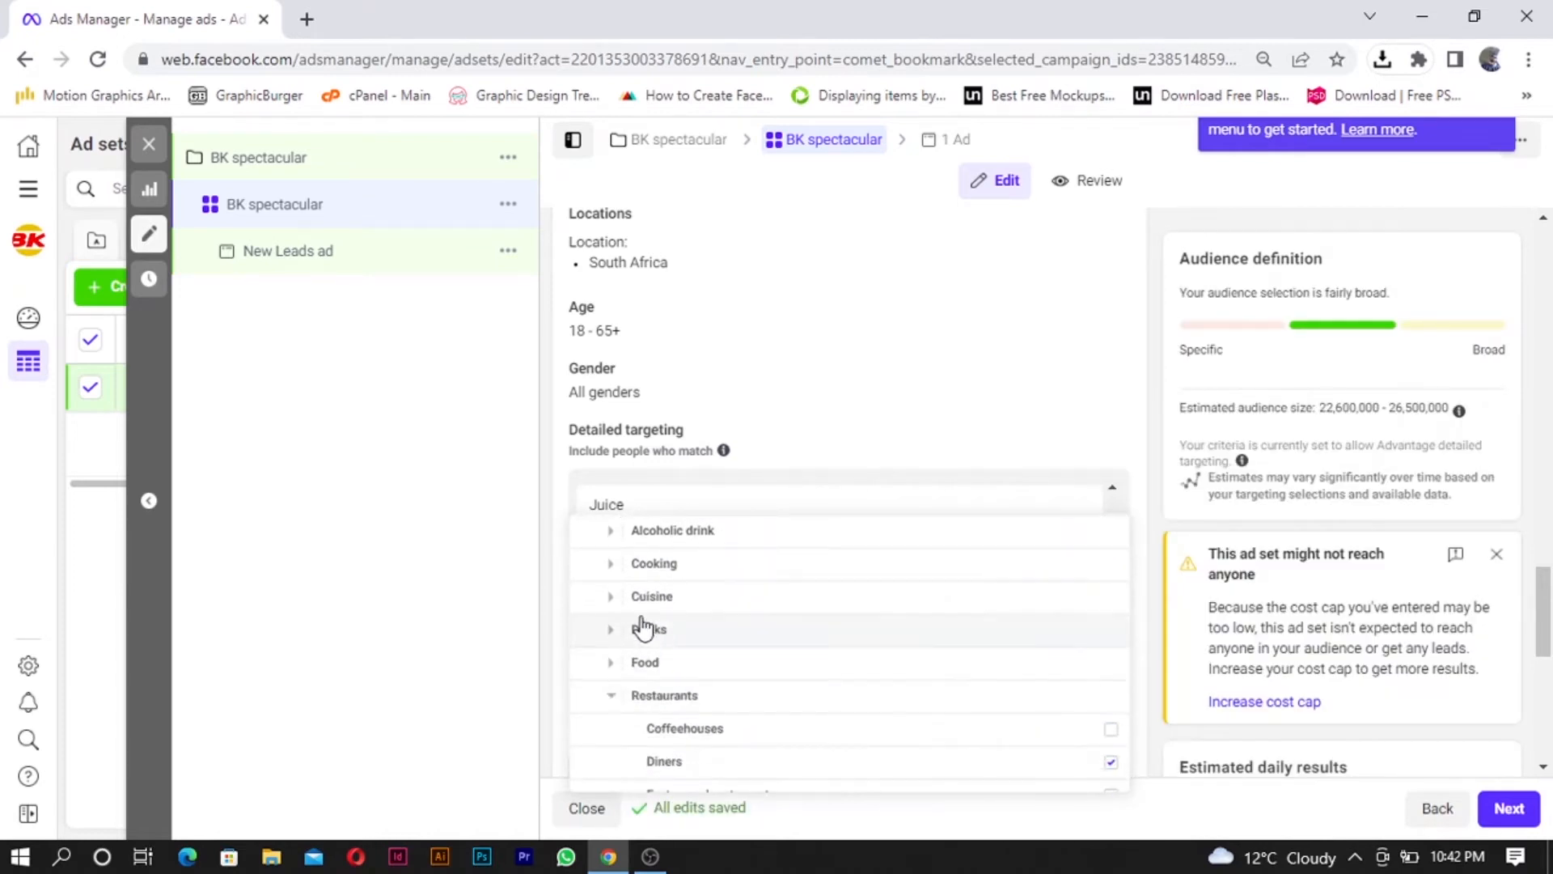
pyautogui.click(614, 568)
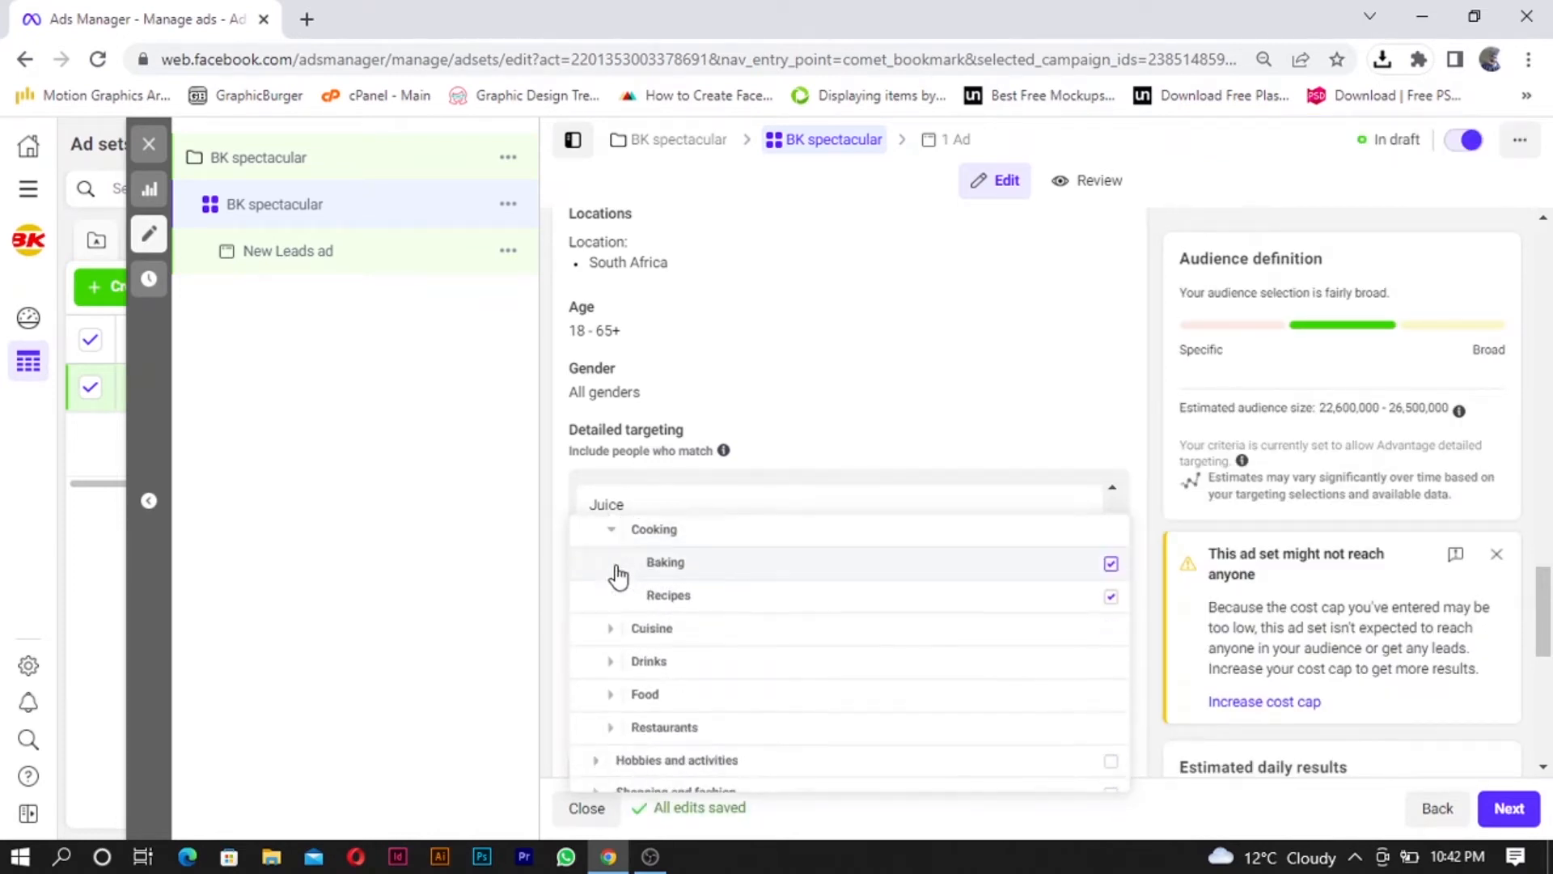
pyautogui.click(1110, 599)
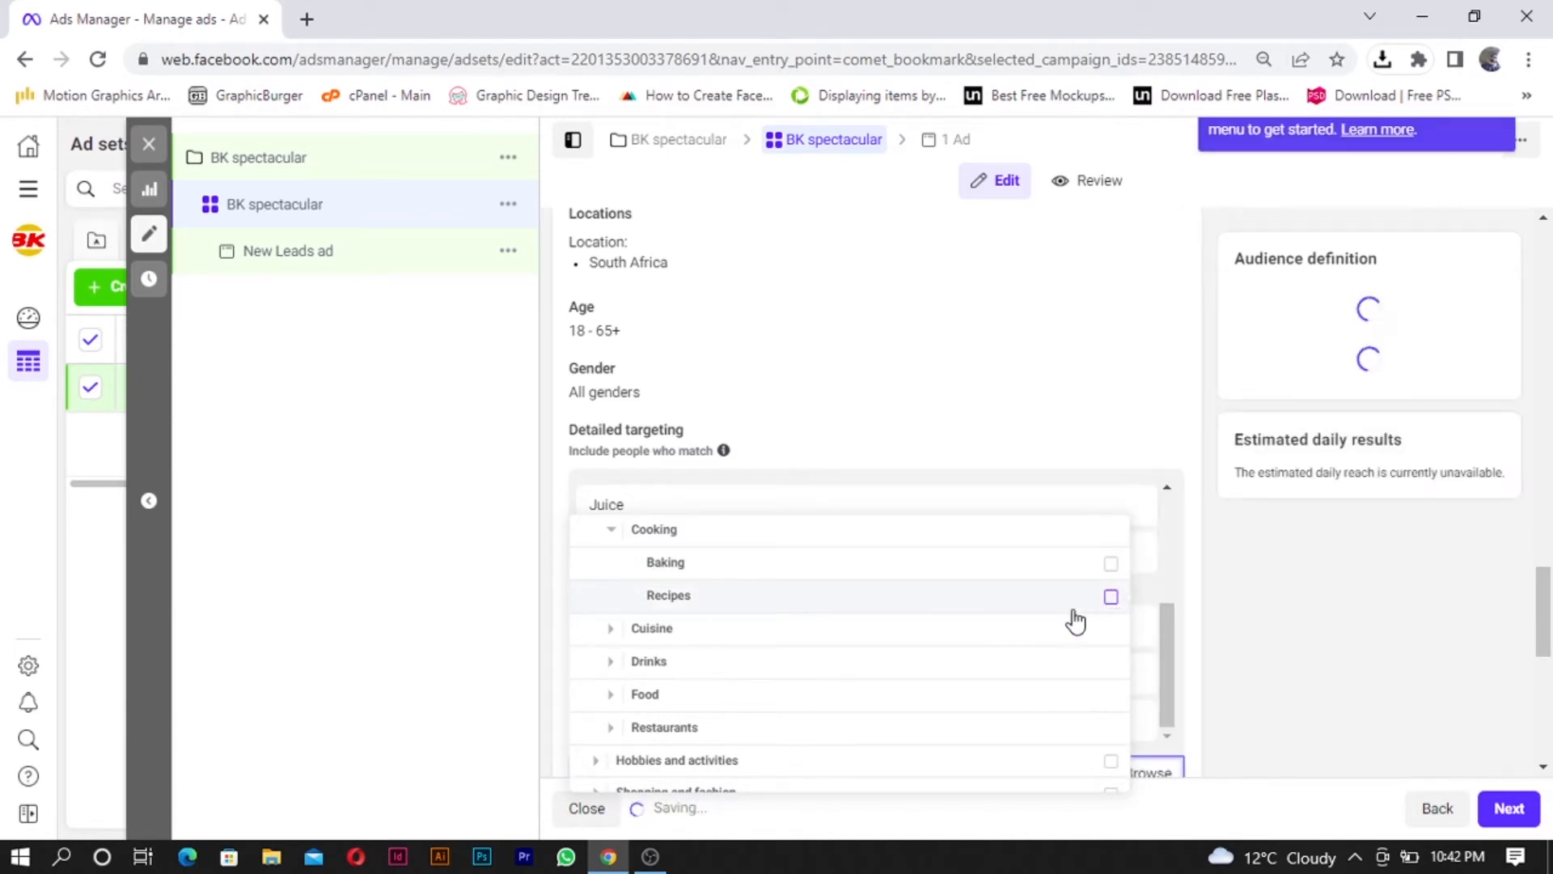
# Step: Deselect the remaining cuisine interests, including Latin American, Mexican and Spanish cuisine, and collapse the Cuisine group
pyautogui.click(613, 628)
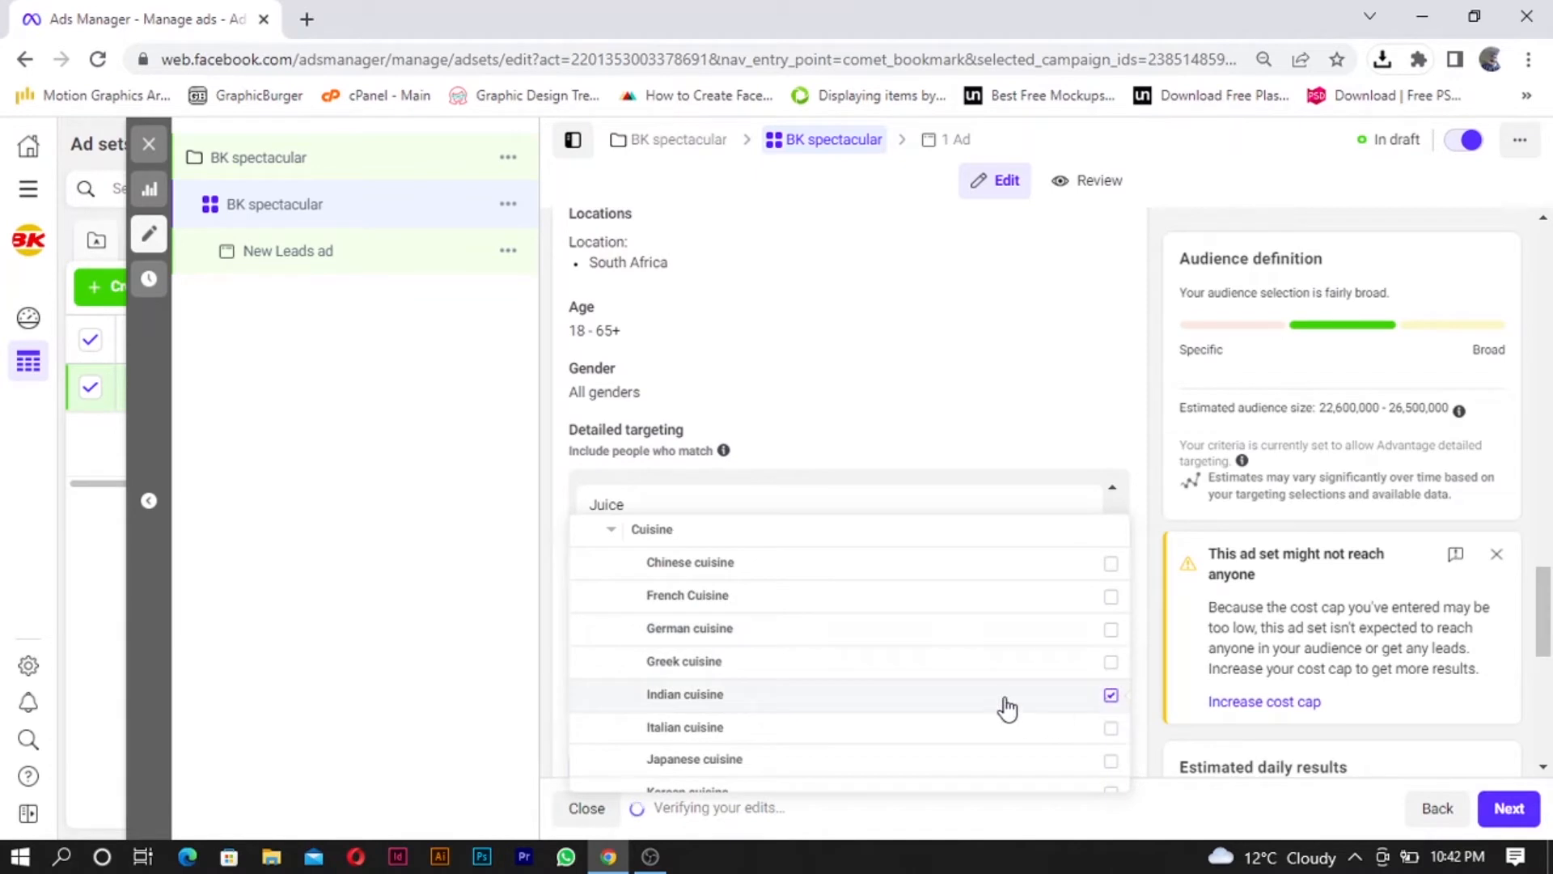
pyautogui.scroll(-3, 1007, 707)
pyautogui.click(1110, 631)
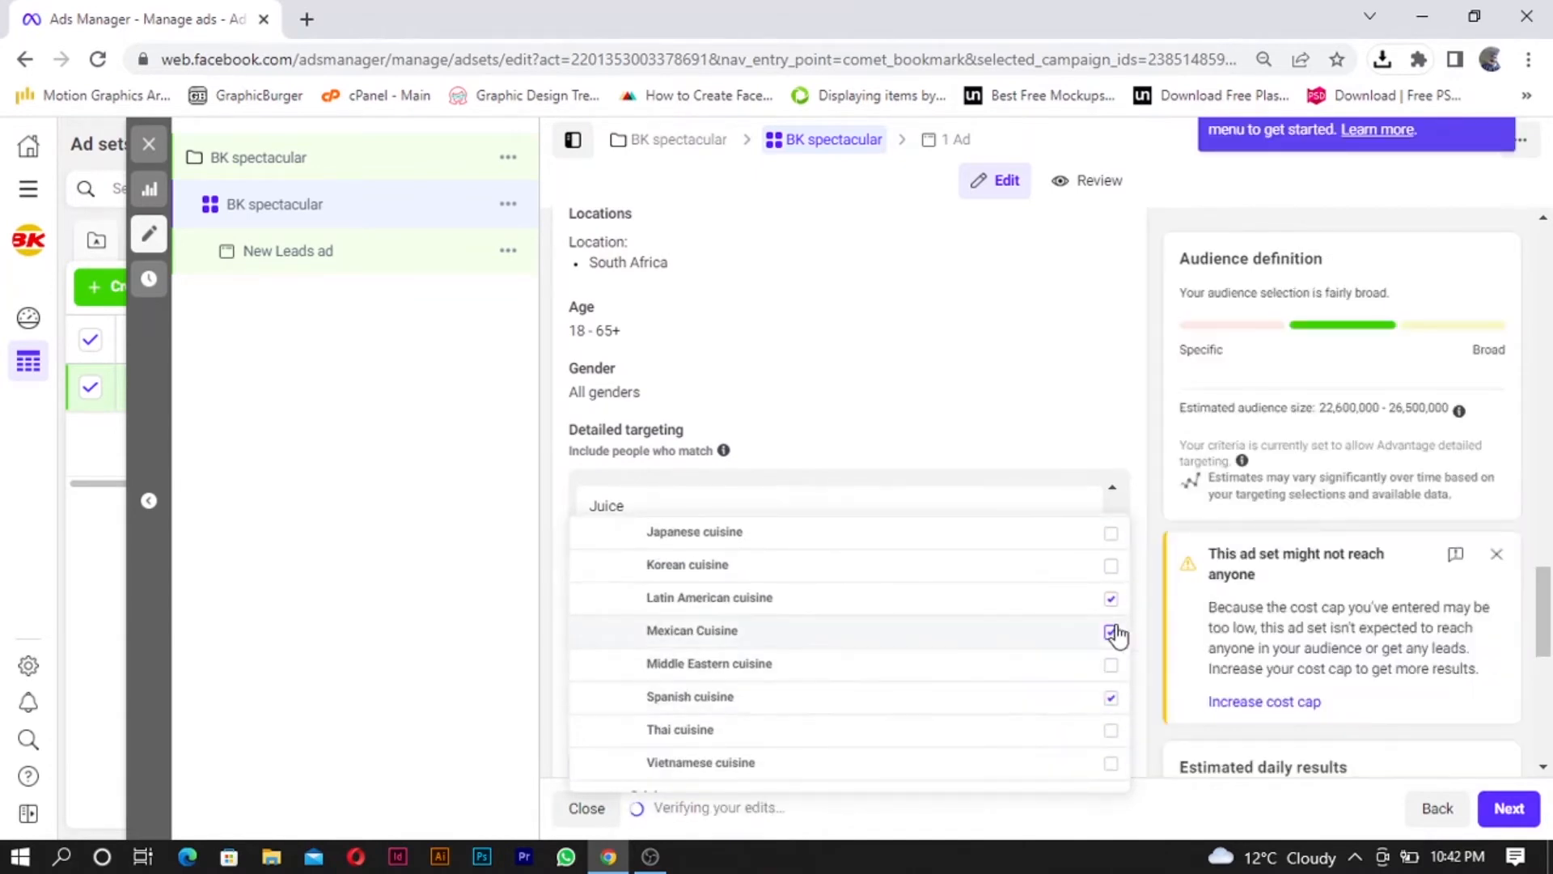
pyautogui.click(1112, 635)
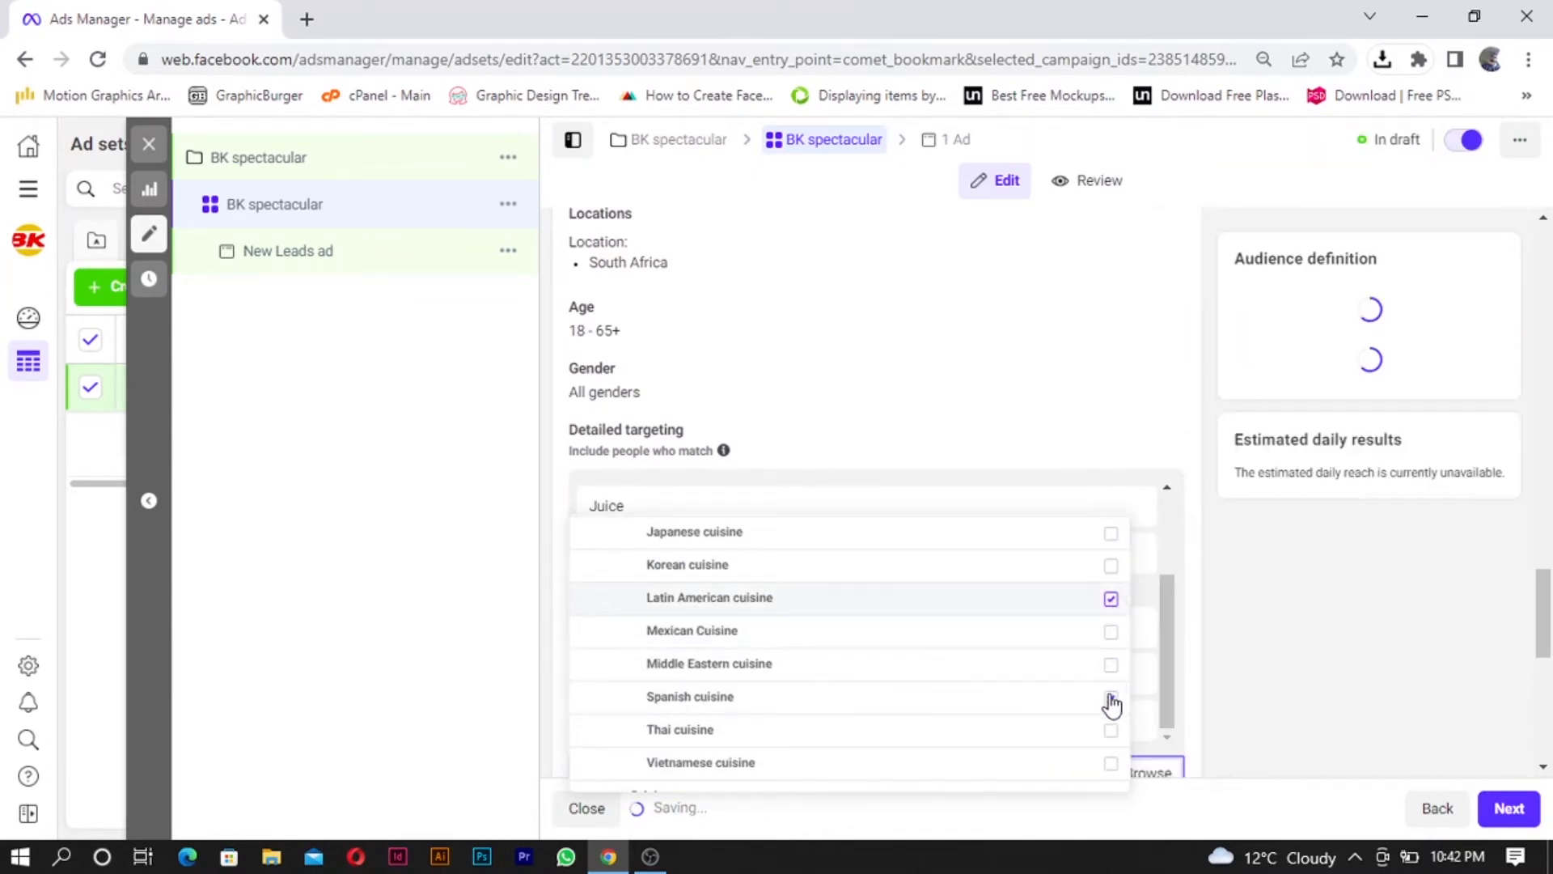
pyautogui.click(1111, 699)
pyautogui.scroll(-3, 978, 702)
pyautogui.scroll(5, 842, 645)
pyautogui.scroll(5, 720, 623)
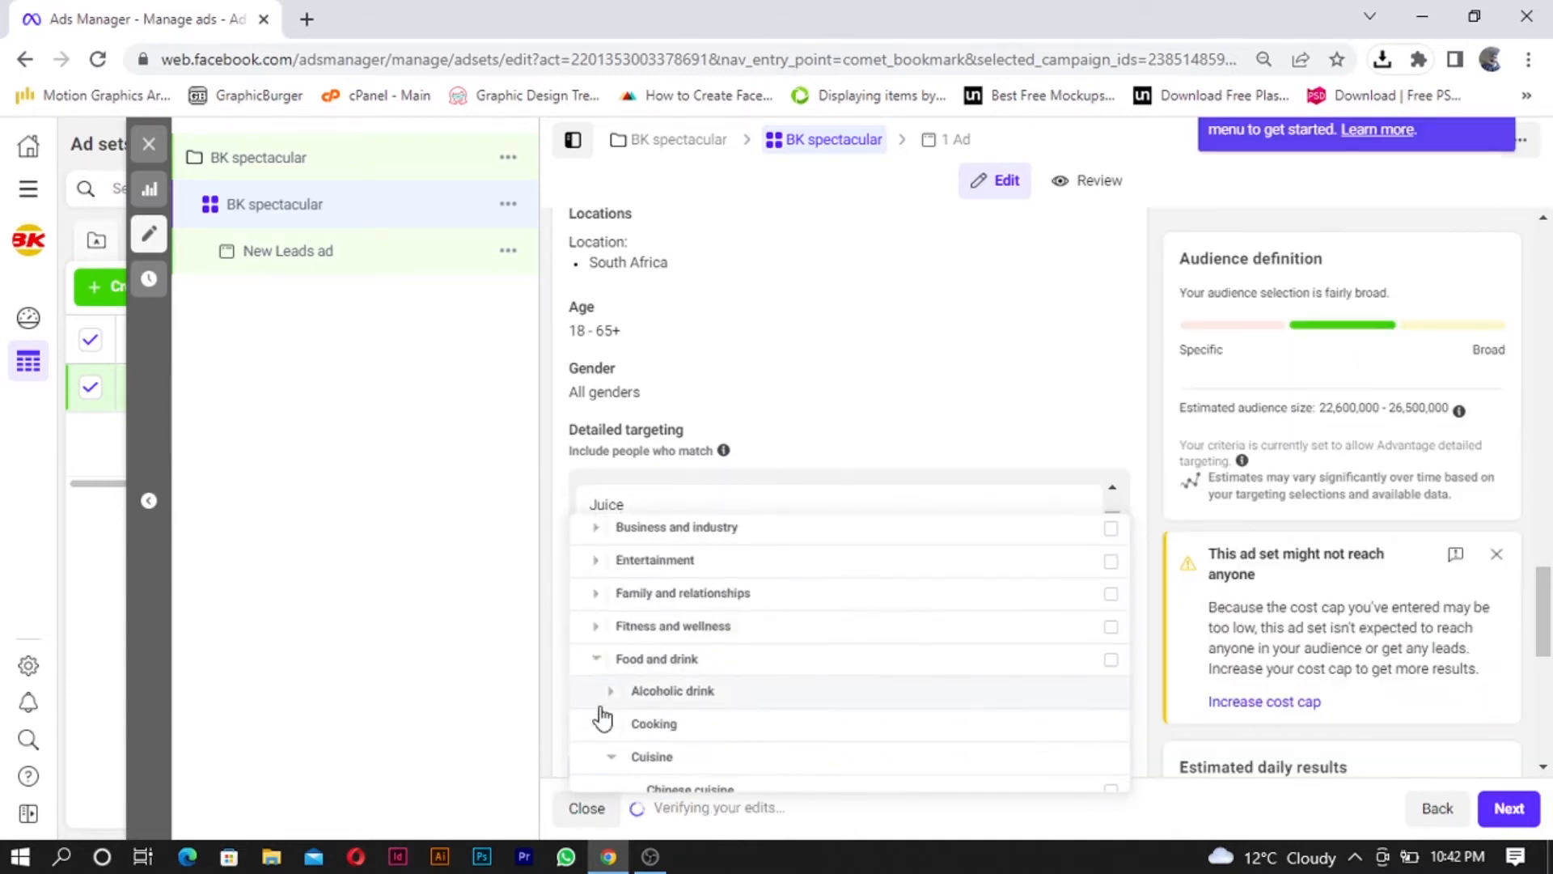
pyautogui.click(613, 748)
# Step: Add Surfing from Outdoor recreation under Sports and outdoors as a targeted interest and collapse the Outdoor recreation group
pyautogui.scroll(-3, 621, 754)
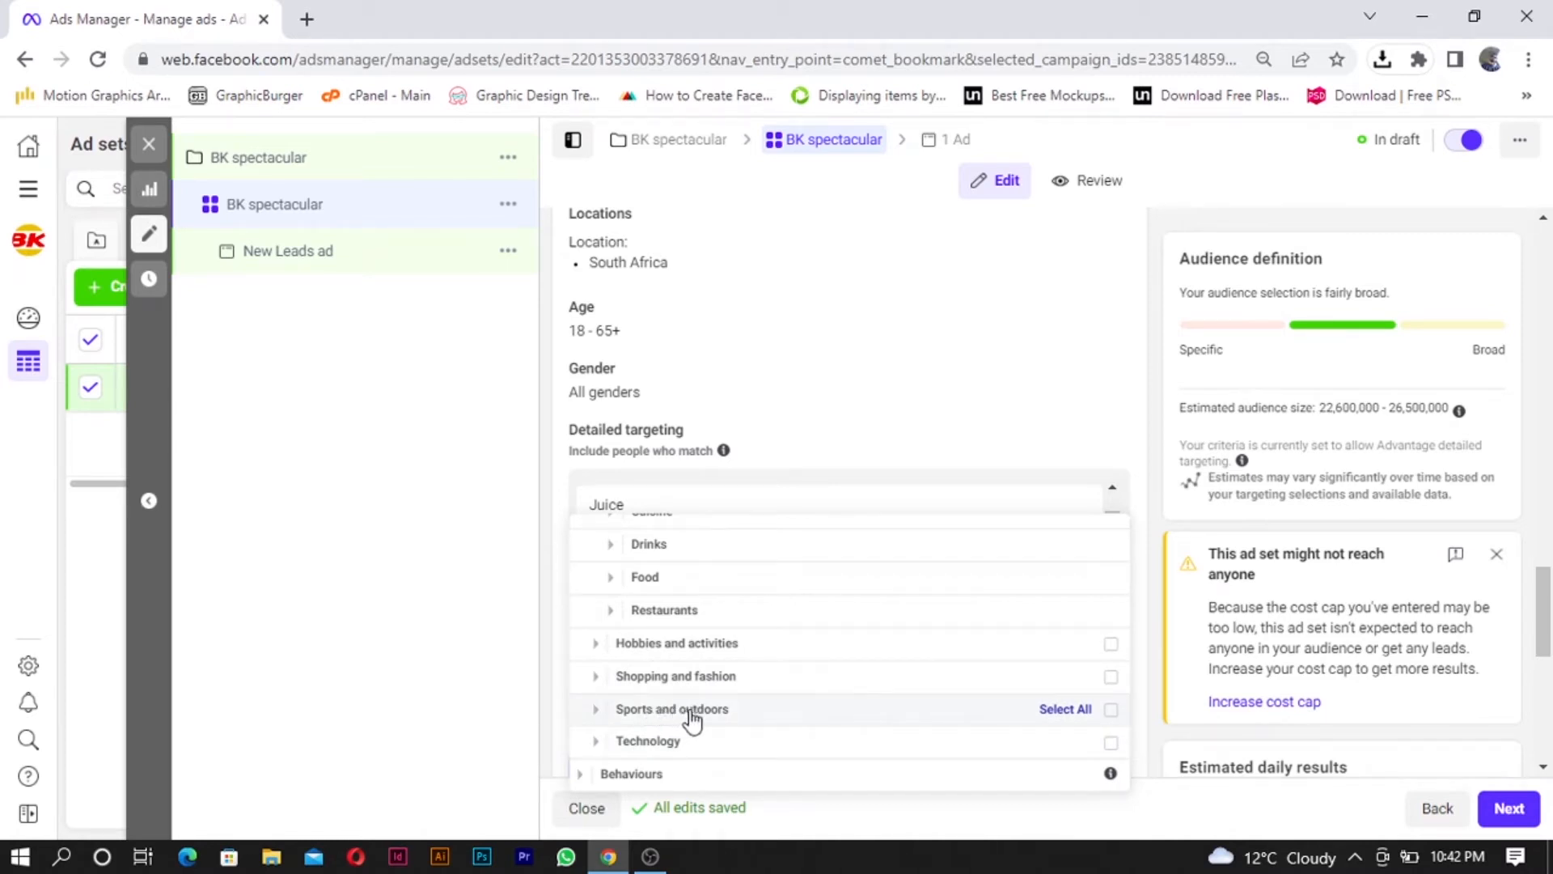
pyautogui.scroll(4, 692, 718)
pyautogui.scroll(-4, 694, 718)
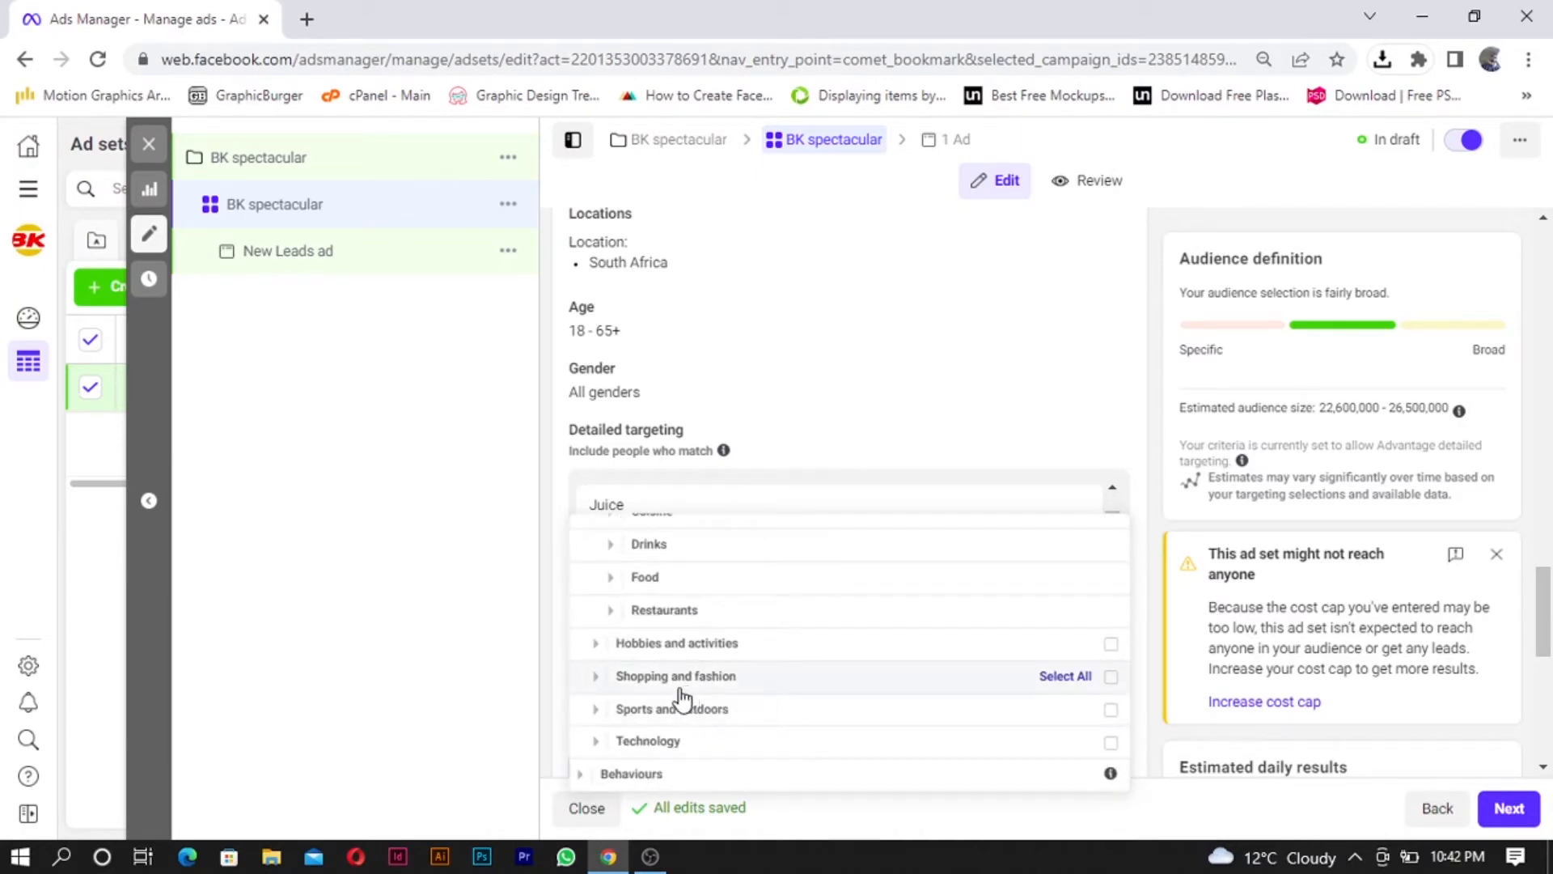
pyautogui.click(595, 708)
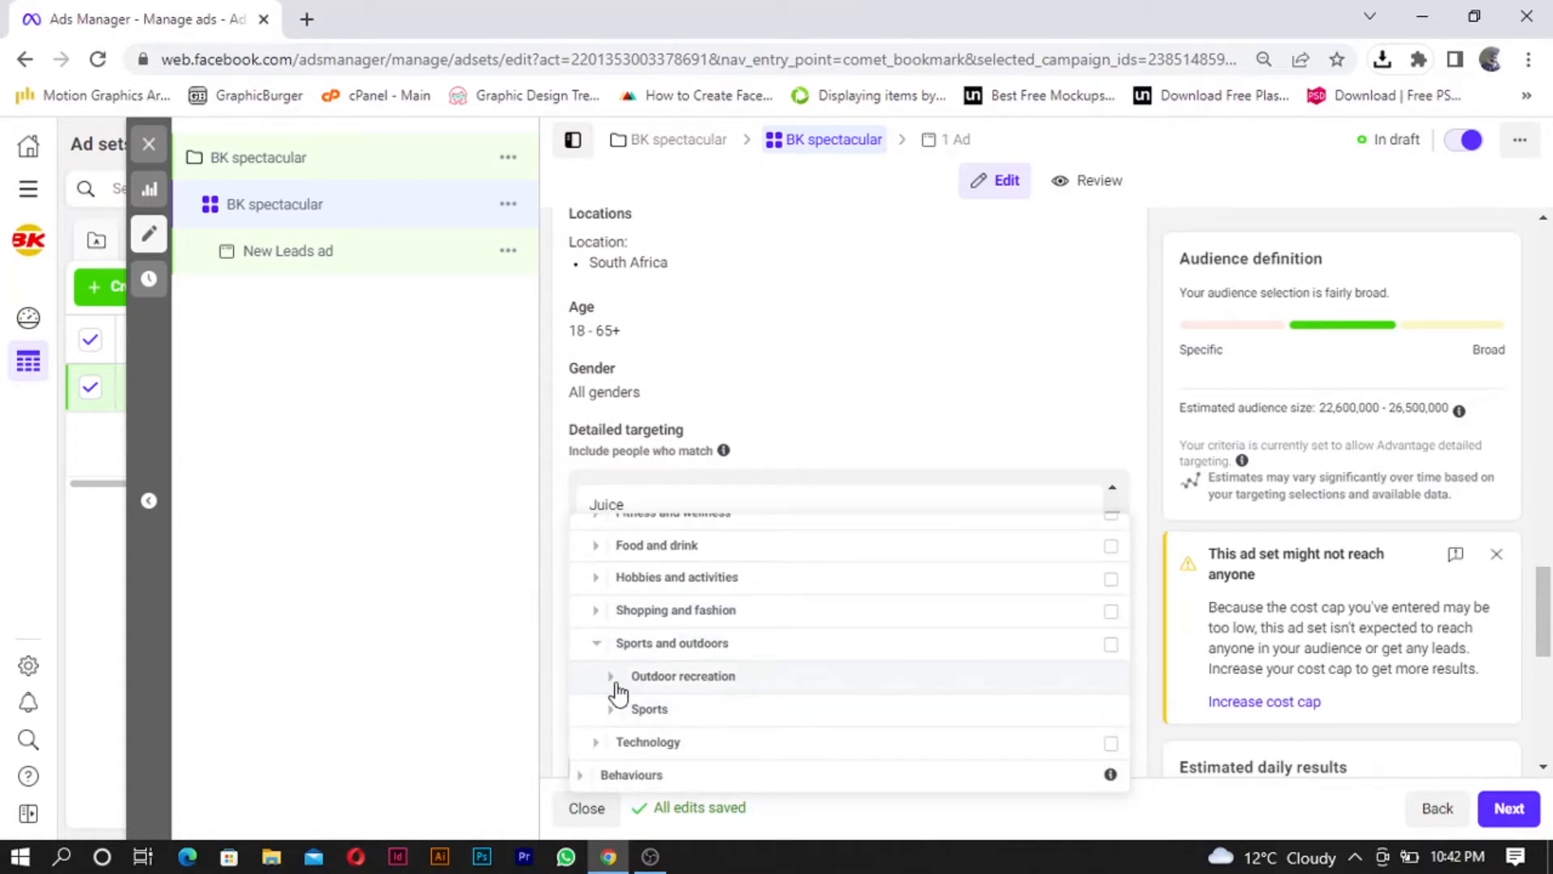
pyautogui.click(612, 677)
pyautogui.scroll(-1, 628, 607)
pyautogui.scroll(3, 628, 608)
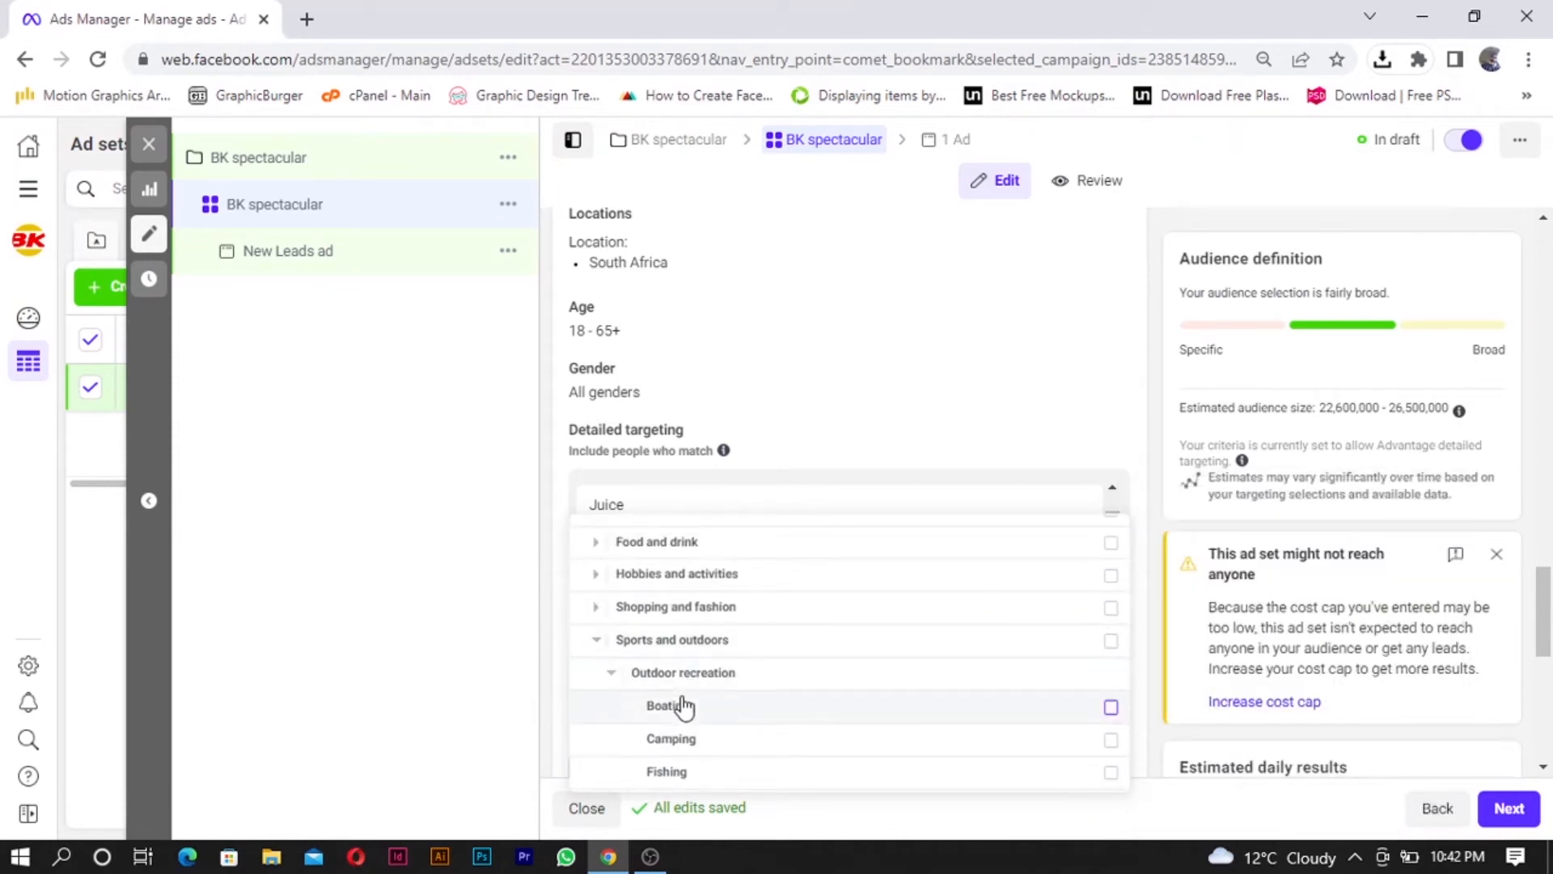
pyautogui.scroll(-1, 684, 706)
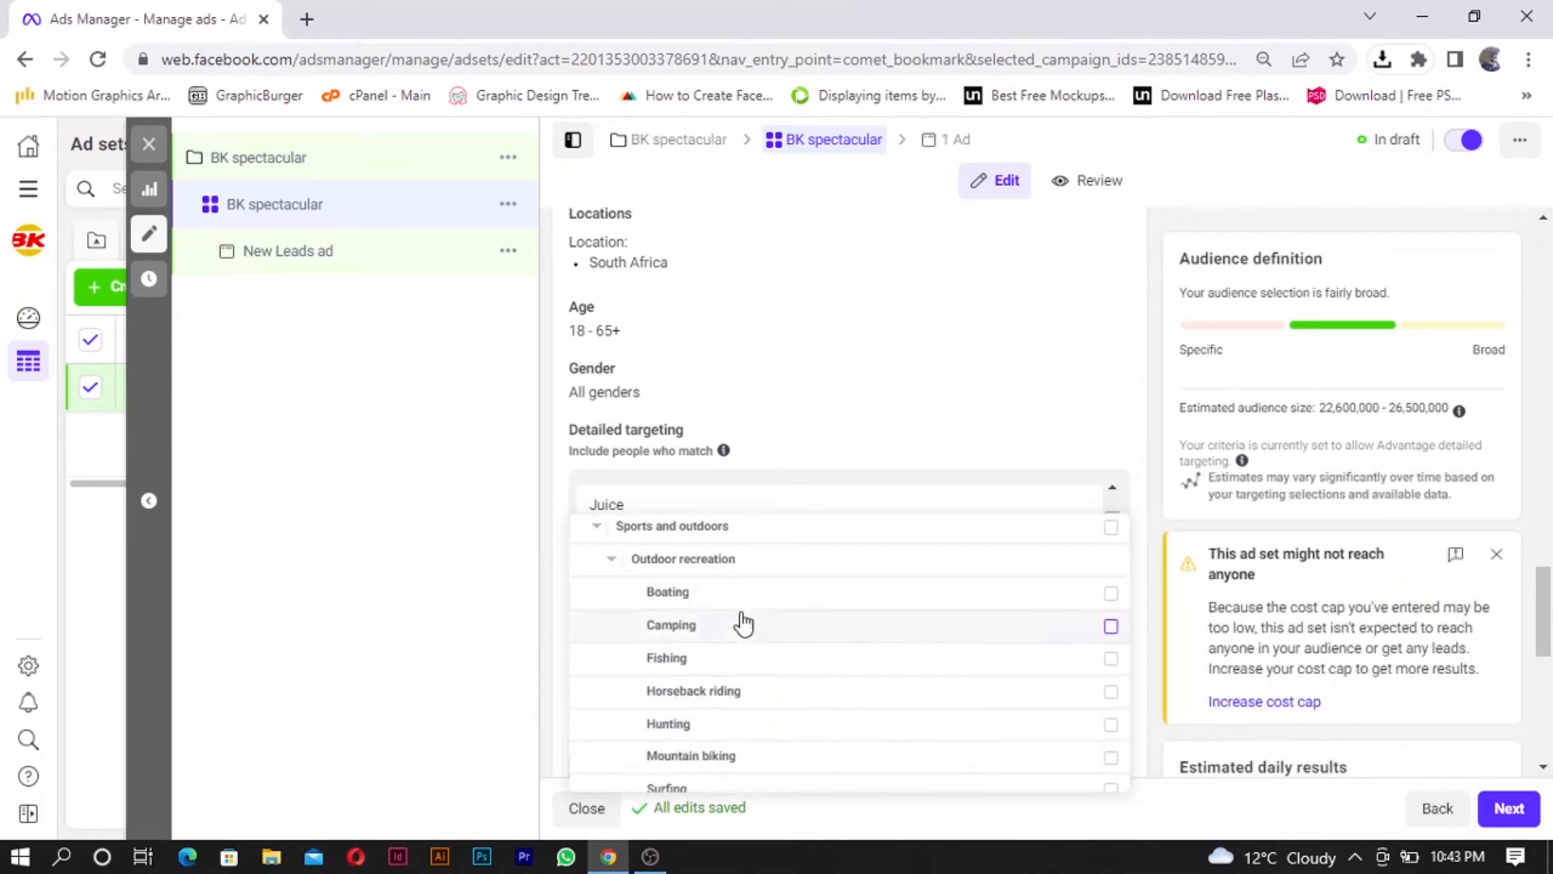
pyautogui.scroll(-2, 764, 631)
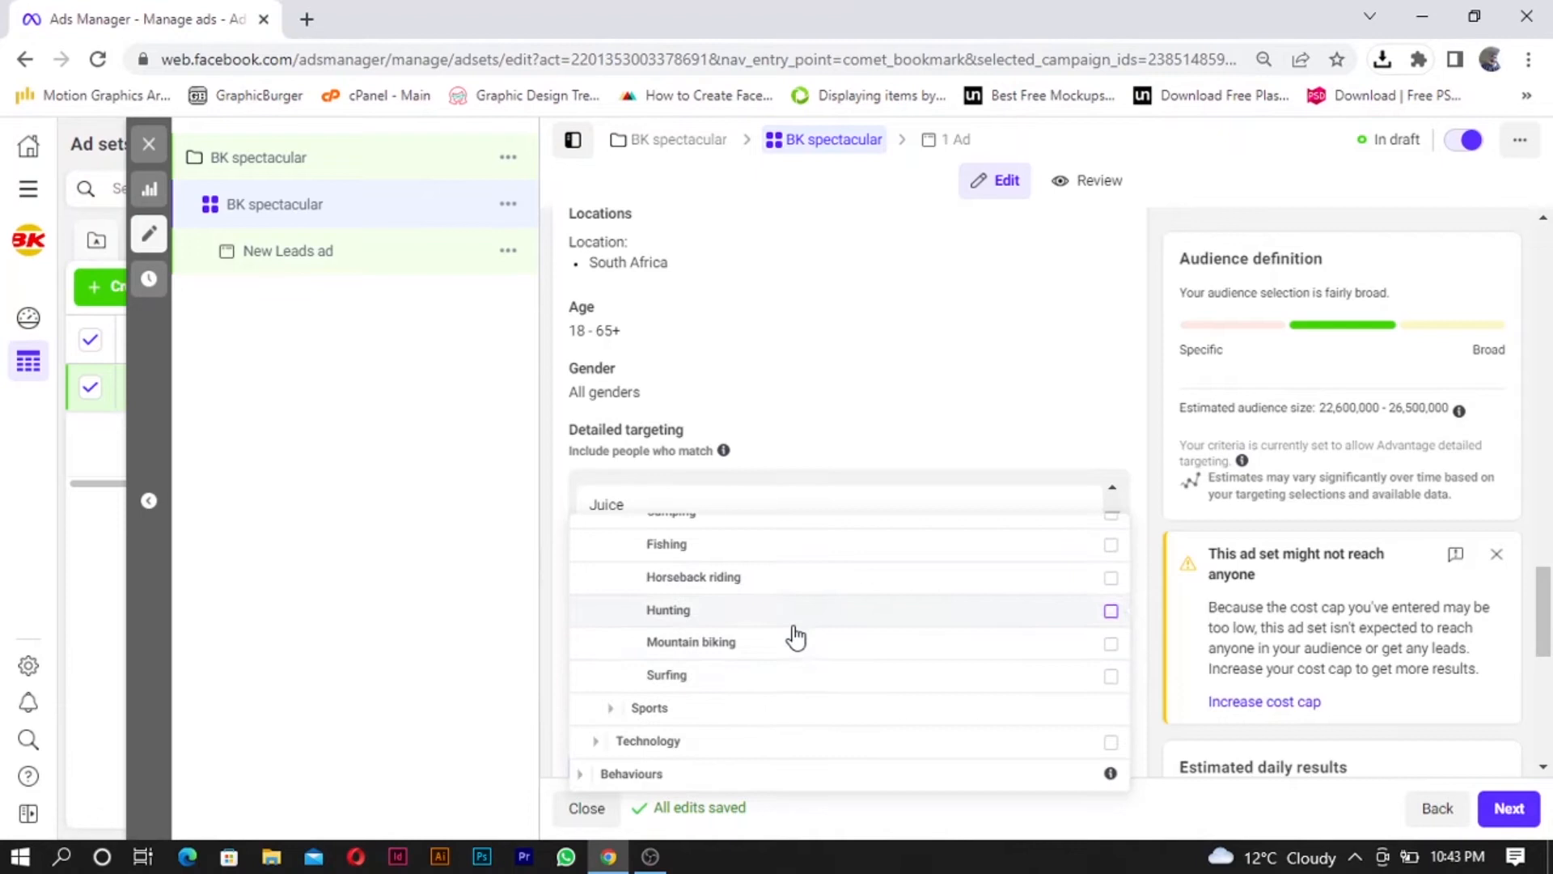
pyautogui.moveTo(1078, 668)
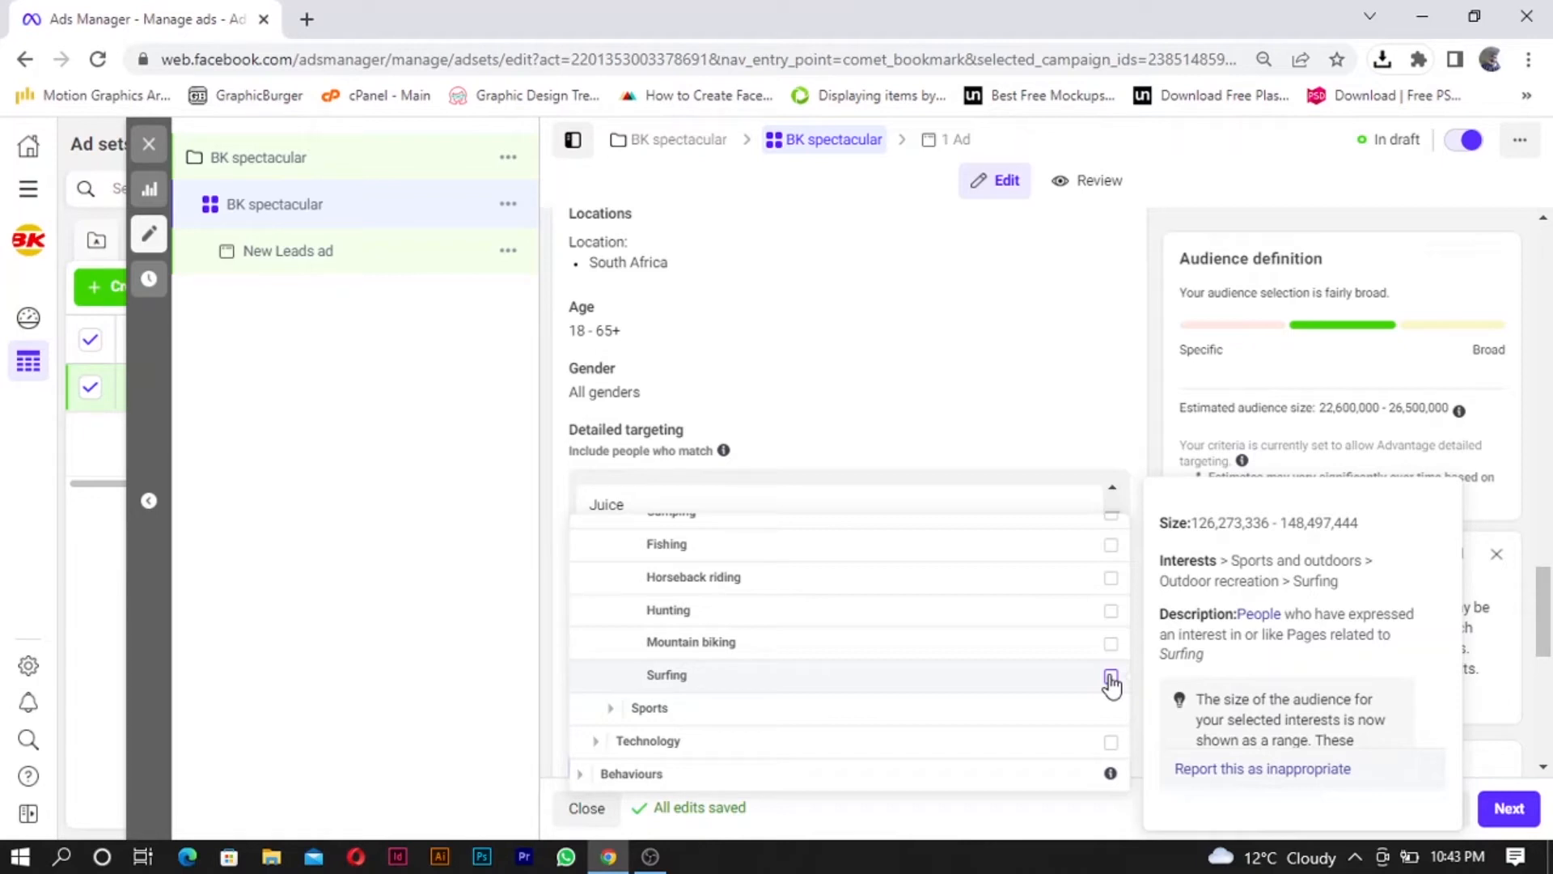
pyautogui.click(752, 678)
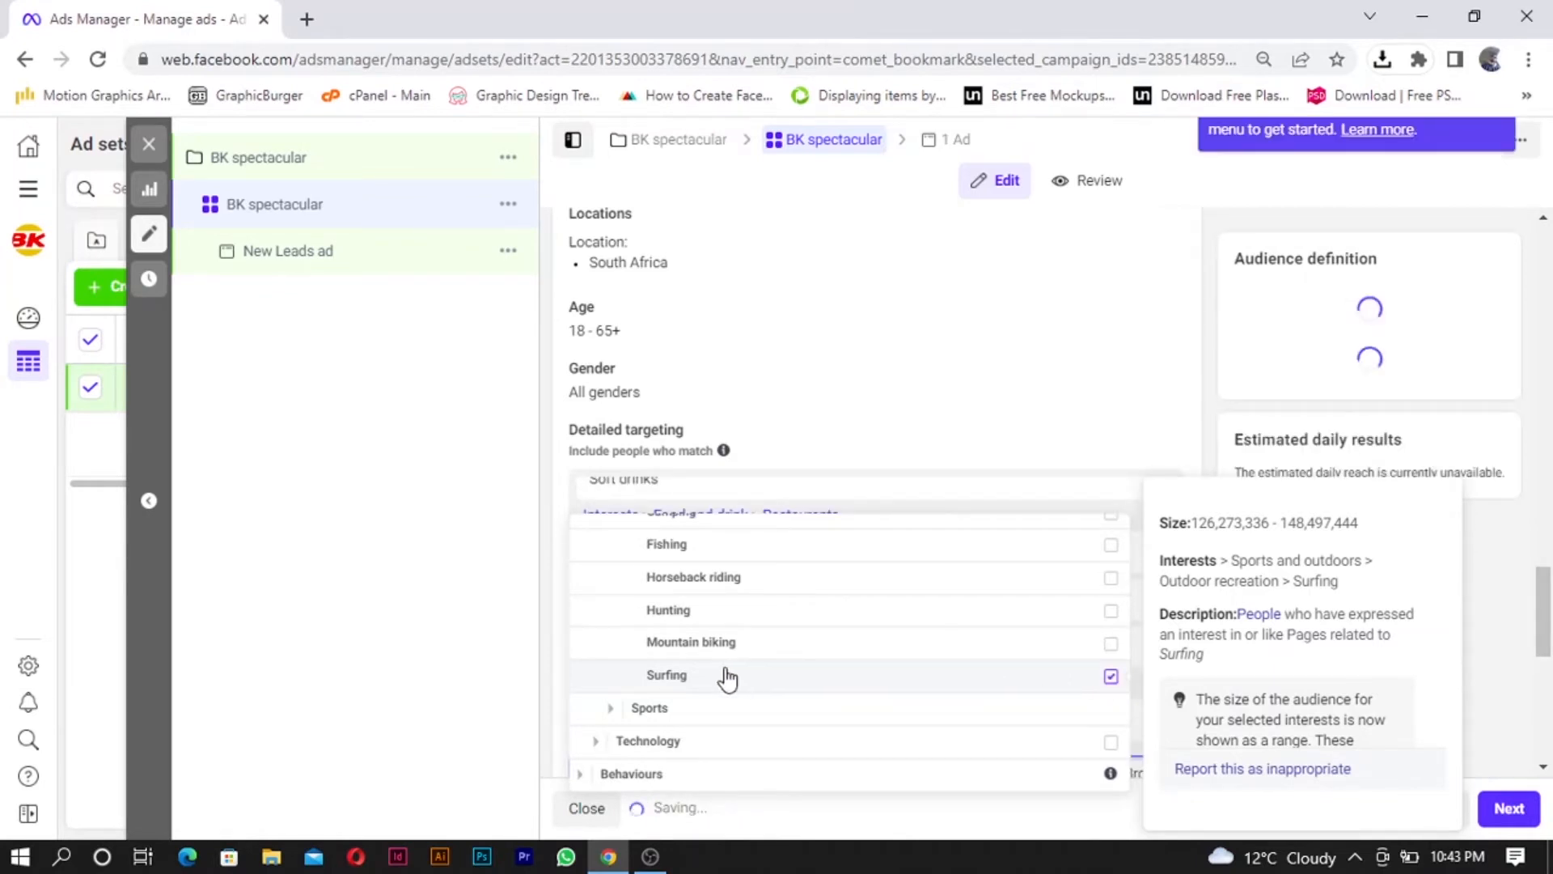
pyautogui.scroll(3, 688, 659)
pyautogui.click(609, 673)
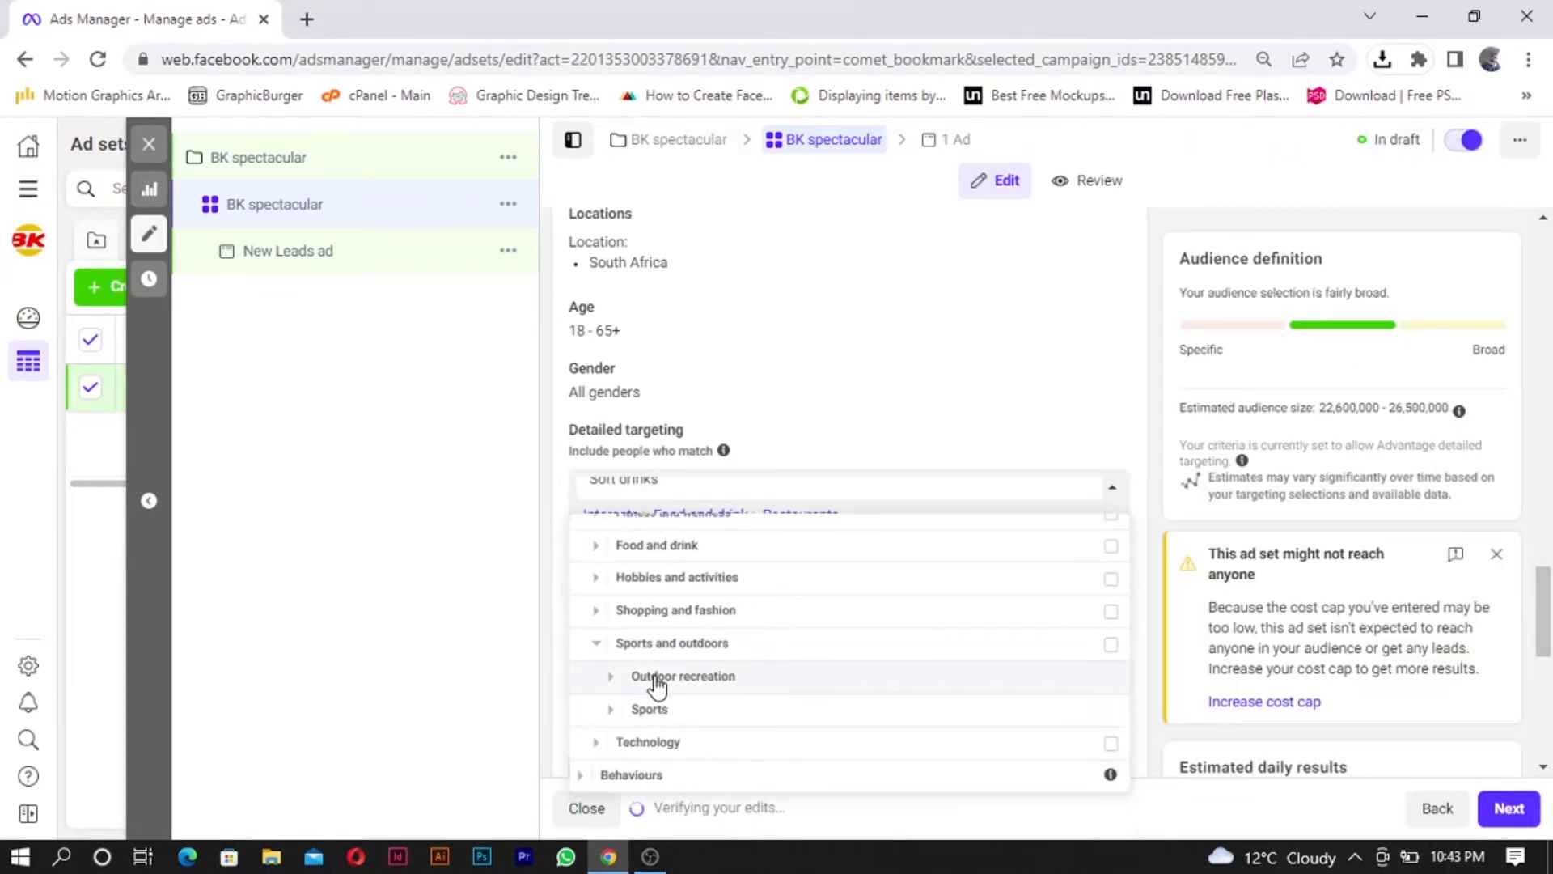
# Step: Collapse the Interests category and expand the Demographics category of the detailed targeting
pyautogui.scroll(1, 648, 732)
pyautogui.scroll(1, 662, 735)
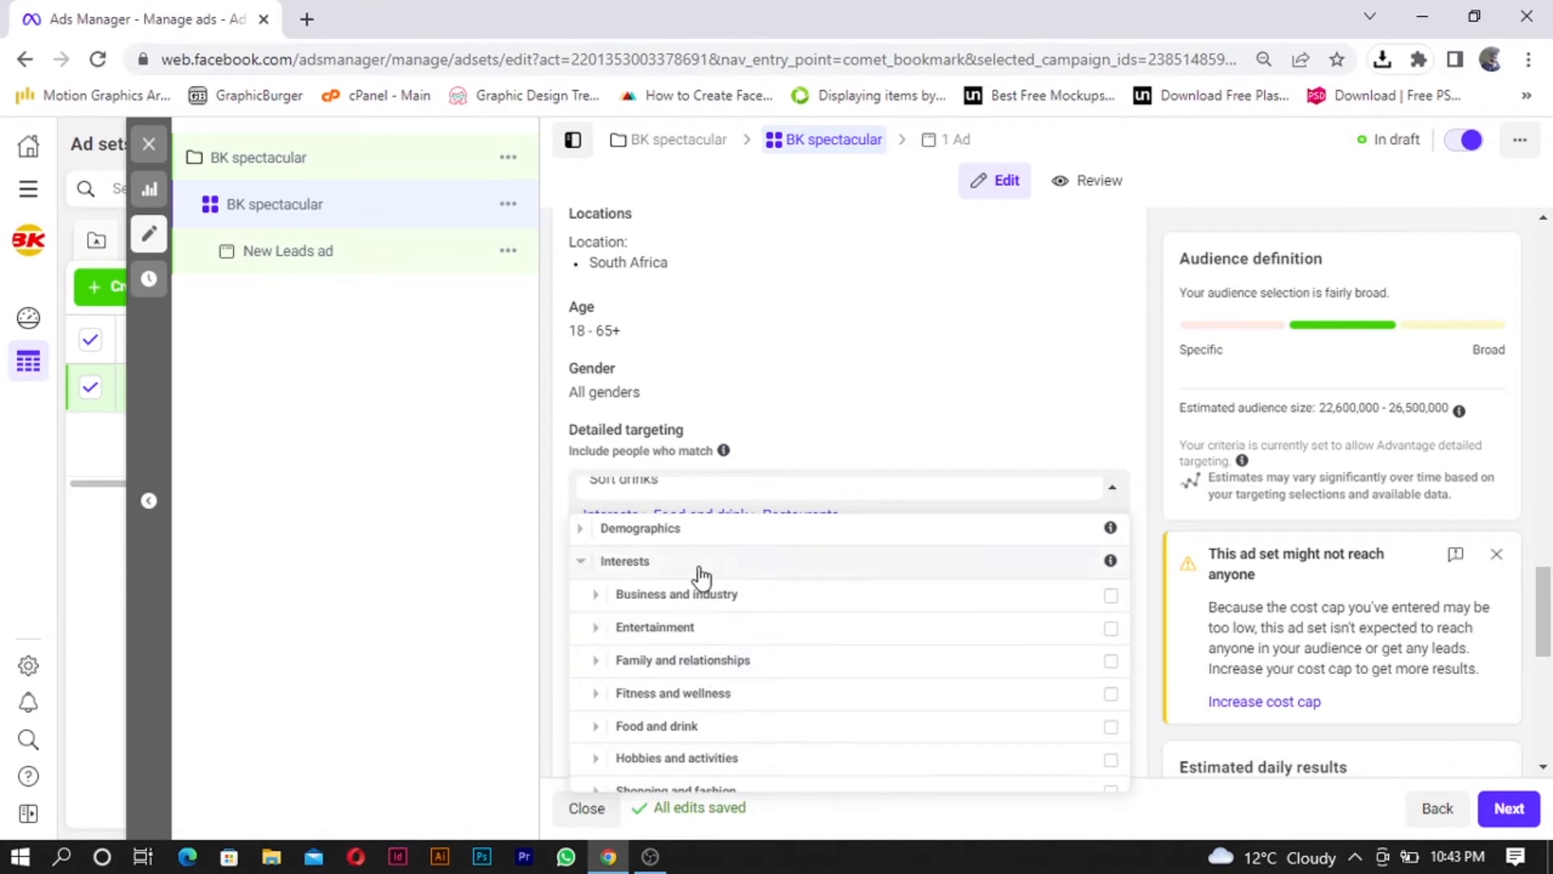
pyautogui.click(584, 563)
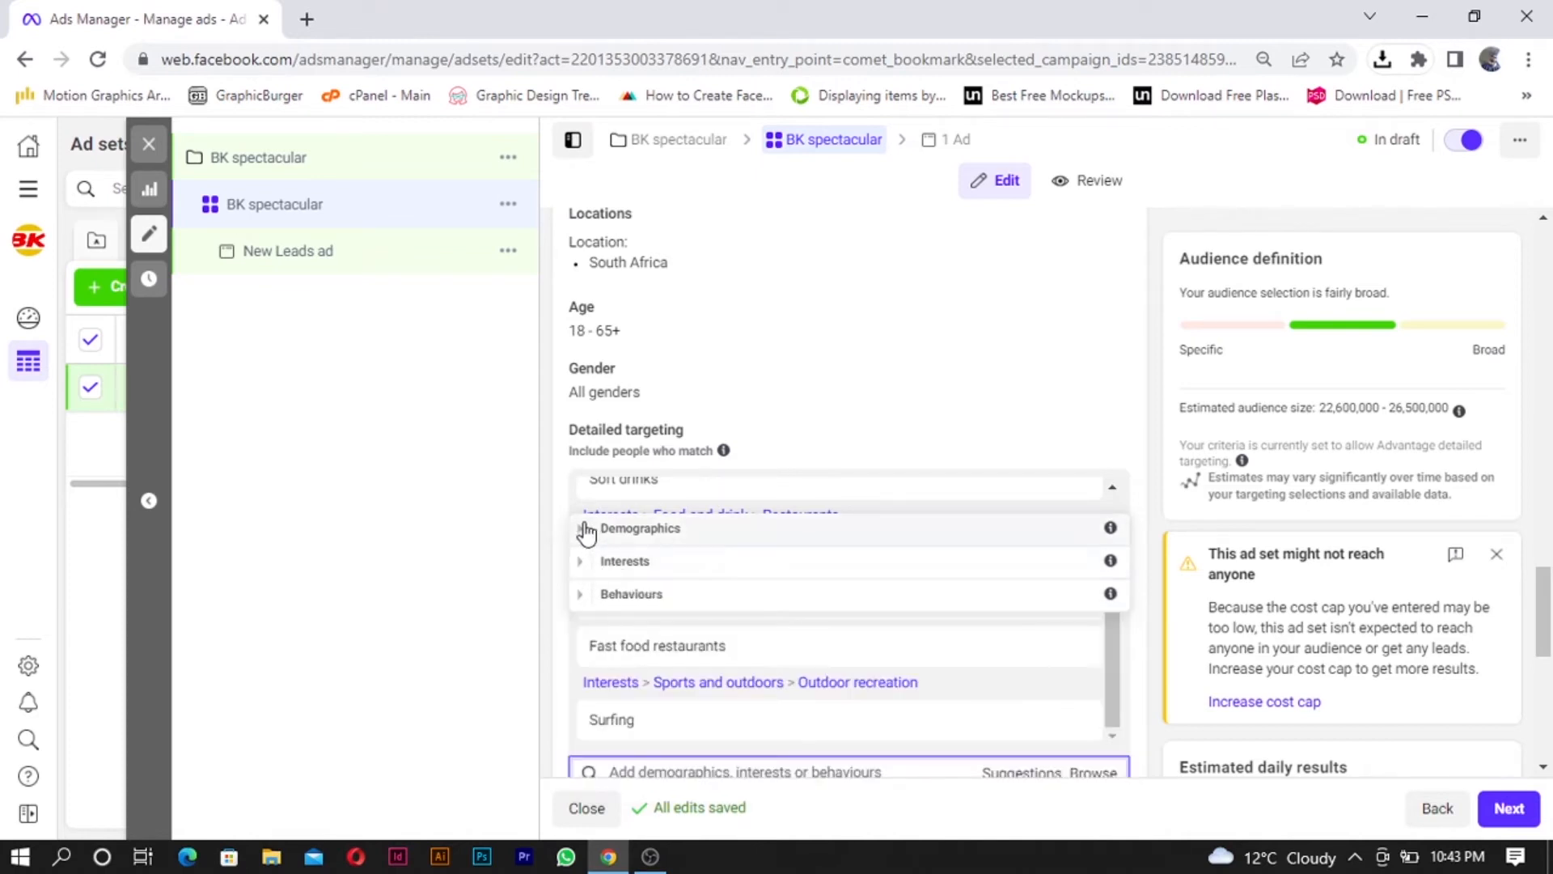
pyautogui.click(582, 529)
pyautogui.scroll(-1, 670, 624)
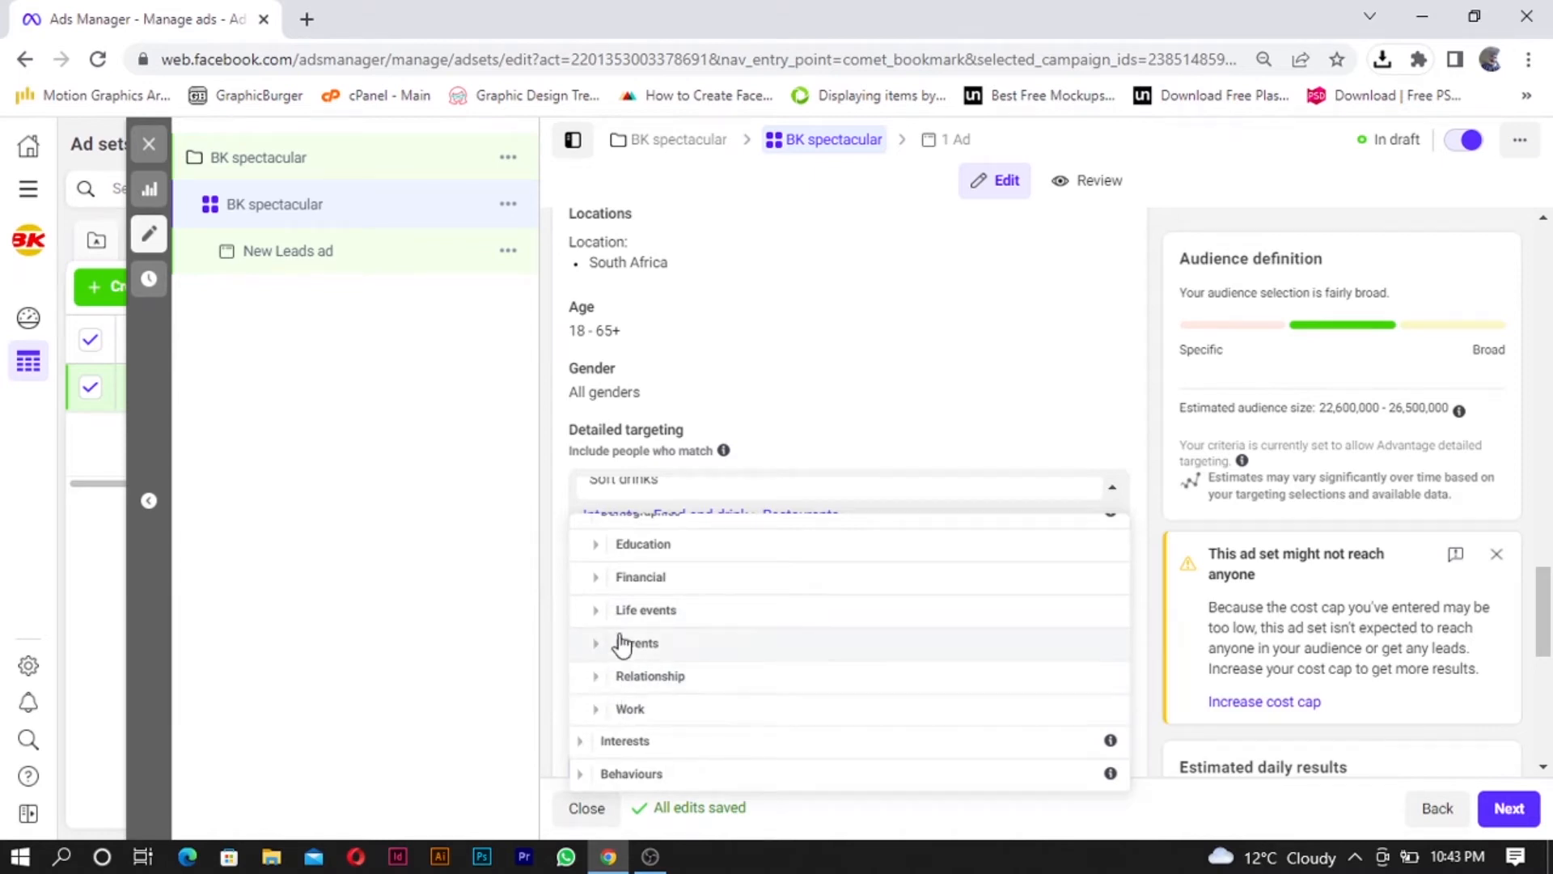
# Step: Add Long-distance relationship from the Life events demographics to the targeting and collapse the Life events group
pyautogui.click(599, 612)
pyautogui.scroll(-1, 610, 623)
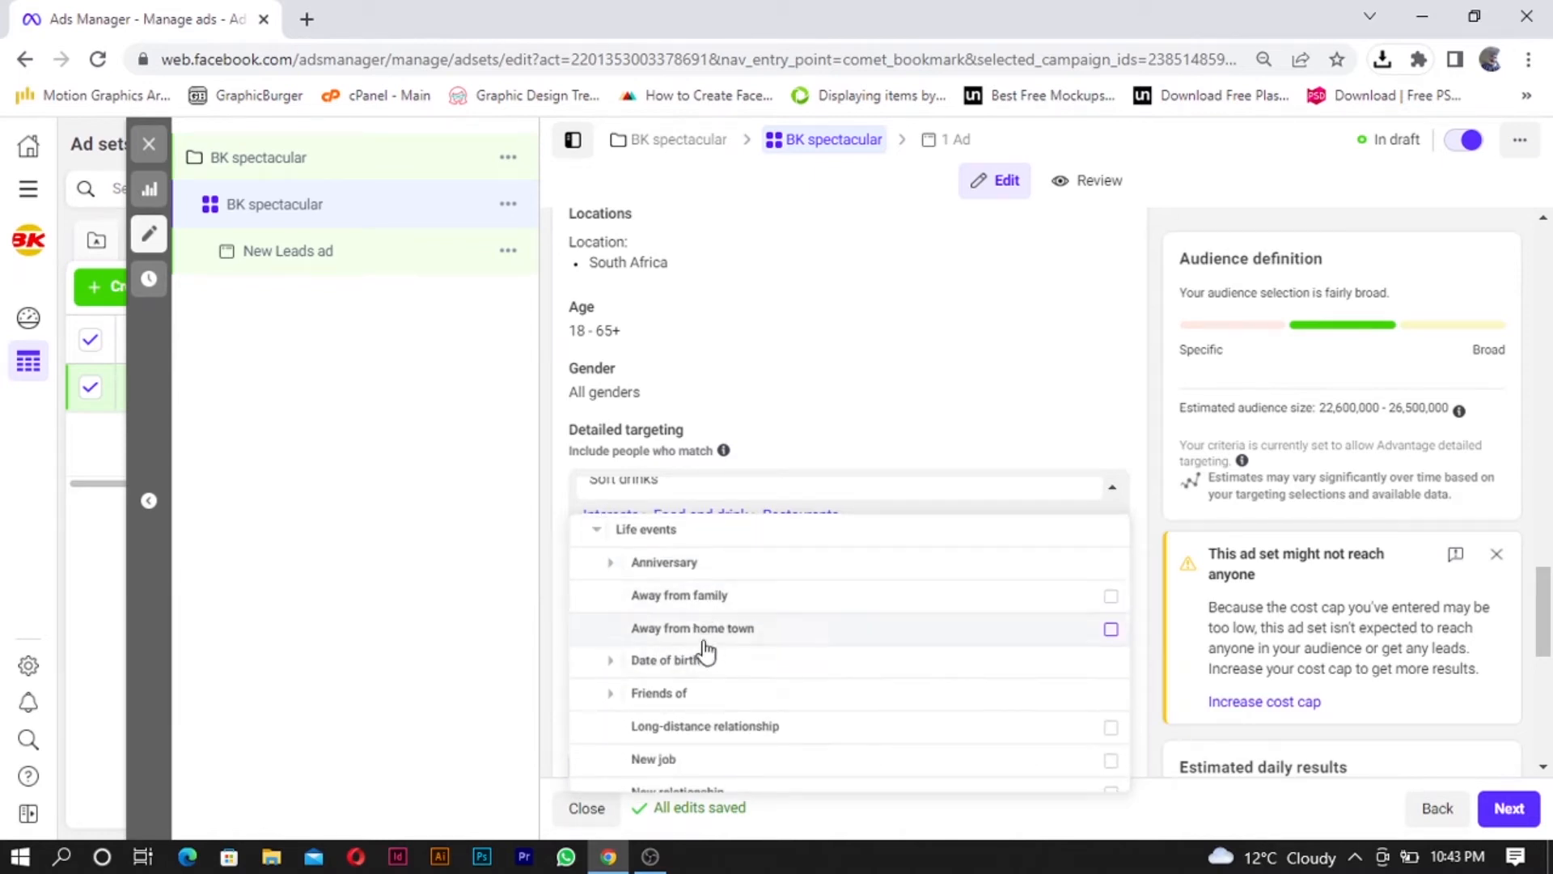
pyautogui.scroll(-10, 760, 696)
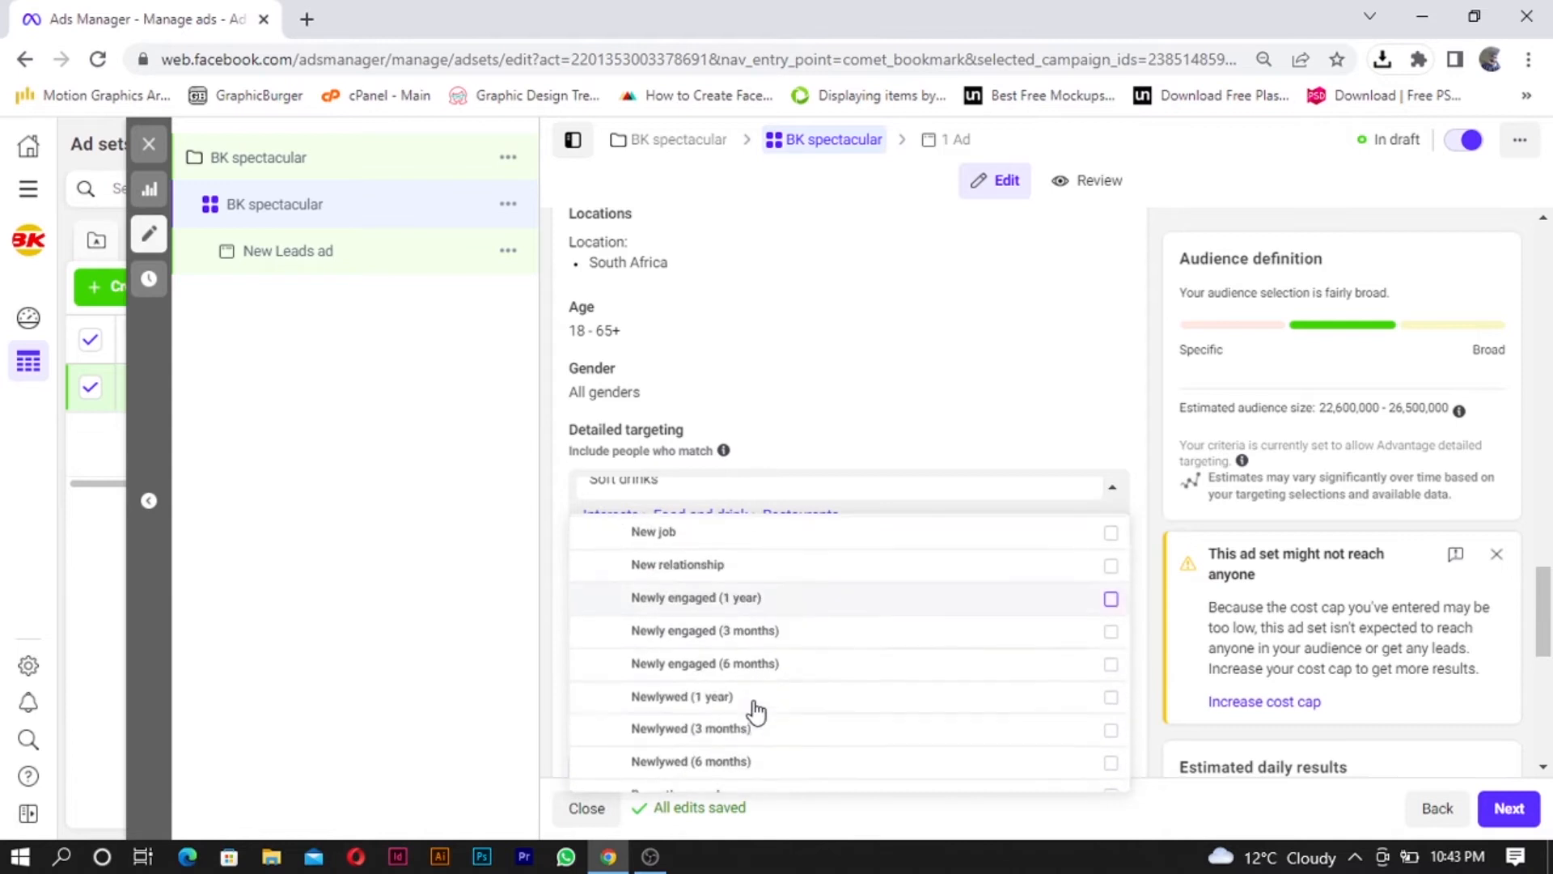
pyautogui.scroll(5, 756, 712)
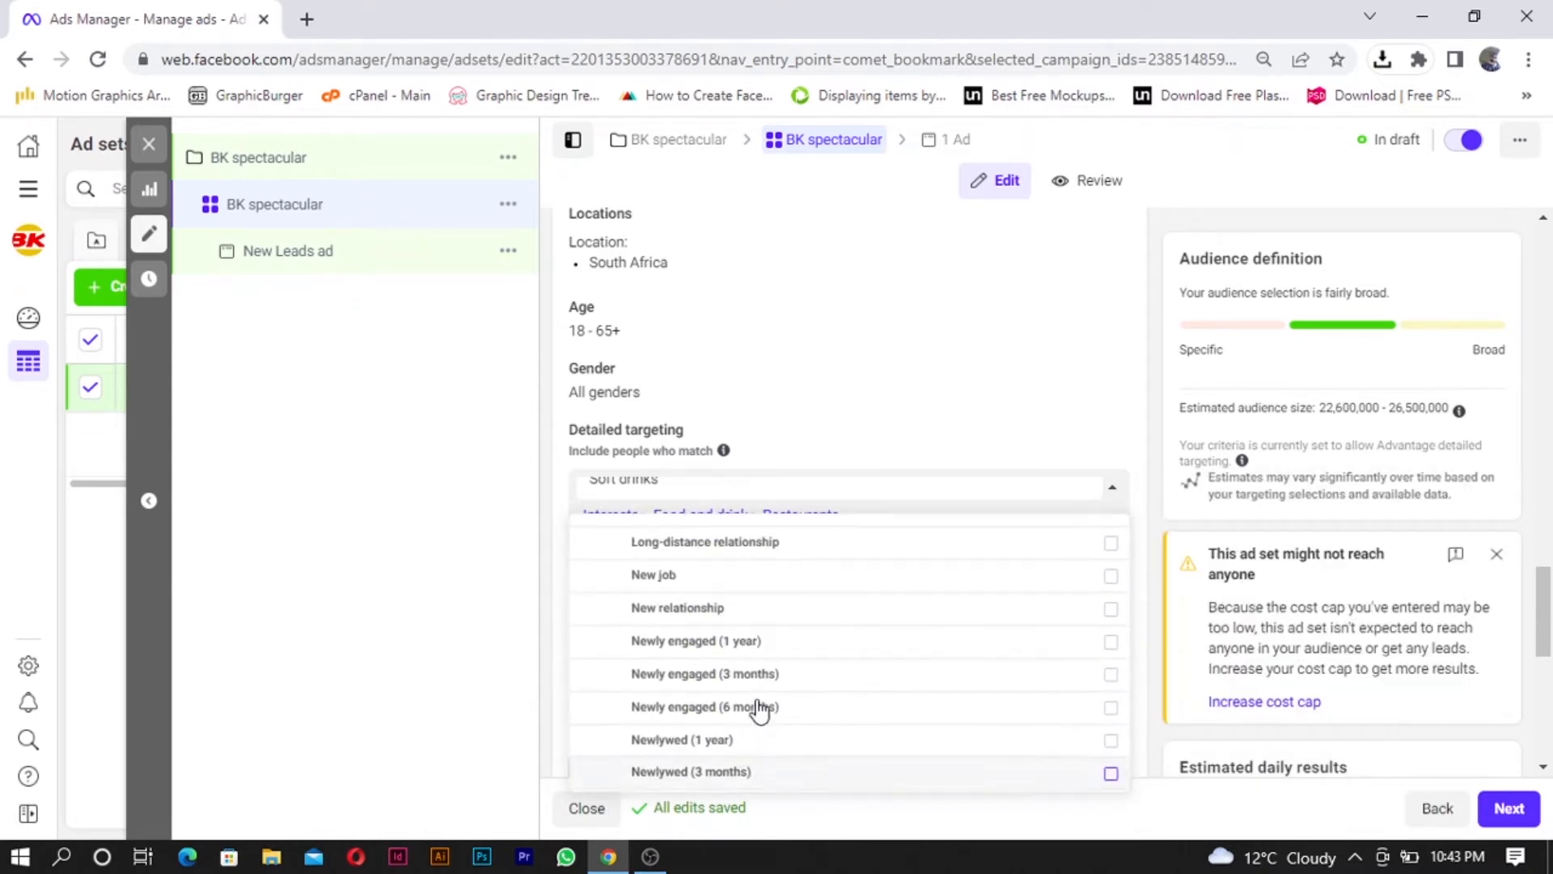
pyautogui.scroll(-3, 797, 682)
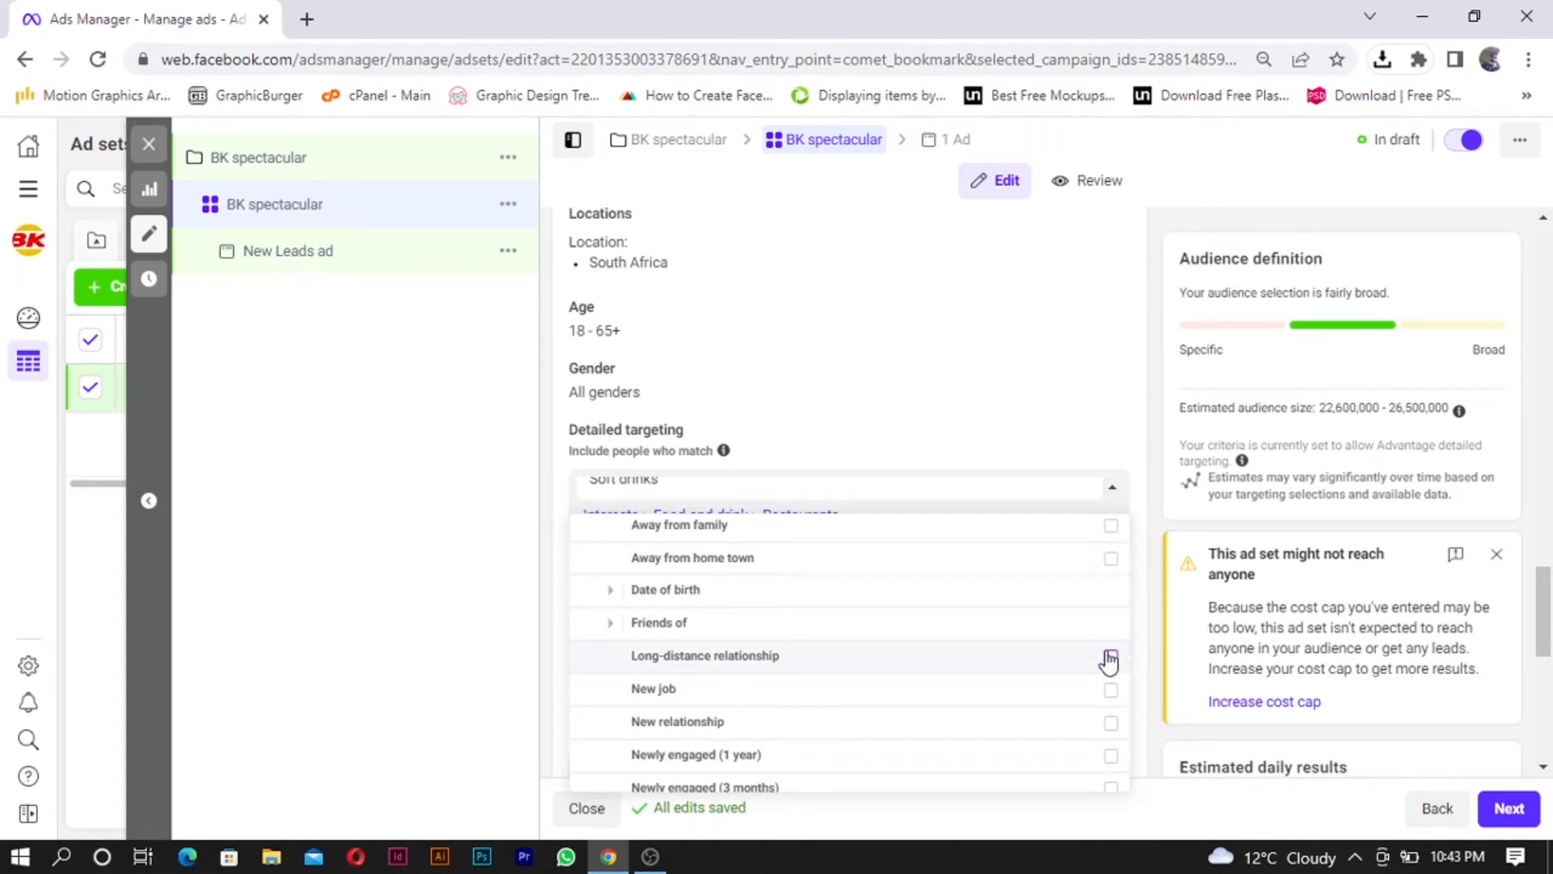
pyautogui.click(1056, 671)
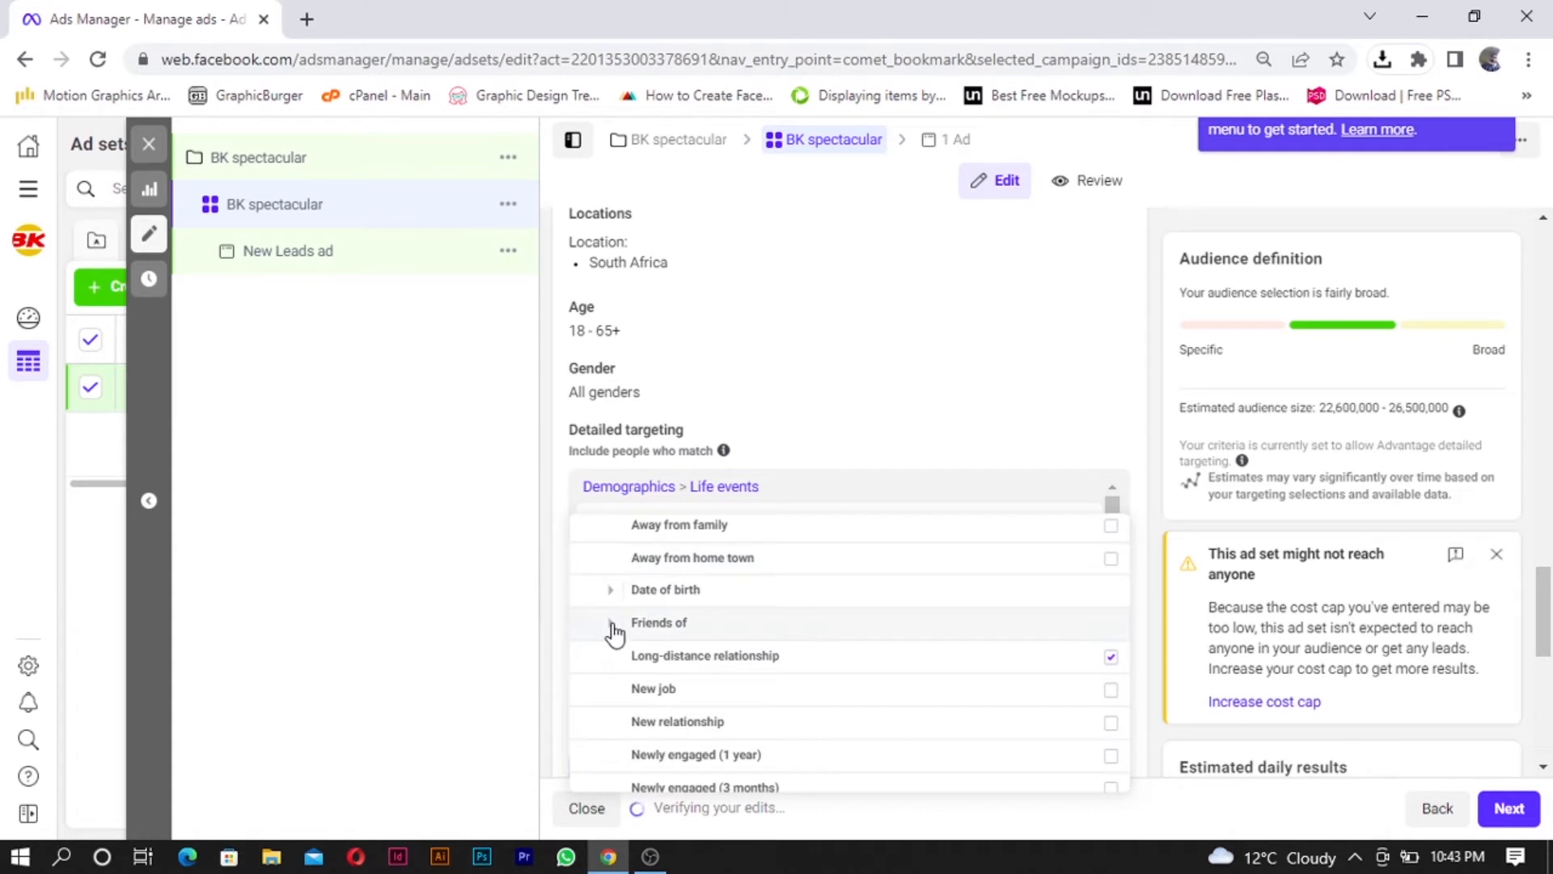
pyautogui.scroll(4, 615, 627)
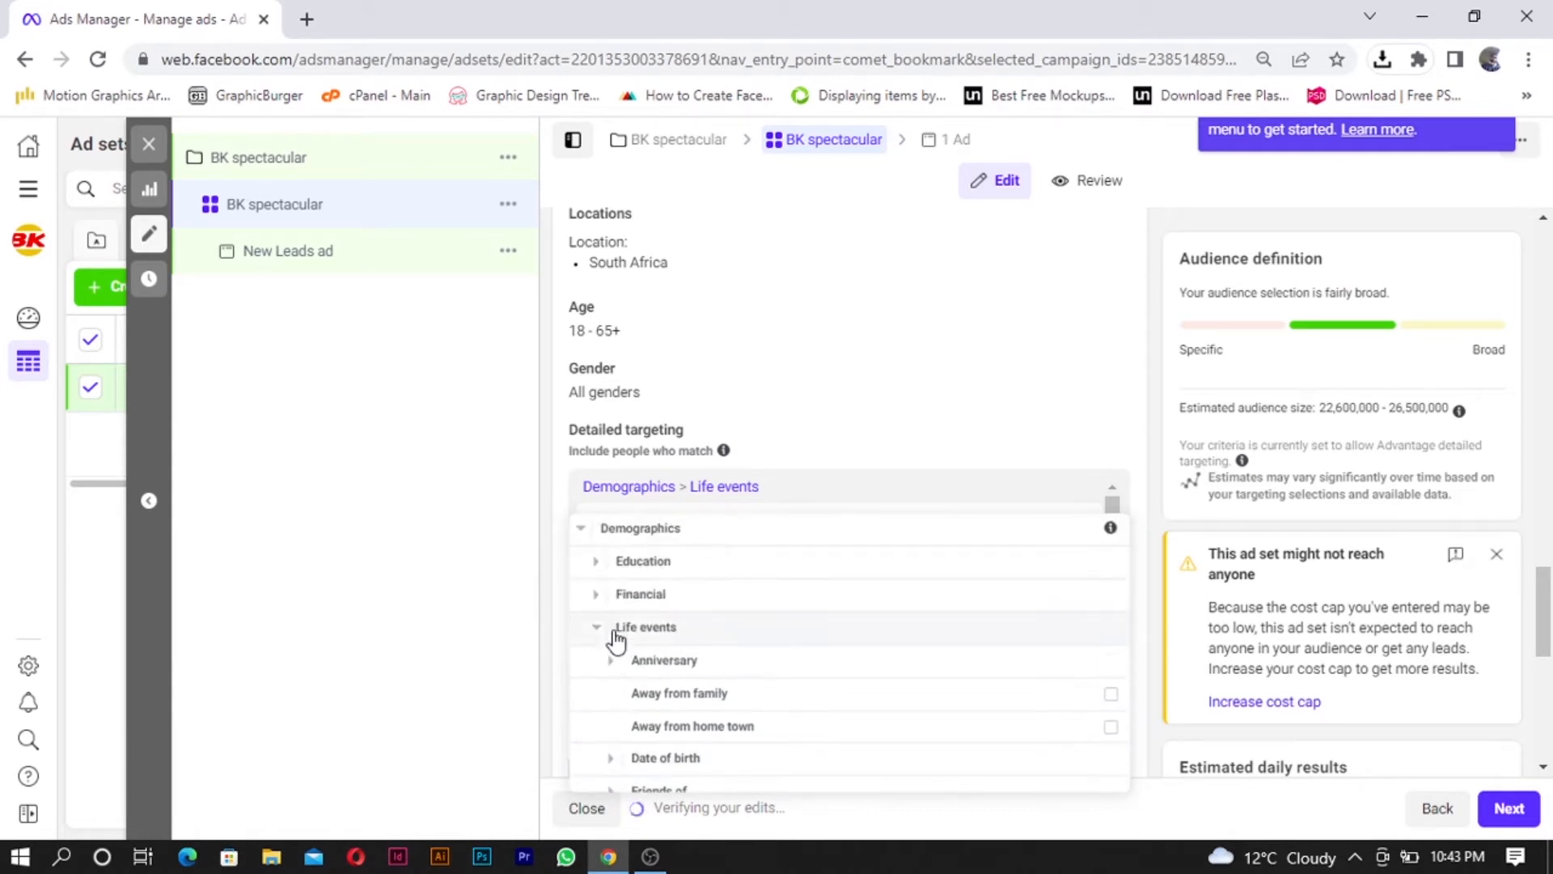
pyautogui.scroll(-3, 609, 647)
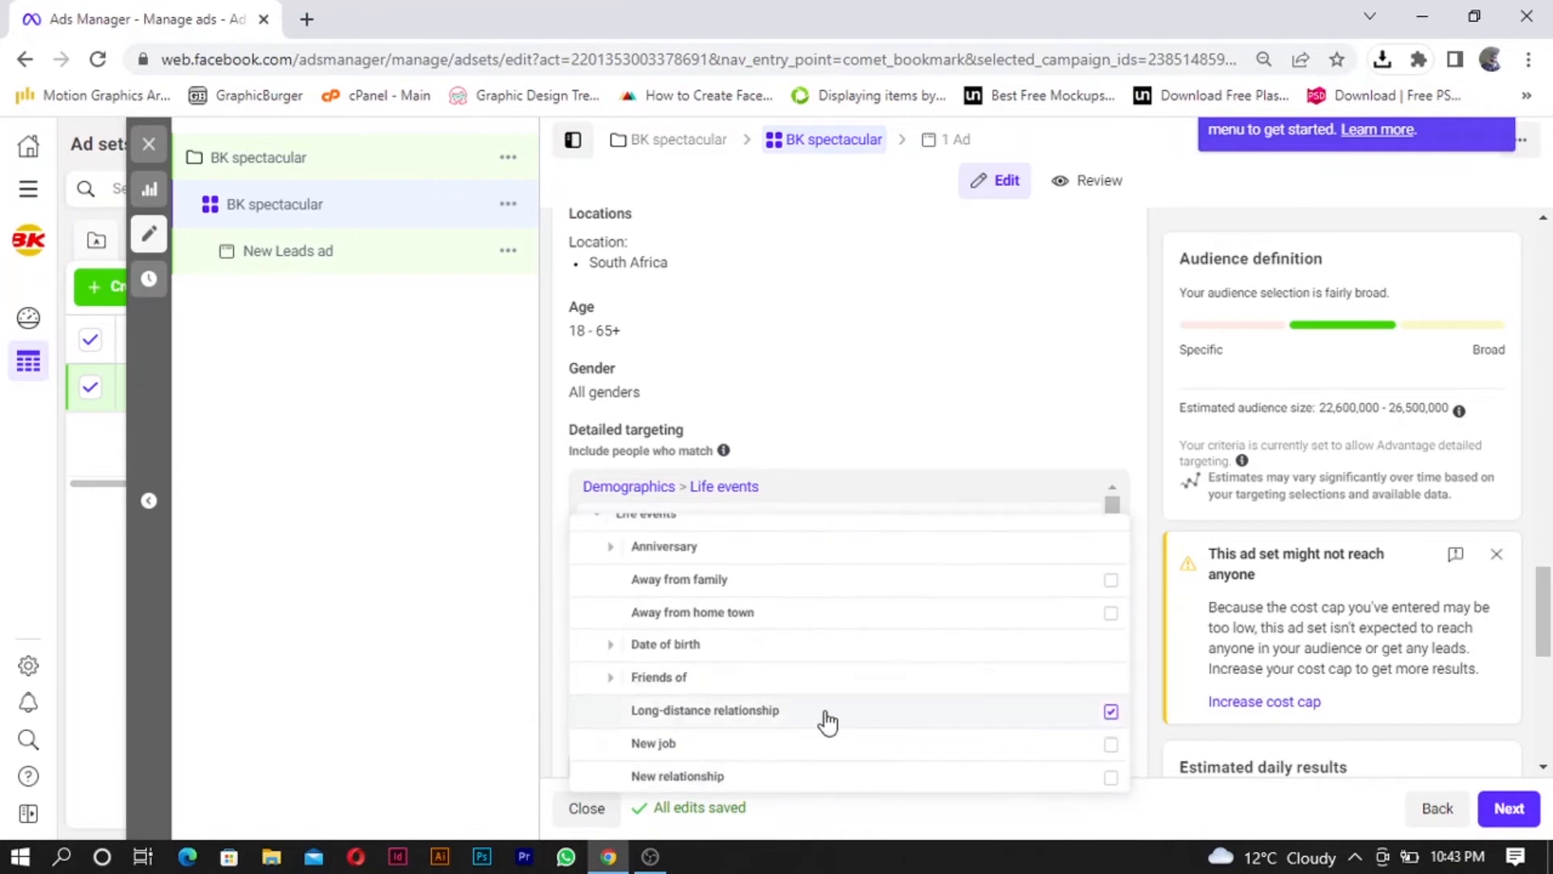
pyautogui.scroll(2, 611, 628)
pyautogui.click(598, 629)
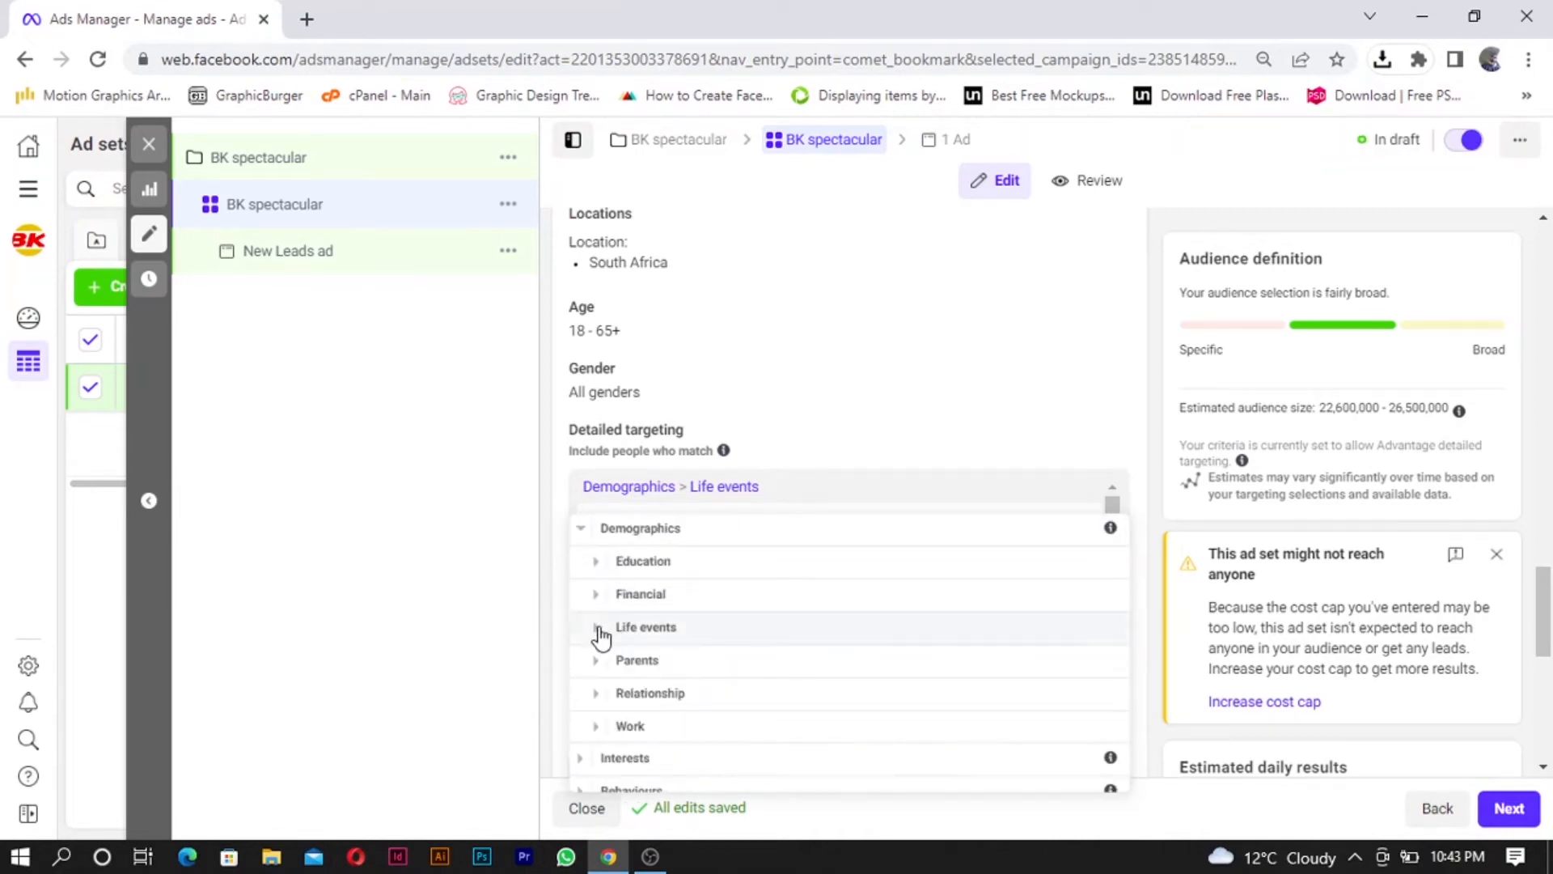
# Step: Search the Work employers demographics for "corporate" and add IHG Corporate to the detailed targeting
pyautogui.click(598, 713)
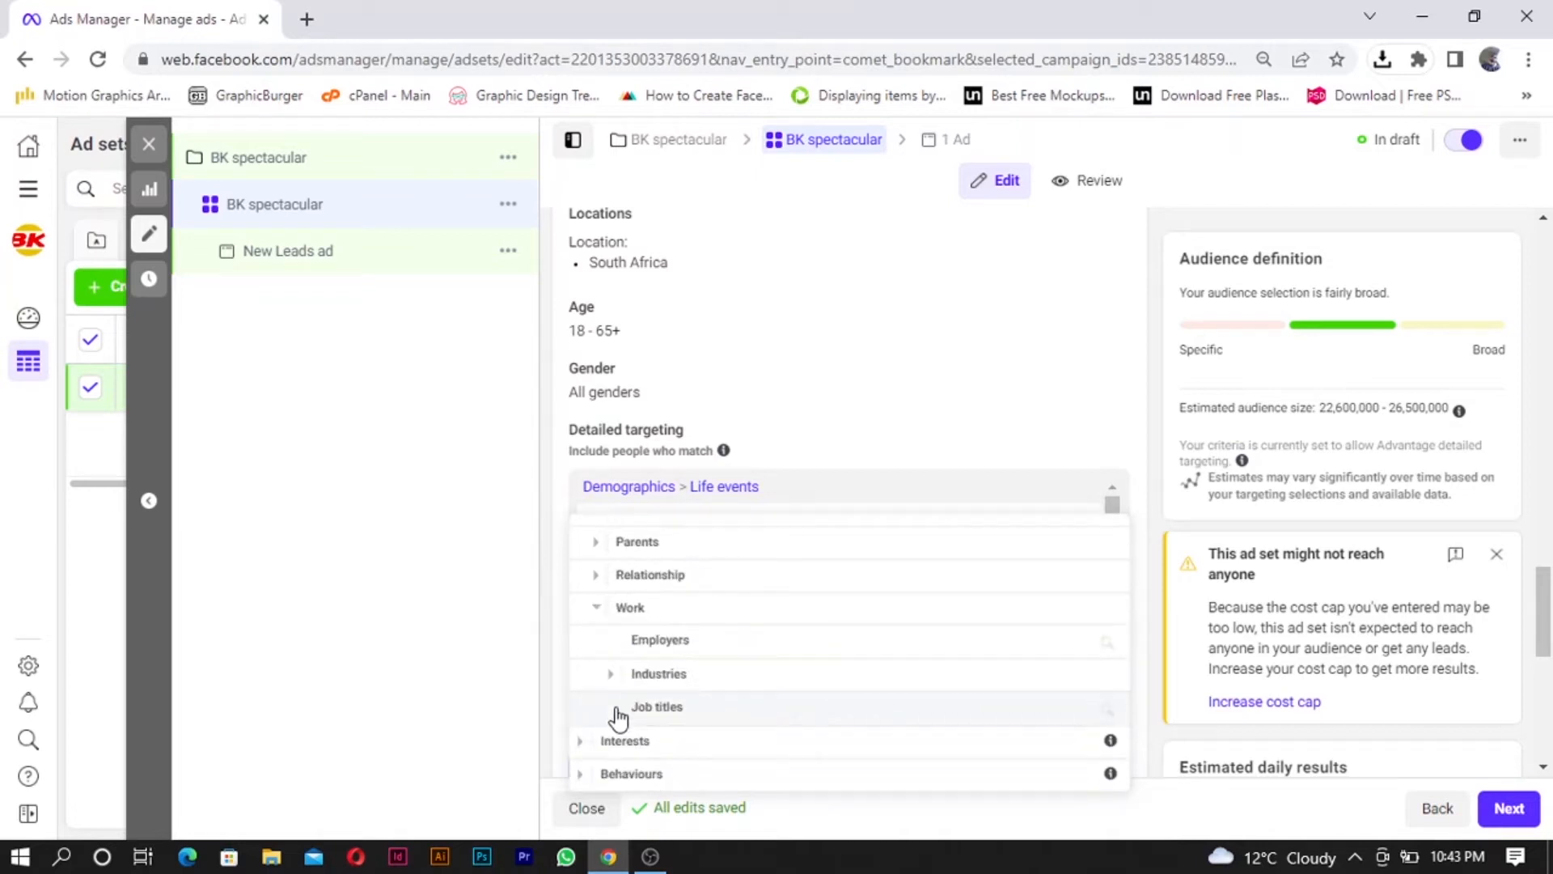
pyautogui.click(662, 643)
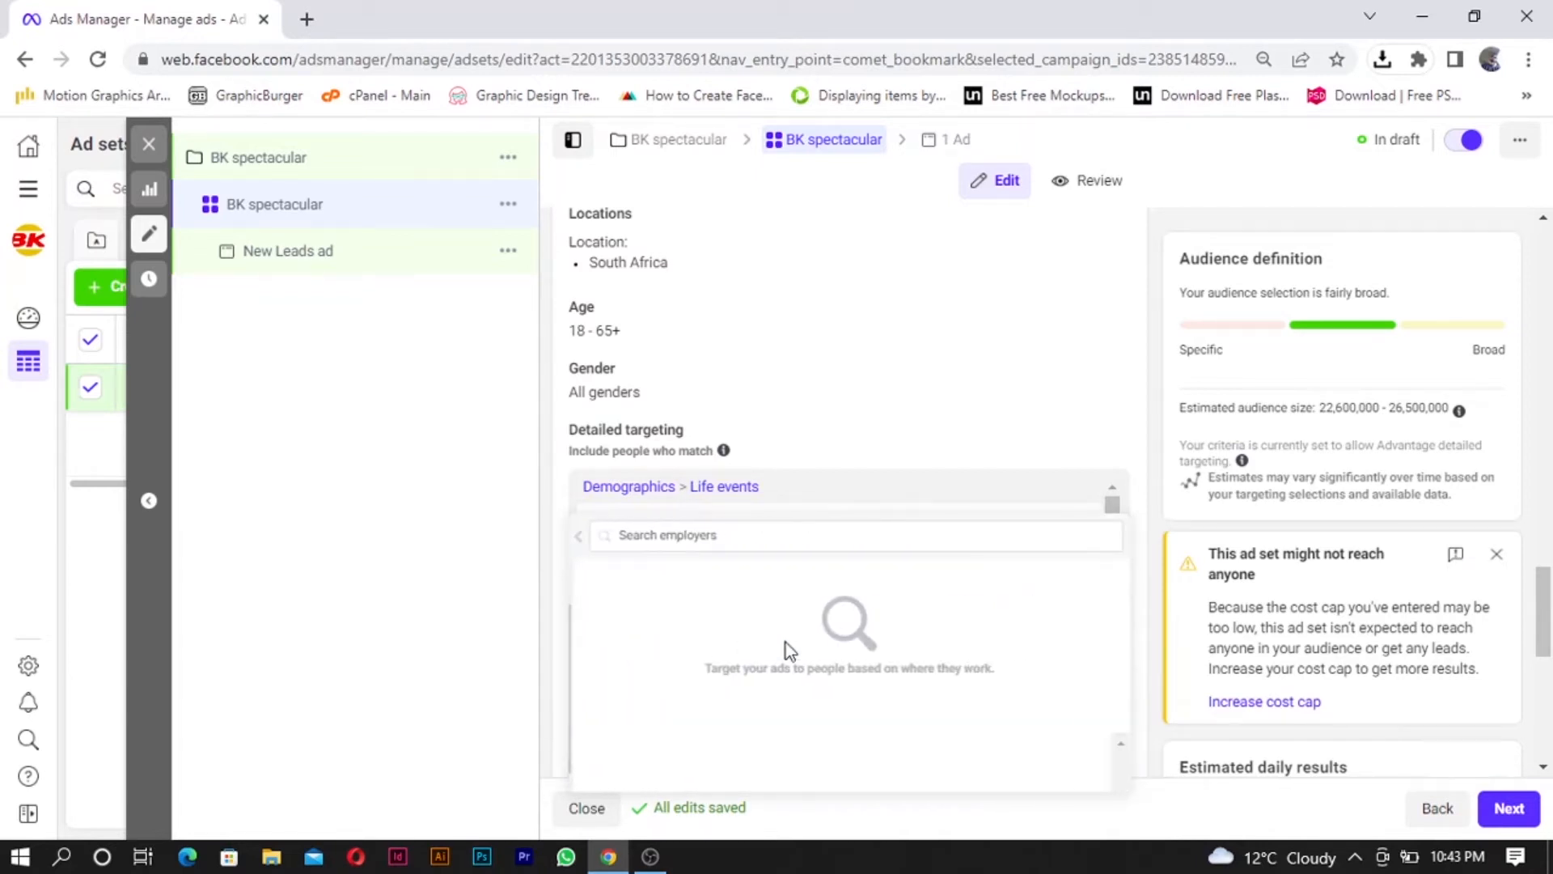
pyautogui.click(734, 538)
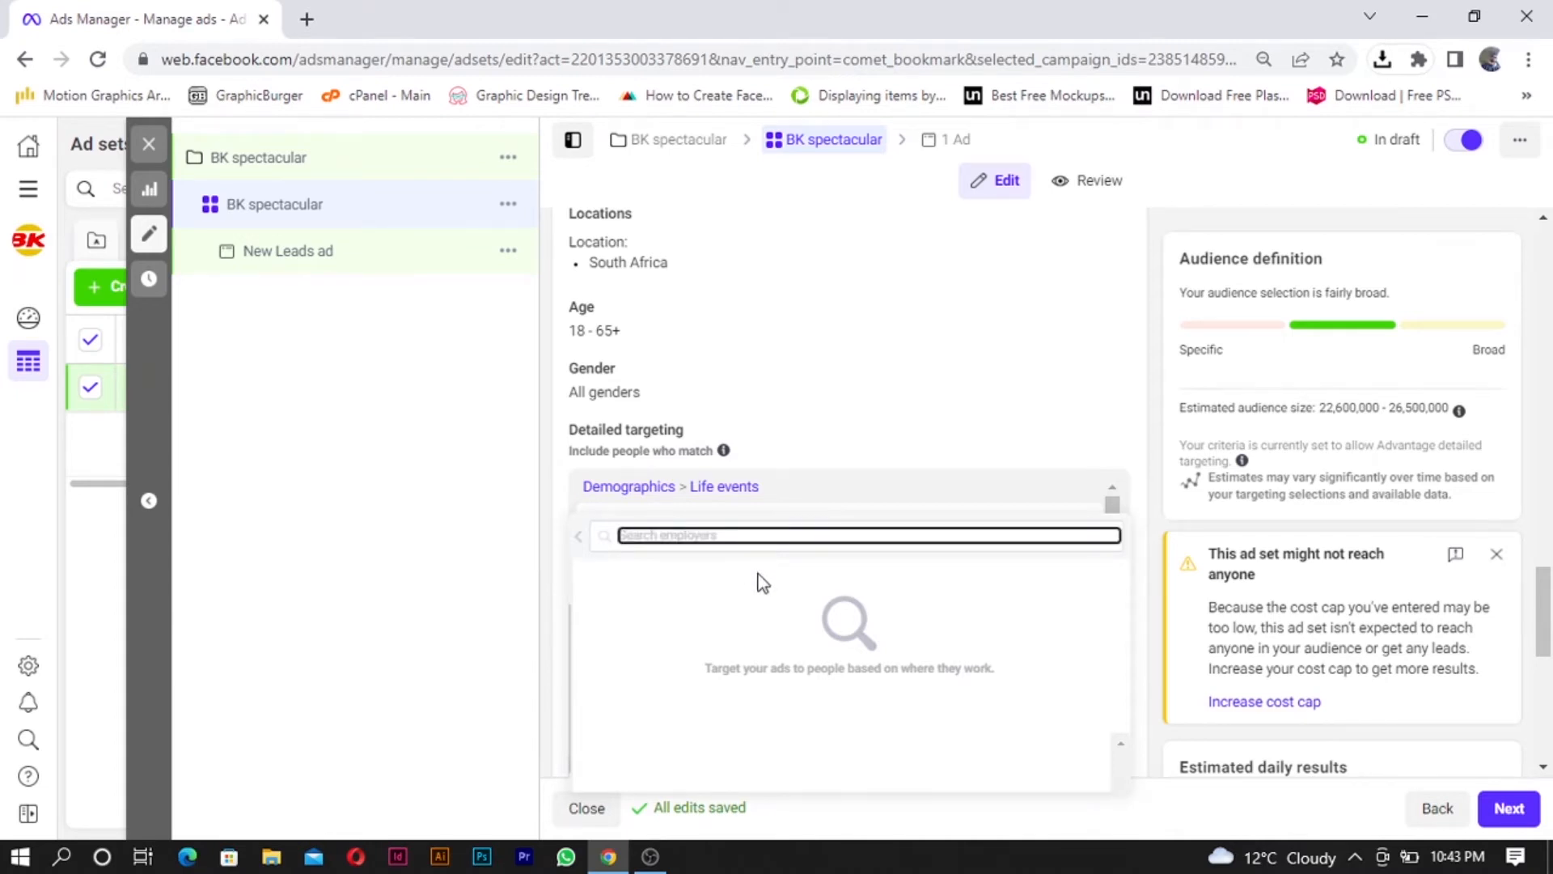
pyautogui.write('bus')
pyautogui.press('BackSpace')
pyautogui.write('corpo')
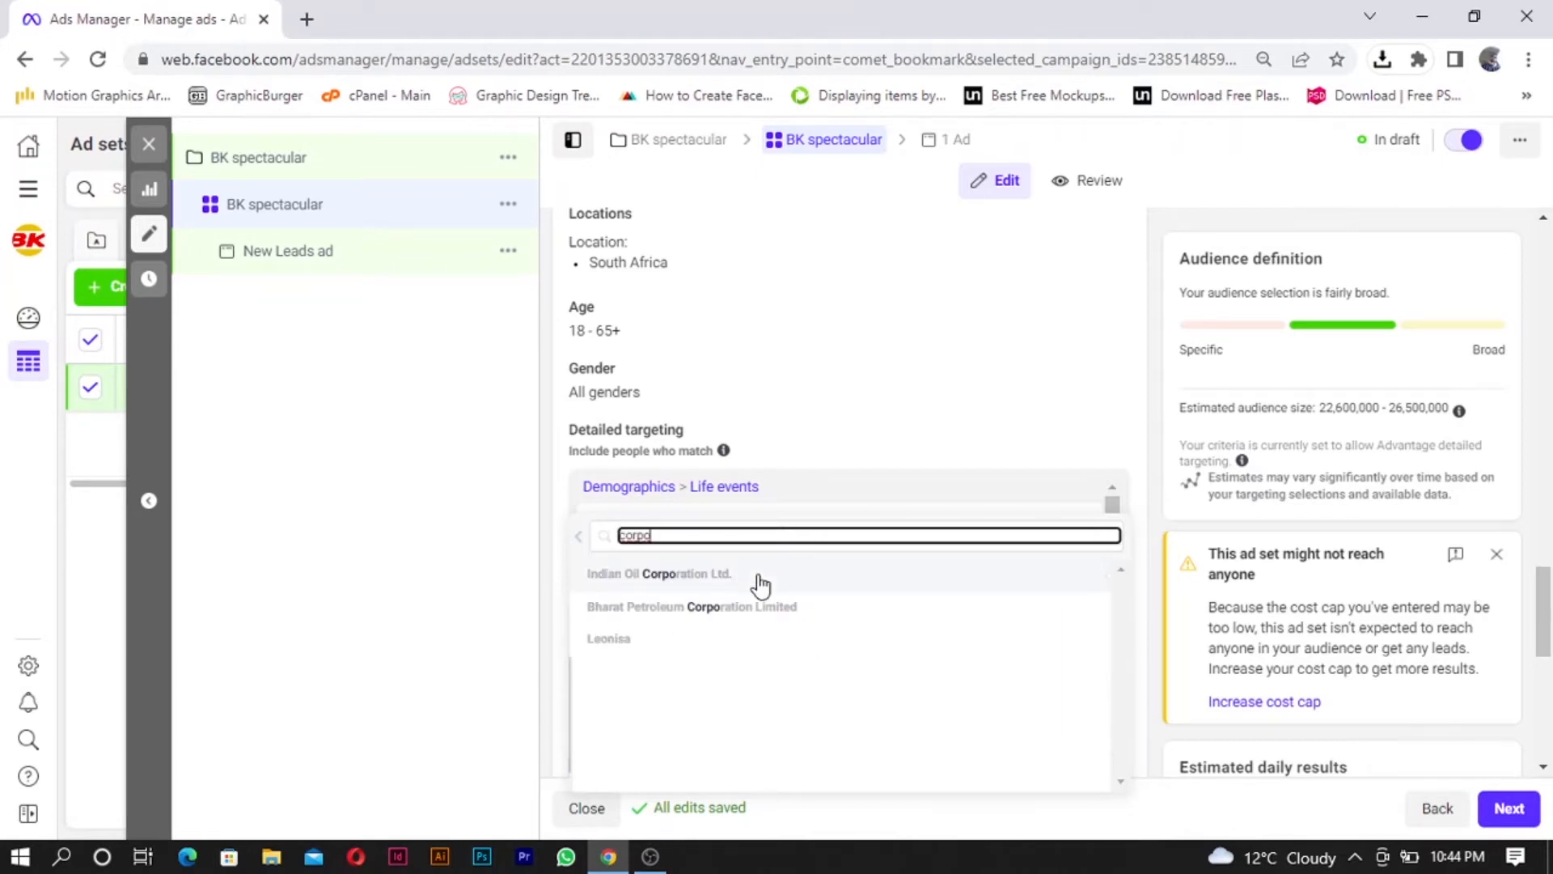
pyautogui.write('rate')
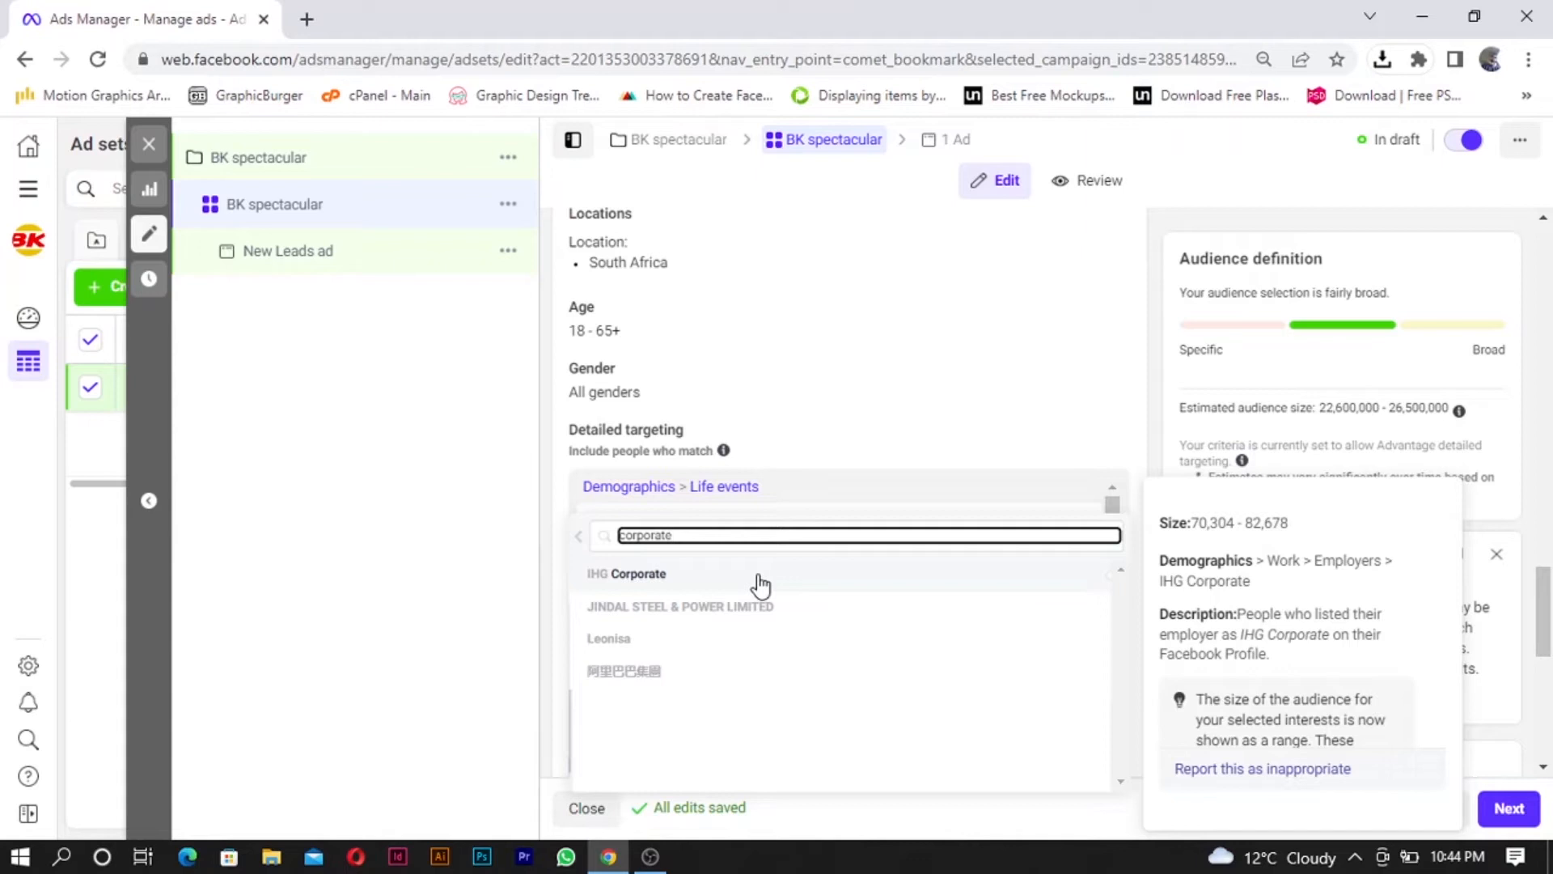
pyautogui.click(760, 581)
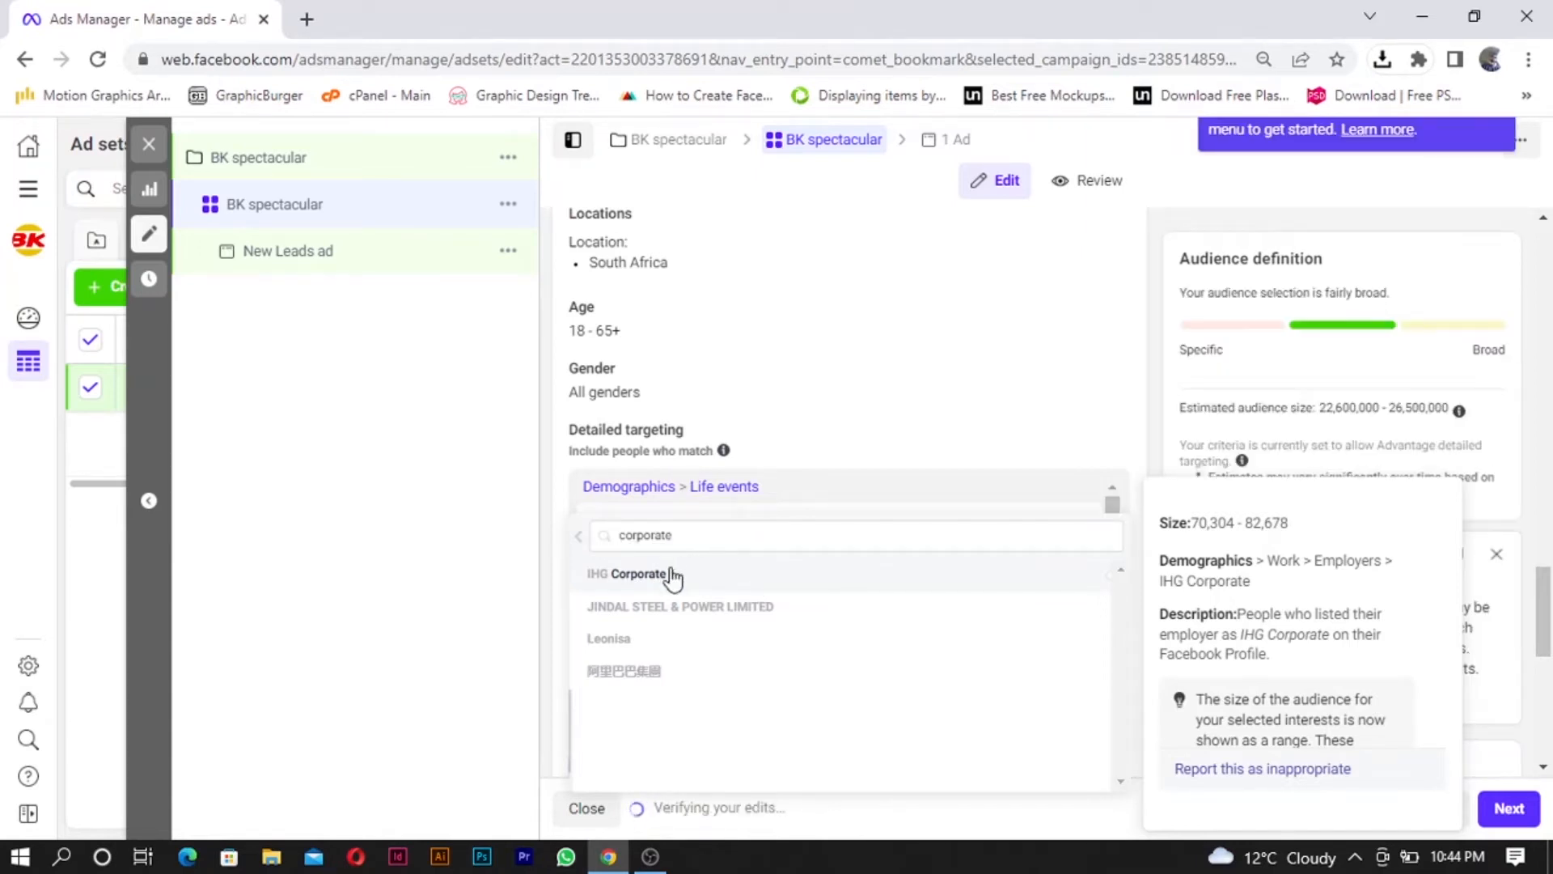
# Step: Leave the employer search and return to the Work group in the Demographics targeting list
pyautogui.click(709, 534)
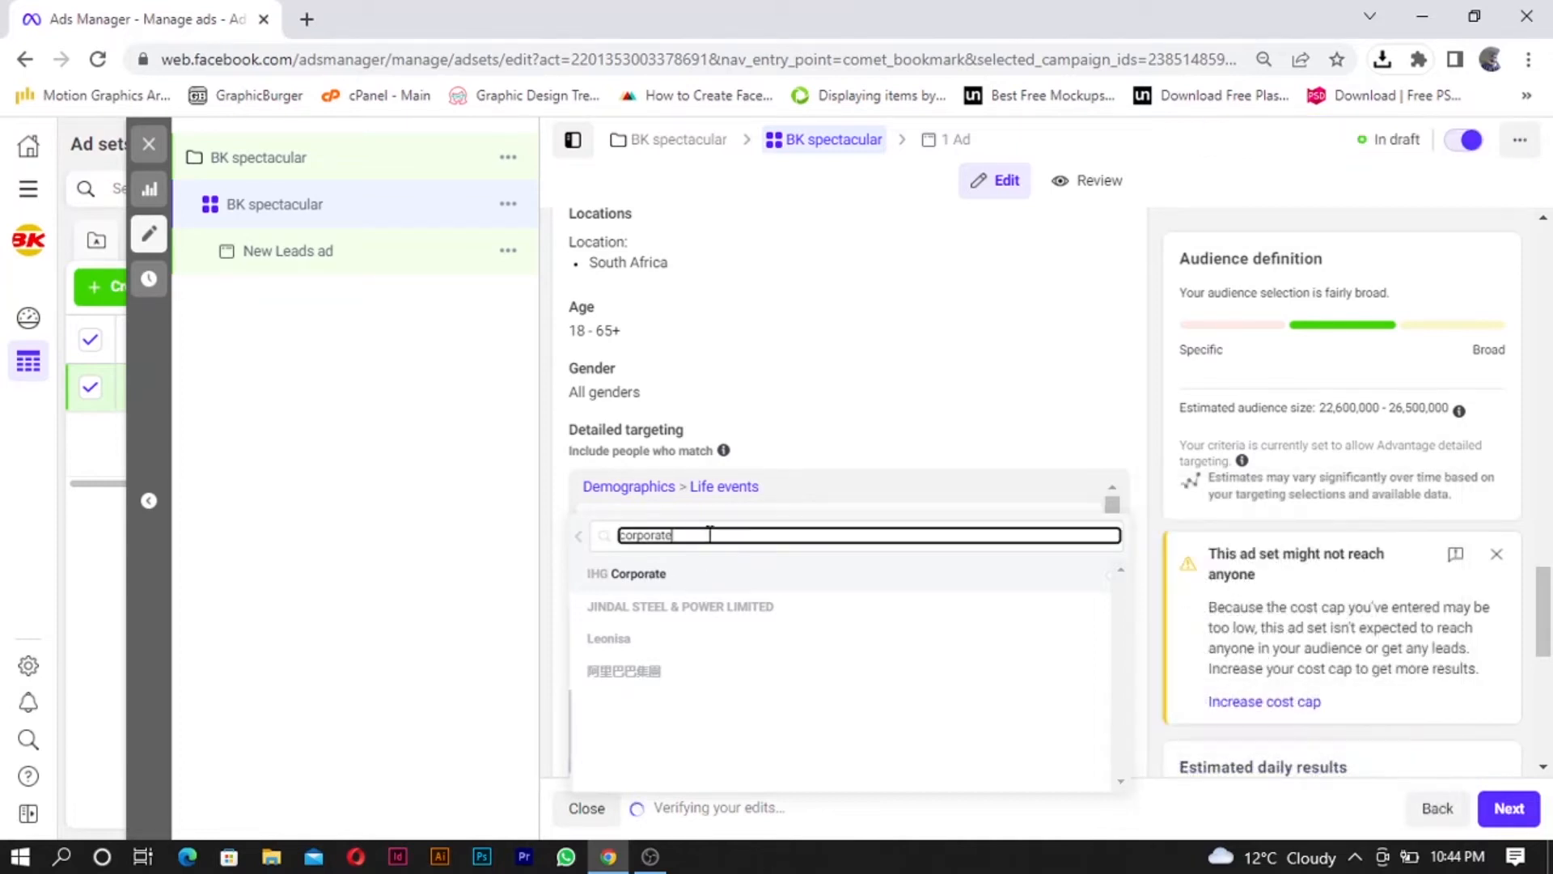
pyautogui.moveTo(704, 537); pyautogui.dragTo(542, 531)
pyautogui.scroll(-2, 725, 640)
pyautogui.scroll(2, 798, 613)
pyautogui.moveTo(944, 604)
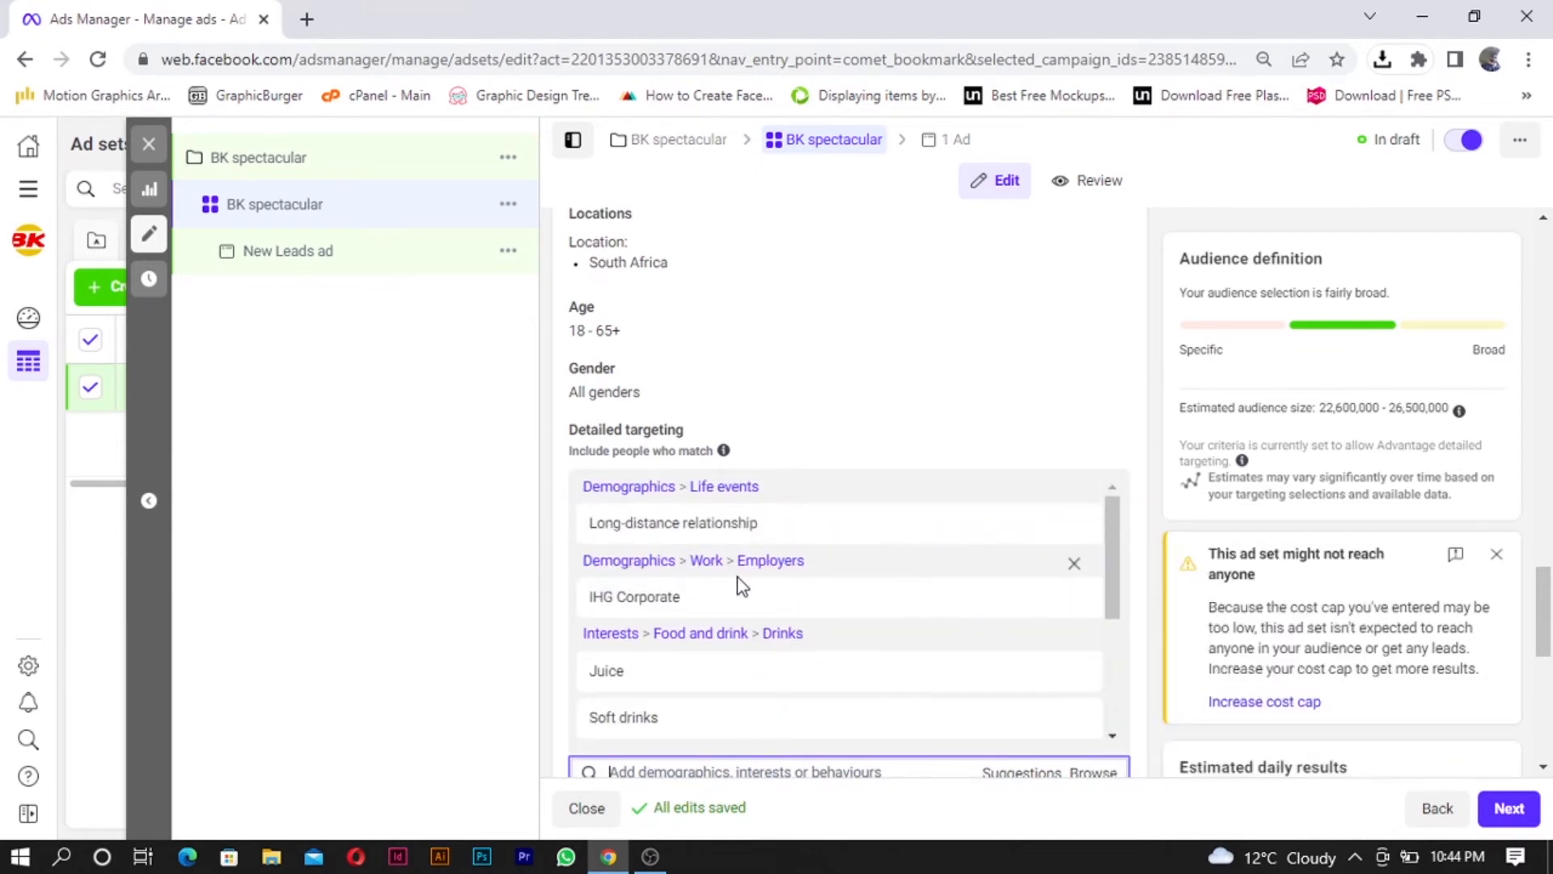
pyautogui.click(759, 571)
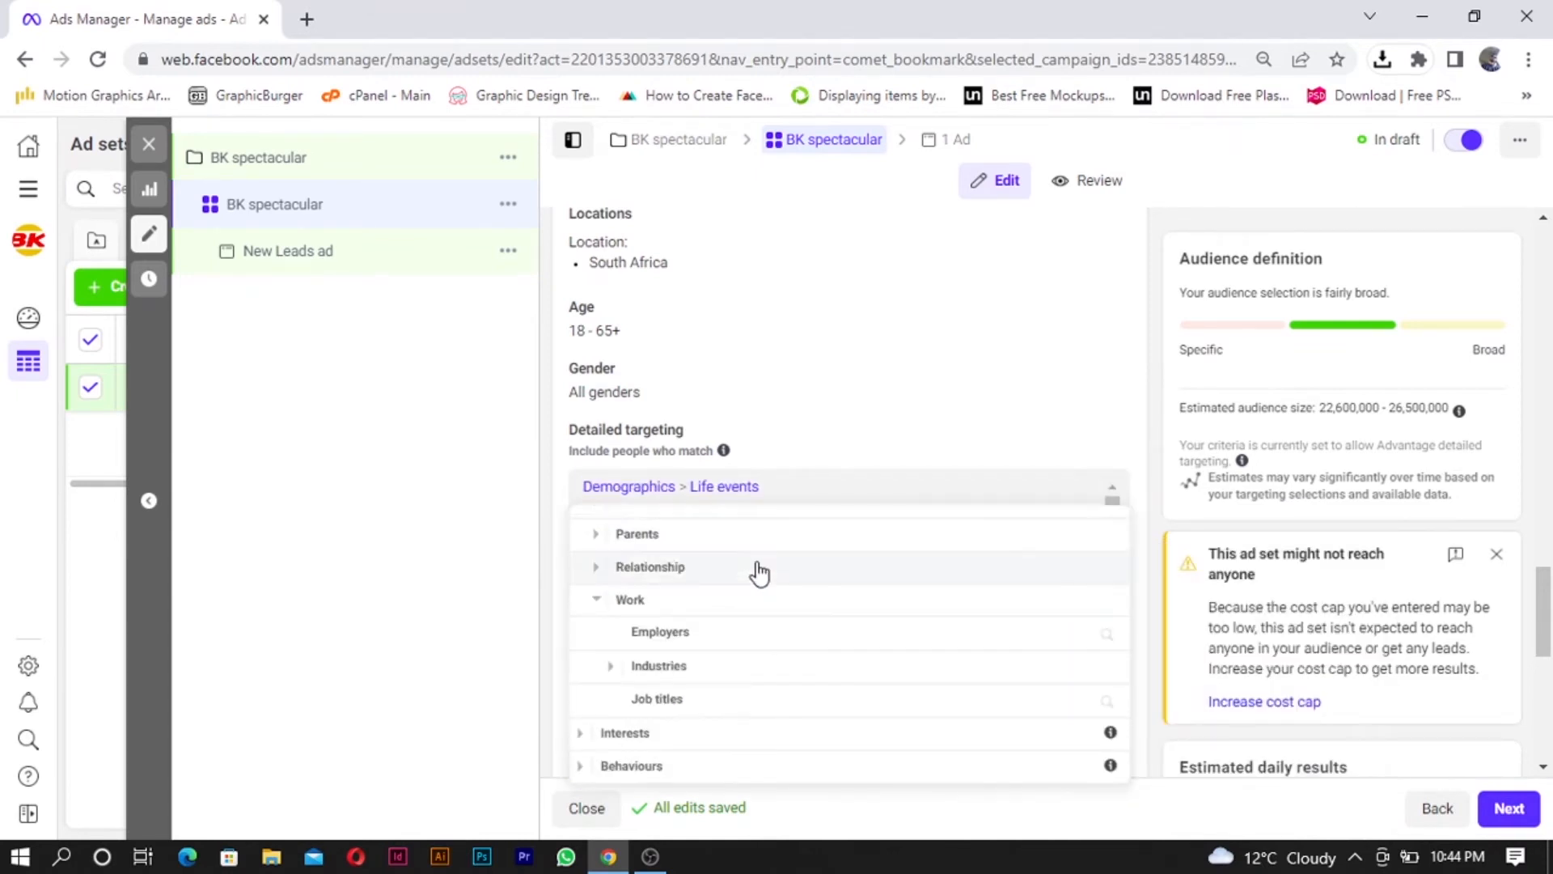
pyautogui.scroll(2, 721, 648)
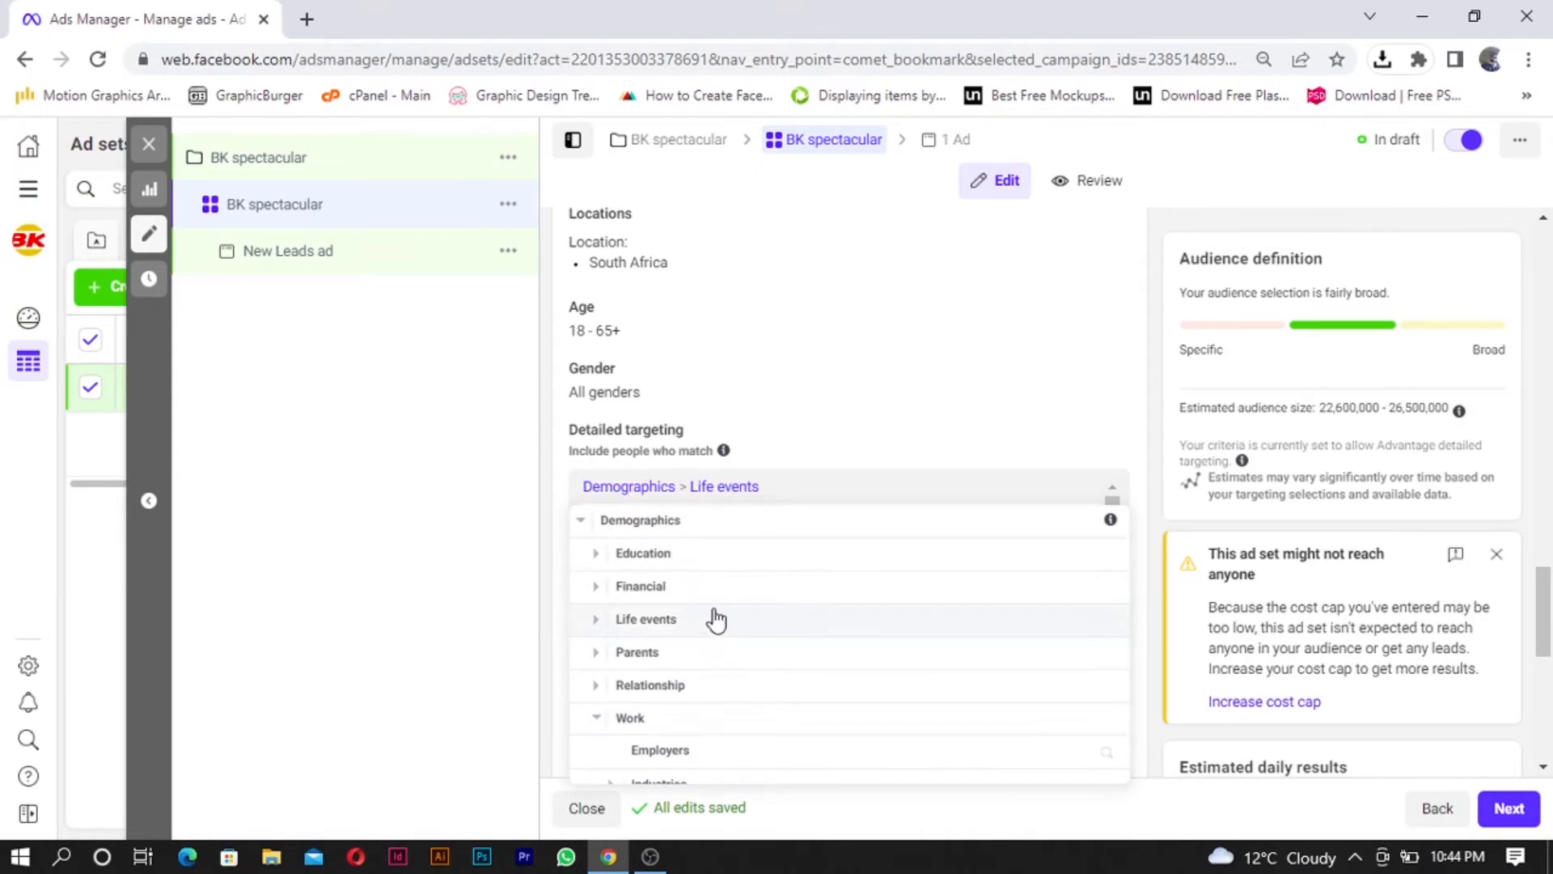
pyautogui.click(598, 525)
pyautogui.moveTo(642, 550)
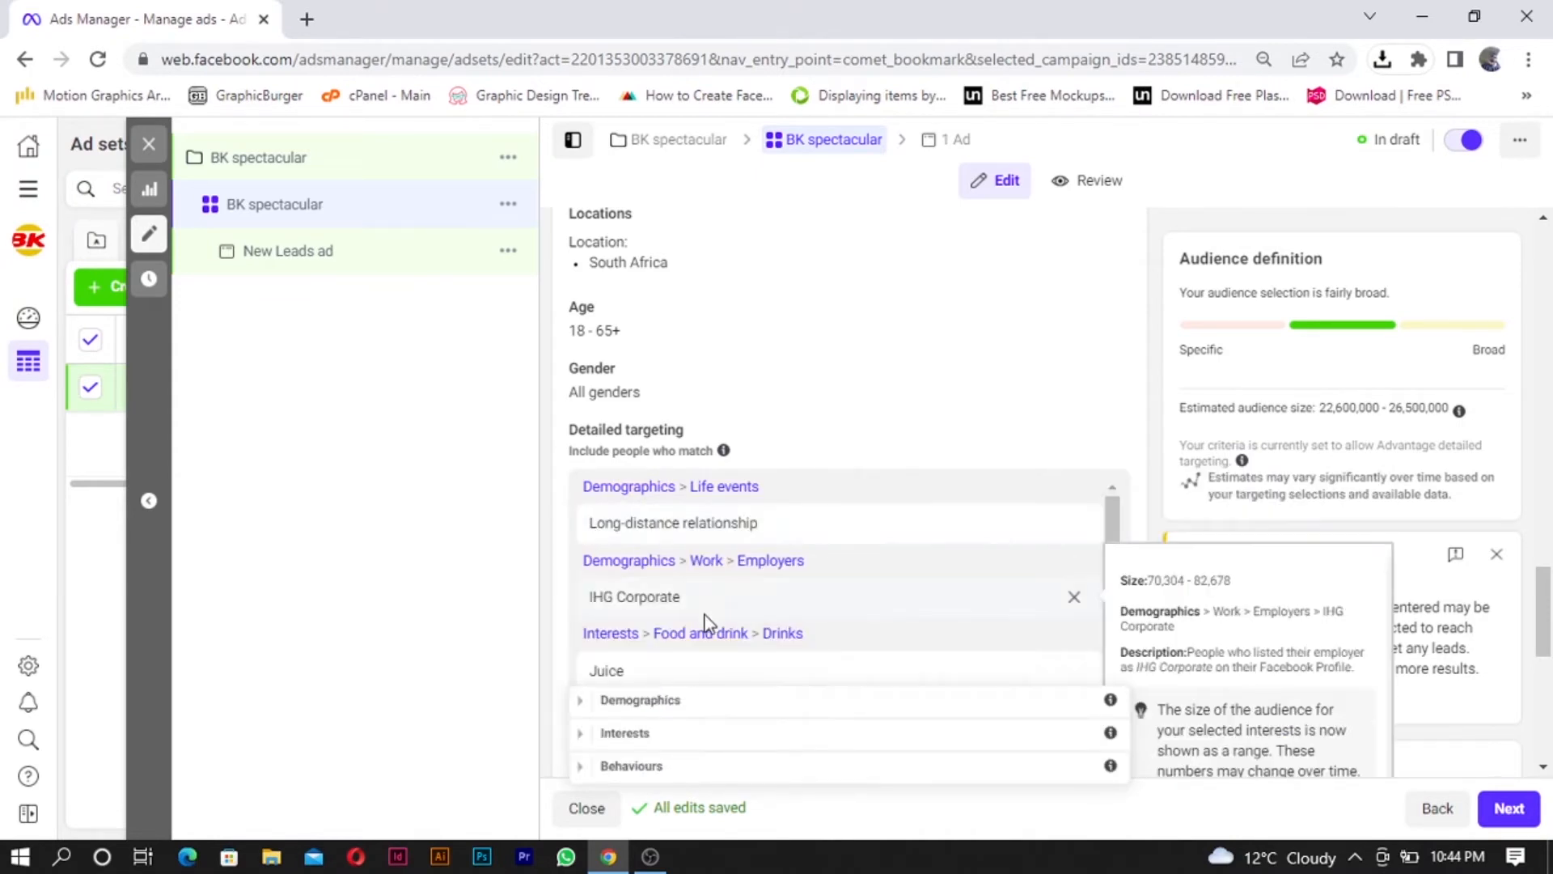
pyautogui.click(757, 561)
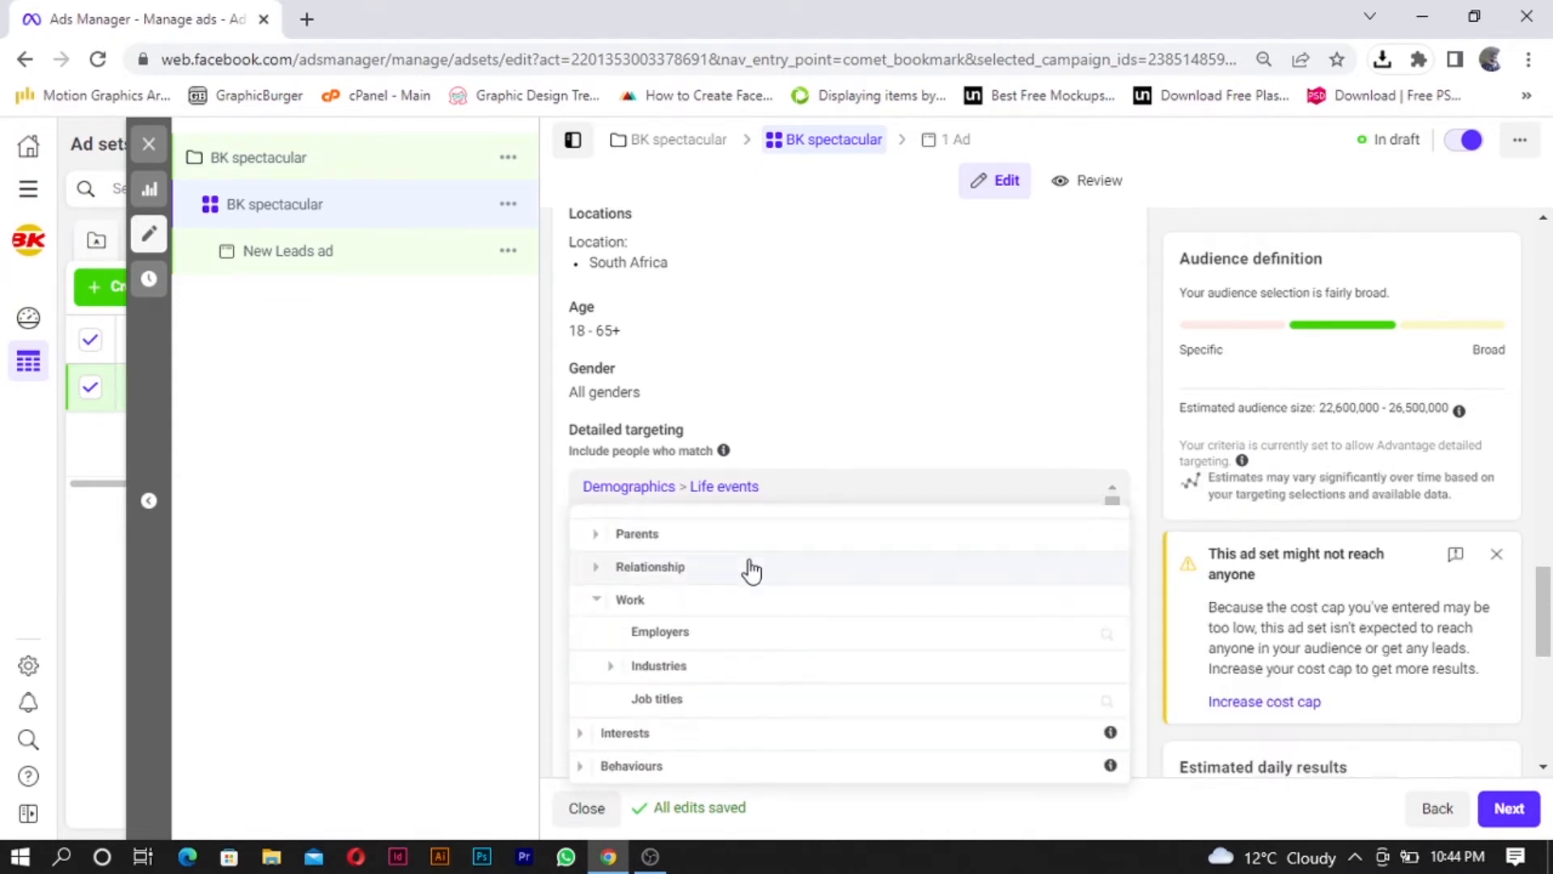
# Step: Search the Work job titles for "retailer", add E-Commerce Retailer to the targeting and leave the job title search
pyautogui.click(635, 697)
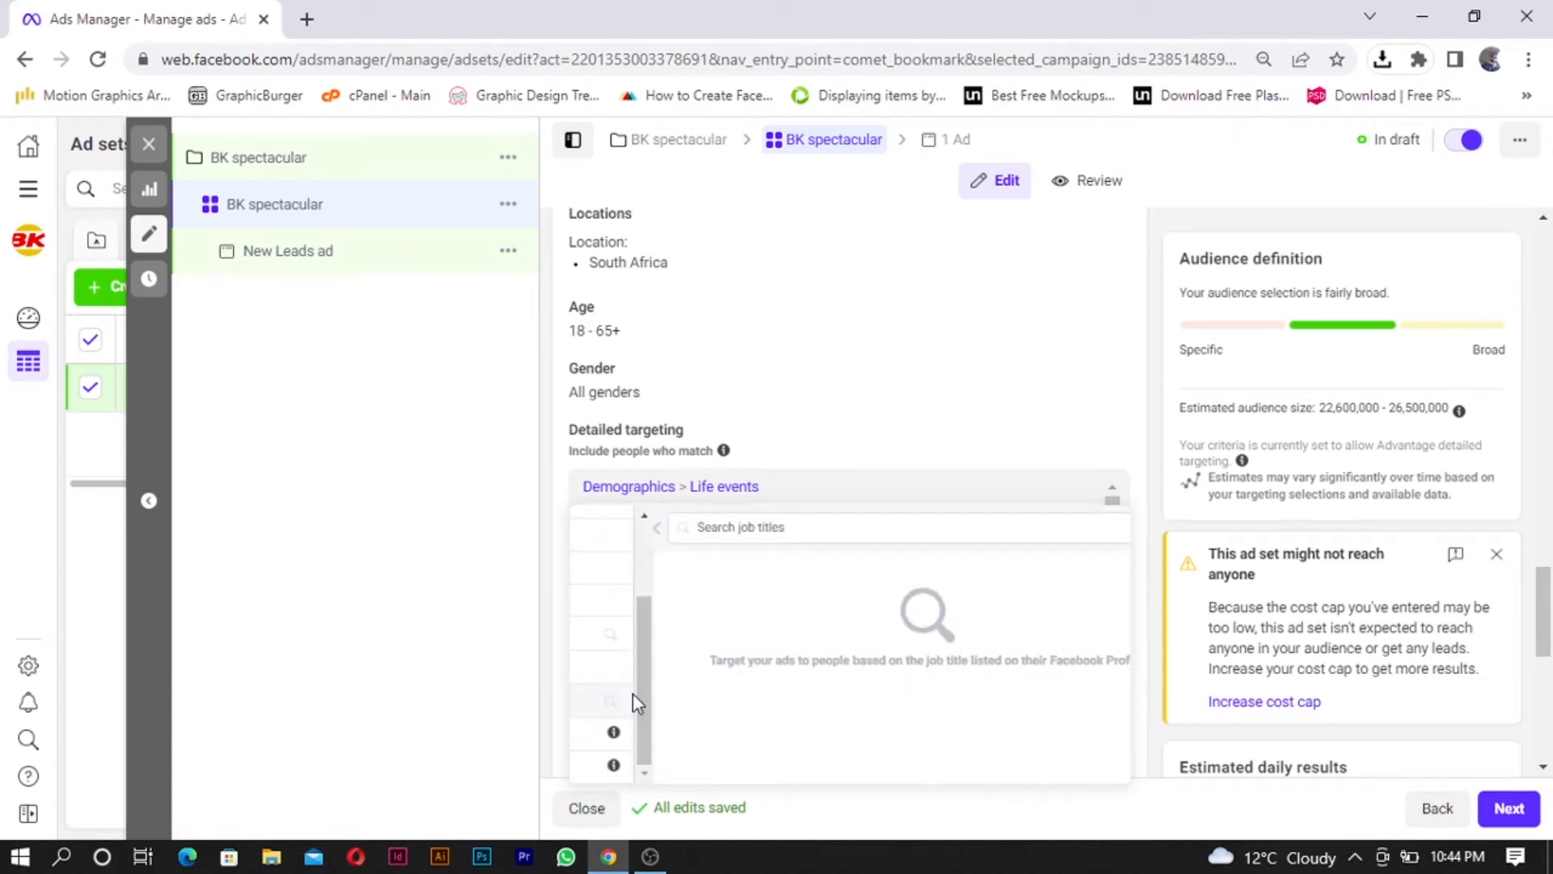
pyautogui.click(707, 526)
pyautogui.write('i')
pyautogui.write('etailer')
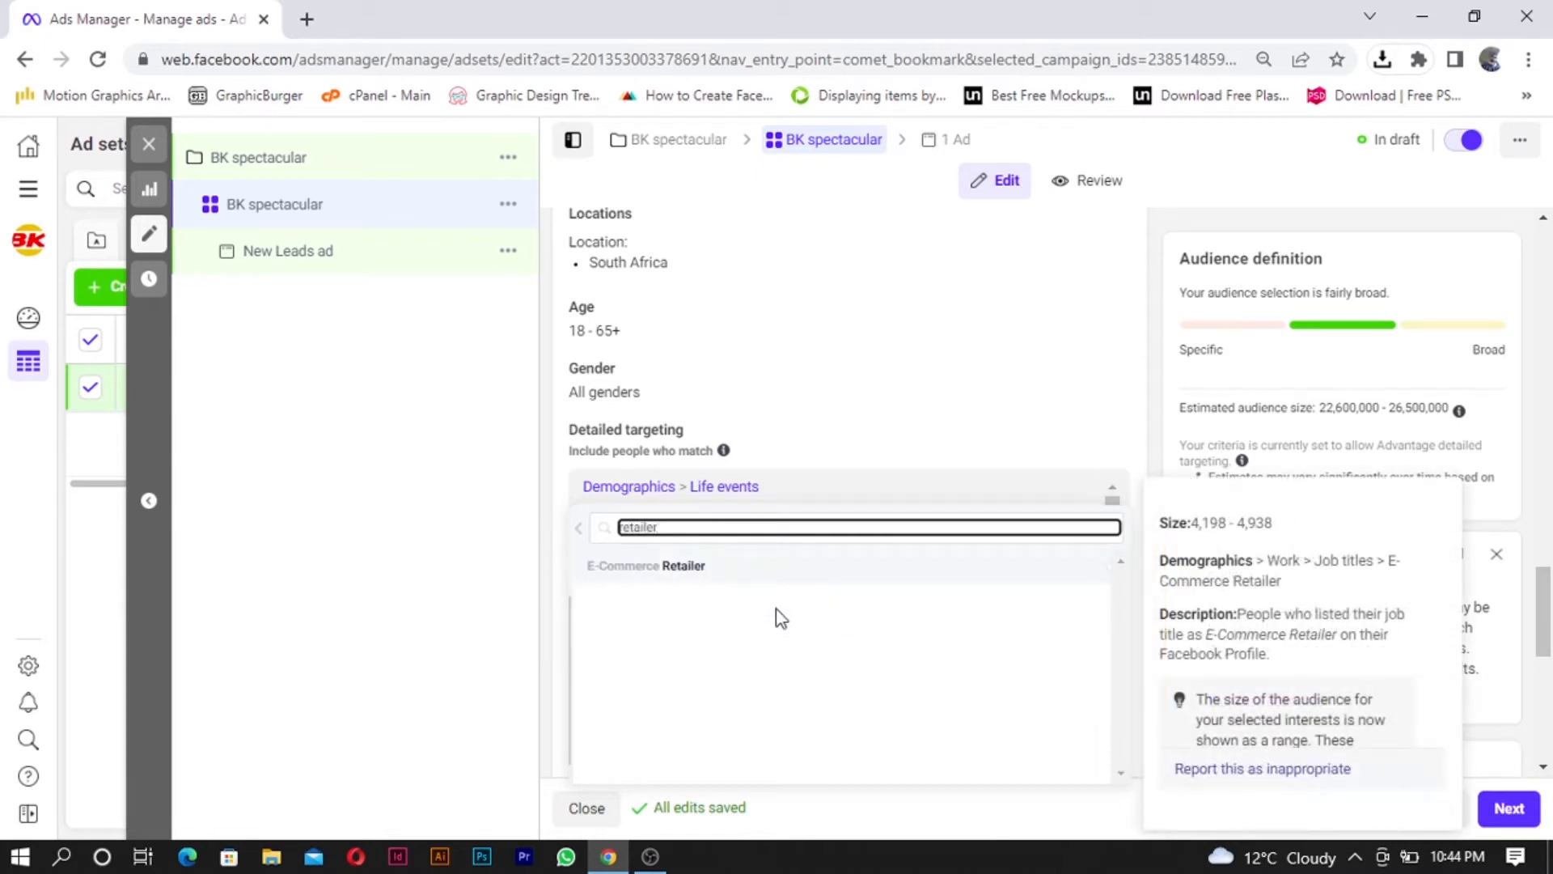
pyautogui.click(775, 567)
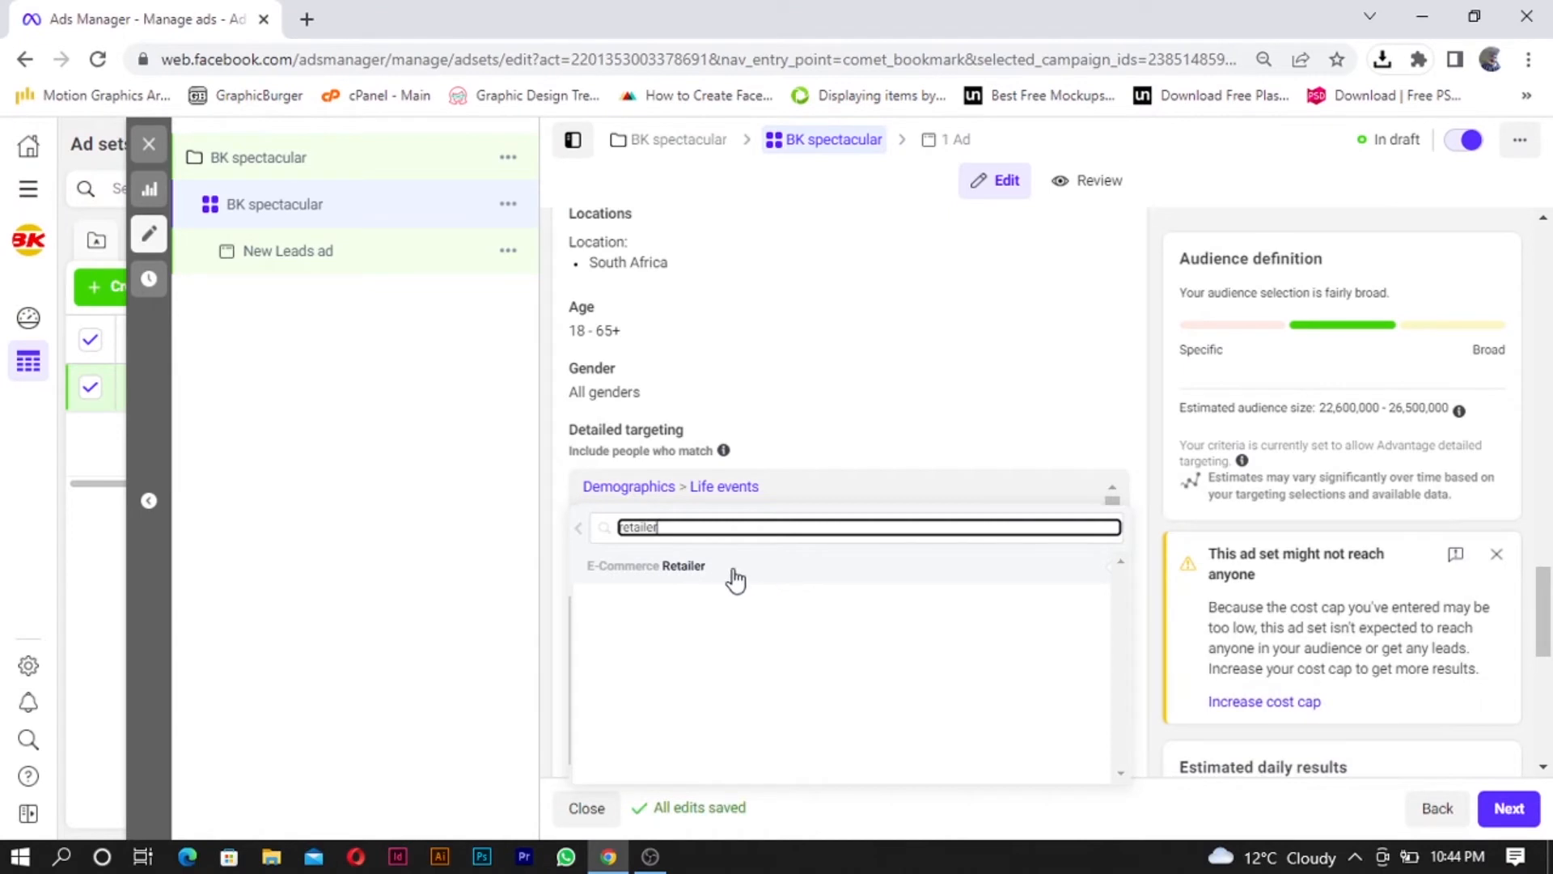
pyautogui.moveTo(1031, 606)
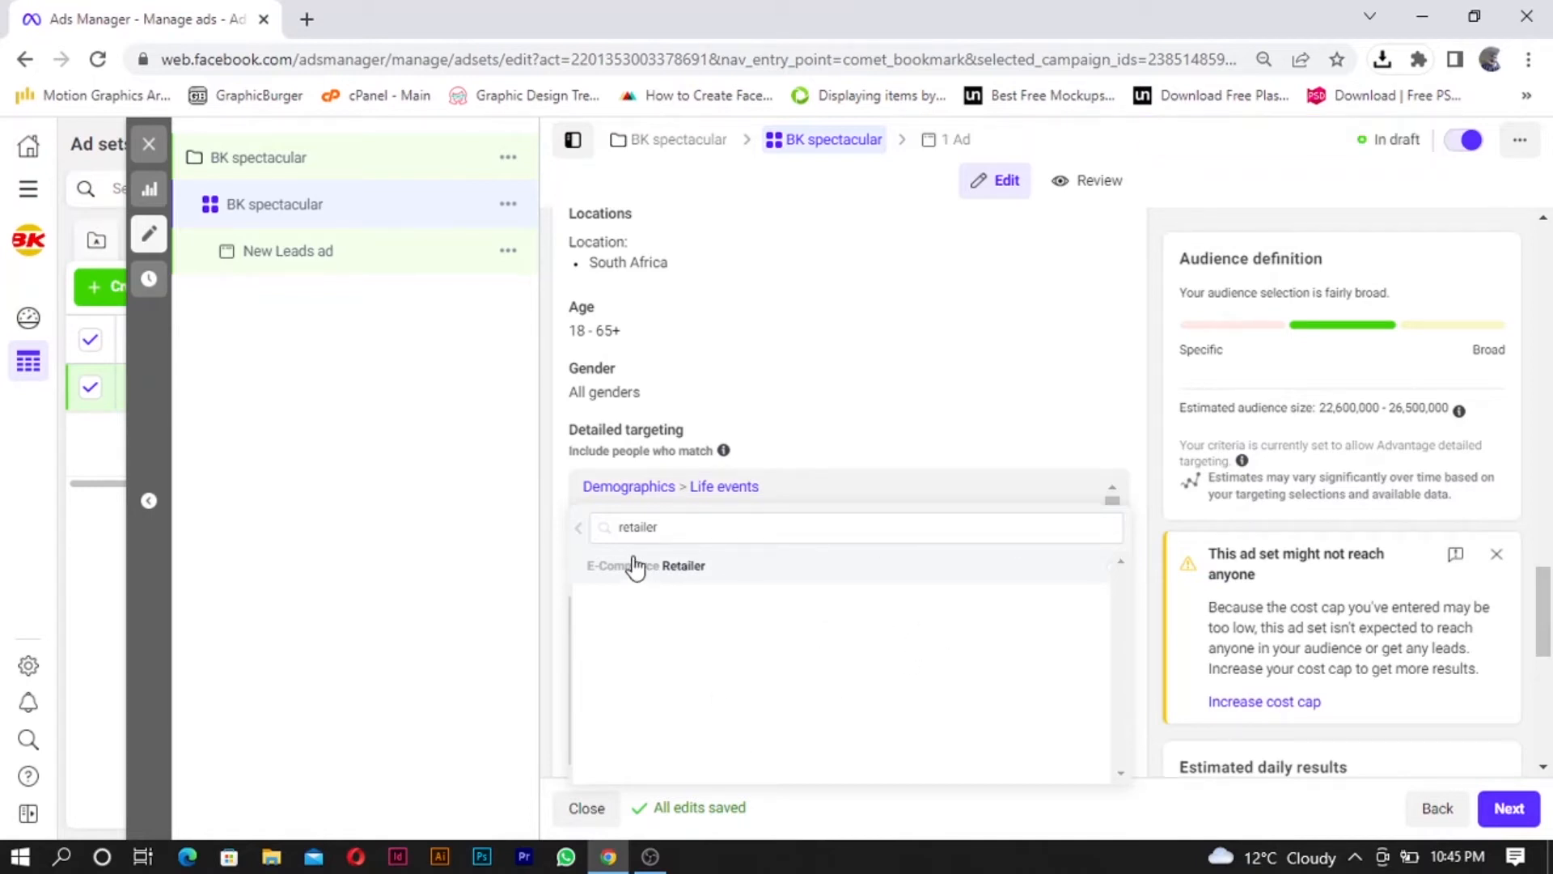
pyautogui.click(580, 534)
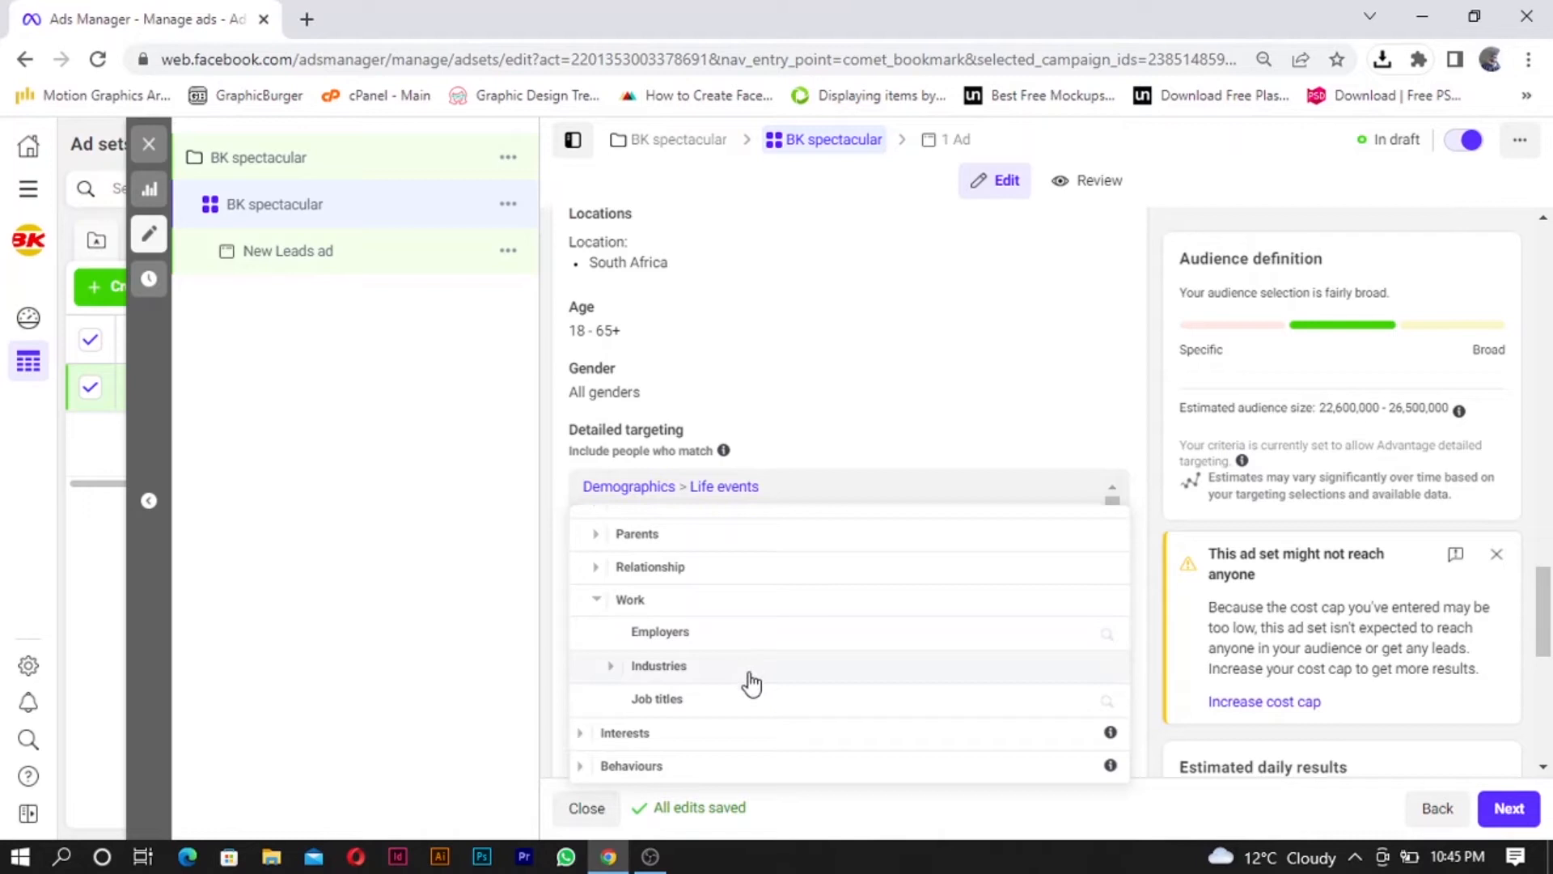
# Step: Collapse the Work group and expand the Behaviours category of the detailed targeting
pyautogui.scroll(1, 764, 676)
pyautogui.scroll(-1, 765, 676)
pyautogui.click(603, 602)
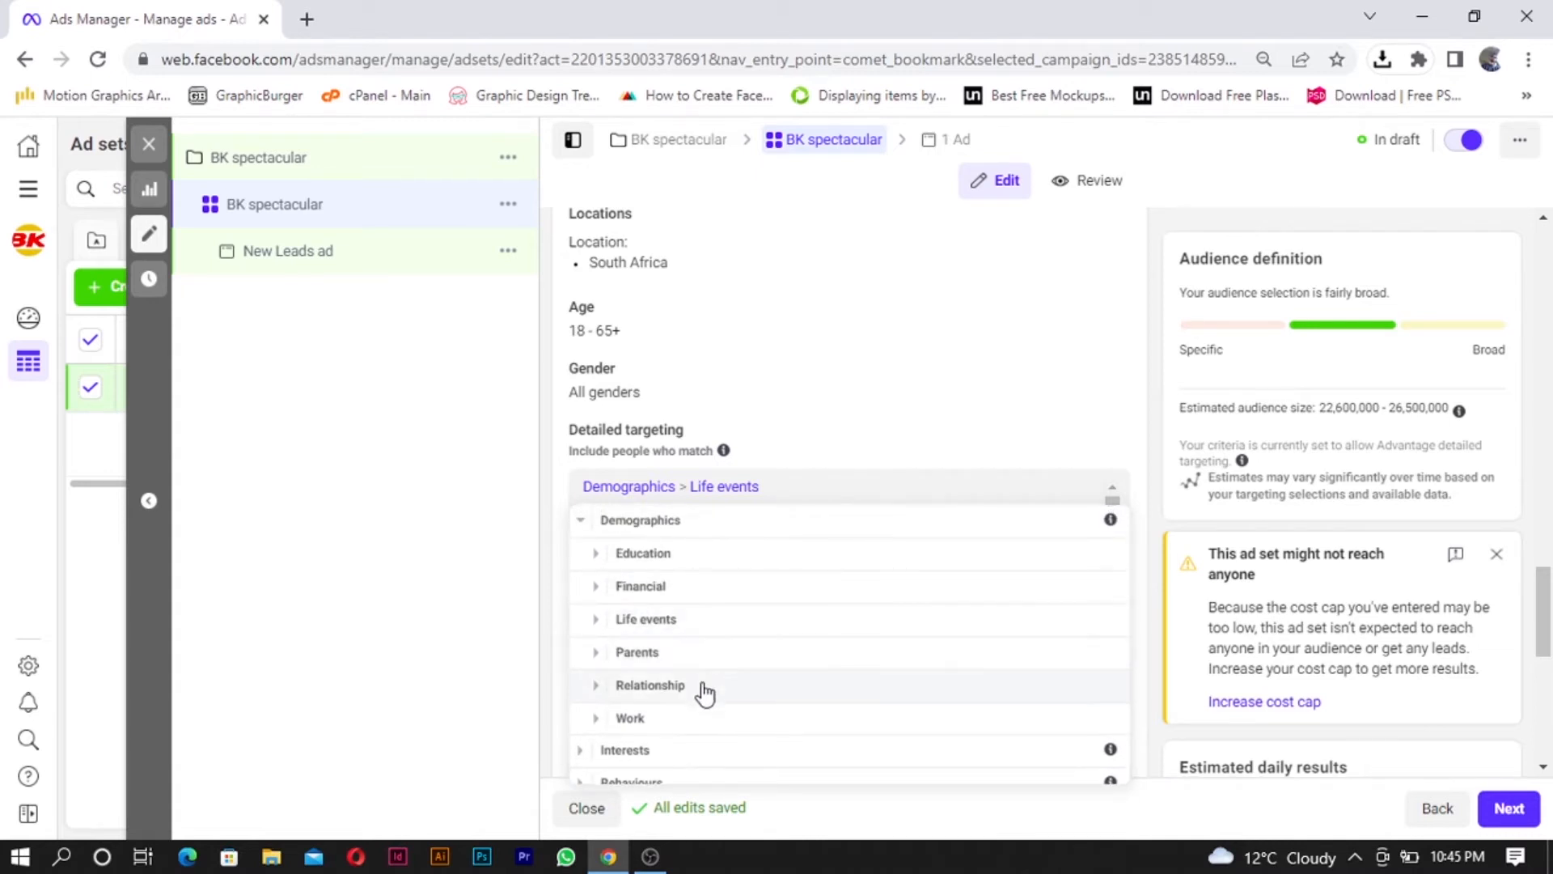
pyautogui.scroll(-1, 702, 694)
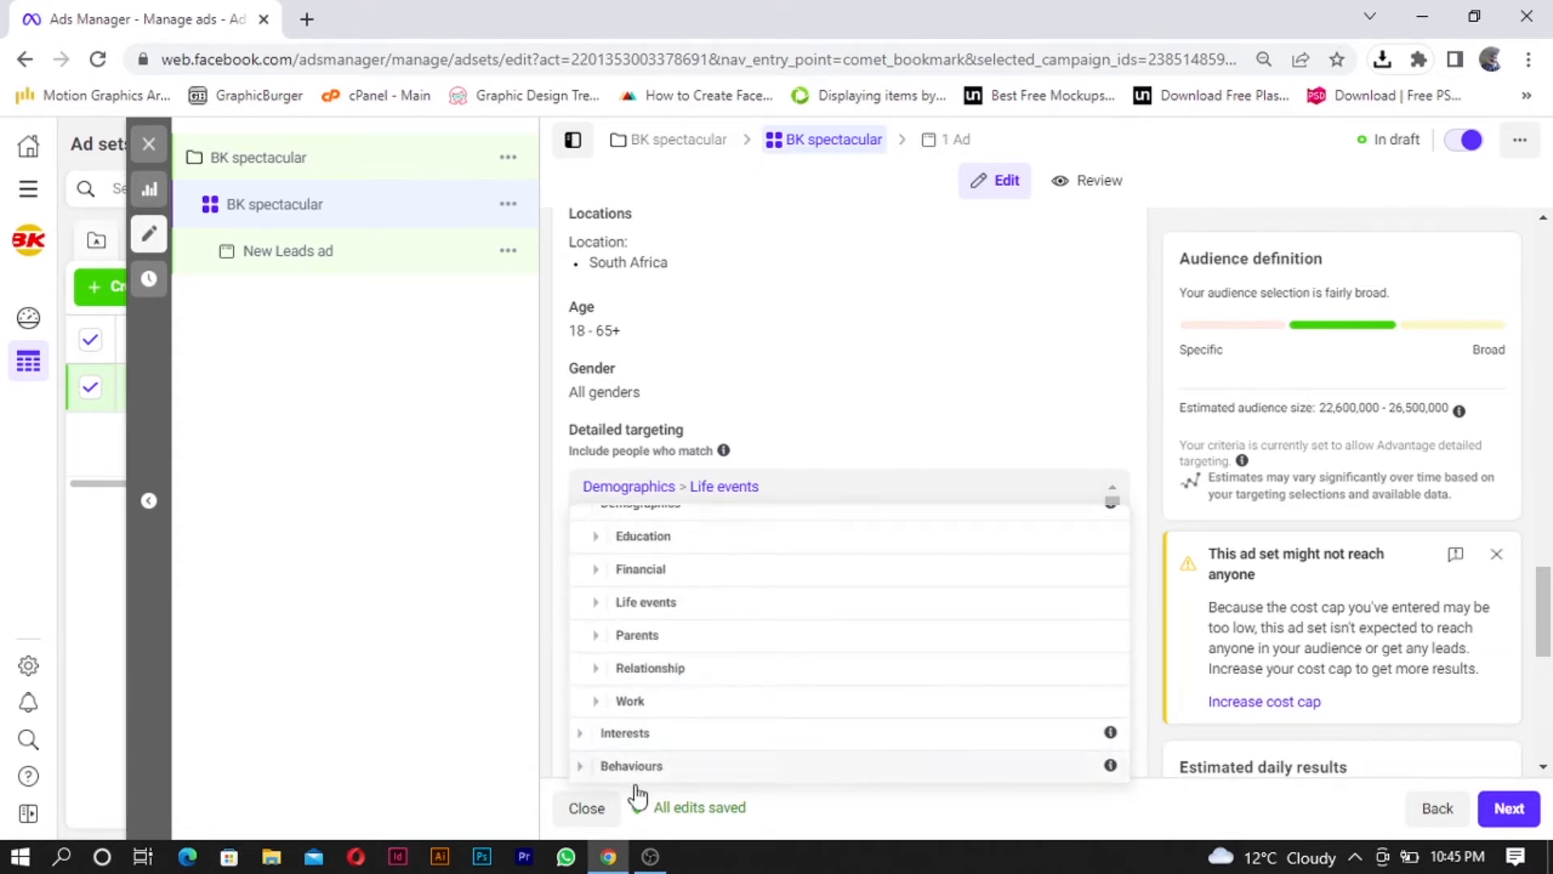
pyautogui.click(580, 768)
pyautogui.scroll(-1, 720, 663)
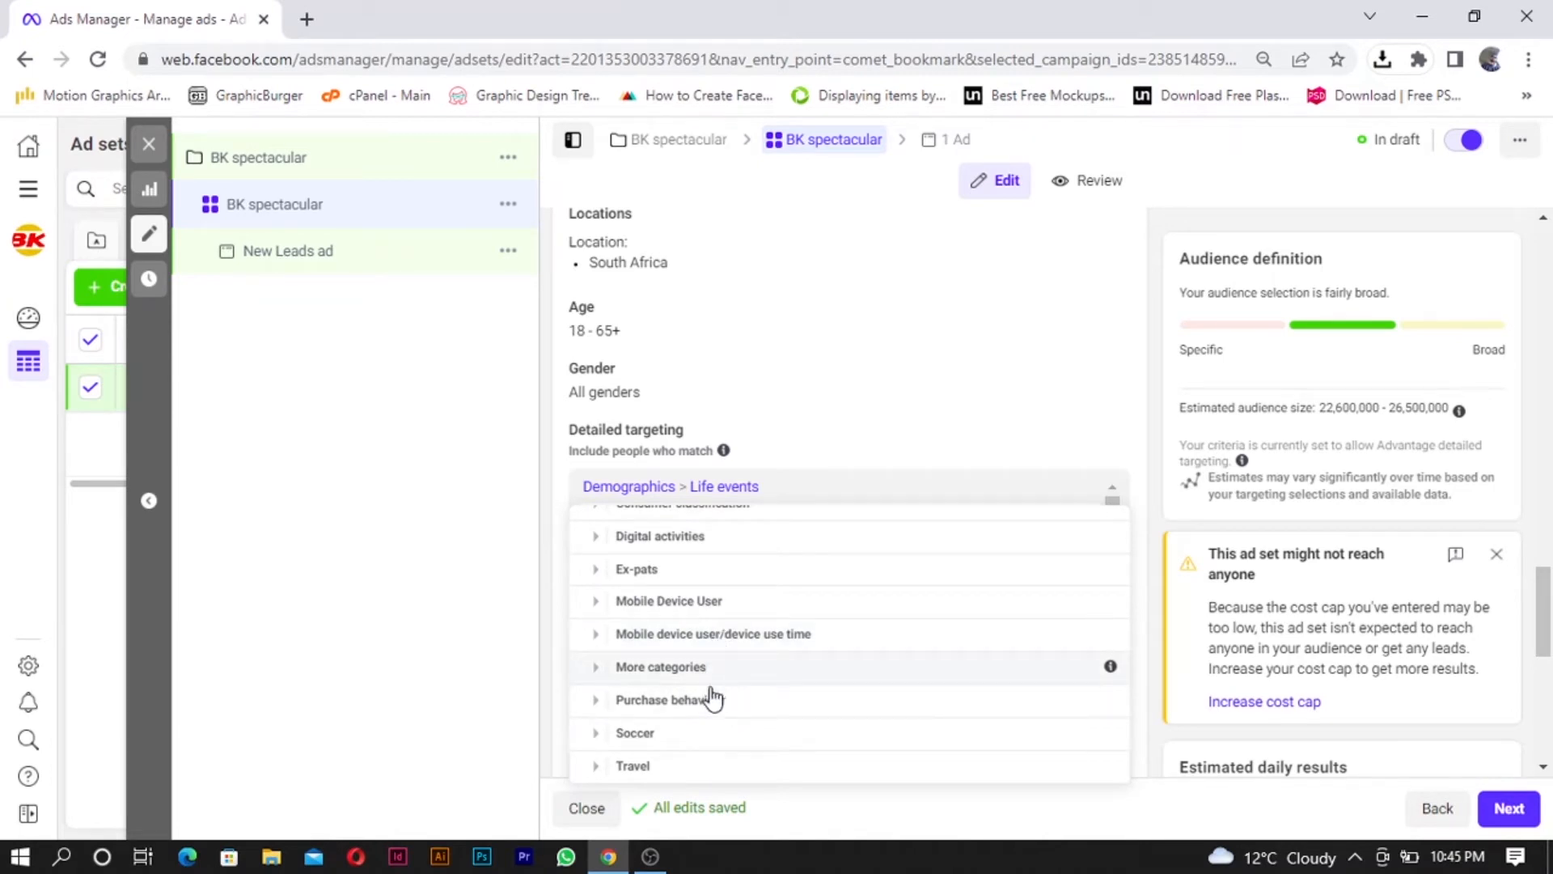
pyautogui.click(595, 671)
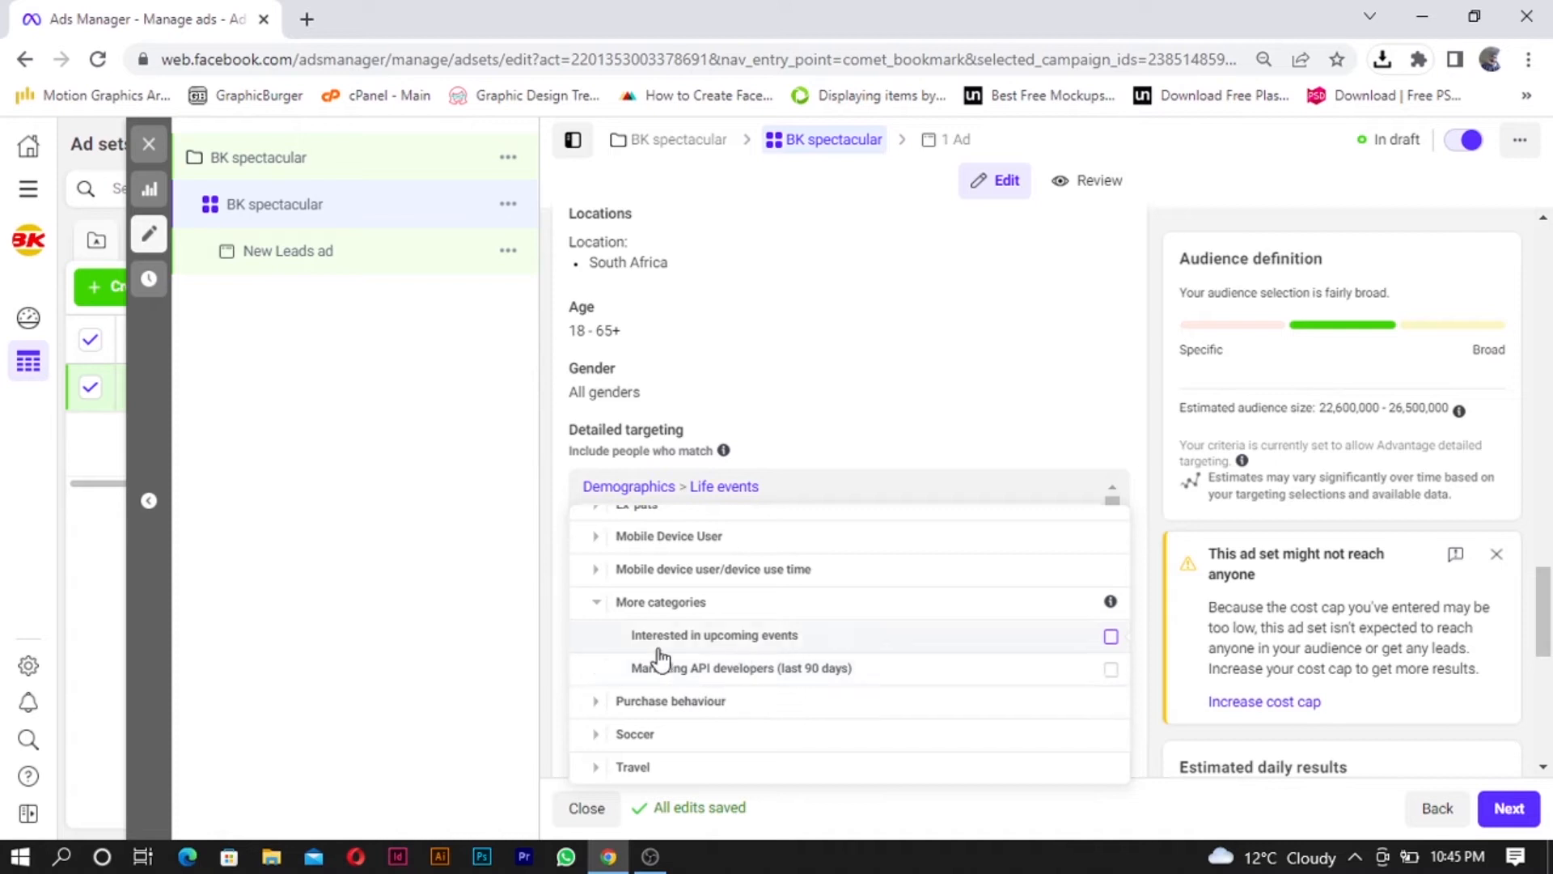
pyautogui.click(597, 602)
# Step: Add "People in Turkey who prefer high-value goods" from the Consumer classification behaviours and collapse the Turkey group
pyautogui.scroll(1, 597, 603)
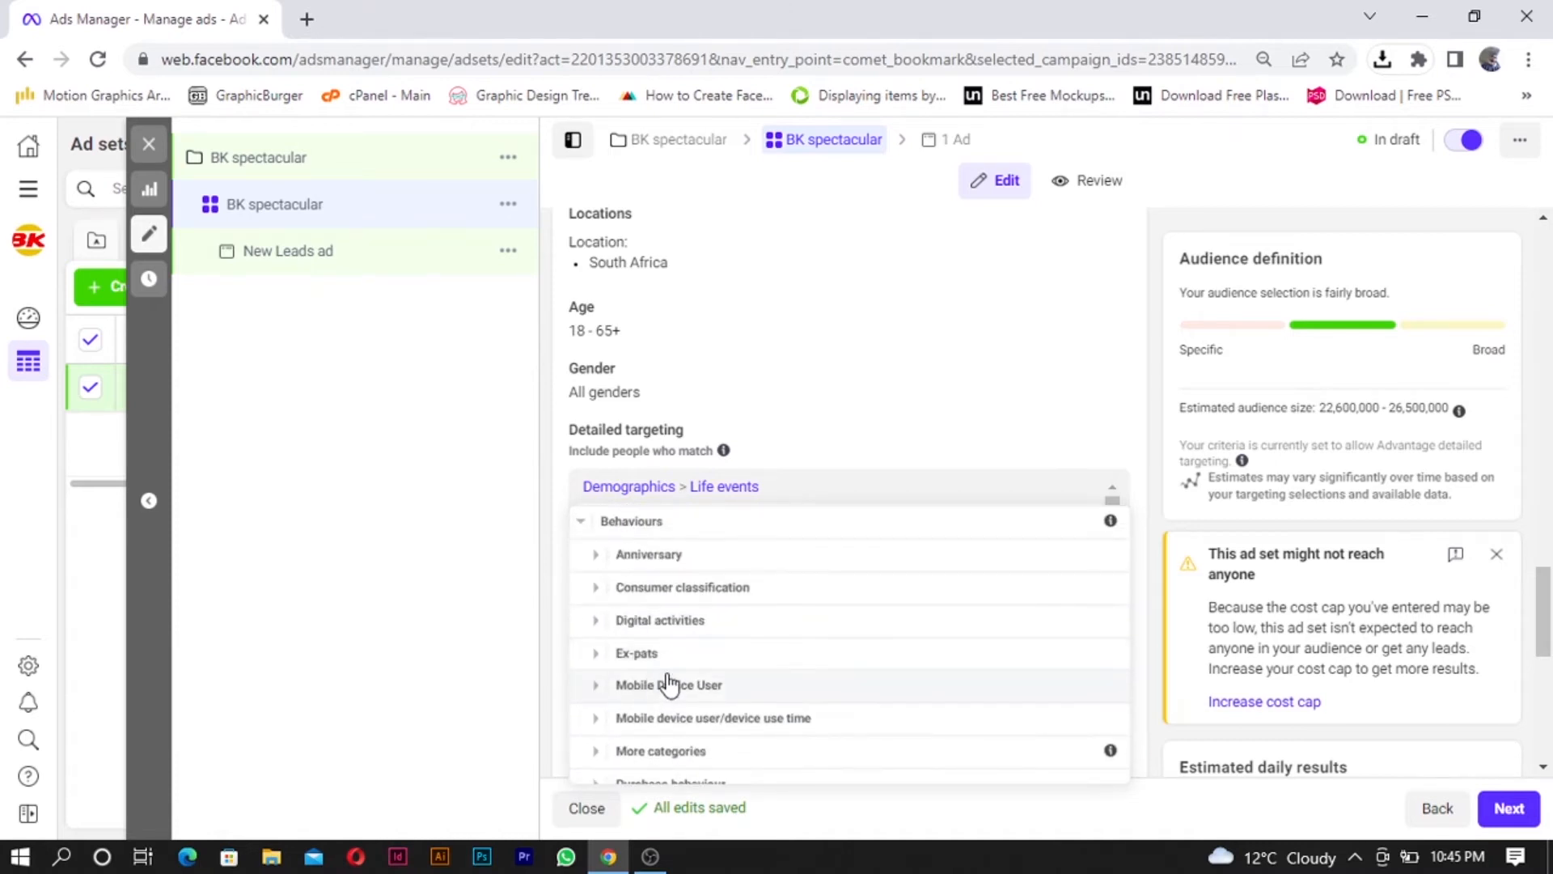
pyautogui.scroll(1, 695, 635)
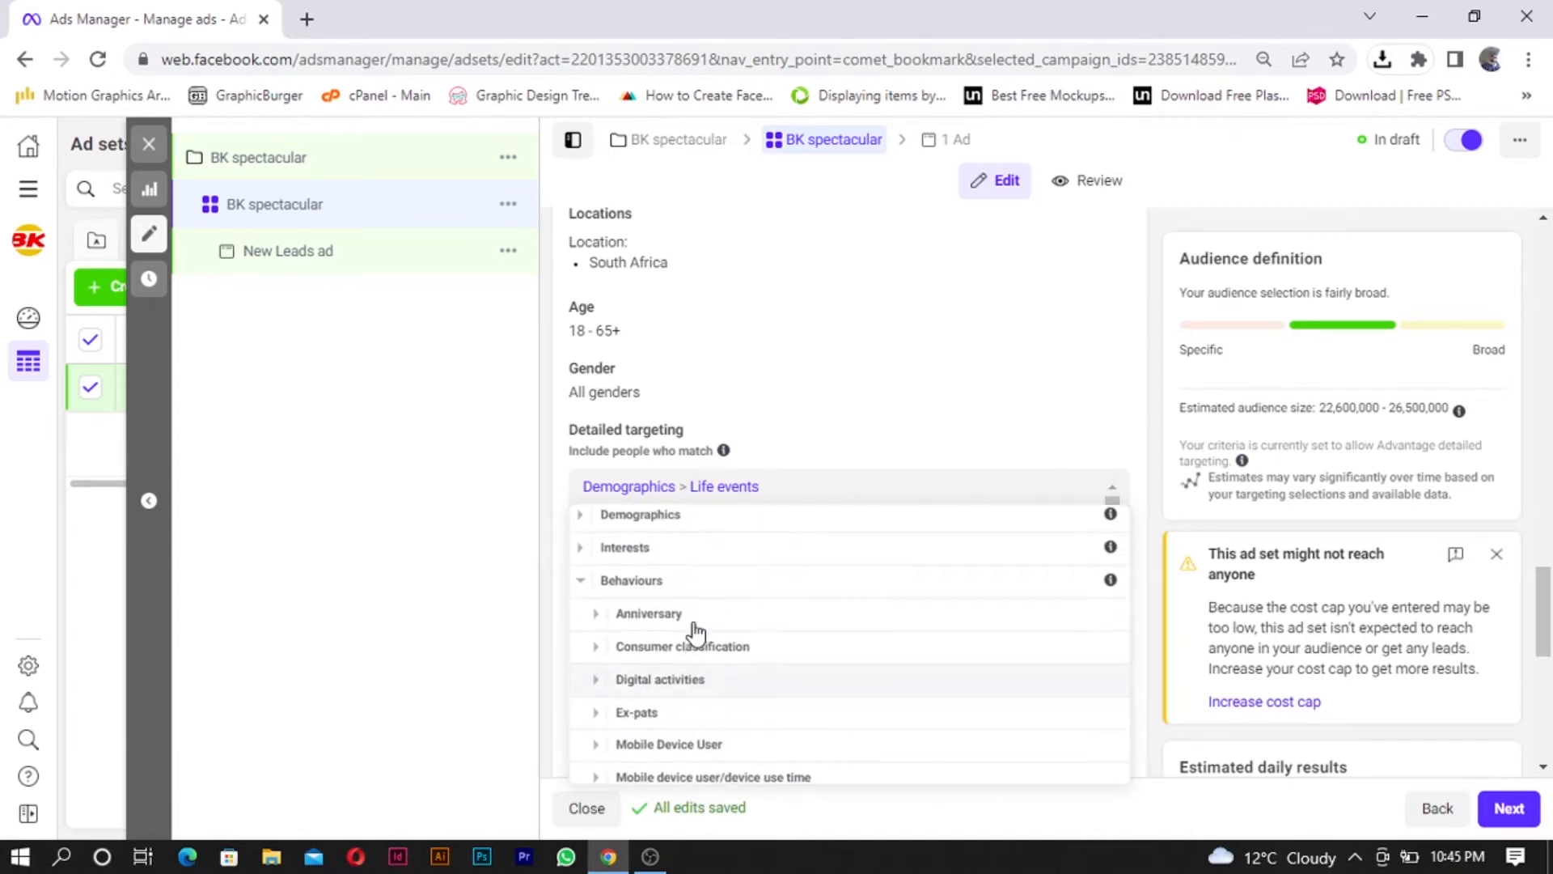
pyautogui.click(599, 654)
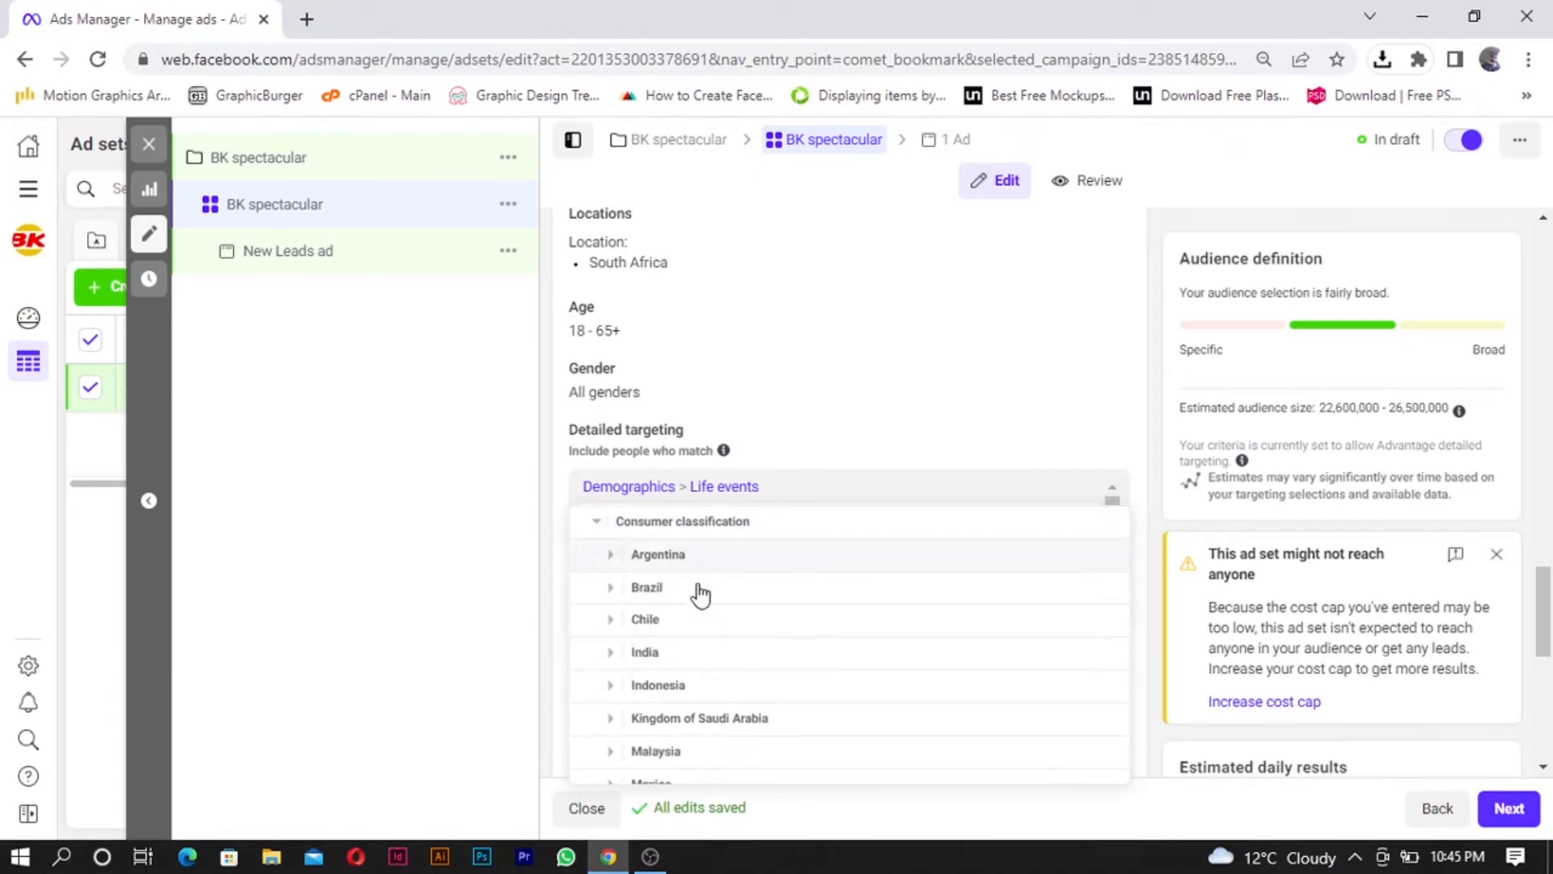
pyautogui.scroll(-4, 678, 718)
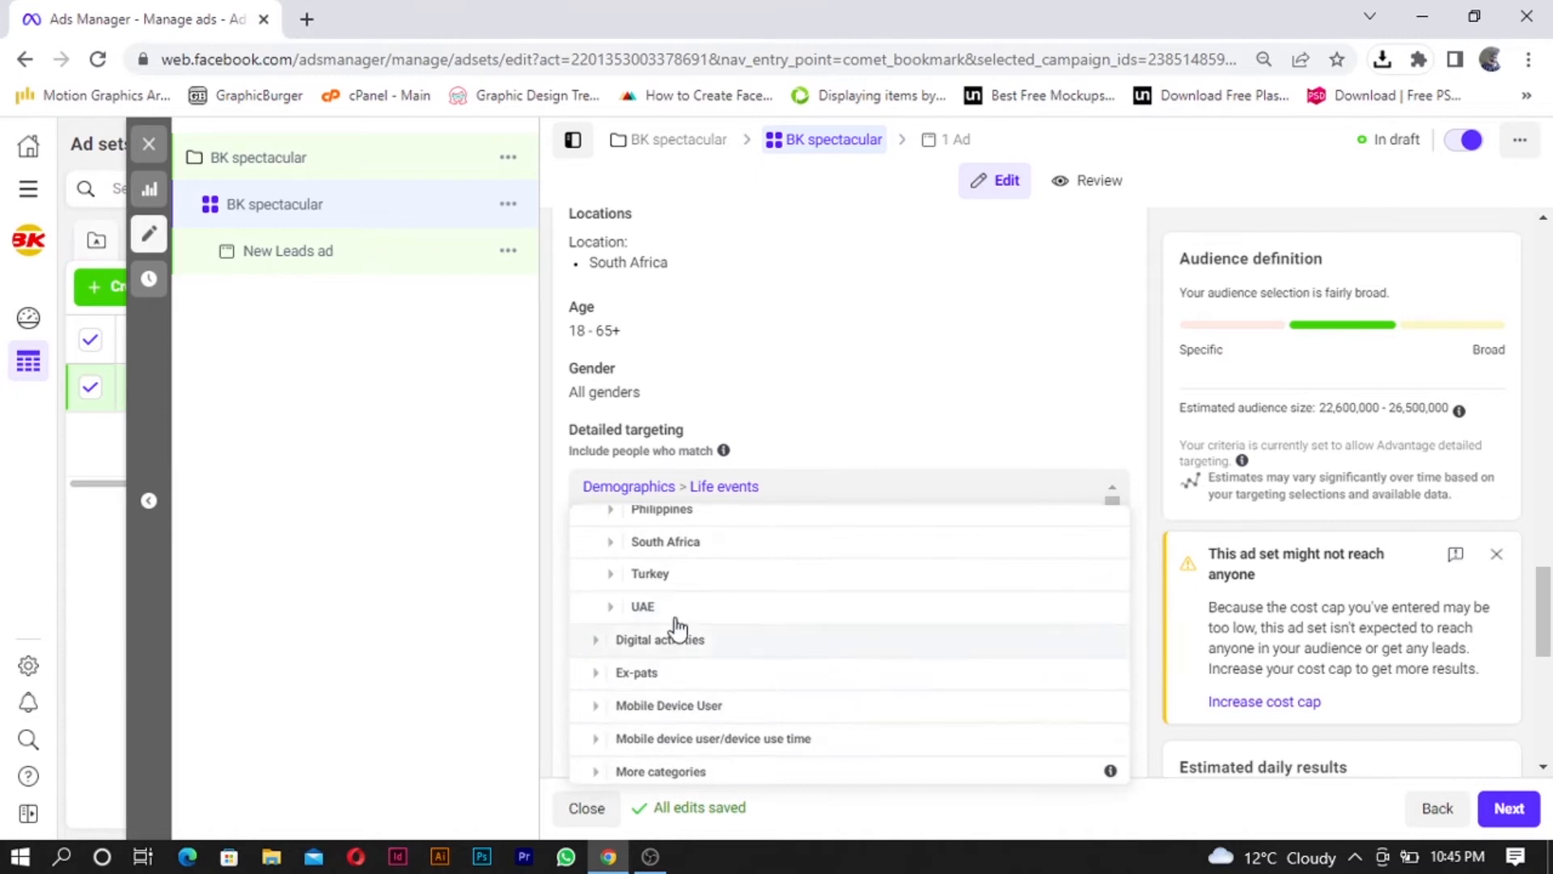
pyautogui.click(612, 575)
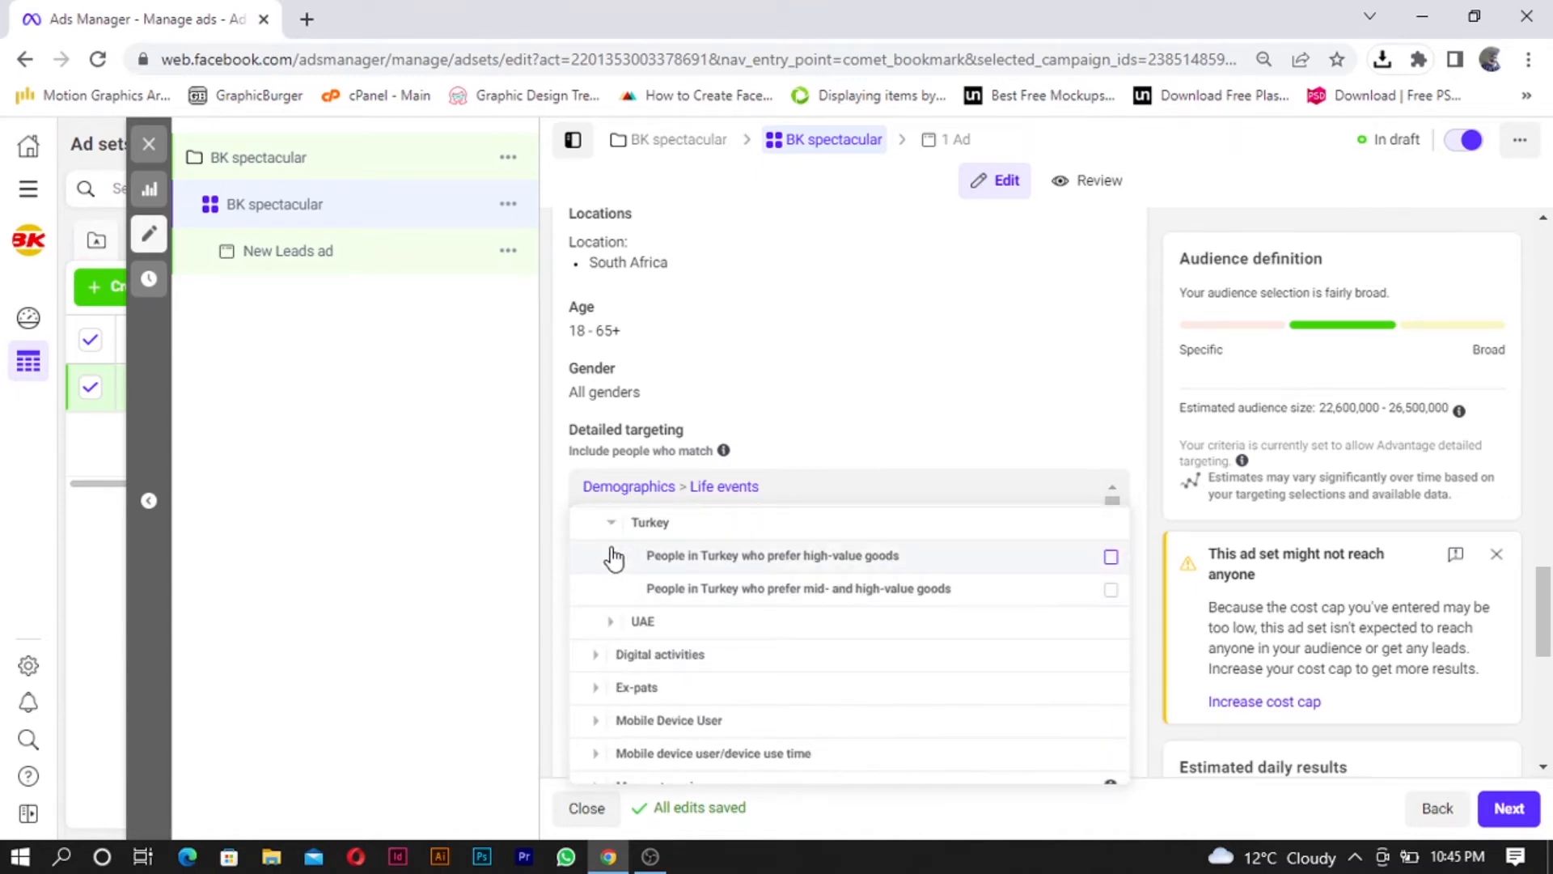
pyautogui.click(613, 553)
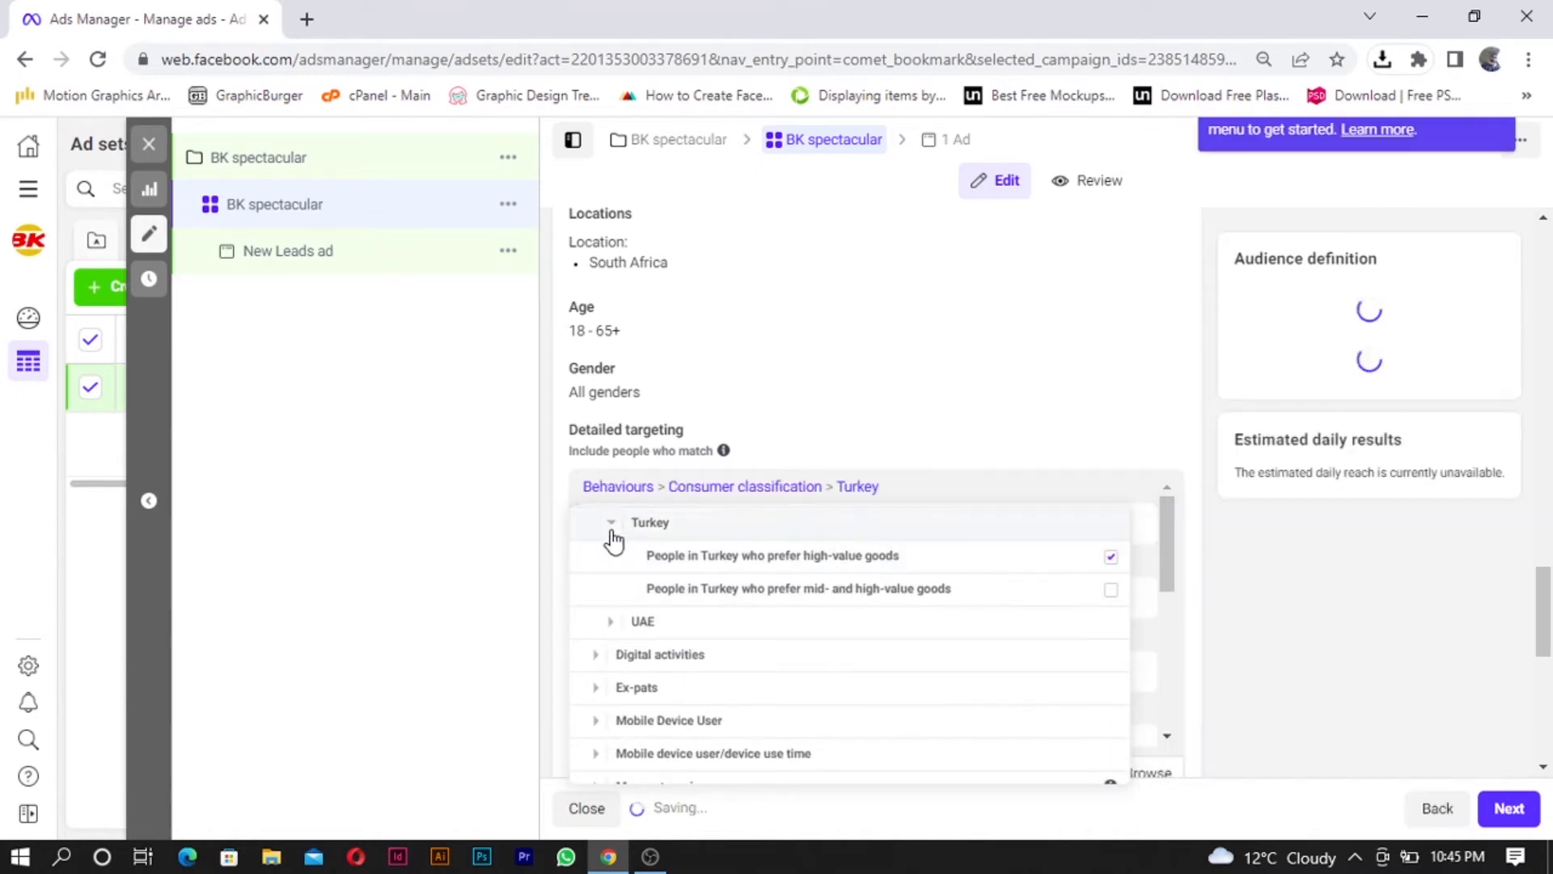
pyautogui.click(613, 540)
# Step: Add "People in South Africa who prefer mid- and high-value goods" from the Consumer classification behaviours to the targeting
pyautogui.scroll(-3, 639, 712)
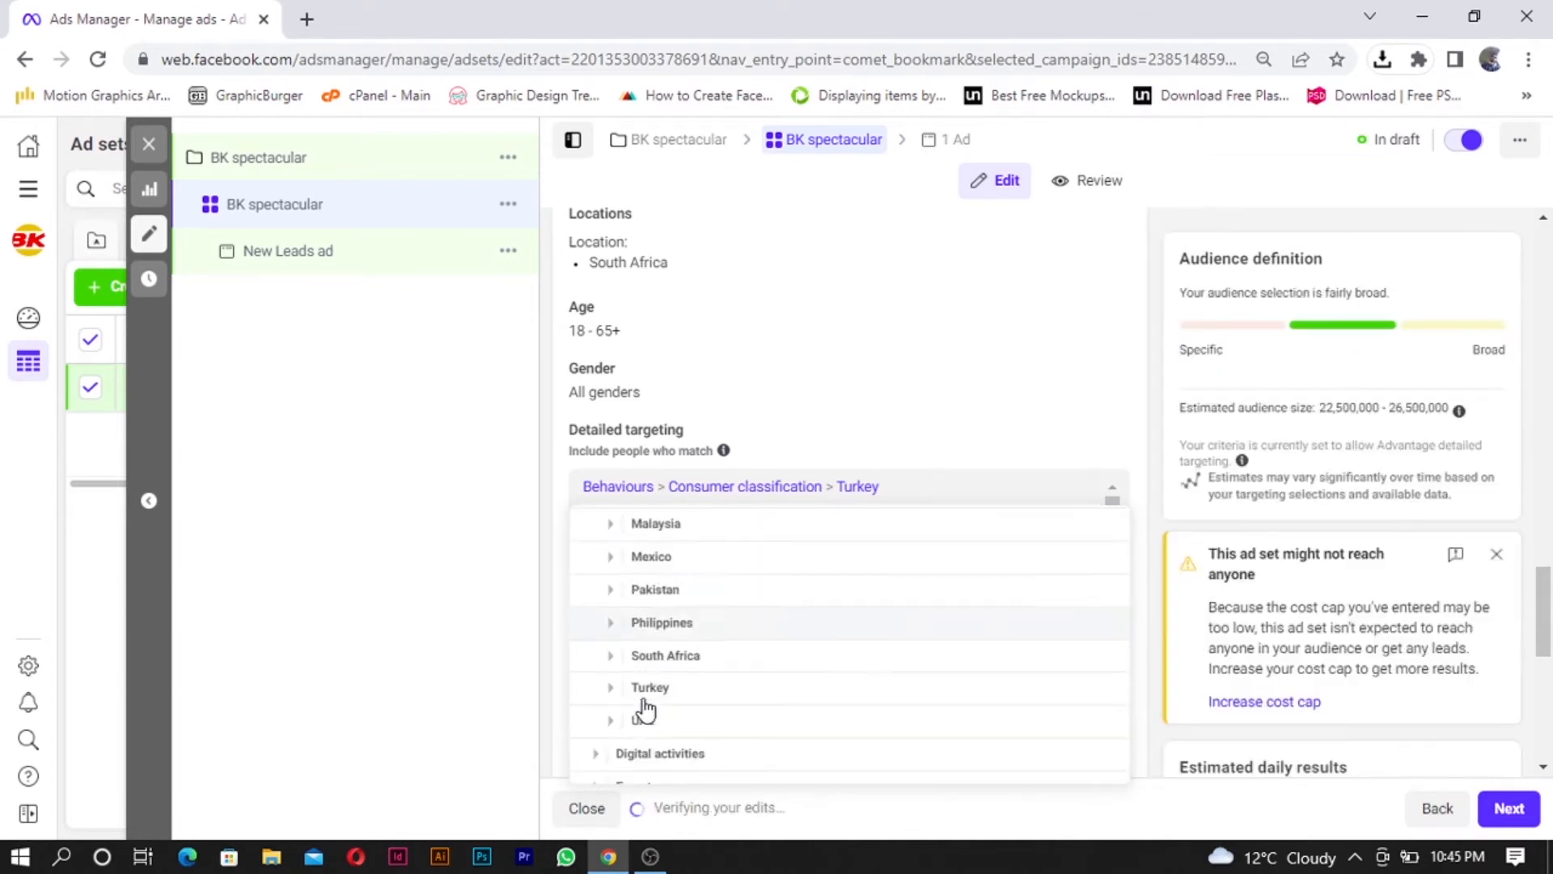
pyautogui.scroll(3, 629, 607)
pyautogui.scroll(-1, 636, 716)
pyautogui.scroll(-3, 636, 712)
pyautogui.scroll(5, 631, 647)
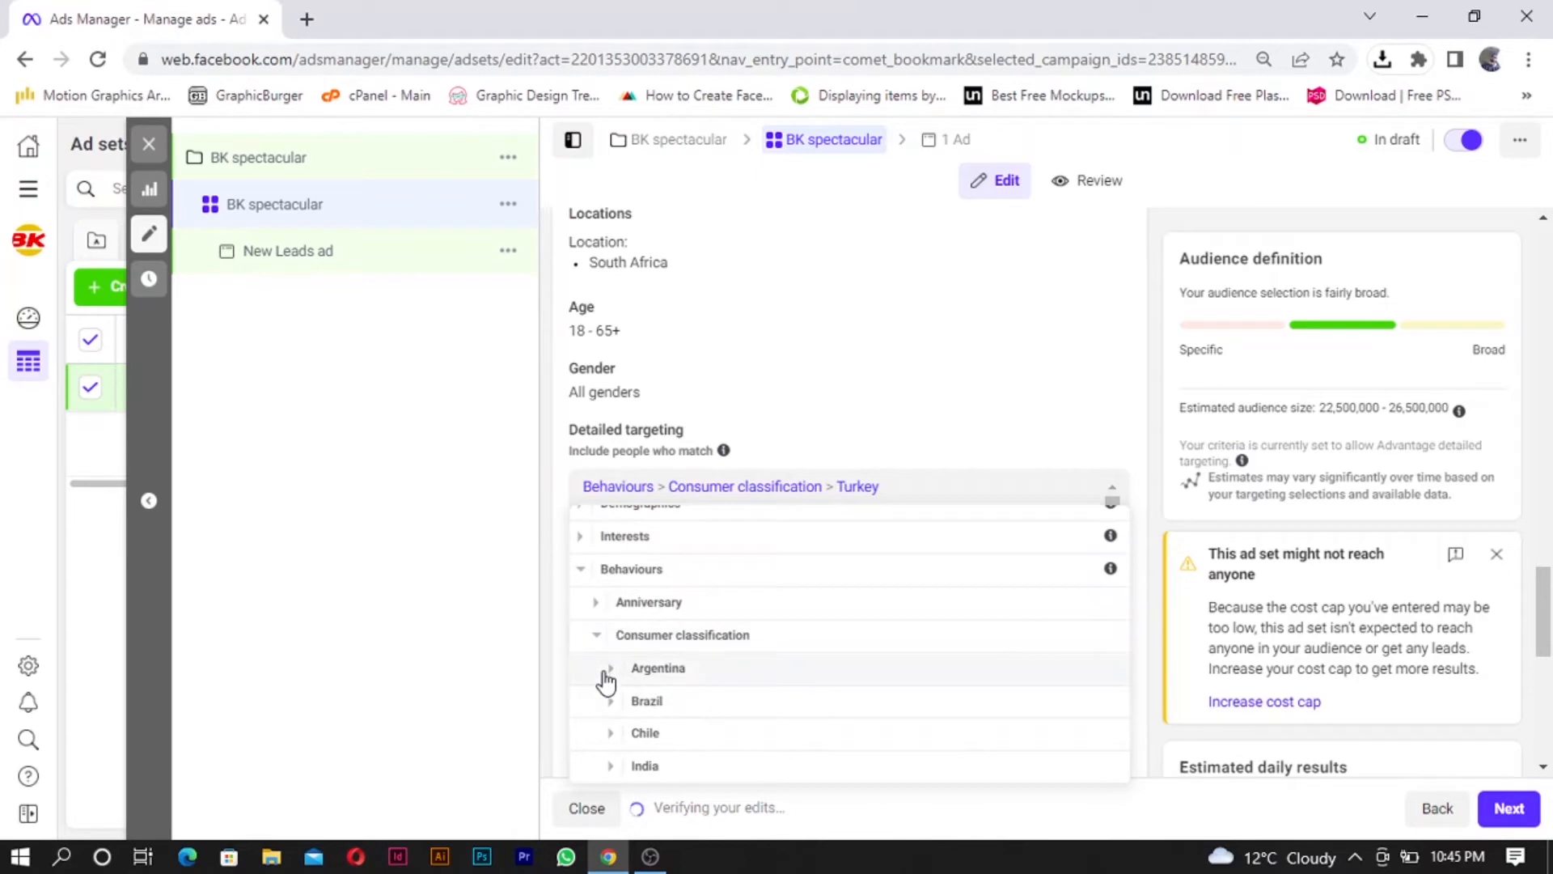
pyautogui.scroll(-4, 617, 735)
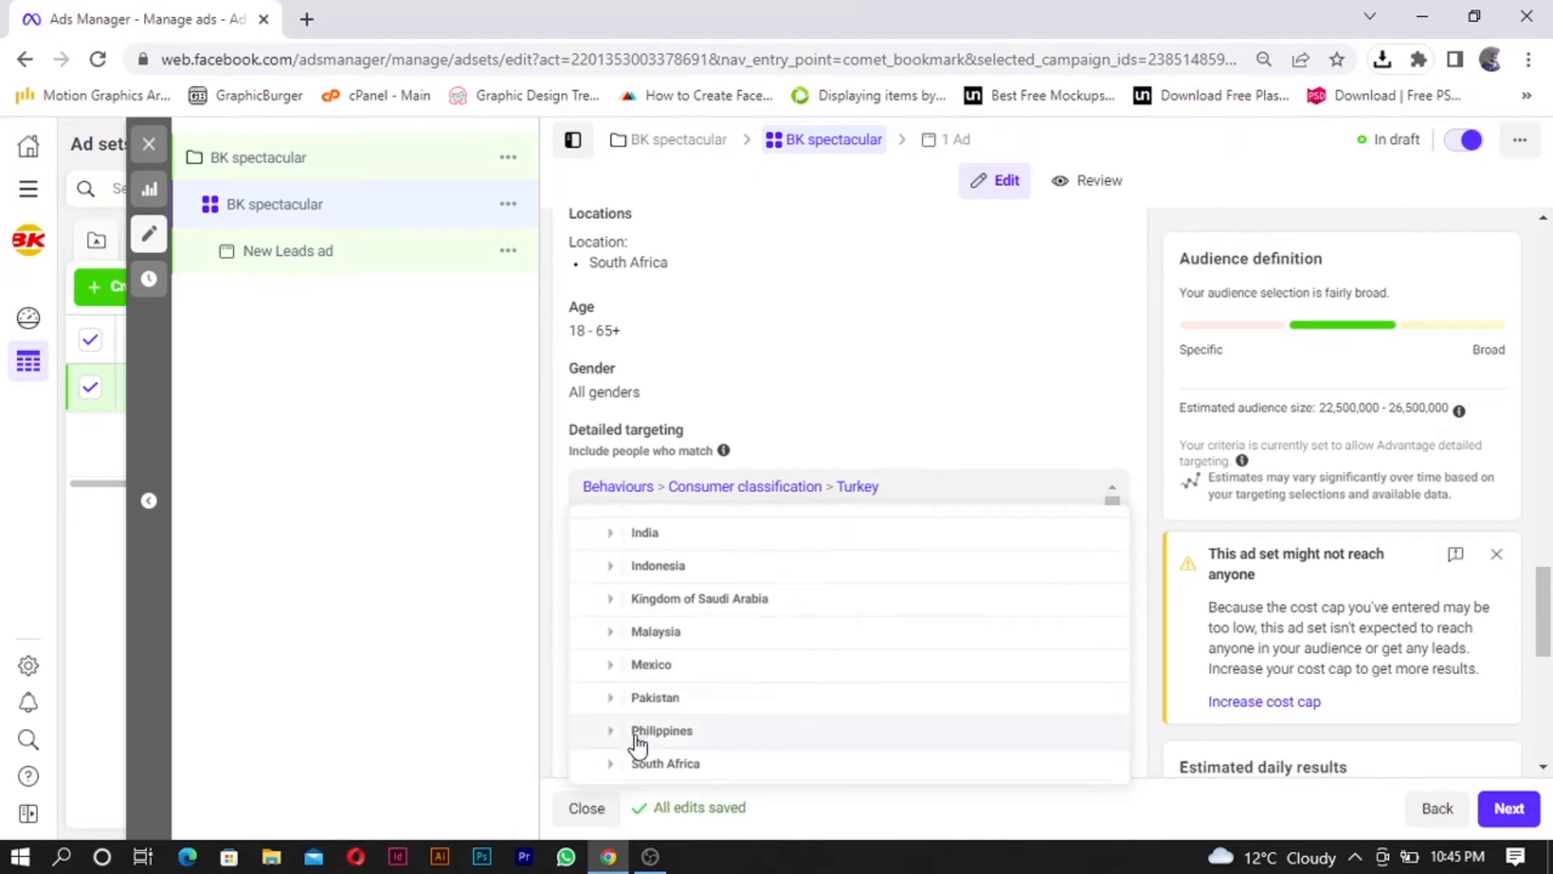
pyautogui.click(612, 657)
pyautogui.scroll(-2, 687, 624)
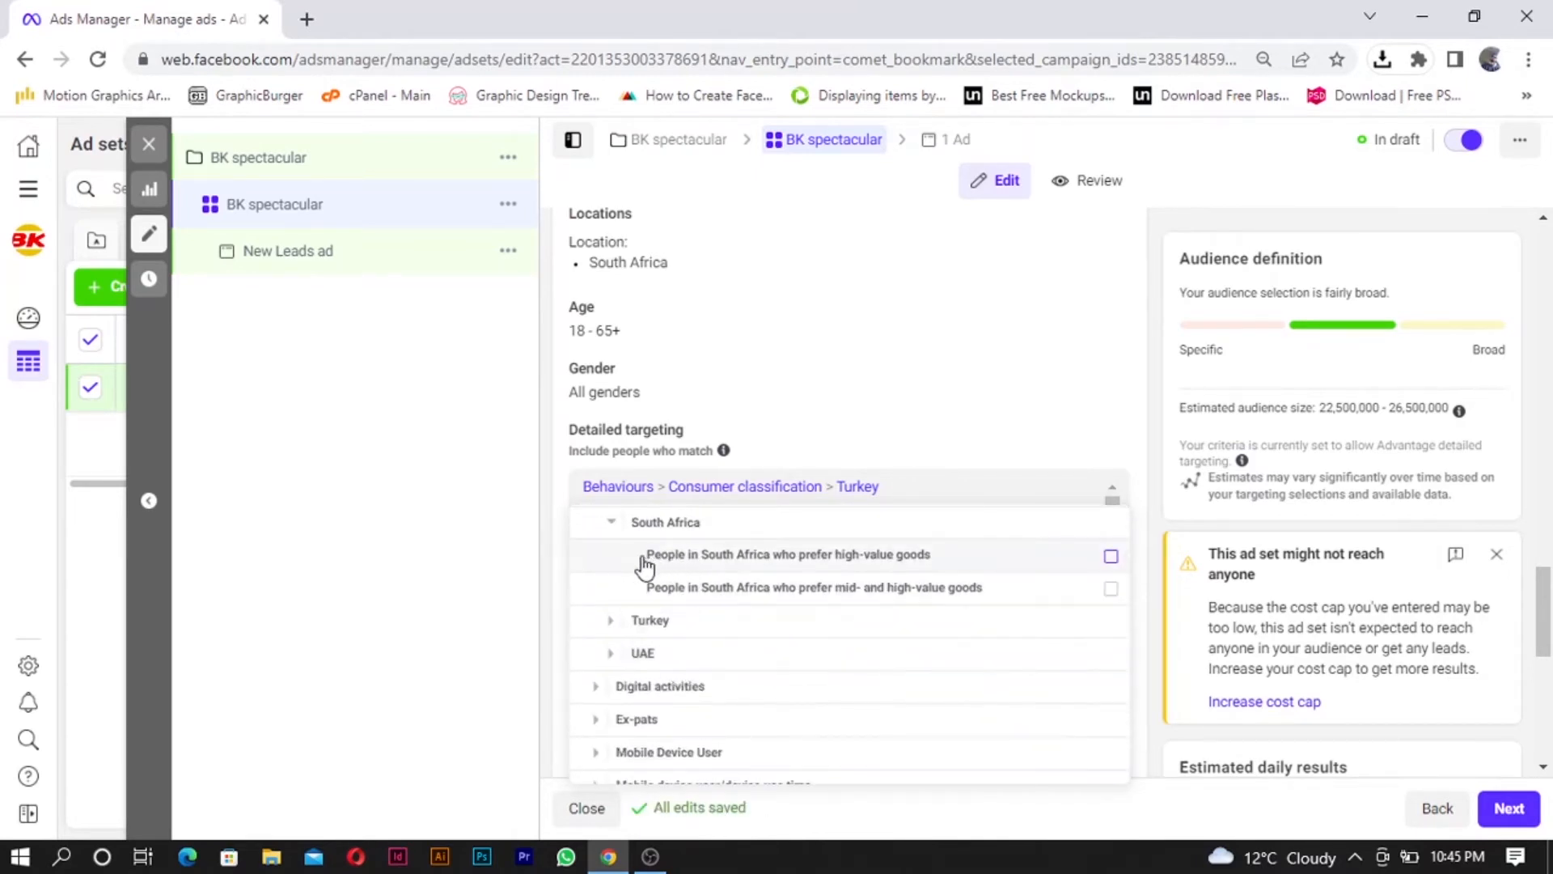
pyautogui.moveTo(651, 568)
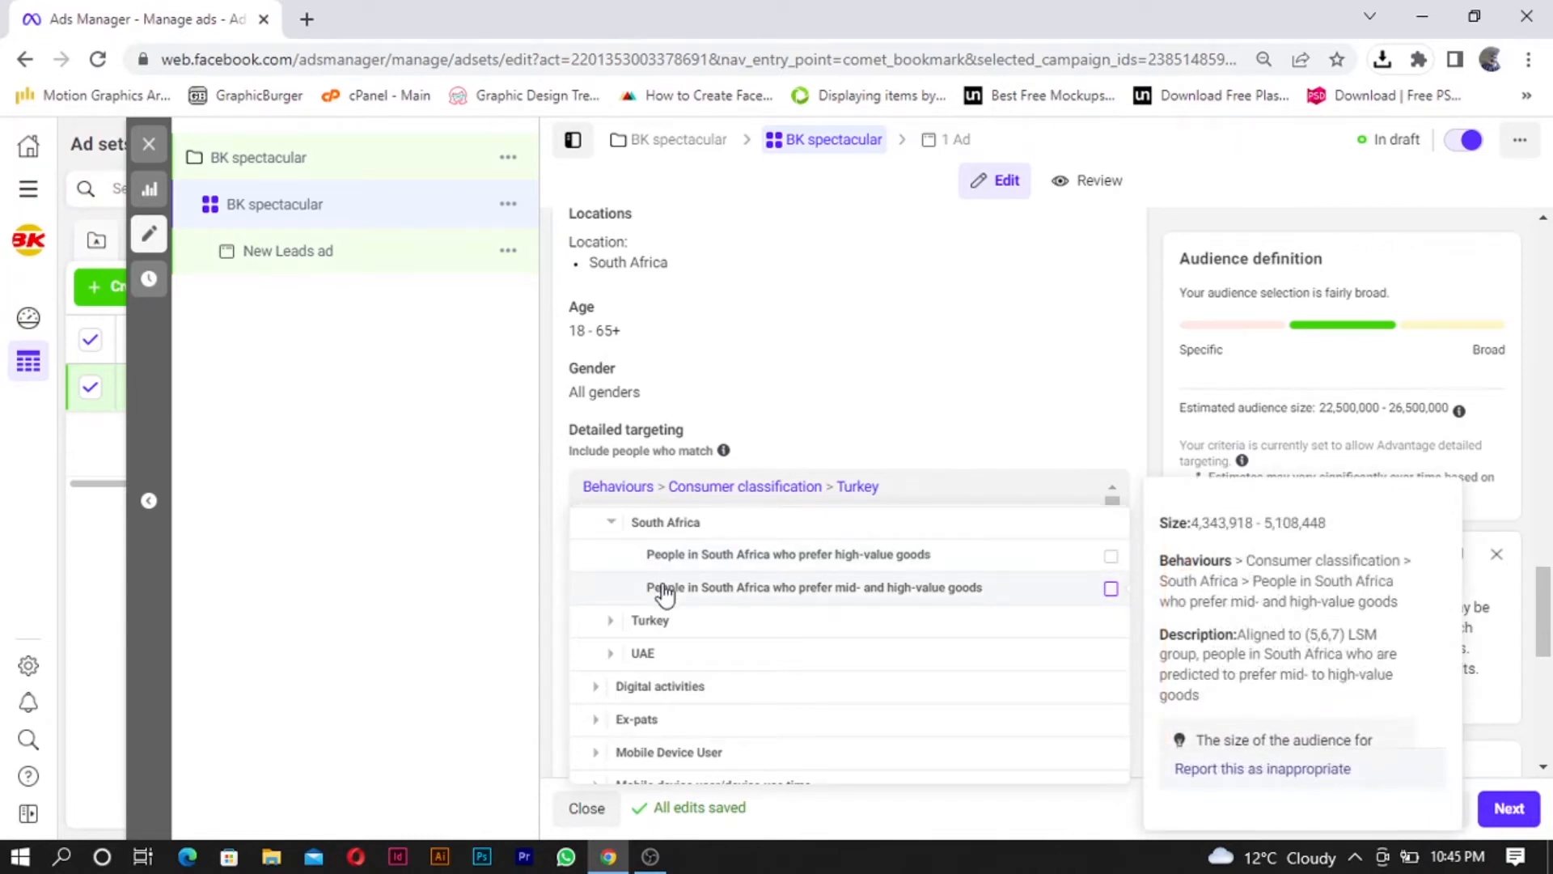
pyautogui.click(665, 593)
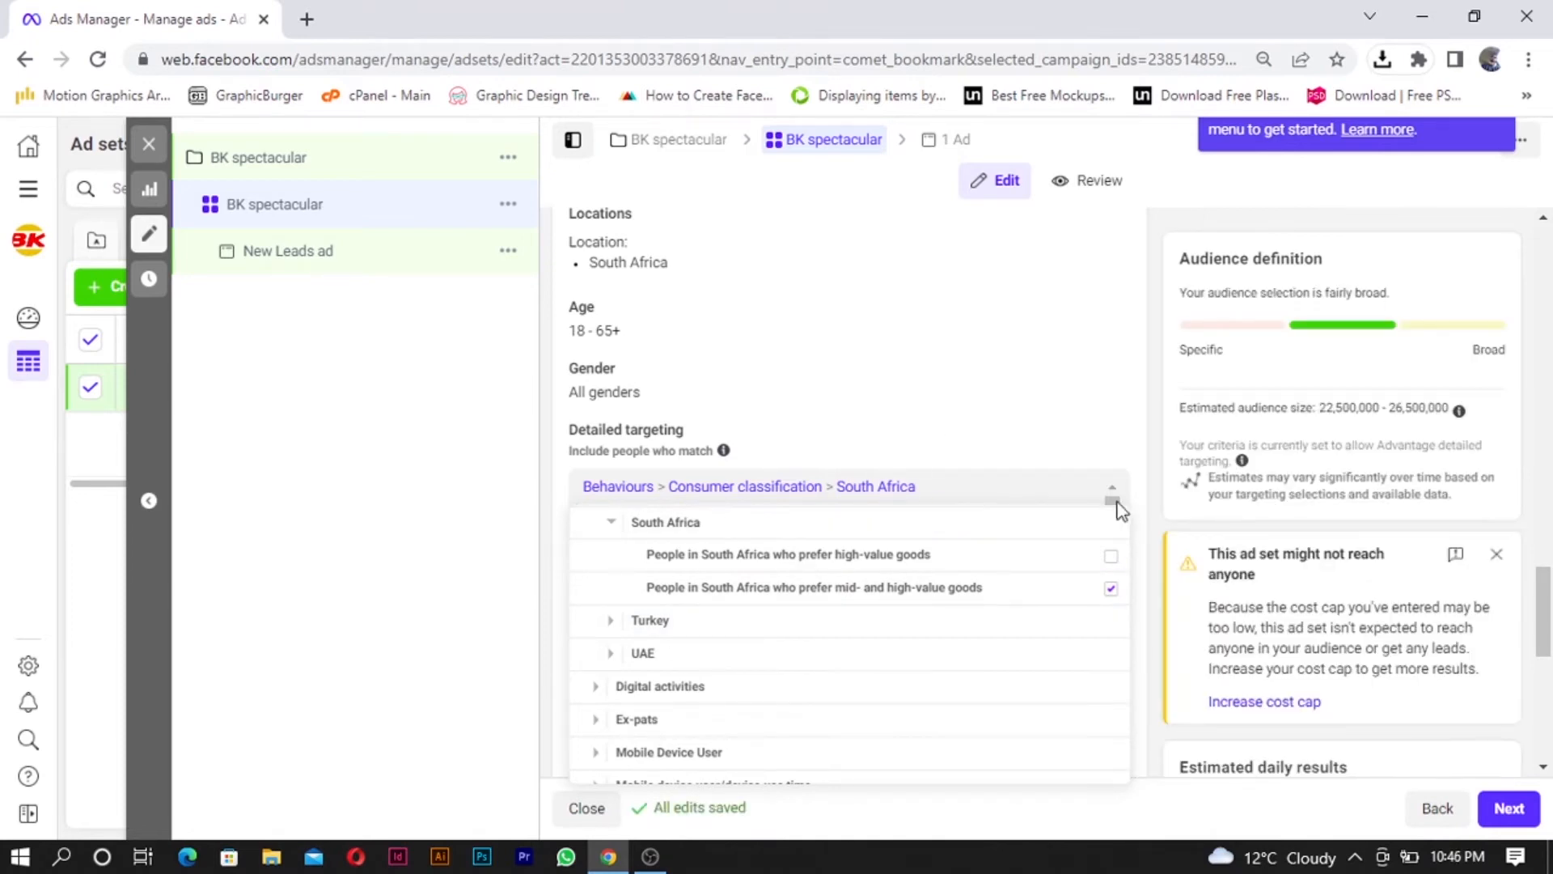
# Step: Review the behaviours, demographics and interests selected in the ad set's detailed targeting
pyautogui.scroll(-3, 934, 445)
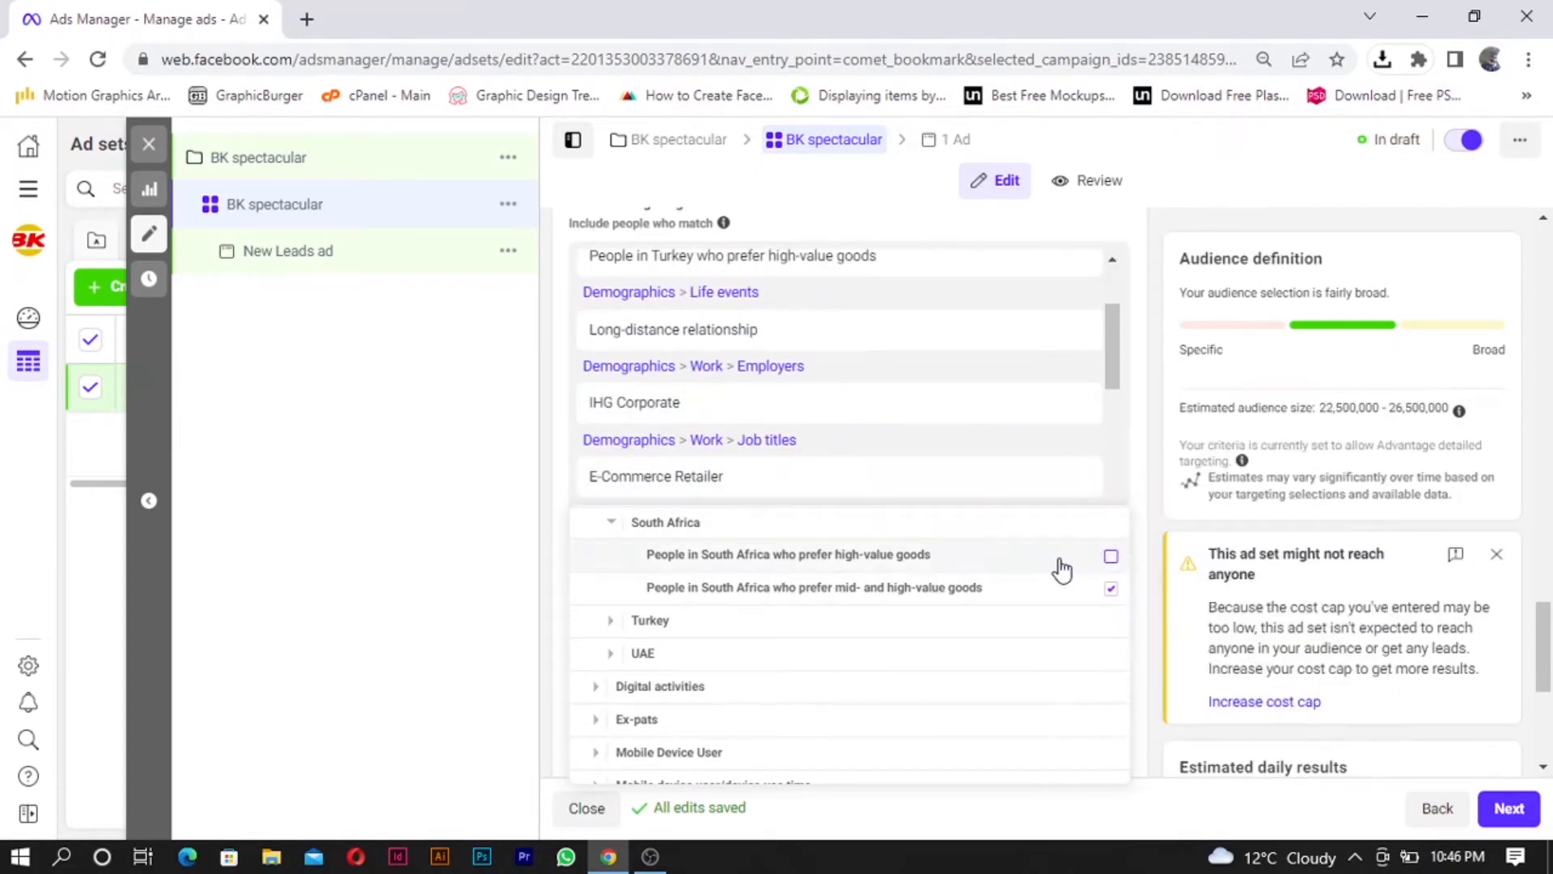
pyautogui.scroll(3, 938, 526)
pyautogui.scroll(2, 937, 486)
pyautogui.scroll(3, 942, 602)
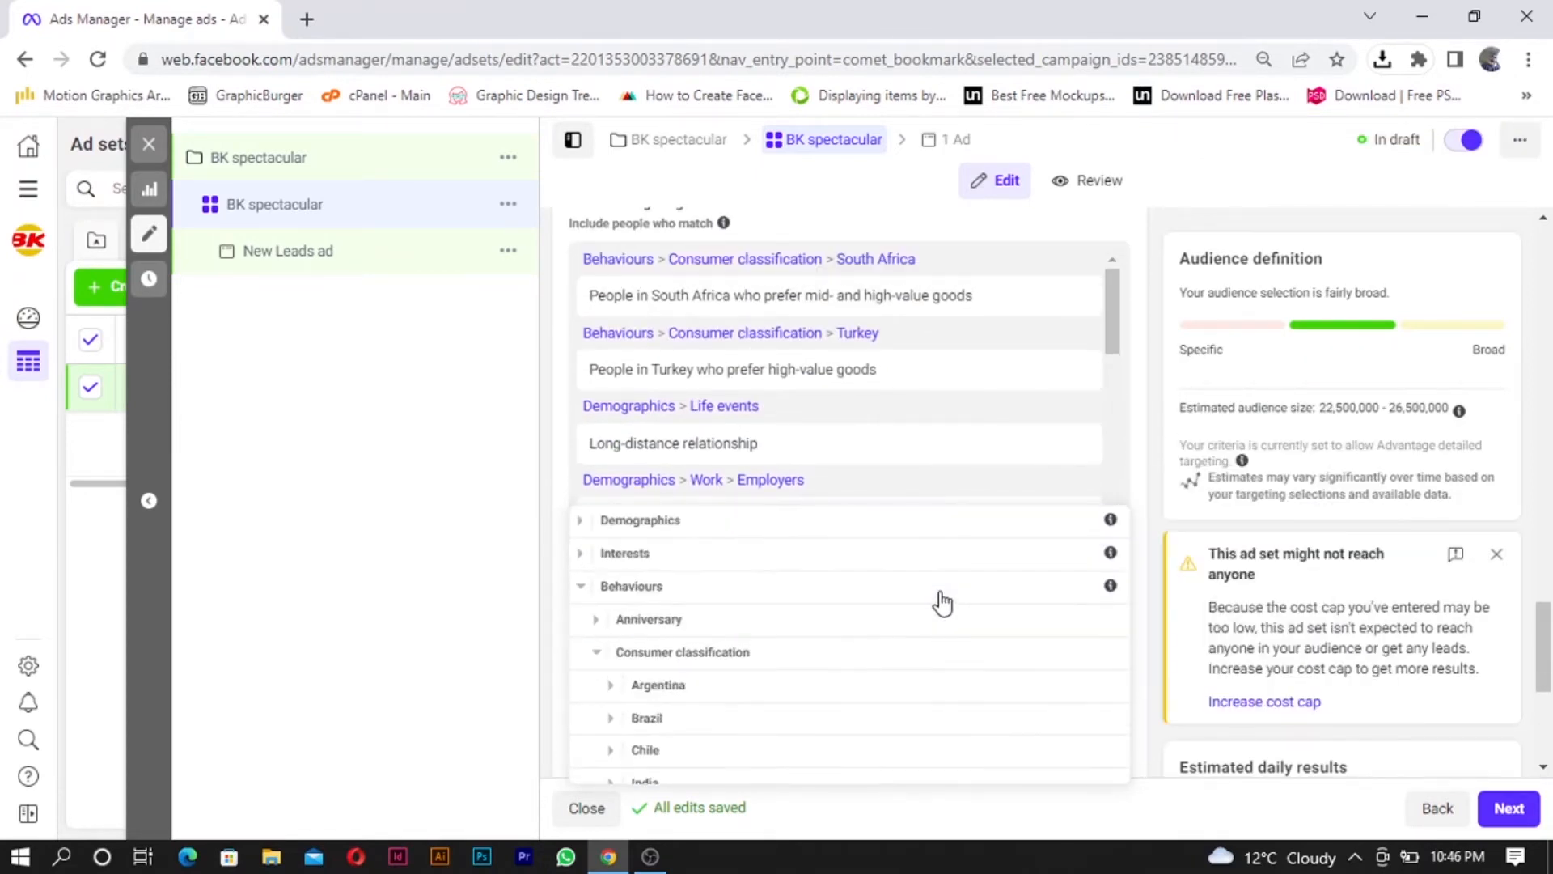
# Step: Collapse the Behaviours category and check through the ad set's selected detailed targeting
pyautogui.click(584, 588)
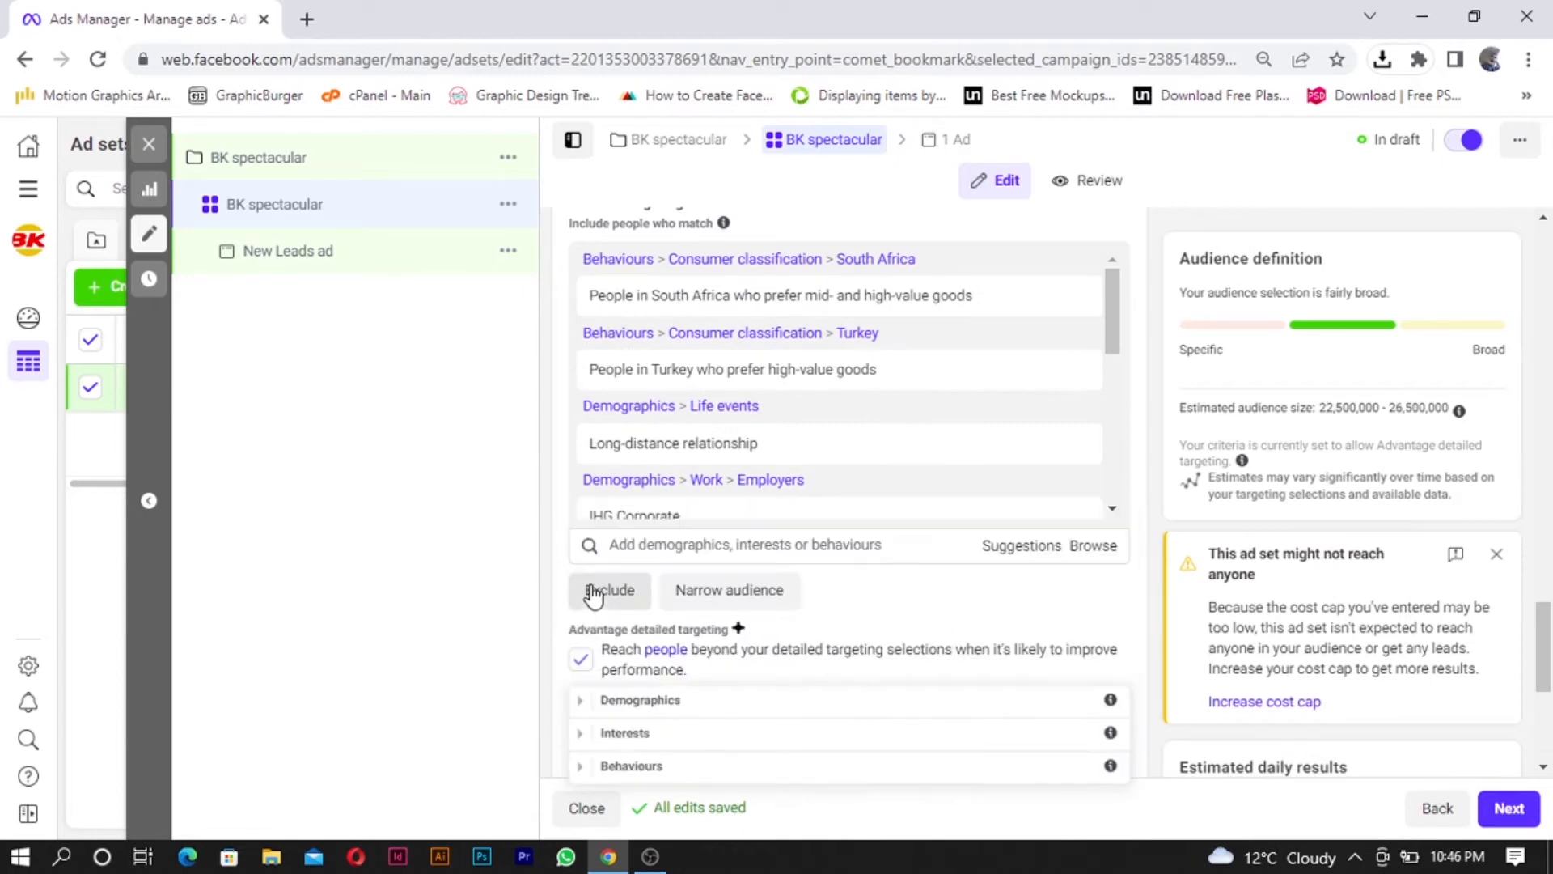
pyautogui.scroll(3, 858, 599)
pyautogui.scroll(-5, 873, 545)
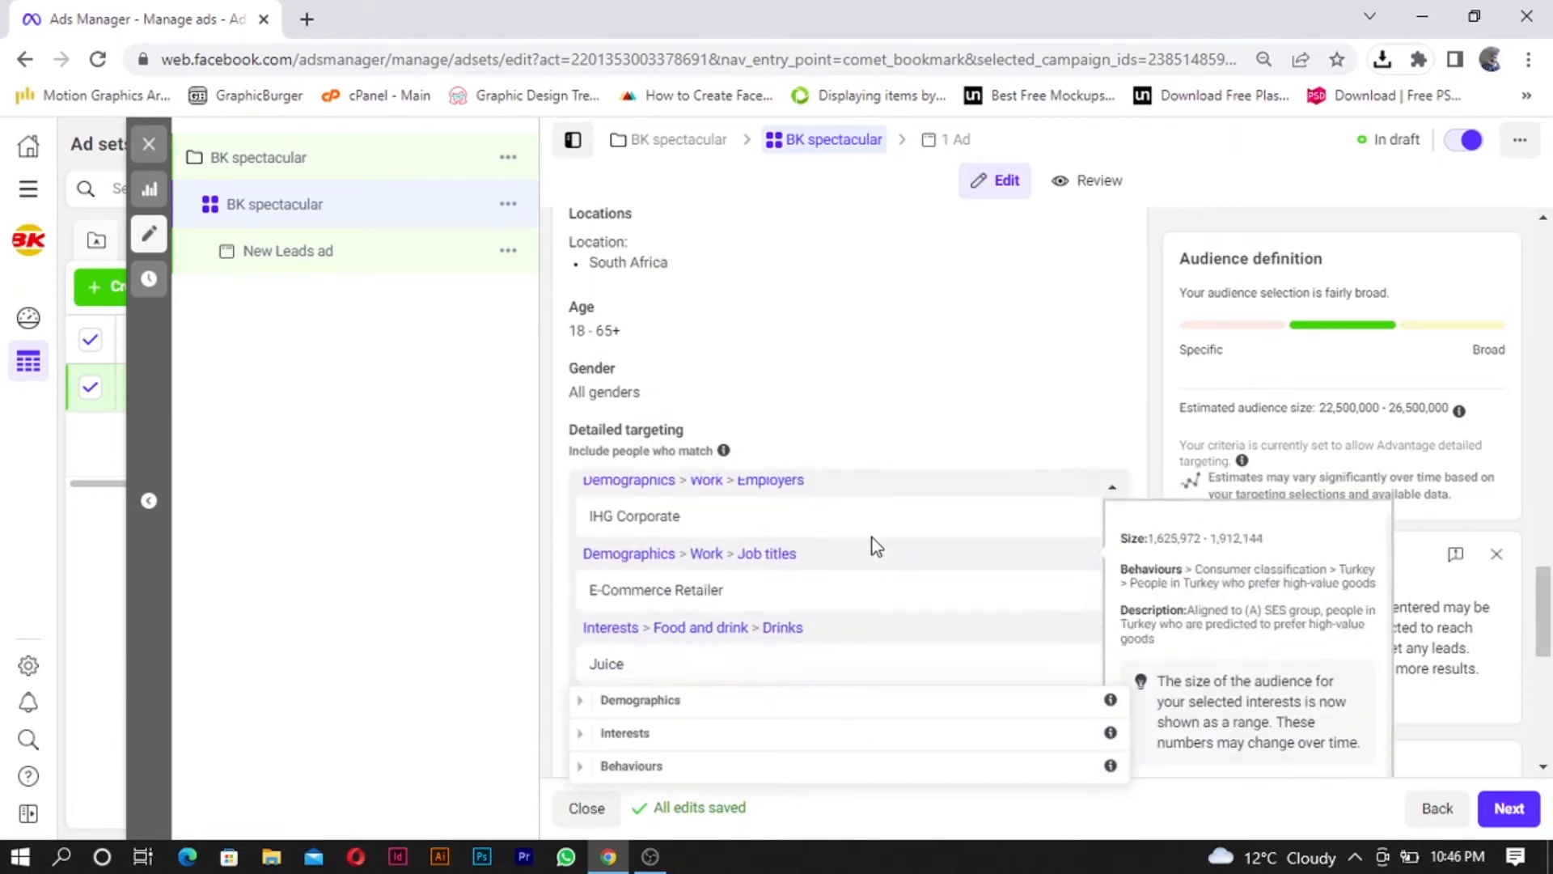
pyautogui.scroll(-3, 872, 595)
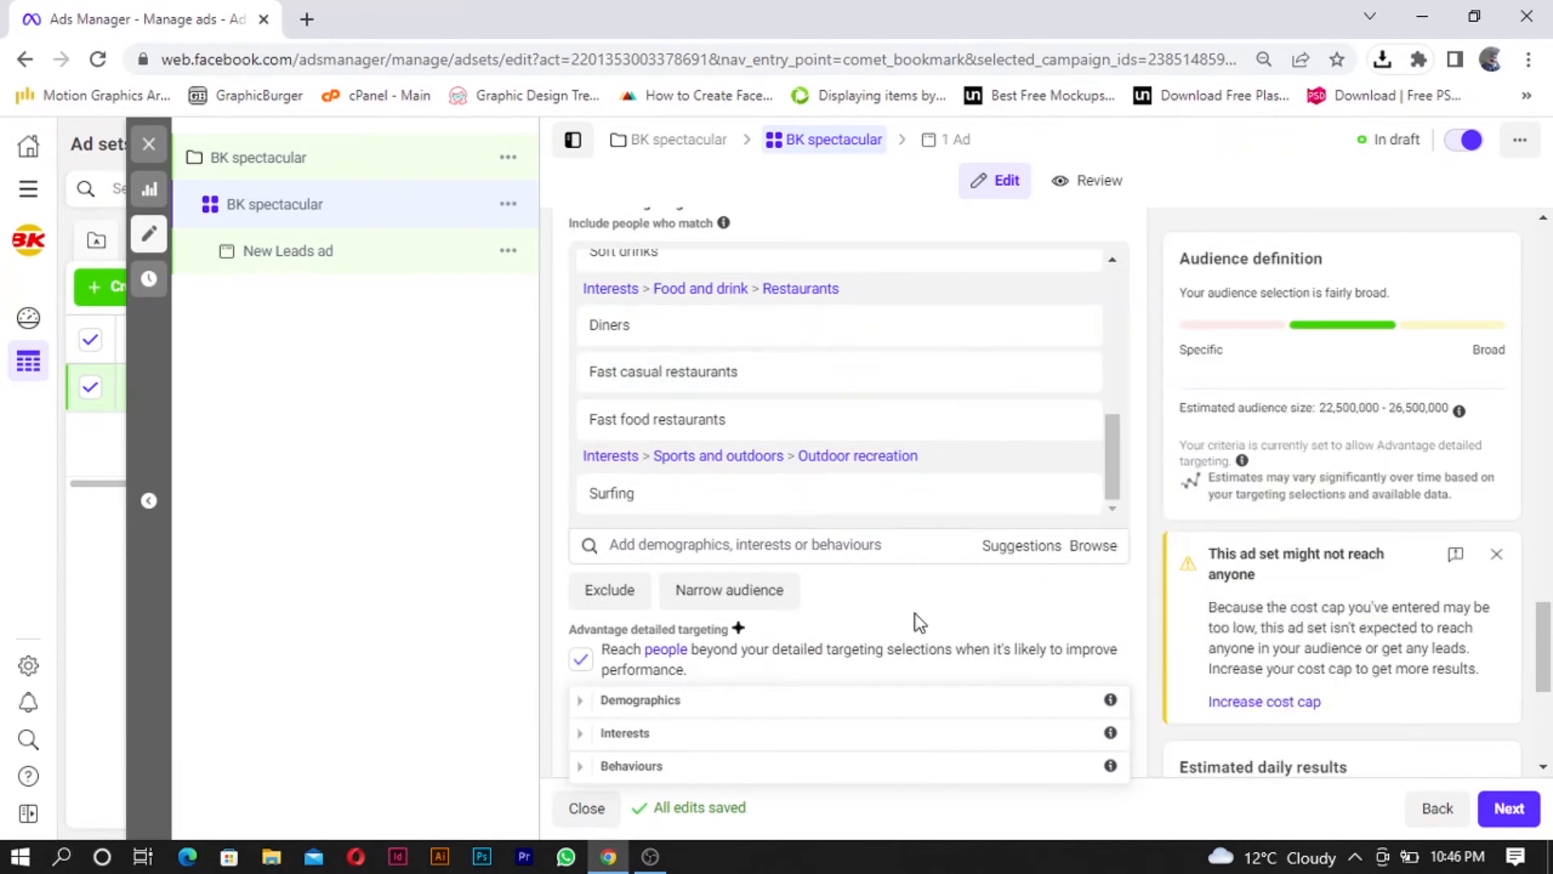
pyautogui.scroll(-4, 919, 623)
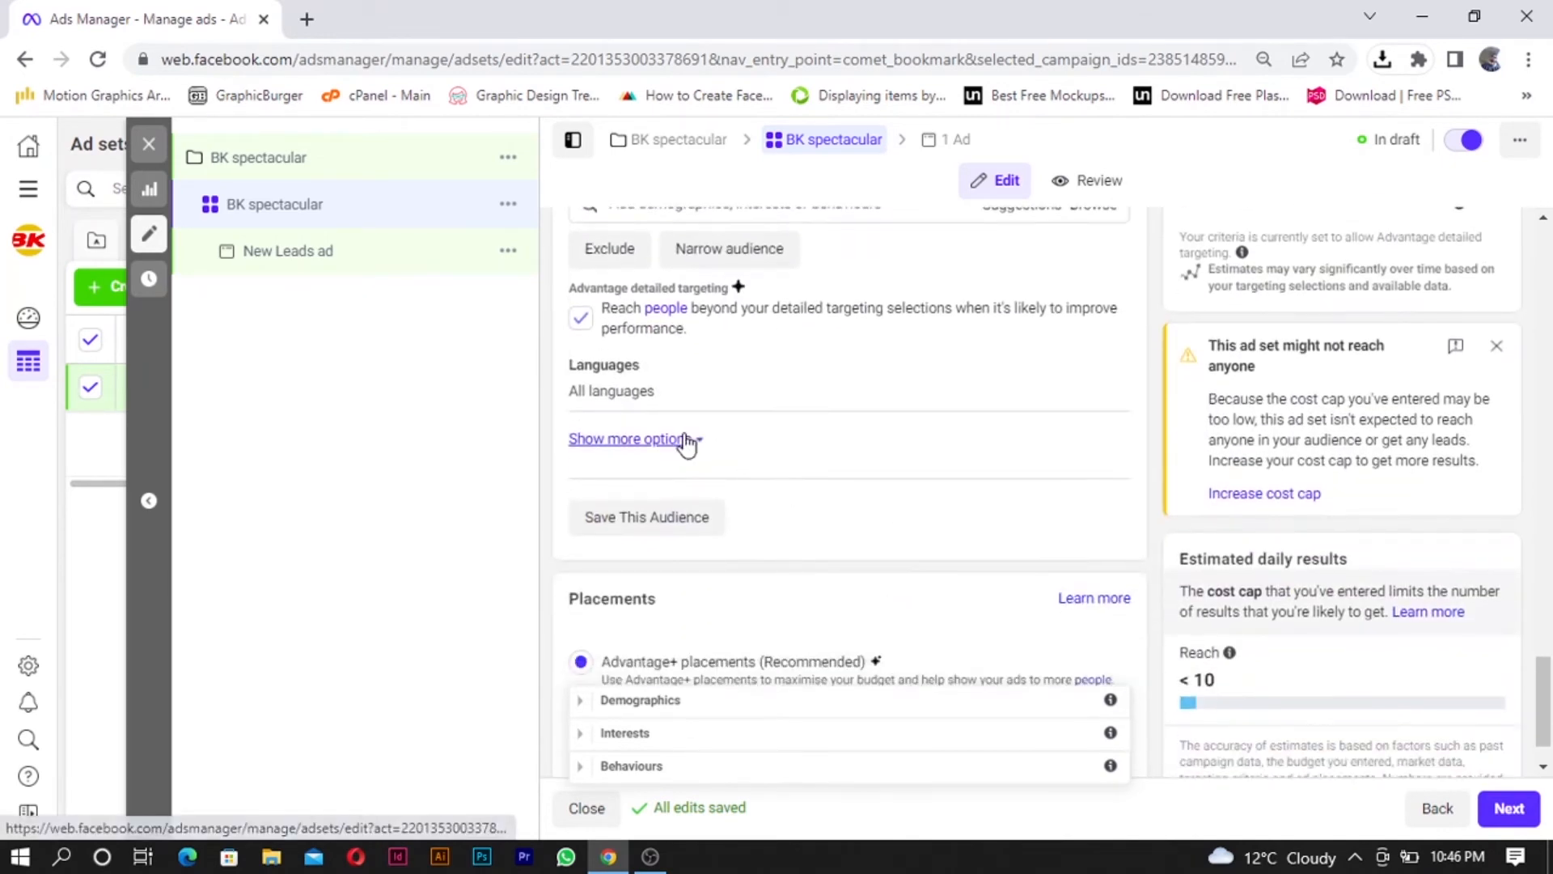
# Step: Reveal the additional audience options, read the Connections information, and hide the options again
pyautogui.click(685, 441)
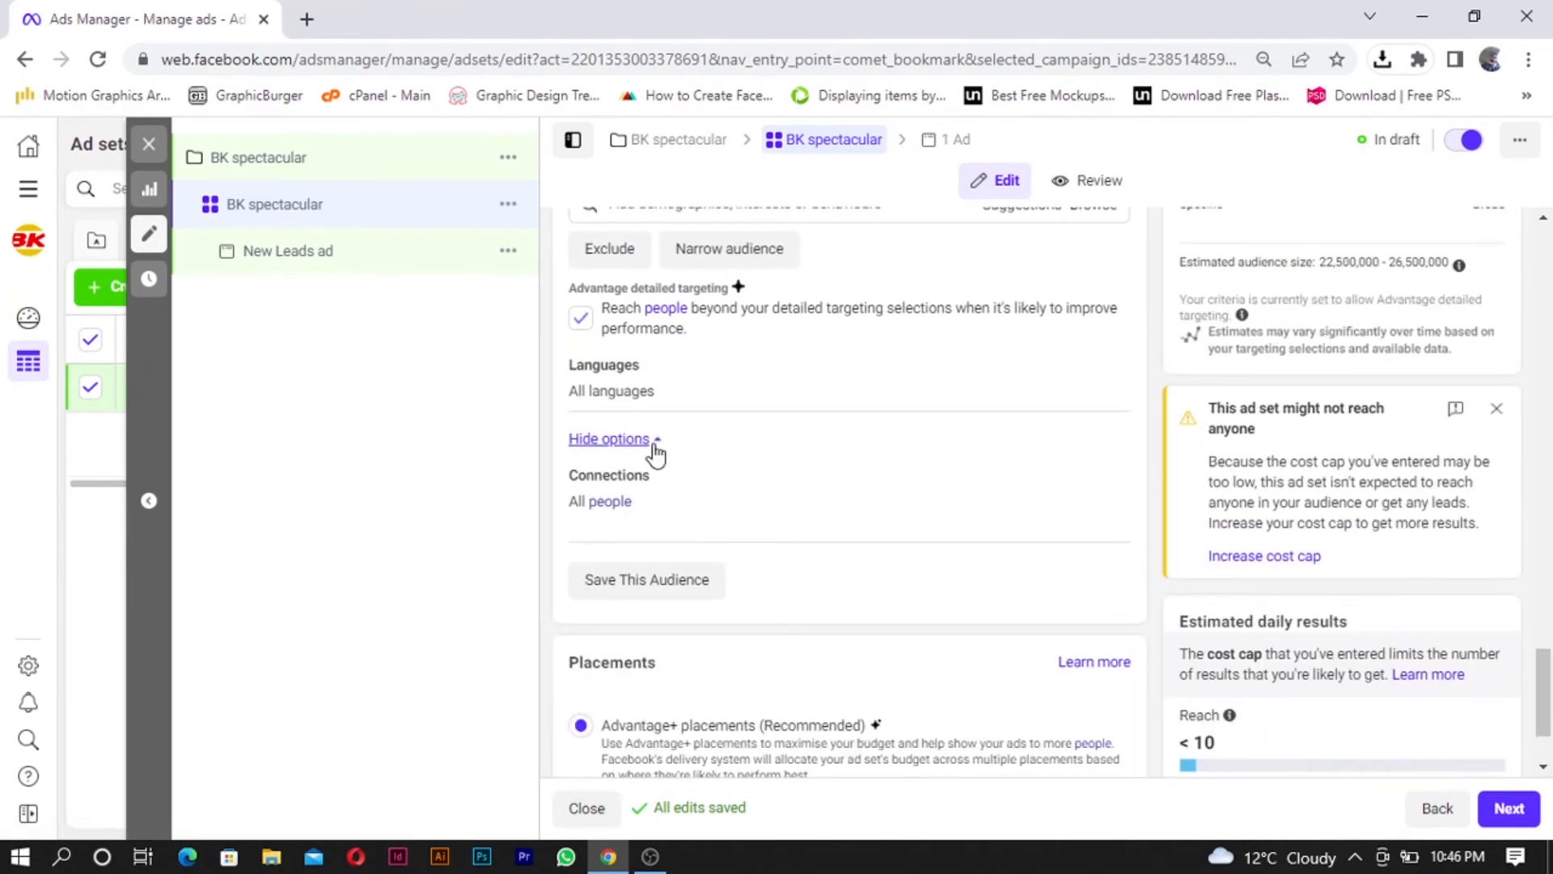
pyautogui.click(654, 441)
pyautogui.click(655, 441)
pyautogui.moveTo(620, 508)
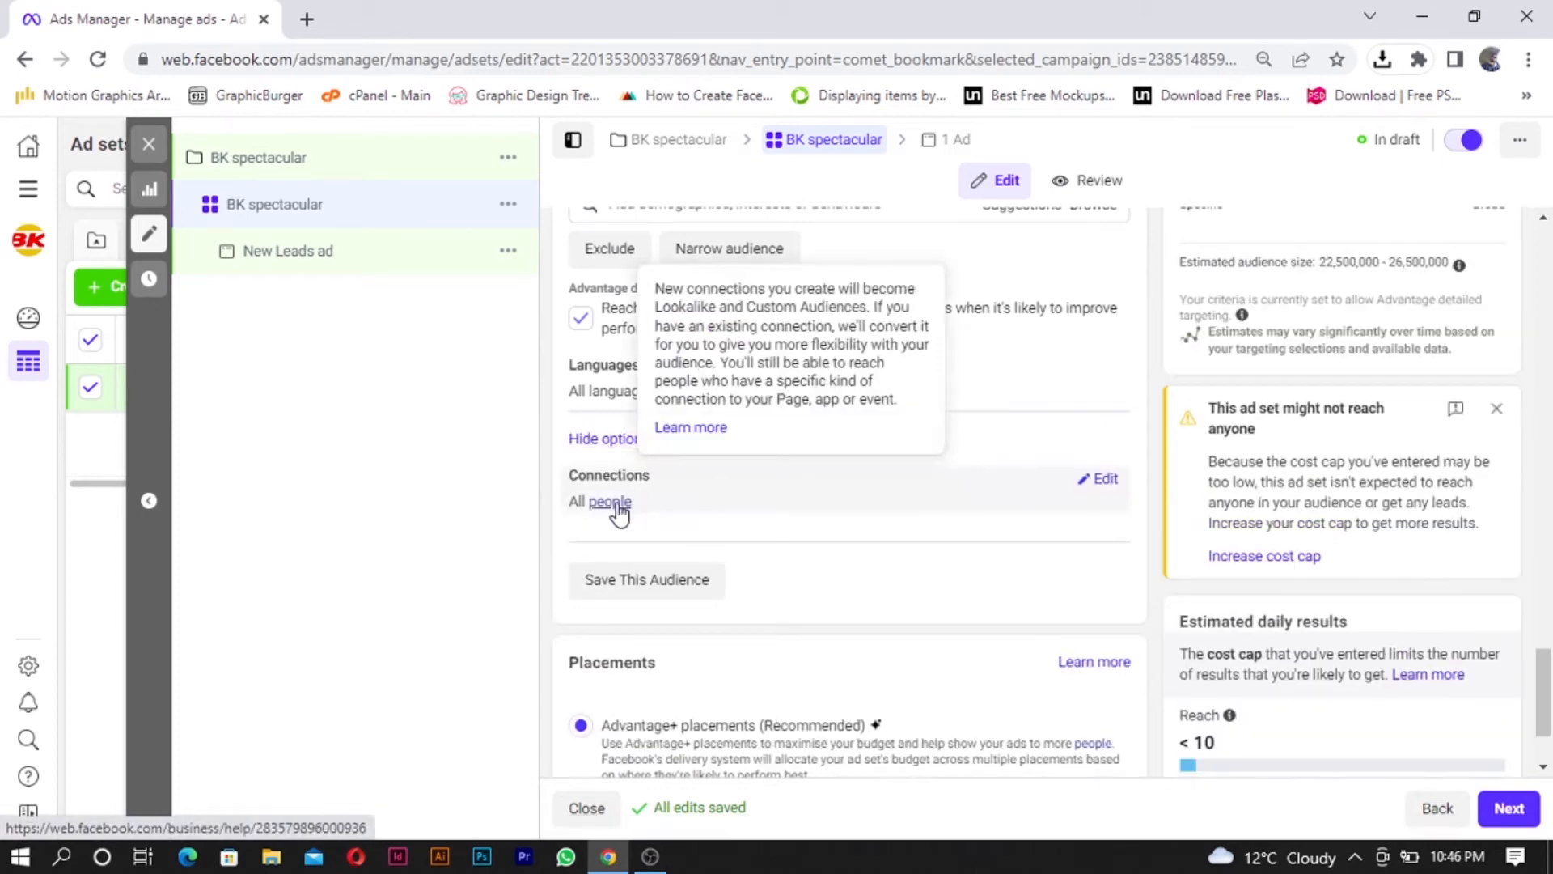
pyautogui.click(662, 441)
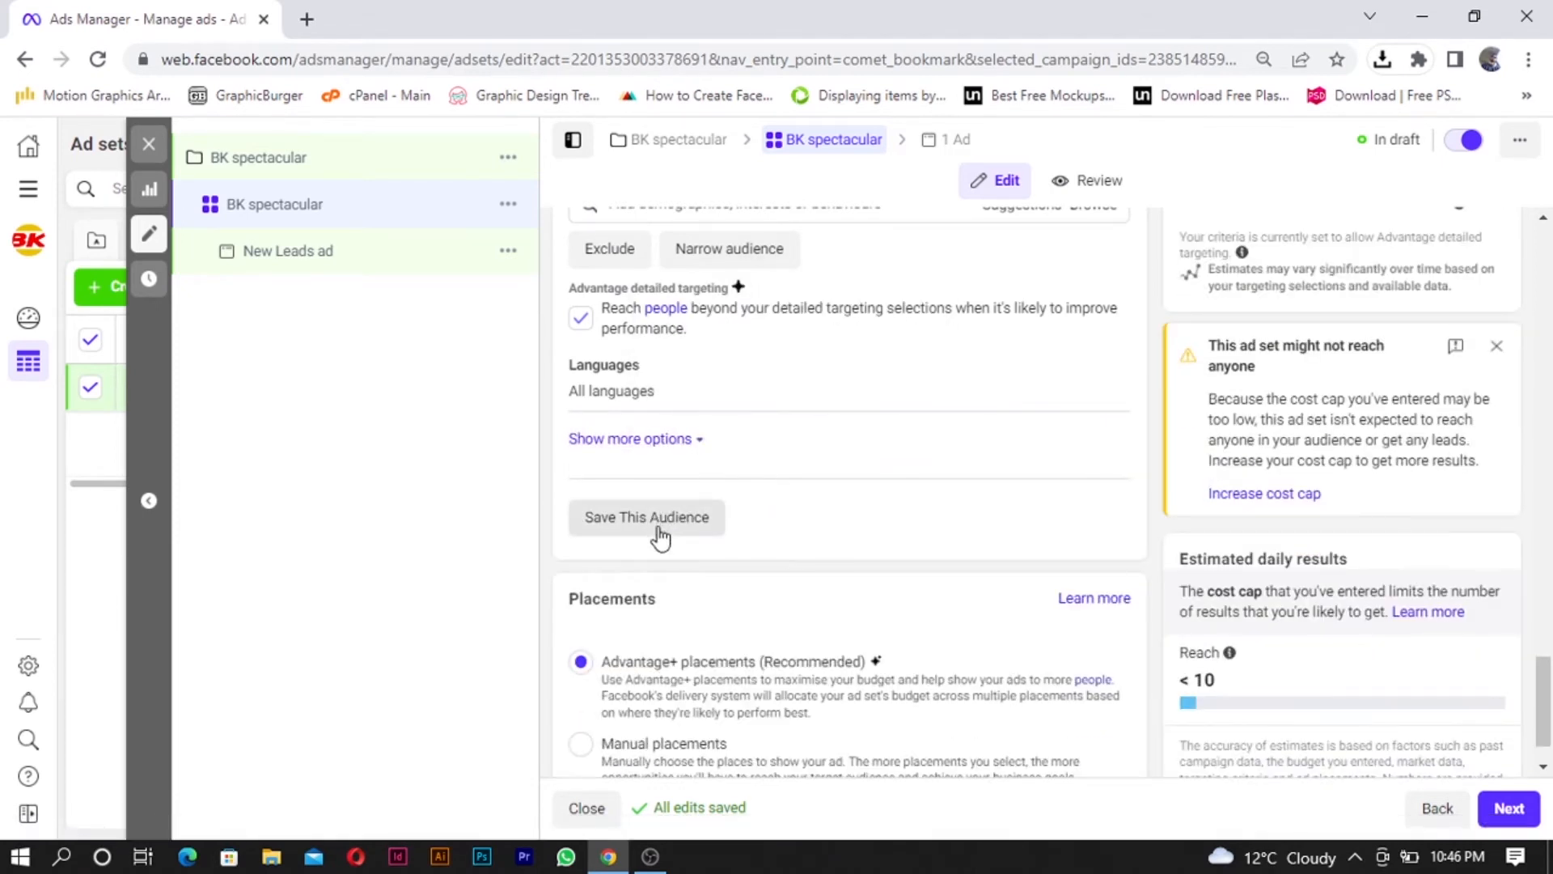
# Step: Replace the South Africa audience location with the Walmer Downs neighbourhood in Eastern Cape
pyautogui.scroll(6, 659, 530)
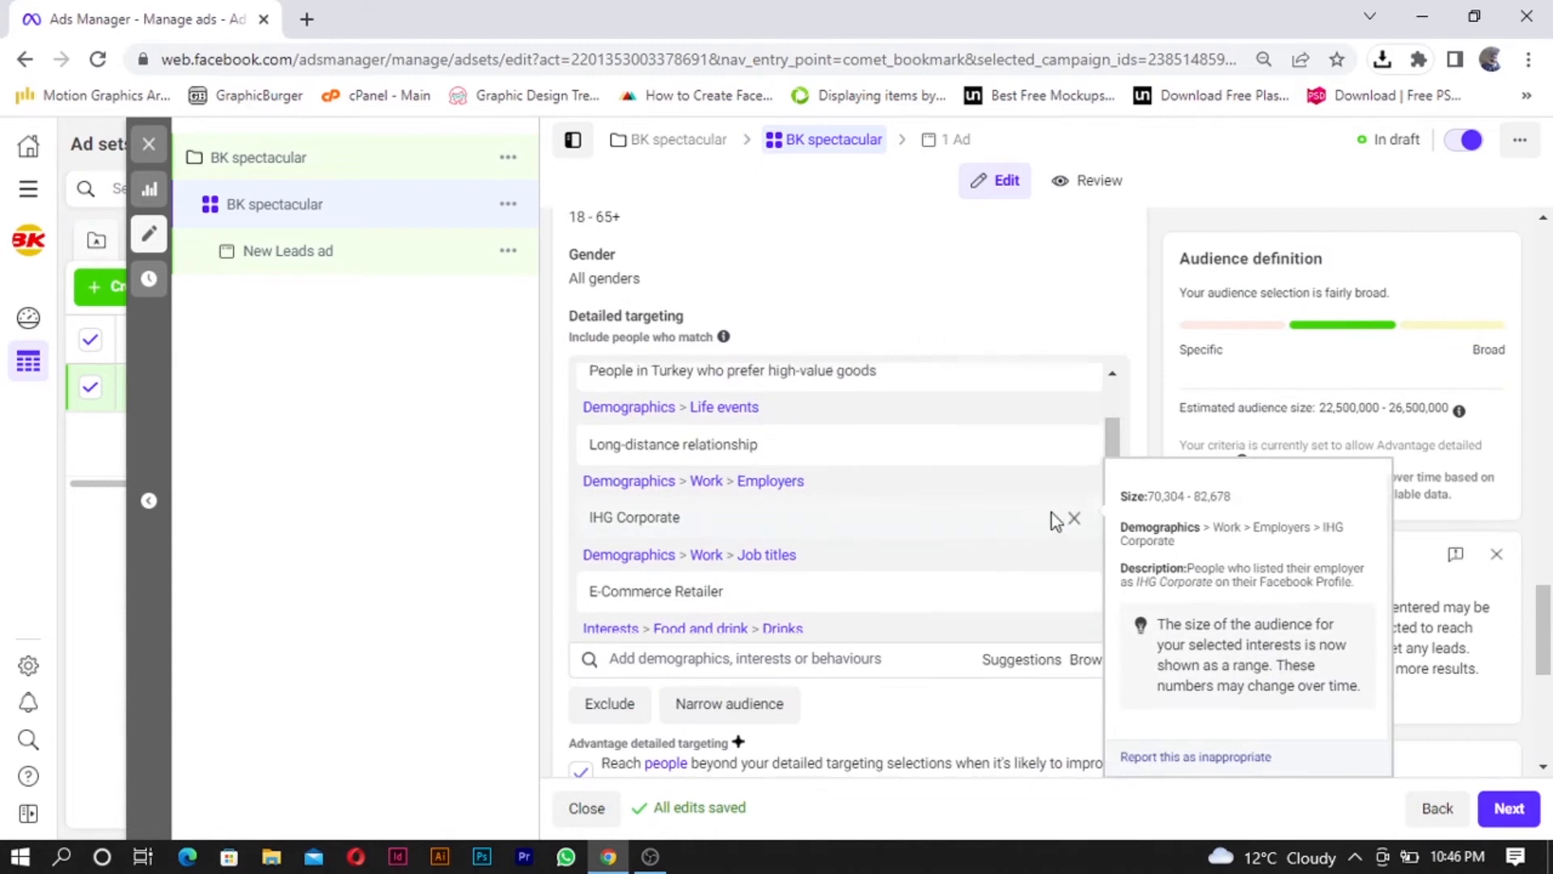
pyautogui.scroll(3, 1001, 320)
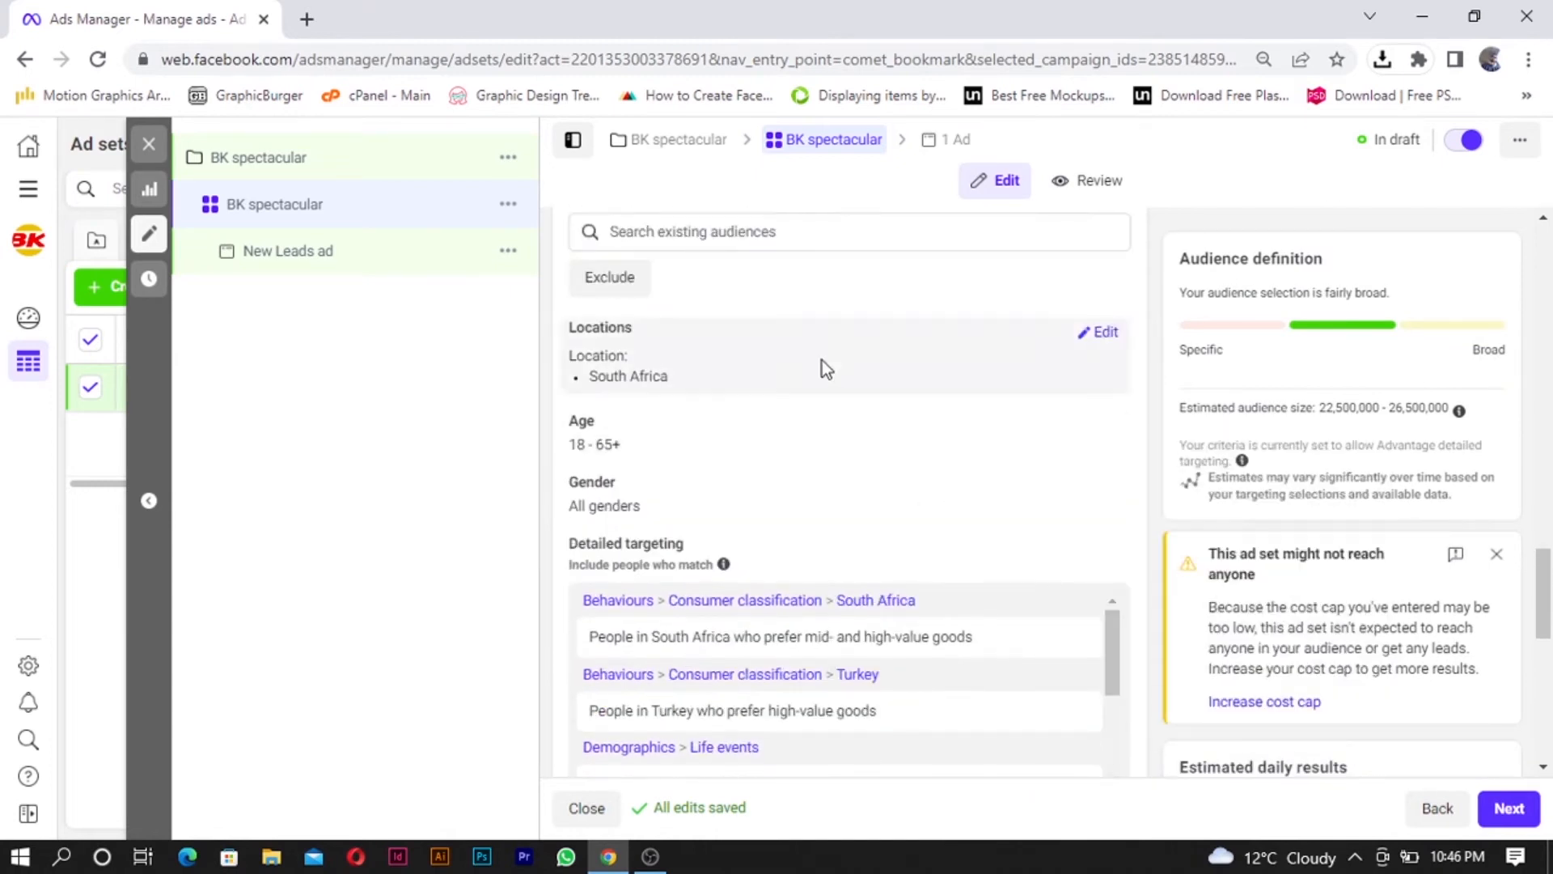
pyautogui.scroll(-3, 822, 368)
pyautogui.scroll(-8, 822, 406)
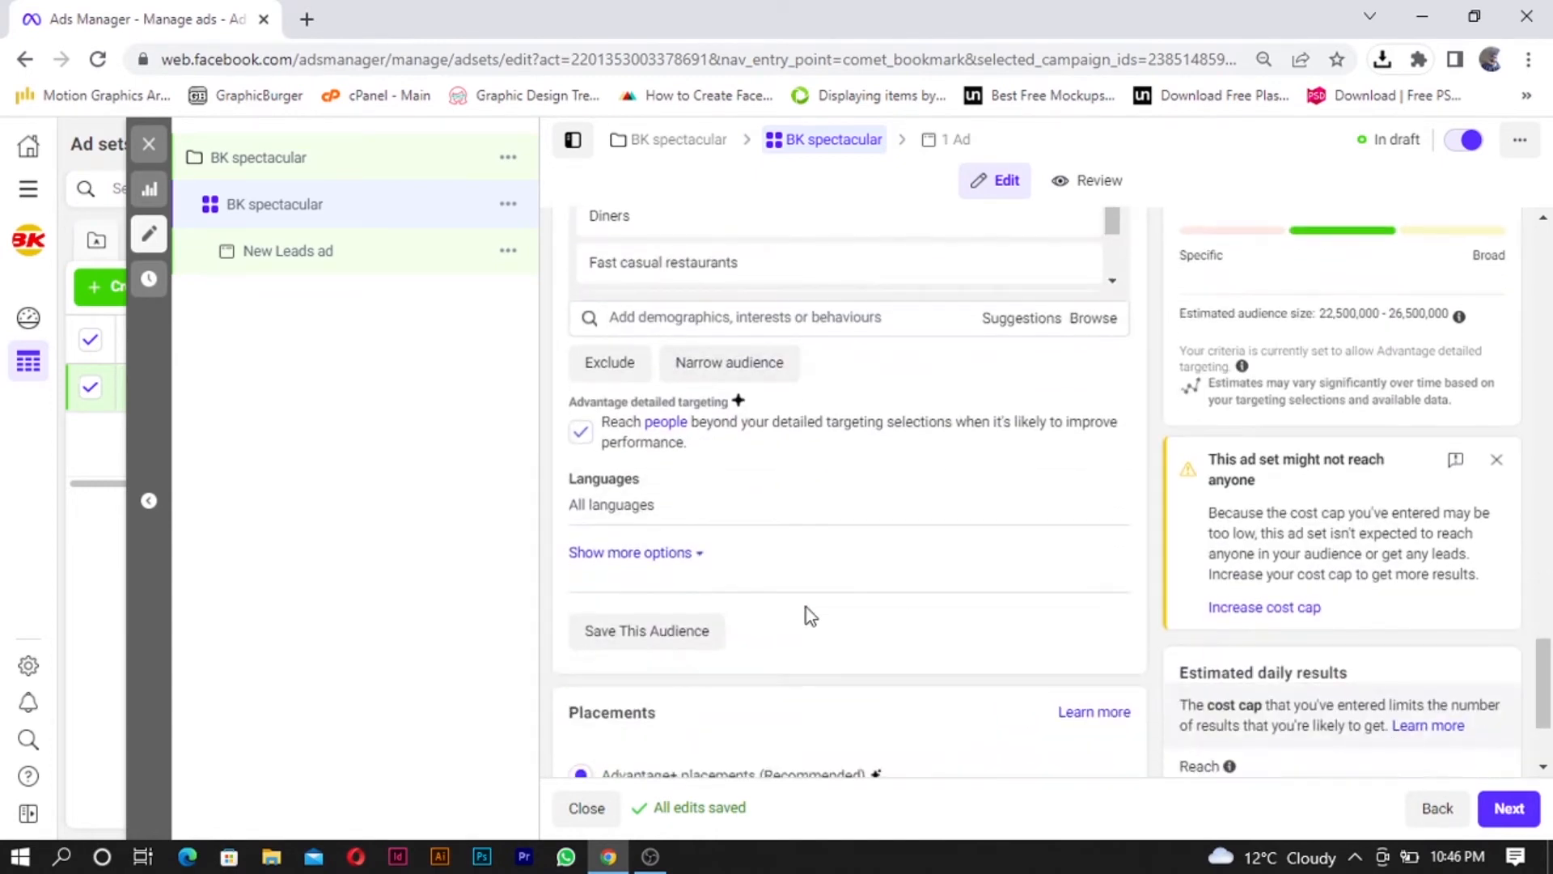
pyautogui.scroll(4, 812, 612)
pyautogui.scroll(4, 812, 613)
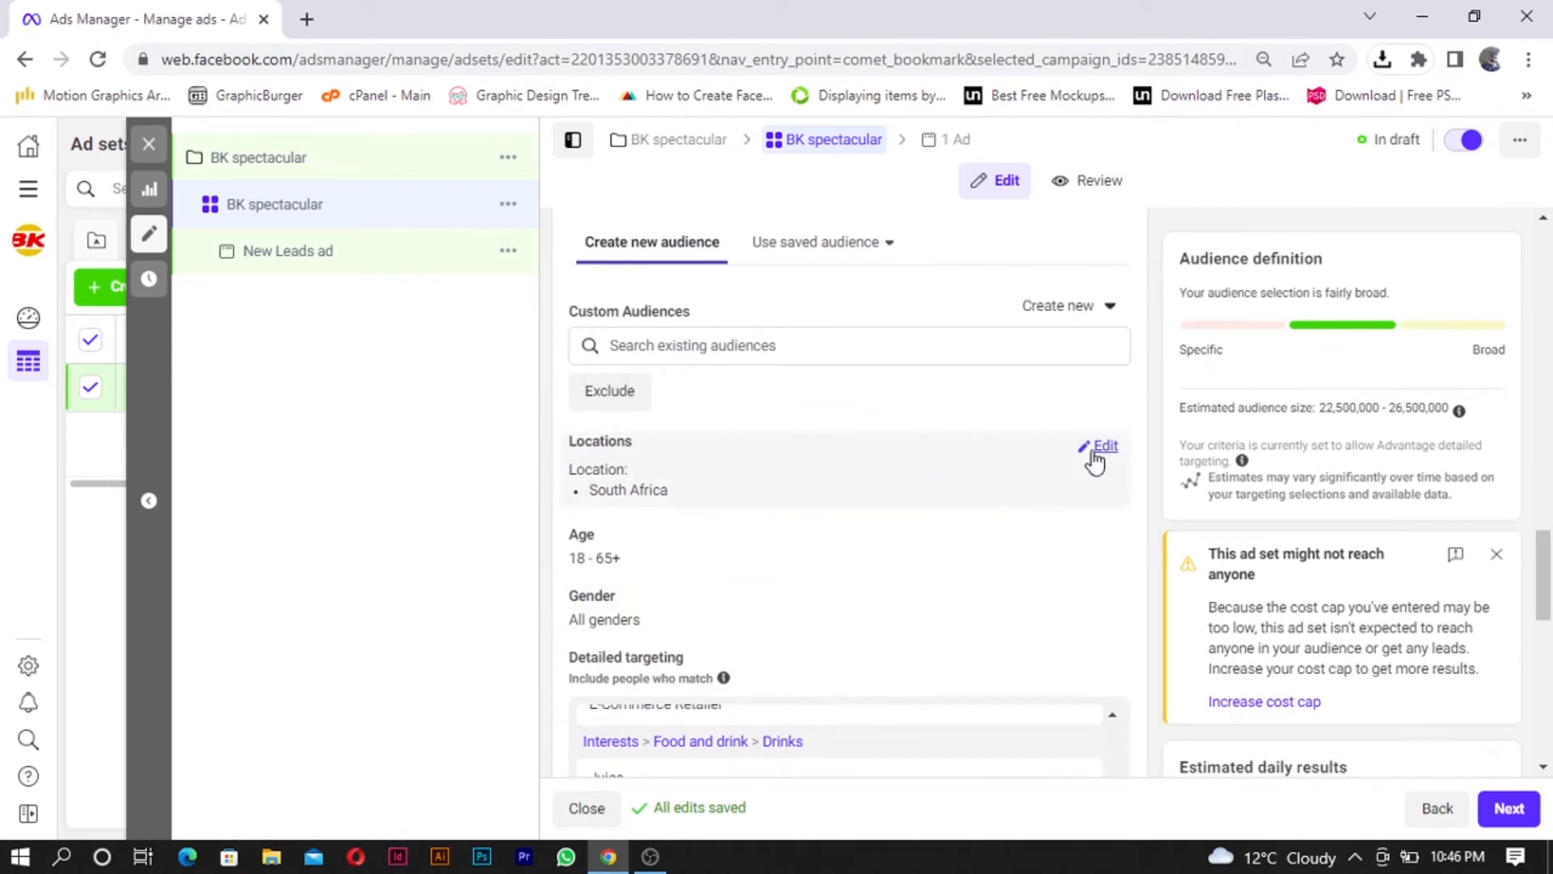
pyautogui.click(1102, 447)
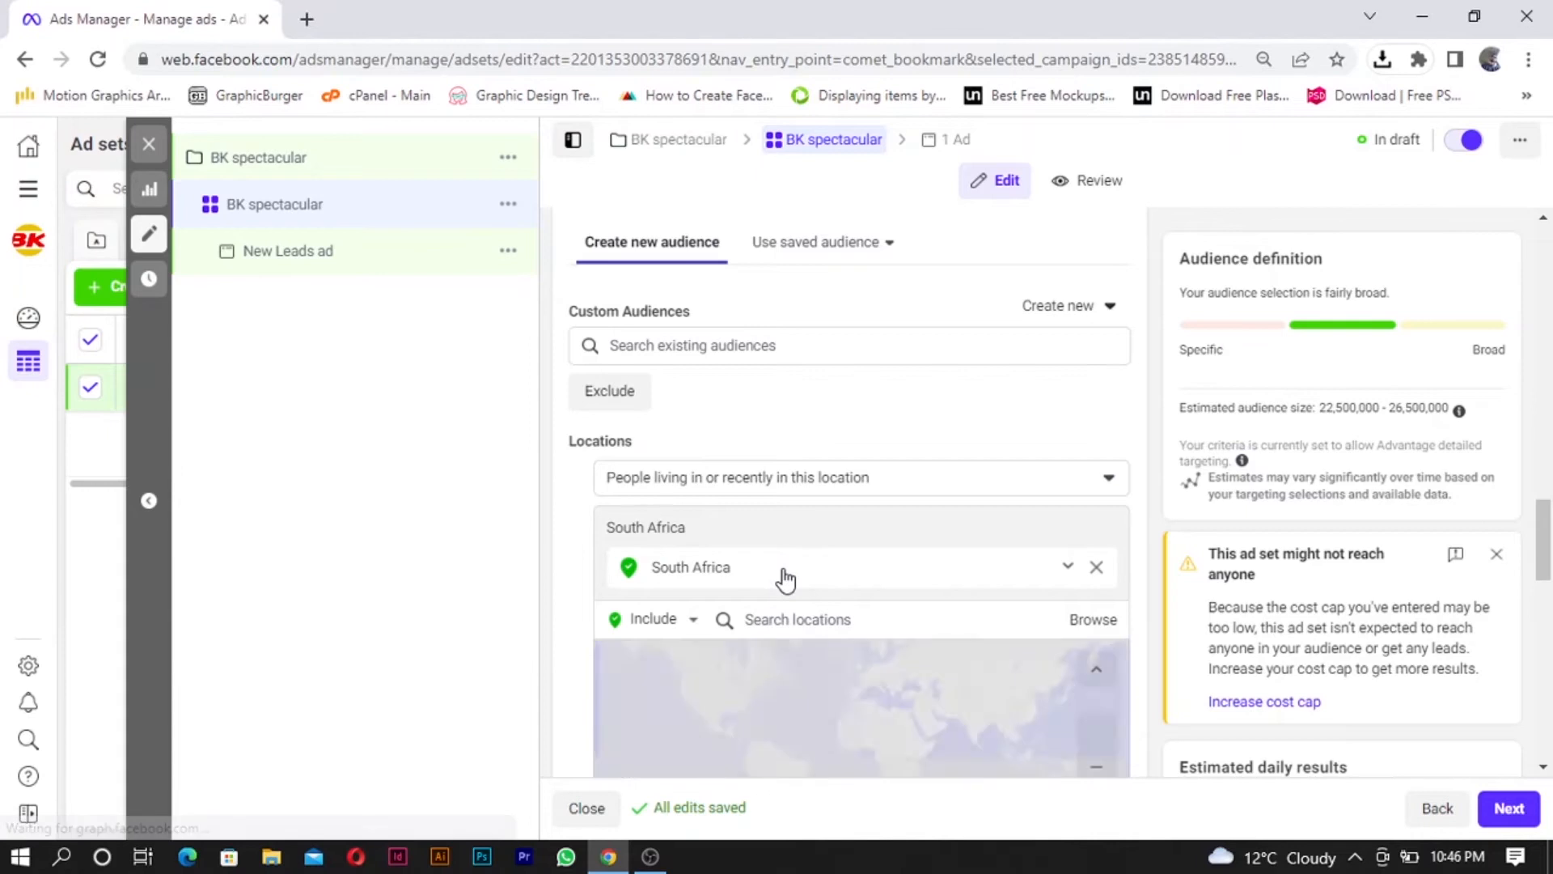
pyautogui.scroll(-1, 804, 596)
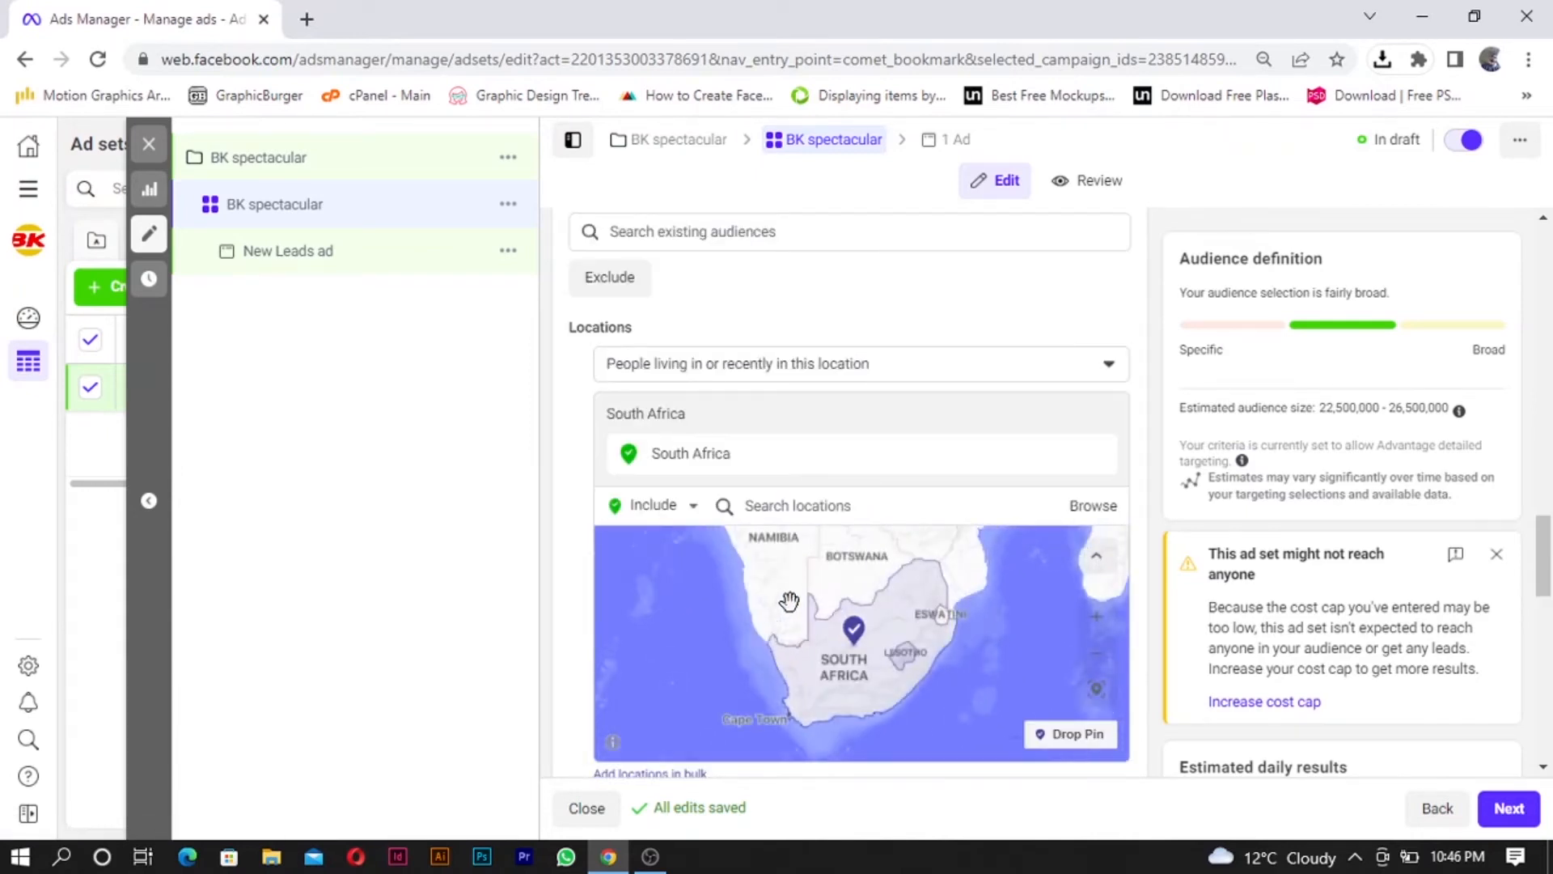
pyautogui.click(785, 506)
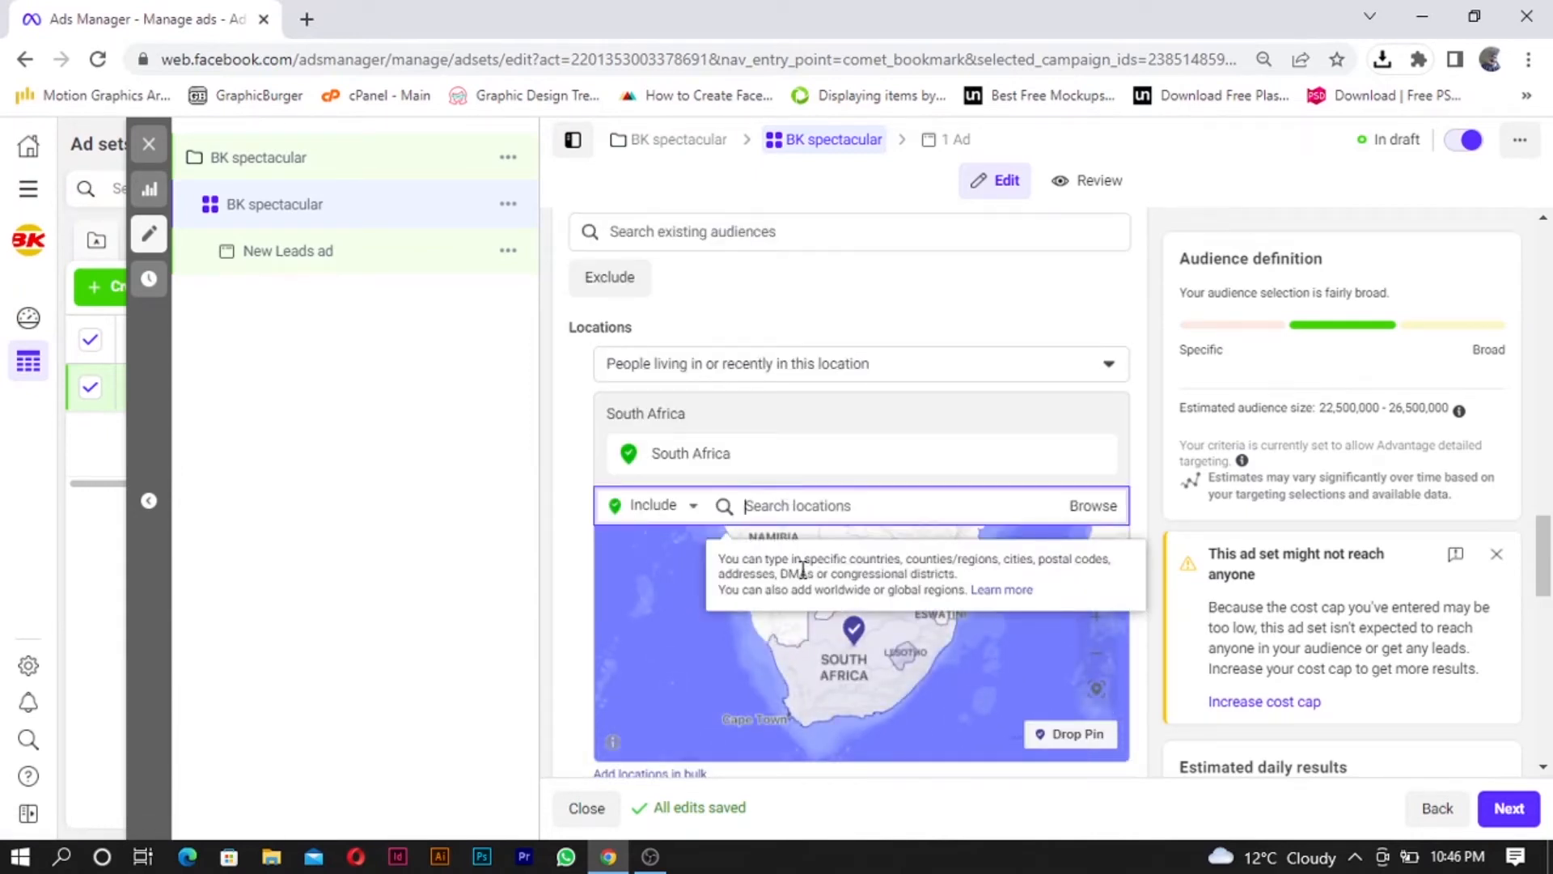
pyautogui.write('walmer por')
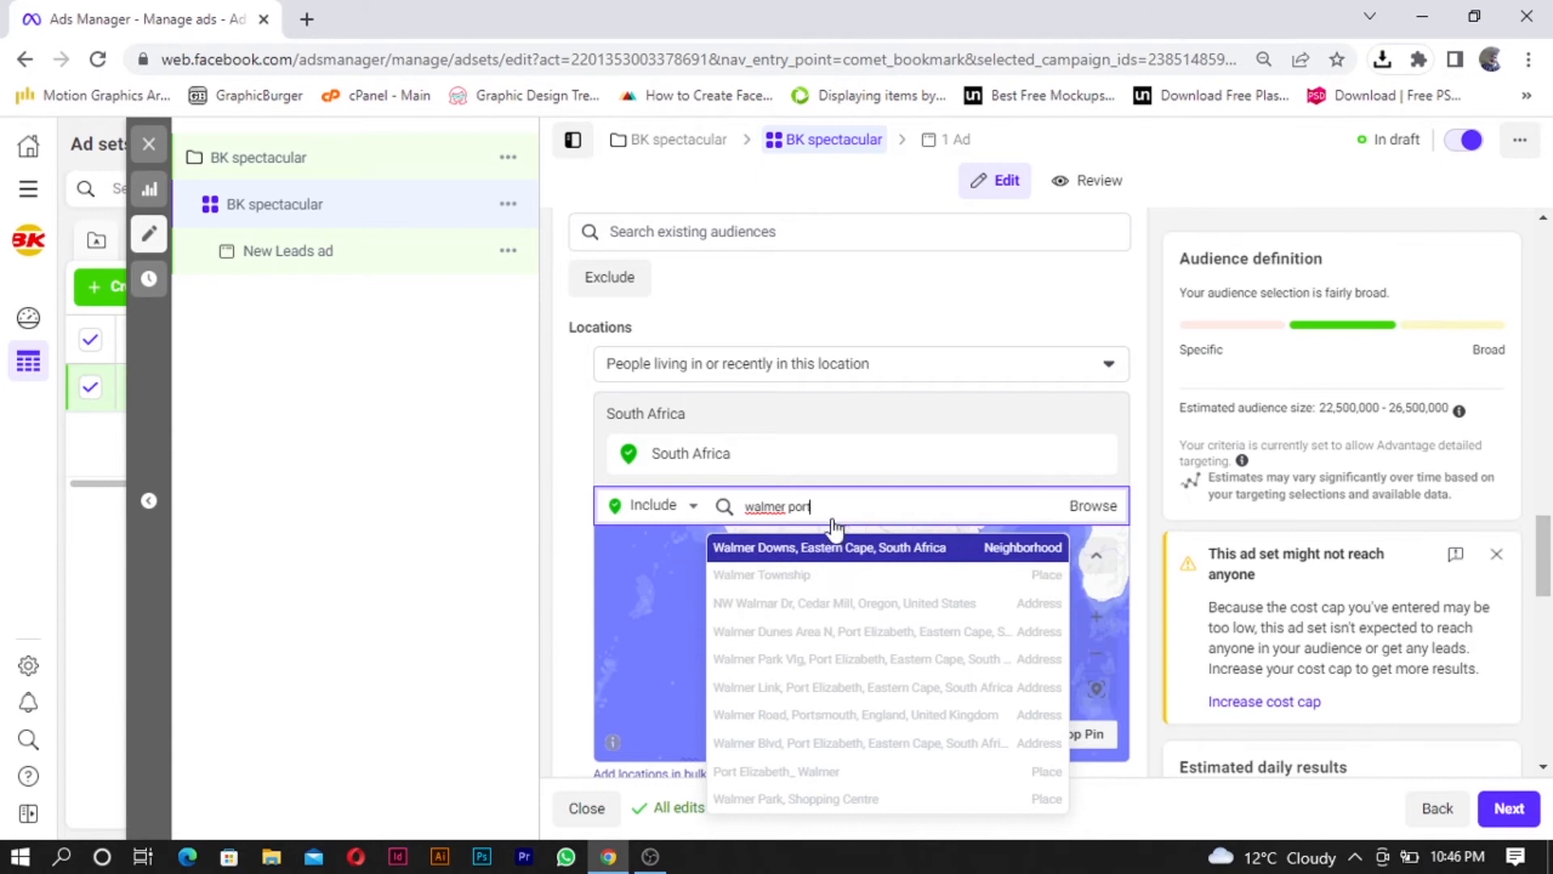
pyautogui.press('Return')
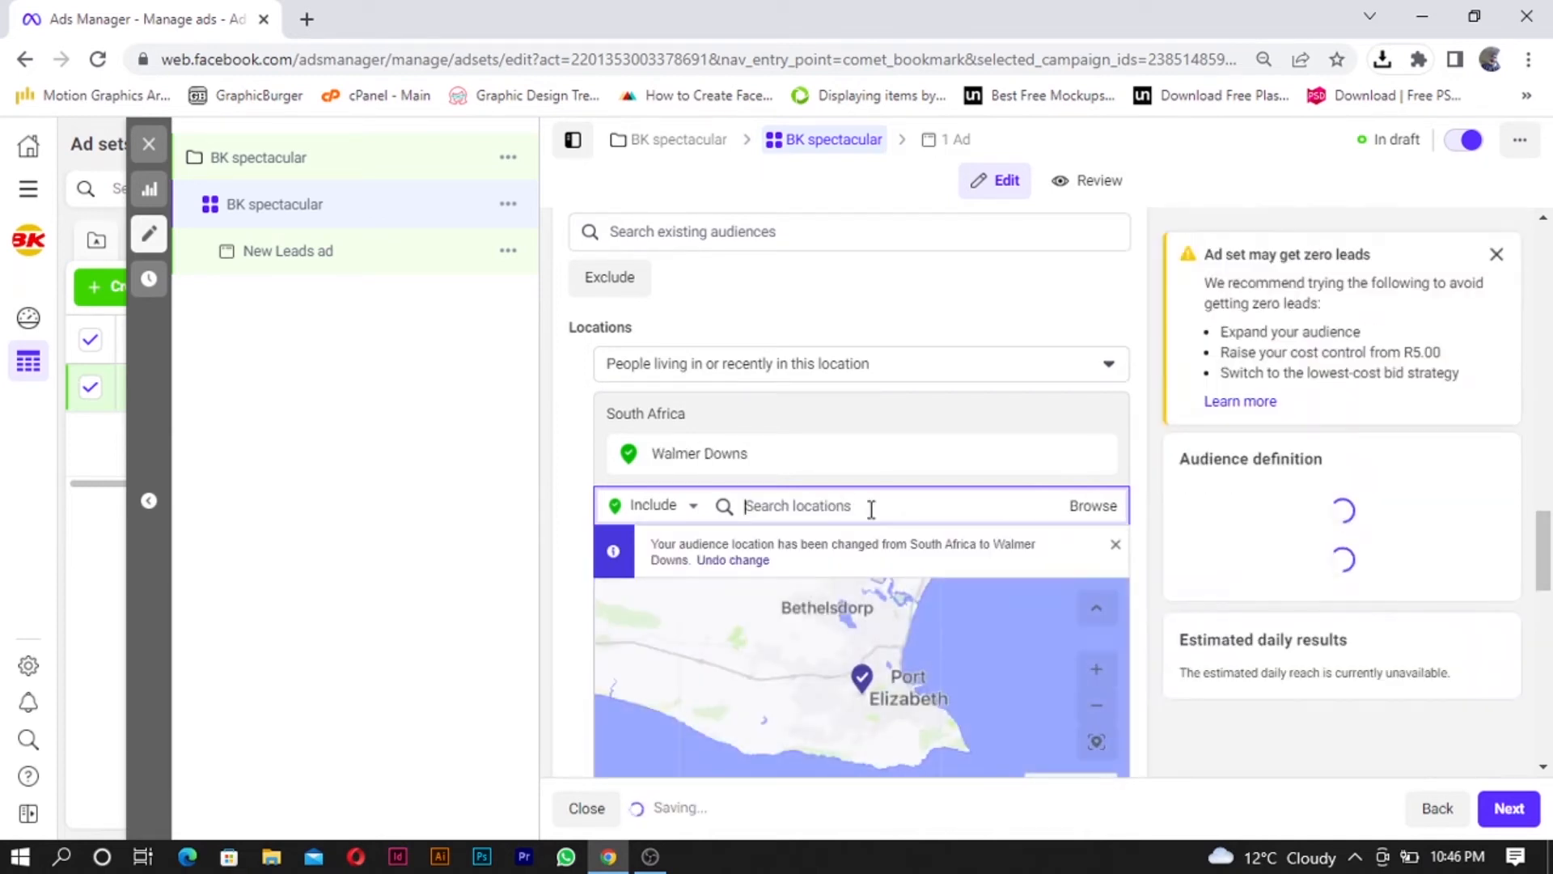
# Step: Add the places "Walmer Park, Shopping Centre" and "Greenacres mall, Port Elizabeth" to the included audience locations
pyautogui.write('wal')
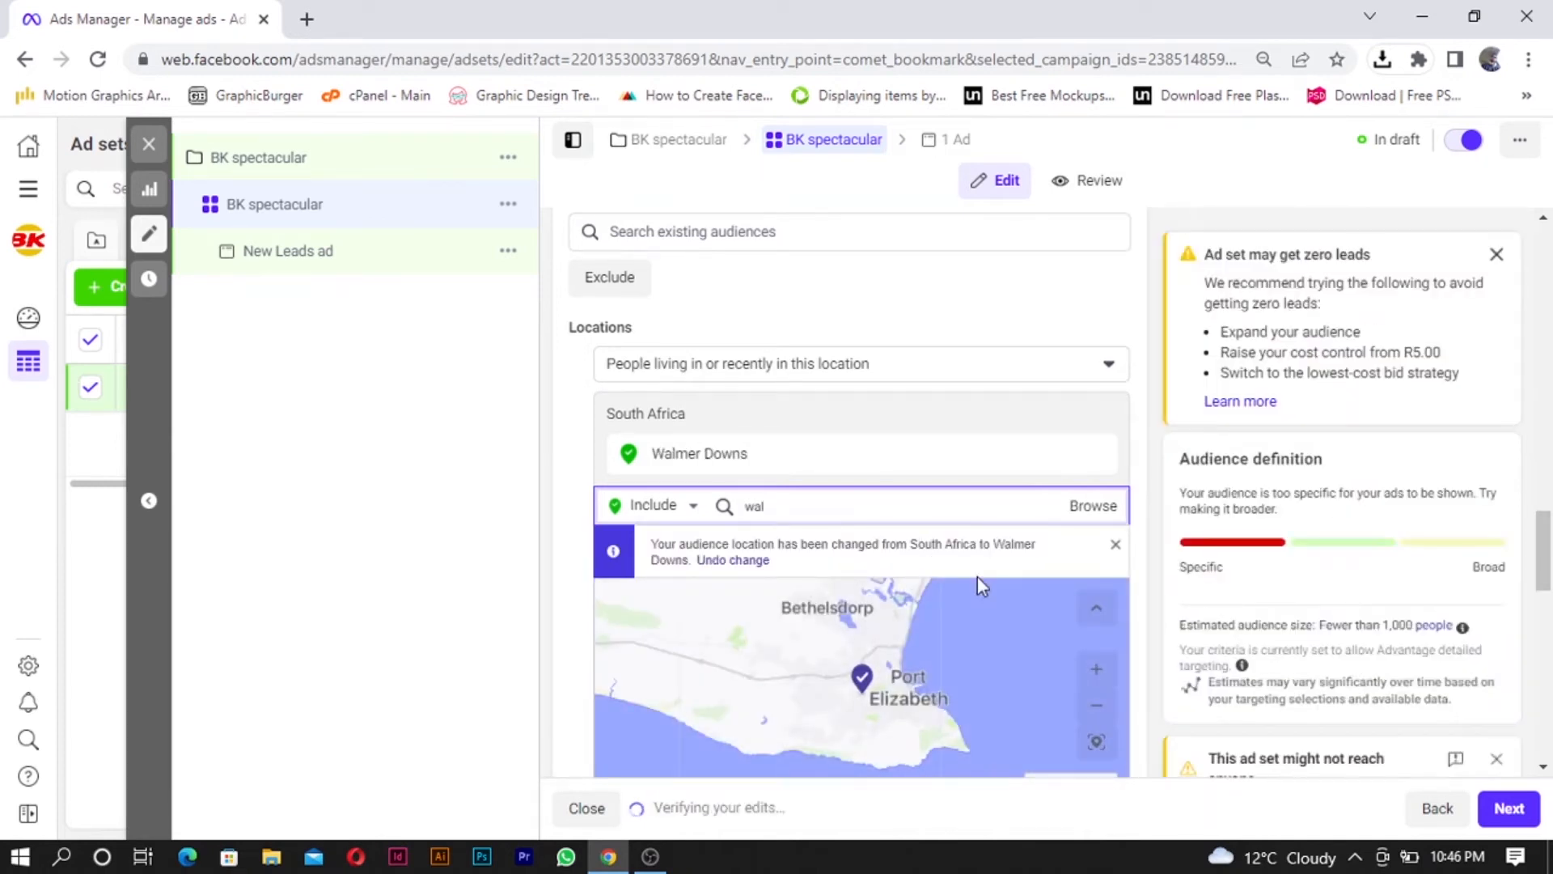
pyautogui.write('mer p')
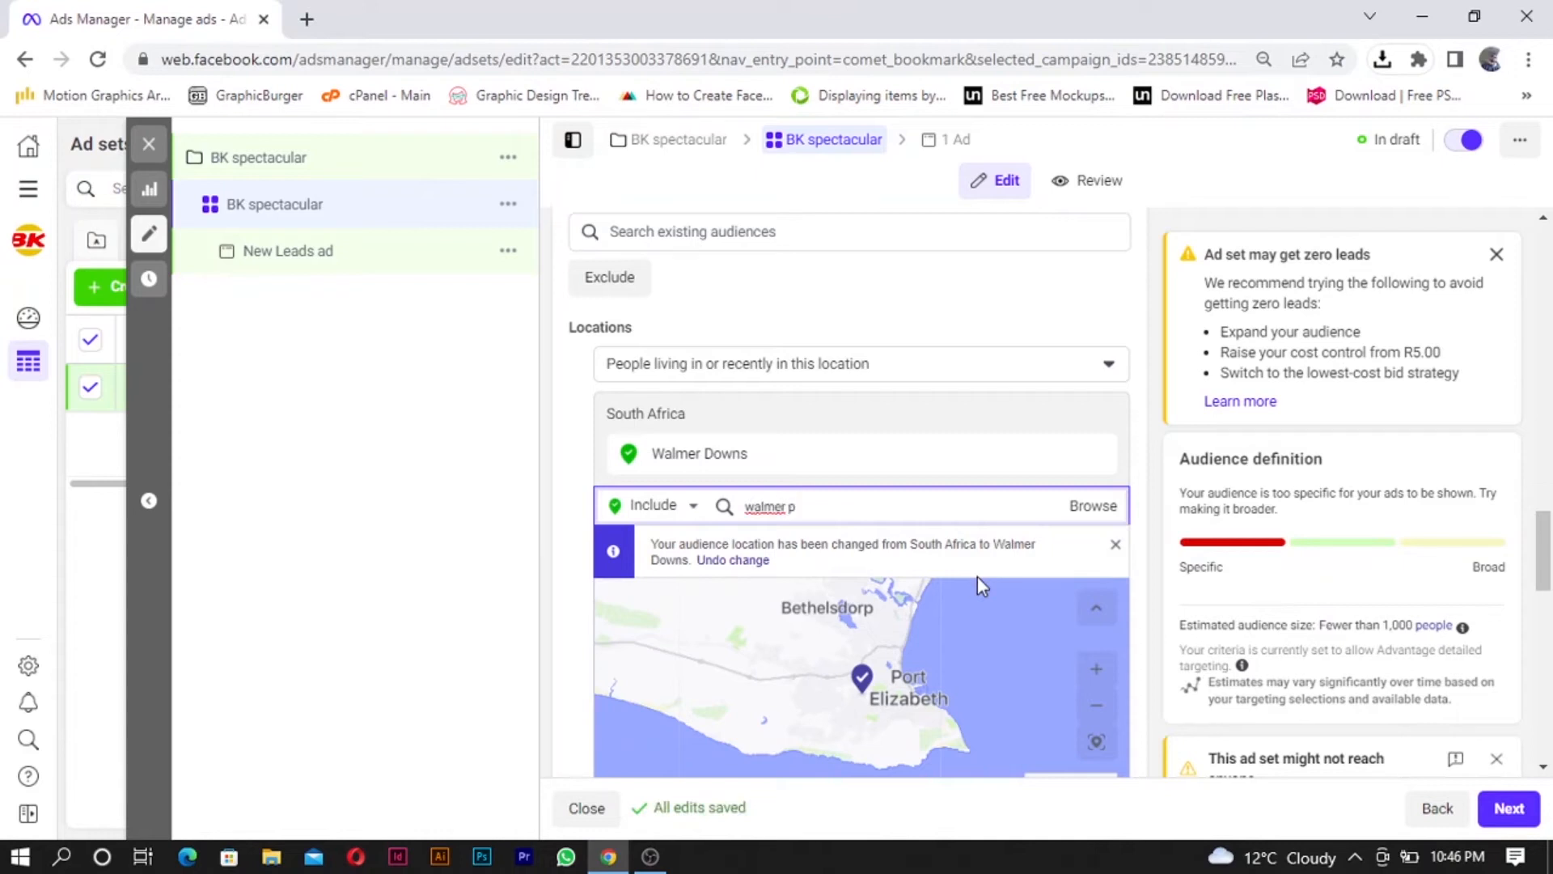
pyautogui.write('ark')
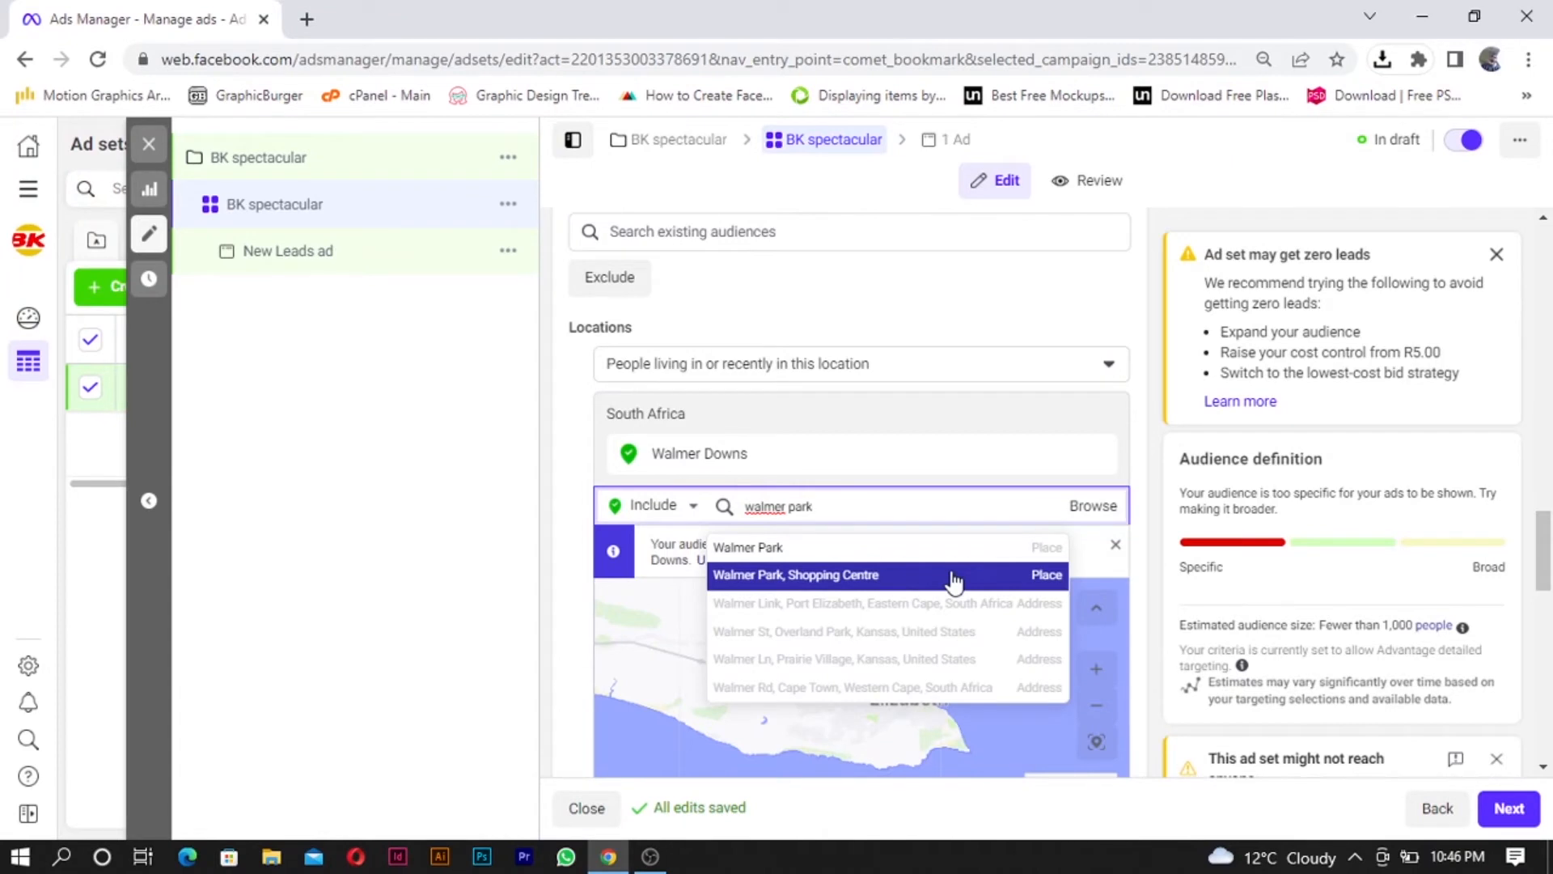
pyautogui.click(953, 582)
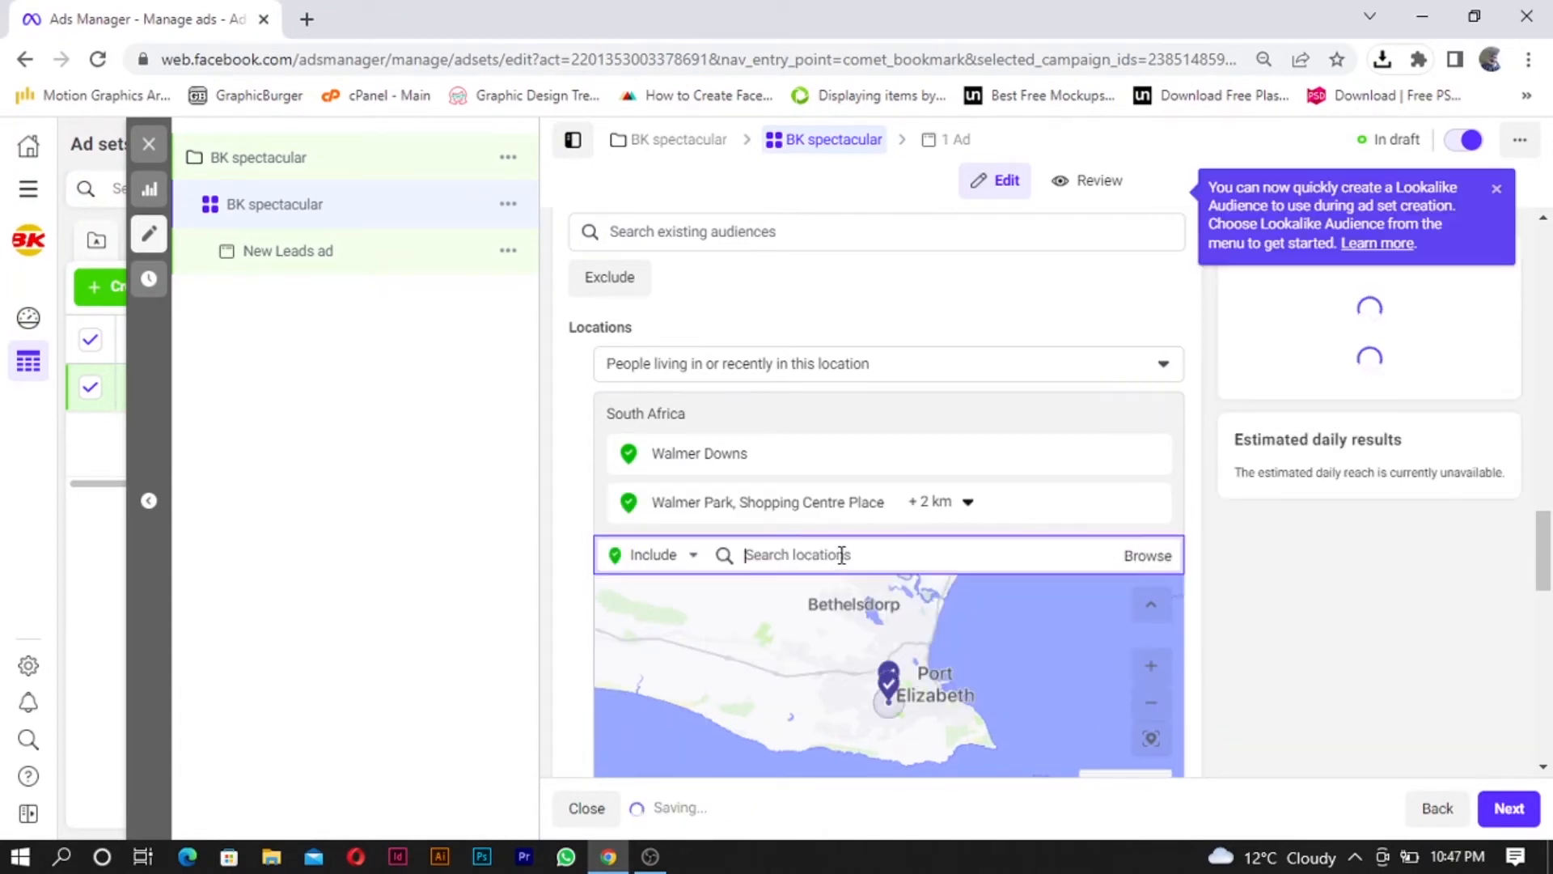
pyautogui.write('greenacres mall')
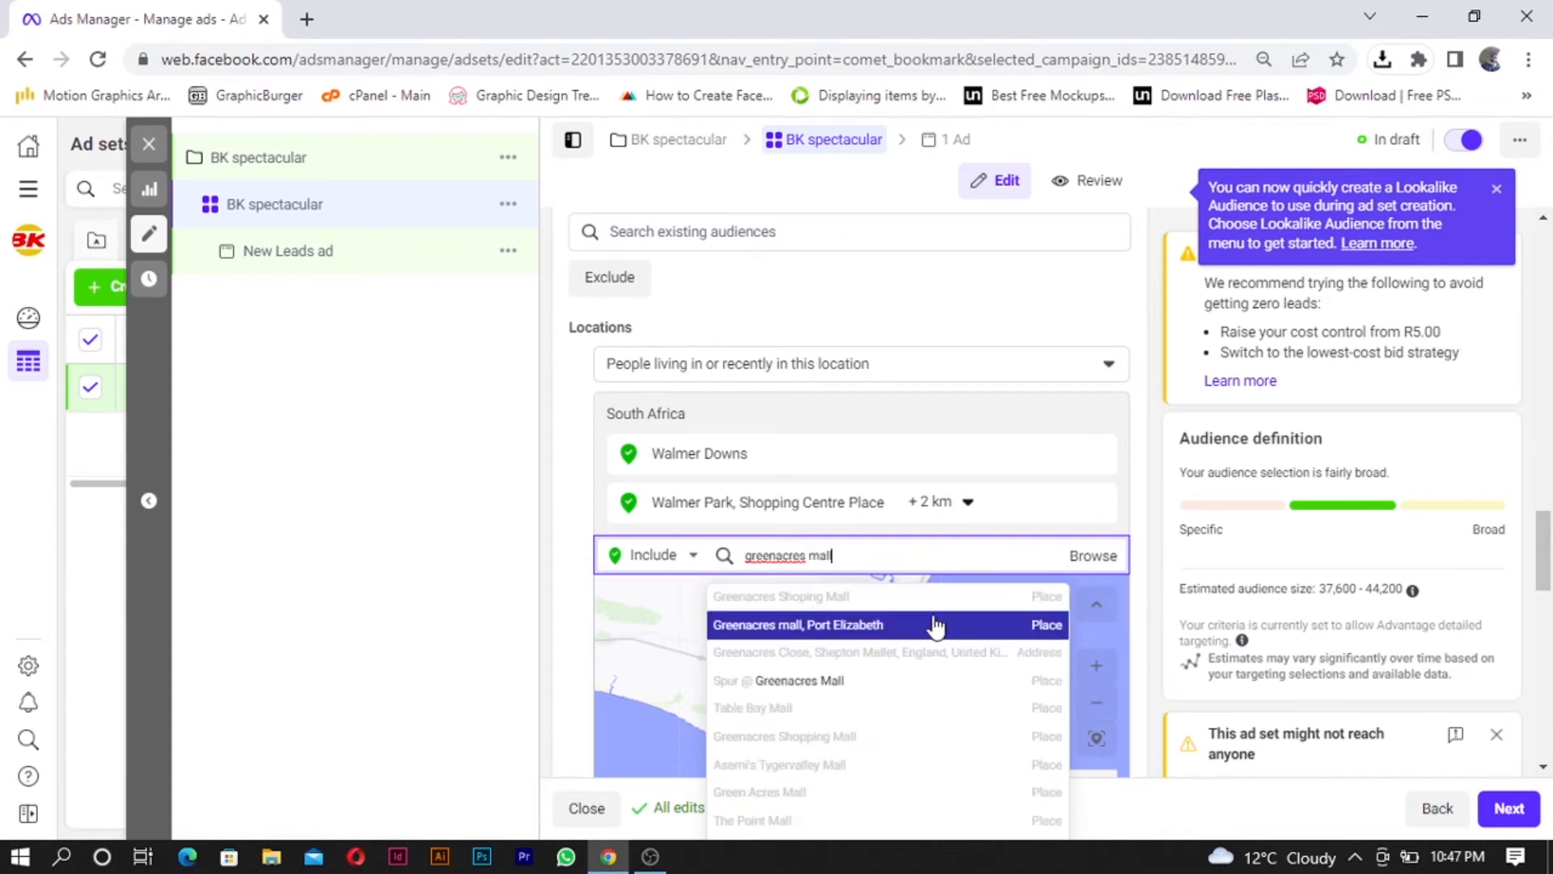
pyautogui.click(943, 627)
# Step: Save the configured audience under the name "Bk Burgers"
pyautogui.scroll(-5, 1022, 581)
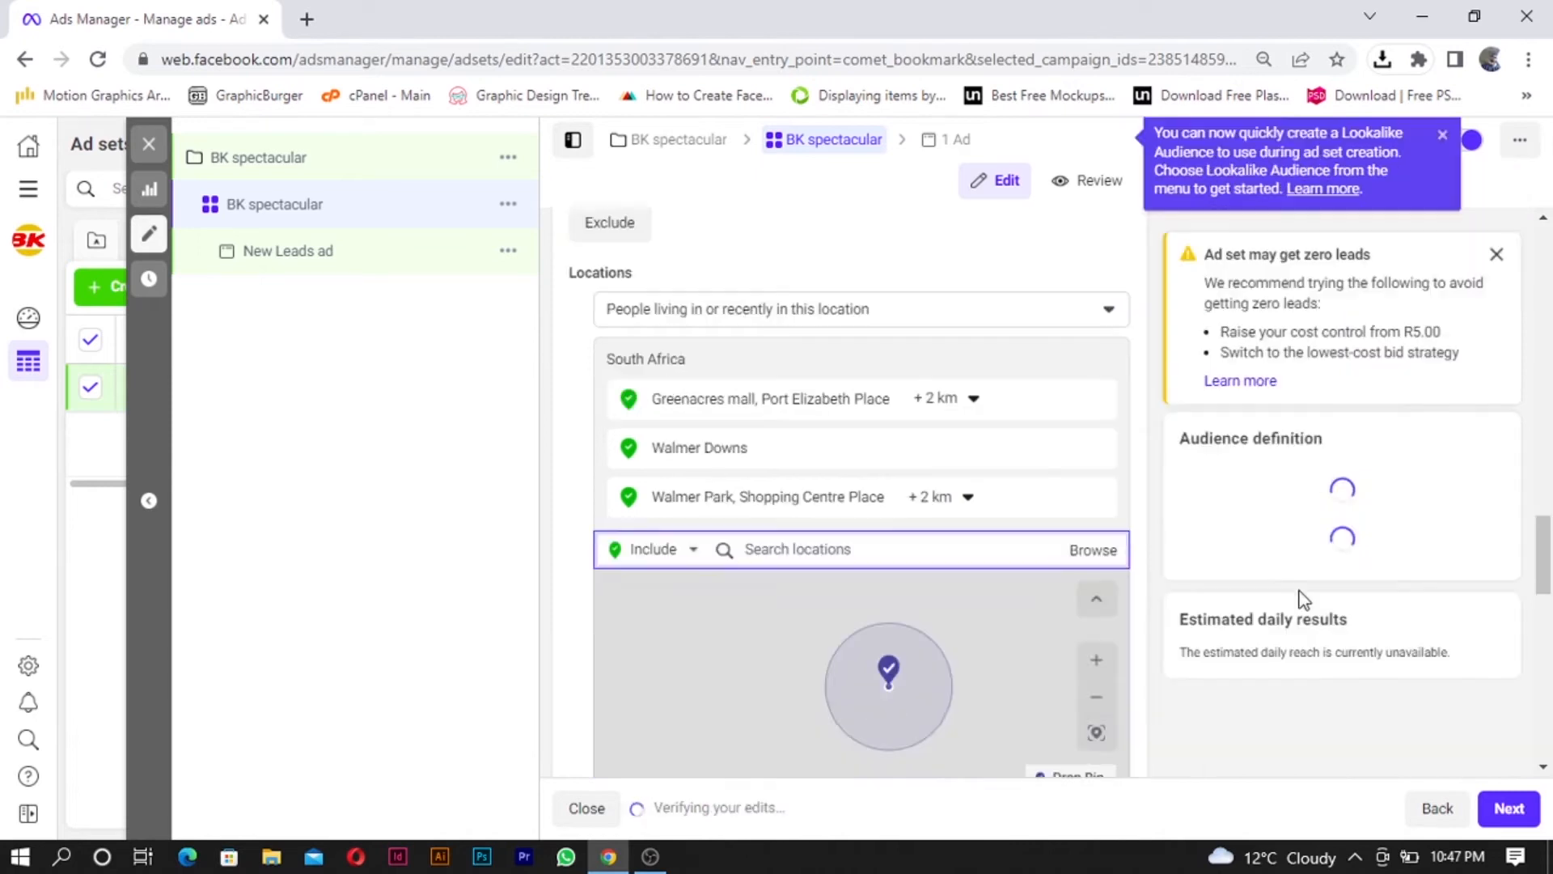
pyautogui.scroll(-4, 824, 564)
pyautogui.scroll(-4, 1162, 688)
pyautogui.scroll(2, 833, 631)
pyautogui.scroll(-3, 651, 657)
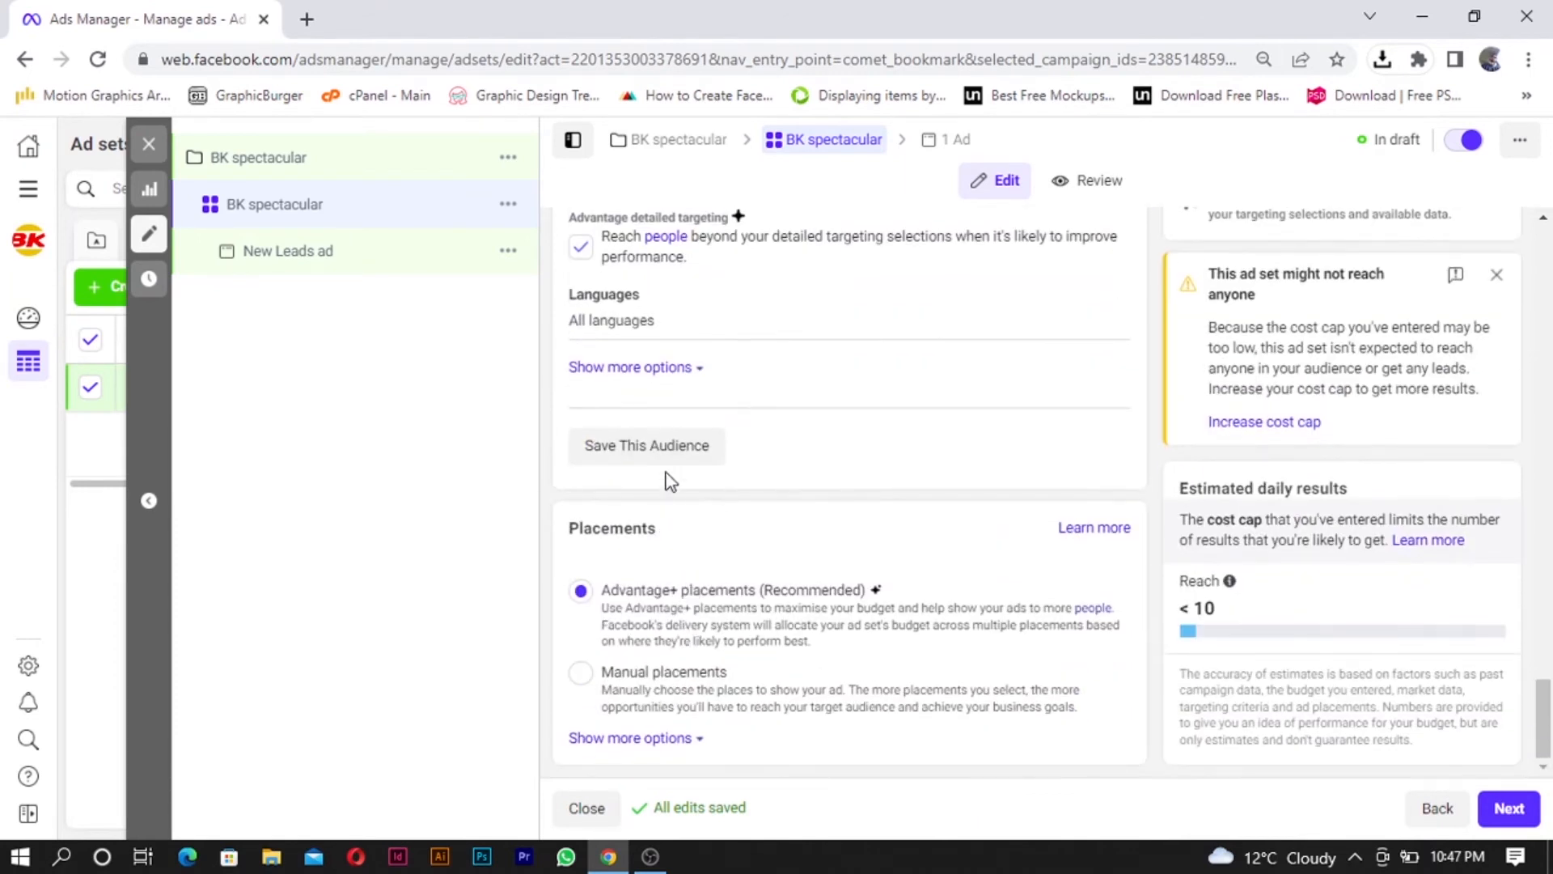
pyautogui.click(685, 453)
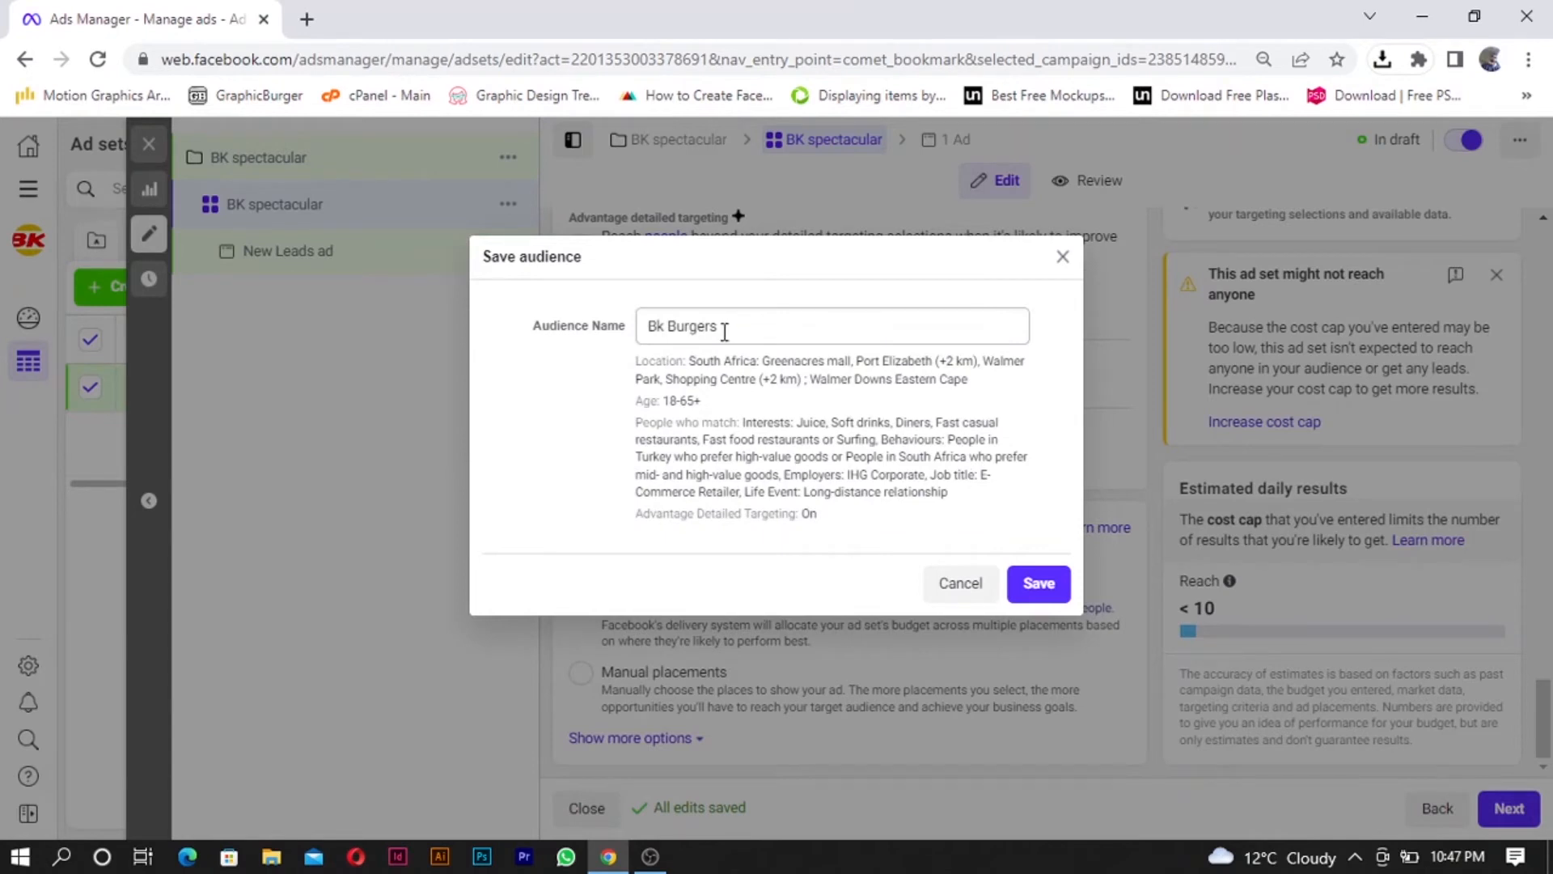
pyautogui.click(1032, 586)
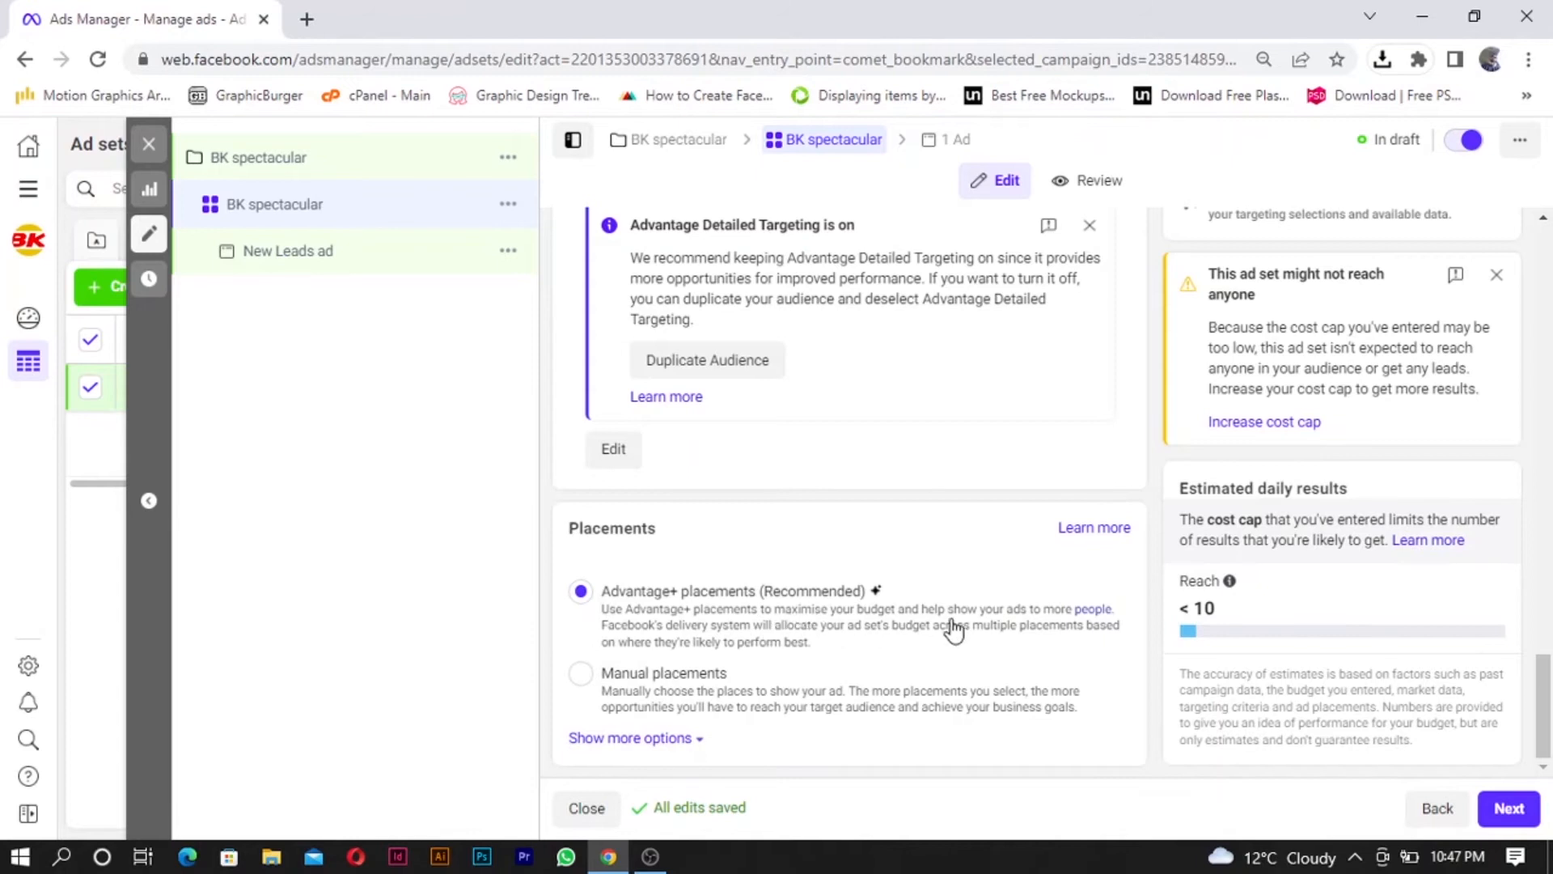
# Step: Proceed from the ad set to the New Leads ad and set its format to Carousel
pyautogui.click(1507, 811)
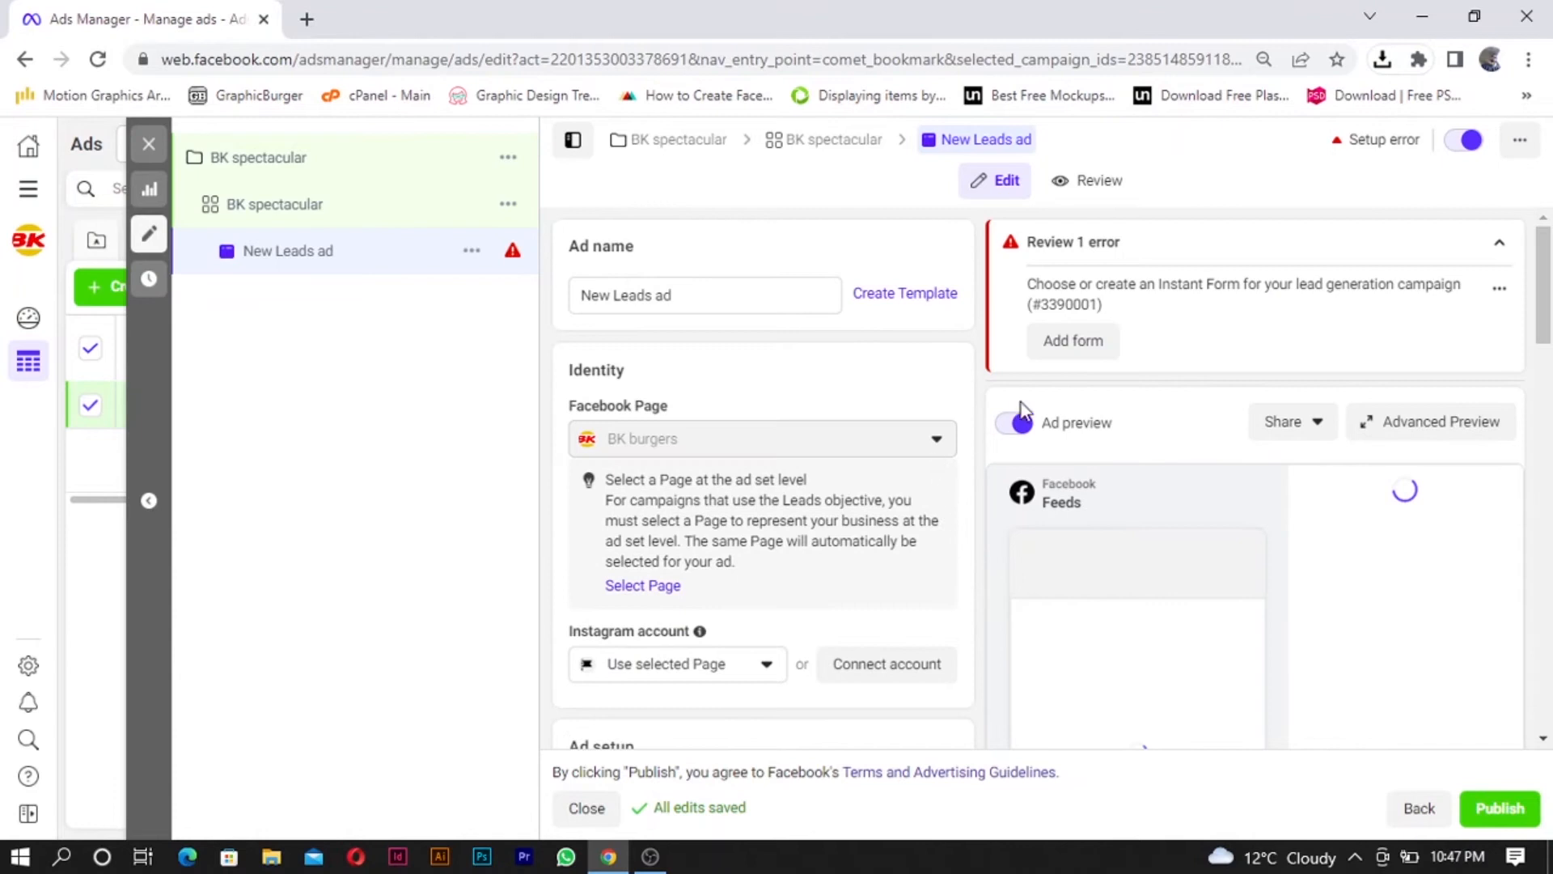
pyautogui.scroll(-4, 851, 444)
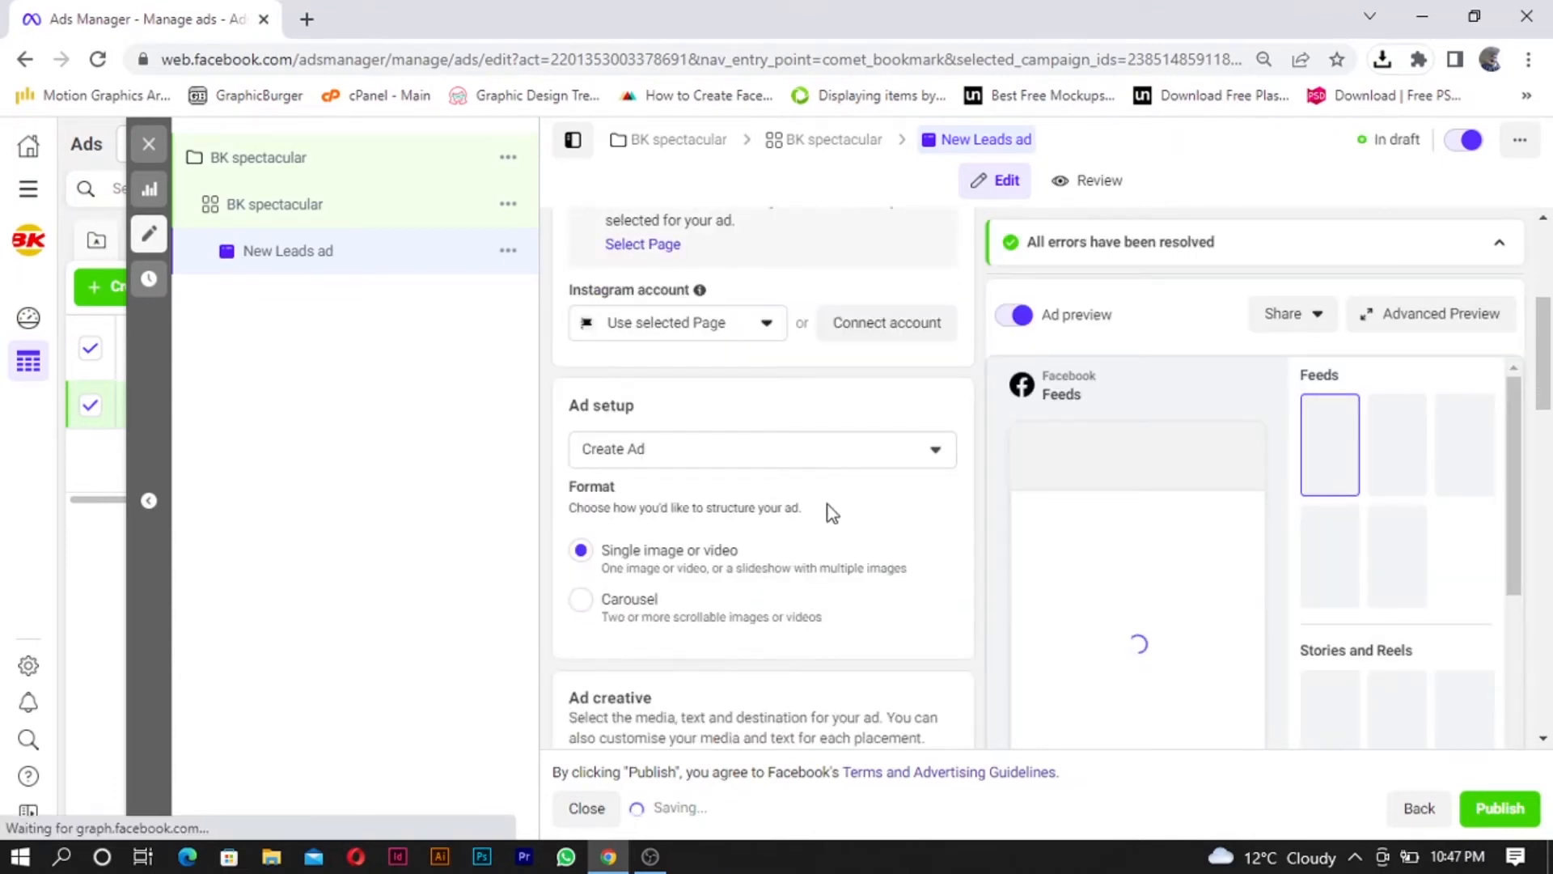
pyautogui.click(611, 607)
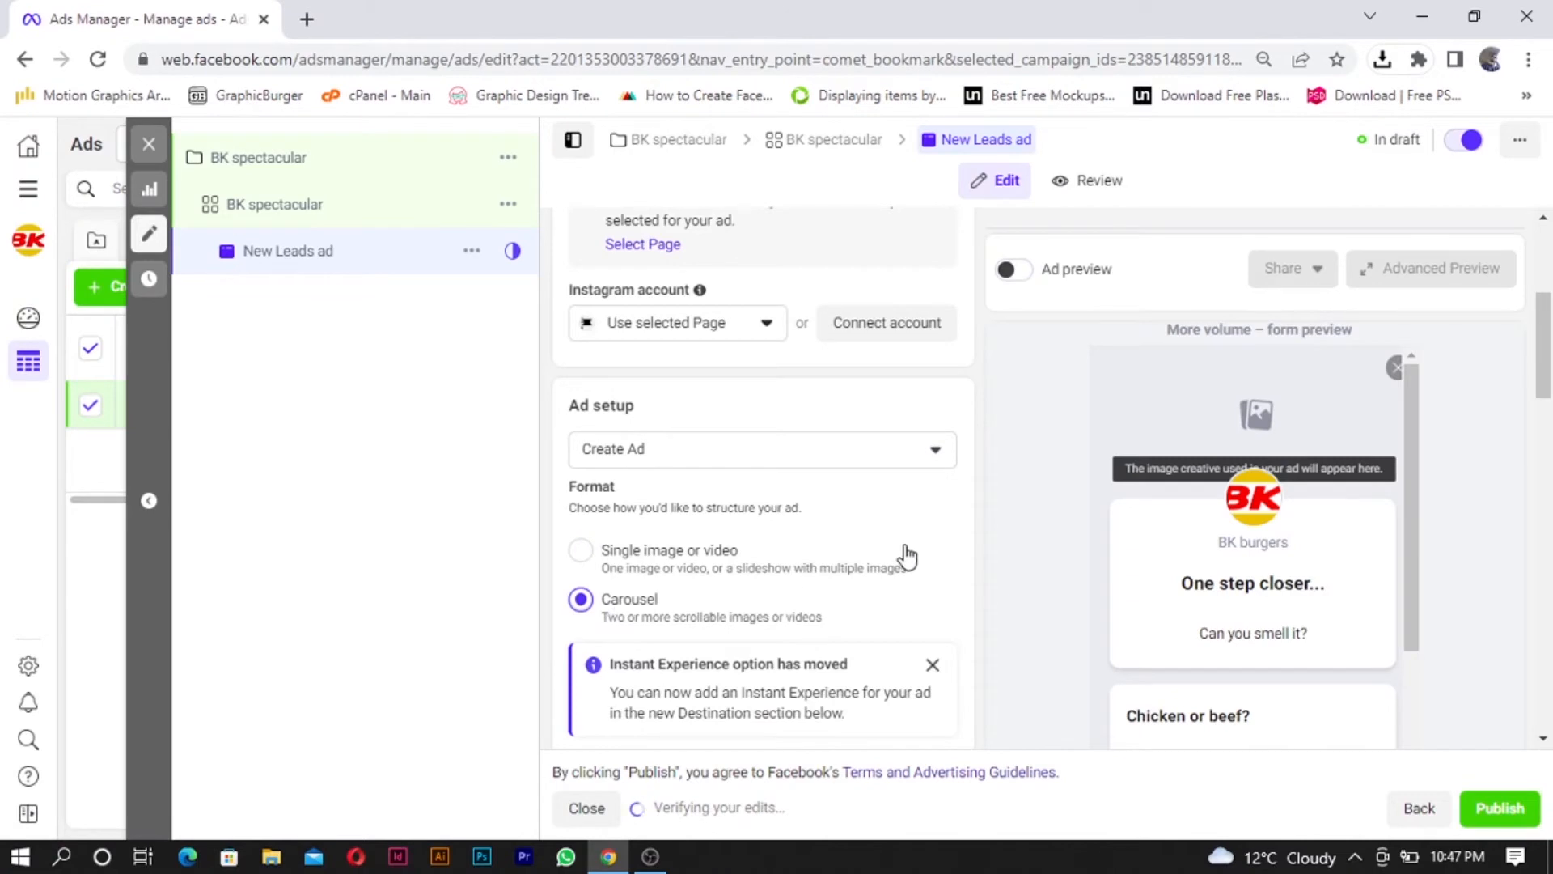
# Step: Add three image cards to the carousel from the account images, in the order post1.jpg, post2.jpg, post3.jpg
pyautogui.scroll(-5, 857, 637)
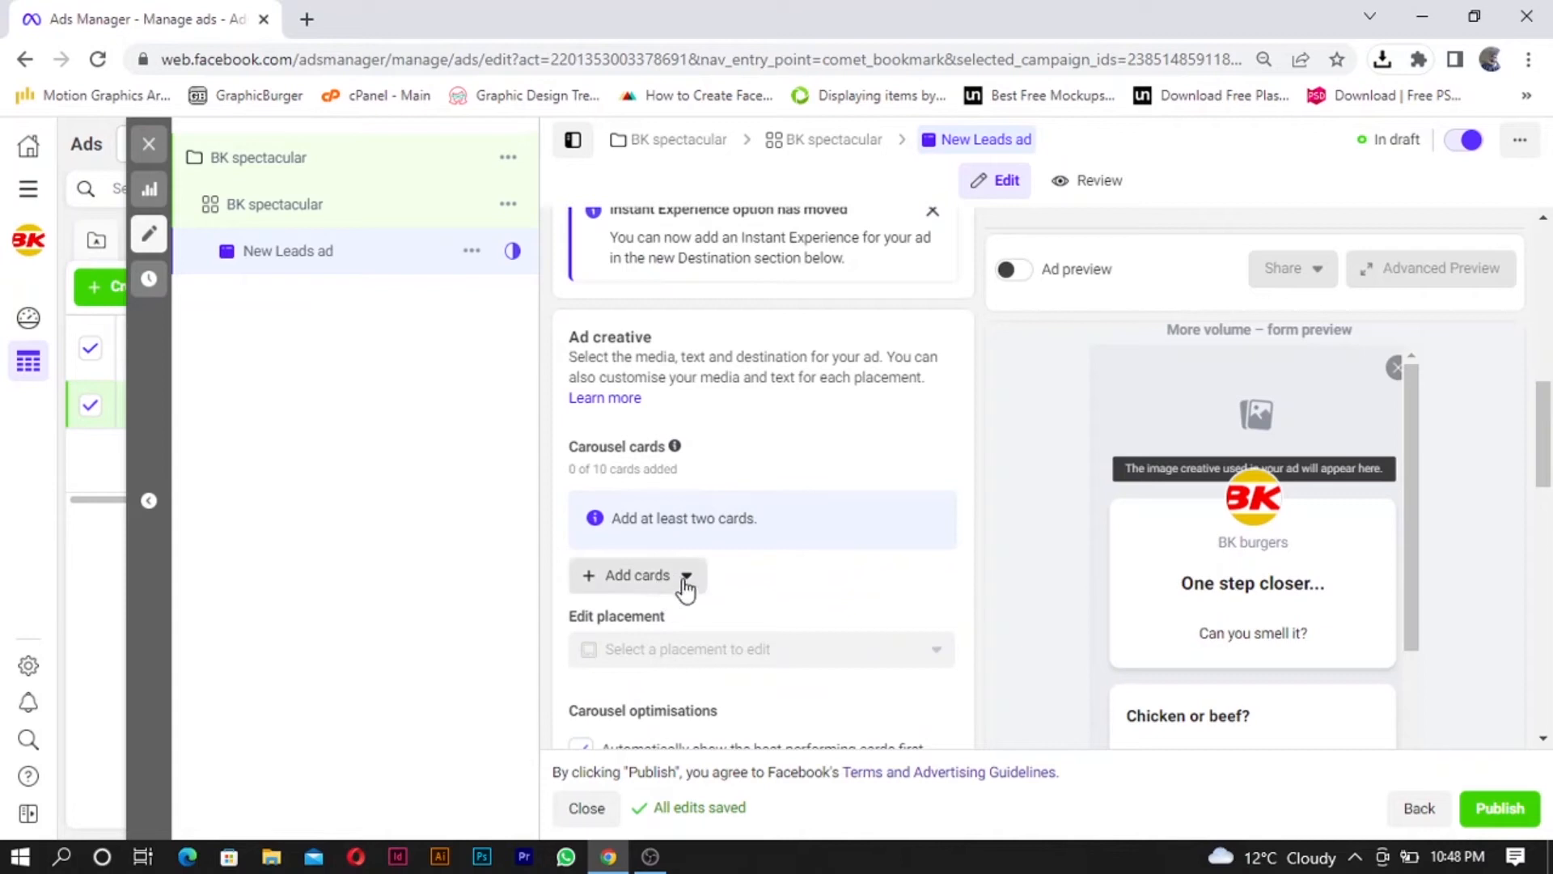
pyautogui.click(685, 578)
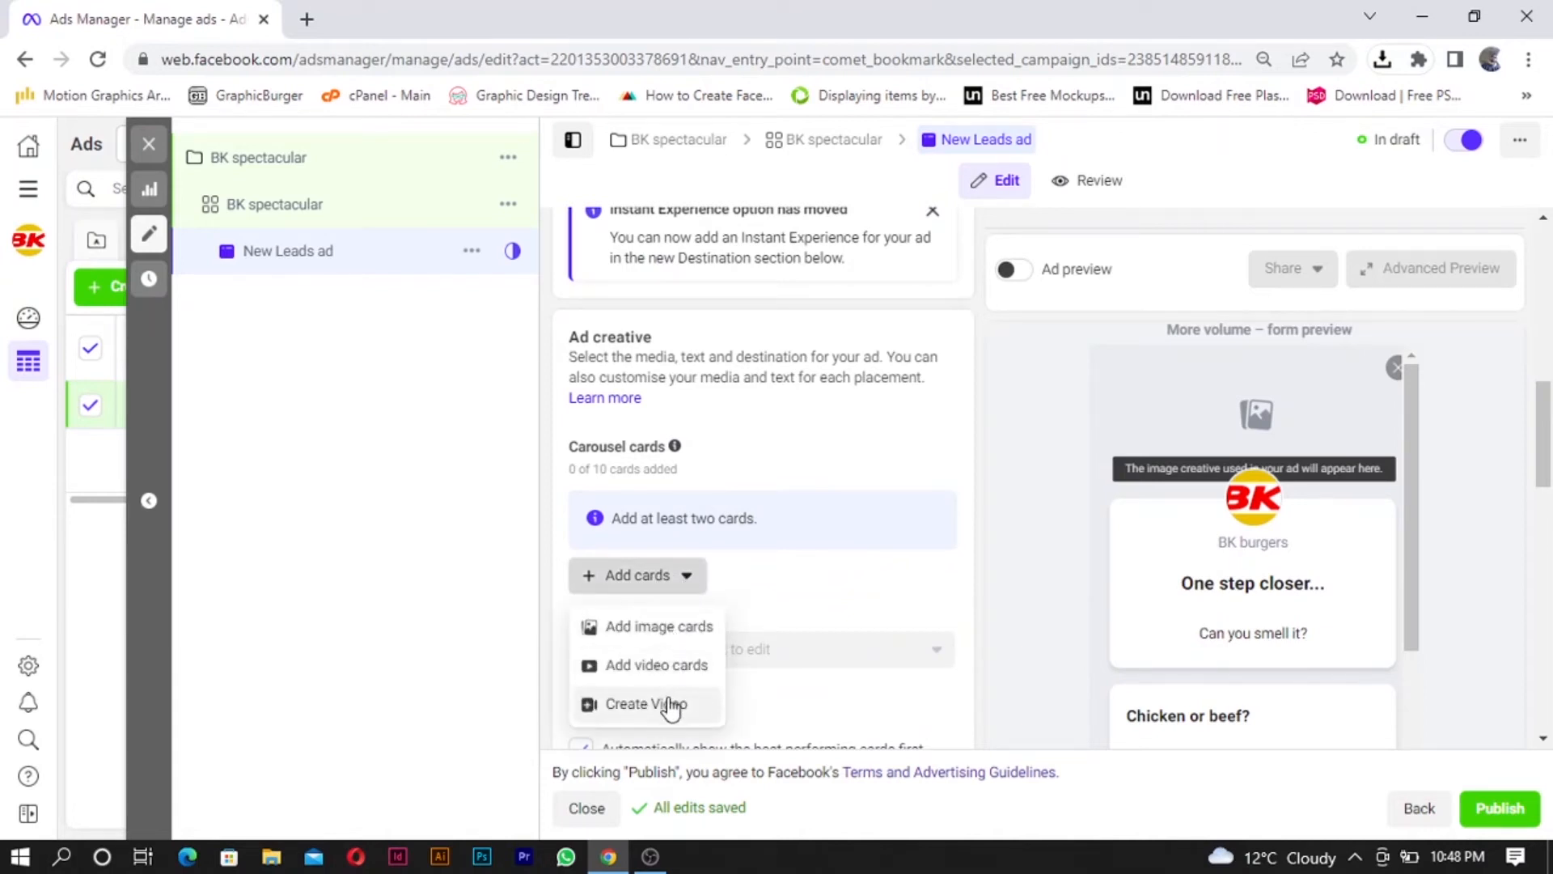
pyautogui.click(660, 631)
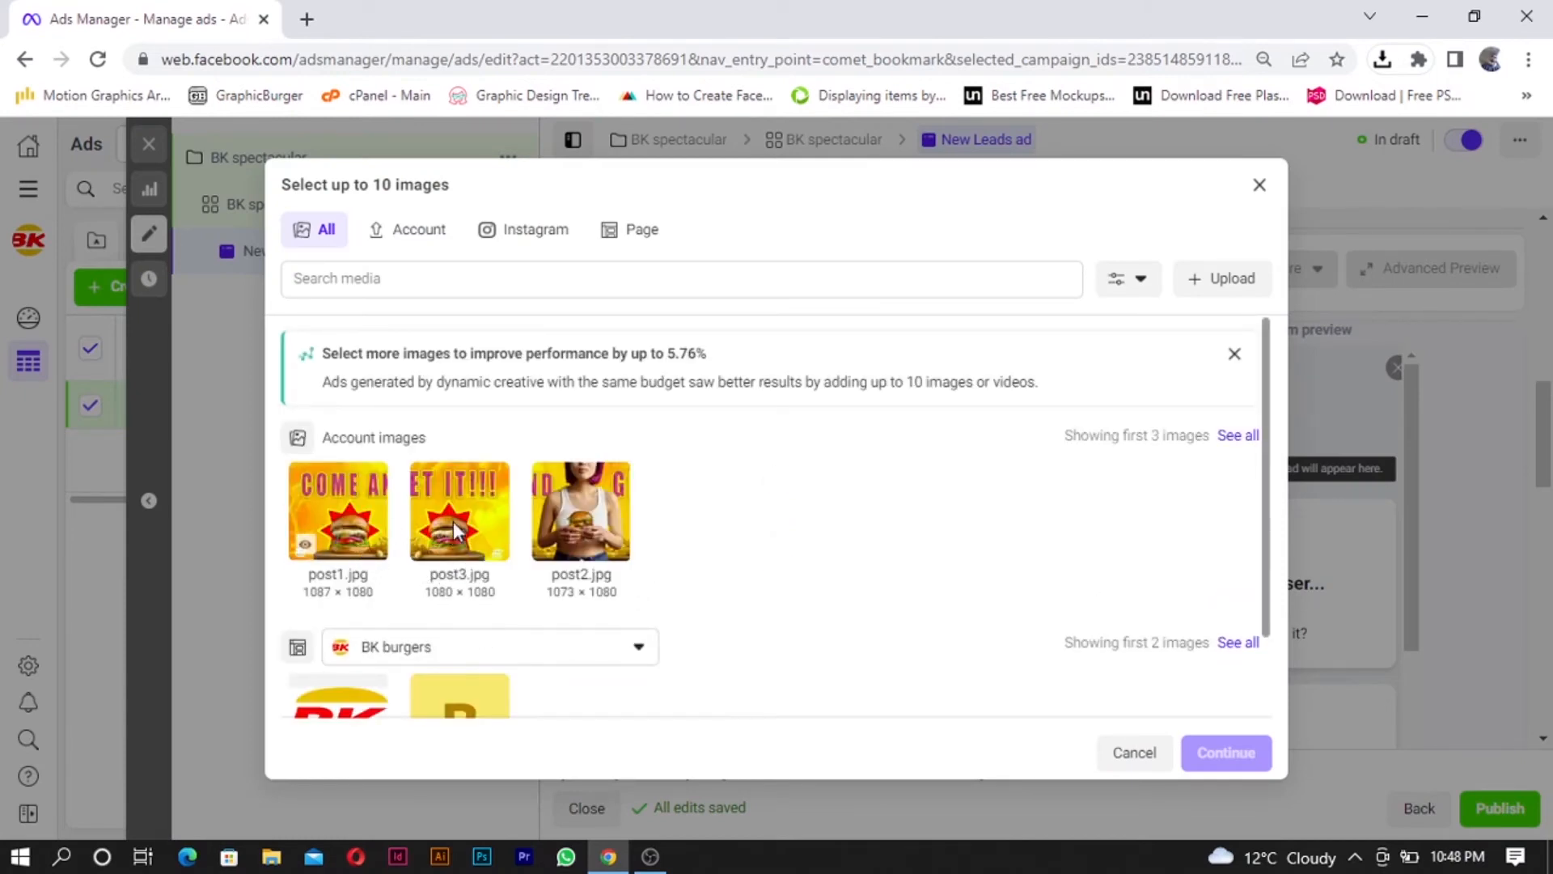
pyautogui.click(305, 514)
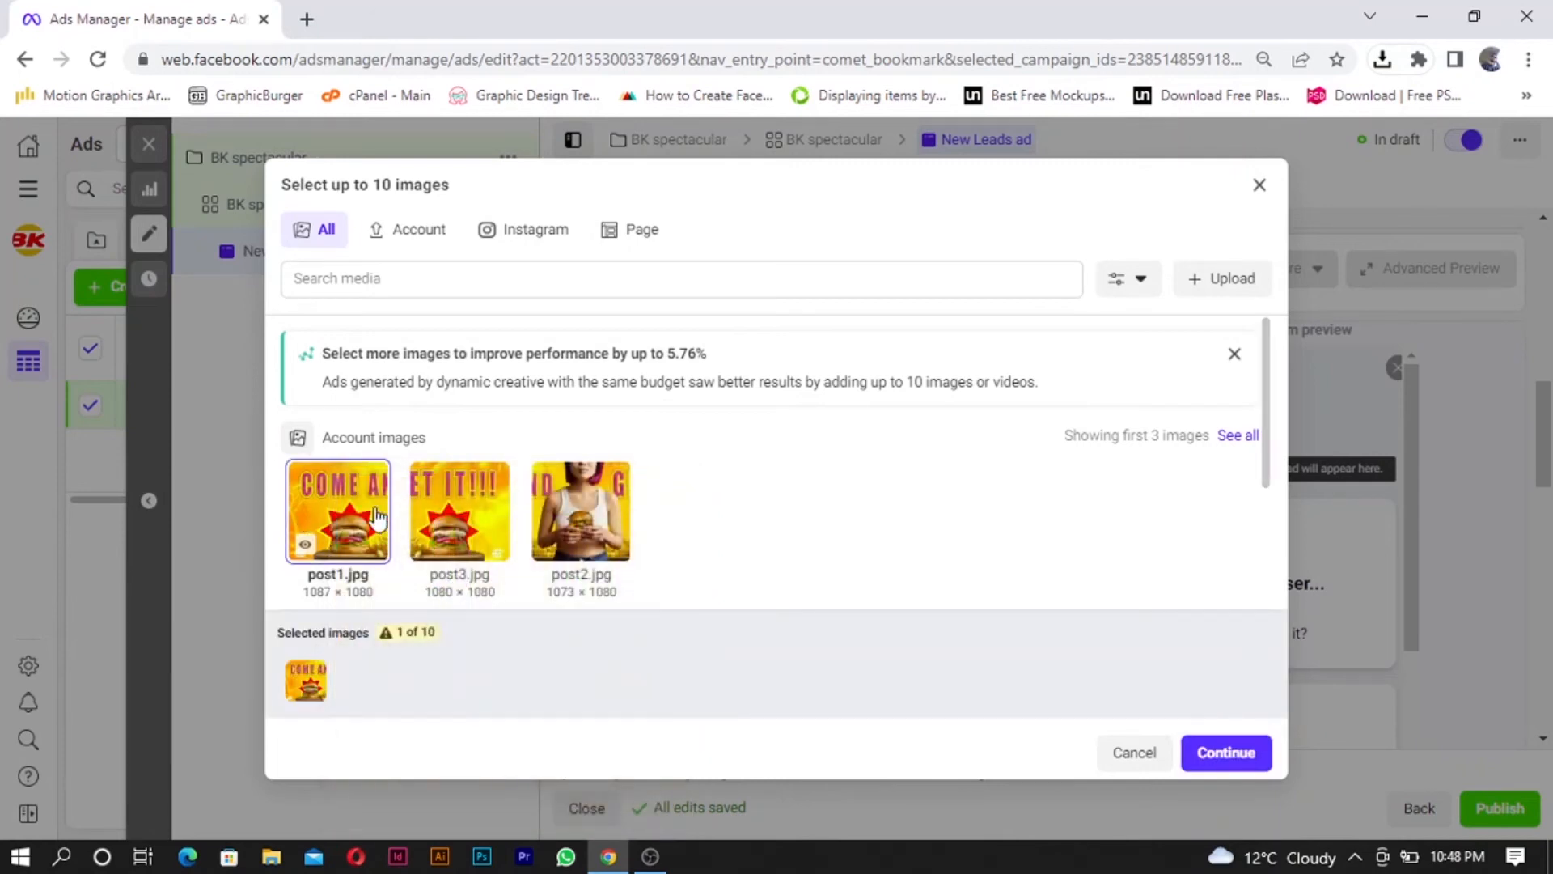
pyautogui.click(494, 527)
pyautogui.click(572, 504)
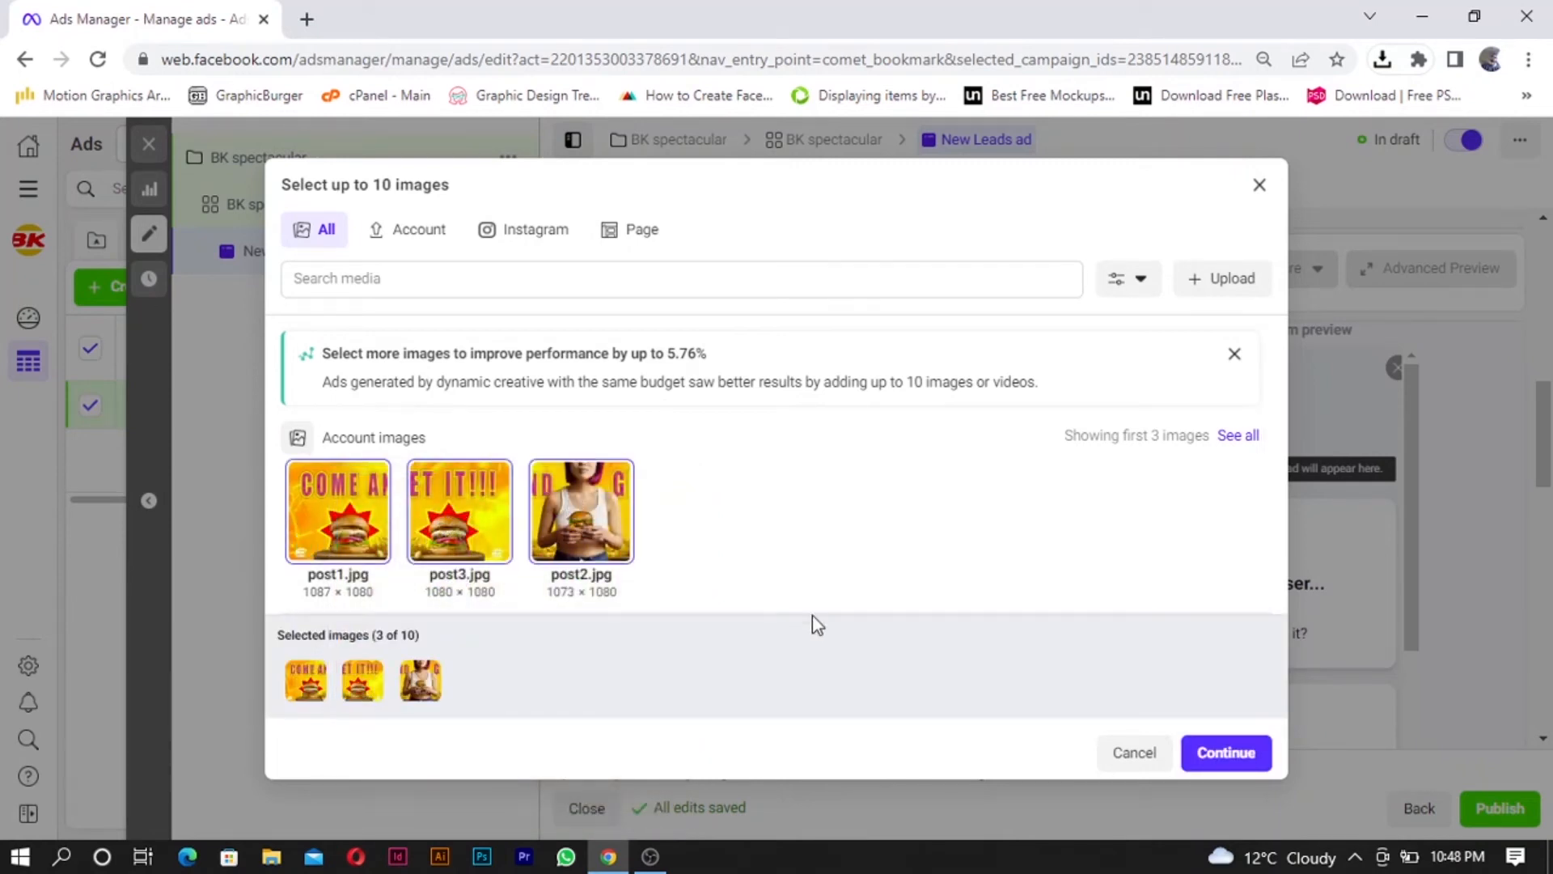
pyautogui.click(451, 510)
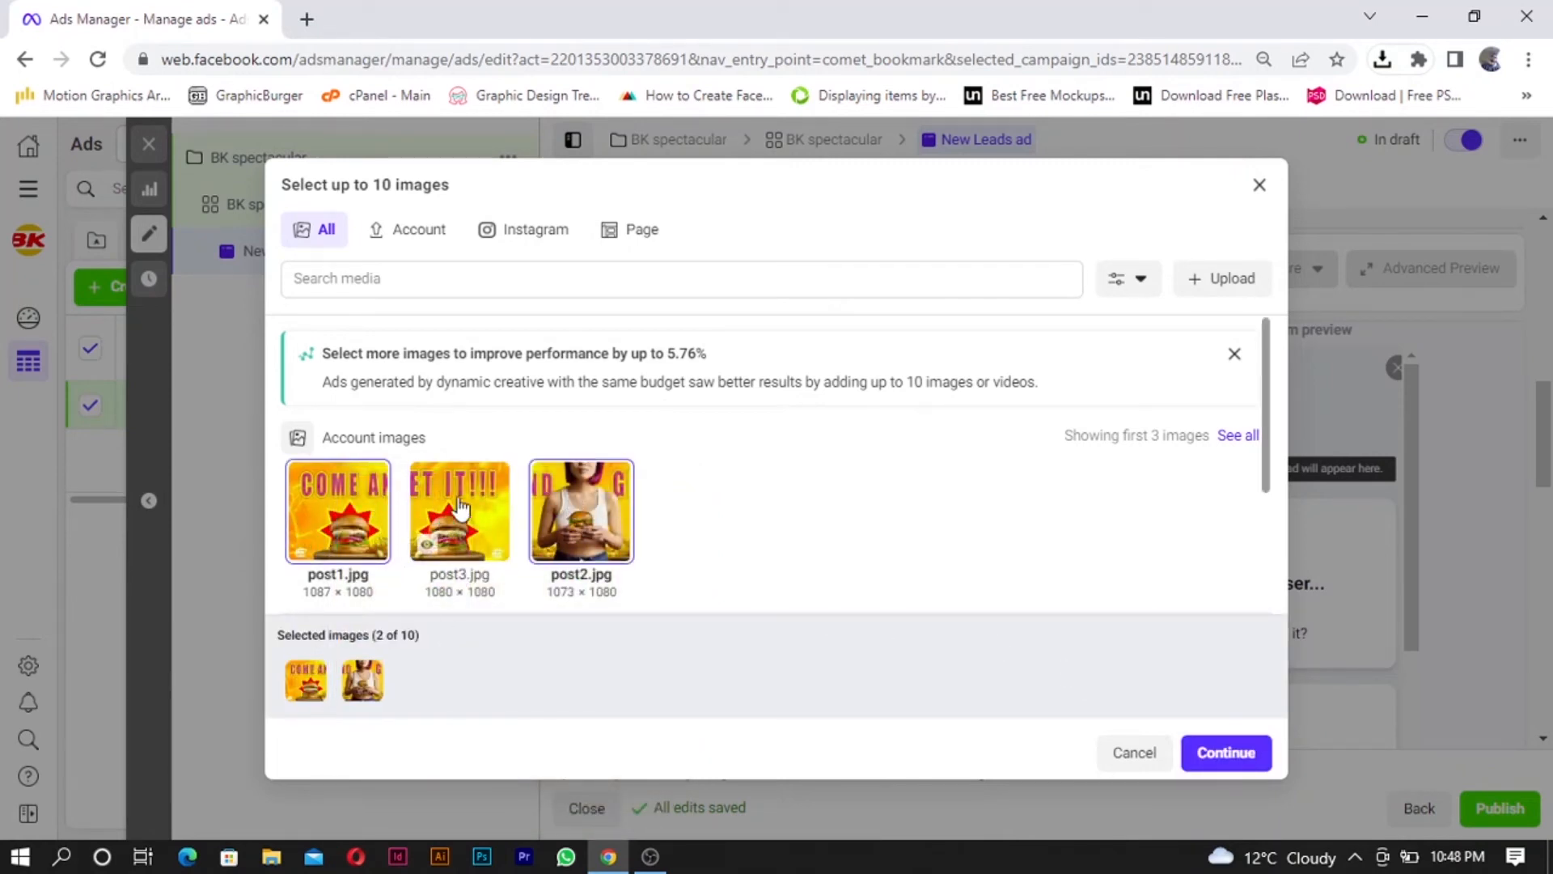
pyautogui.click(452, 509)
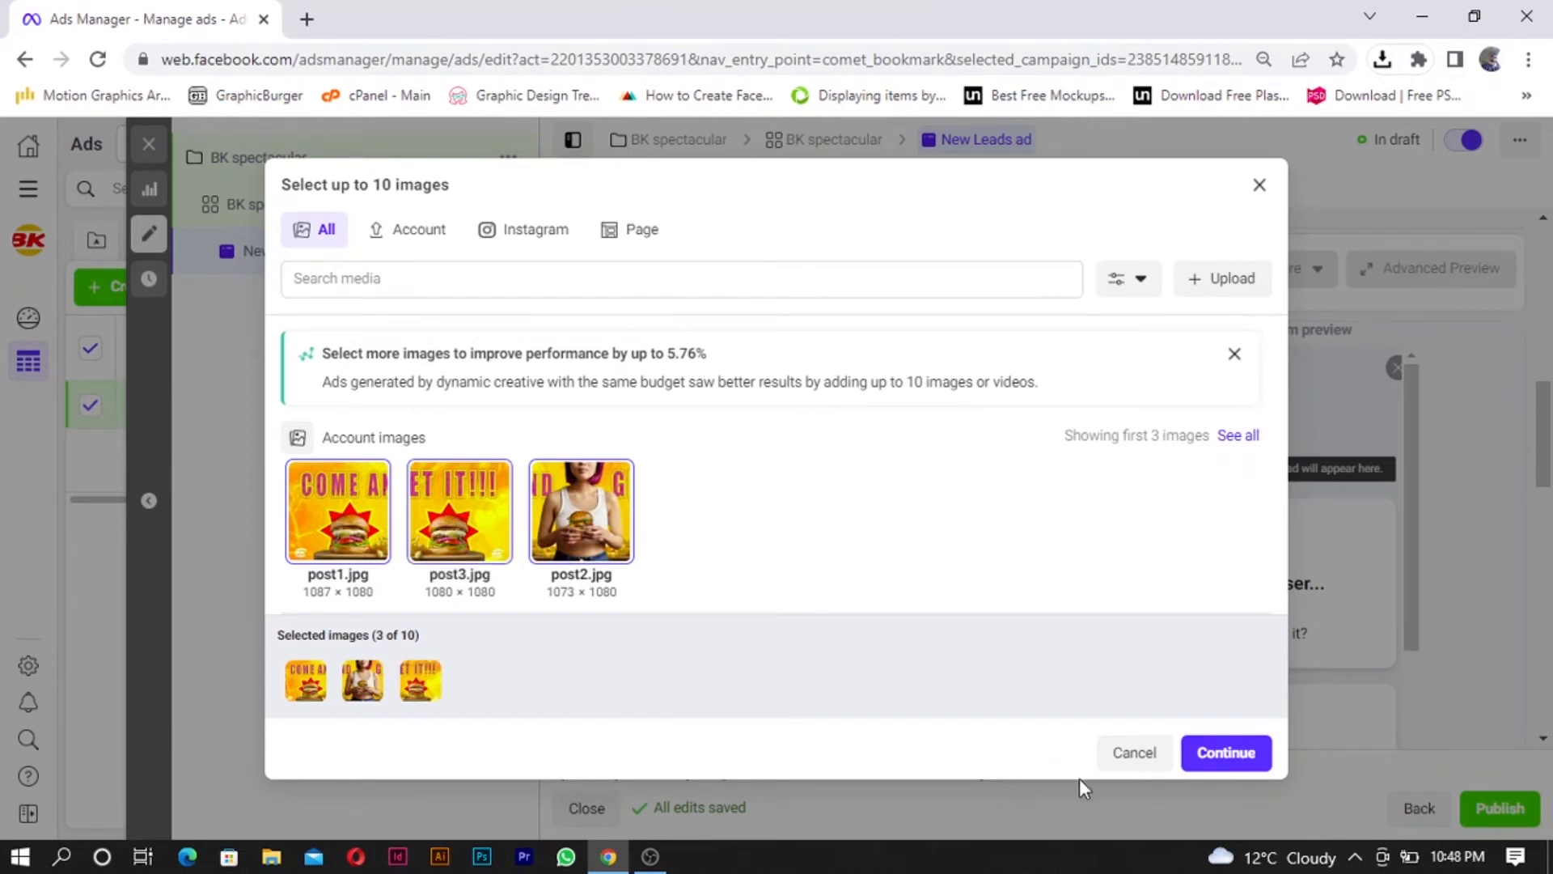
pyautogui.click(1235, 767)
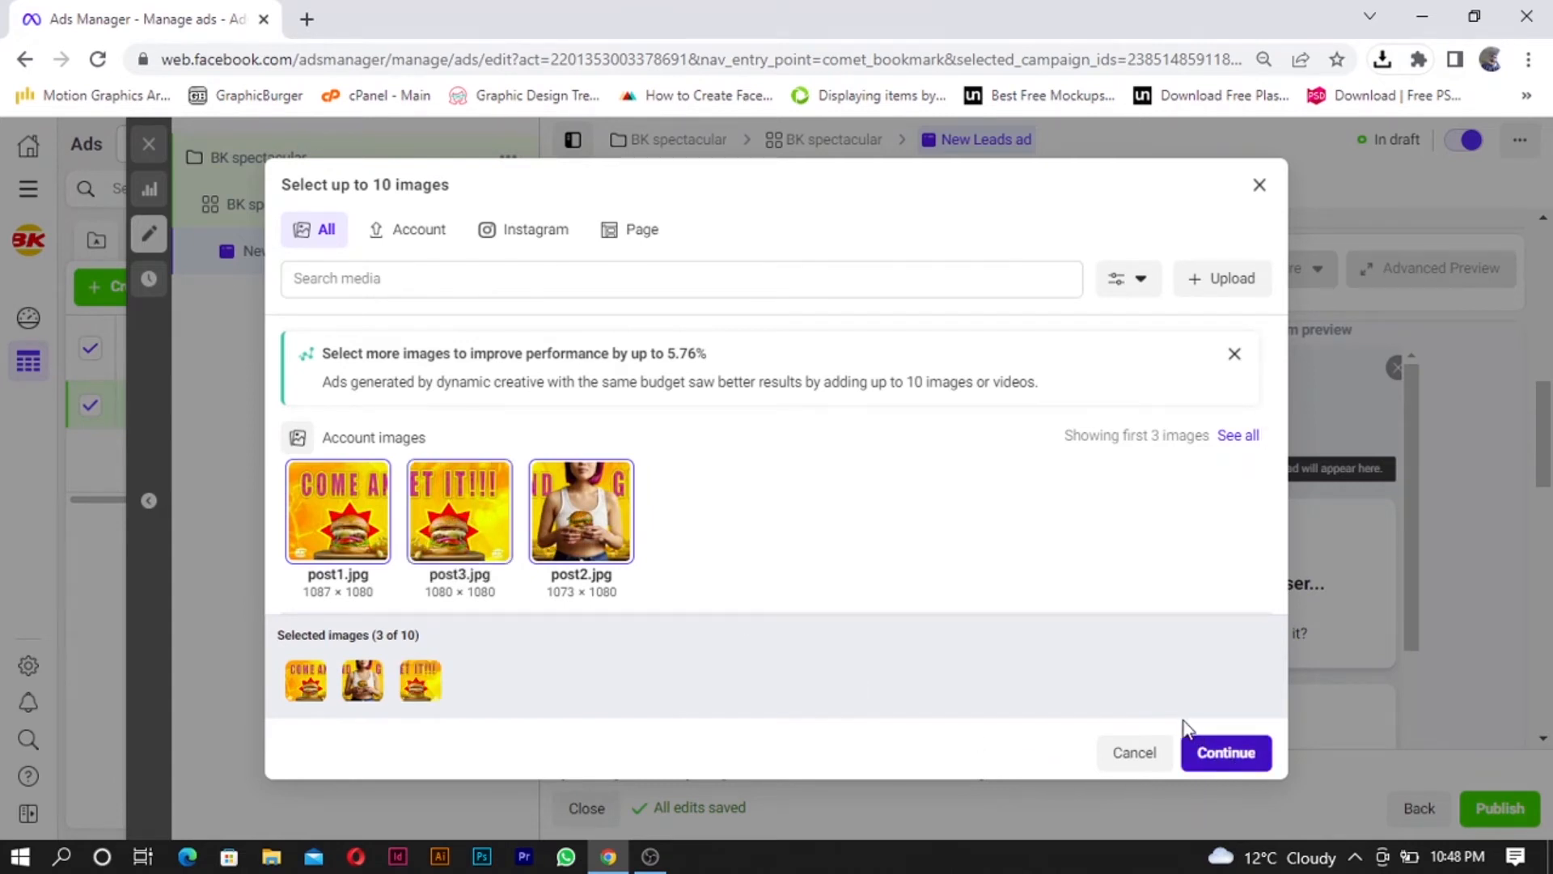
pyautogui.scroll(-5, 847, 619)
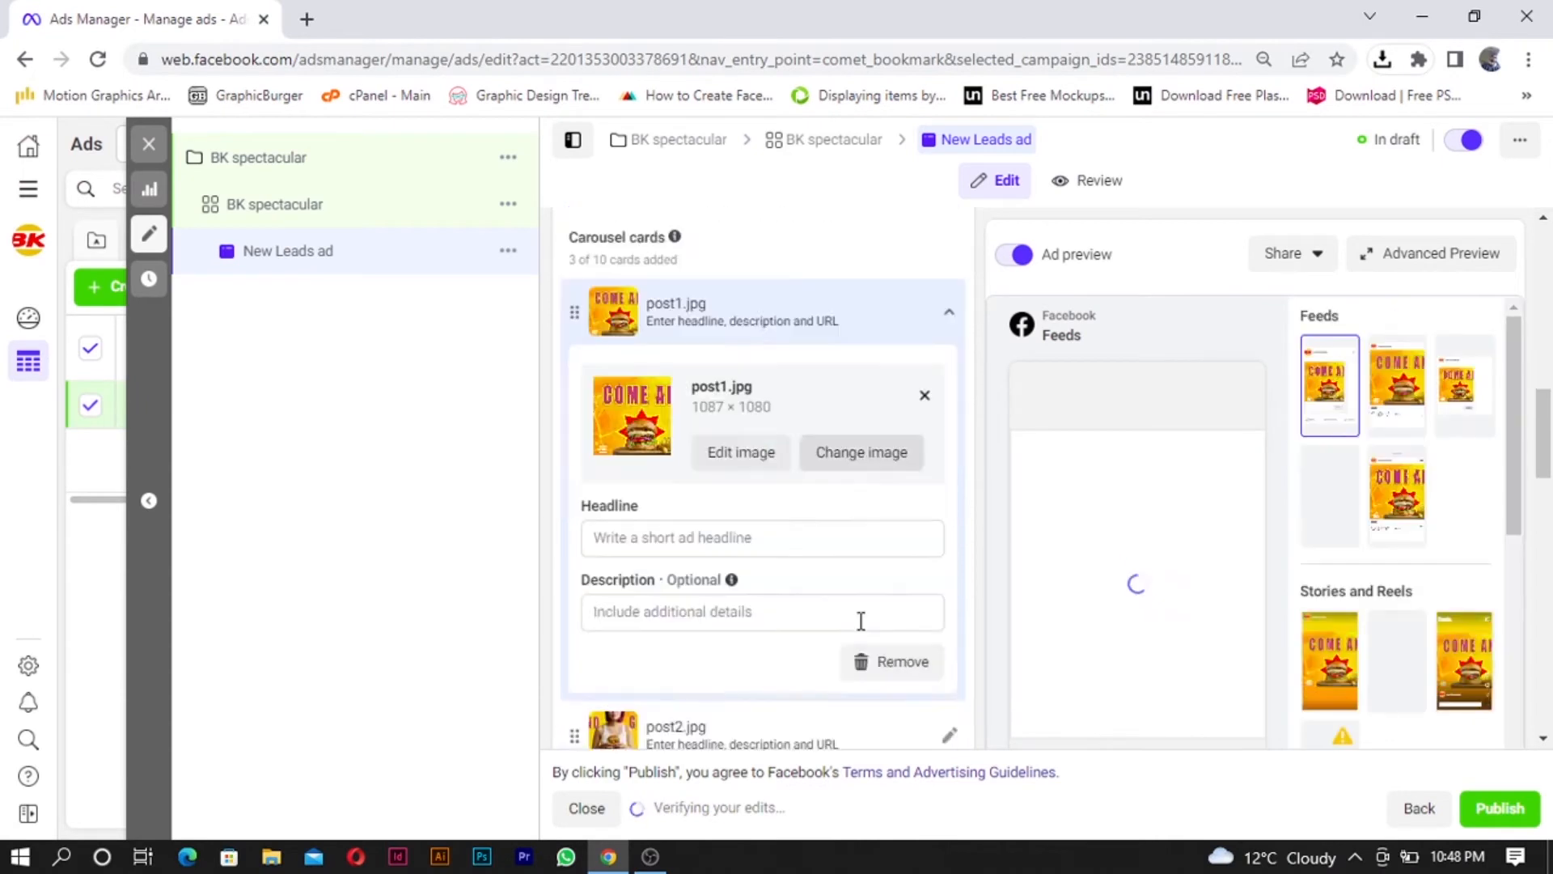
# Step: Page through all carousel cards in the Facebook Feeds preview and return to the first card
pyautogui.scroll(4, 861, 623)
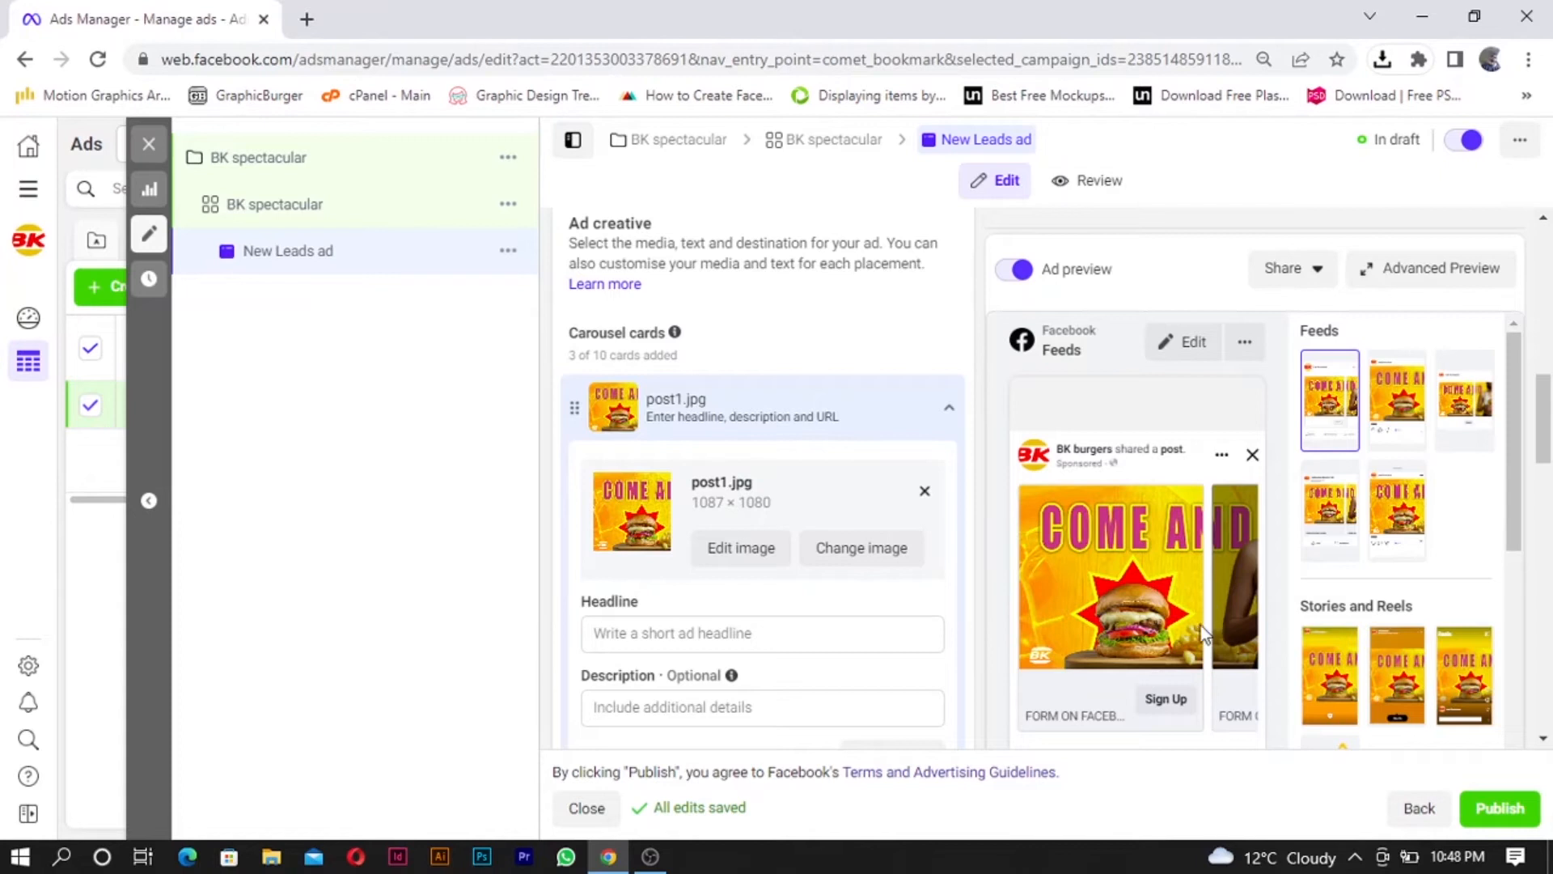
pyautogui.click(1247, 573)
pyautogui.click(1250, 579)
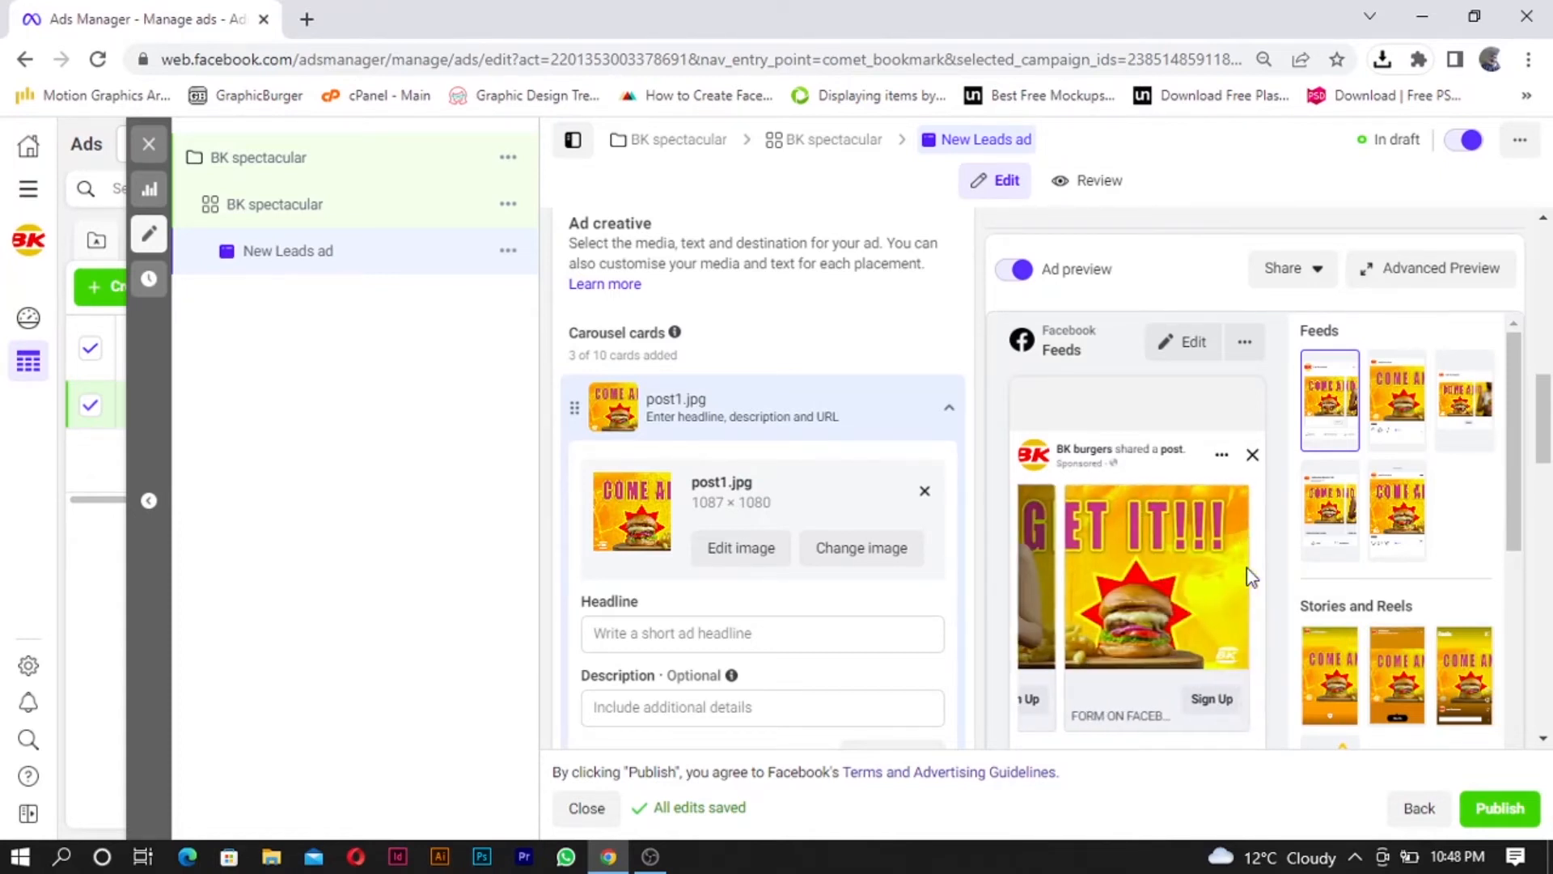
pyautogui.click(1021, 591)
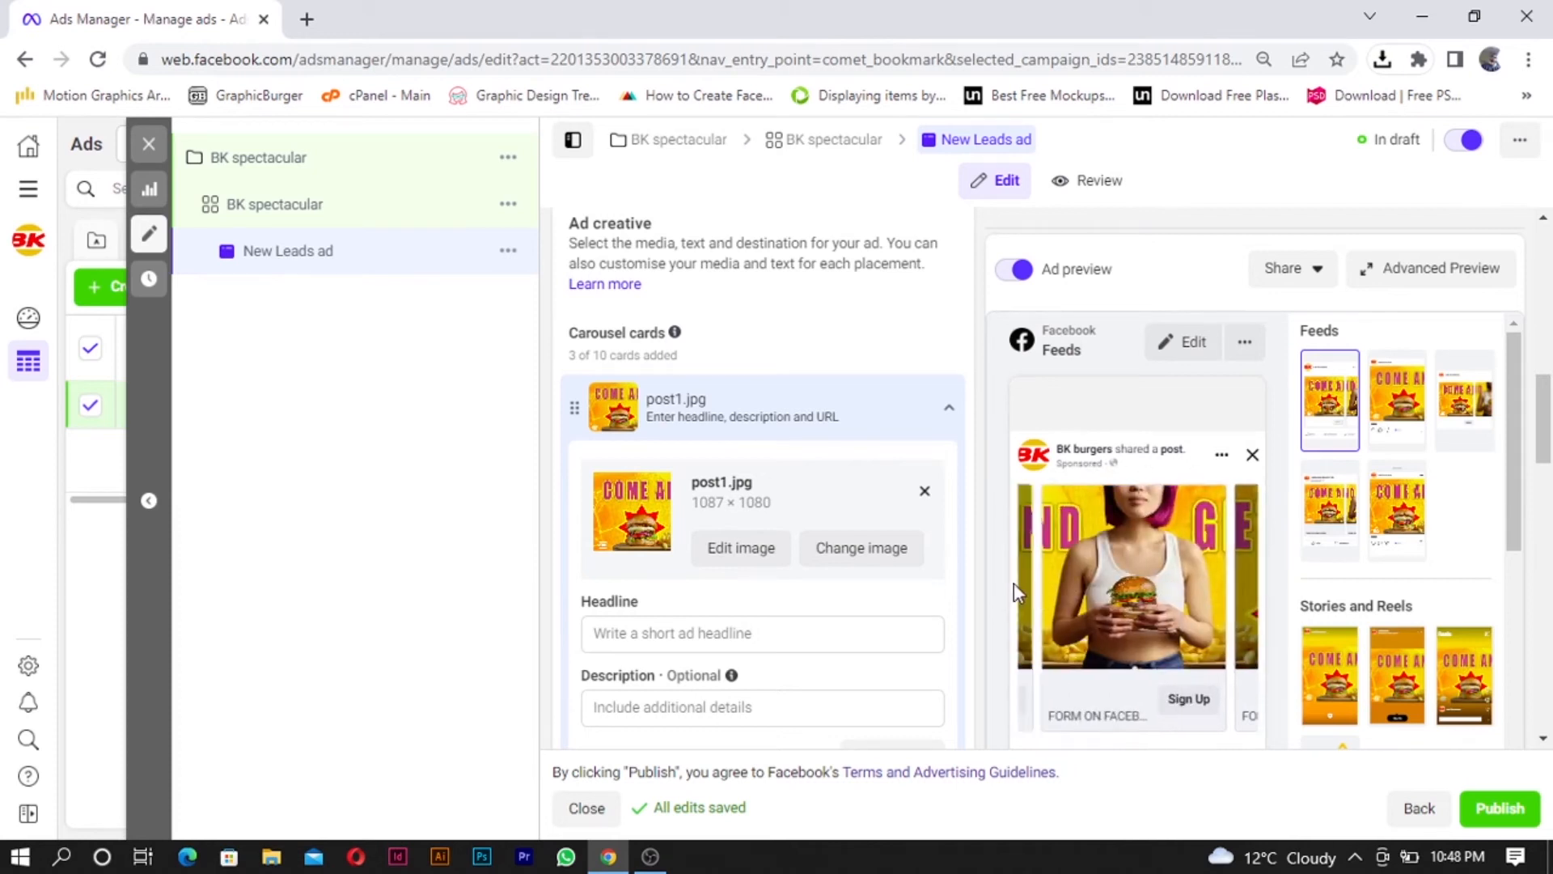
pyautogui.click(1021, 593)
pyautogui.scroll(-2, 789, 656)
pyautogui.scroll(2, 769, 591)
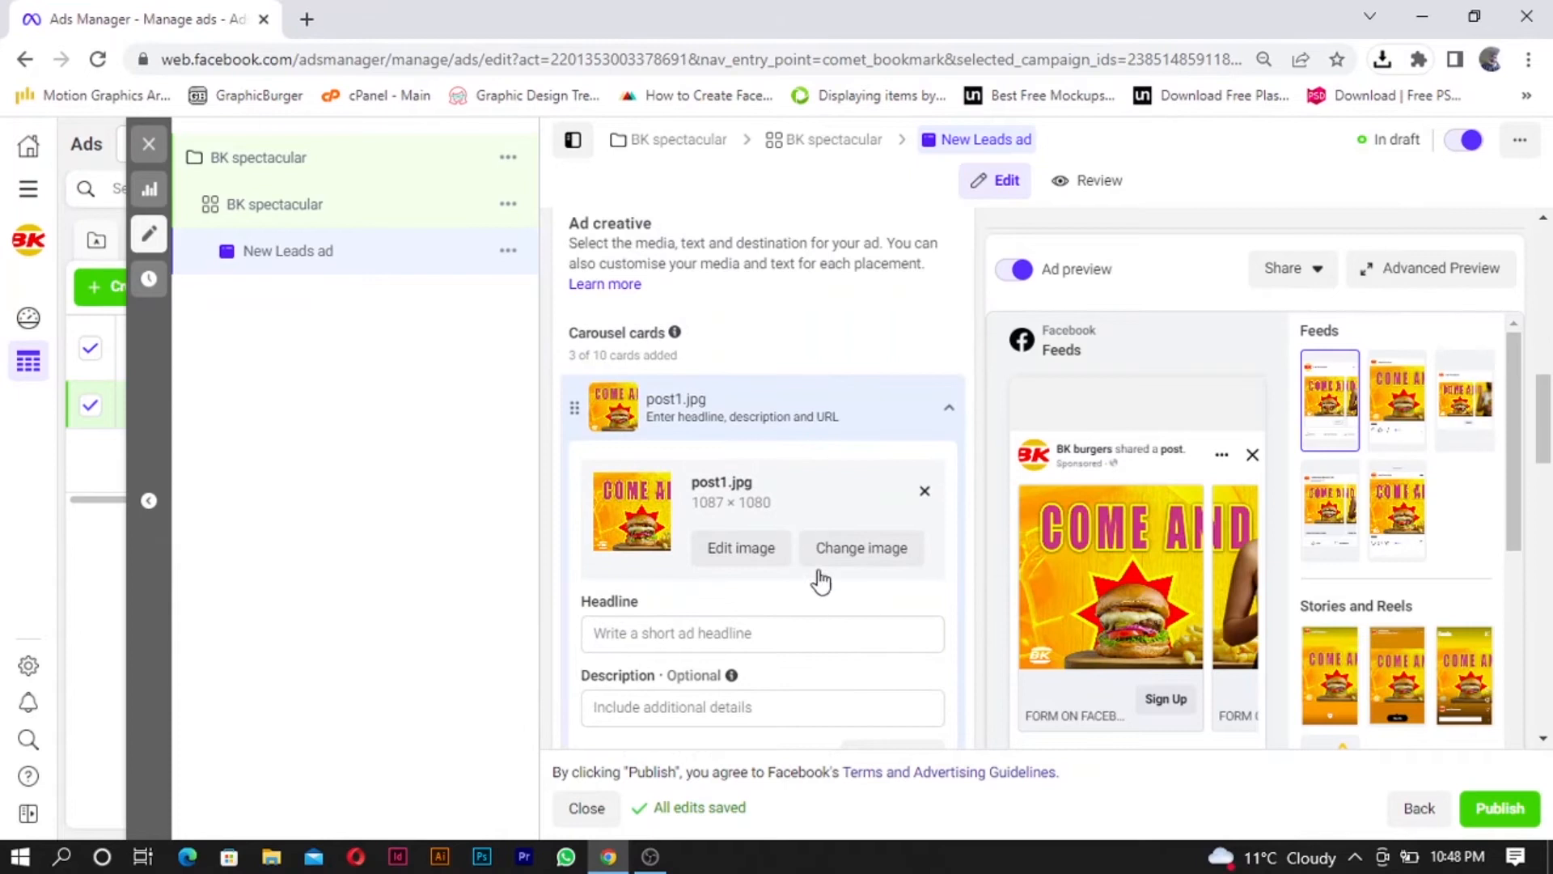
# Step: Enter the headline "Succulent" for the post1.jpg carousel card
pyautogui.click(765, 629)
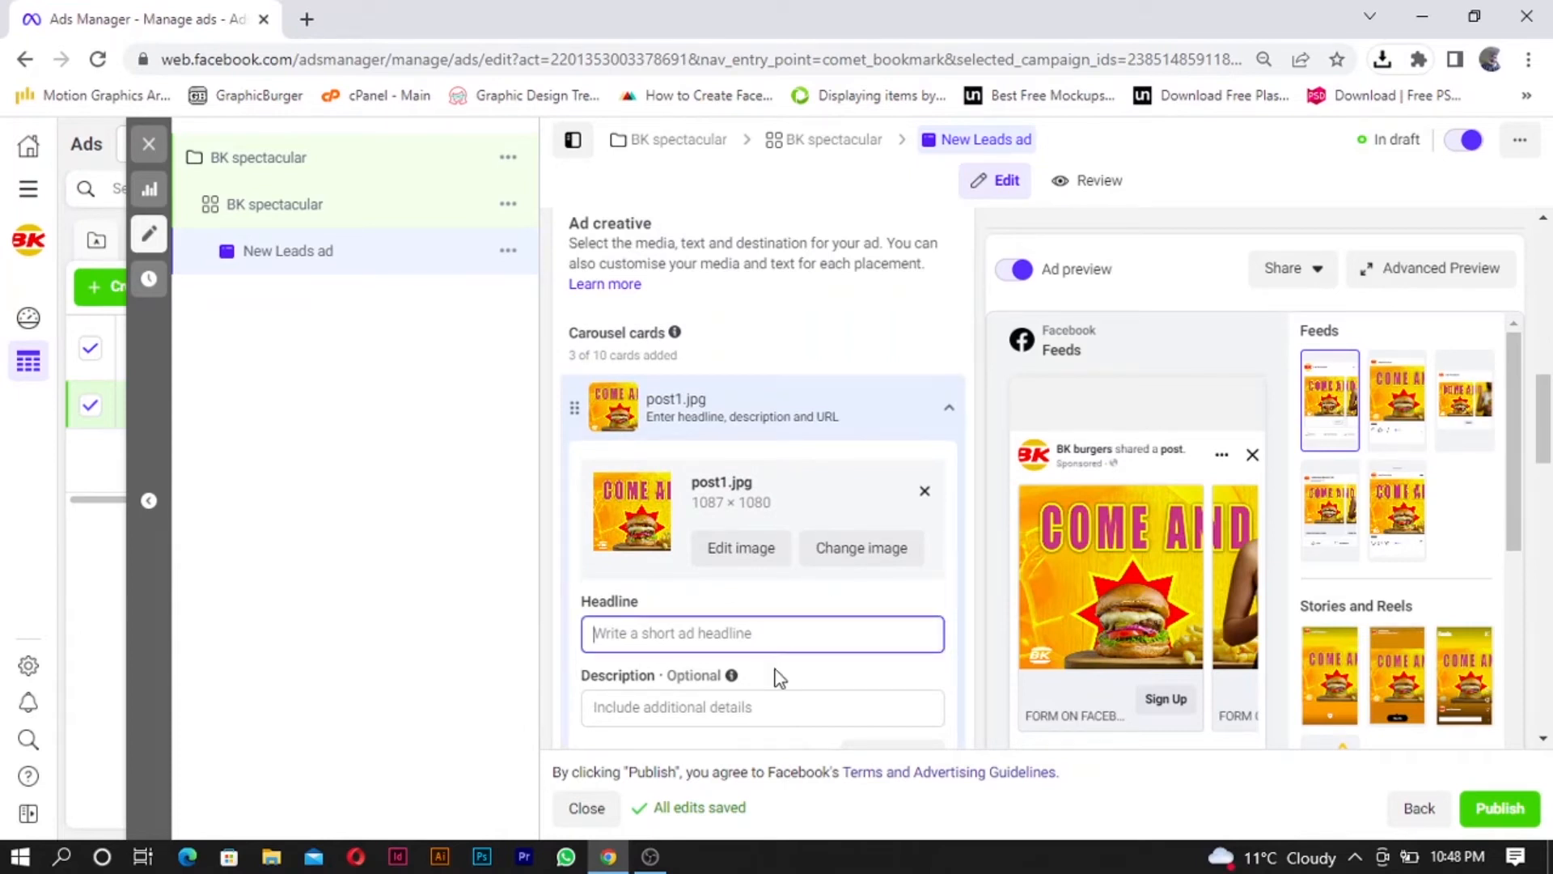
pyautogui.write('S')
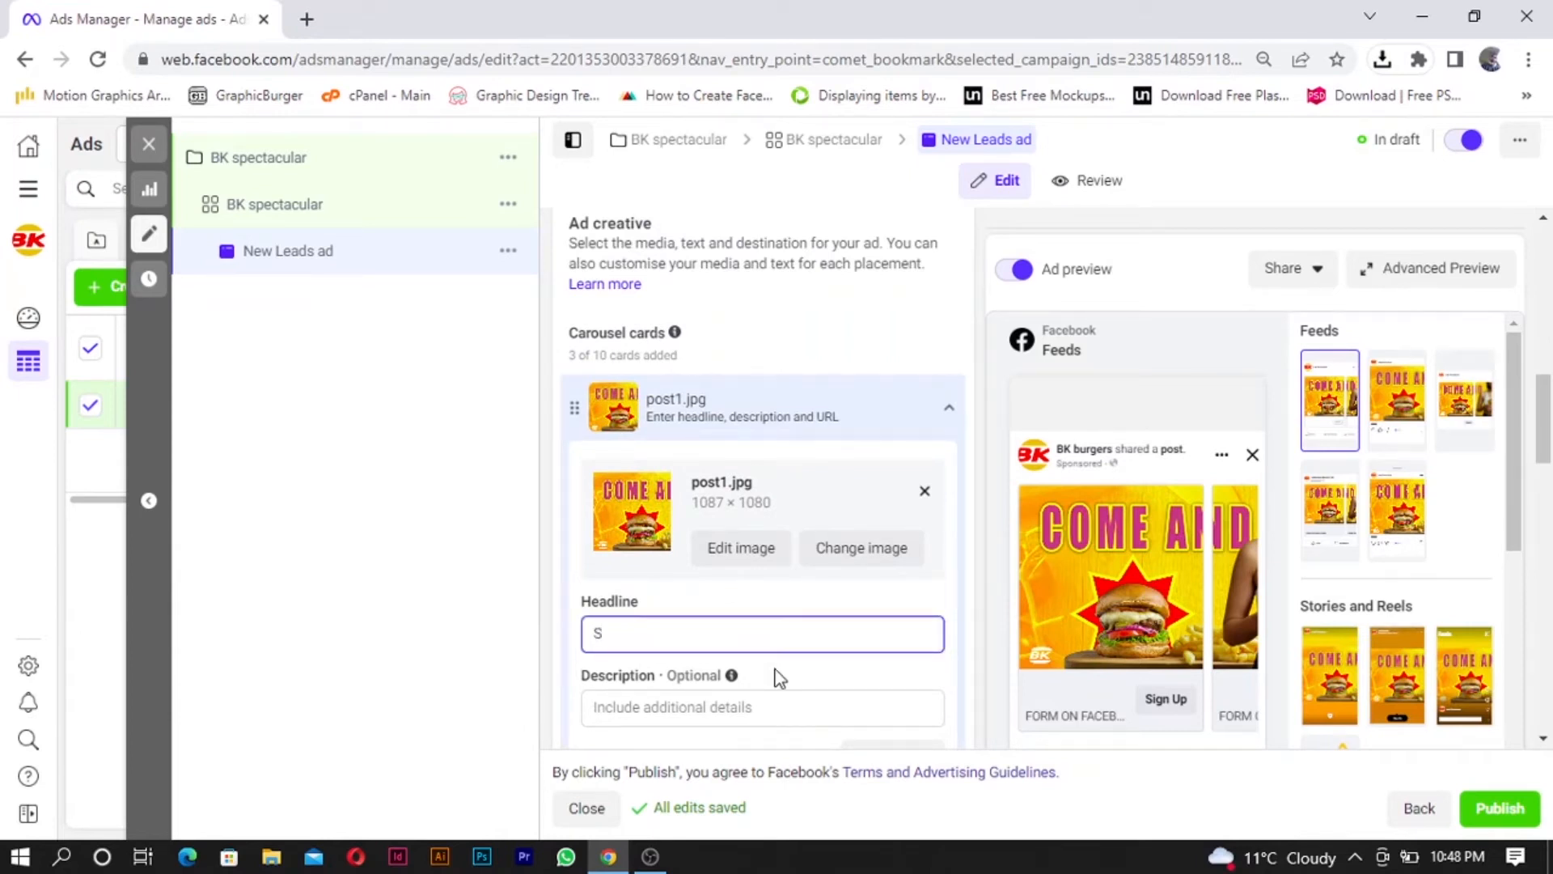
pyautogui.write('uc')
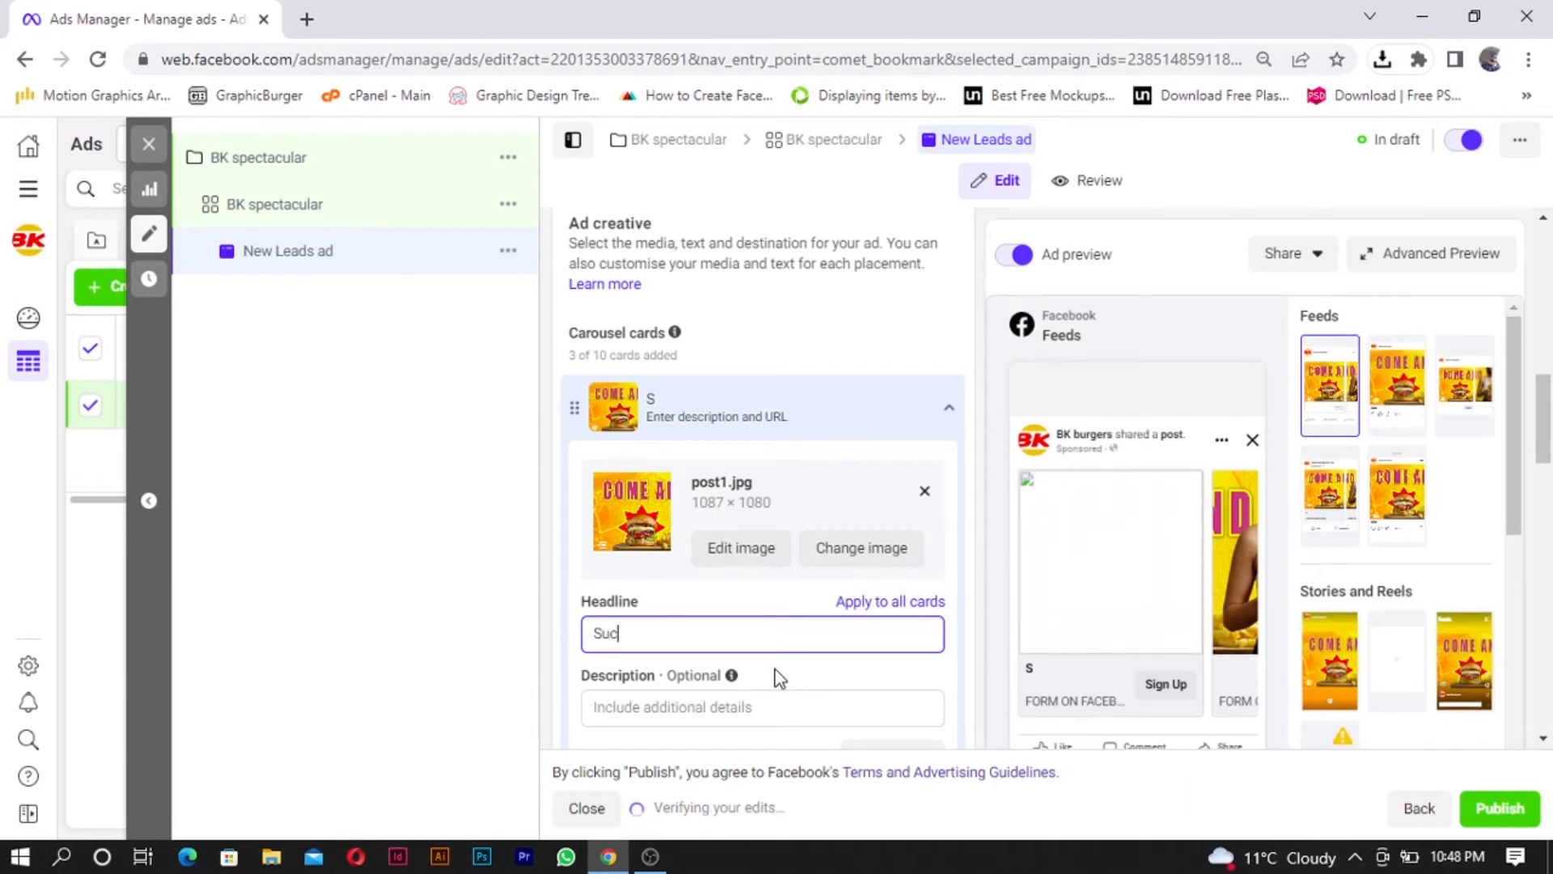
pyautogui.write('cu')
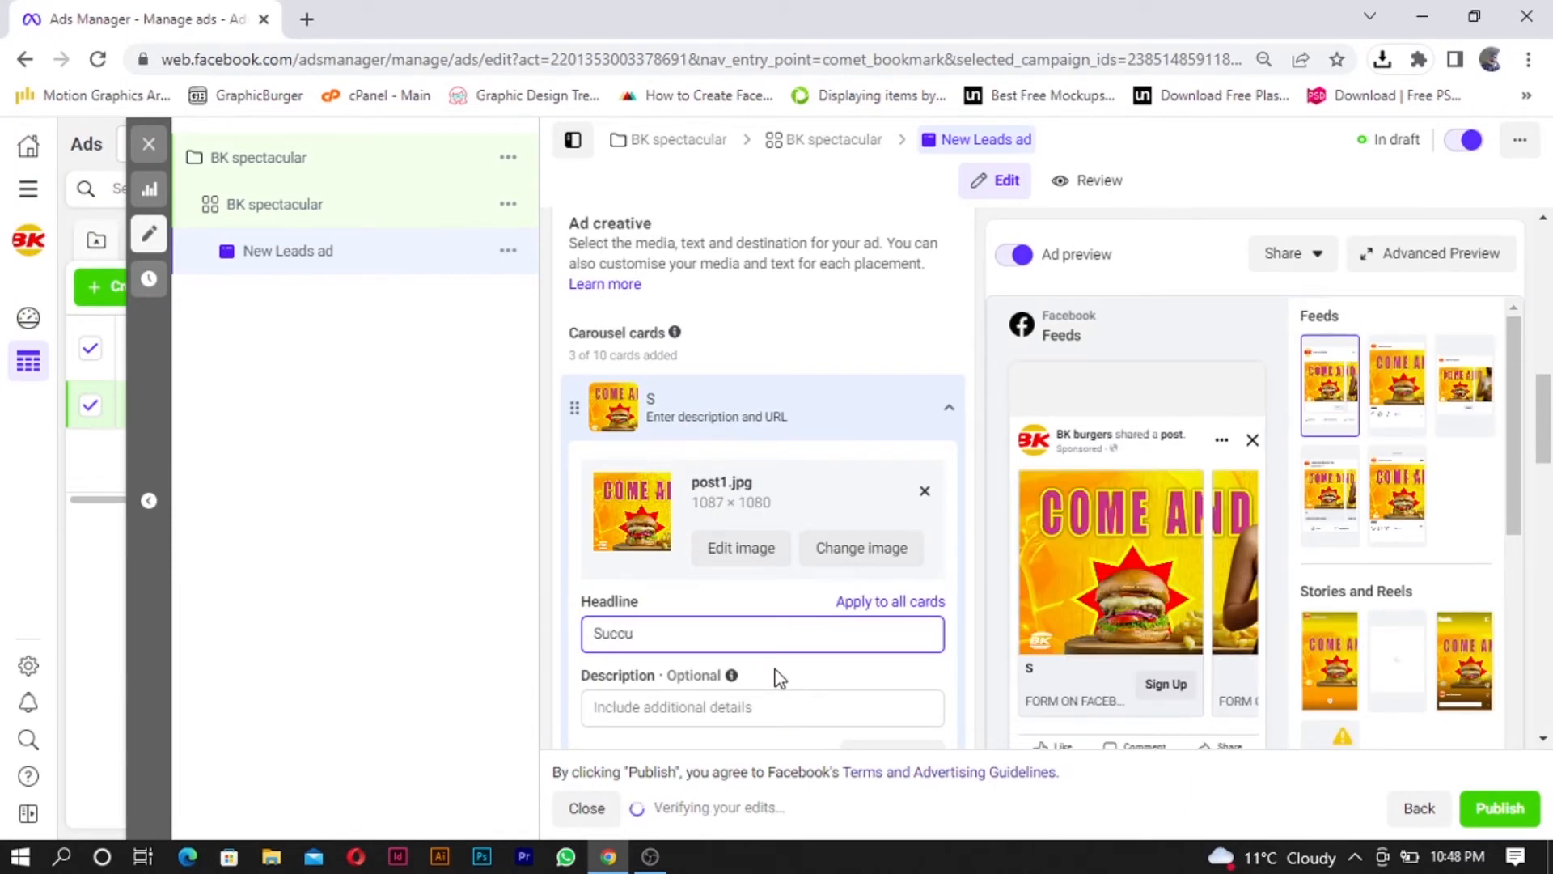
pyautogui.write('lent')
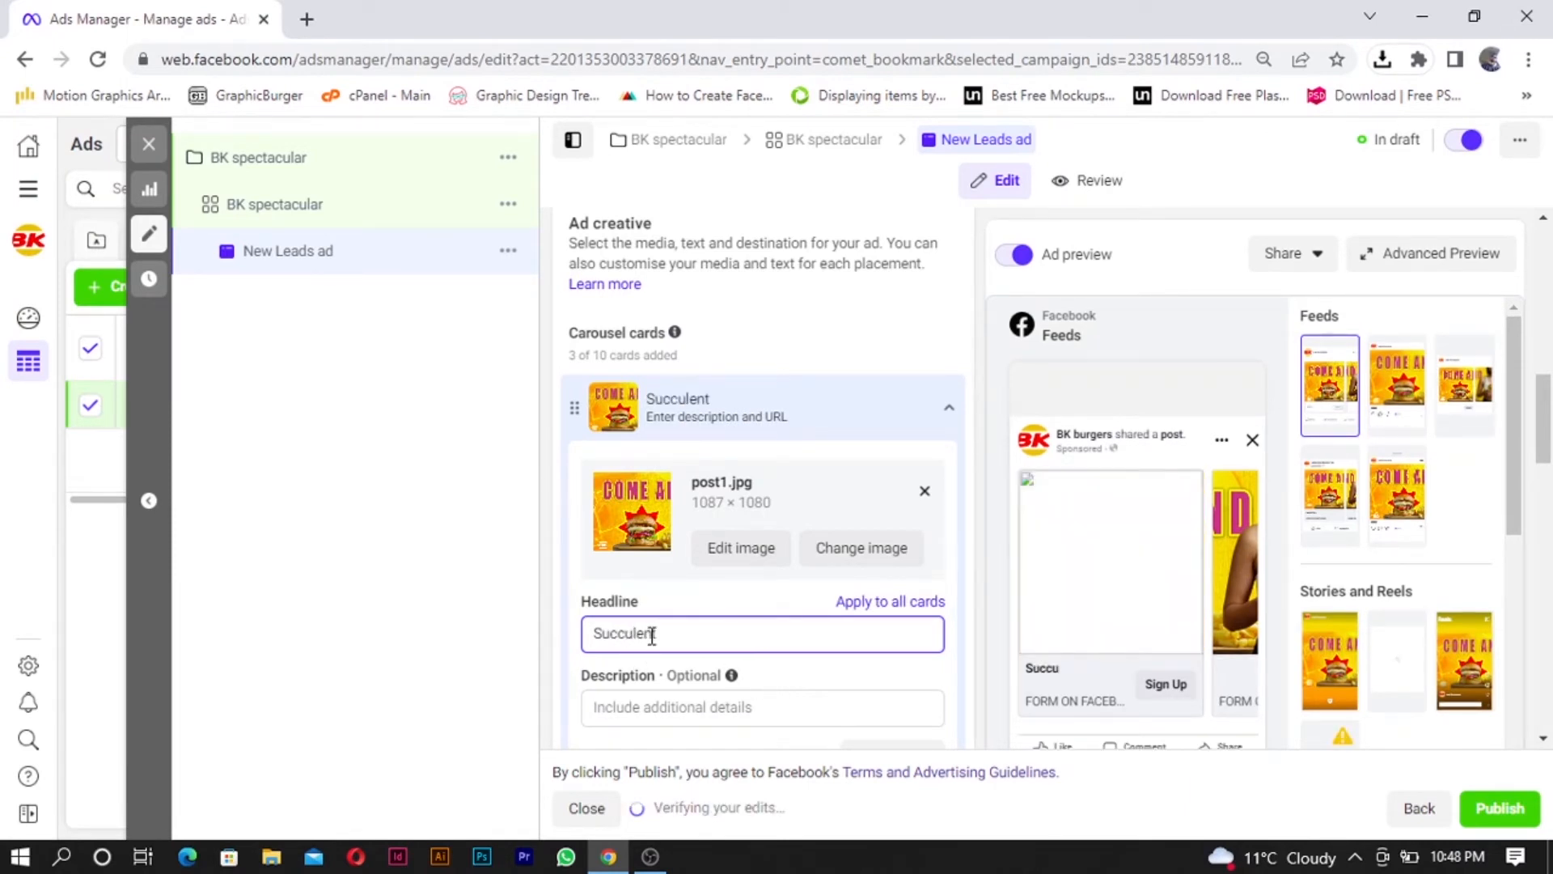
pyautogui.click(653, 698)
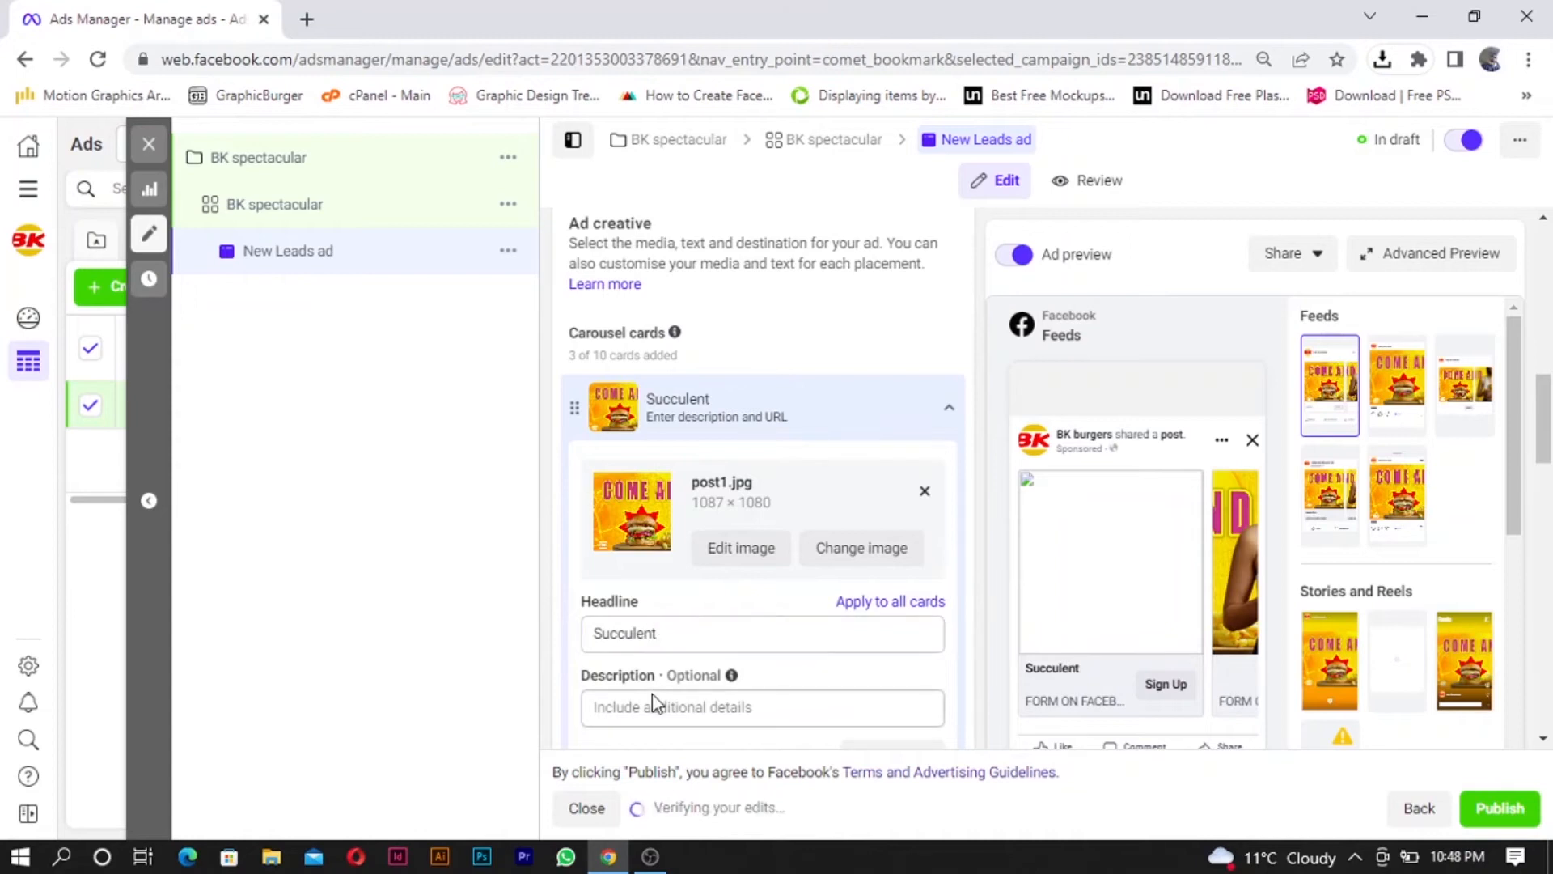
pyautogui.click(644, 632)
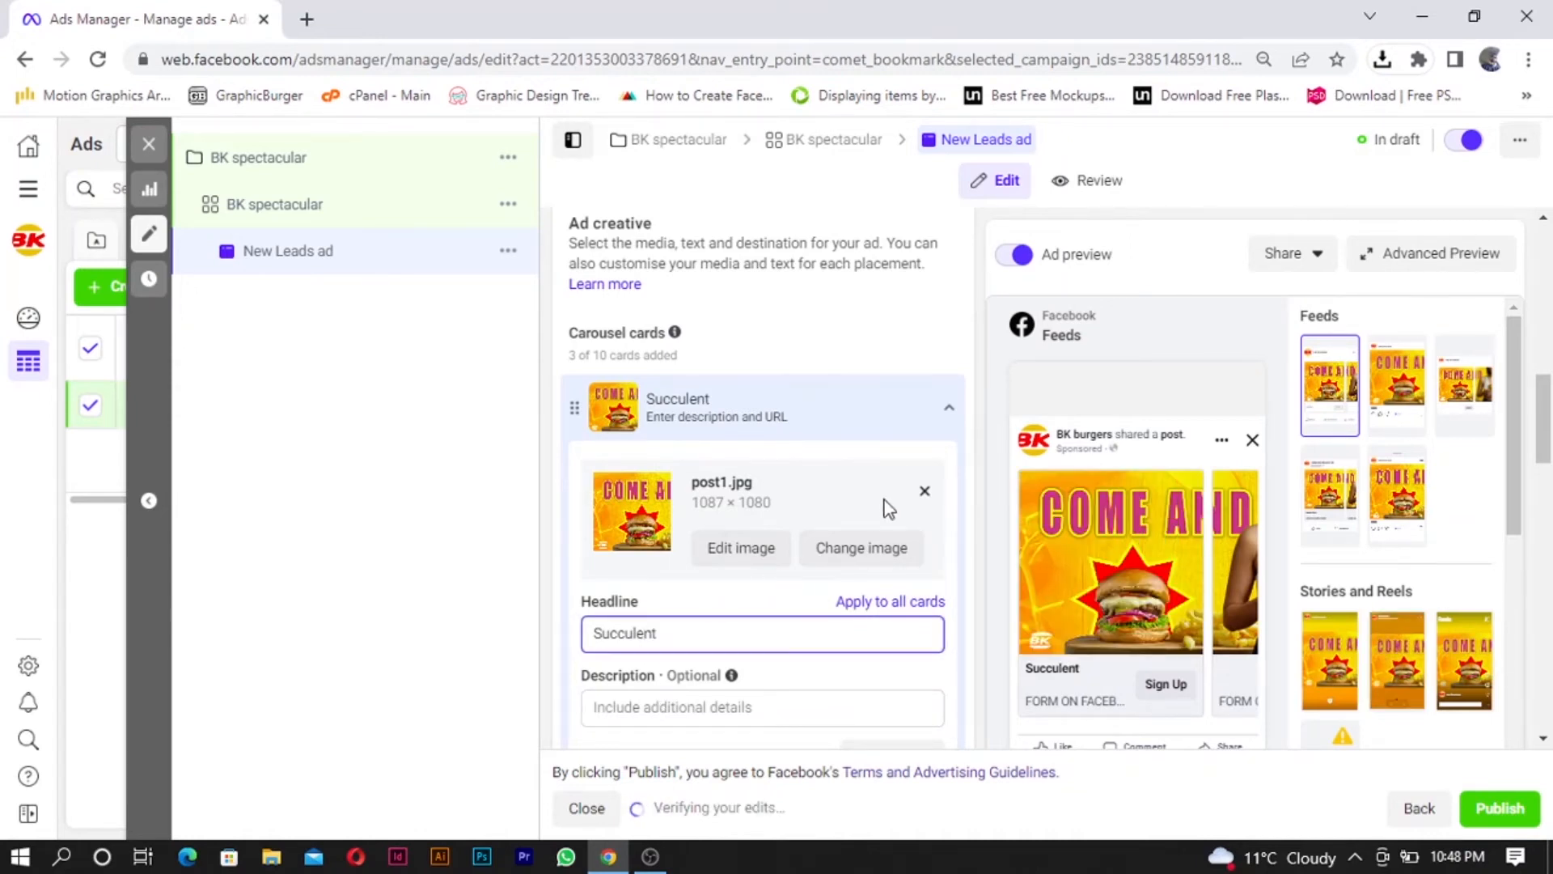
# Step: Expand the post2.jpg carousel card and give it the headline "Delicious", with a capital D
pyautogui.scroll(-2, 860, 598)
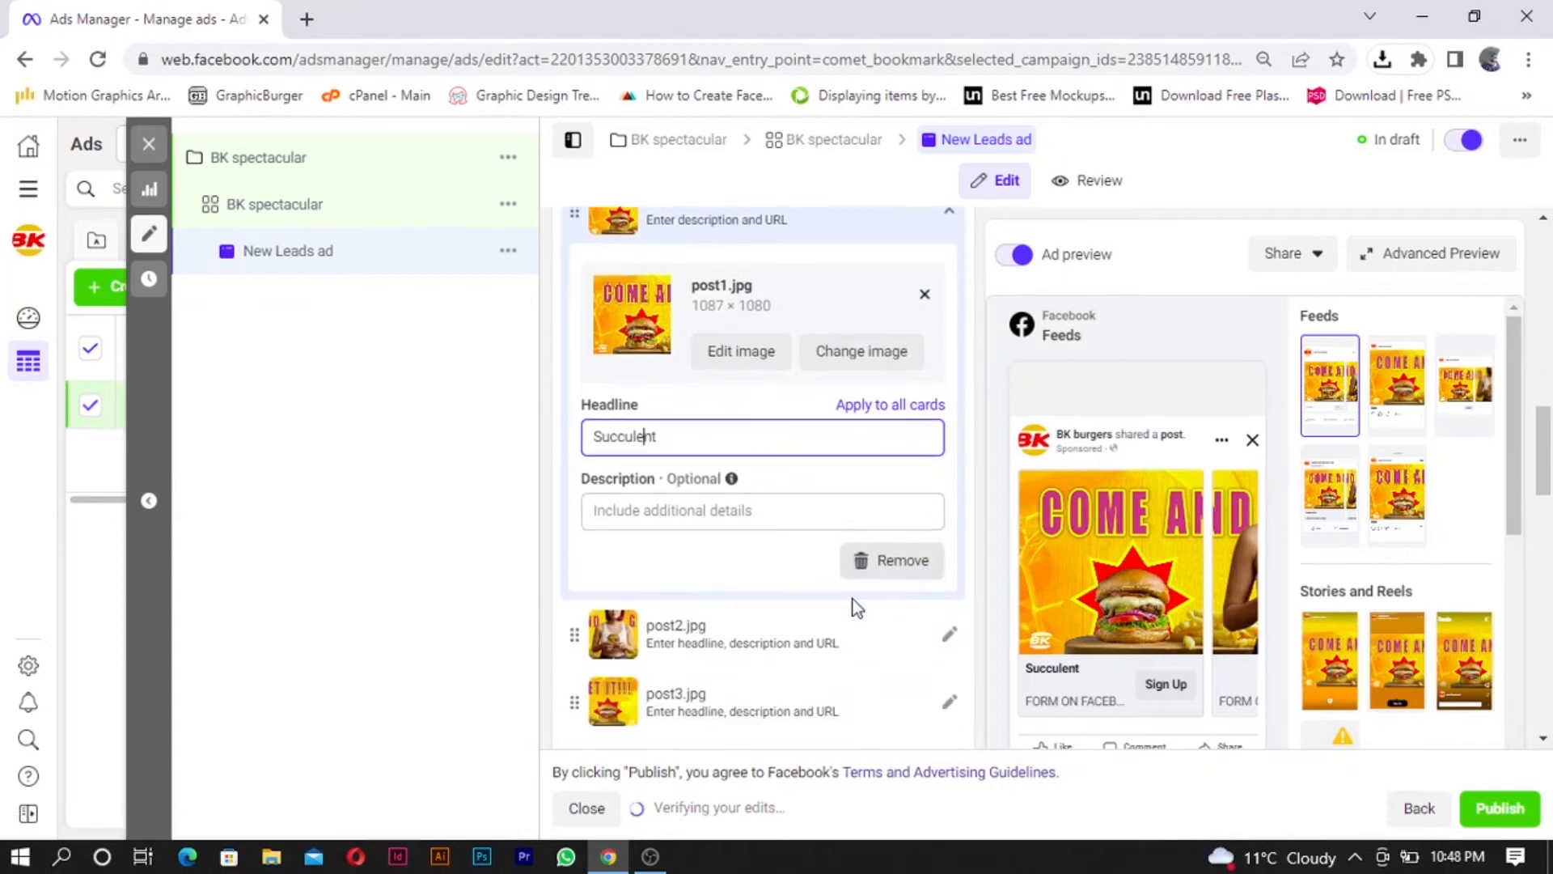
pyautogui.scroll(-1, 856, 608)
pyautogui.click(723, 608)
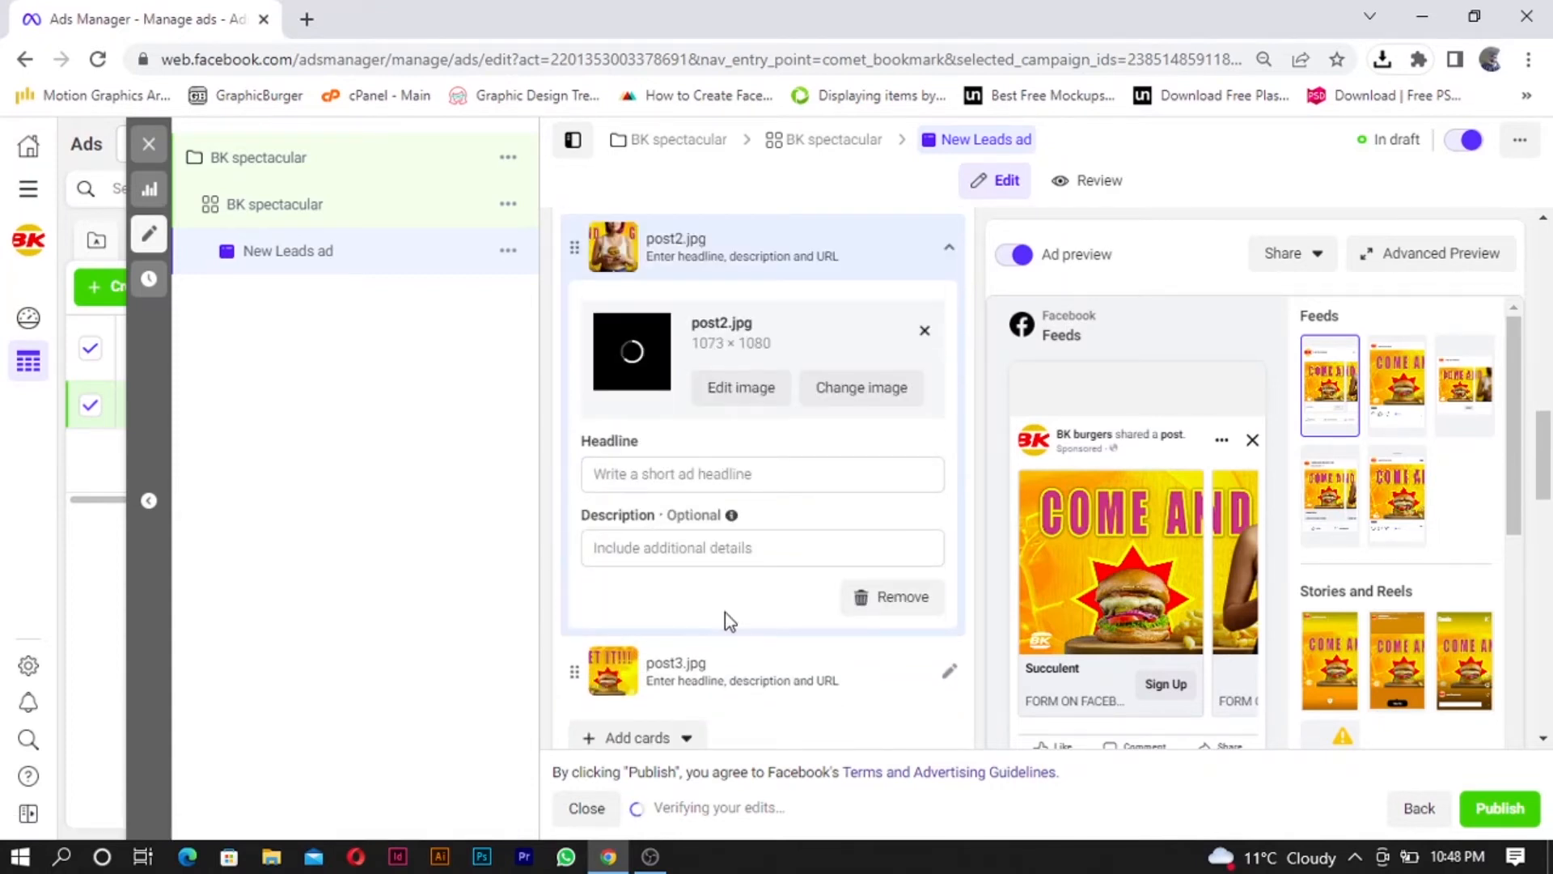
pyautogui.click(732, 472)
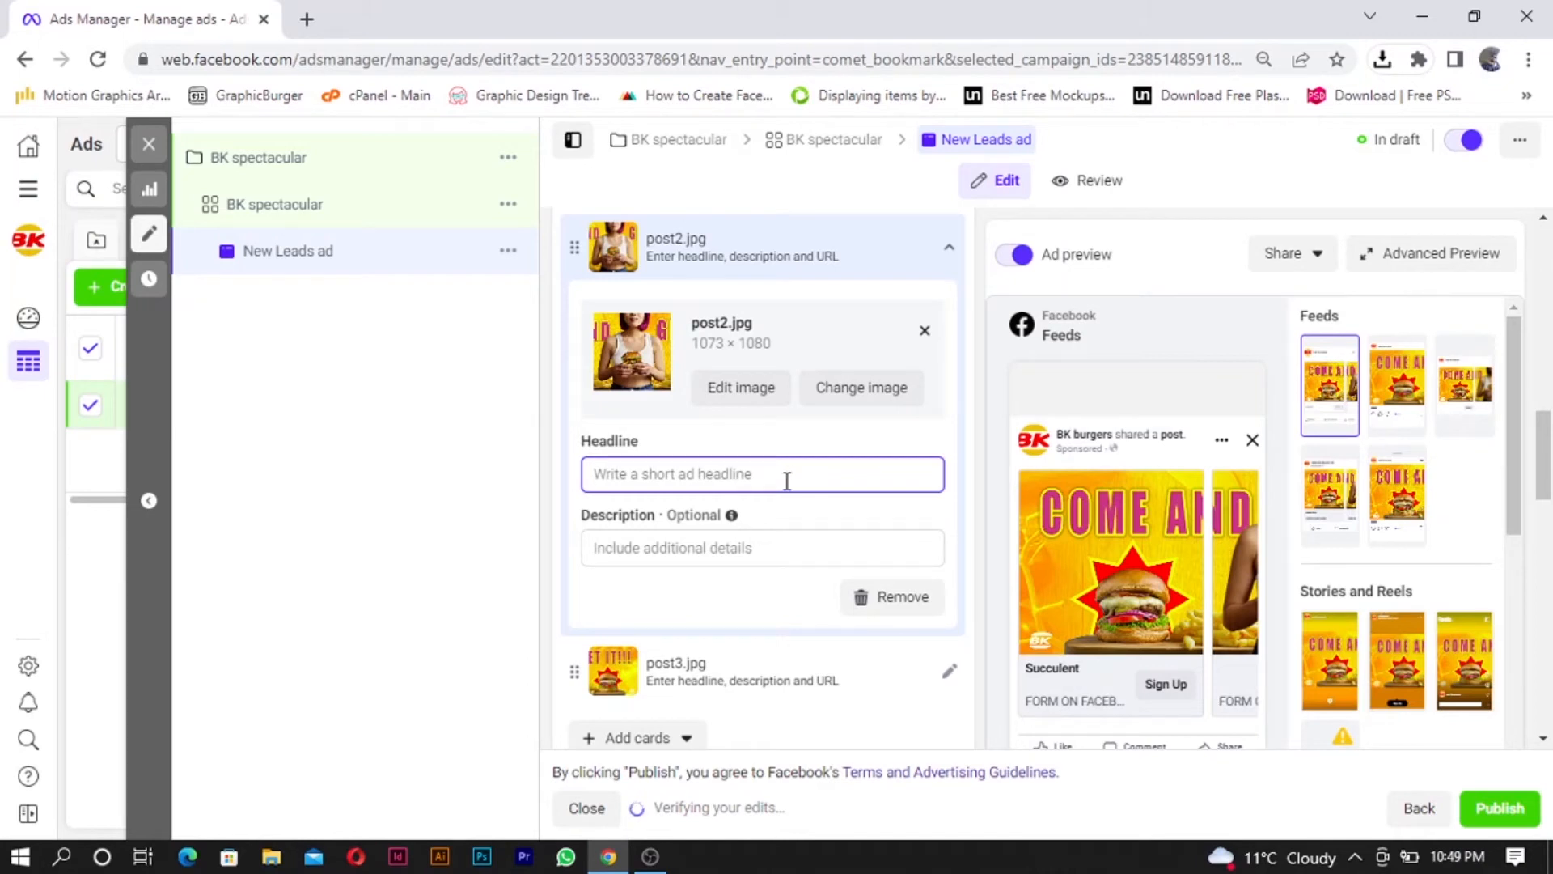
pyautogui.write('deli')
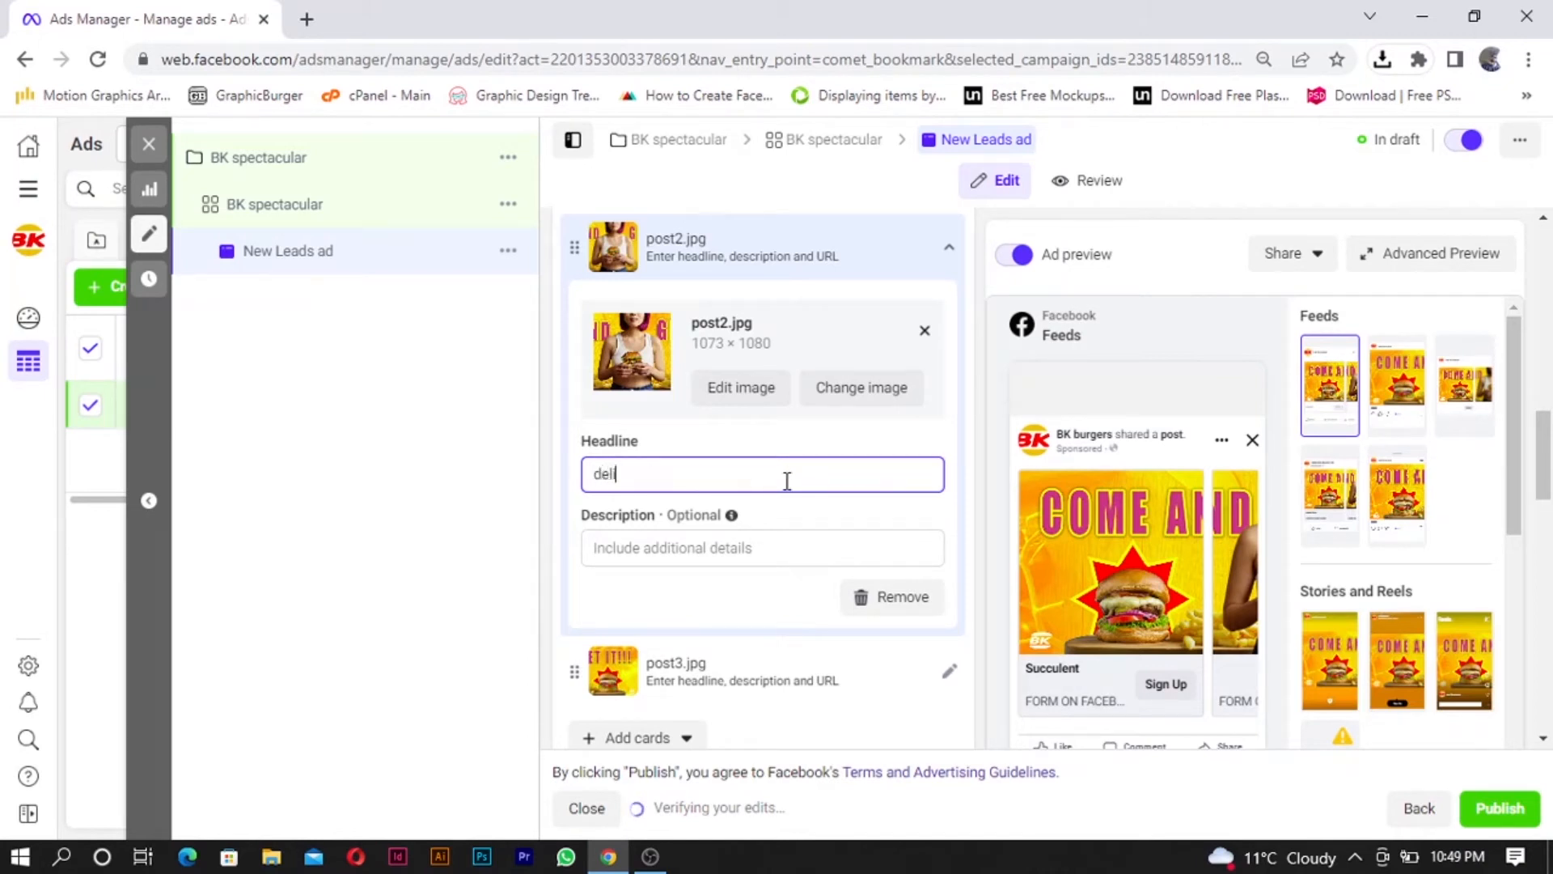
pyautogui.write('cious')
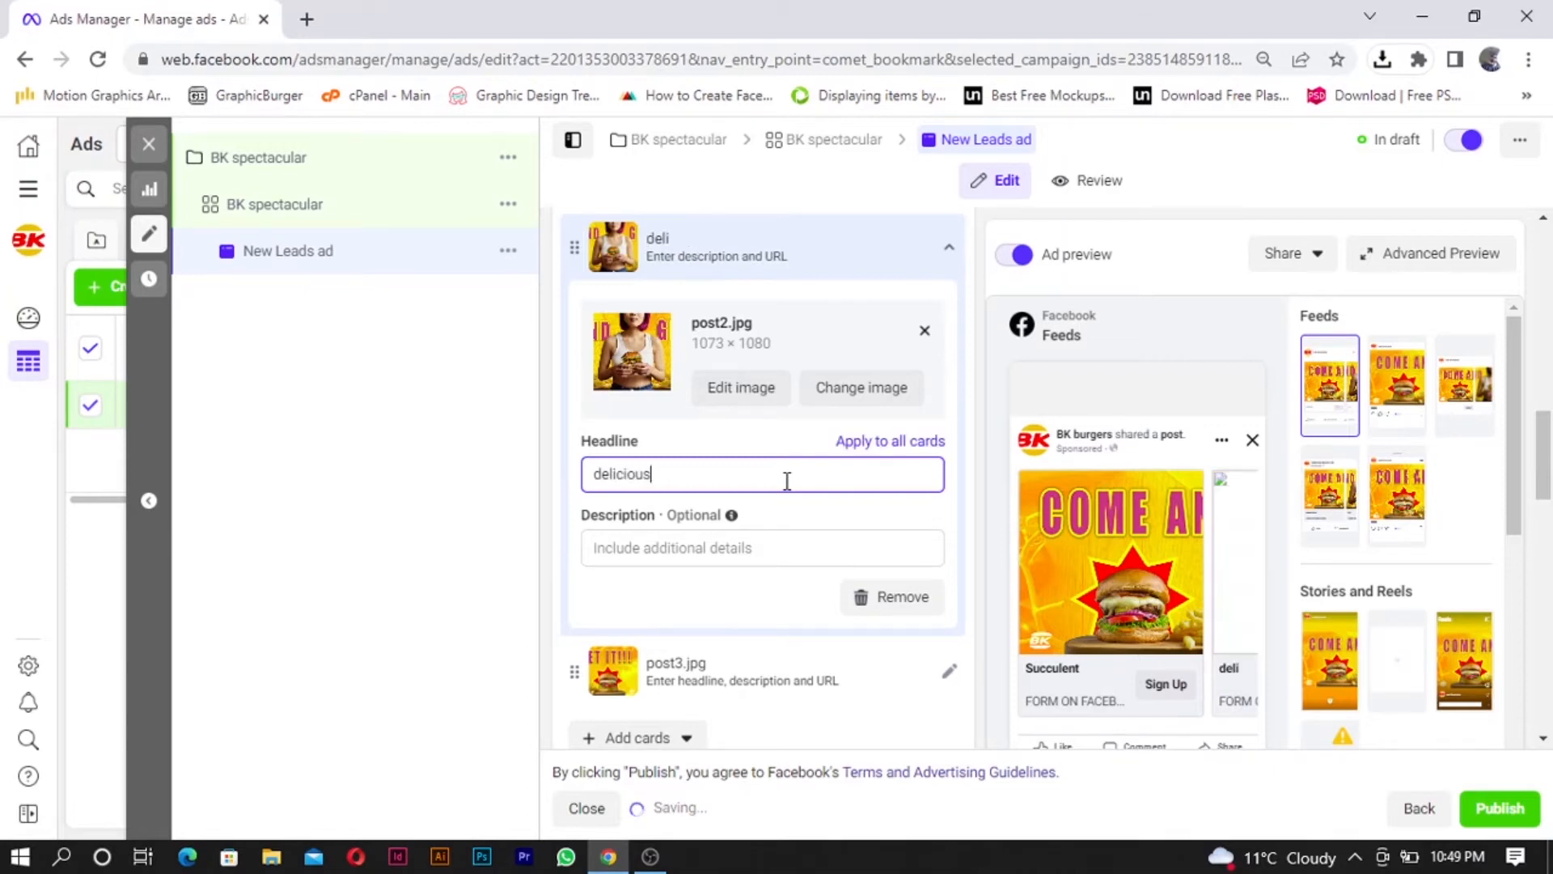
pyautogui.click(710, 550)
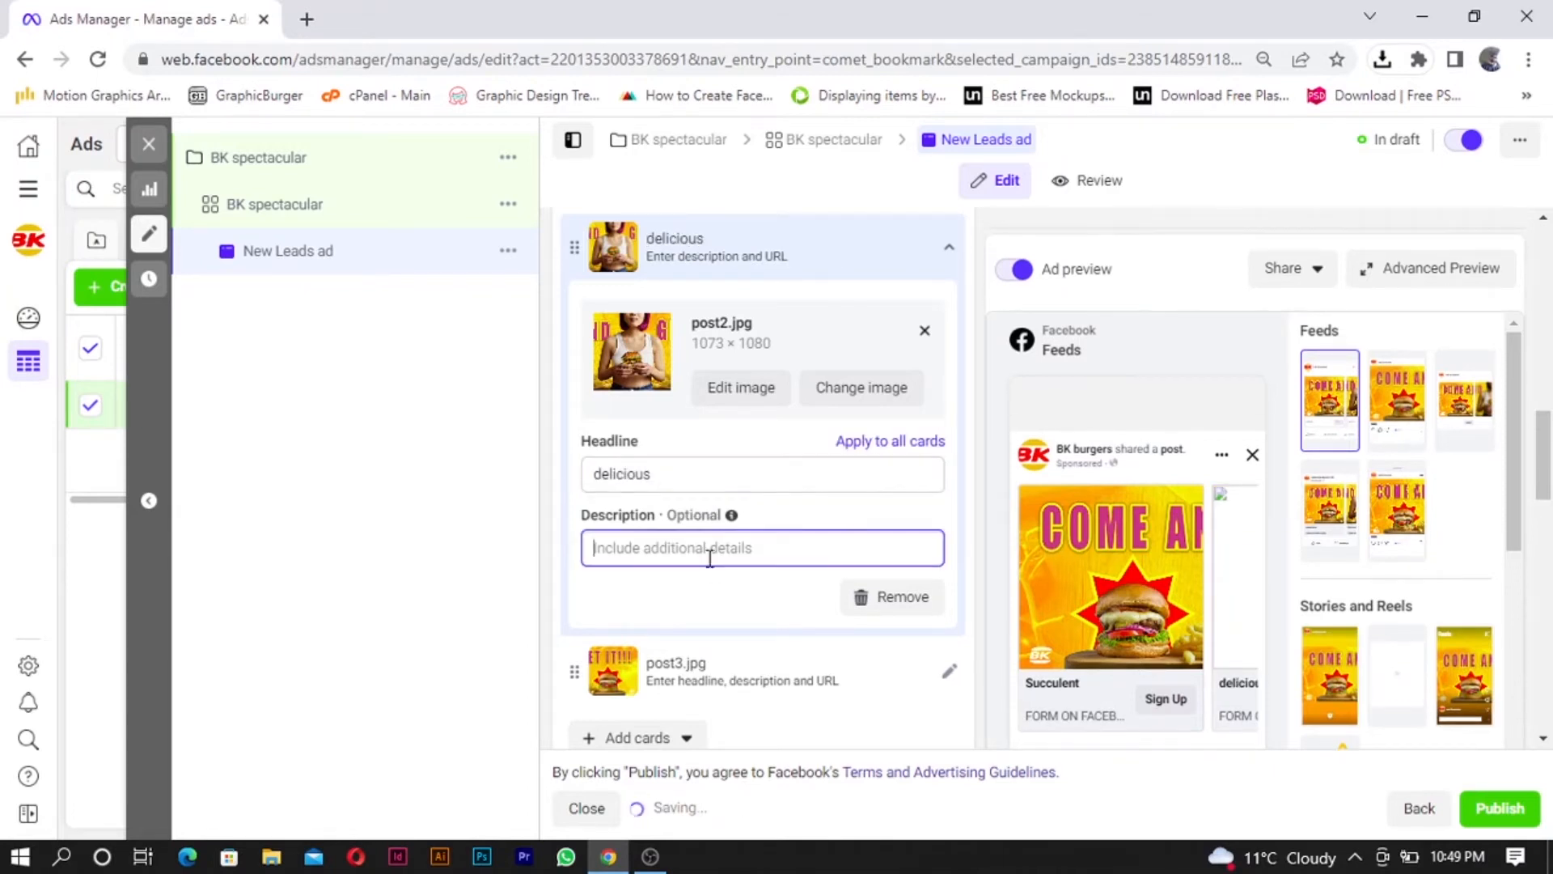
pyautogui.click(660, 474)
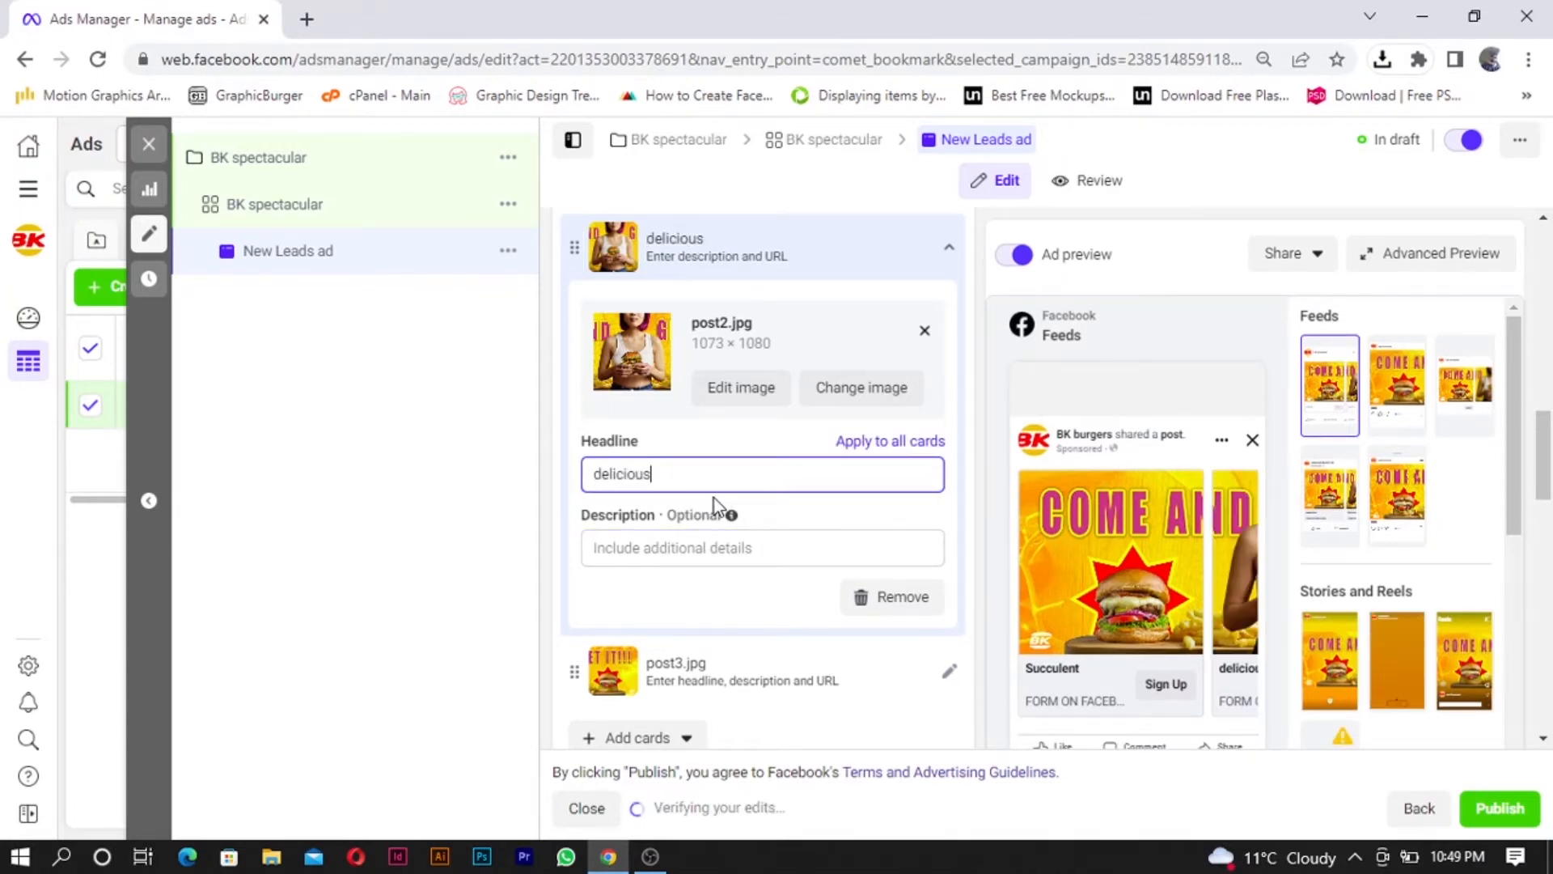
pyautogui.moveTo(603, 481); pyautogui.dragTo(589, 487)
pyautogui.write('D')
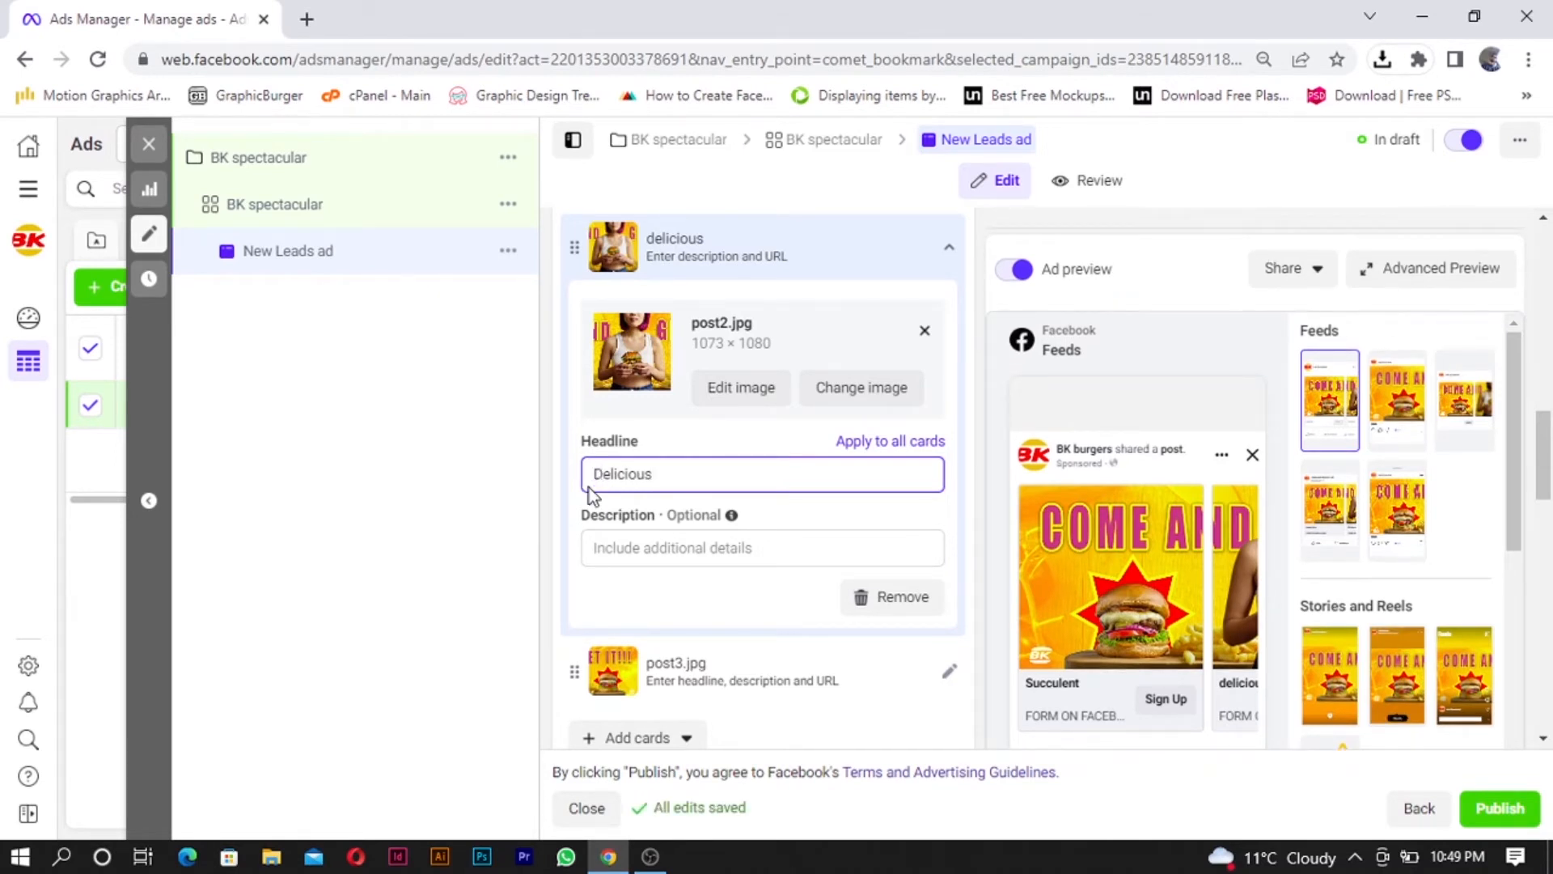
# Step: Expand the post3.jpg carousel card, bring its image up in the feed preview, and enter the headline "ready to go"
pyautogui.click(762, 674)
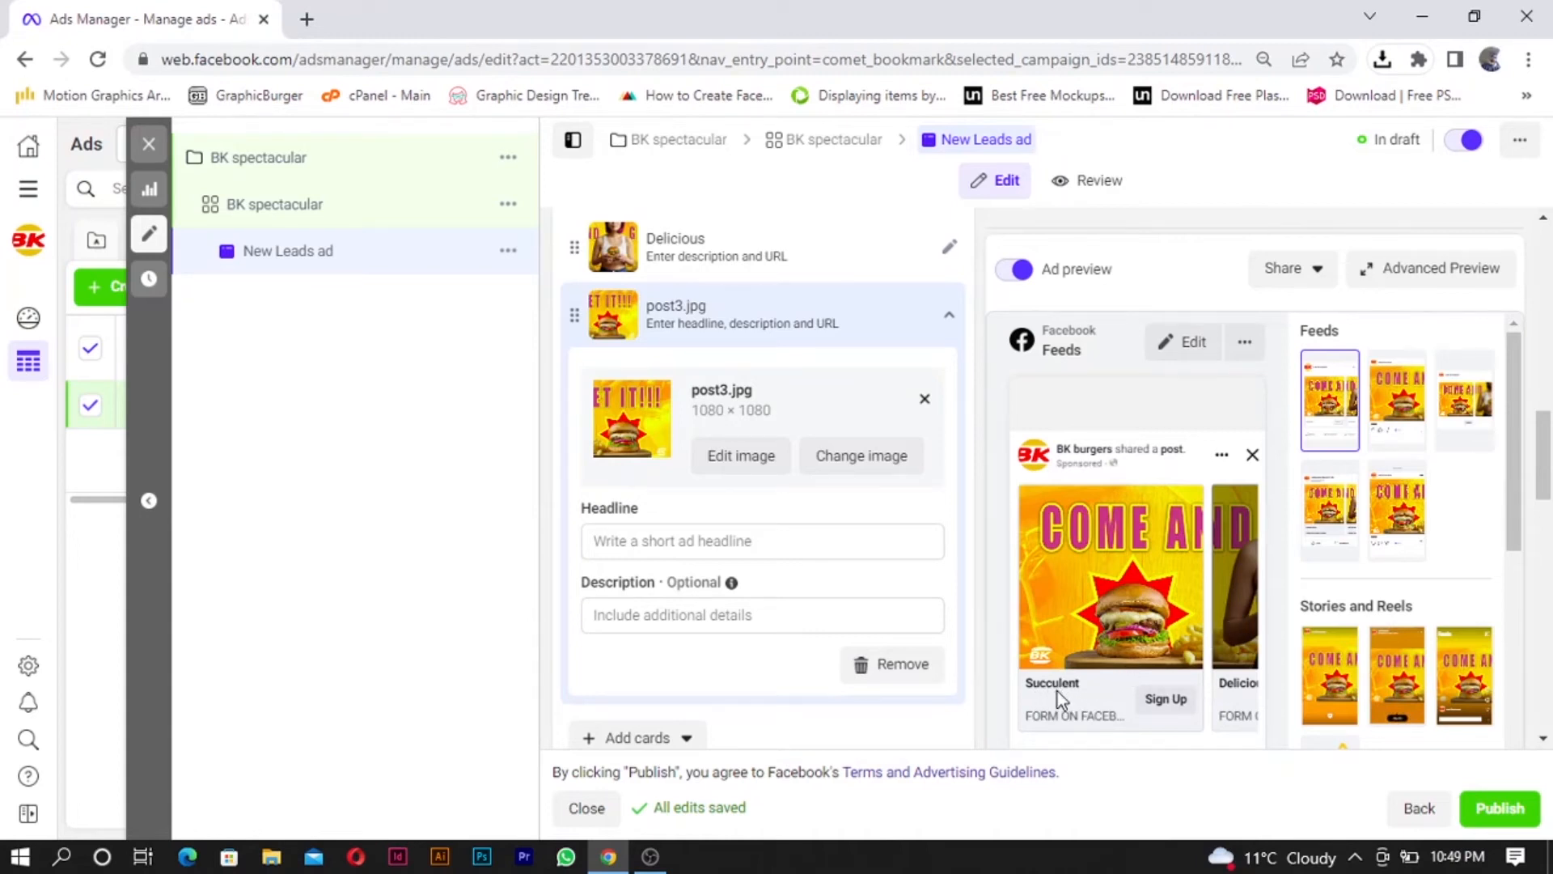
pyautogui.click(1231, 624)
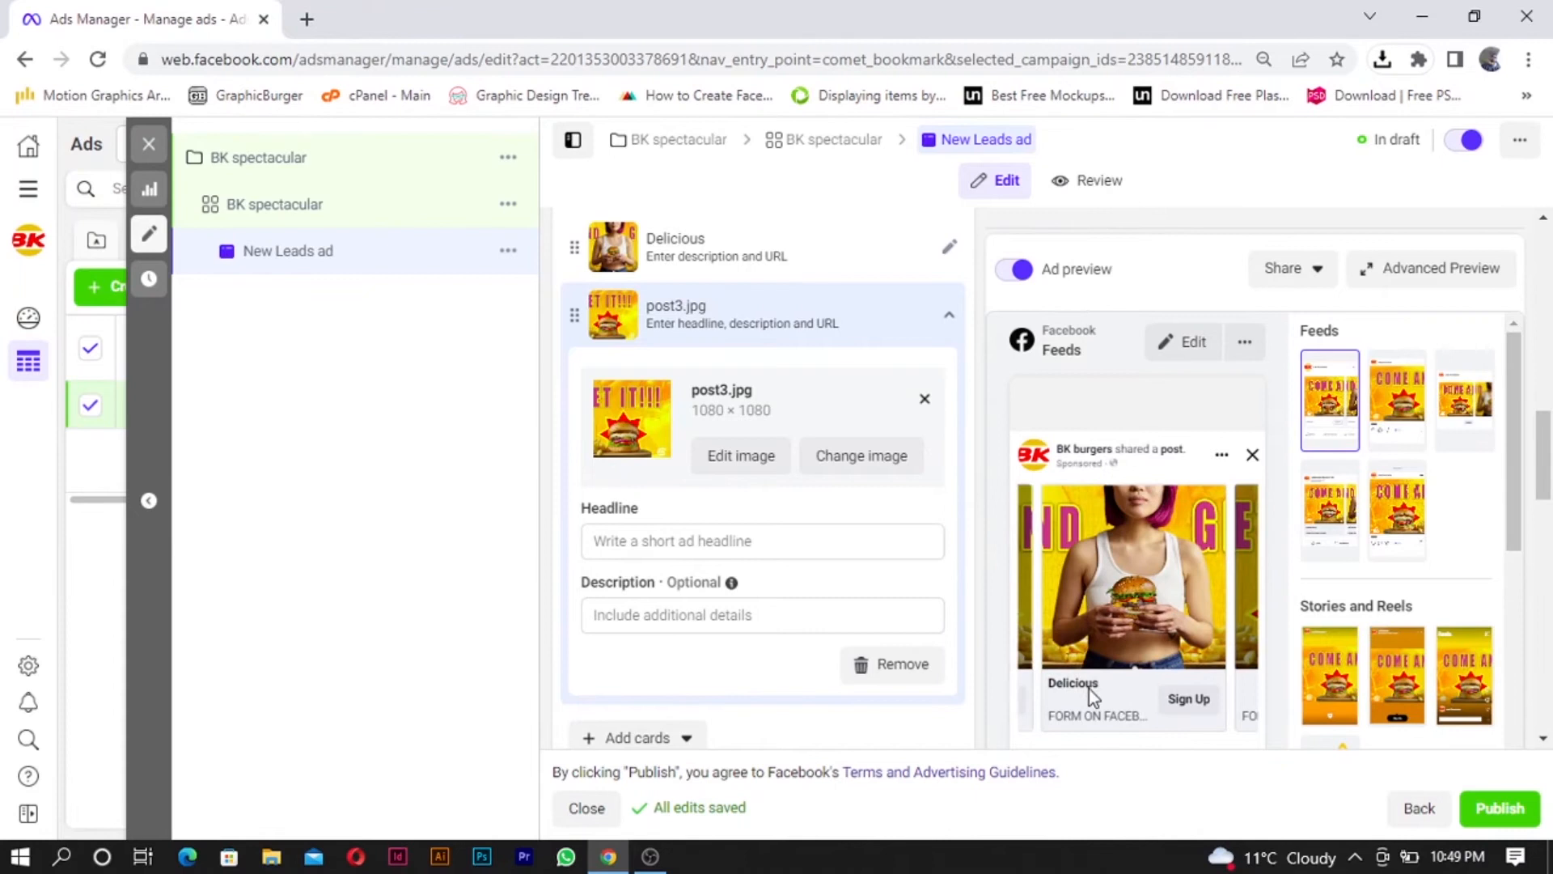
pyautogui.click(1242, 607)
pyautogui.click(737, 540)
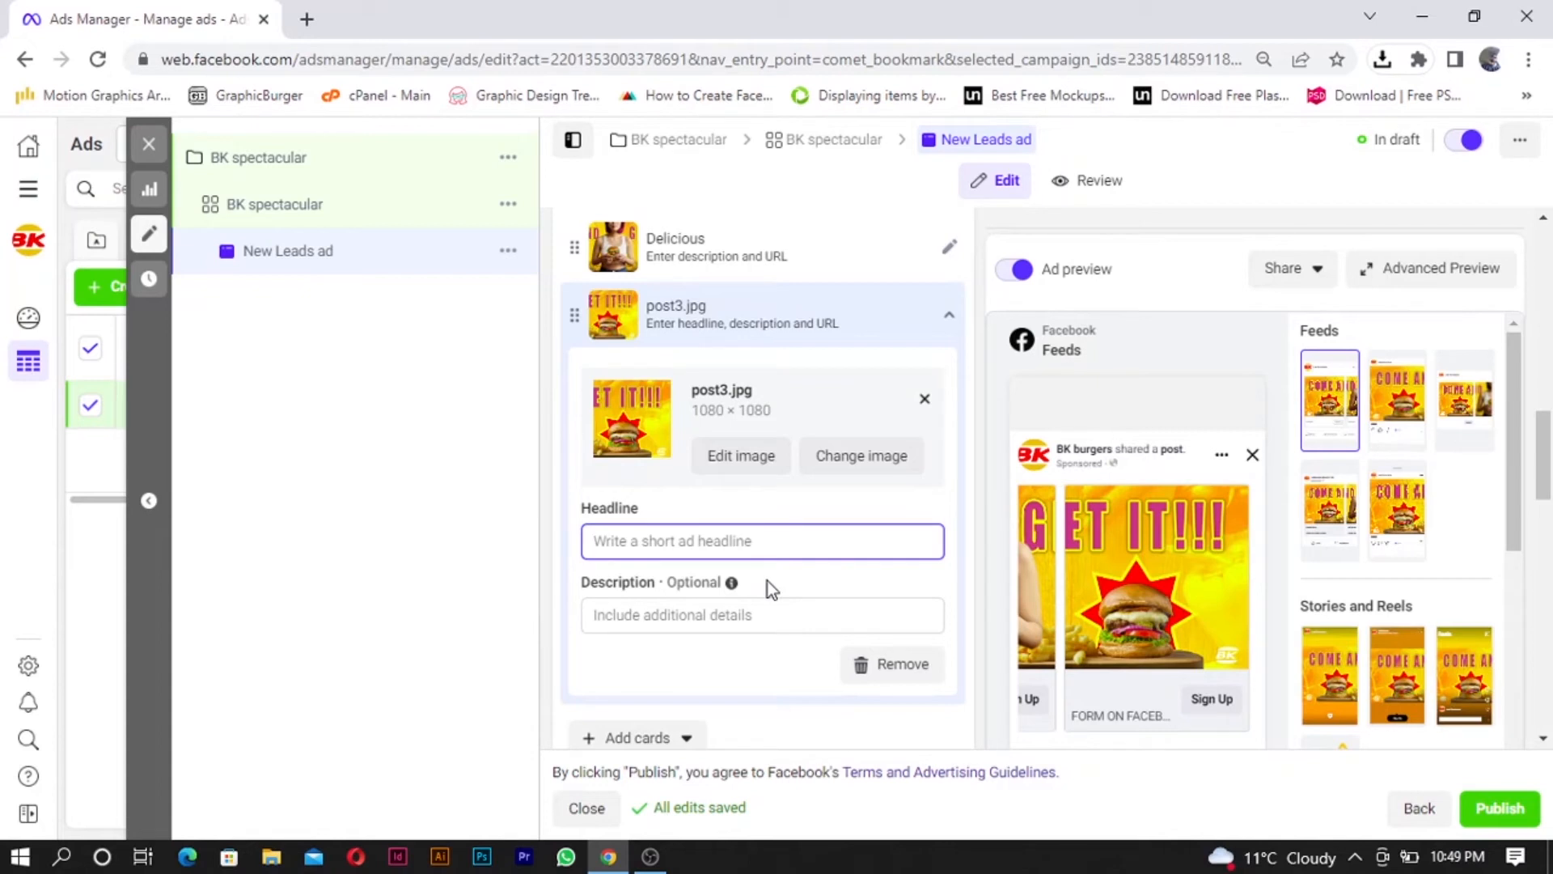
pyautogui.write('read')
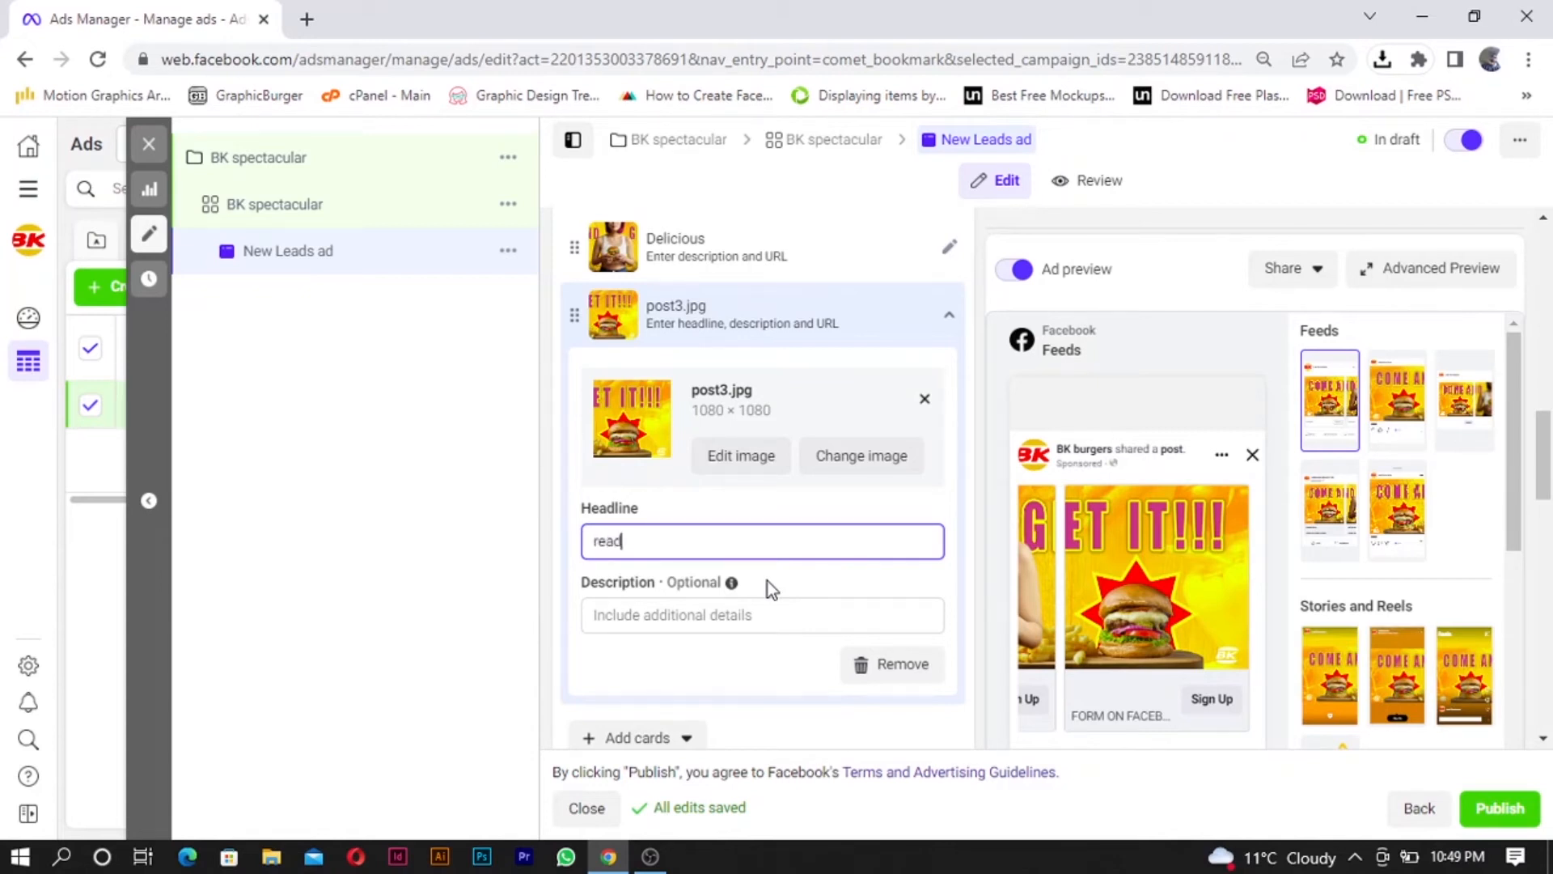
pyautogui.write('y to go')
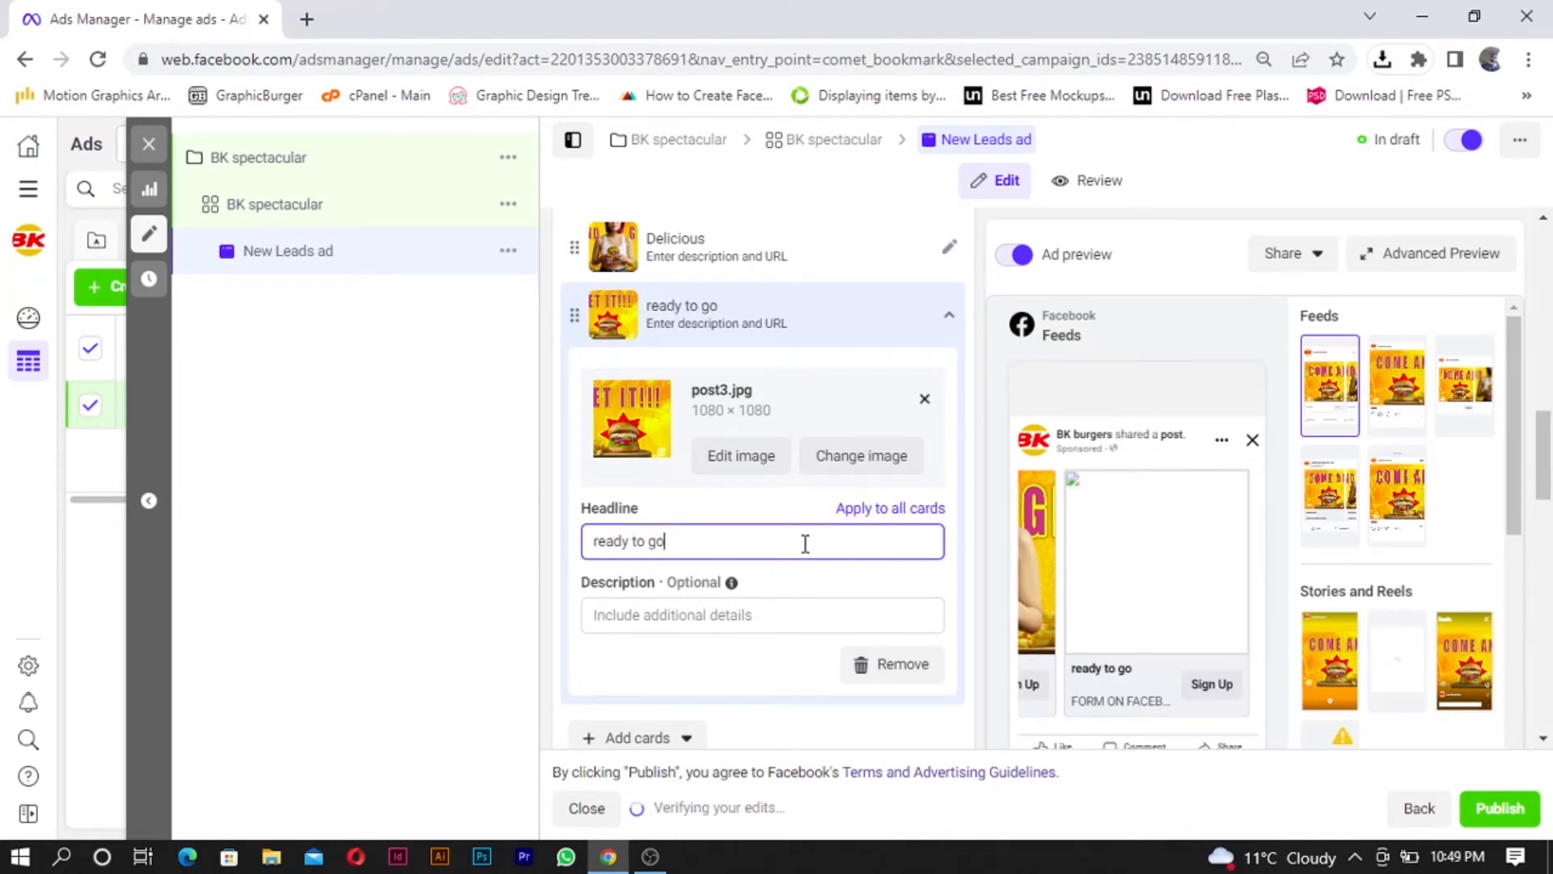
pyautogui.scroll(-3, 661, 672)
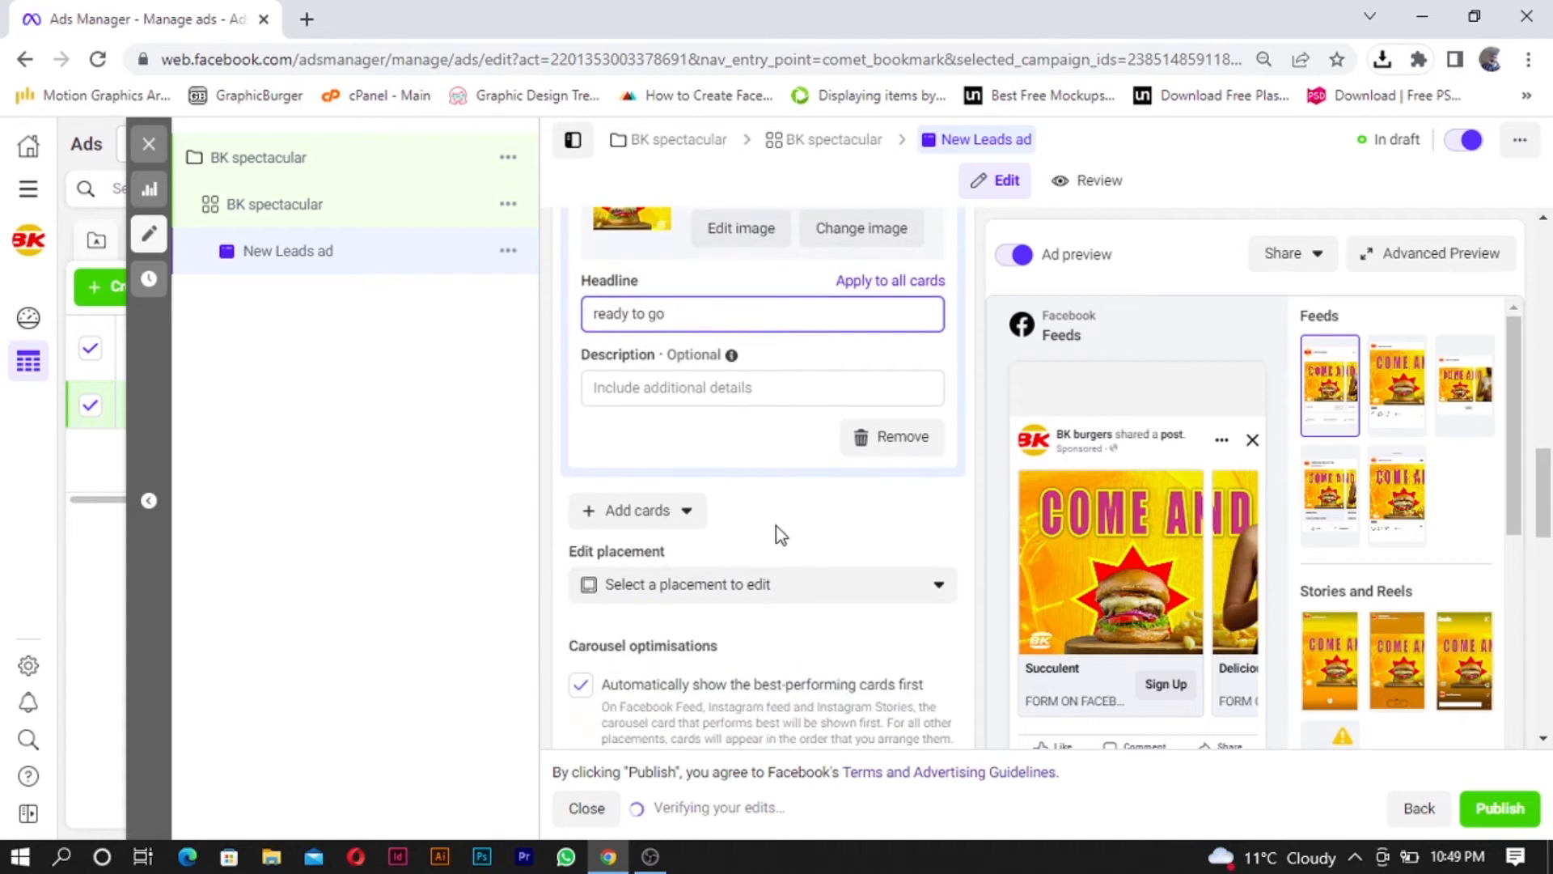
pyautogui.scroll(-3, 802, 510)
pyautogui.scroll(3, 818, 490)
pyautogui.scroll(5, 817, 489)
pyautogui.scroll(-4, 781, 595)
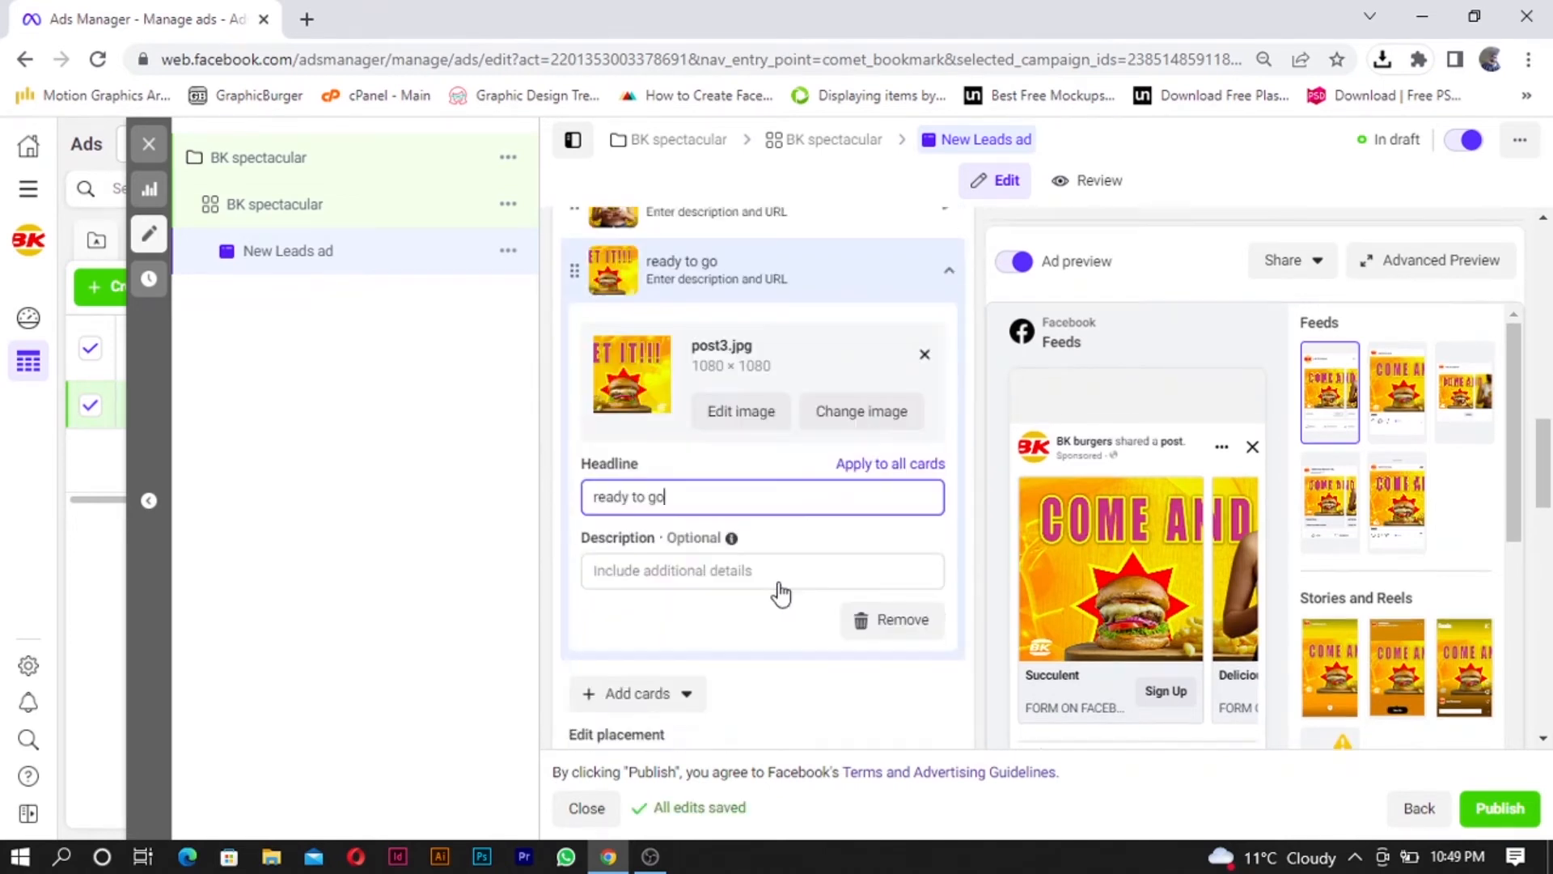
# Step: Enter "Amazing burgers!" as the carousel ad's primary text, replacing any stray text in the field
pyautogui.scroll(-4, 781, 595)
pyautogui.scroll(1, 753, 364)
pyautogui.scroll(-1, 768, 400)
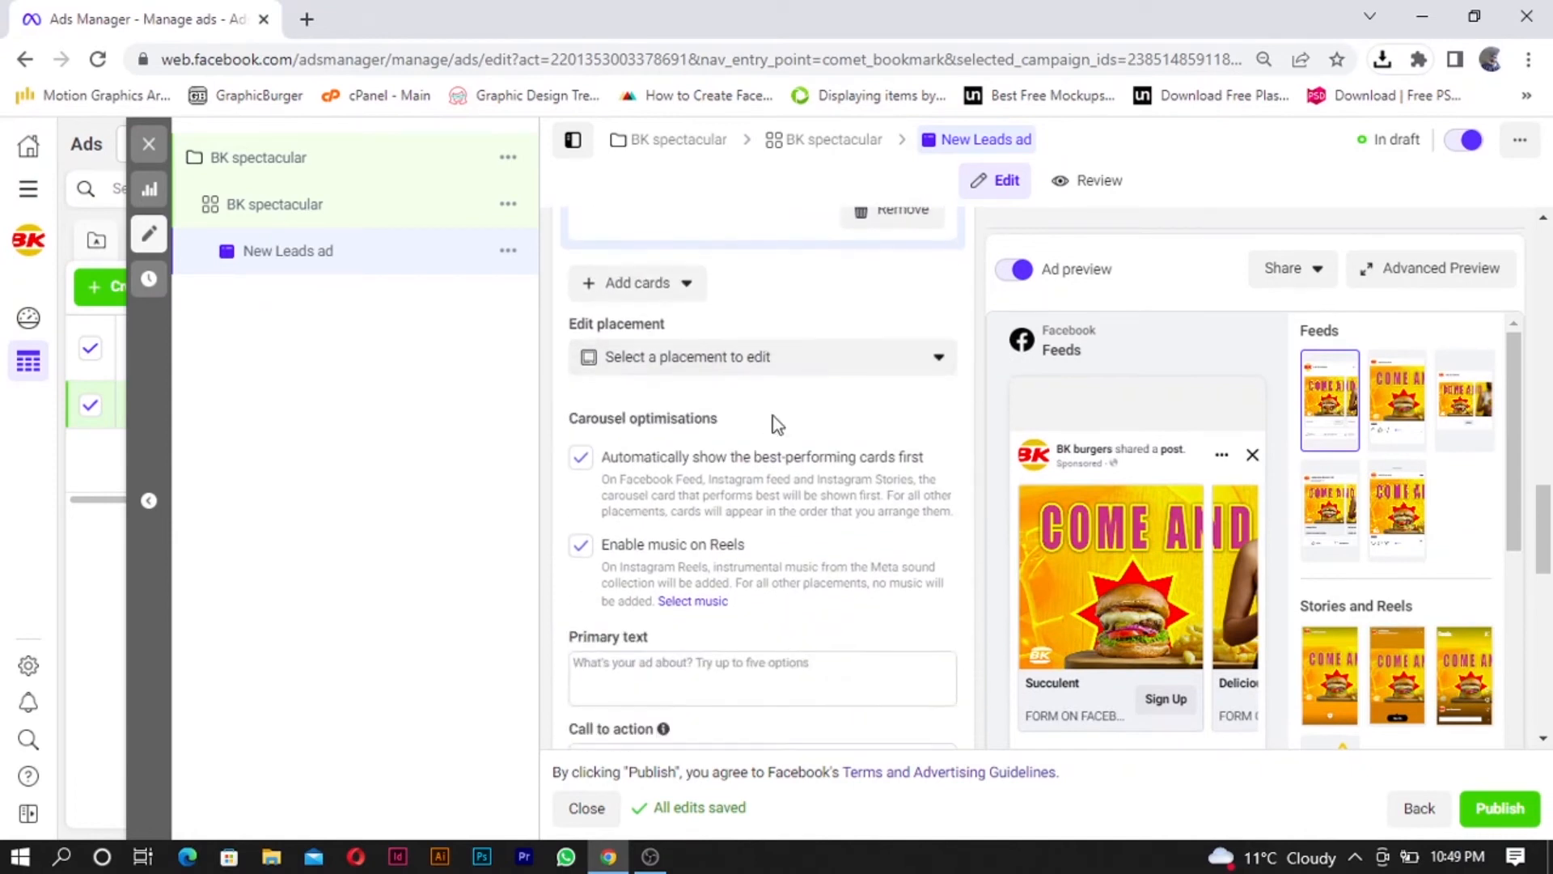
pyautogui.scroll(-3, 742, 545)
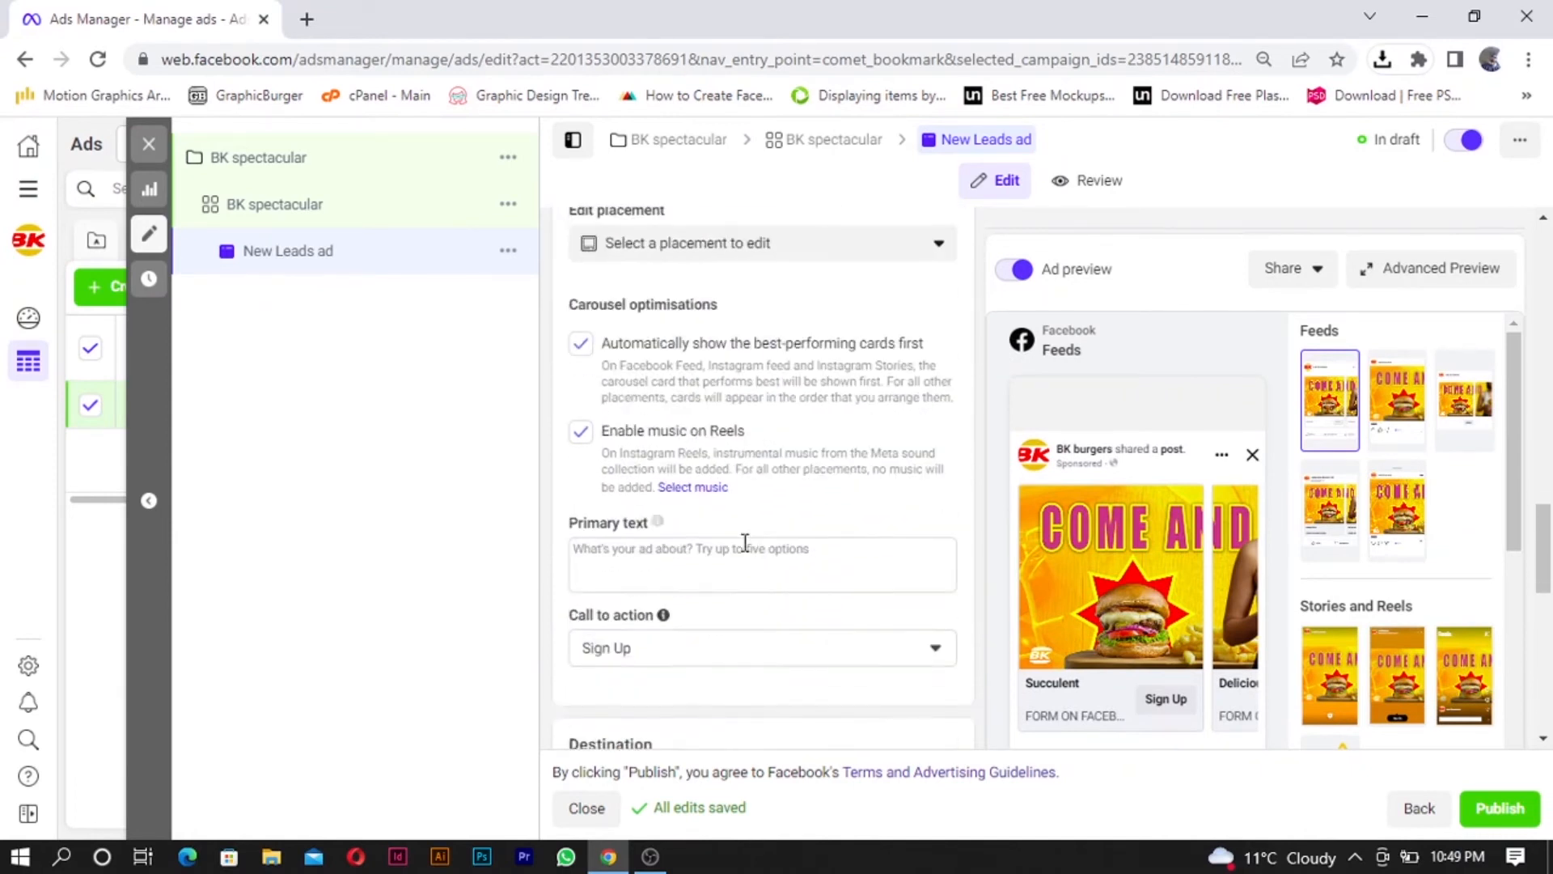
pyautogui.scroll(1, 745, 544)
pyautogui.scroll(-1, 725, 601)
pyautogui.scroll(1, 725, 574)
pyautogui.click(723, 558)
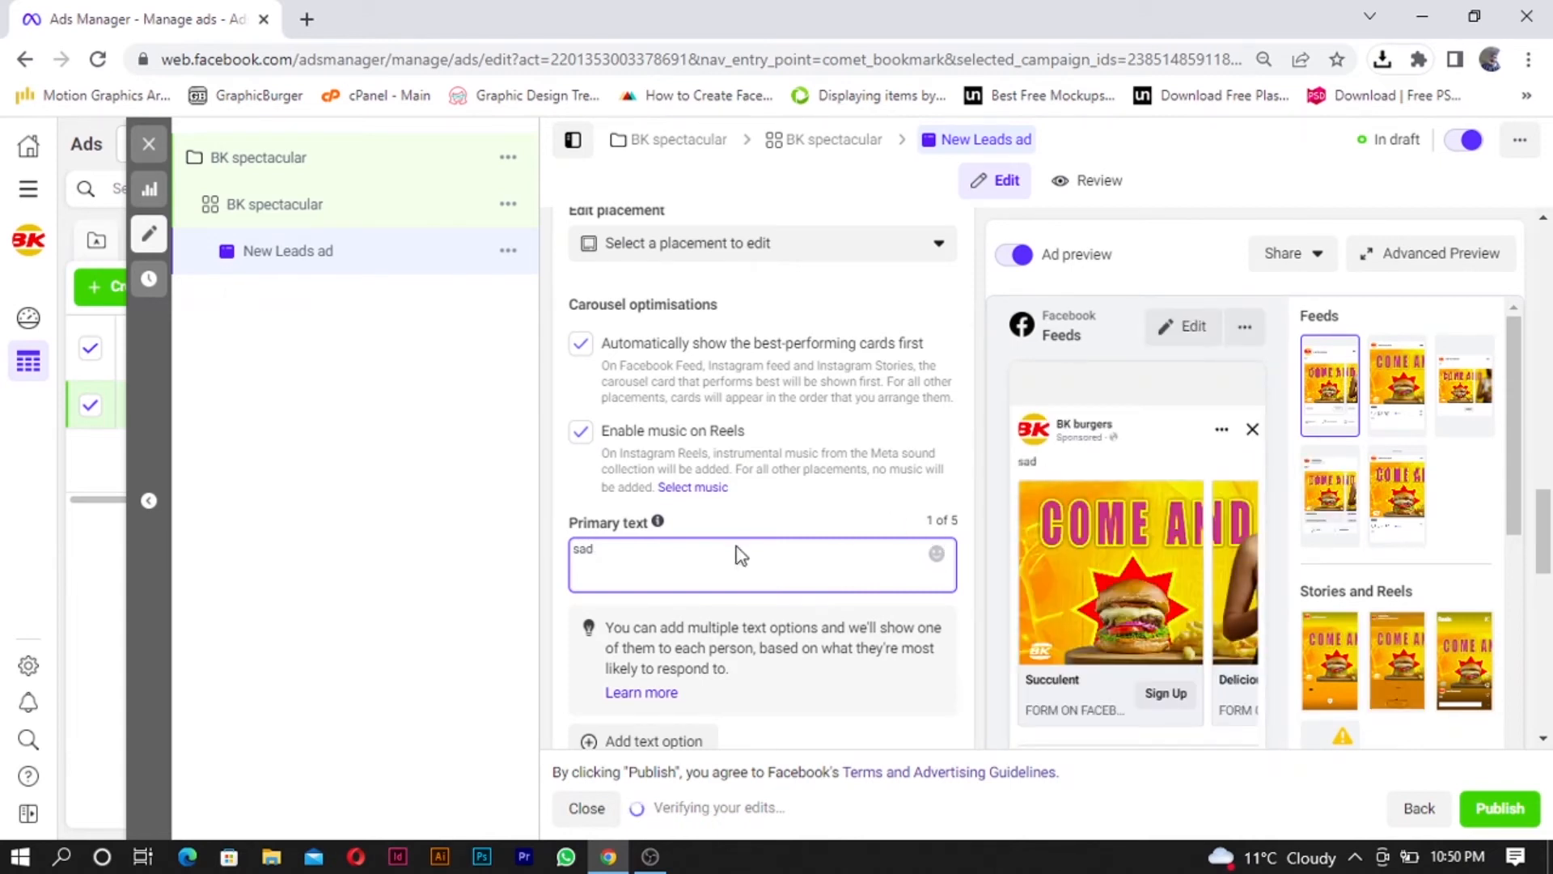
pyautogui.hotkey('ctrl', 'a')
pyautogui.write('A')
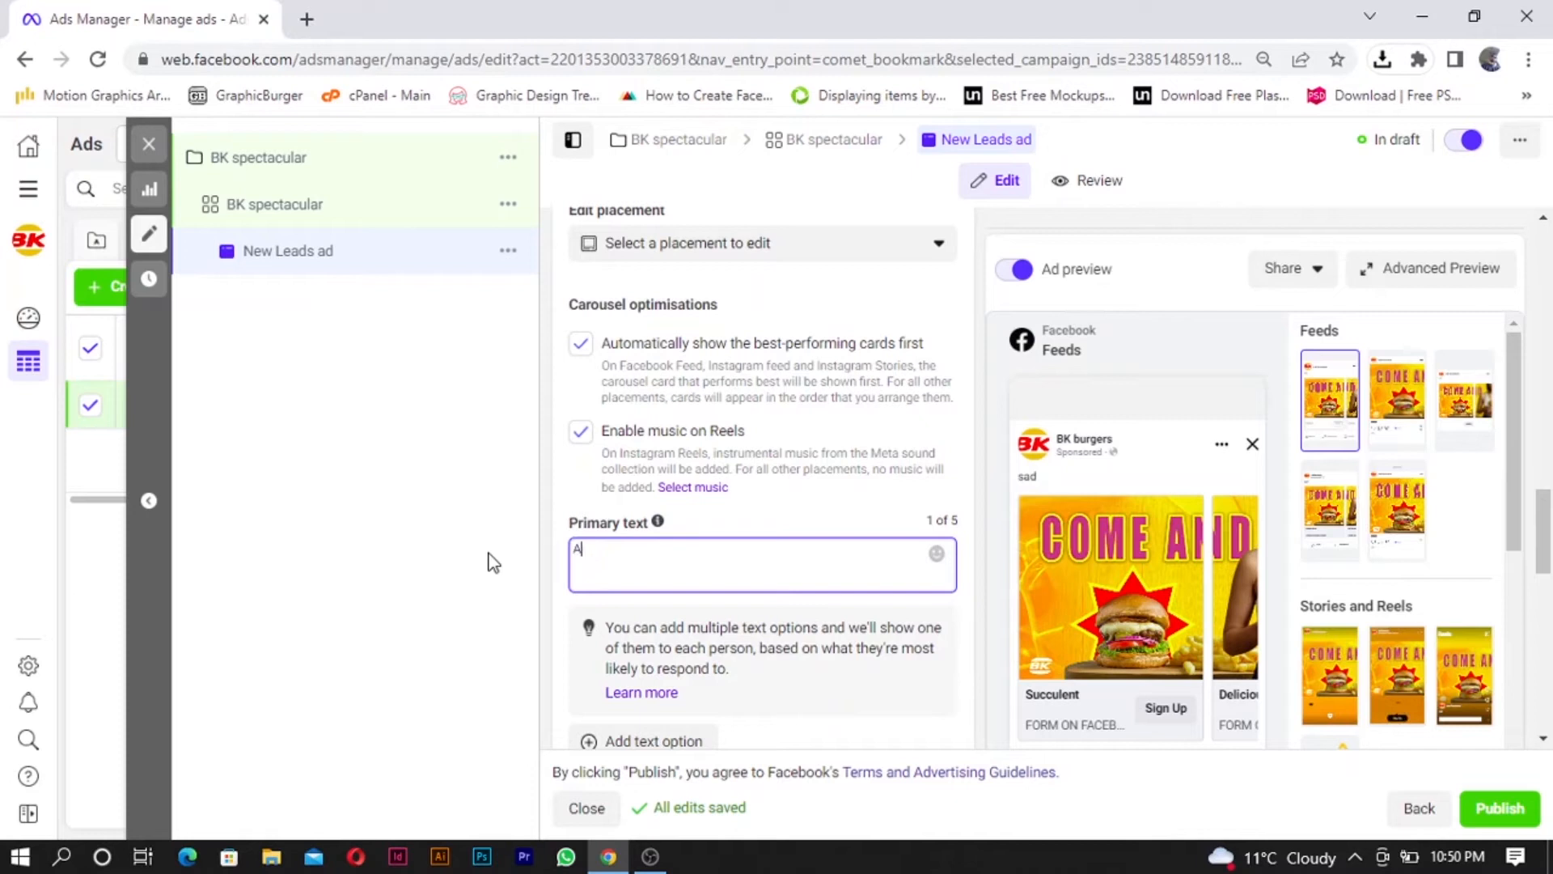
pyautogui.write('maz')
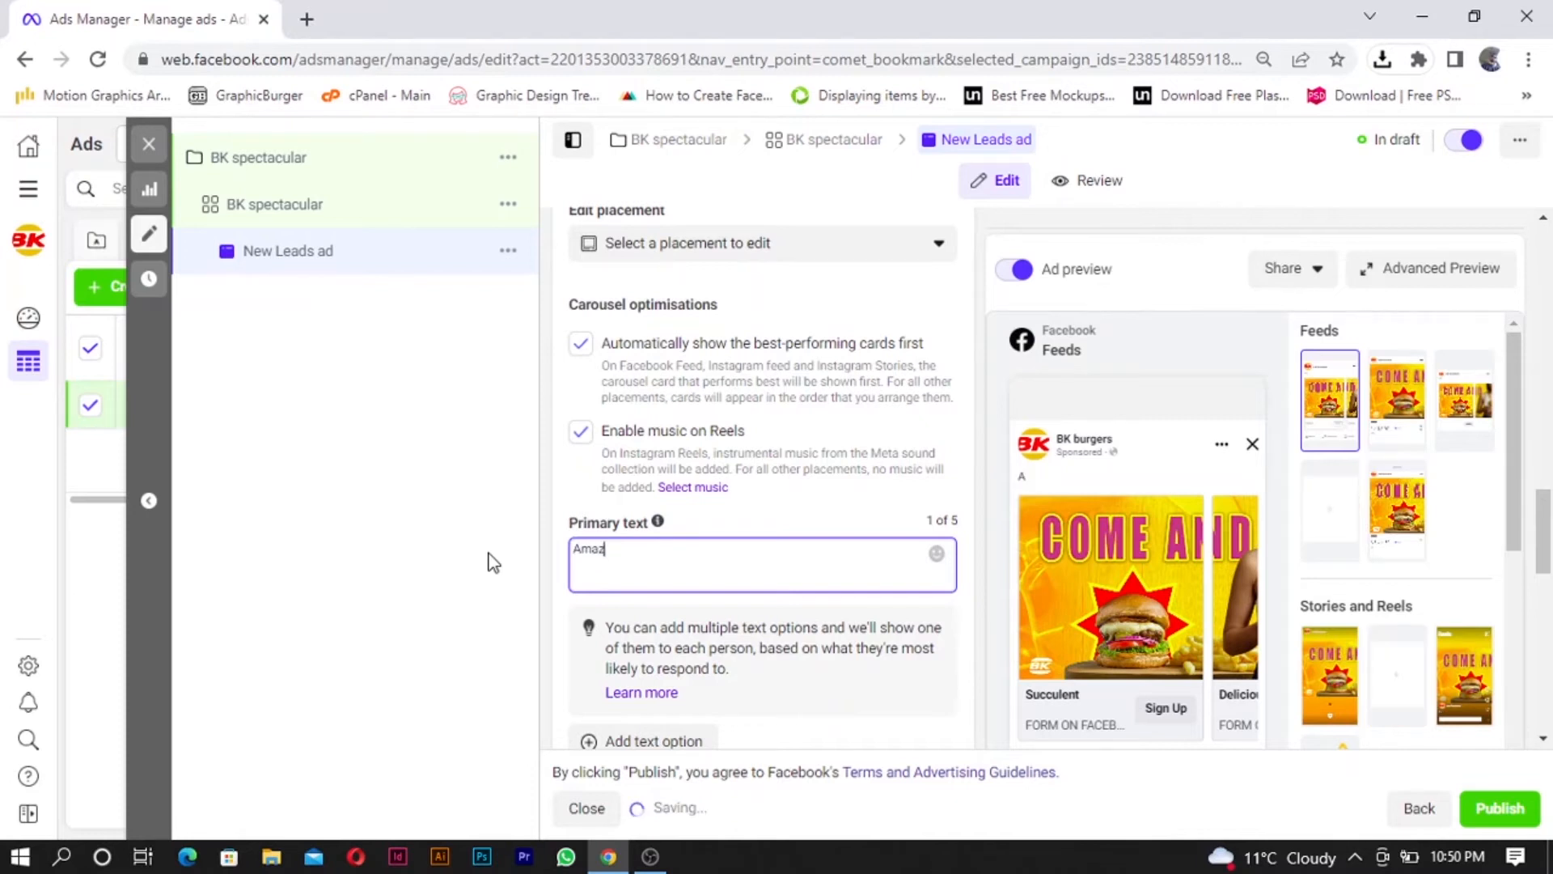
pyautogui.write('ing bug')
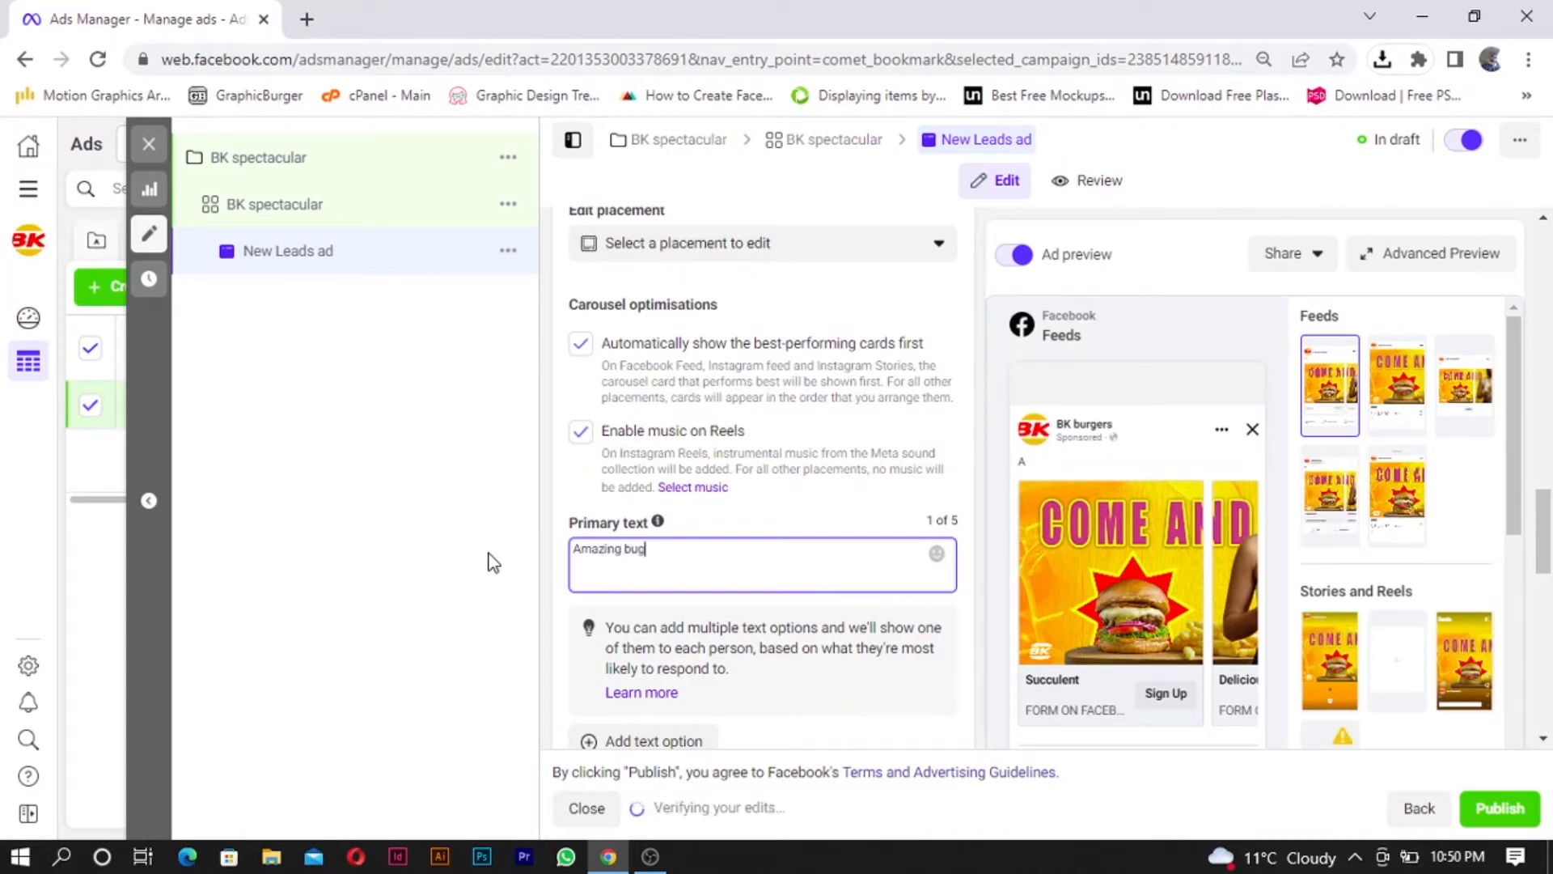
pyautogui.write('ers')
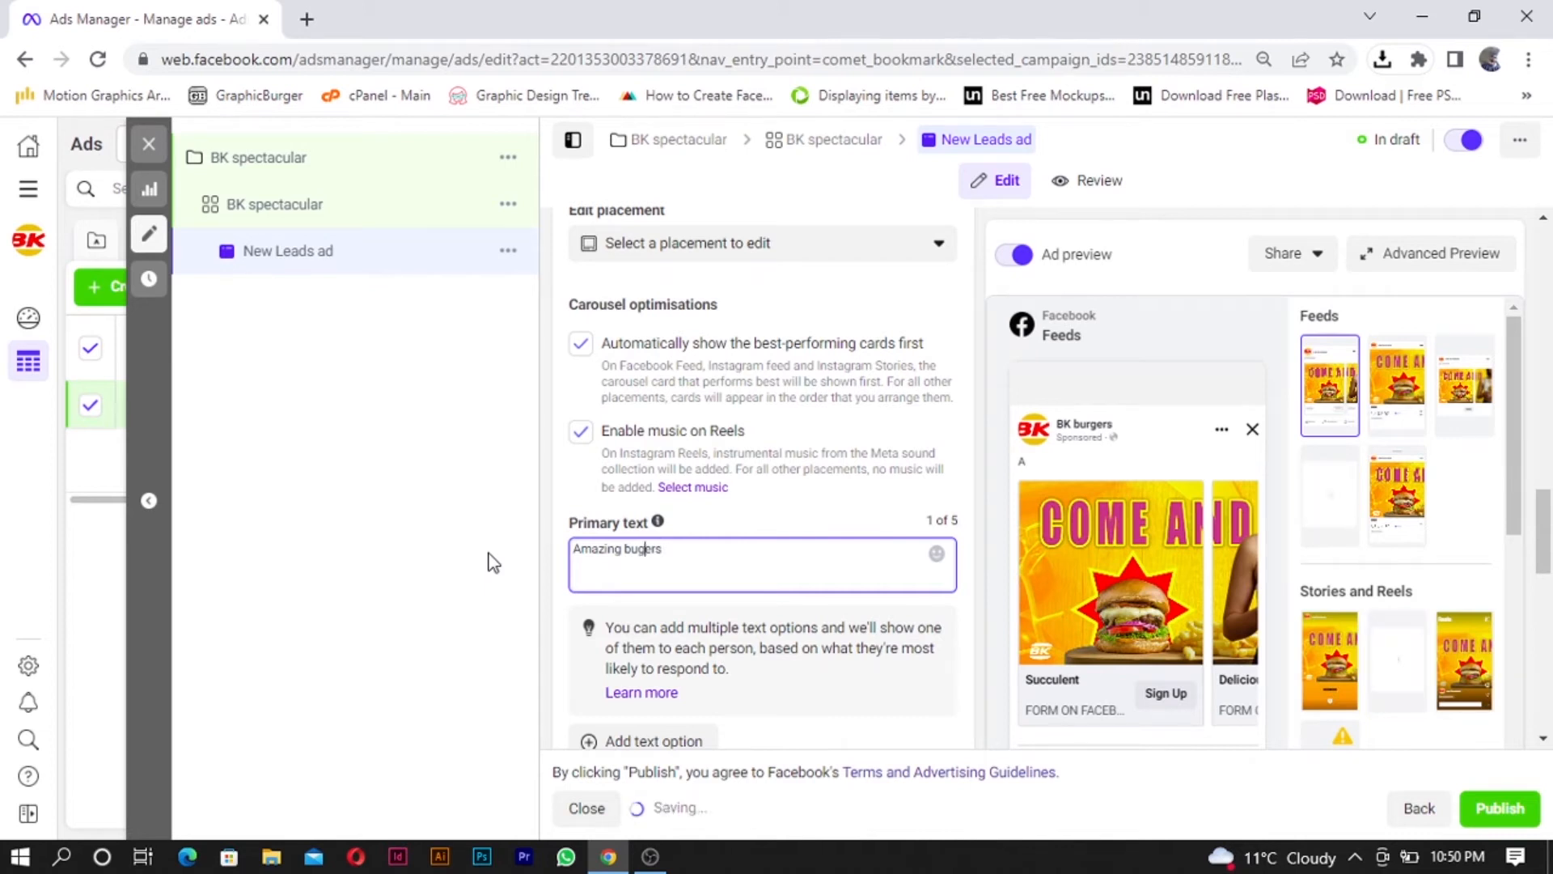
pyautogui.press('Left')
pyautogui.press('Left')
pyautogui.press('Left')
pyautogui.press('Left')
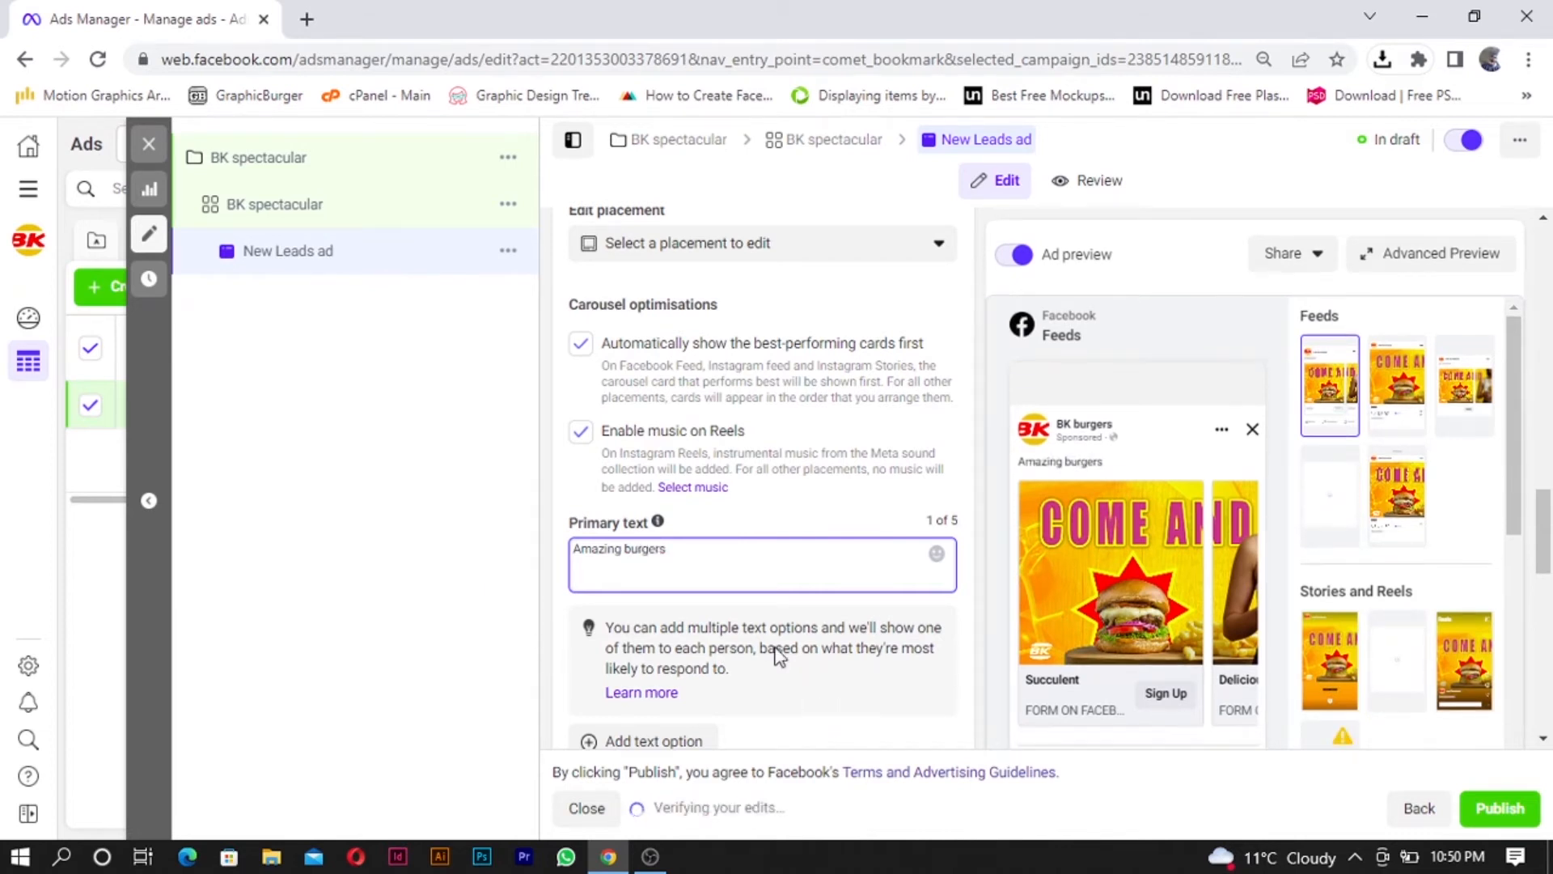
pyautogui.click(684, 542)
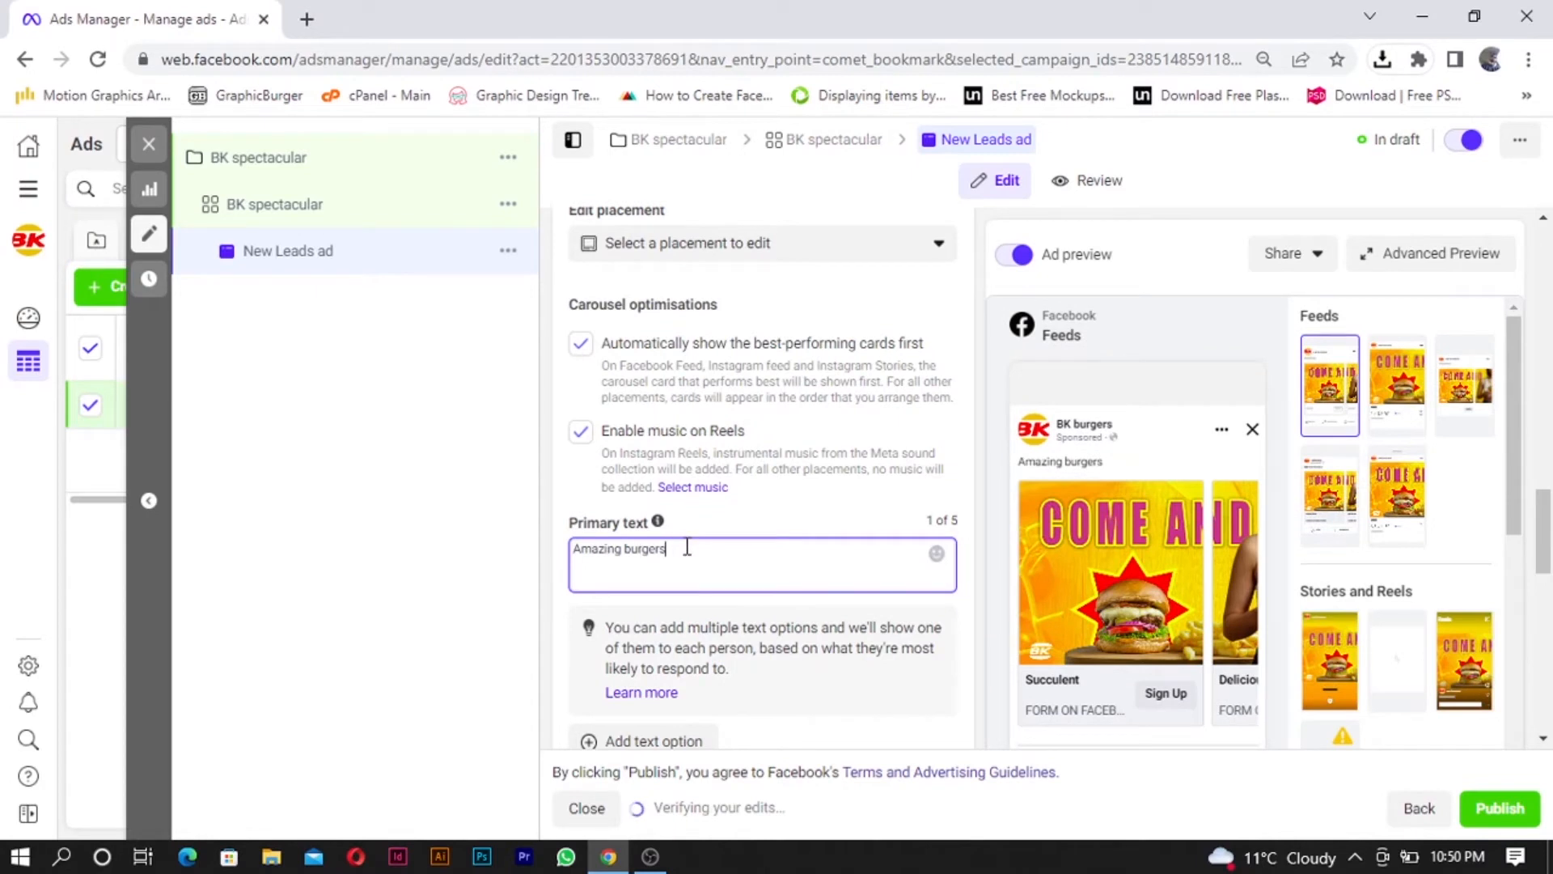
pyautogui.write('!')
# Step: Change the ad's call to action to Get Quote
pyautogui.scroll(-5, 808, 745)
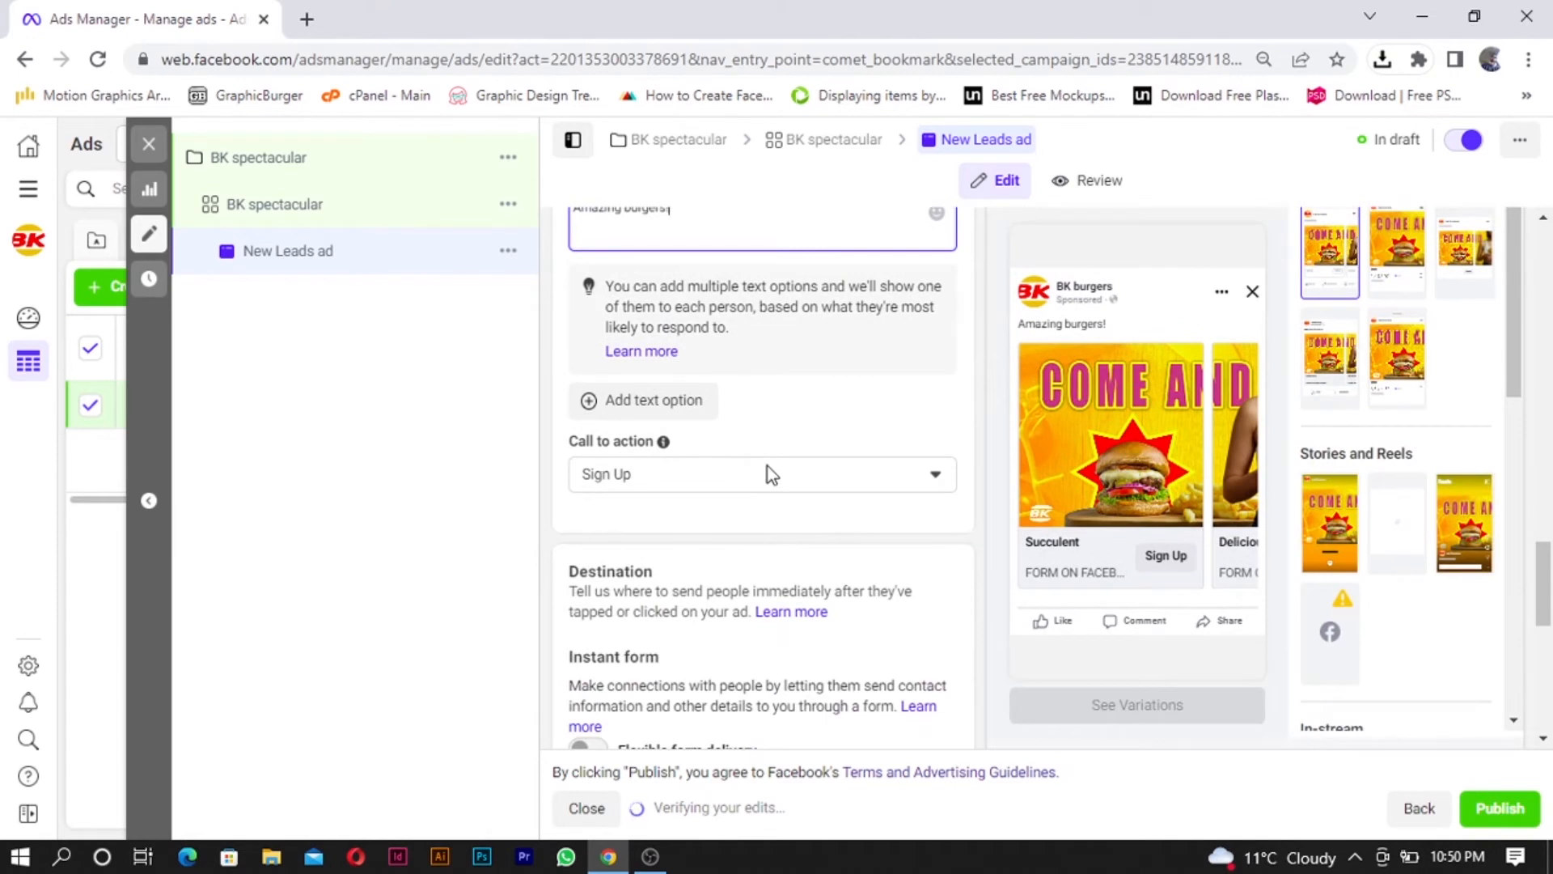
pyautogui.click(769, 474)
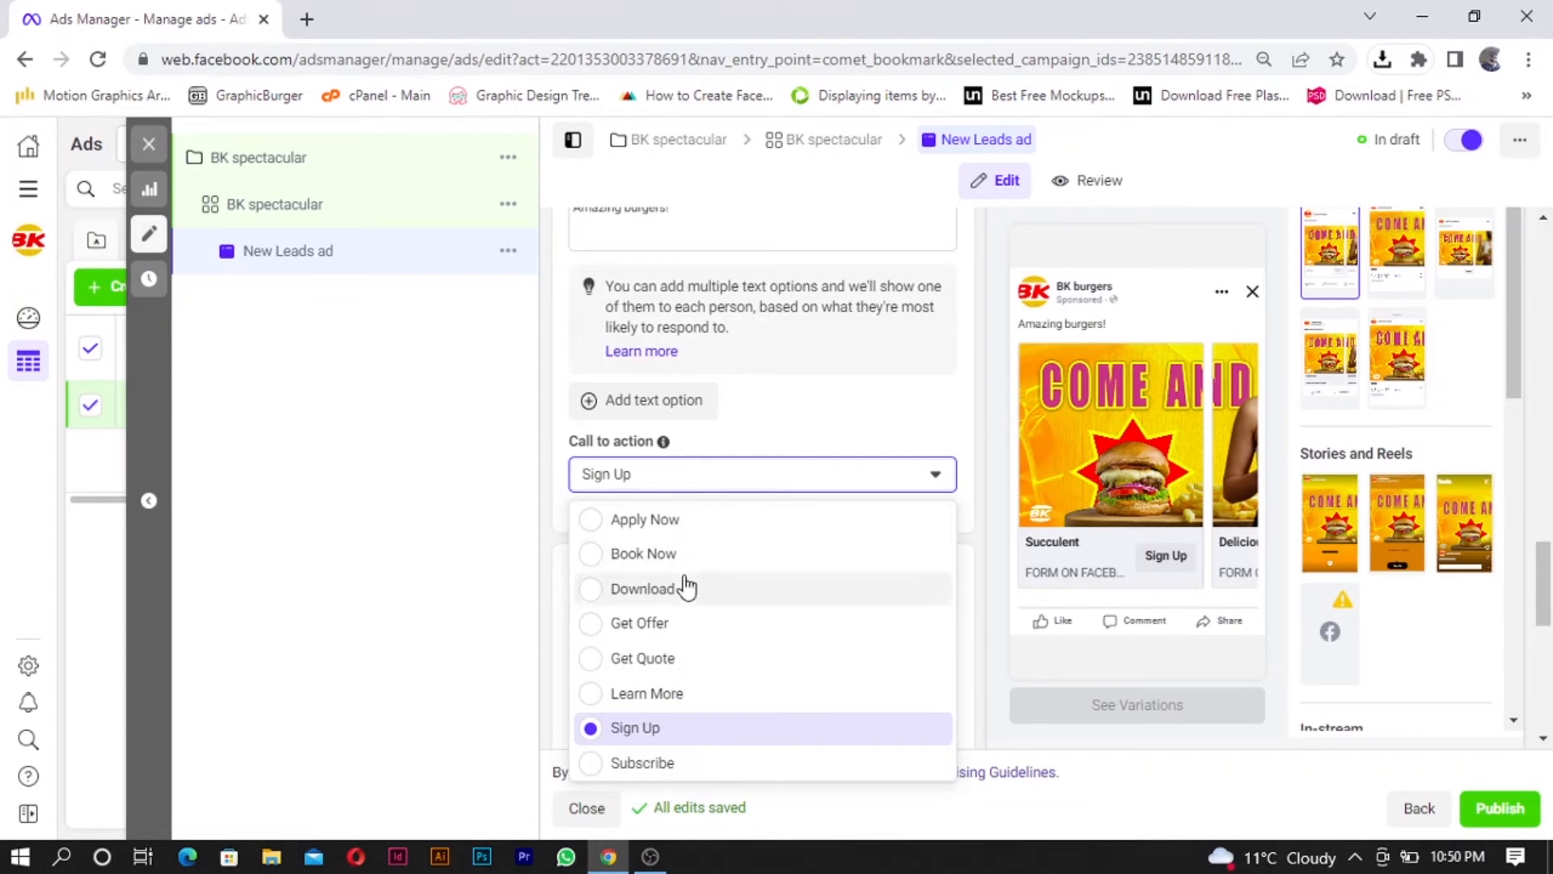
pyautogui.click(687, 668)
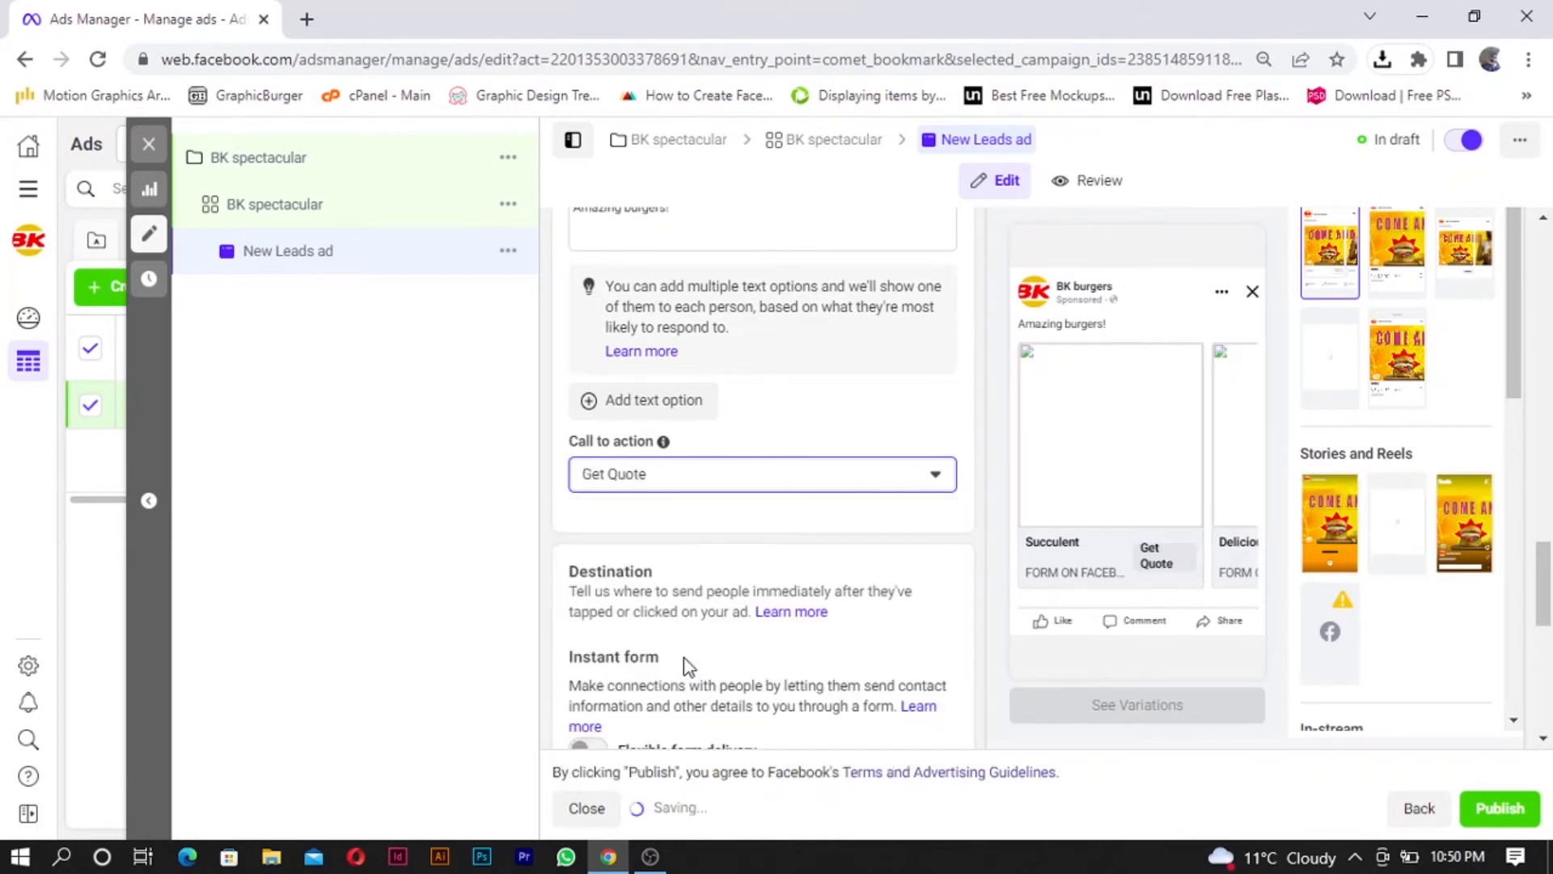
pyautogui.scroll(-1, 801, 534)
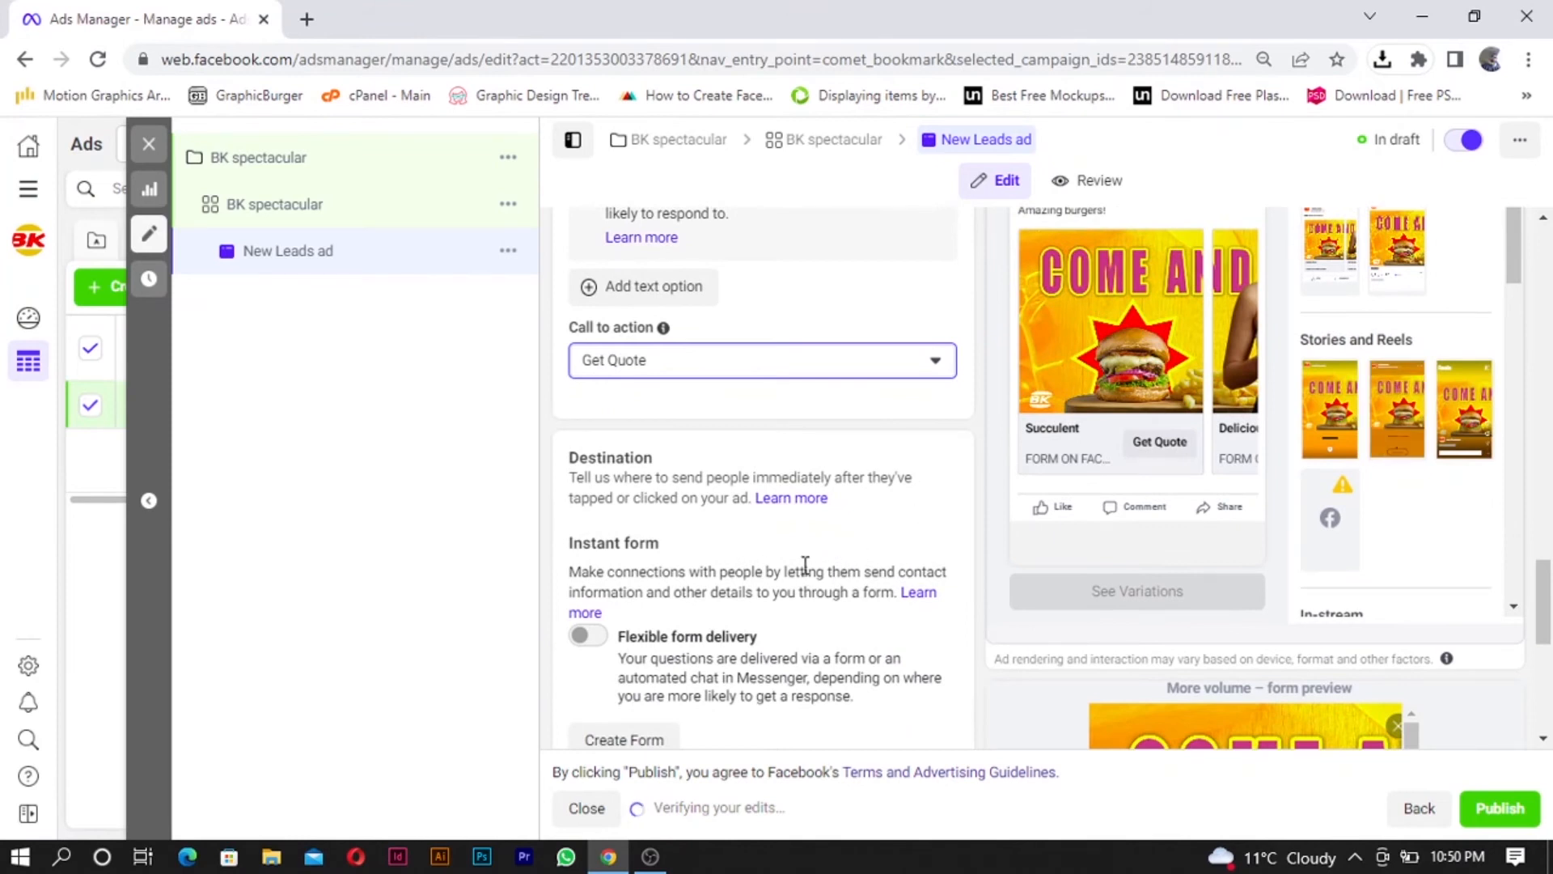
pyautogui.scroll(-1, 770, 572)
pyautogui.scroll(1, 774, 576)
pyautogui.scroll(-1, 768, 575)
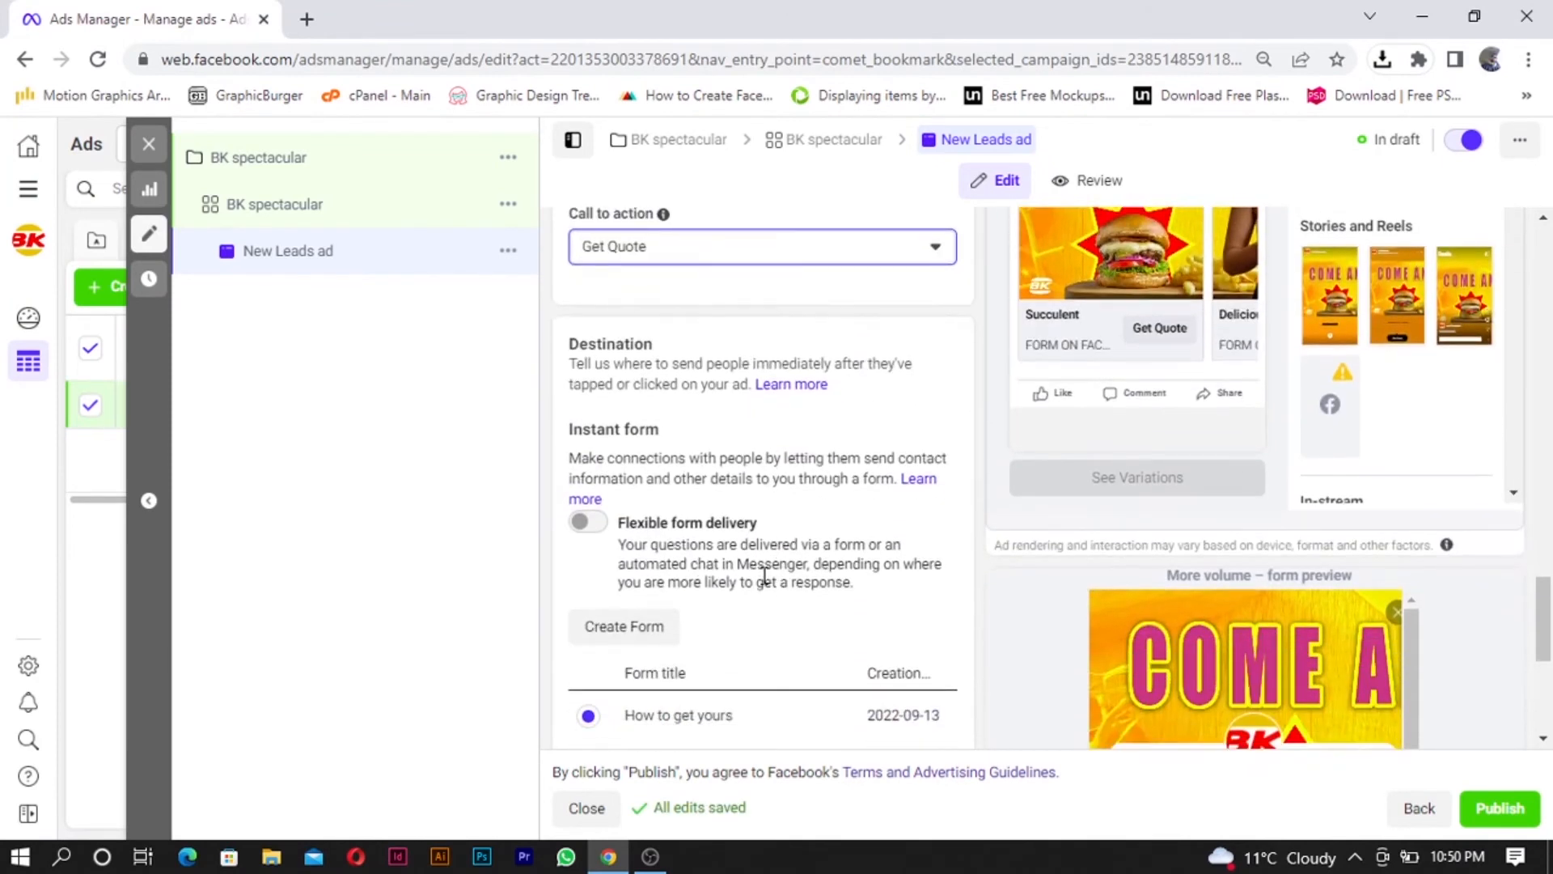
pyautogui.scroll(-1, 687, 643)
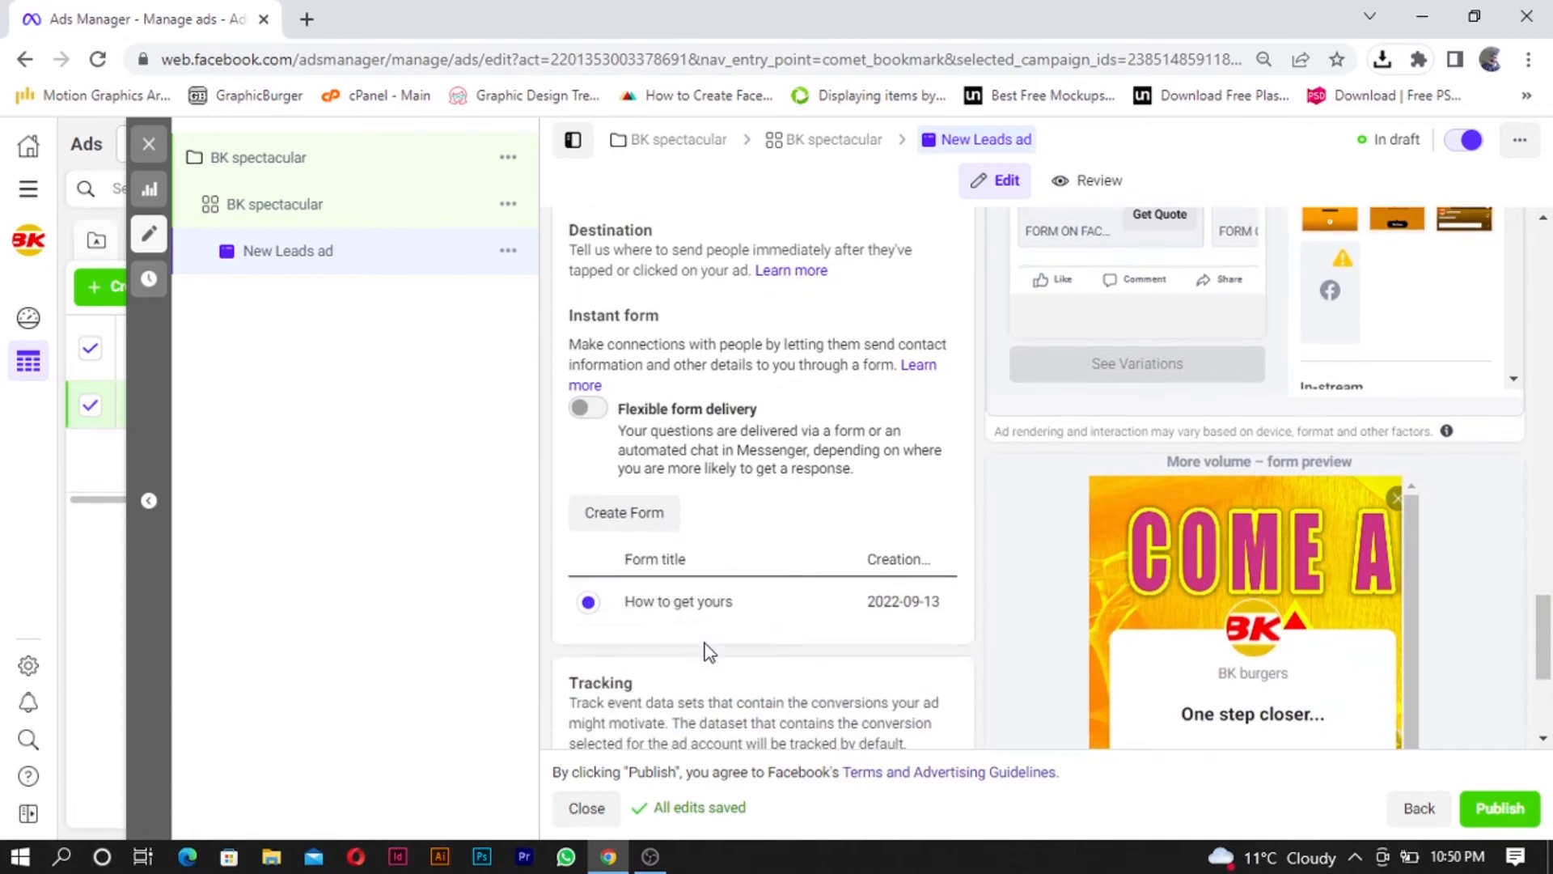
pyautogui.click(646, 524)
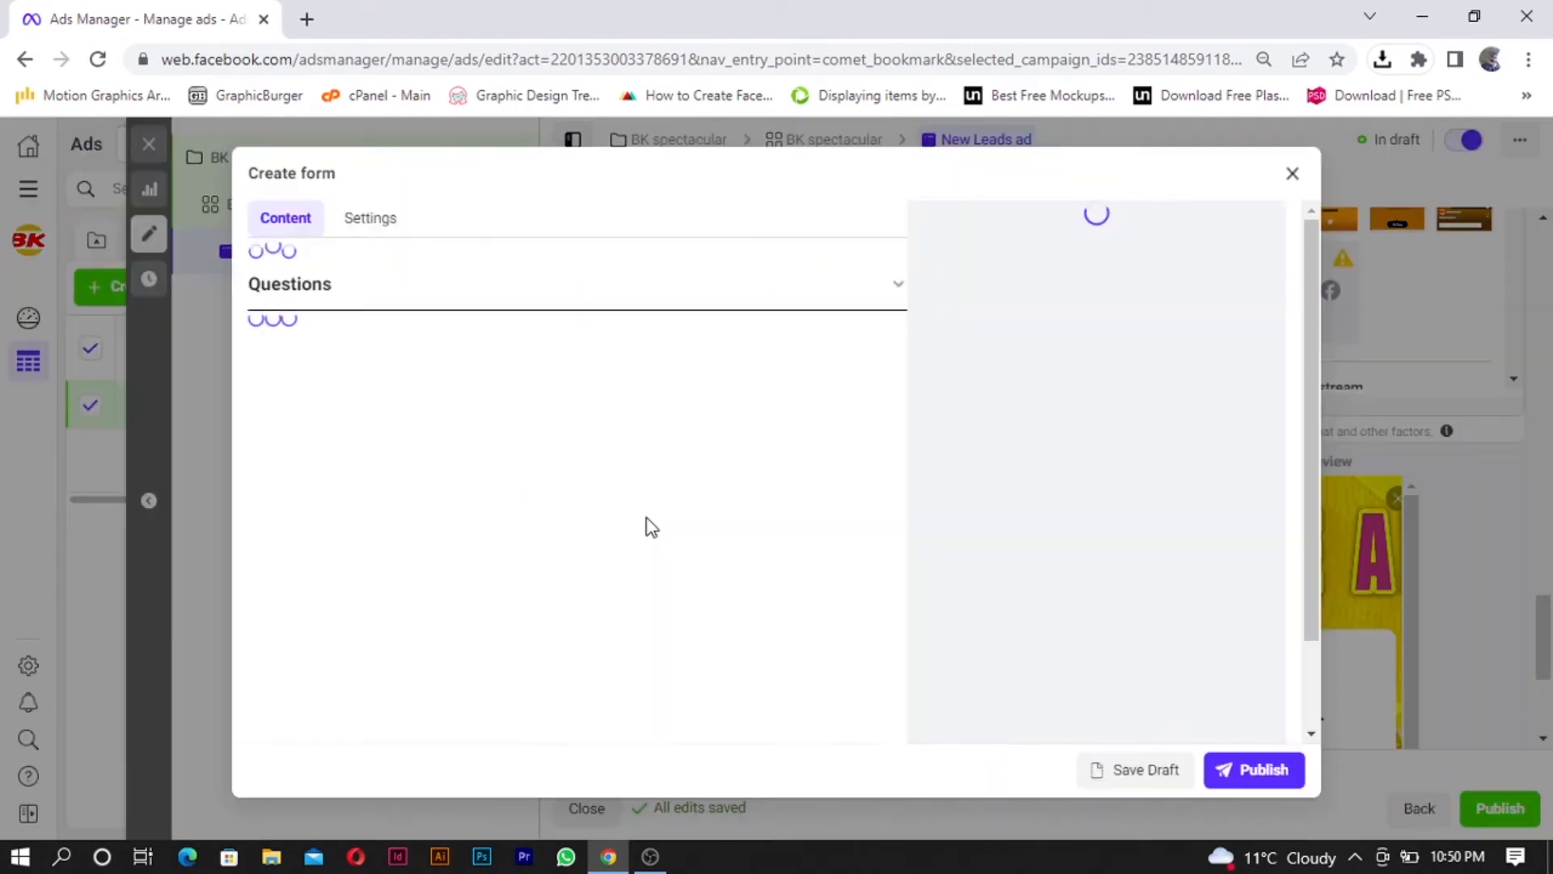
pyautogui.click(1286, 178)
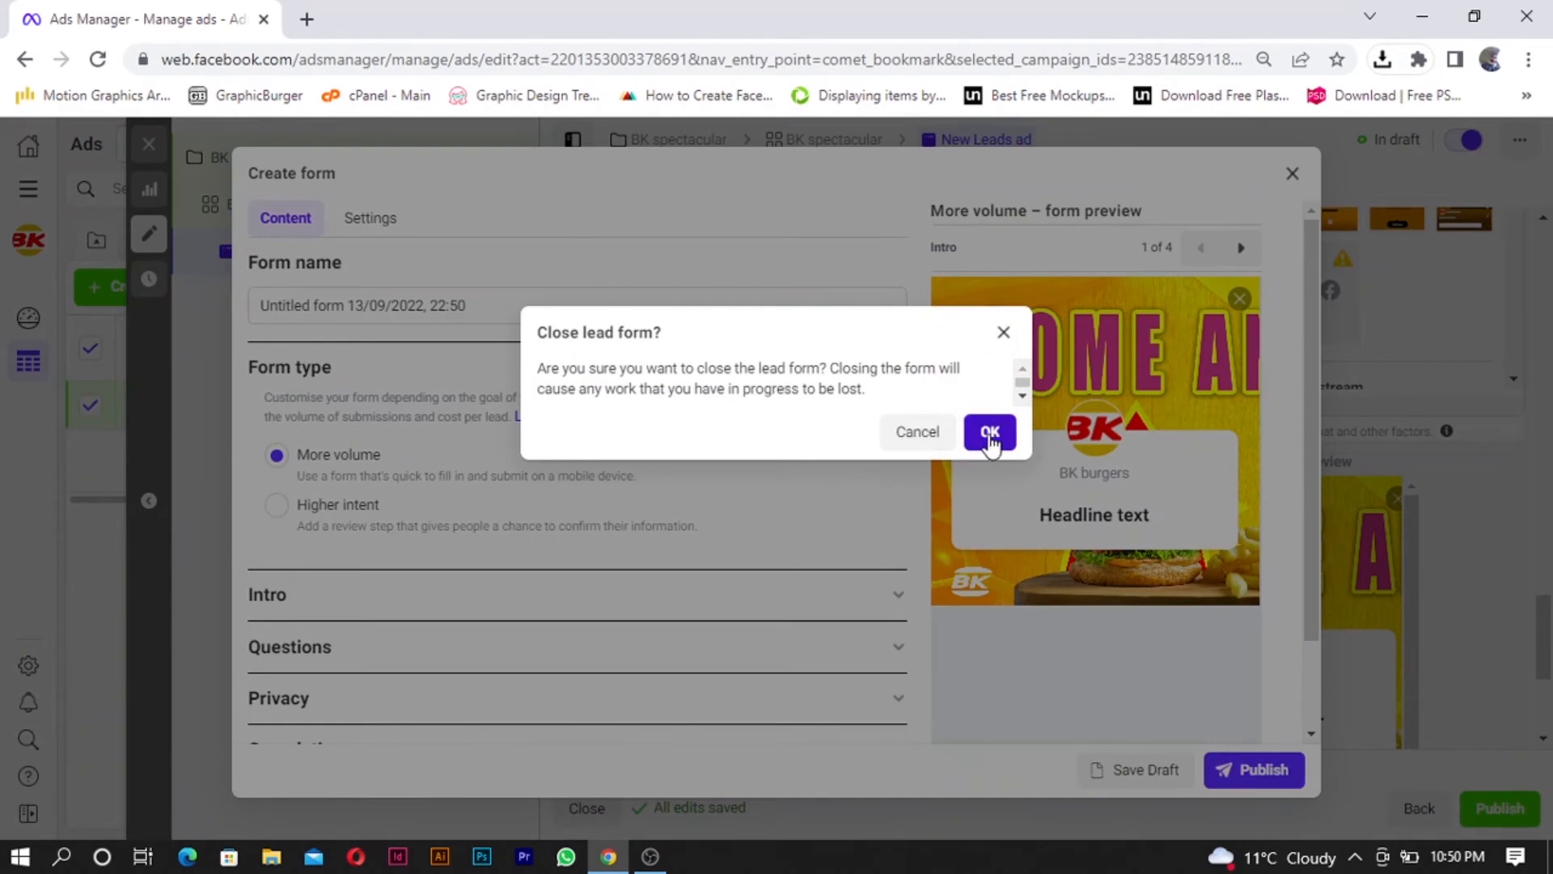
pyautogui.click(990, 433)
# Step: Start a new instant form for the ad's destination and name it "buggers"
pyautogui.scroll(5, 890, 469)
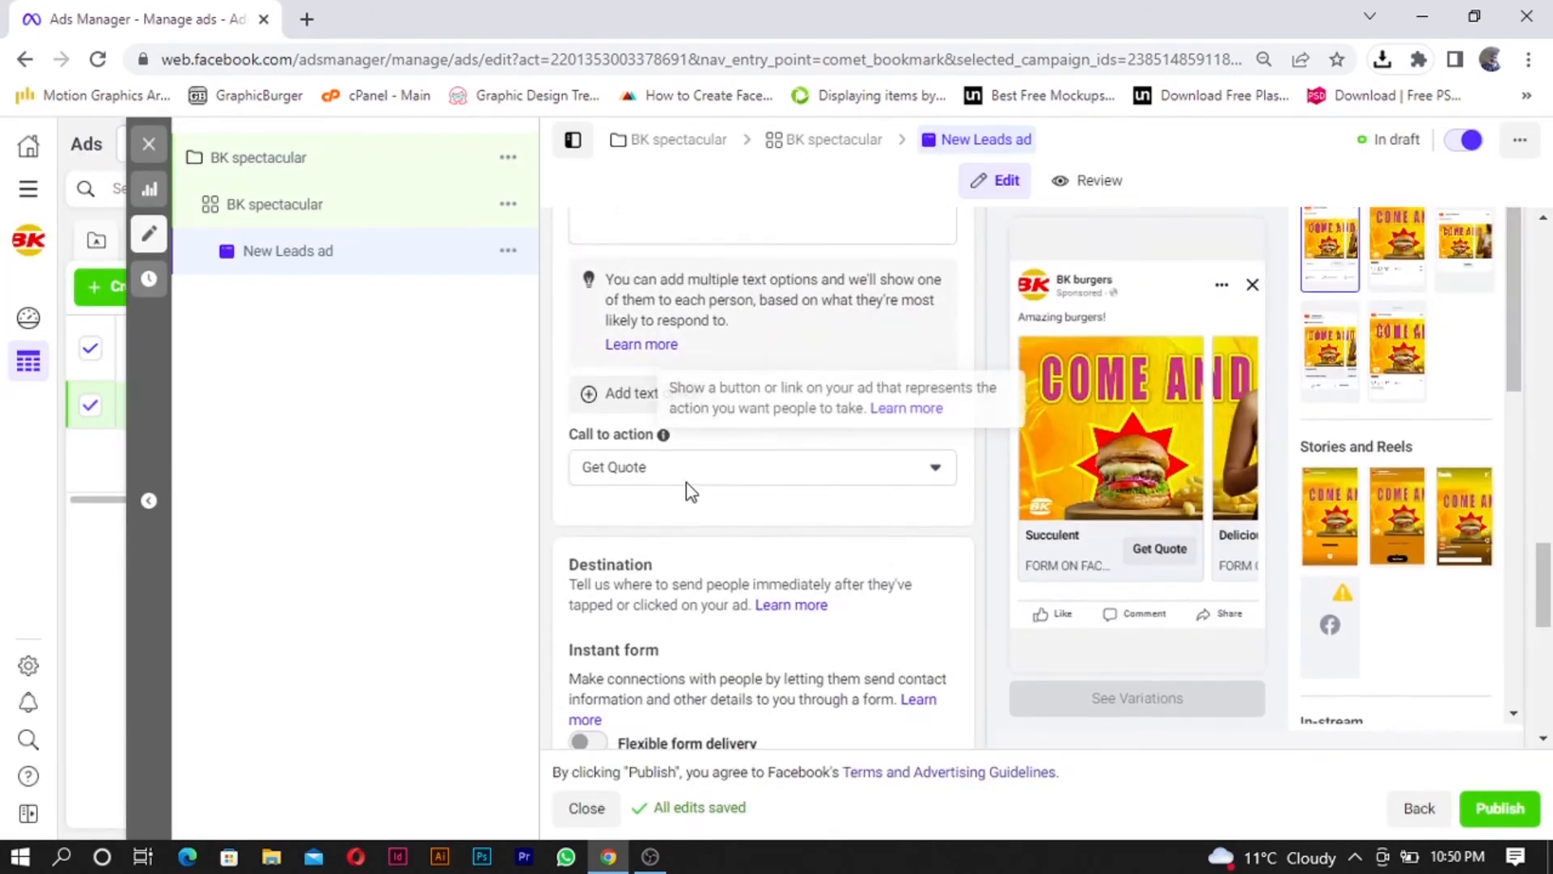
pyautogui.scroll(-3, 689, 493)
pyautogui.scroll(-2, 656, 615)
pyautogui.scroll(3, 679, 578)
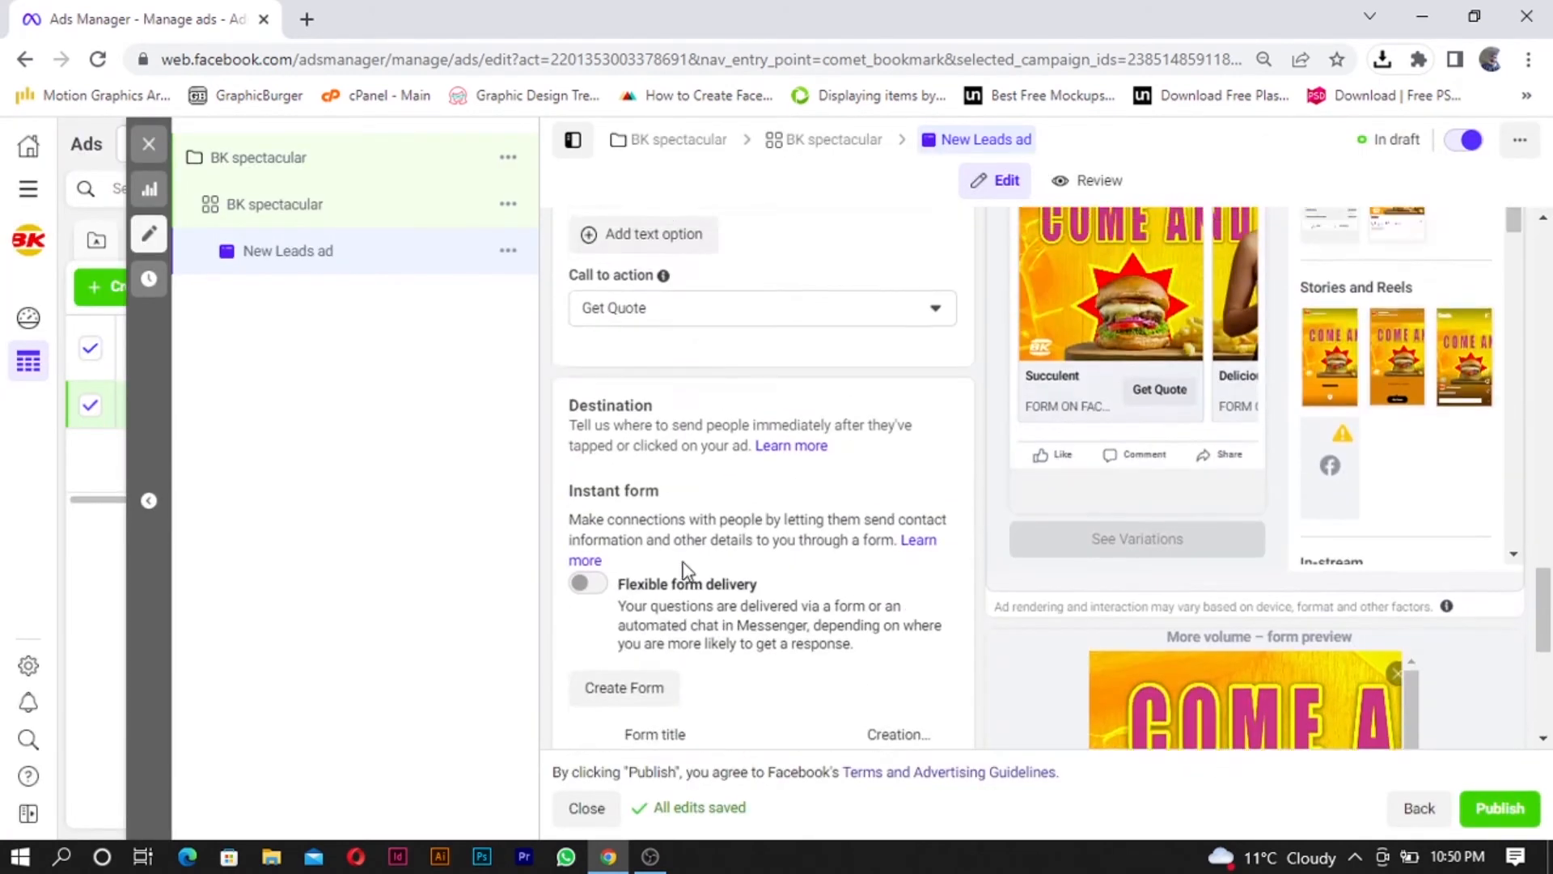
pyautogui.scroll(1, 684, 486)
pyautogui.scroll(-3, 669, 599)
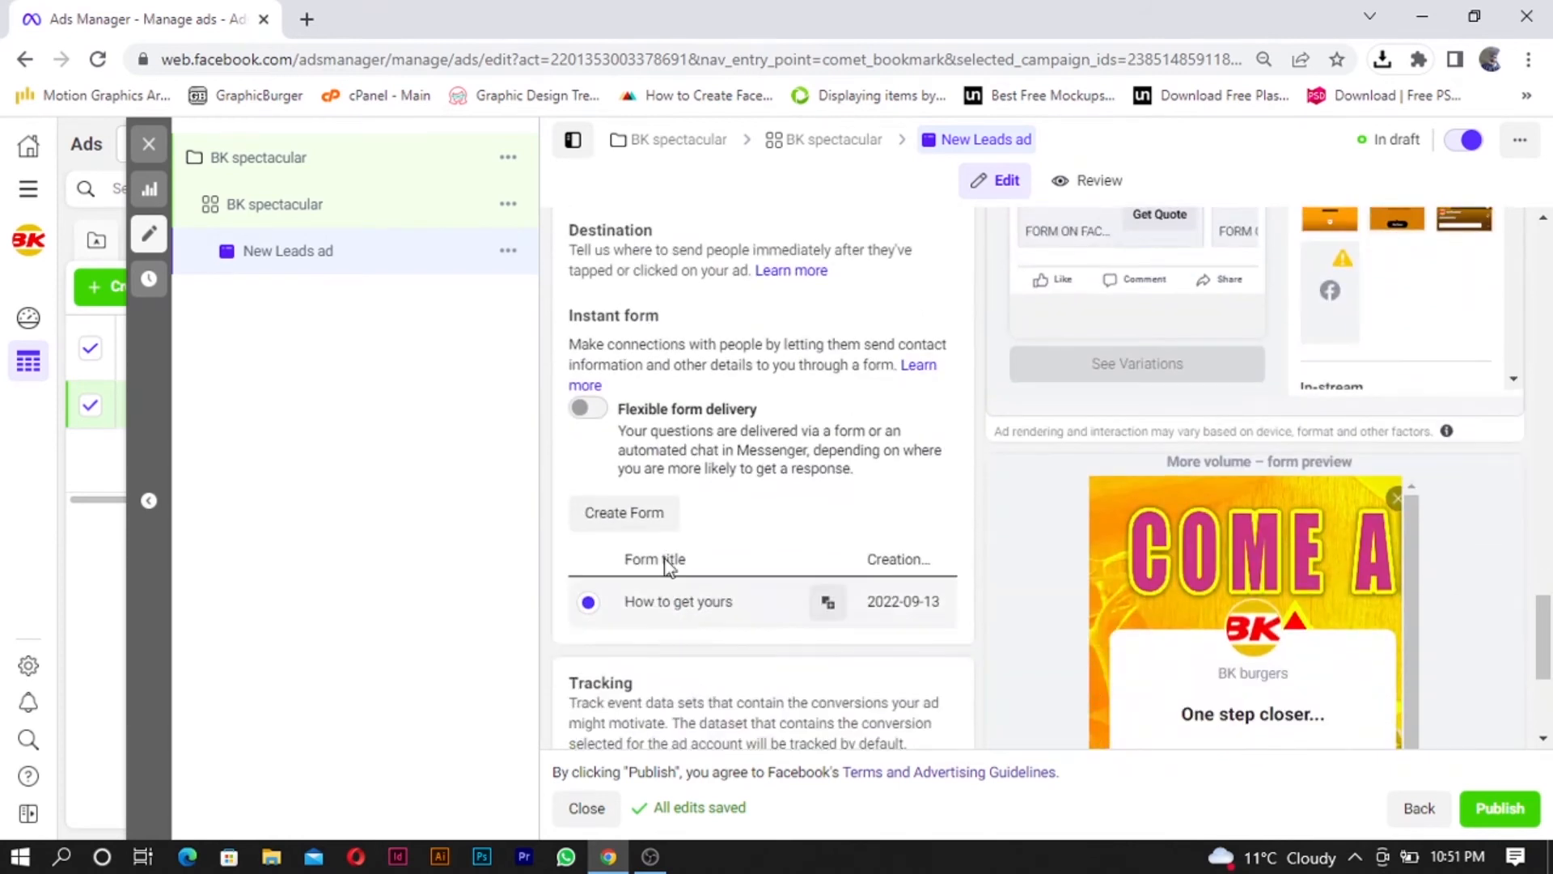
pyautogui.click(636, 525)
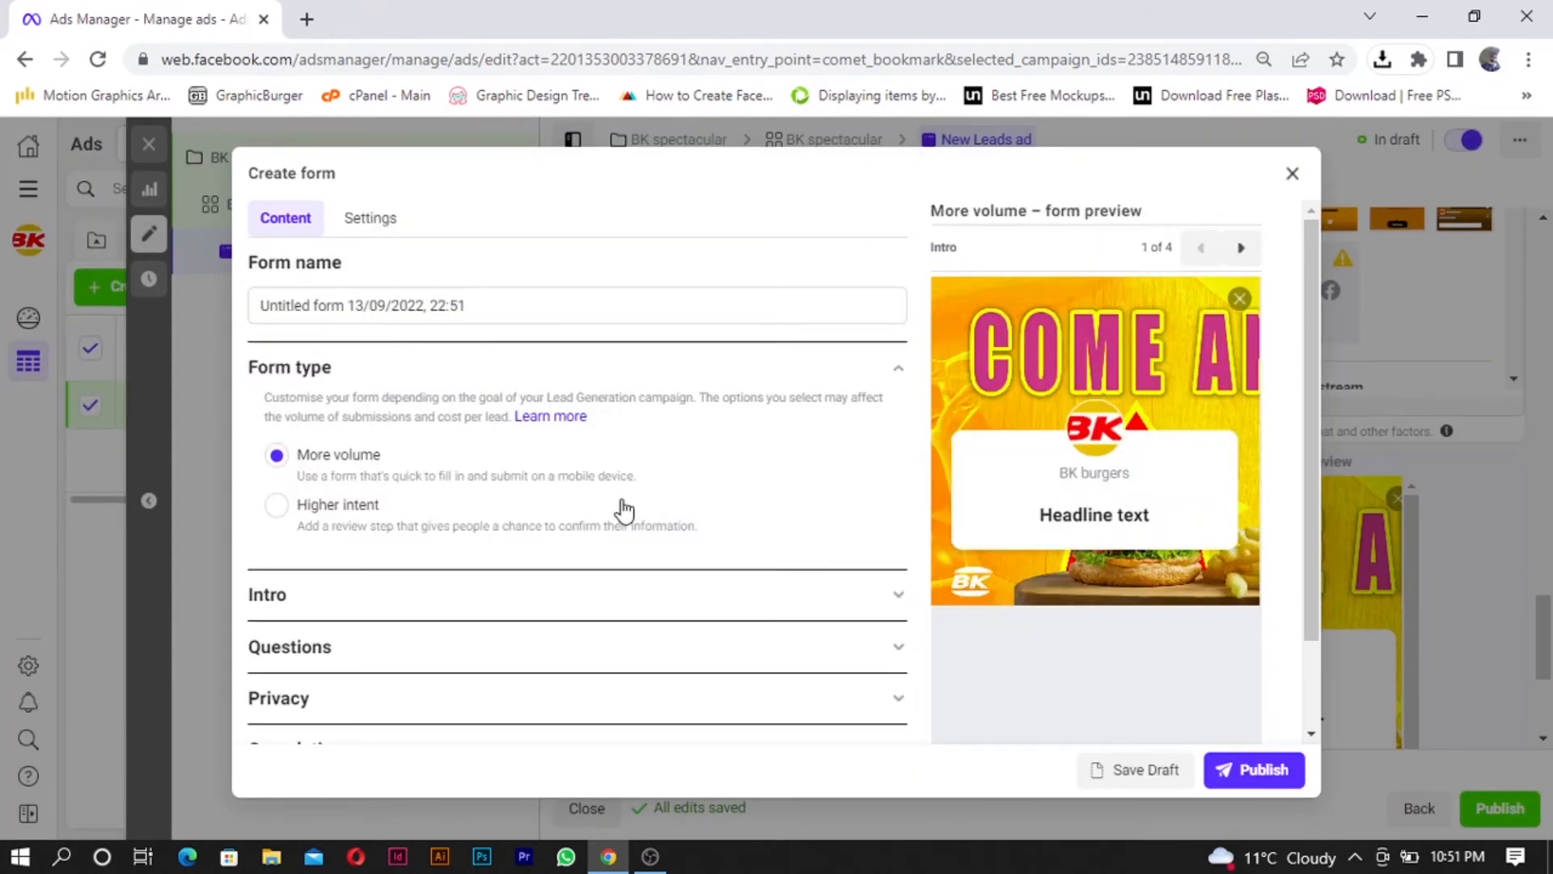
pyautogui.tripleClick(489, 304)
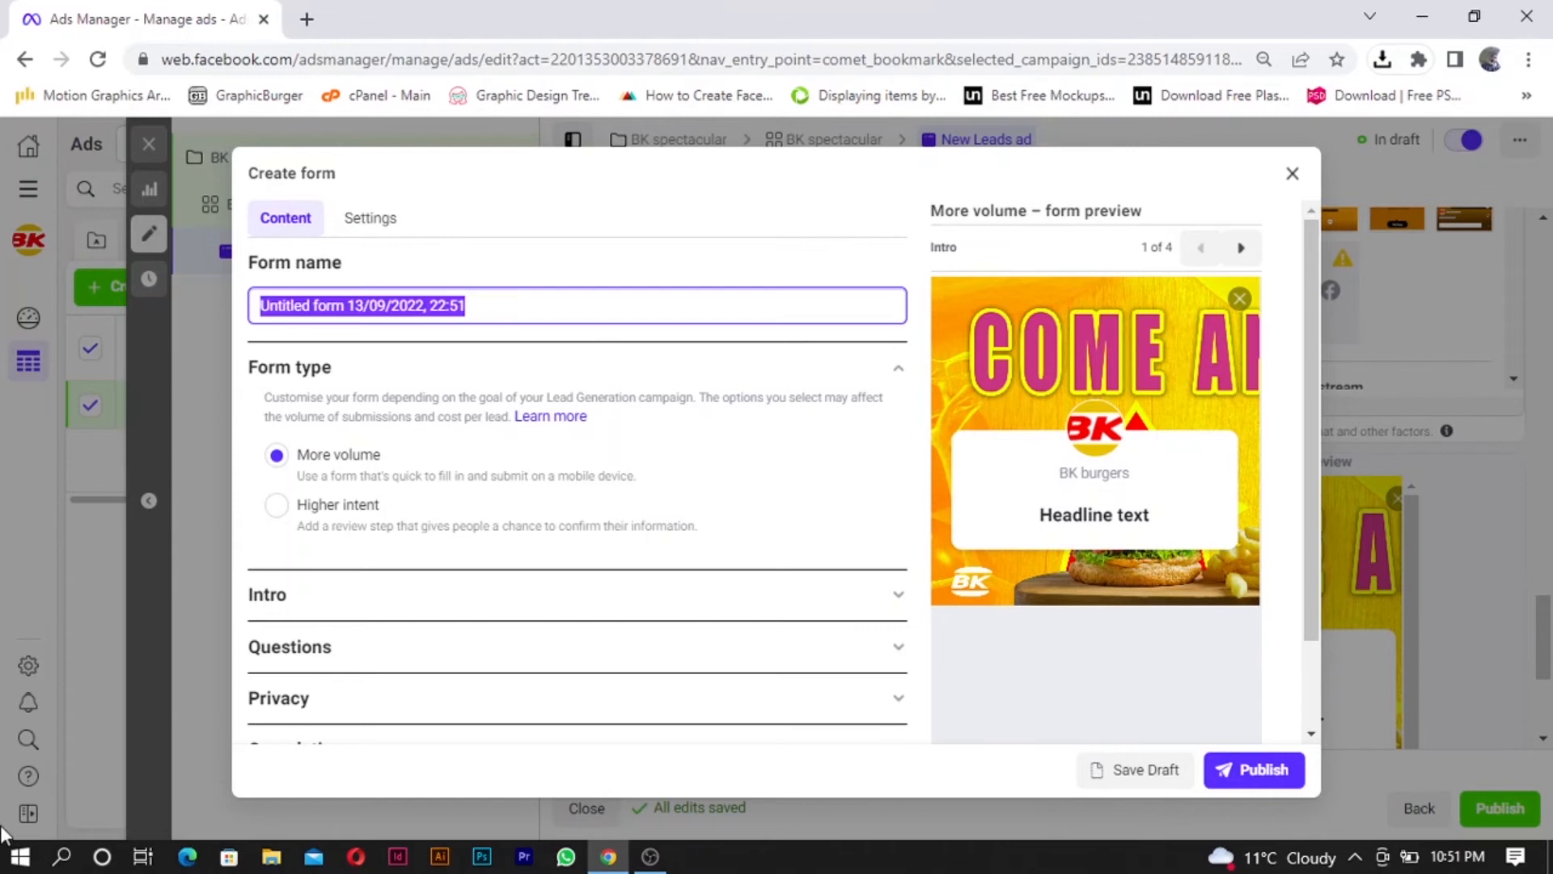
pyautogui.write('buggers')
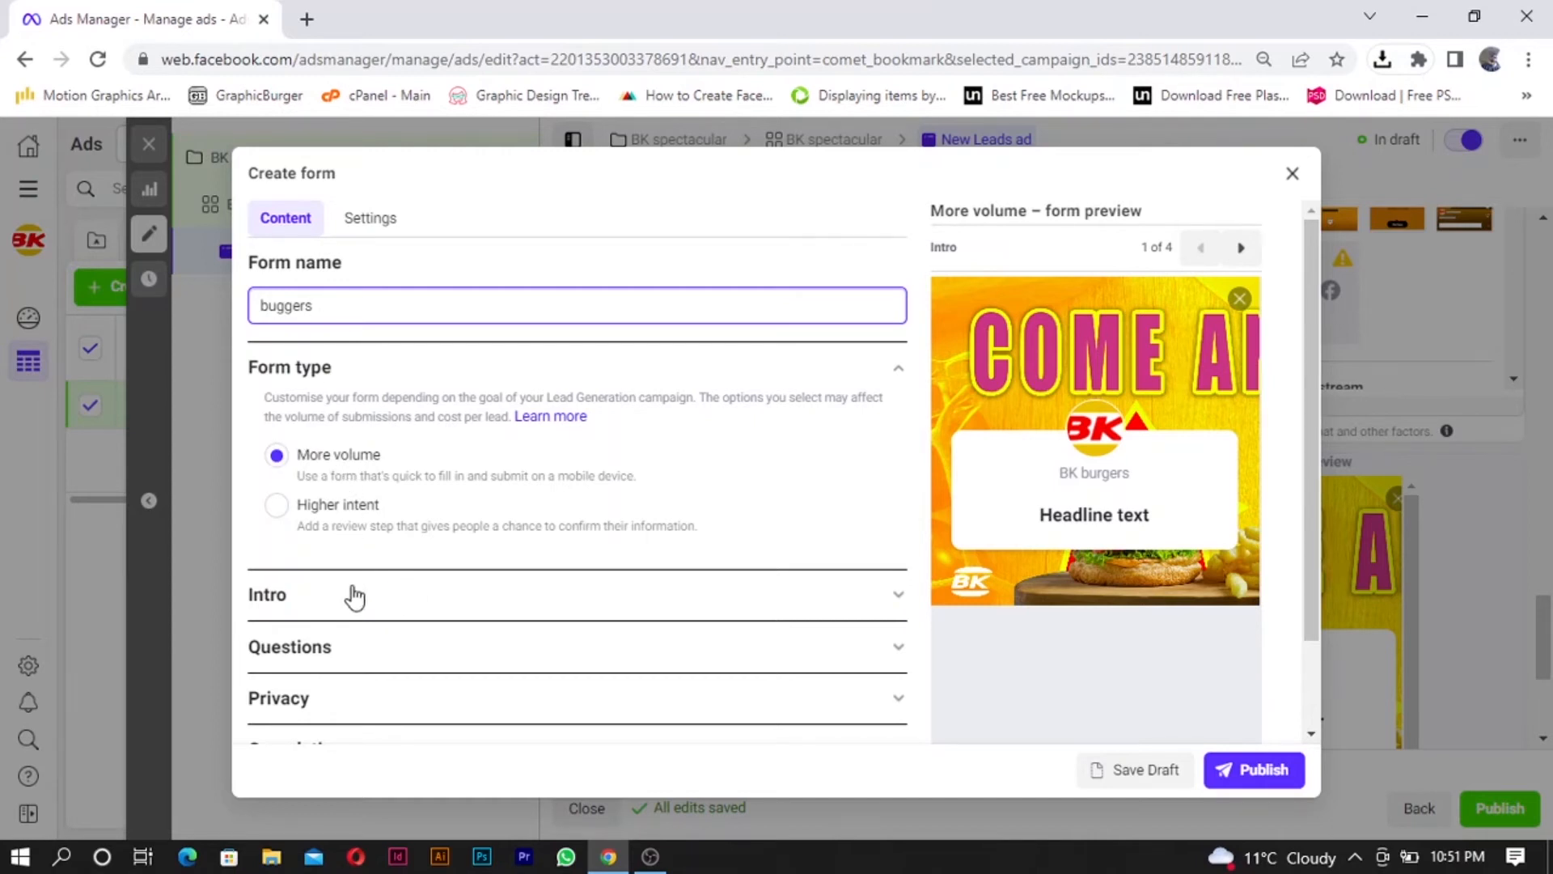
# Step: Expand the form's Intro section and enter the greeting headline "Can you smell it.."
pyautogui.click(310, 606)
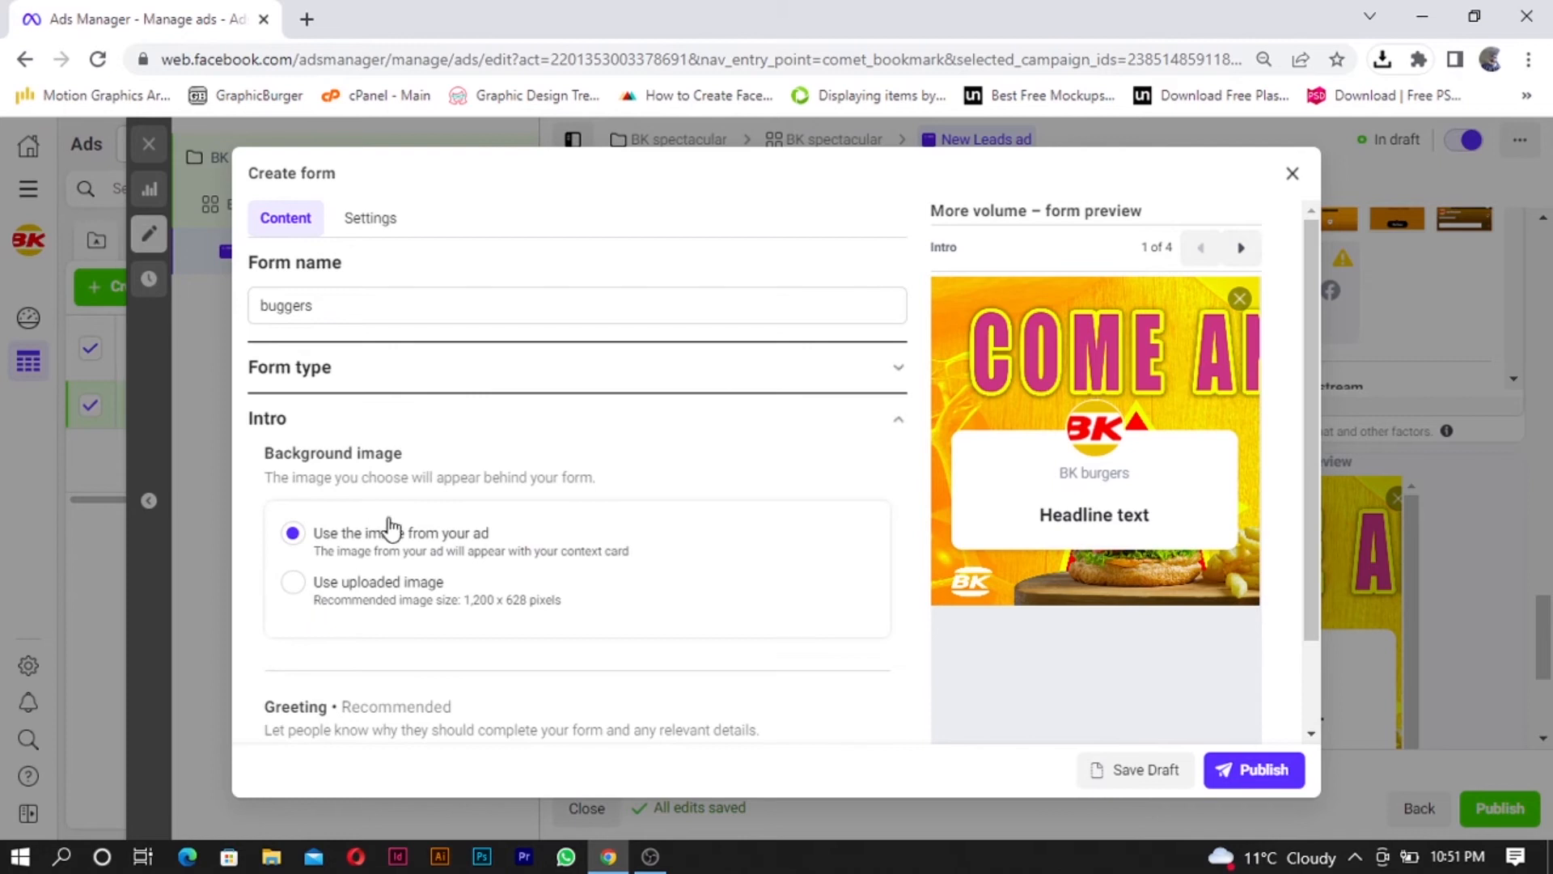
pyautogui.scroll(-1, 437, 566)
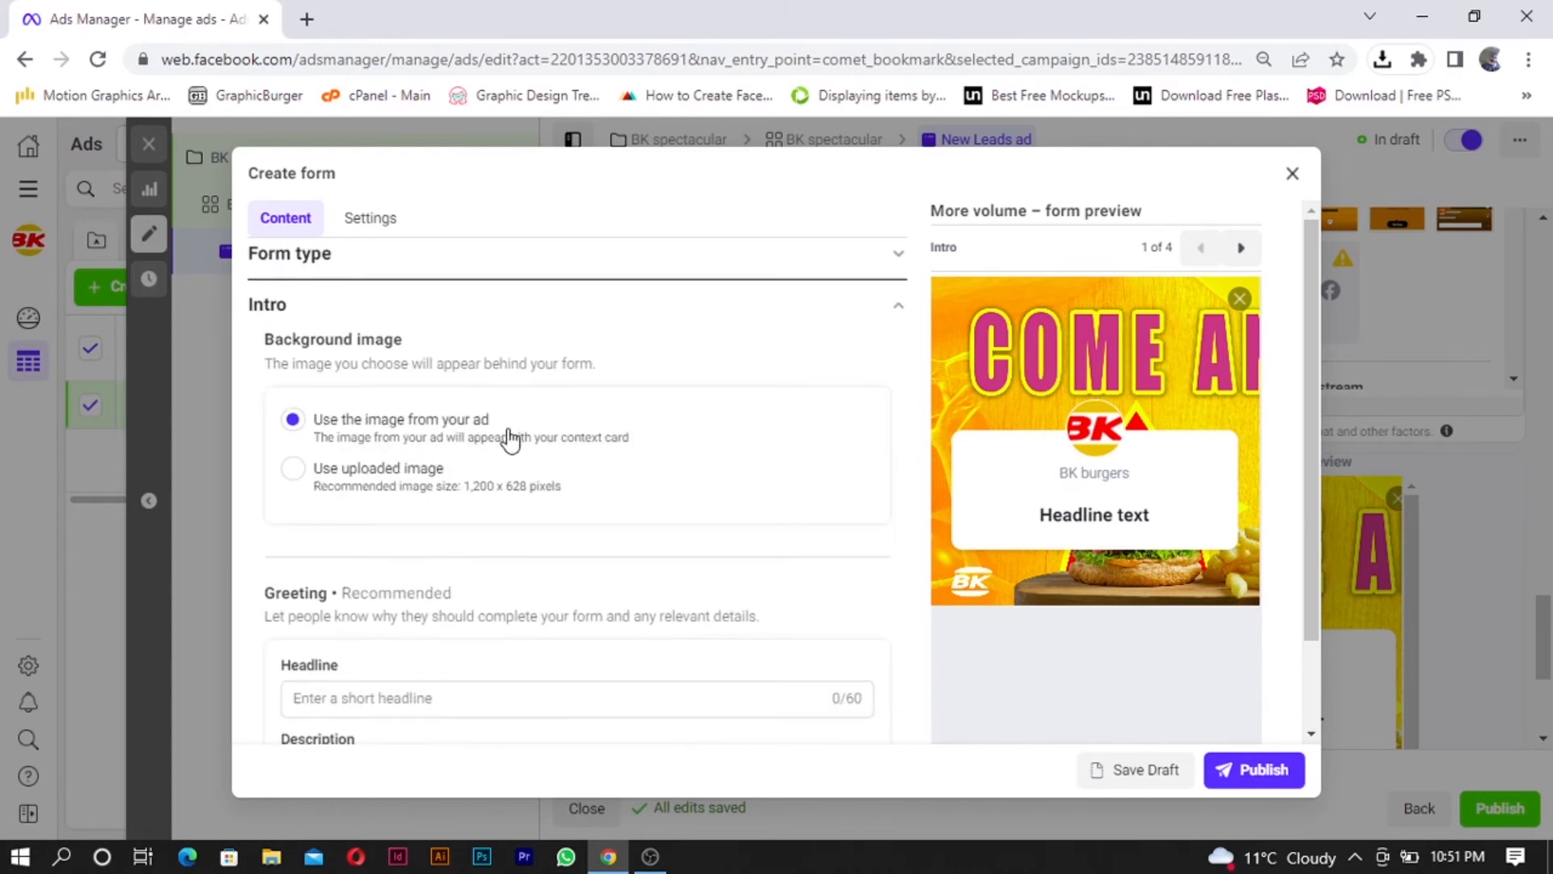
pyautogui.scroll(-2, 370, 570)
pyautogui.scroll(-1, 376, 571)
pyautogui.click(394, 476)
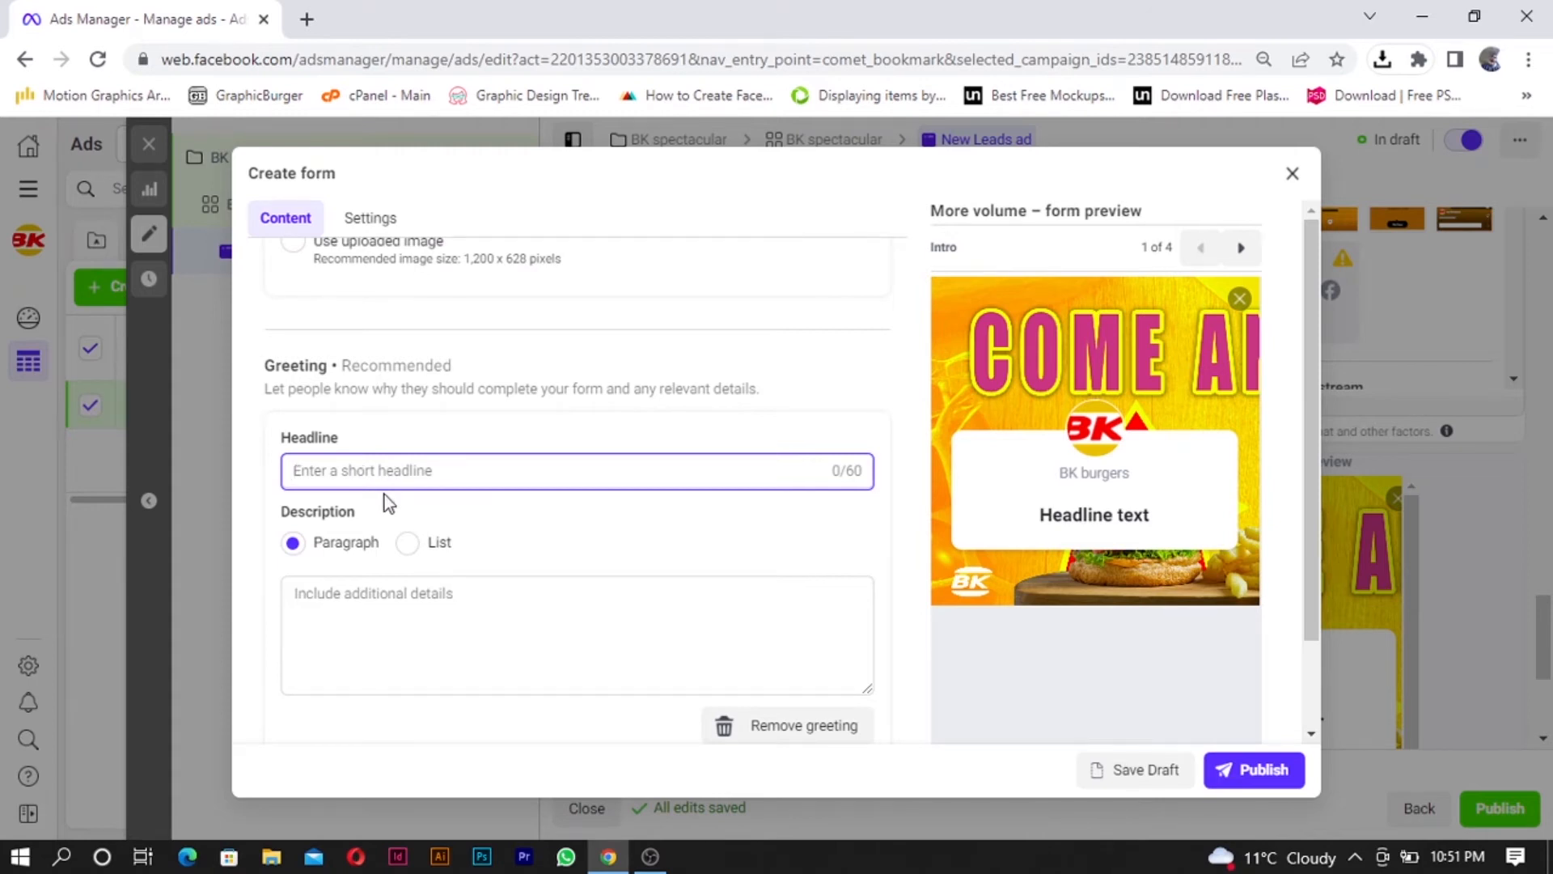
pyautogui.write('C')
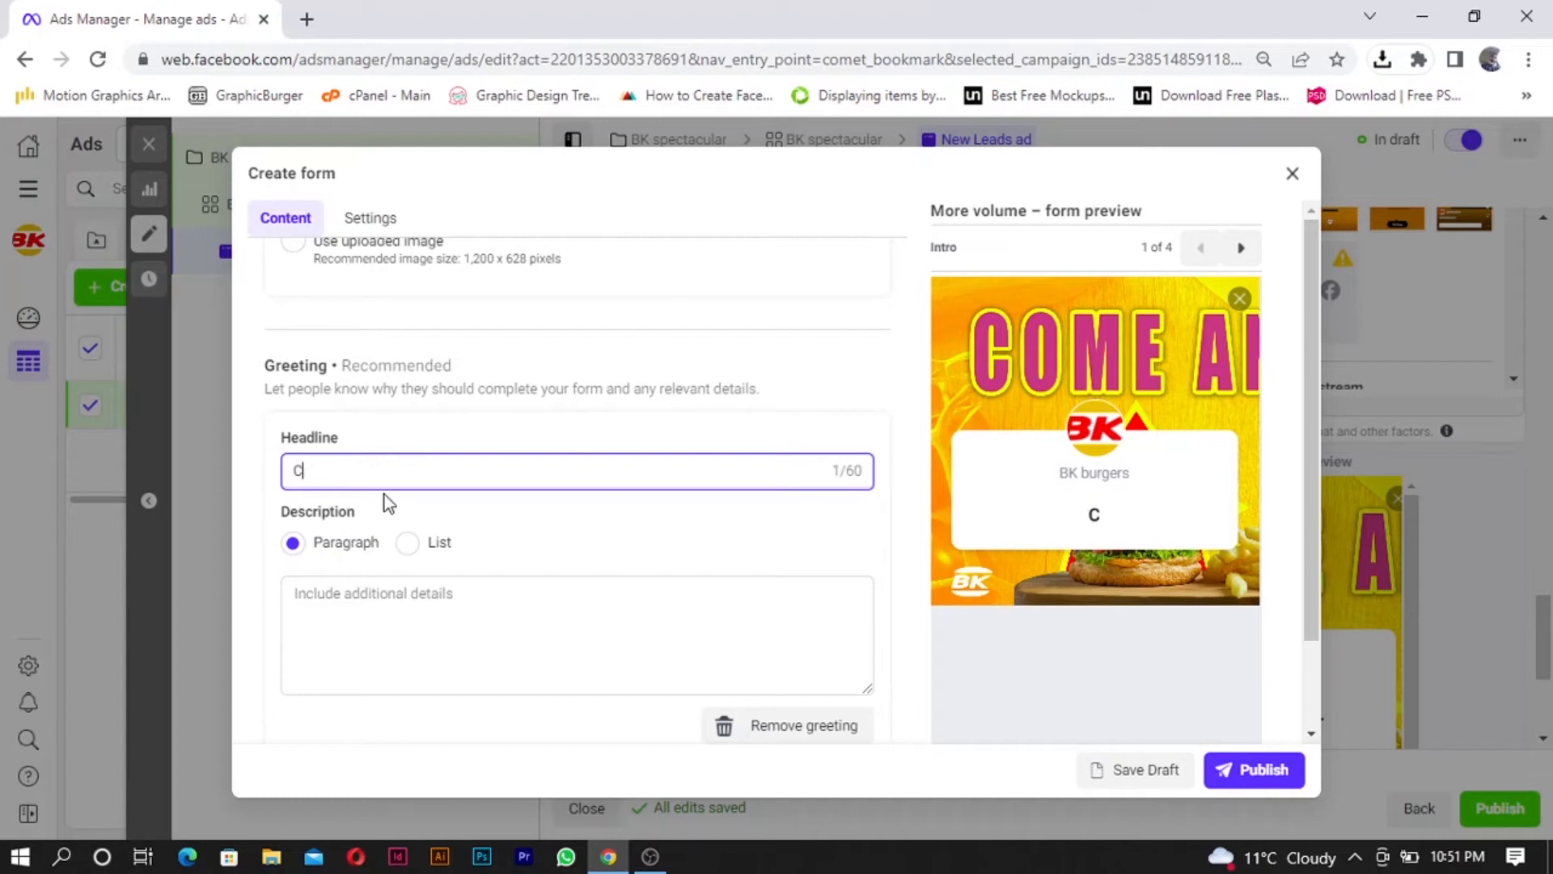
pyautogui.write('an you smell')
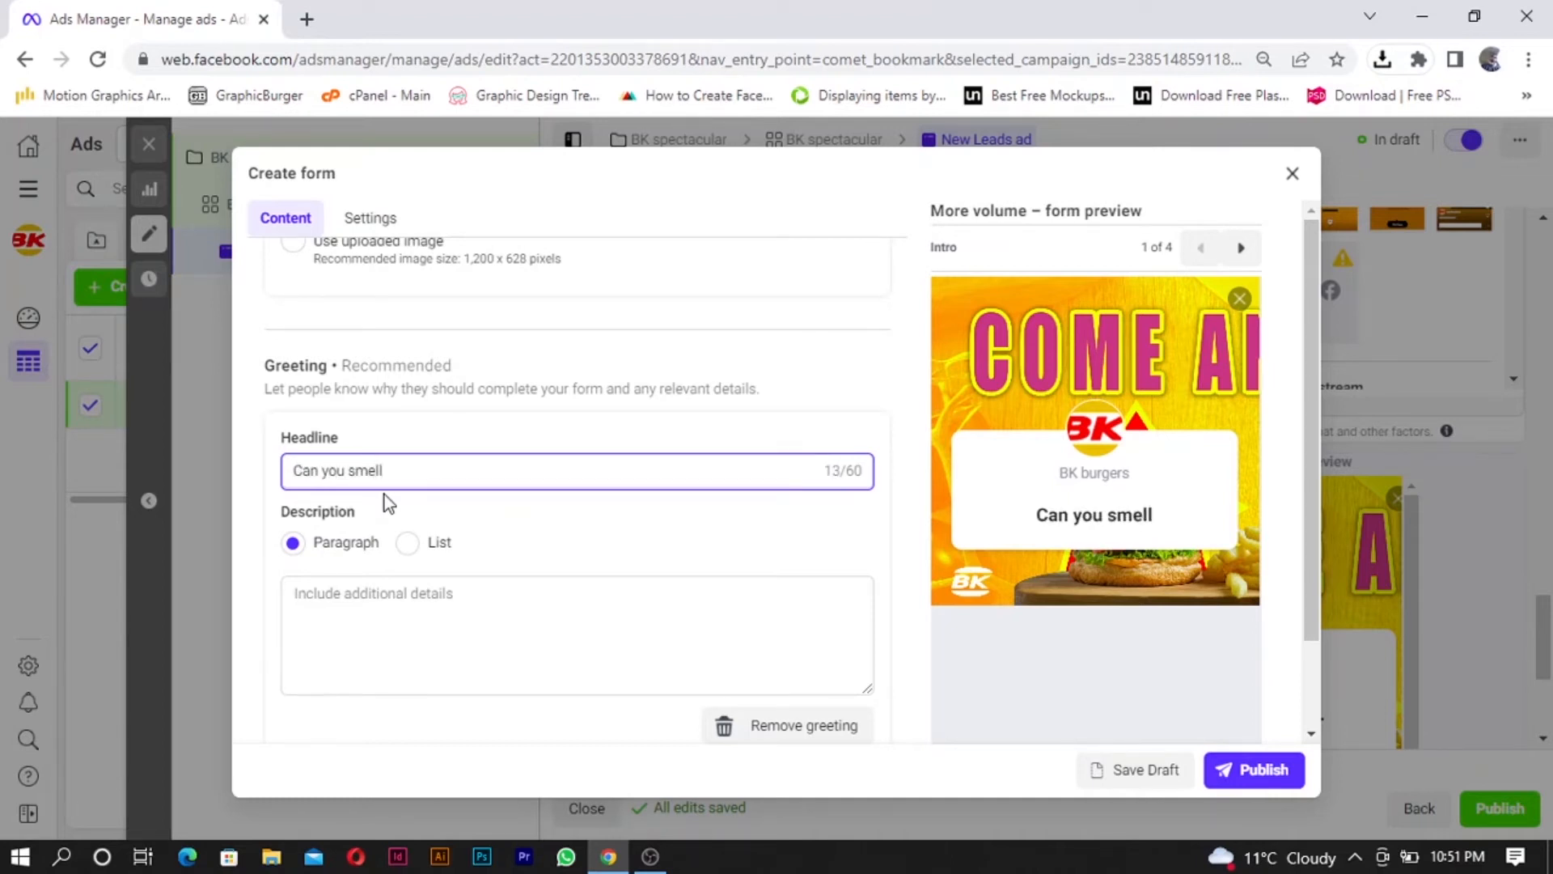
pyautogui.write(' it..')
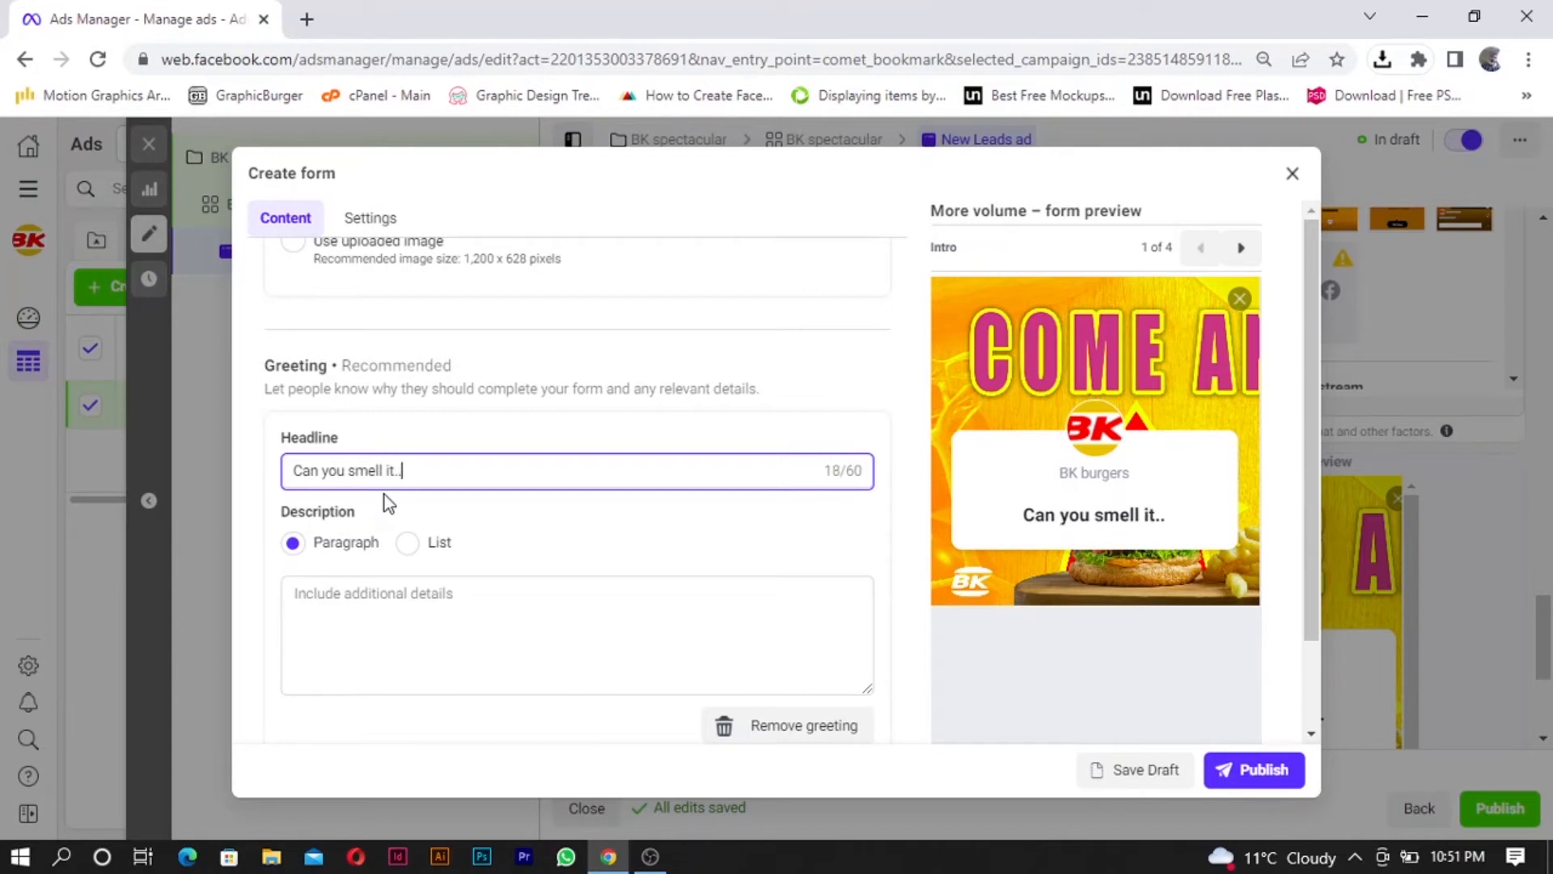
pyautogui.click(897, 513)
pyautogui.scroll(-1, 815, 562)
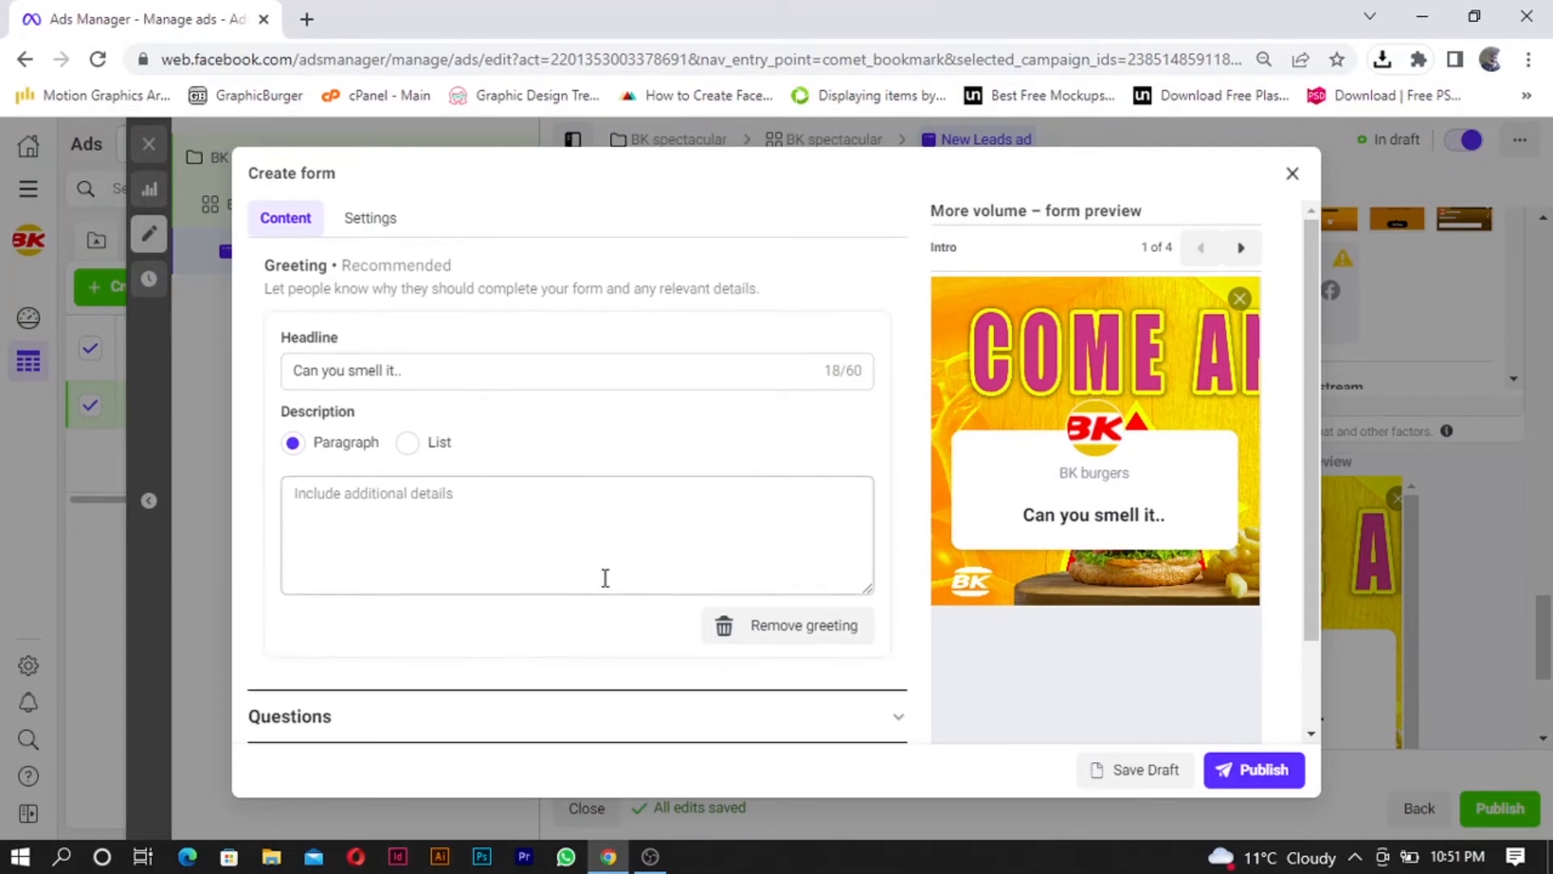
pyautogui.click(483, 513)
pyautogui.scroll(-1, 693, 690)
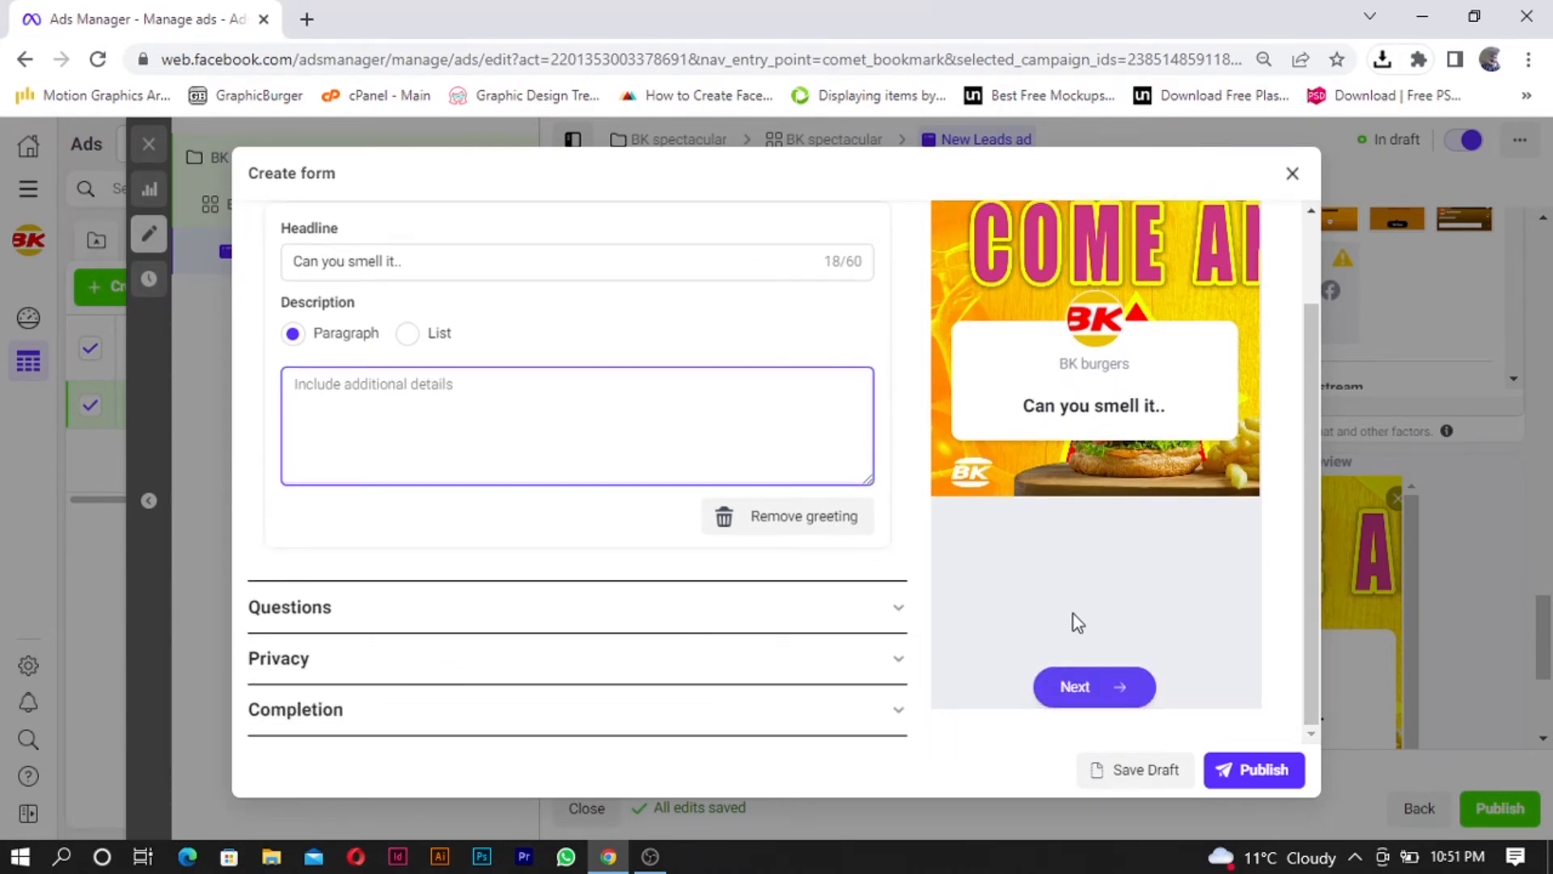
# Step: Expand the form's Questions section and add a short-answer question reading "Chicken or beef?"
pyautogui.click(387, 610)
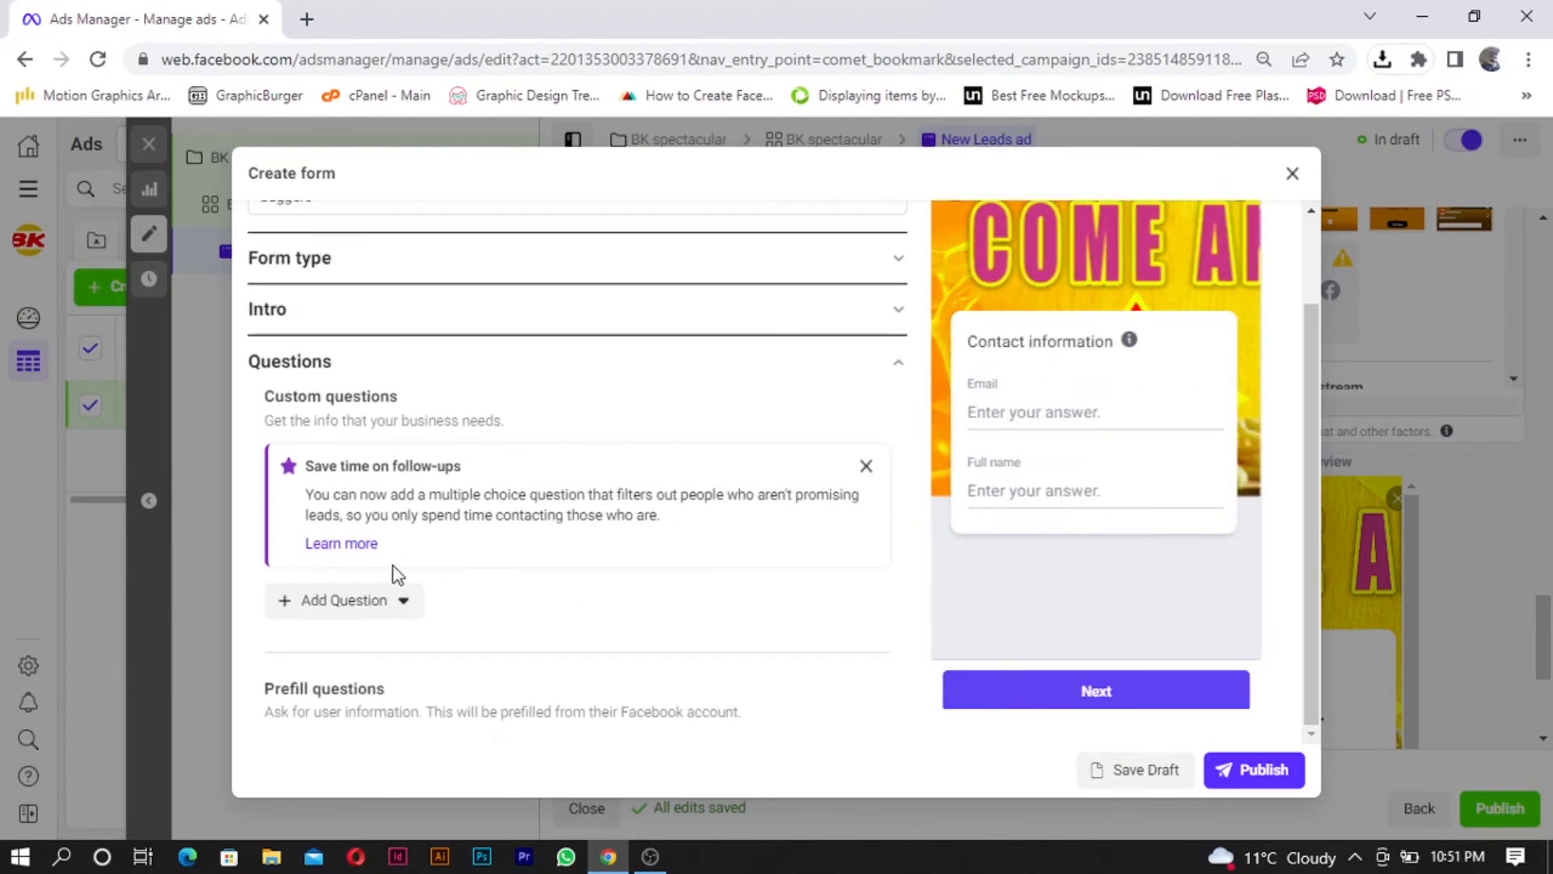
pyautogui.click(382, 603)
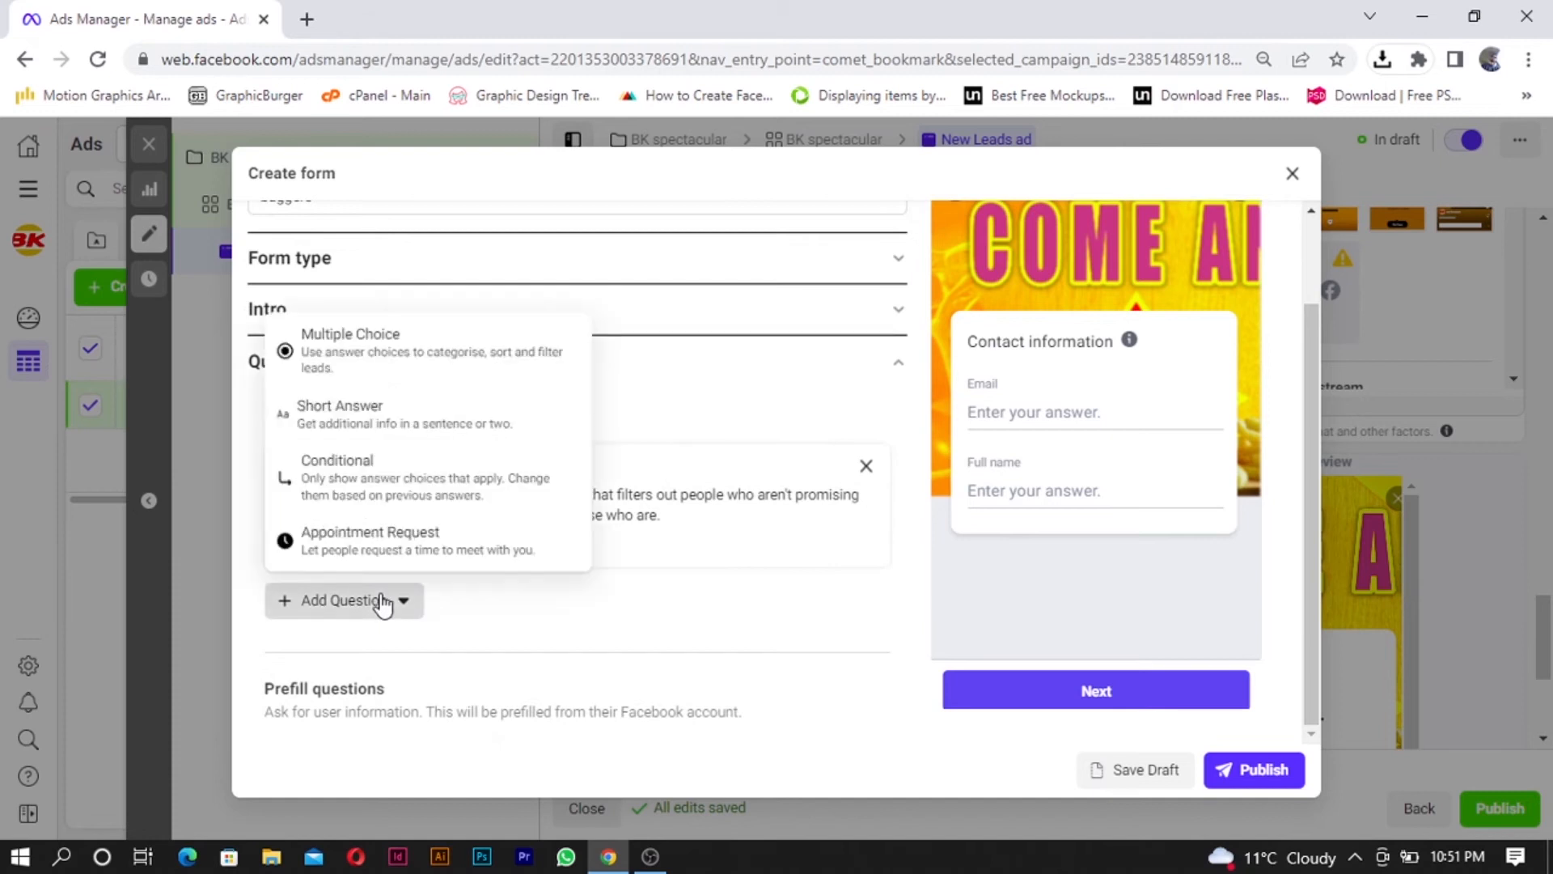
pyautogui.click(420, 420)
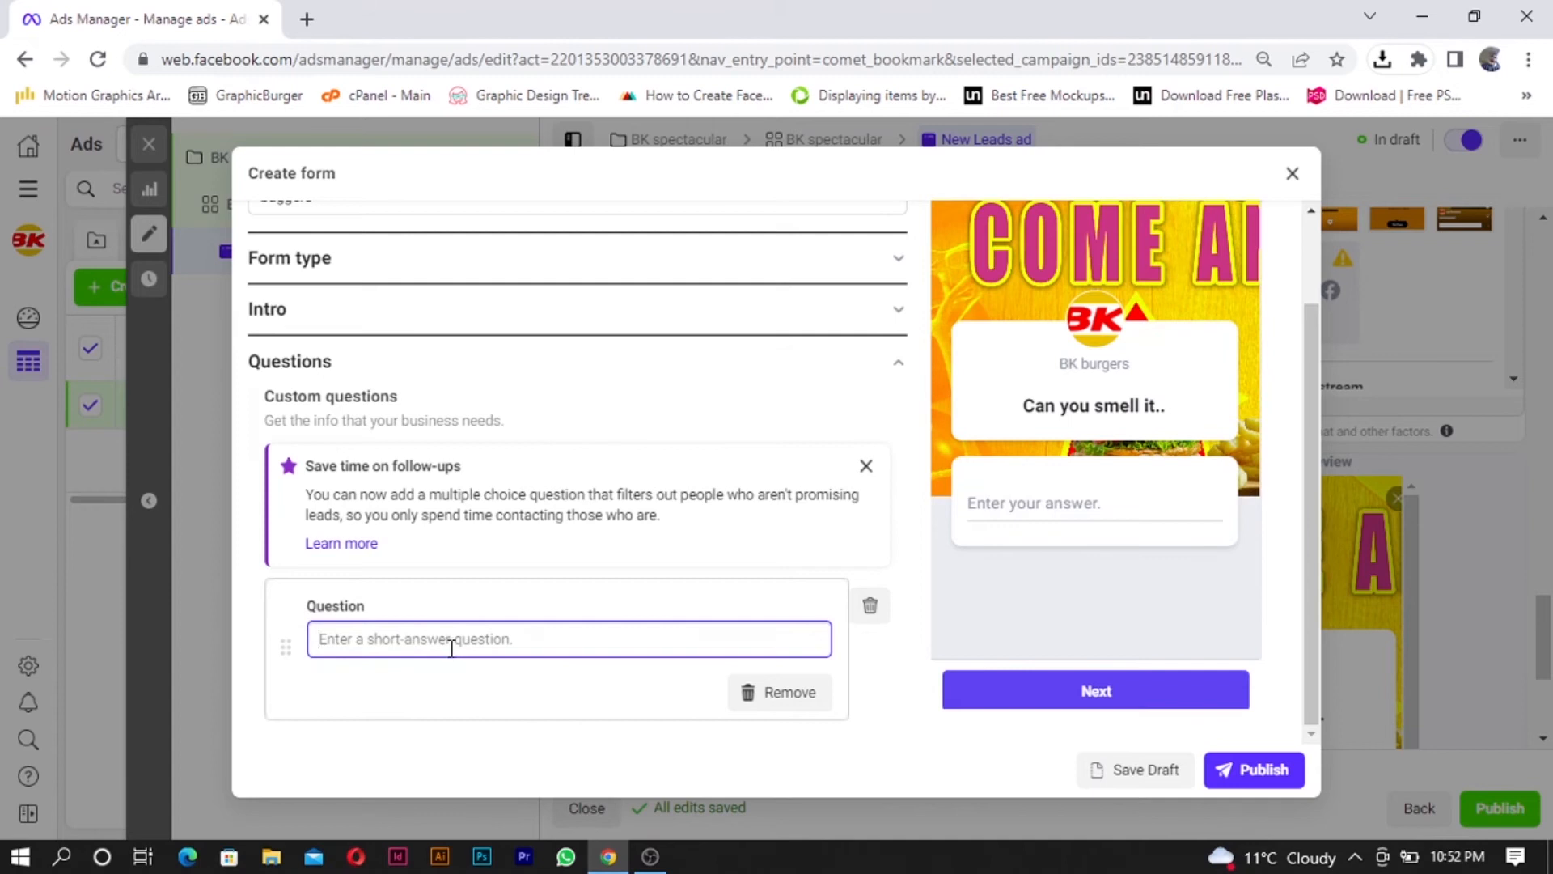
pyautogui.write('Chic')
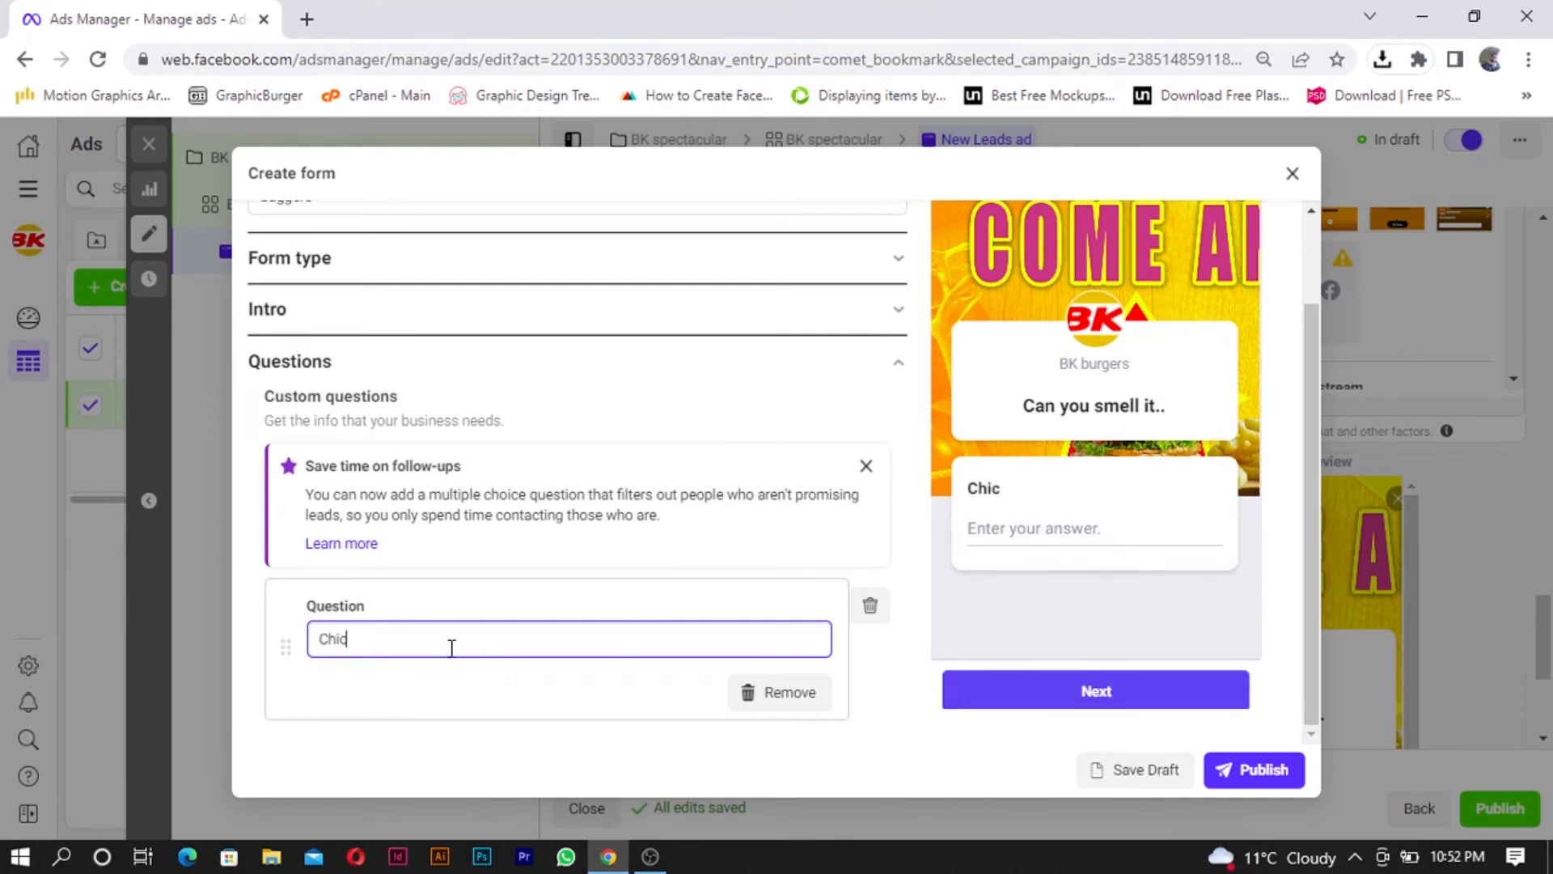
pyautogui.write('ken or beef?')
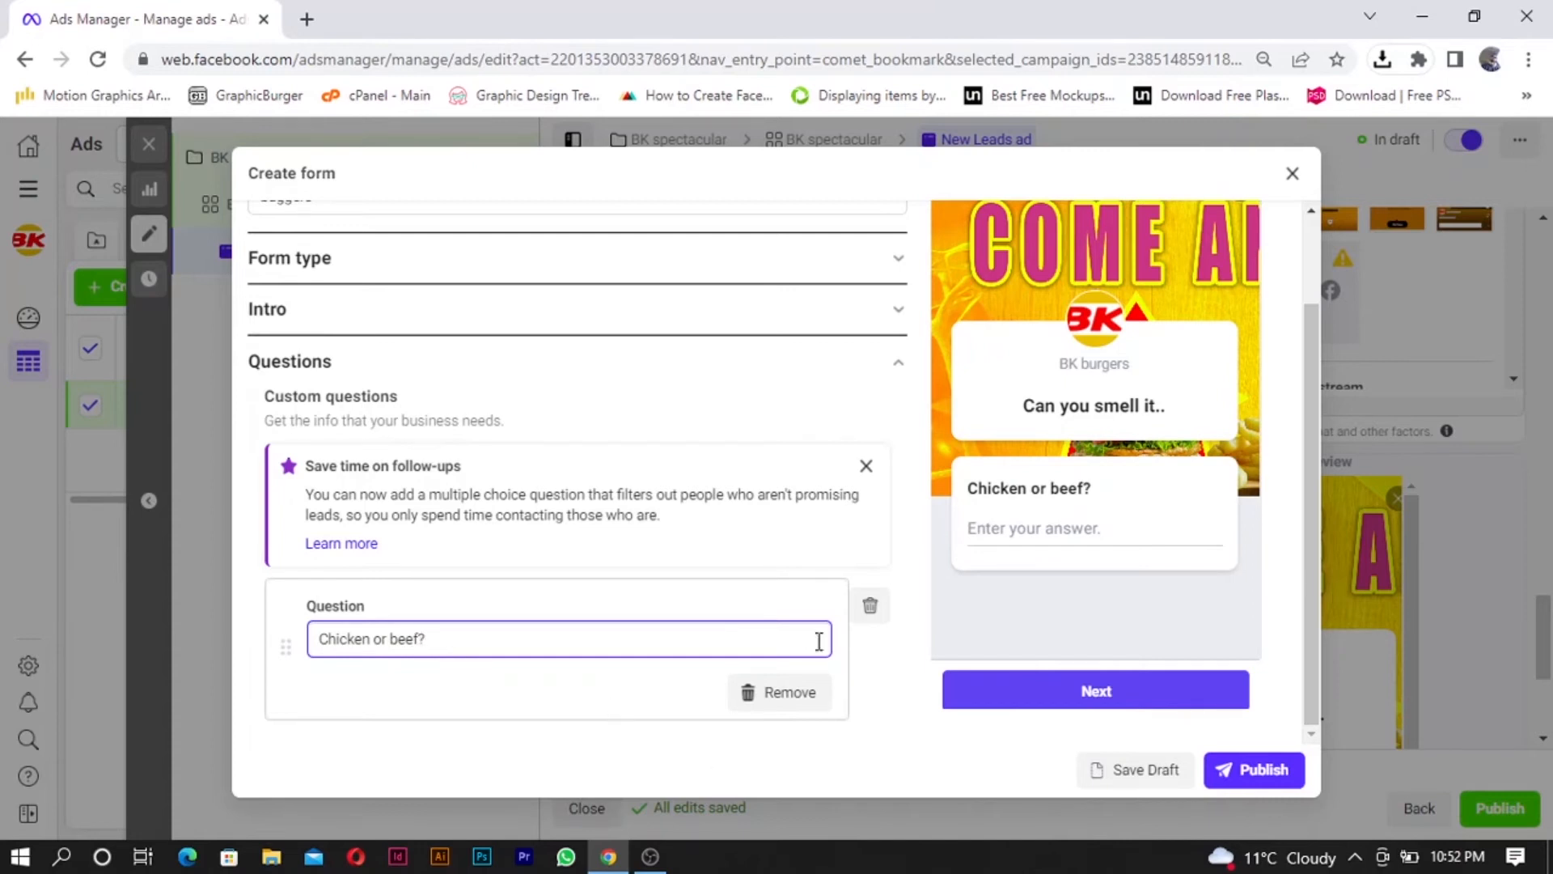
# Step: Add a second short-answer question reading "Spicy or sissy?"
pyautogui.scroll(-1, 836, 641)
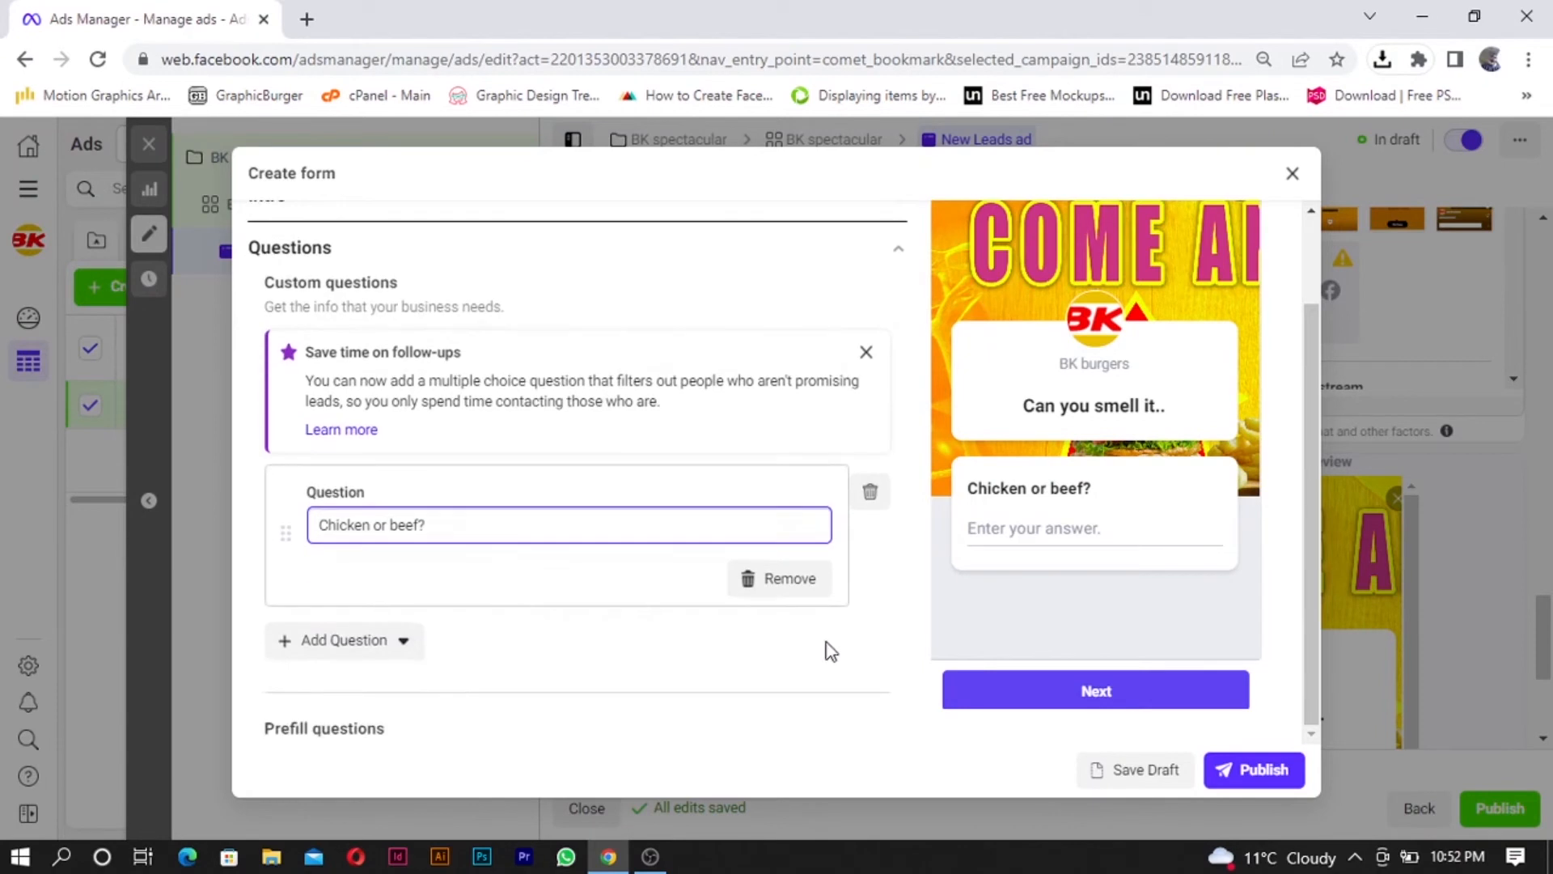
pyautogui.click(398, 643)
pyautogui.click(409, 467)
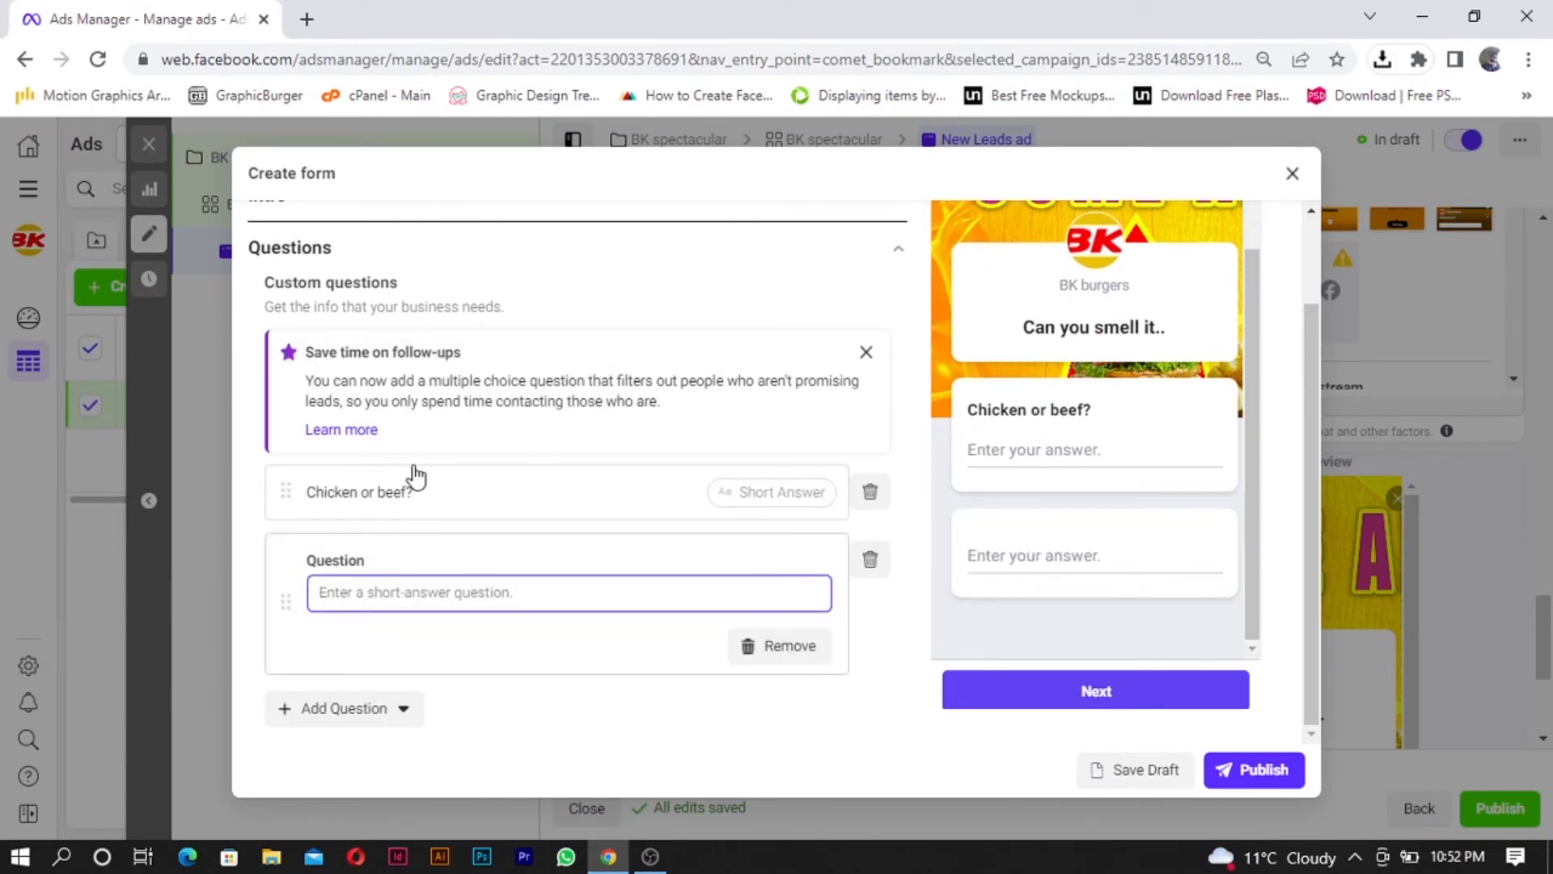
pyautogui.write('Spic')
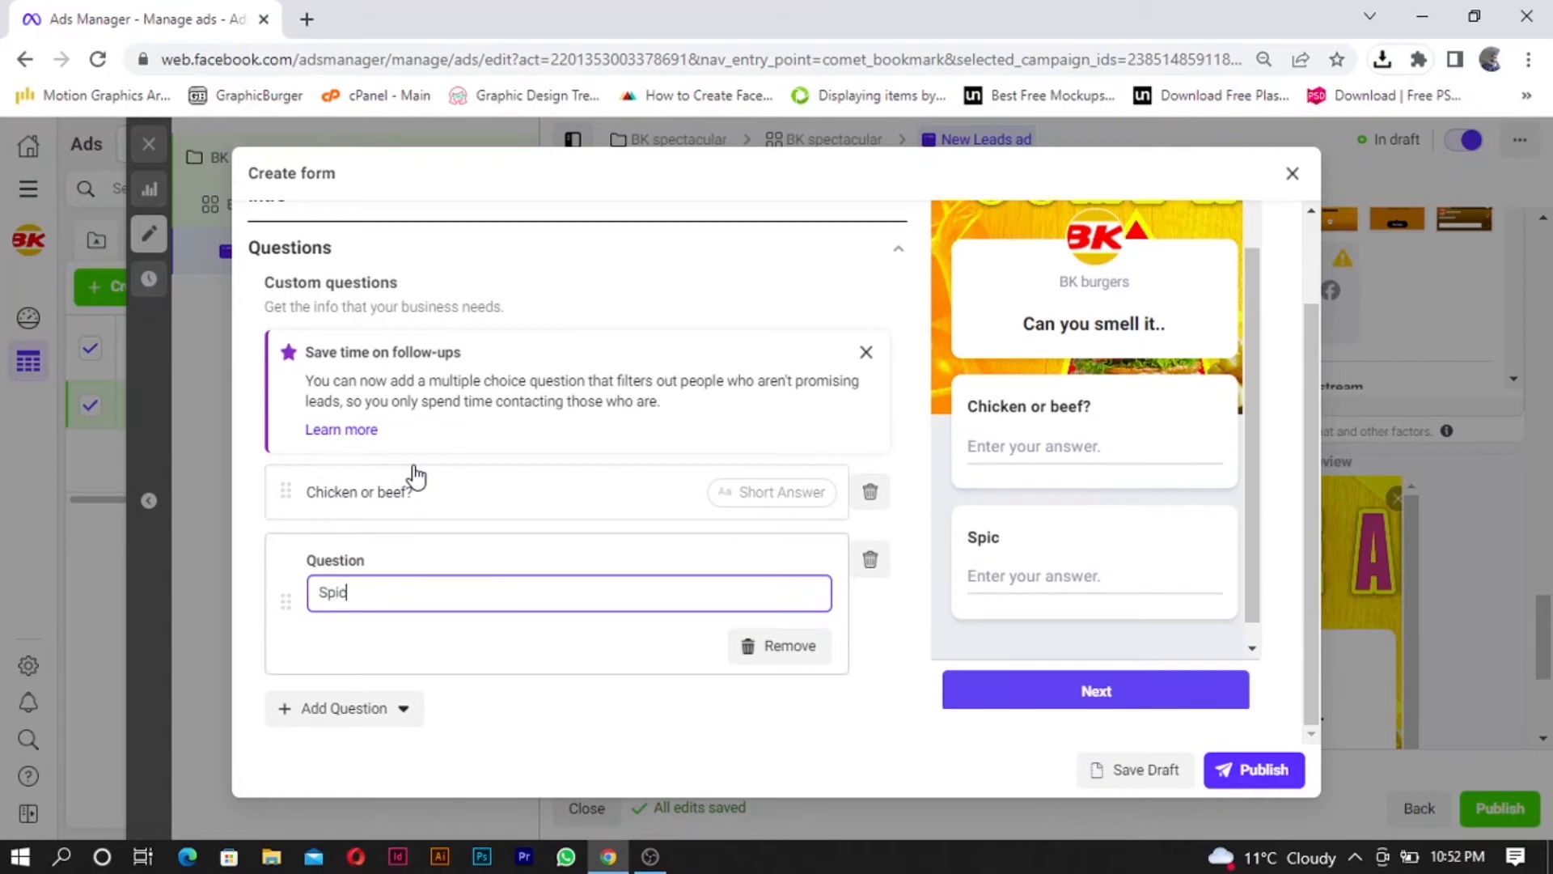
pyautogui.write('y or sissy?')
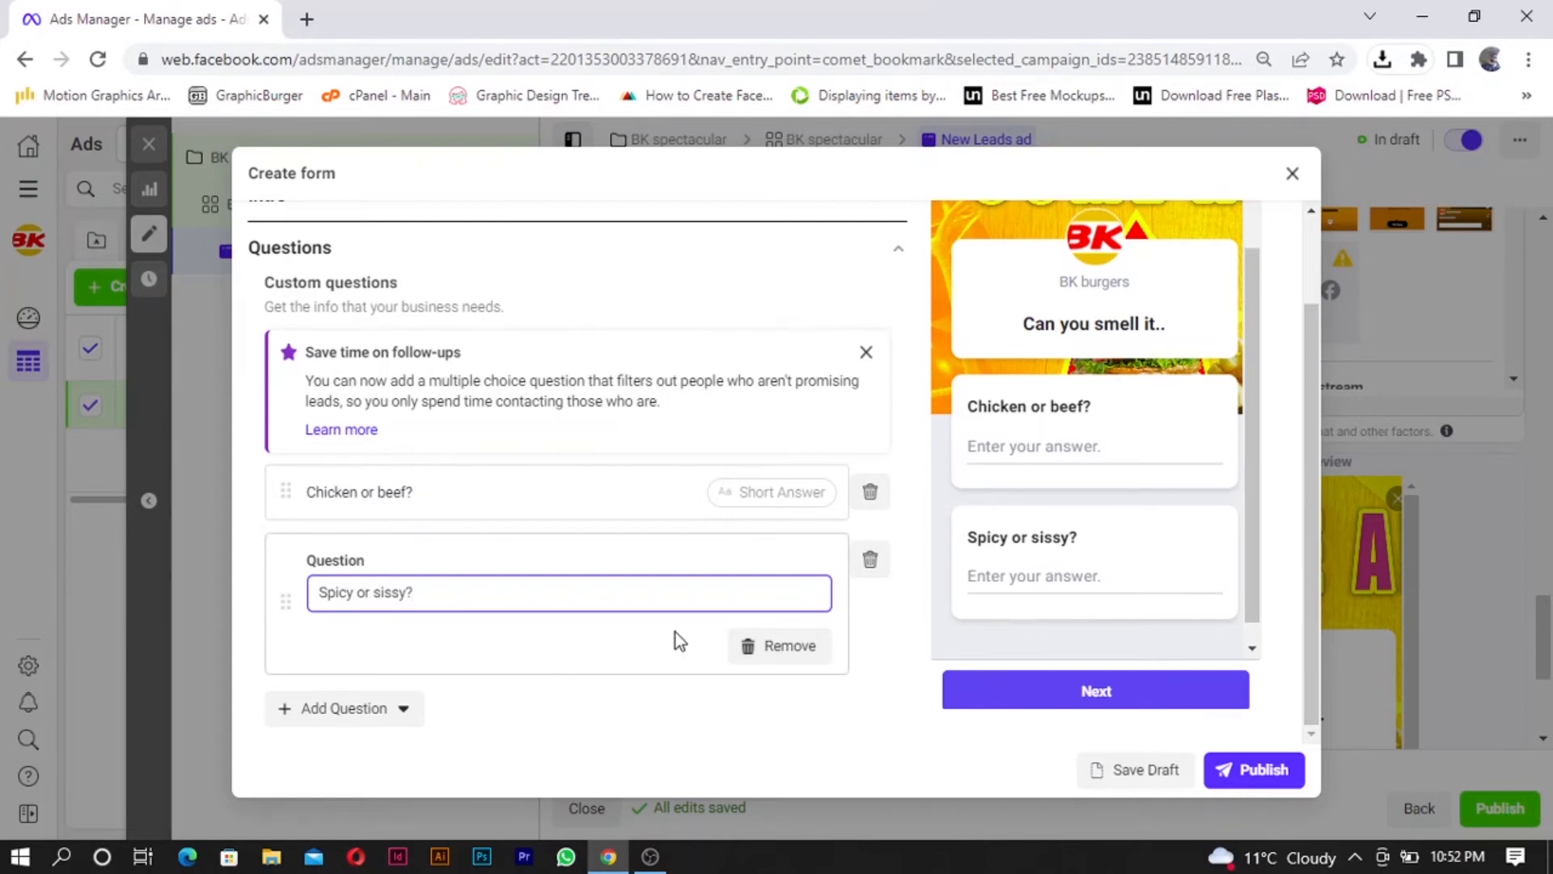
# Step: Add a third short-answer question reading "Any specific toppings"
pyautogui.click(417, 712)
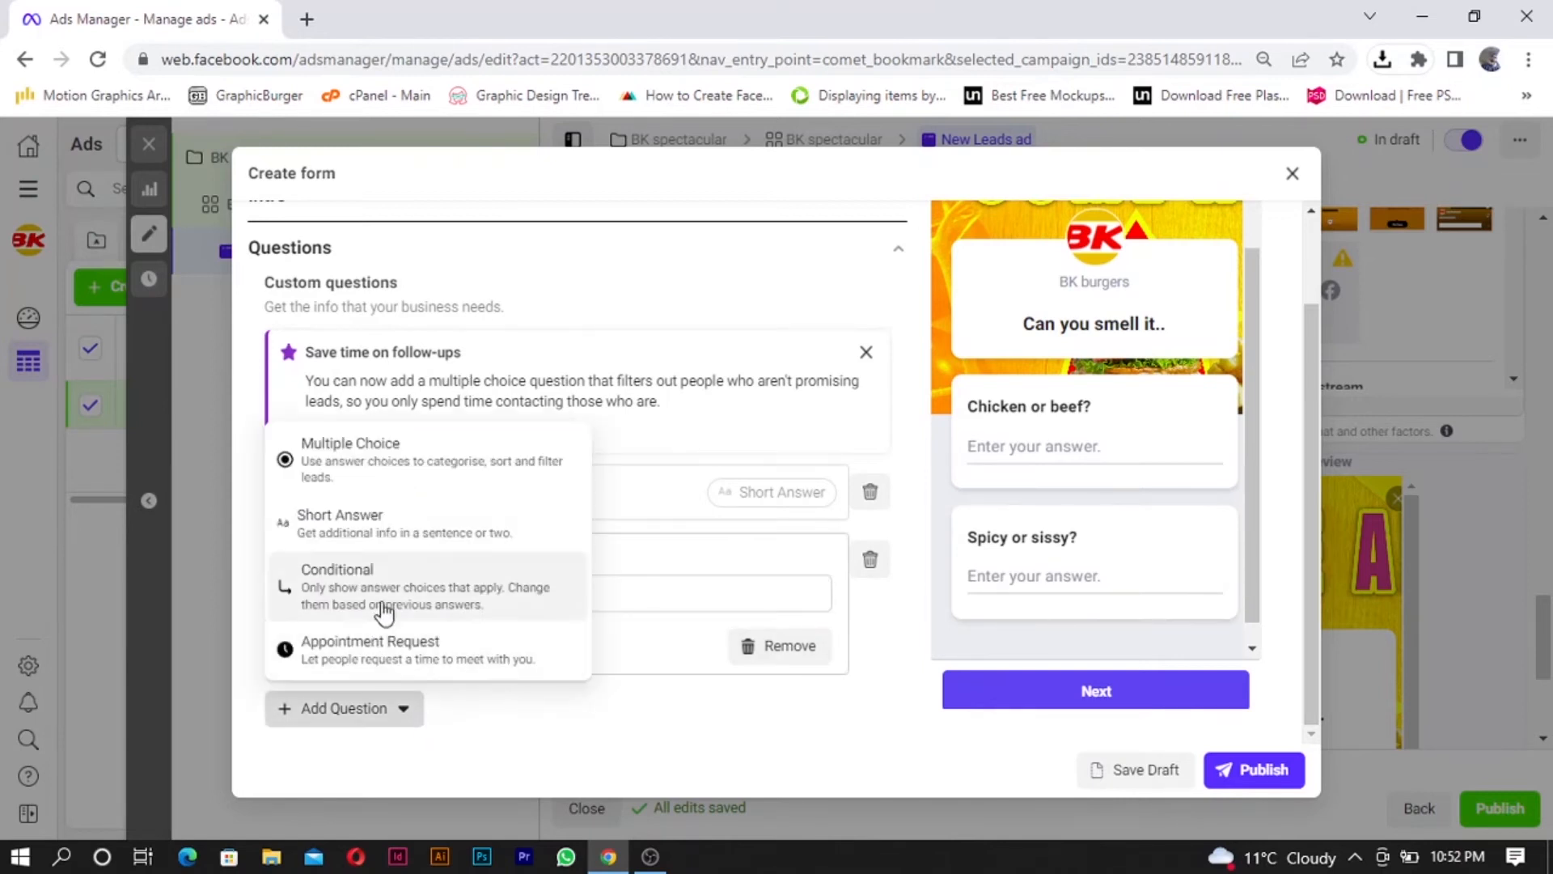
pyautogui.click(416, 530)
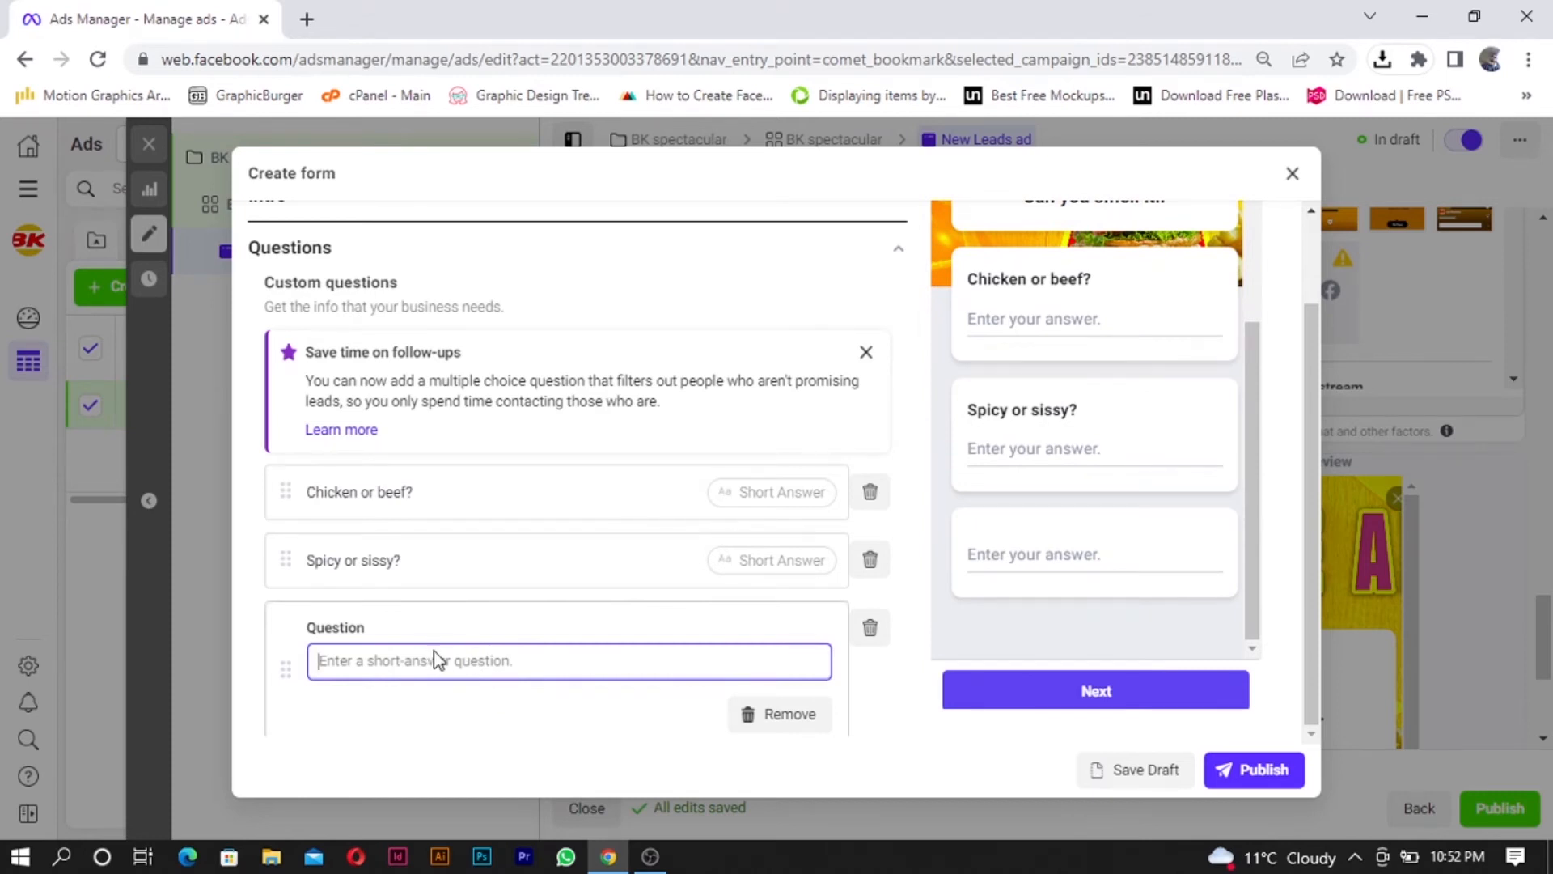
pyautogui.write('Any spce')
pyautogui.press('BackSpace')
pyautogui.press('BackSpace')
pyautogui.write('ecific')
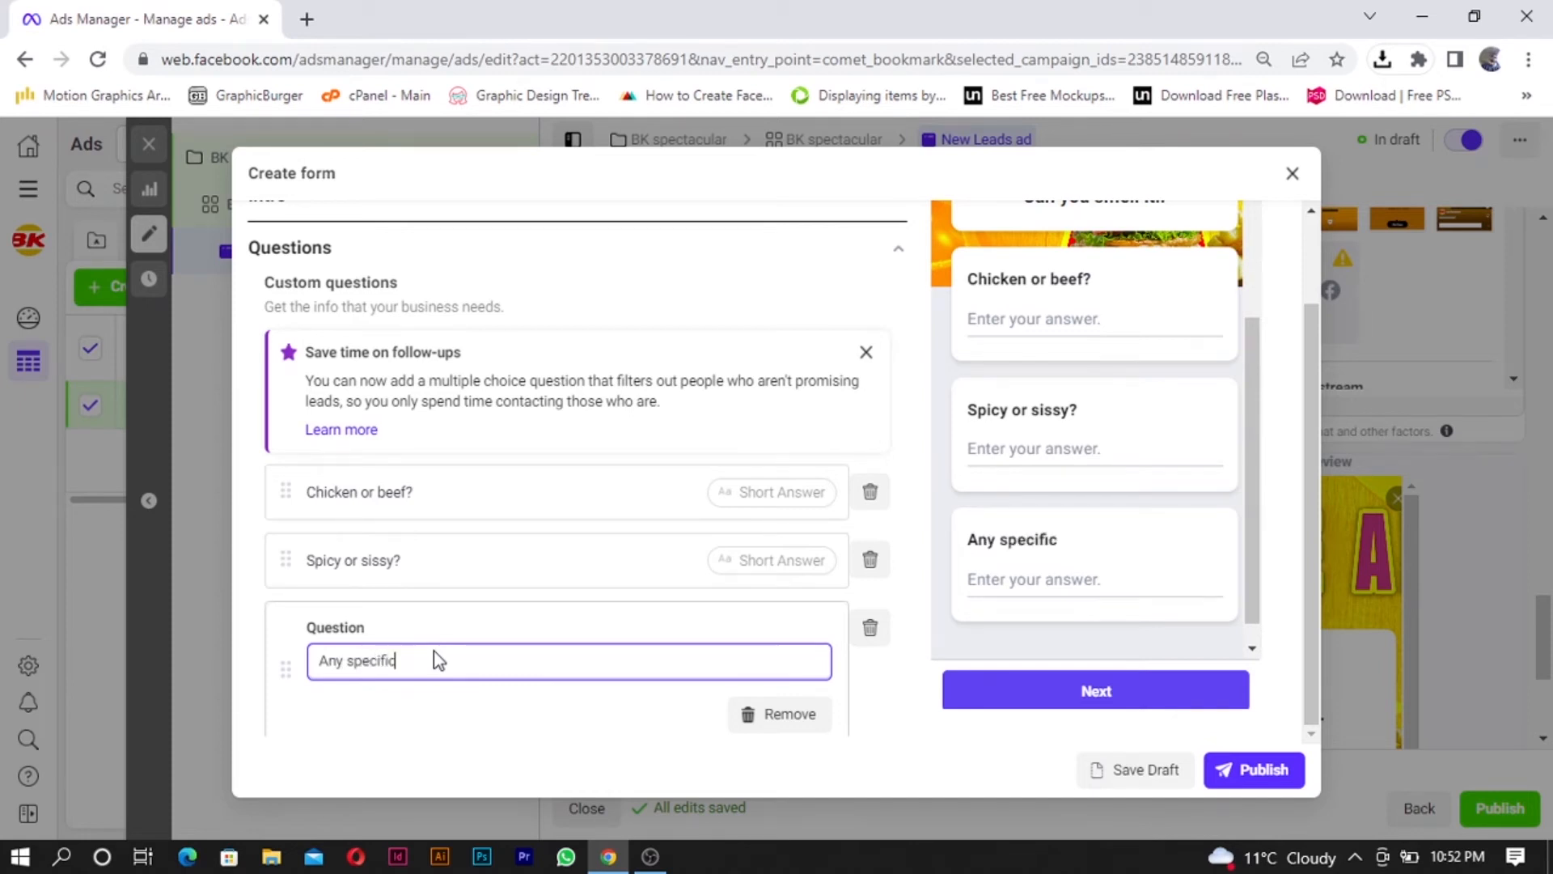
pyautogui.write(' toppings')
pyautogui.scroll(-3, 527, 596)
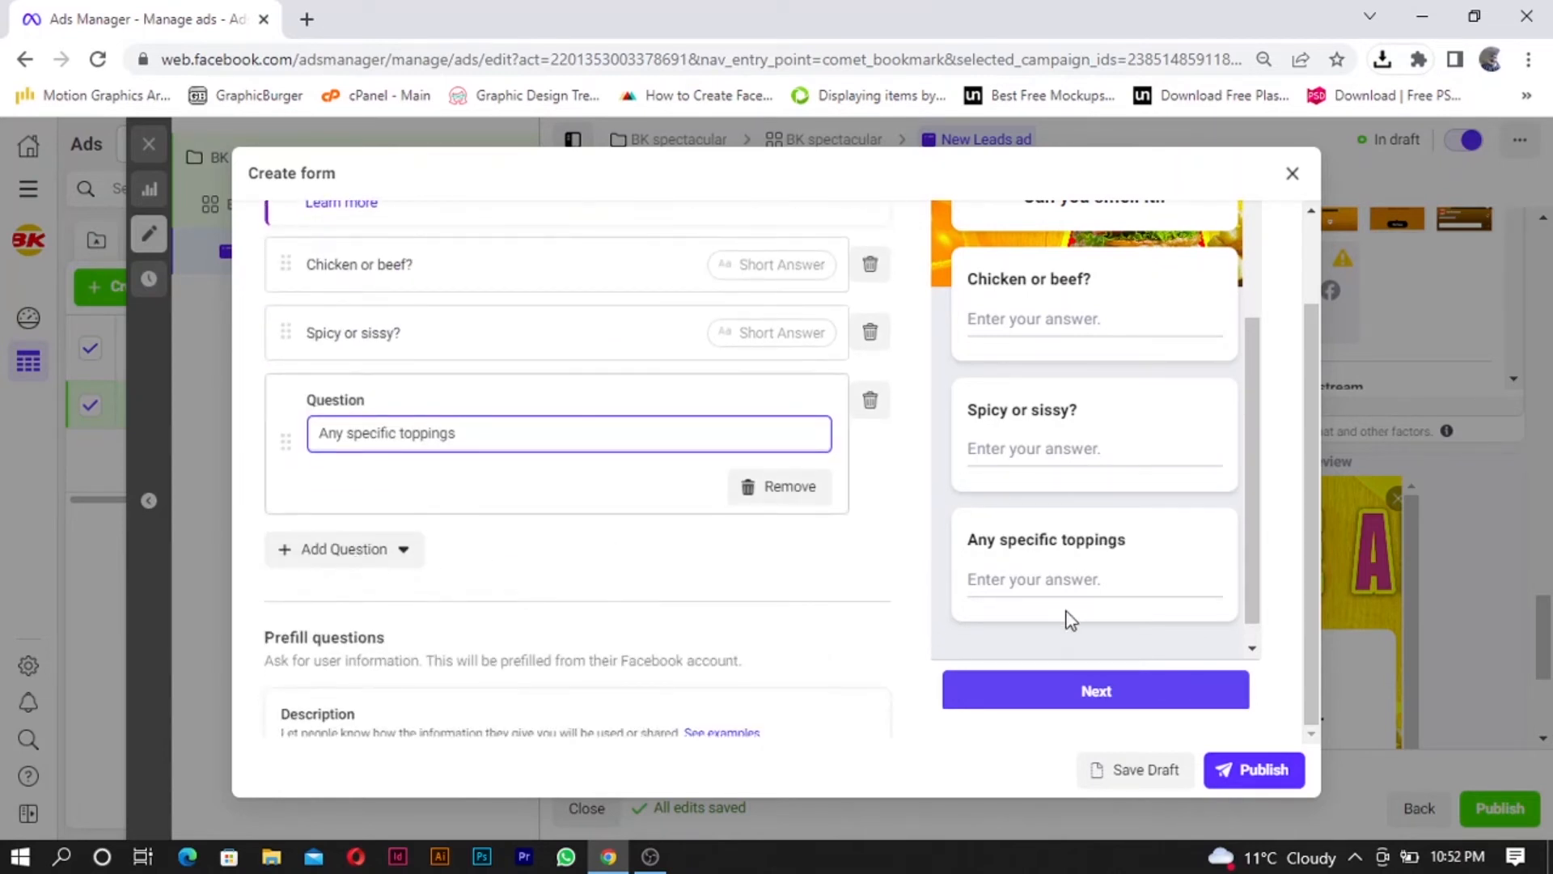
pyautogui.click(619, 555)
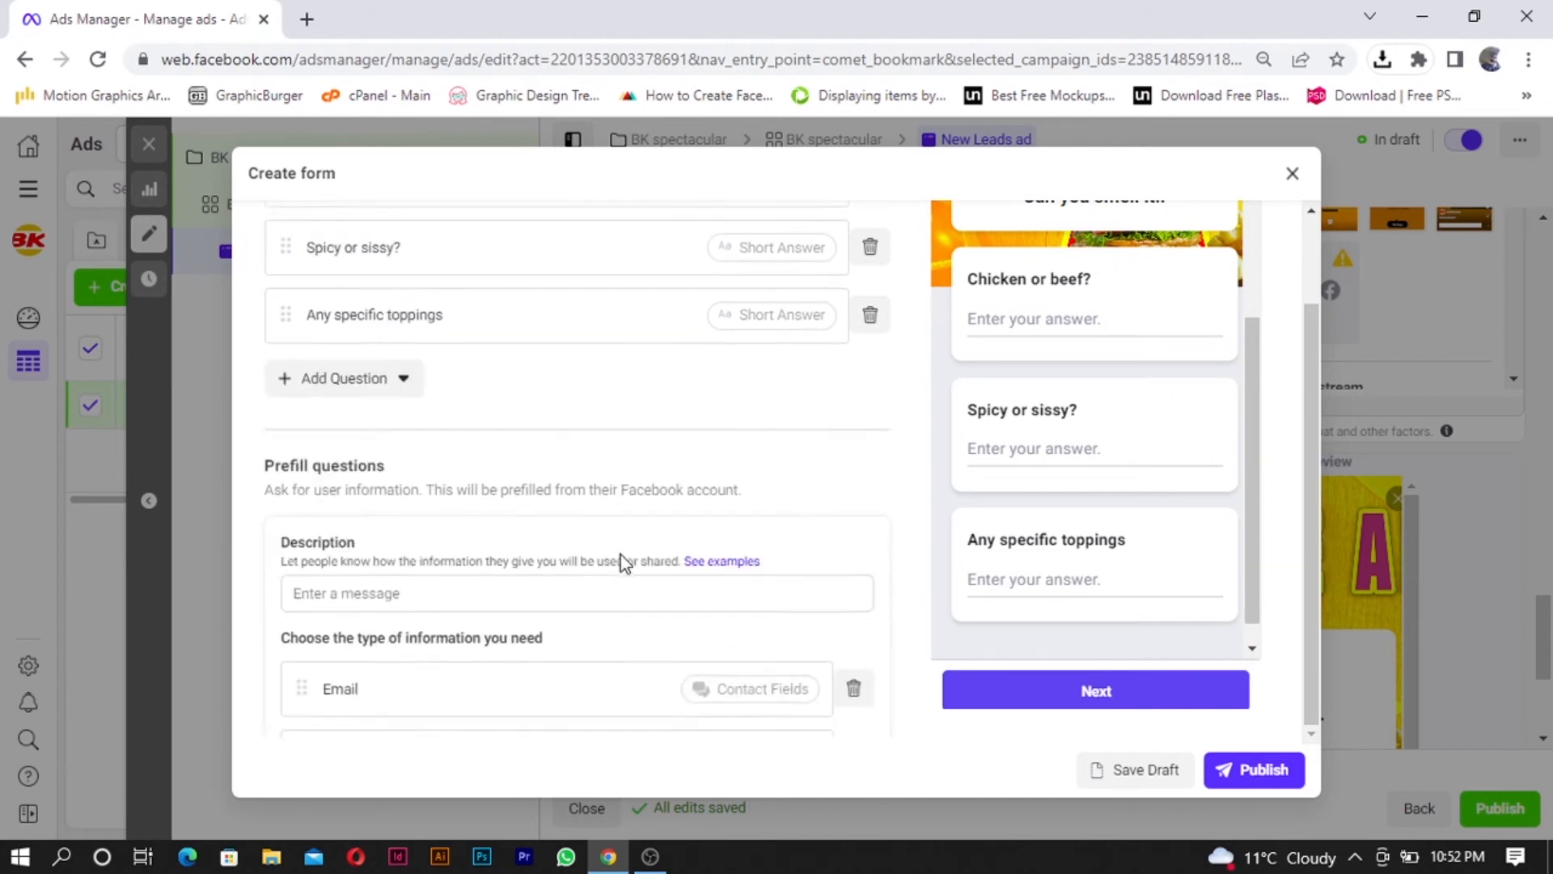
# Step: Remove the Email field from the form's prefill questions
pyautogui.scroll(-3, 527, 565)
pyautogui.scroll(3, 615, 551)
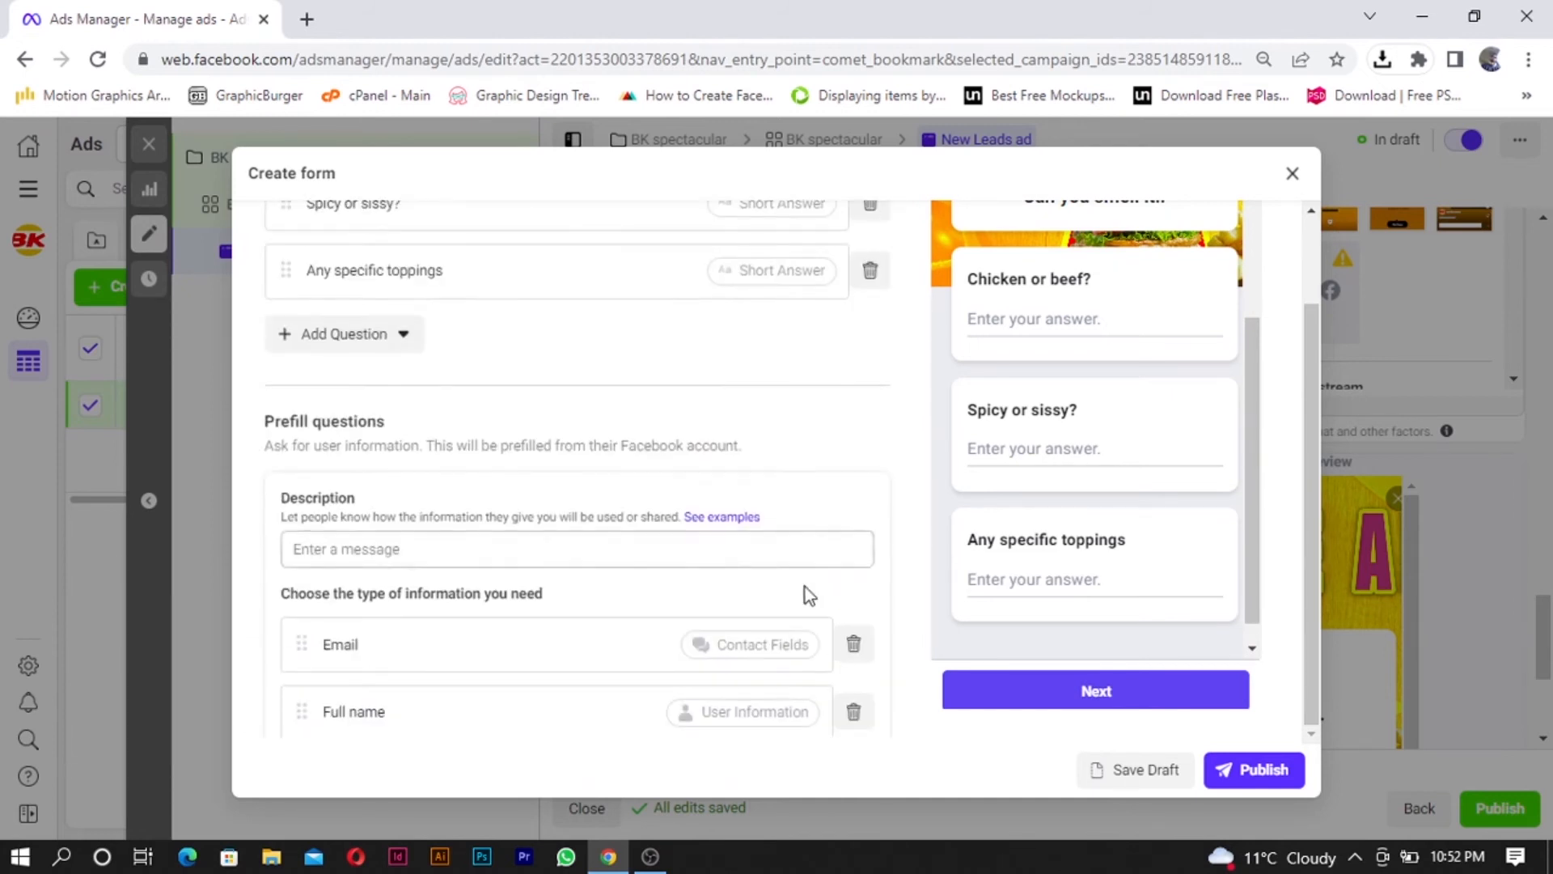
pyautogui.scroll(-2, 718, 566)
pyautogui.click(732, 527)
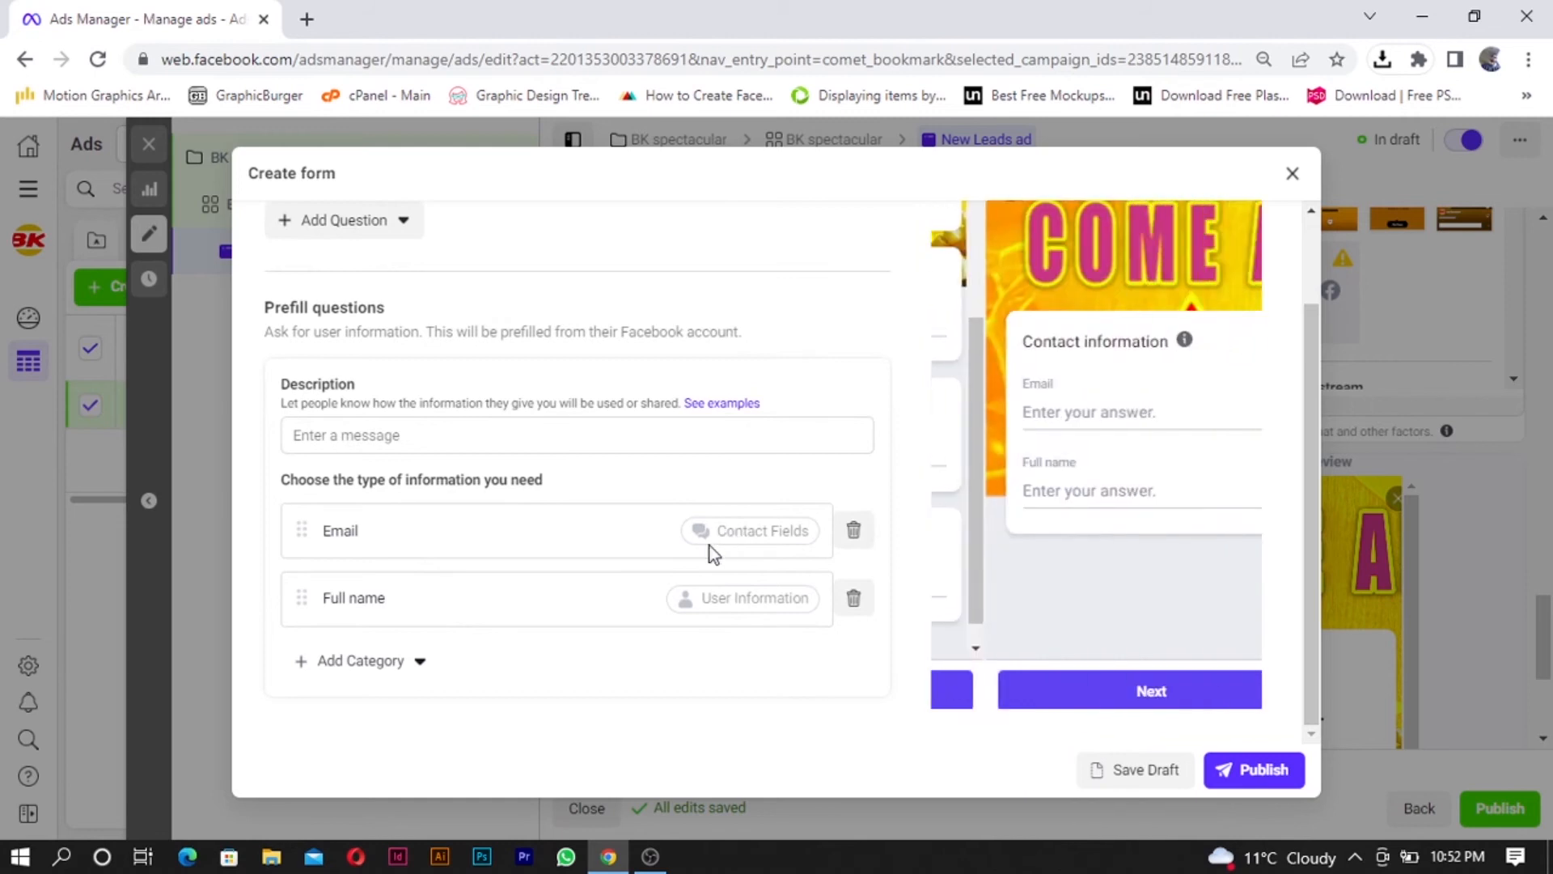
pyautogui.click(854, 534)
# Step: Add the Phone number contact field to the prefill questions
pyautogui.scroll(1, 319, 346)
pyautogui.scroll(-1, 333, 501)
pyautogui.click(361, 600)
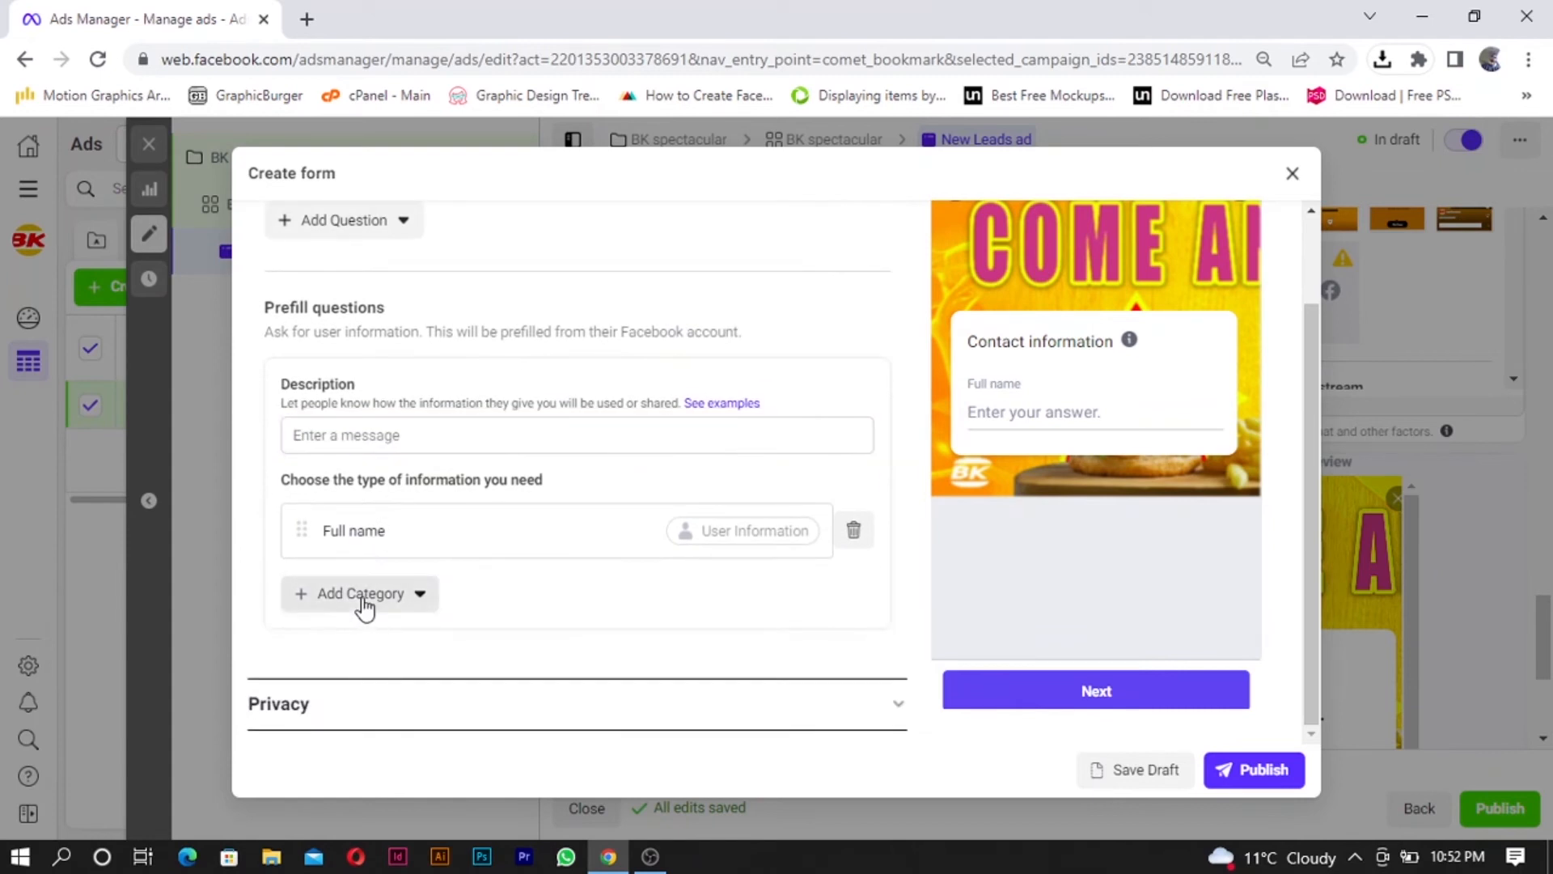
pyautogui.moveTo(409, 641)
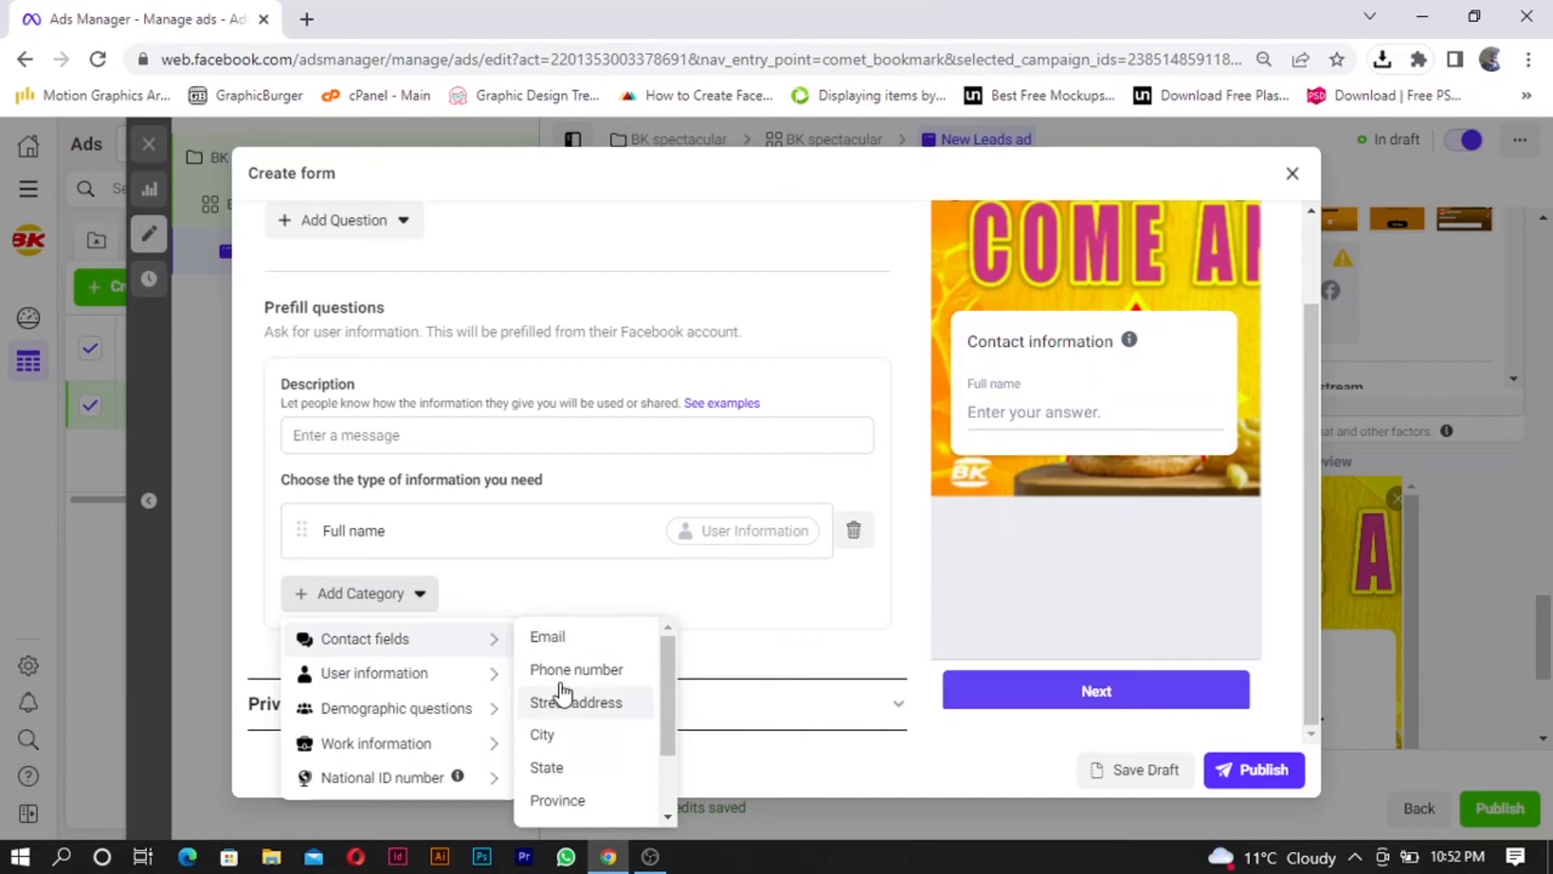
pyautogui.moveTo(413, 759)
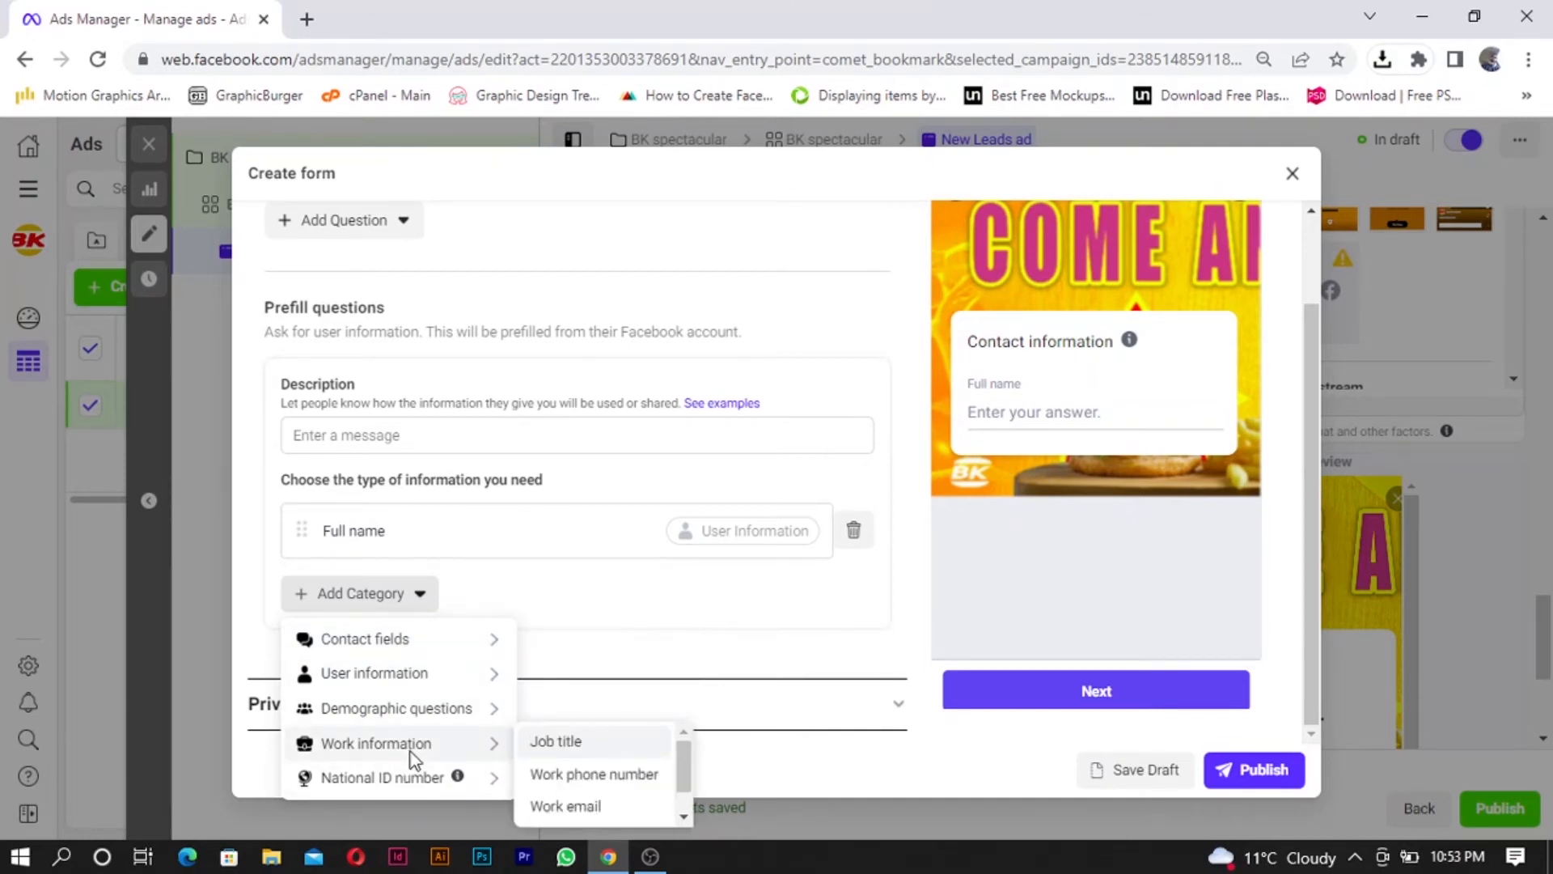
pyautogui.moveTo(437, 714)
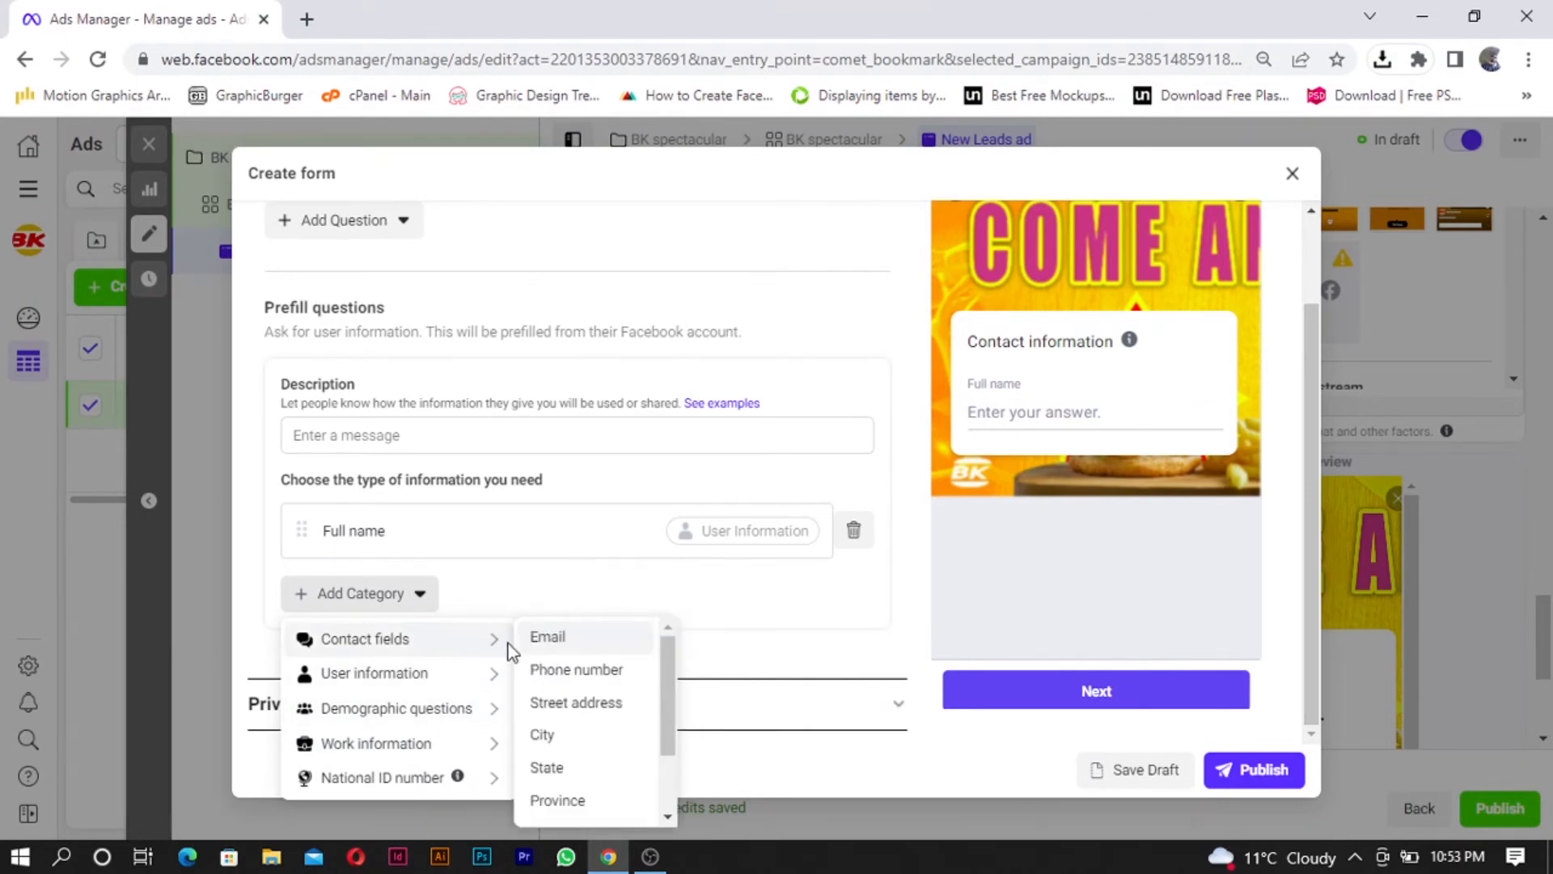
pyautogui.click(570, 675)
# Step: Expand the Privacy section and paste the current Ads Manager page address as the privacy policy link
pyautogui.scroll(-2, 579, 641)
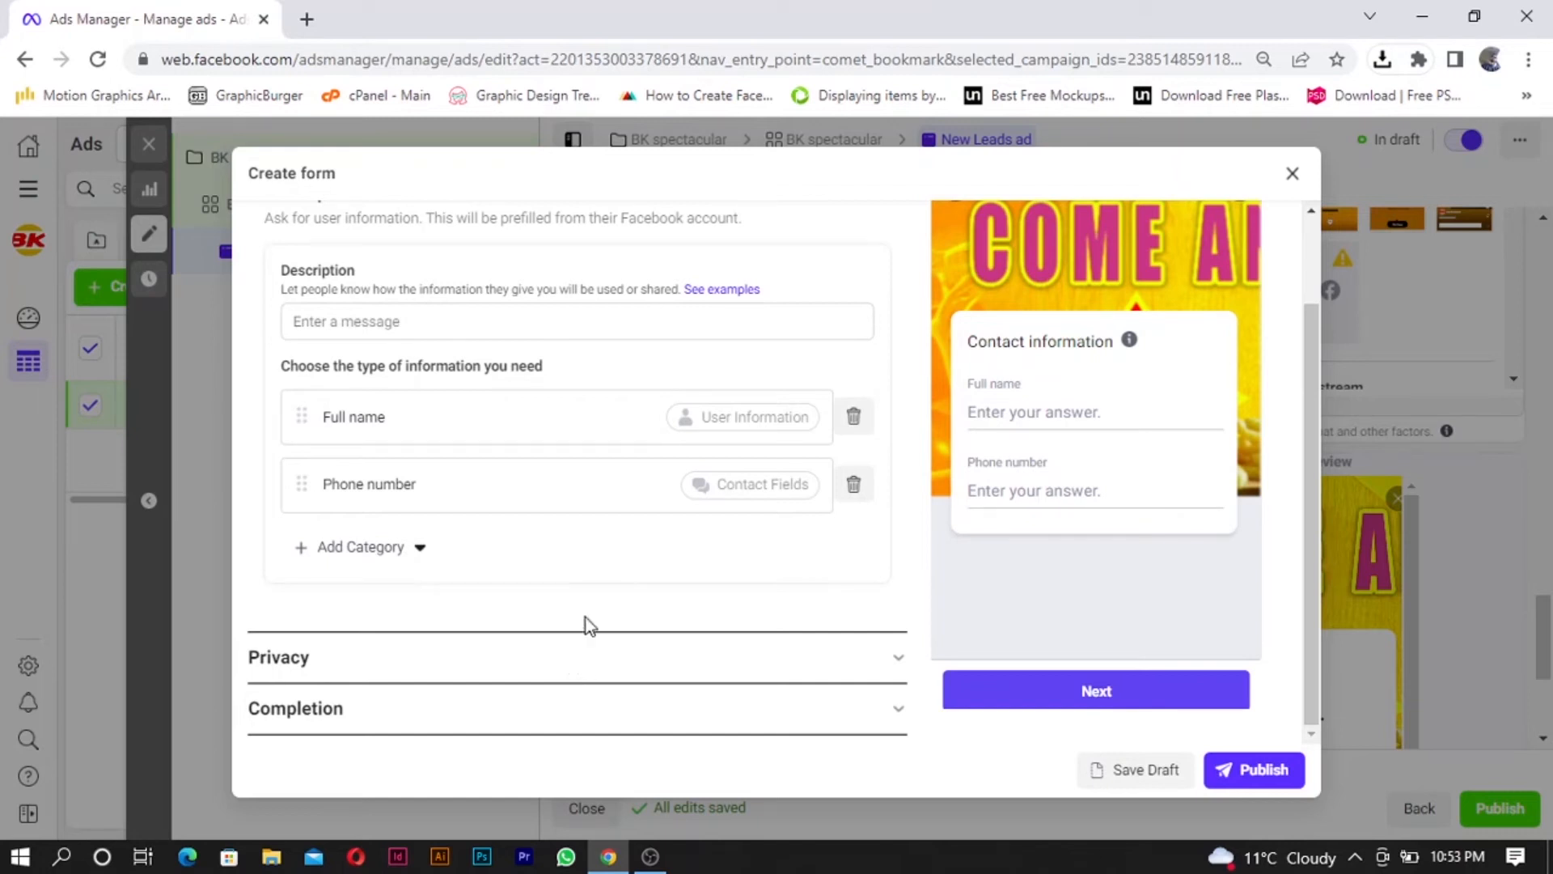
pyautogui.click(582, 658)
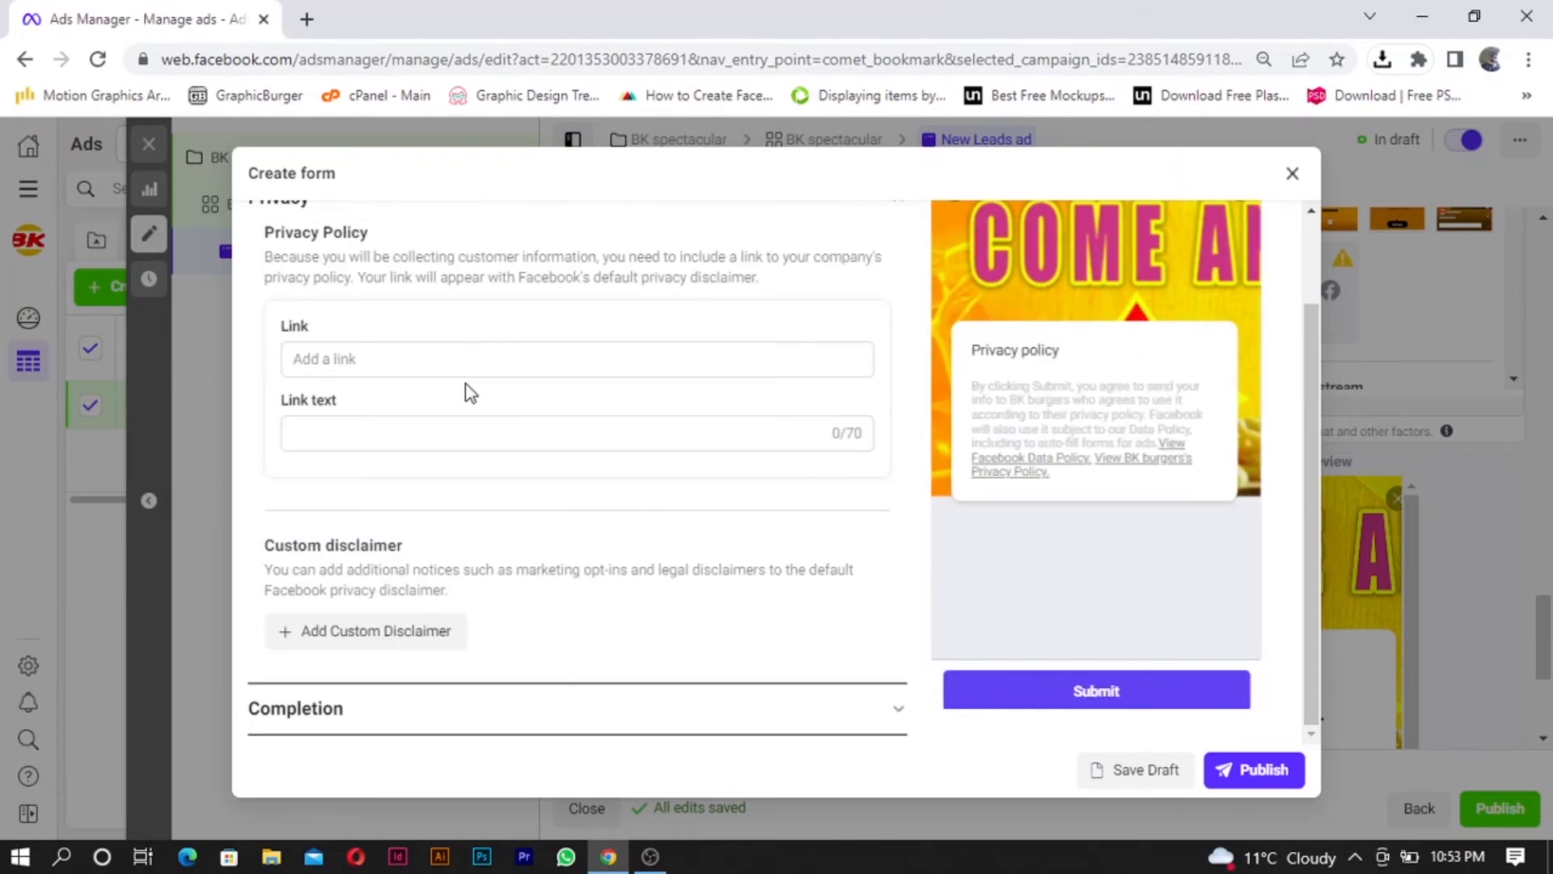
pyautogui.click(458, 362)
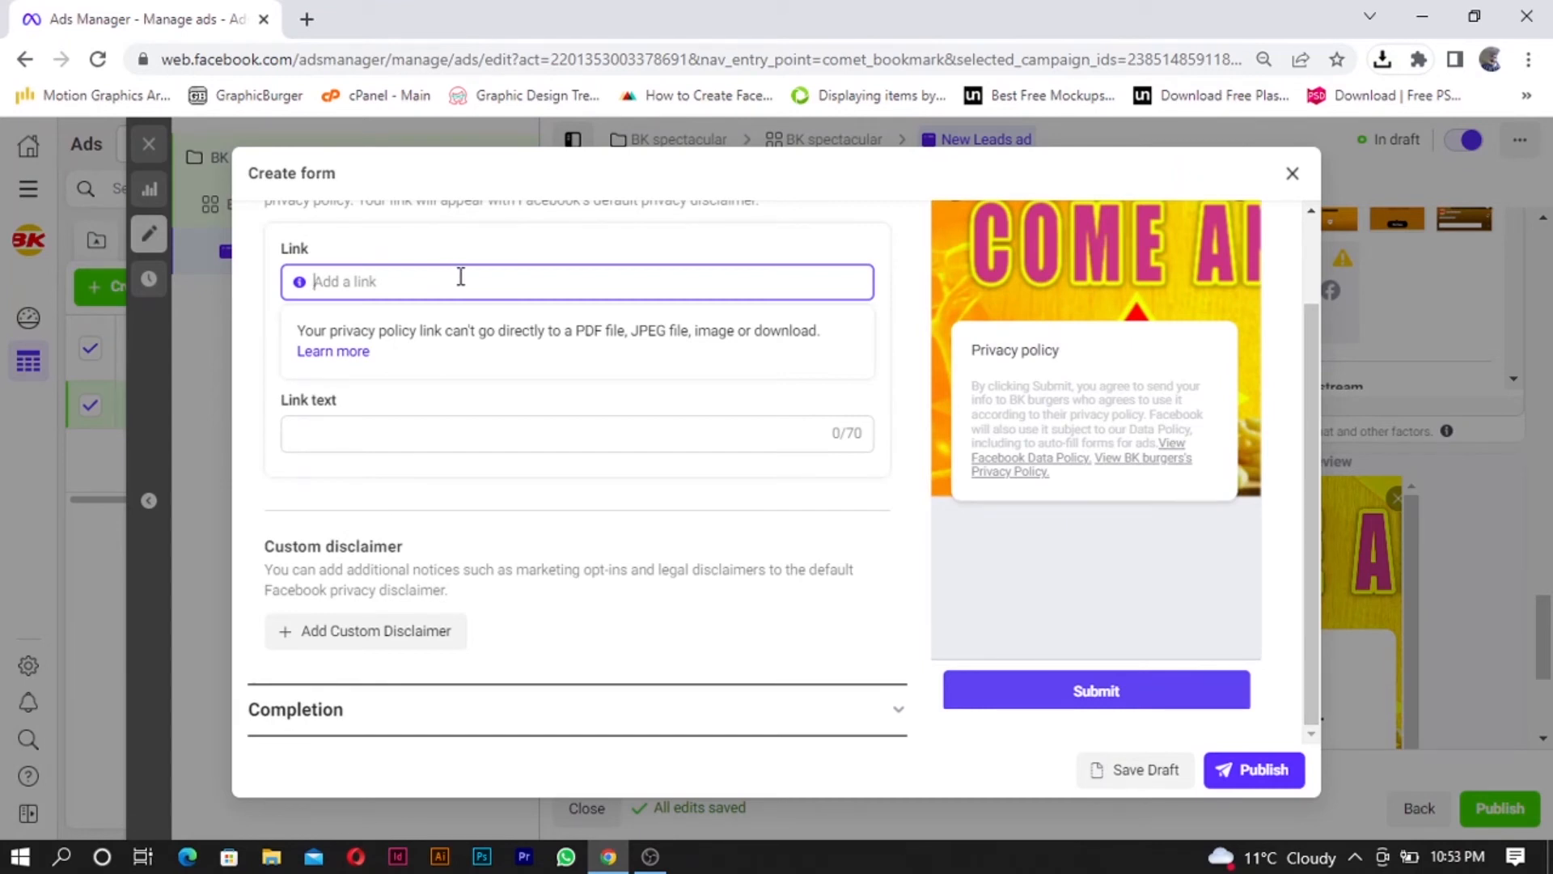
pyautogui.click(570, 56)
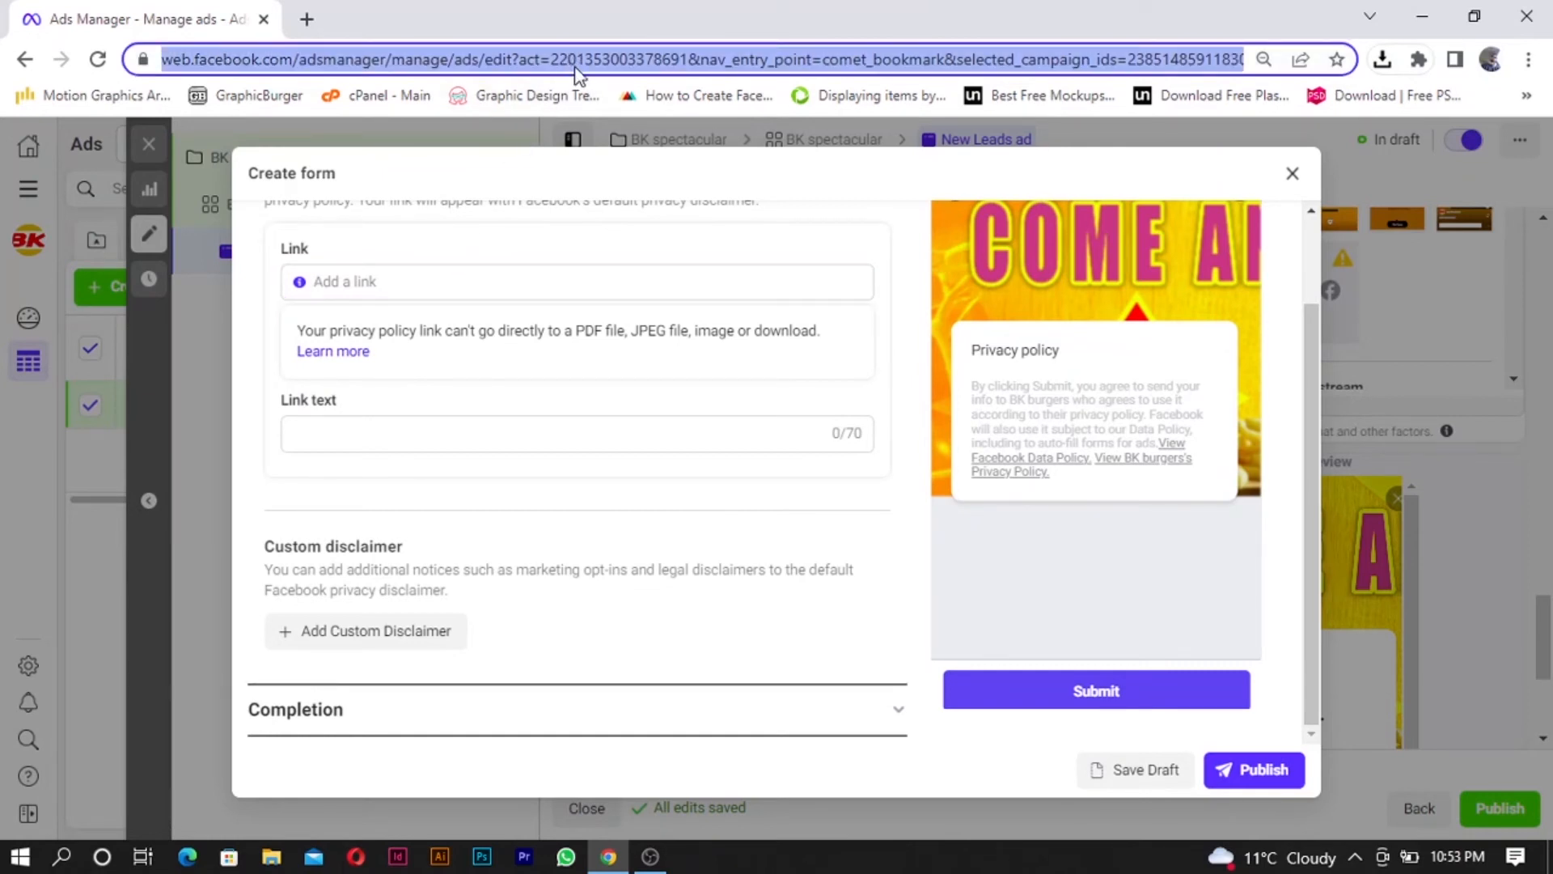
pyautogui.click(458, 283)
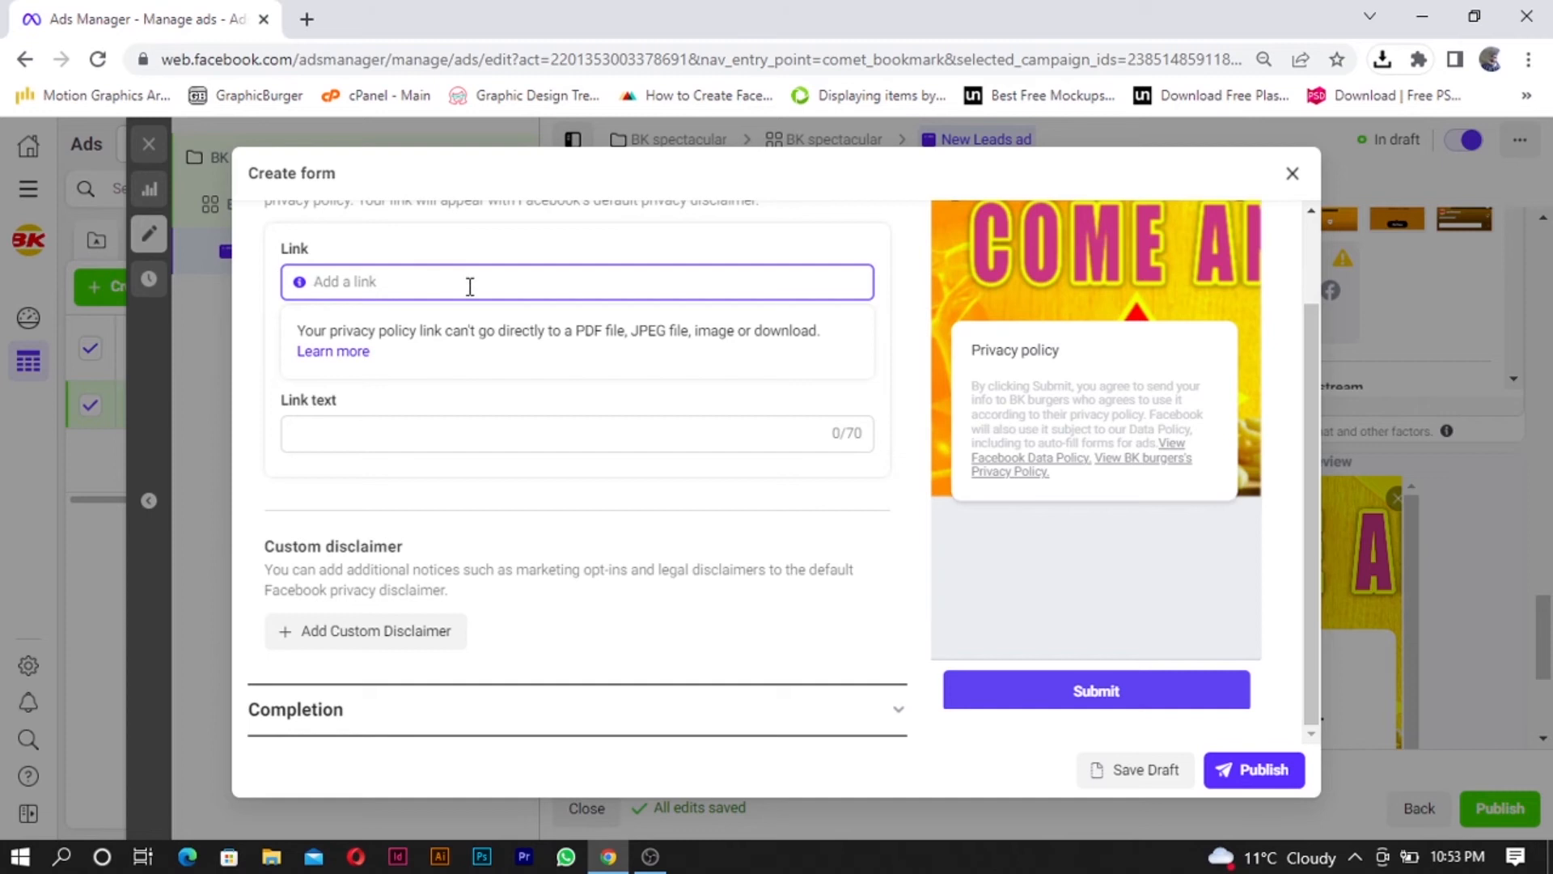
pyautogui.hotkey('ctrl', 'v')
pyautogui.click(497, 429)
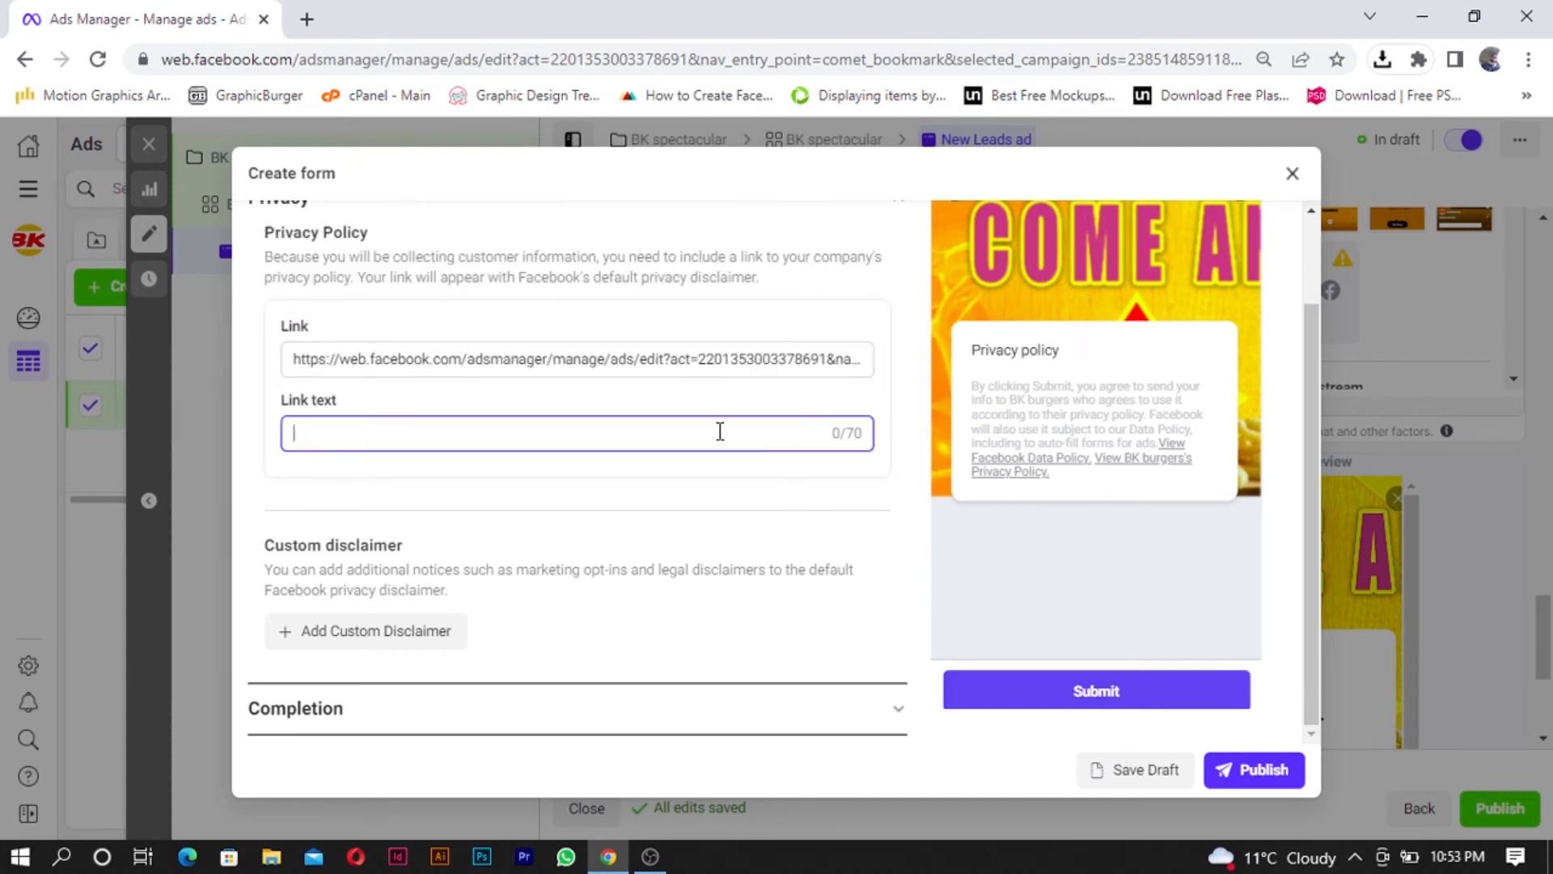
# Step: Expand the Completion section and paste the current Ads Manager page address as the View Website link
pyautogui.click(550, 715)
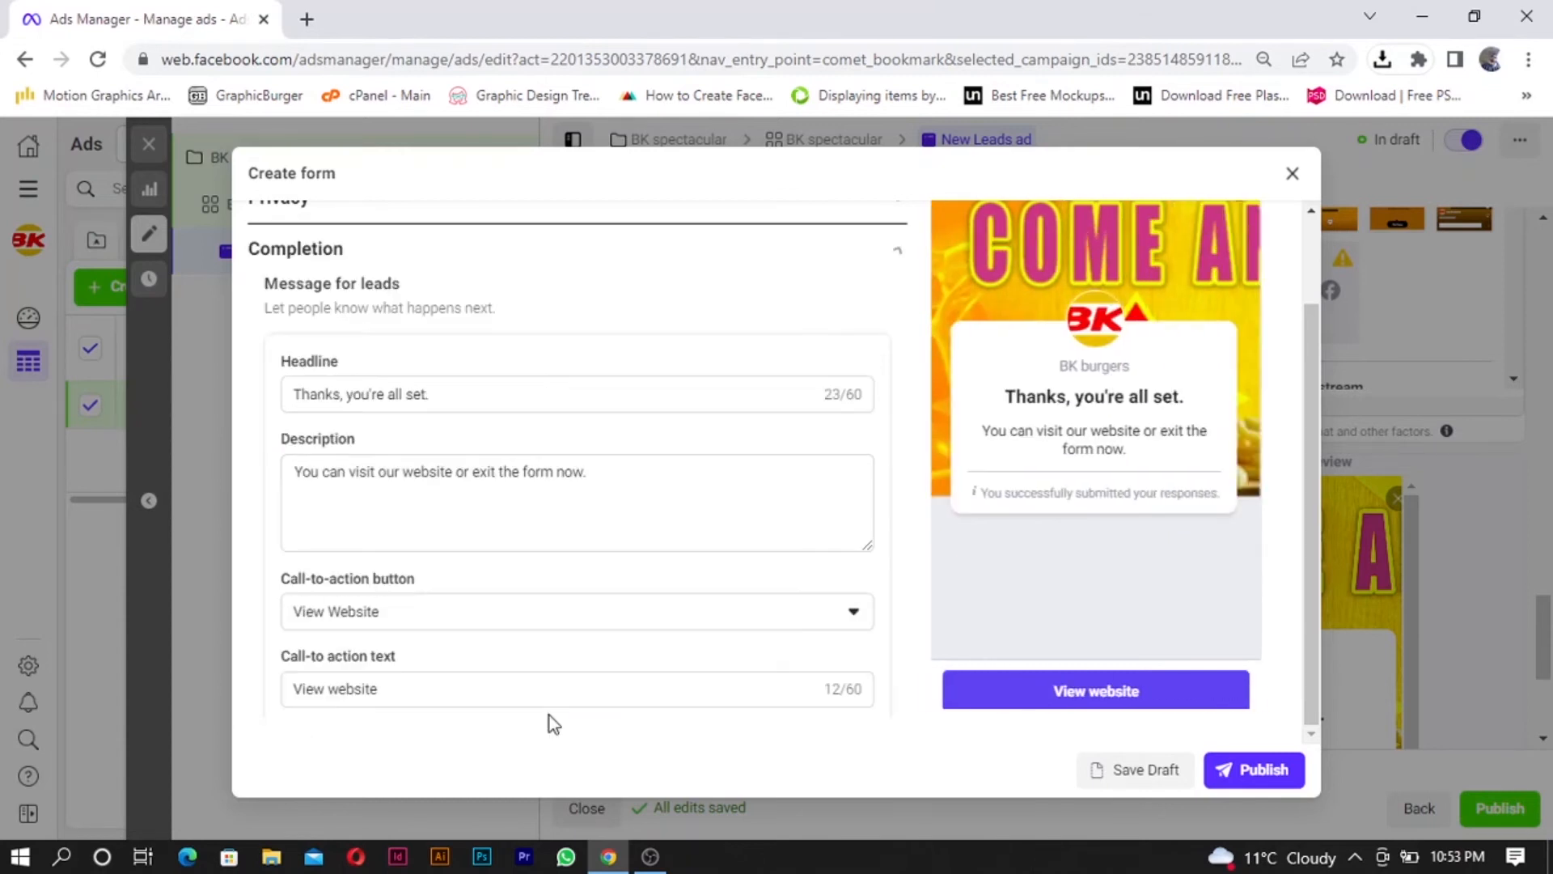
pyautogui.scroll(-2, 485, 471)
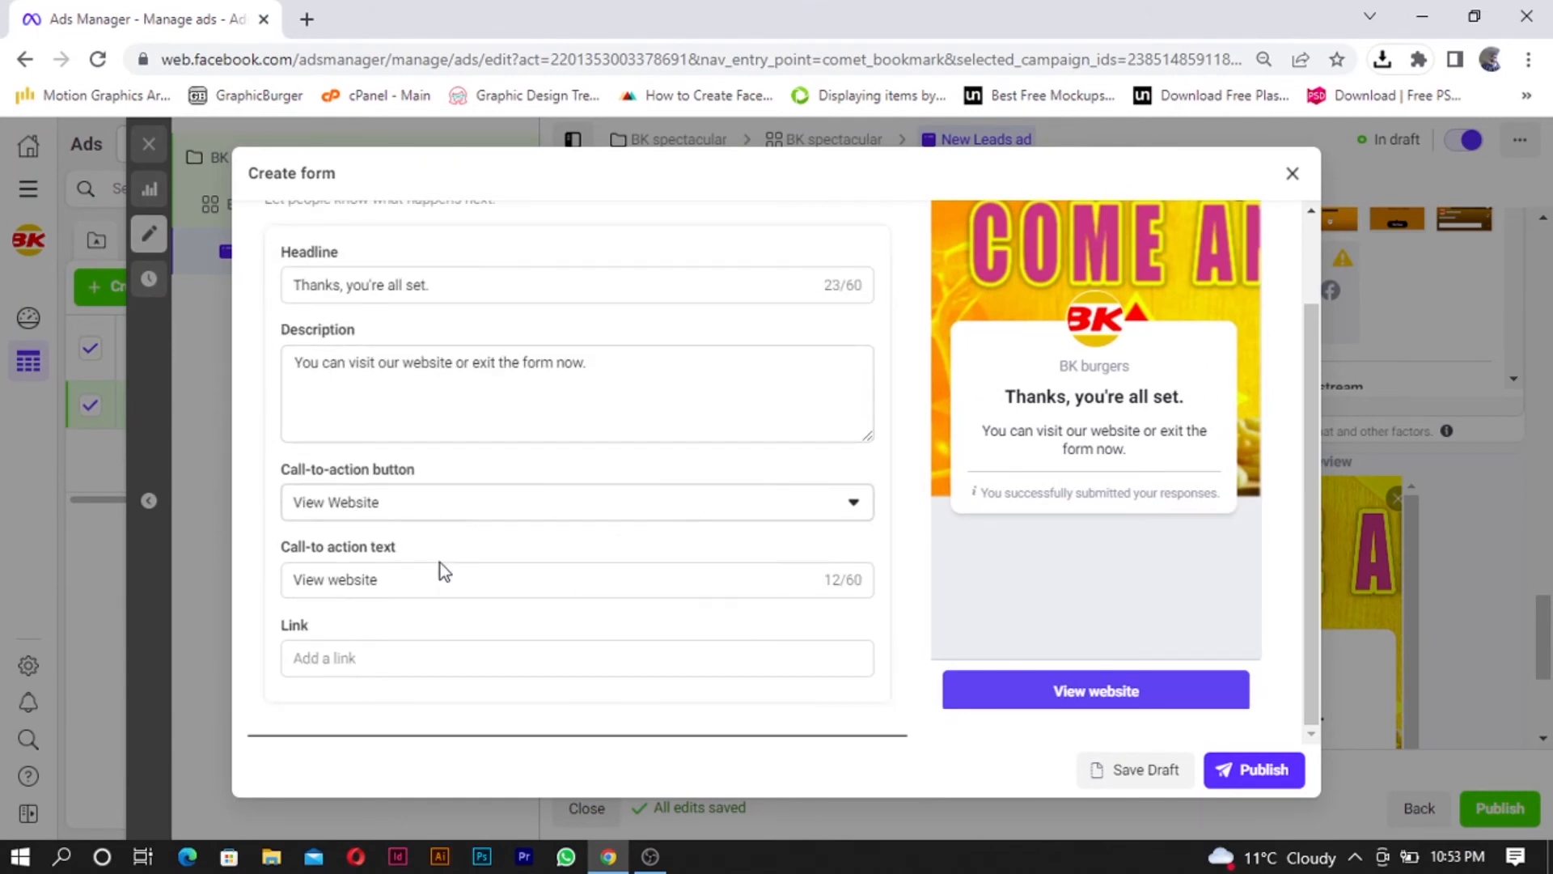
pyautogui.click(391, 654)
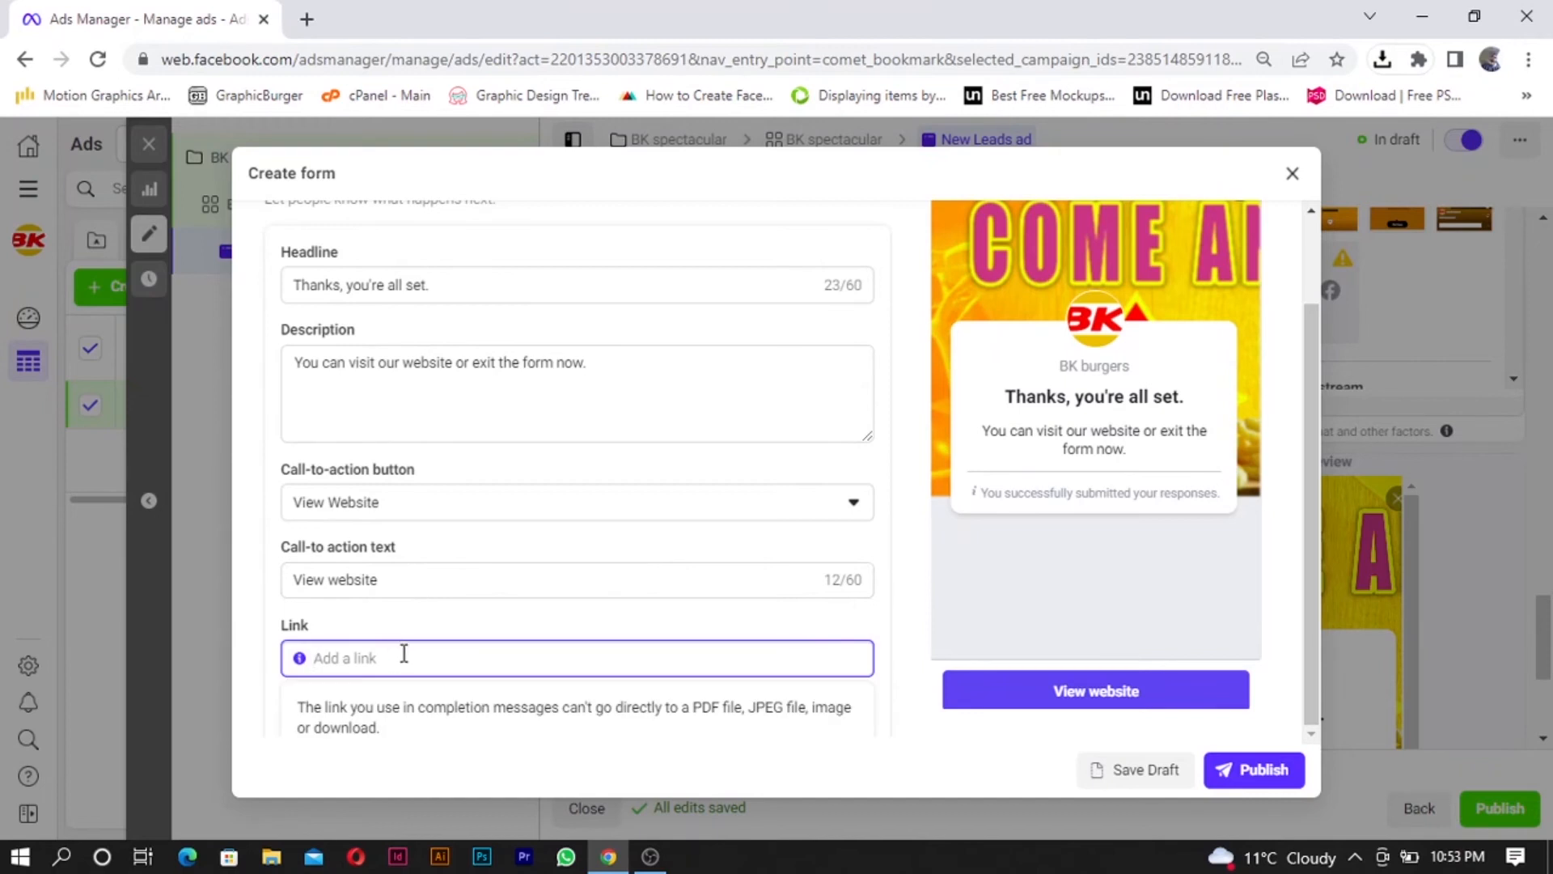
pyautogui.click(523, 57)
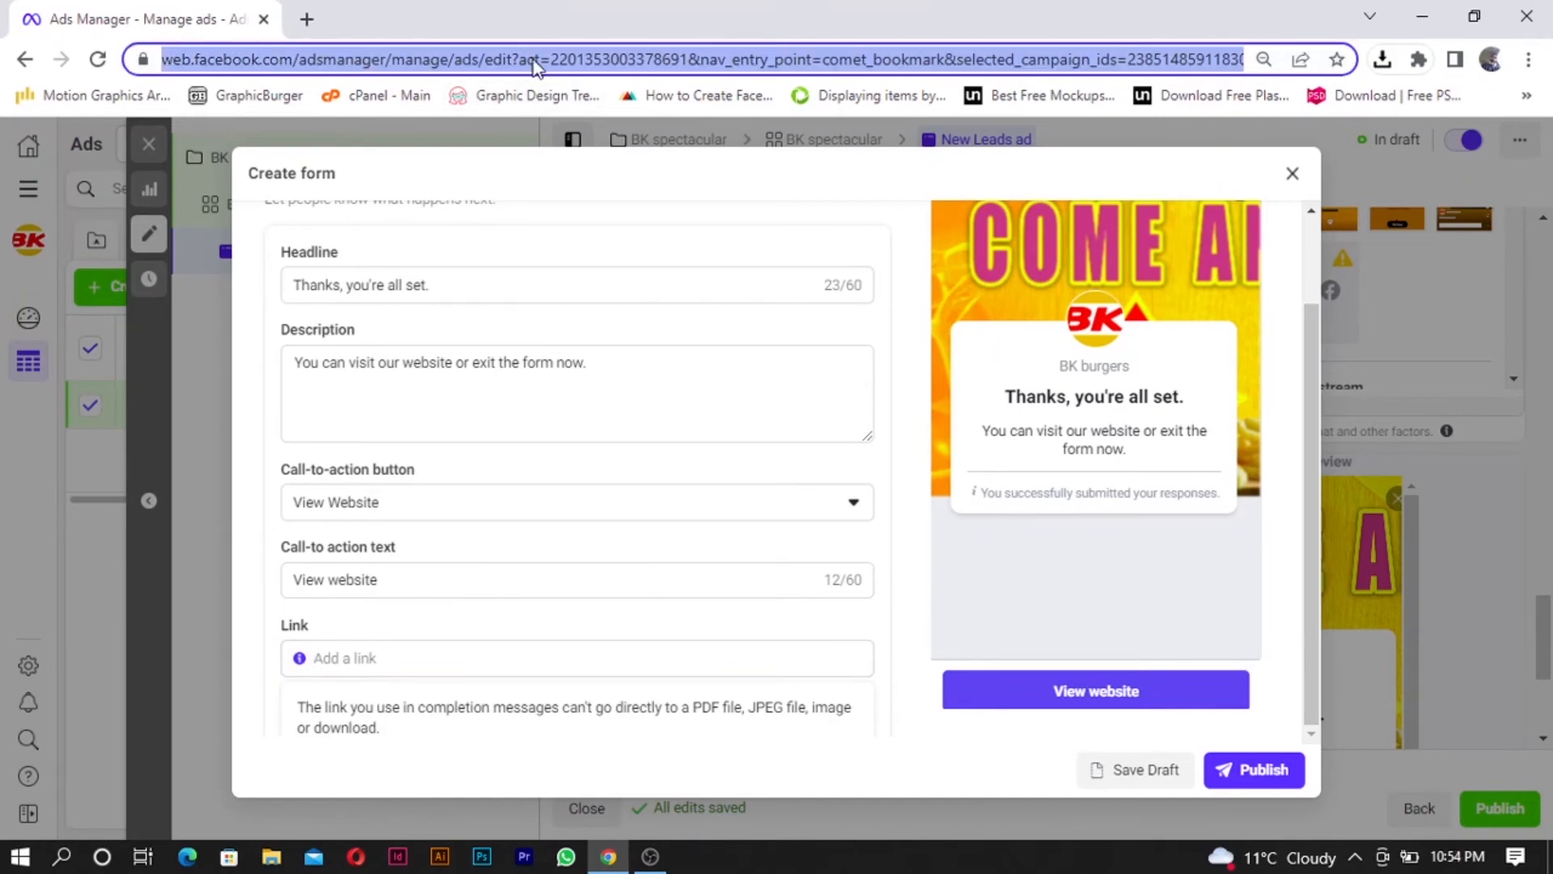
pyautogui.click(452, 659)
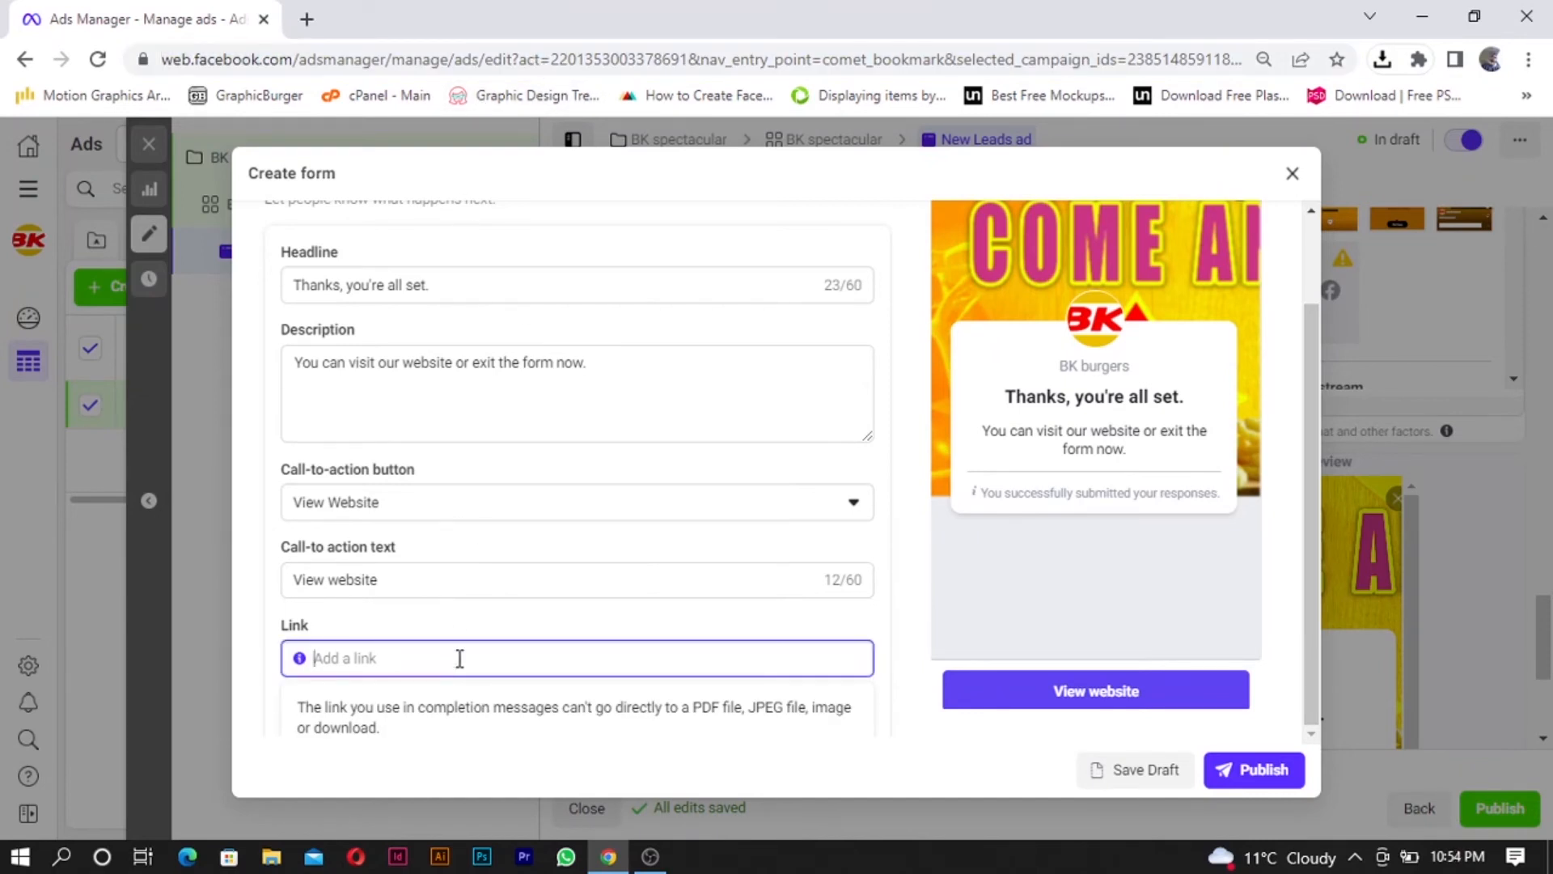
pyautogui.hotkey('ctrl', 'v')
pyautogui.scroll(-1, 803, 615)
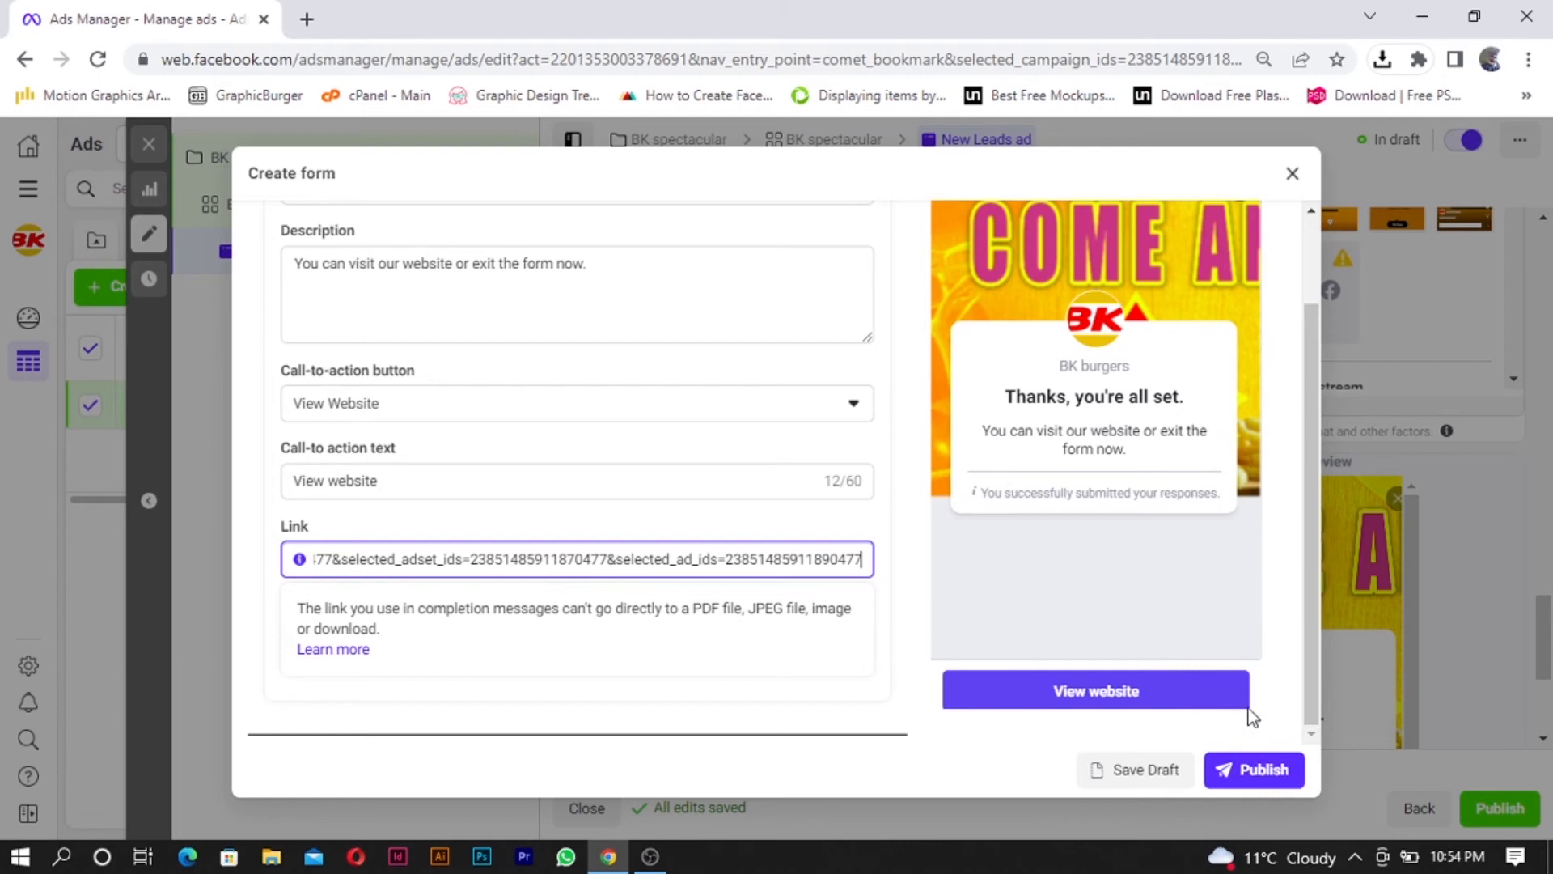
# Step: Fill in the prefill description with "All personal information will be used for your order only and not given to any third party company."
pyautogui.click(1247, 775)
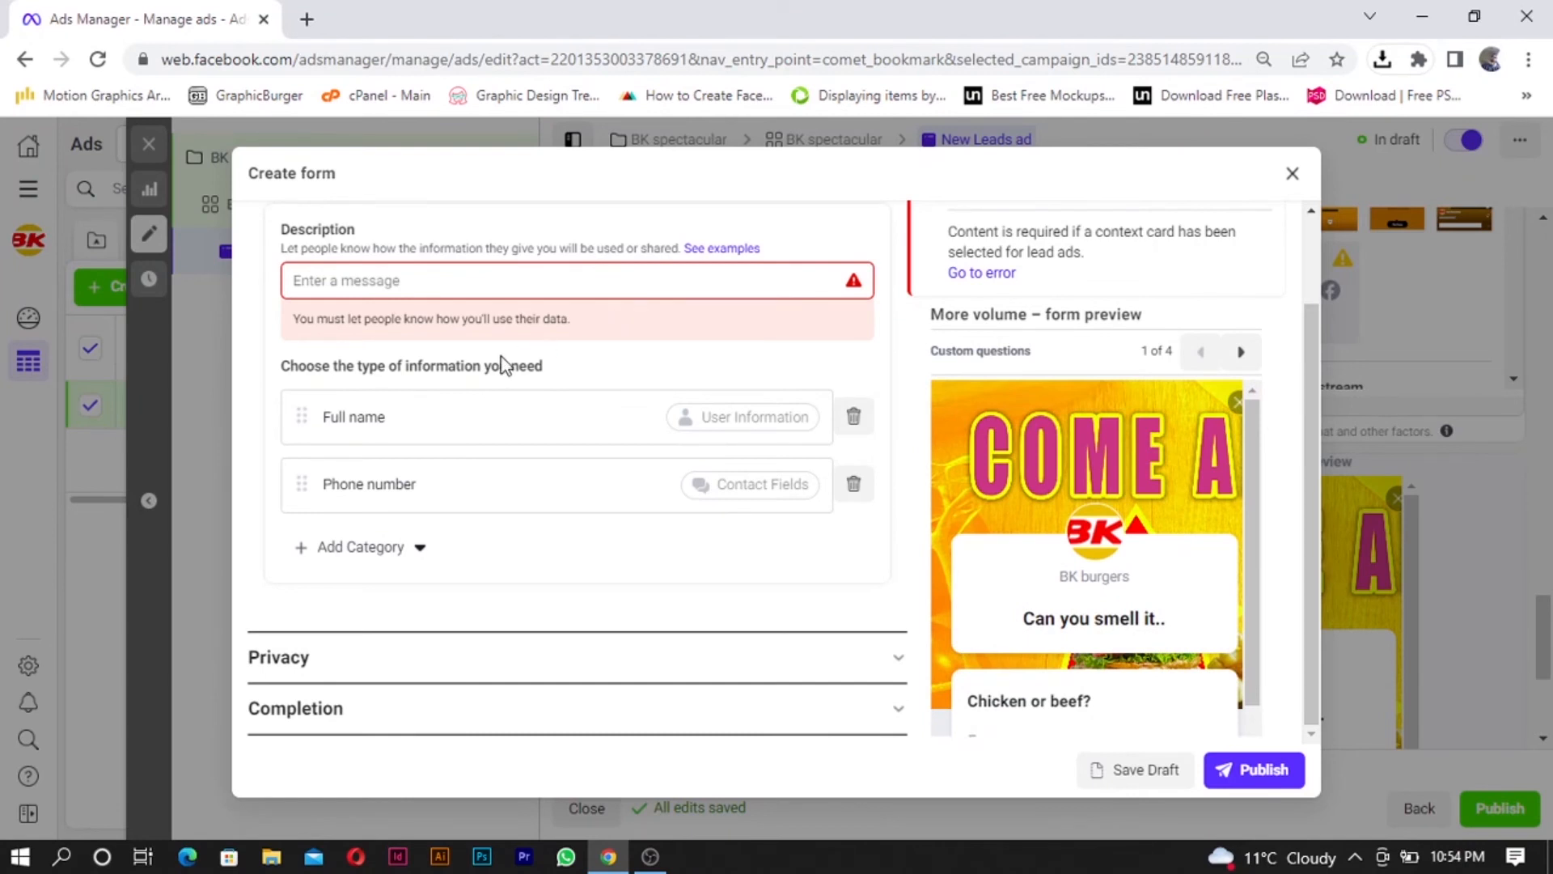
pyautogui.scroll(1, 502, 360)
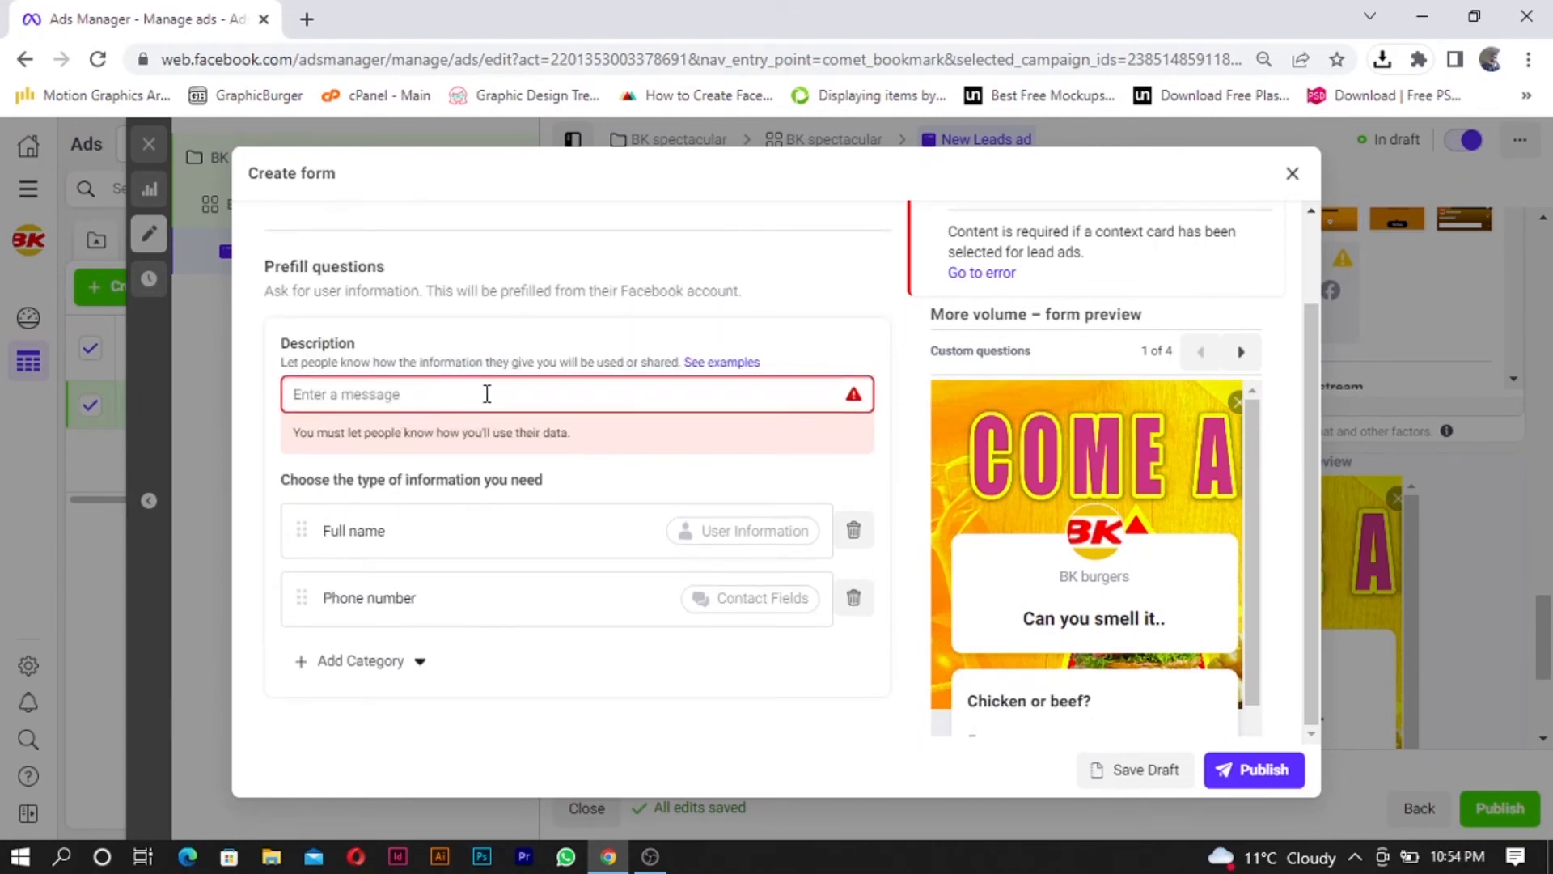
pyautogui.click(609, 395)
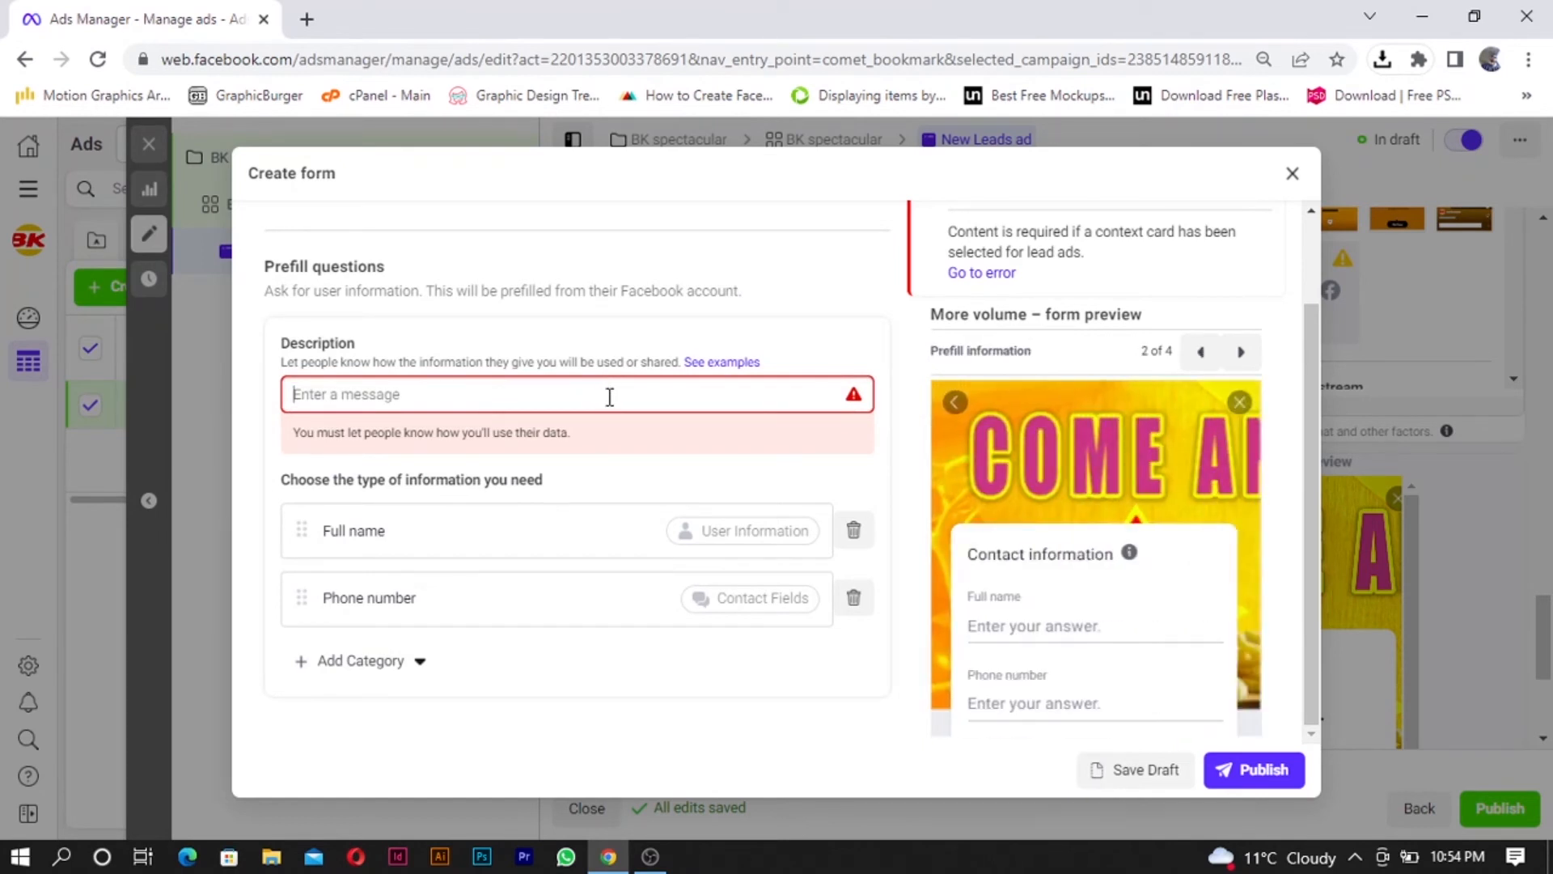
pyautogui.write('All personal information ')
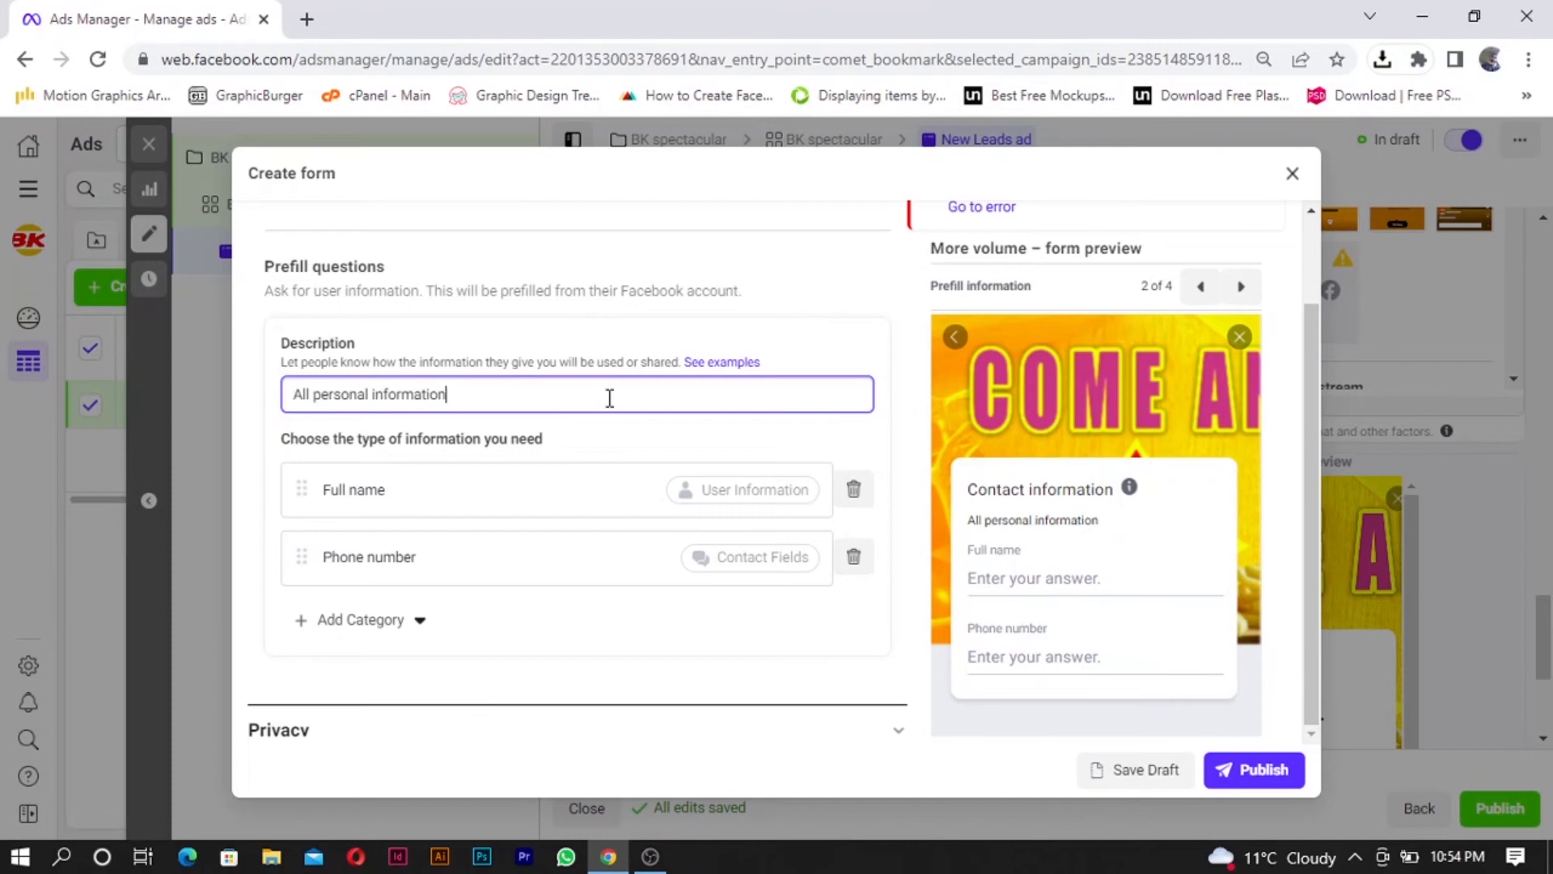
pyautogui.write('will be used for ')
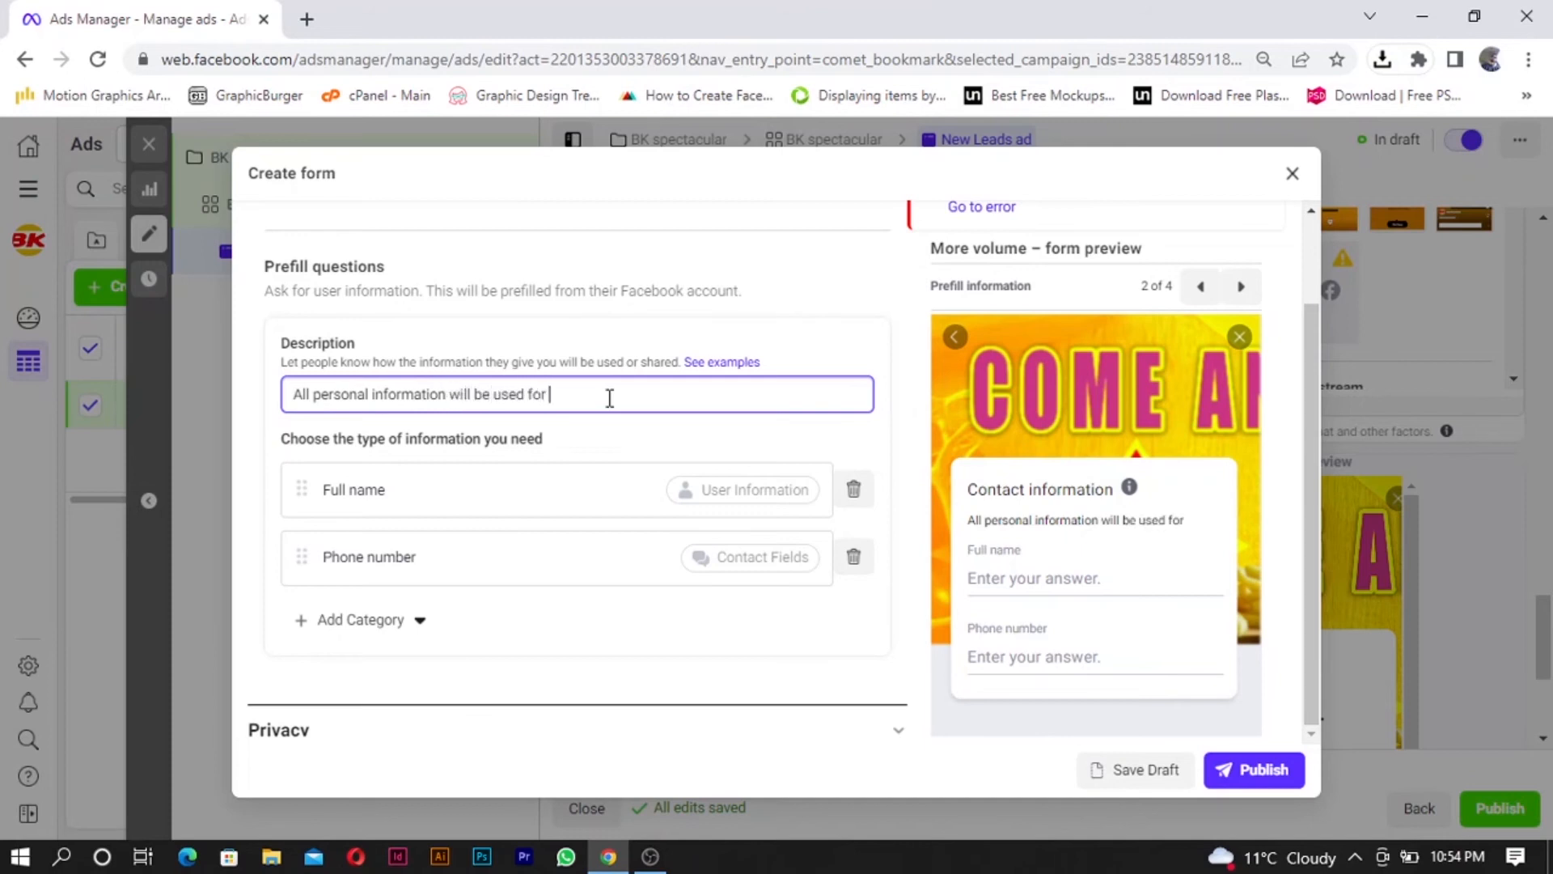
pyautogui.write('your order on')
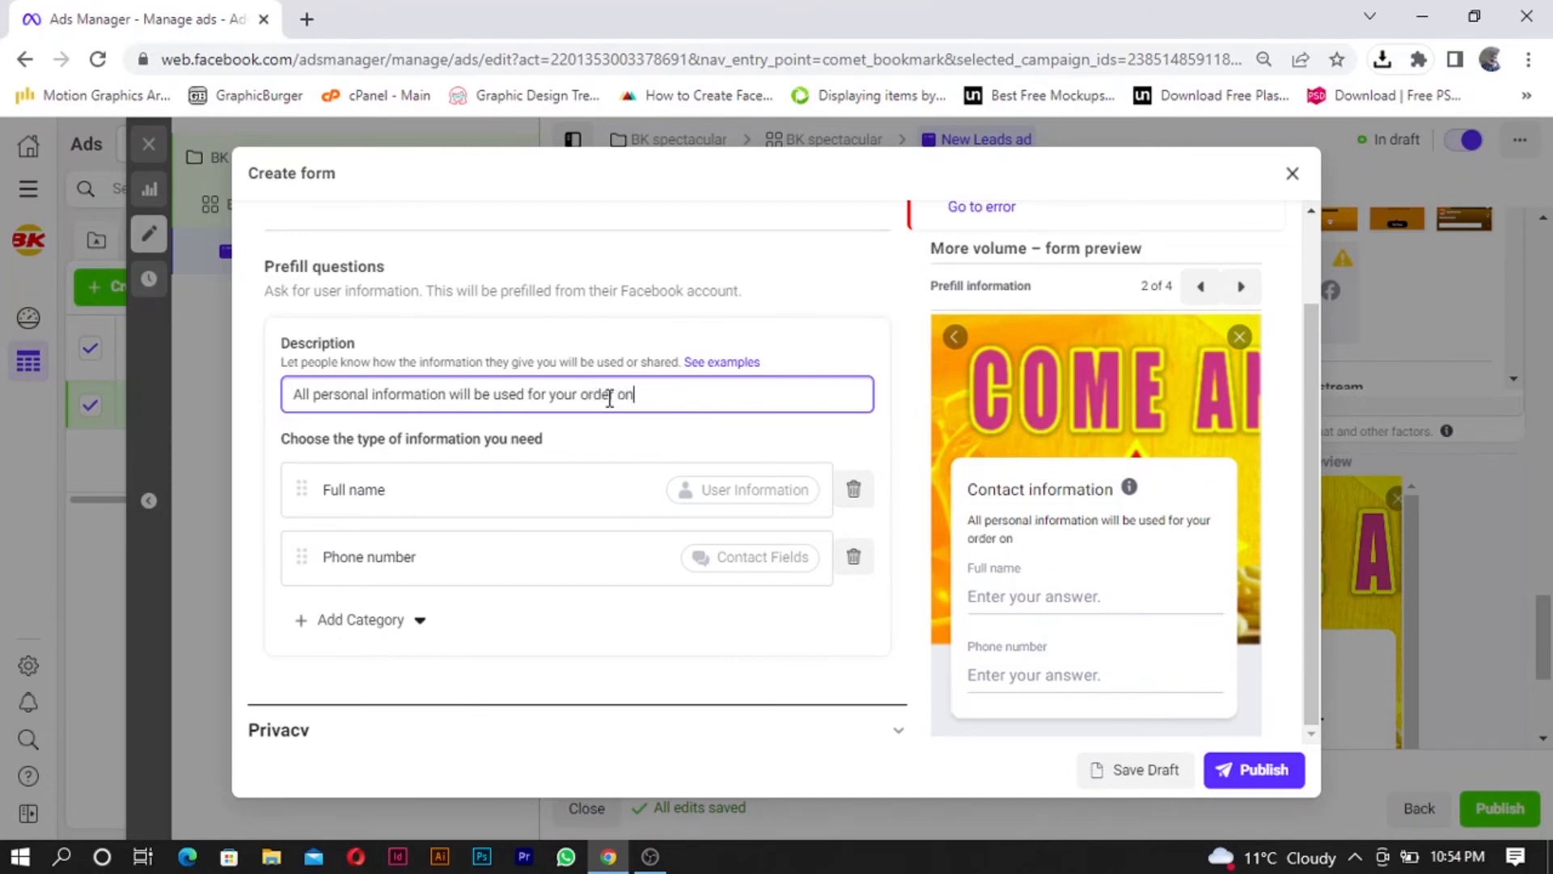
pyautogui.write('ly and not given to any')
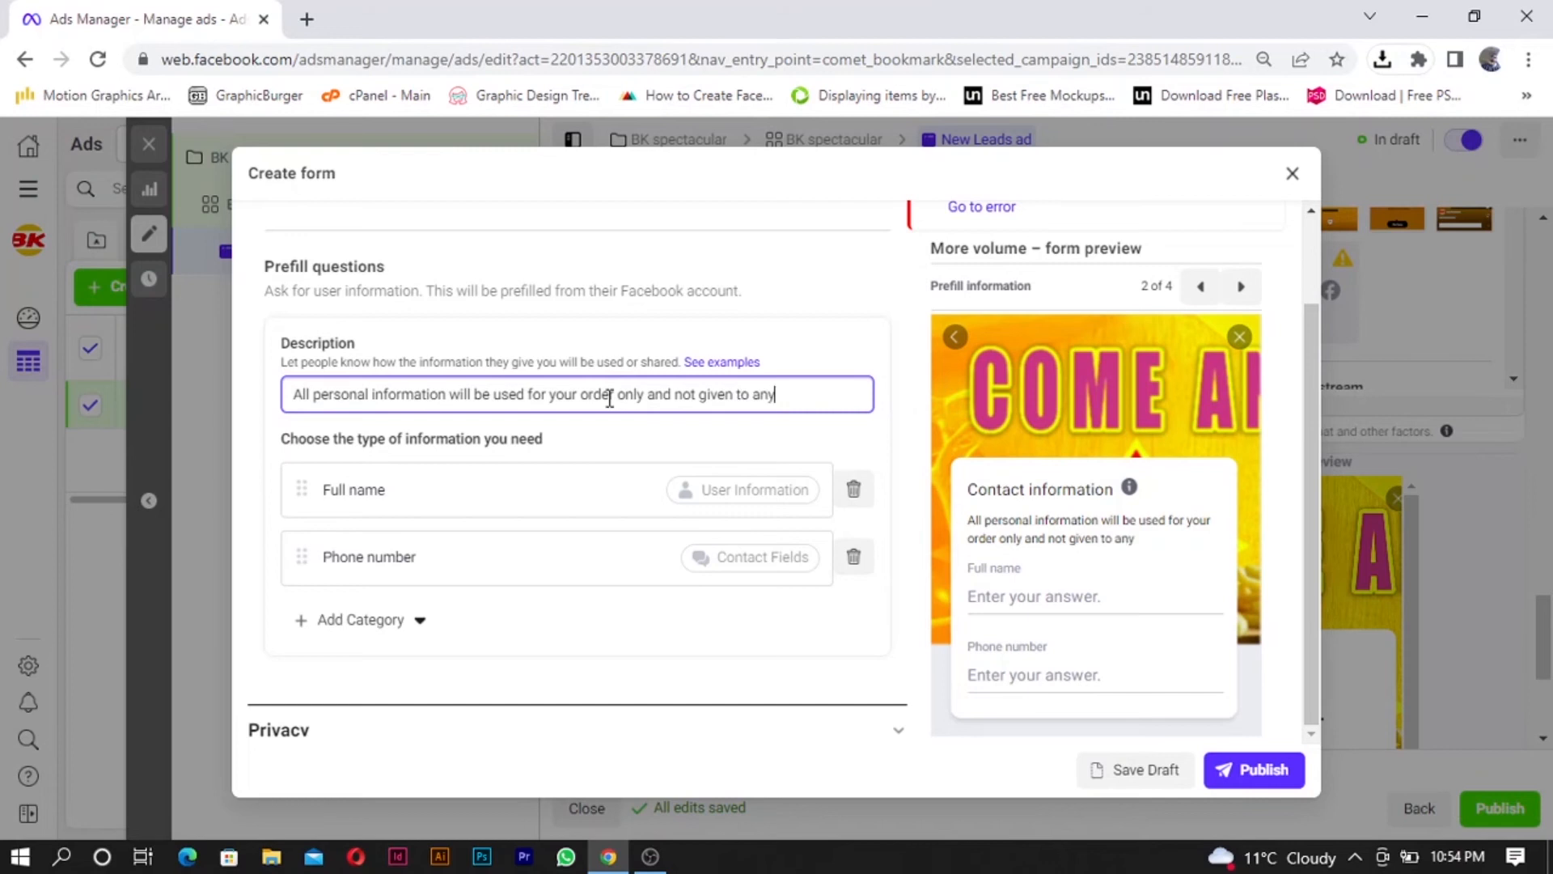
pyautogui.write(' third party com')
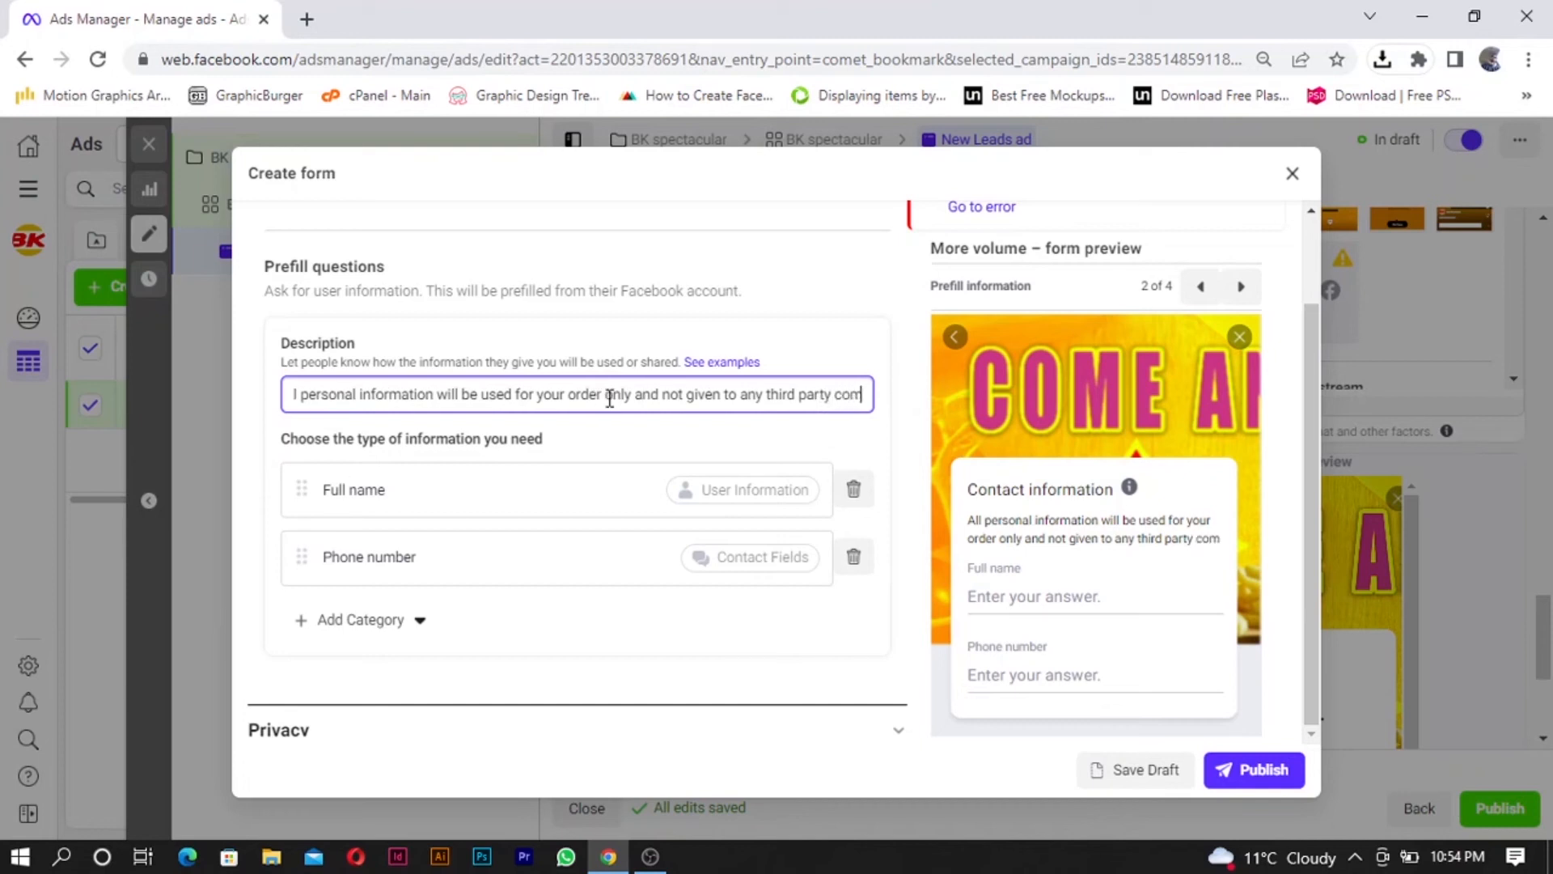
pyautogui.write('pany.')
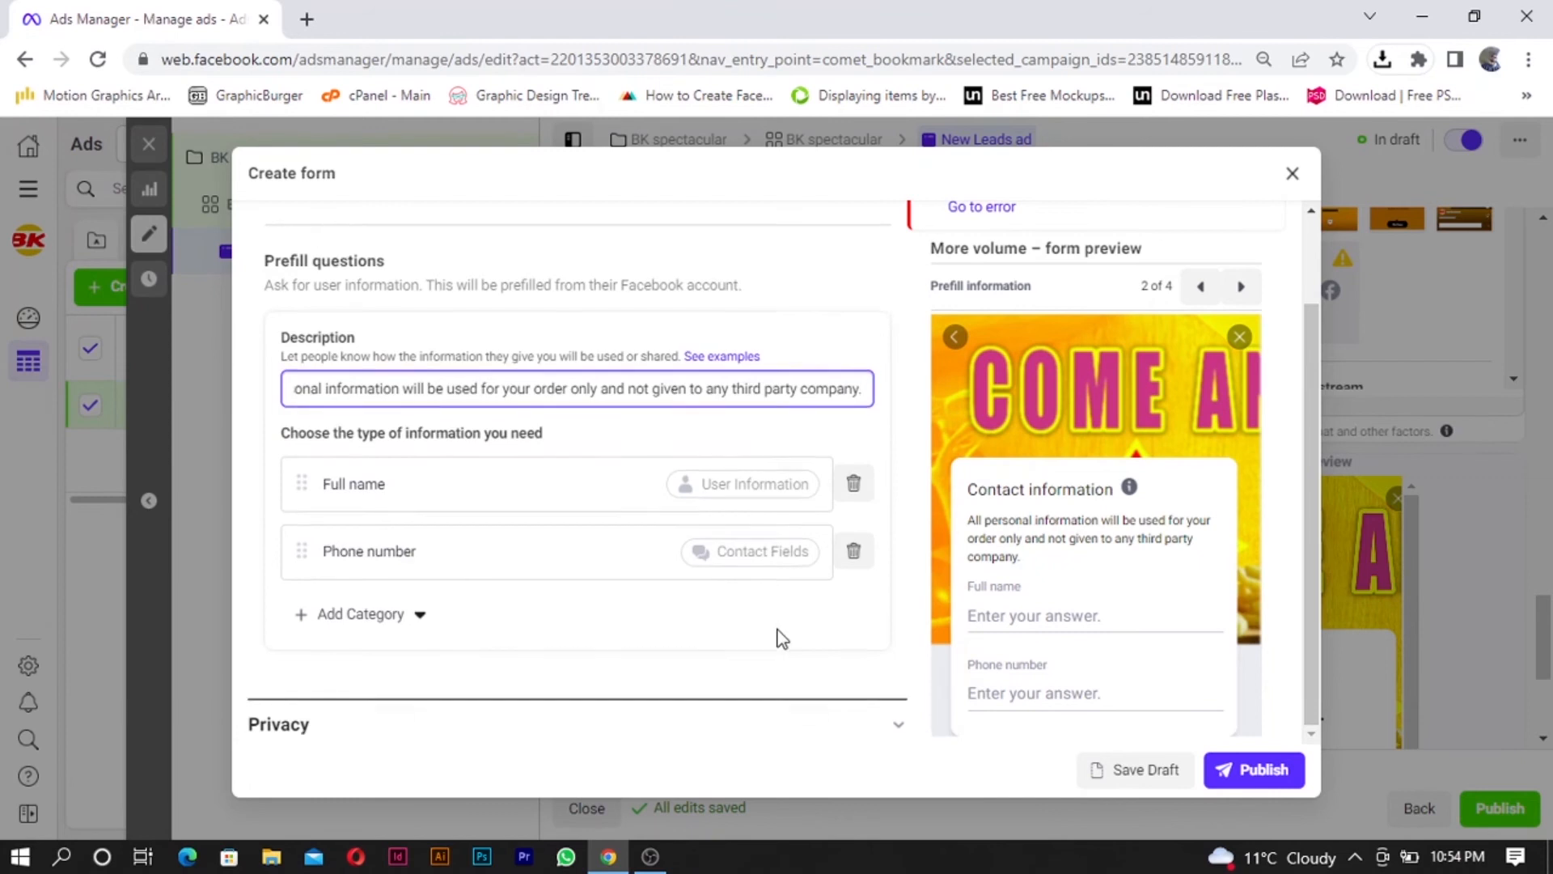
pyautogui.scroll(-1, 777, 635)
pyautogui.click(1231, 769)
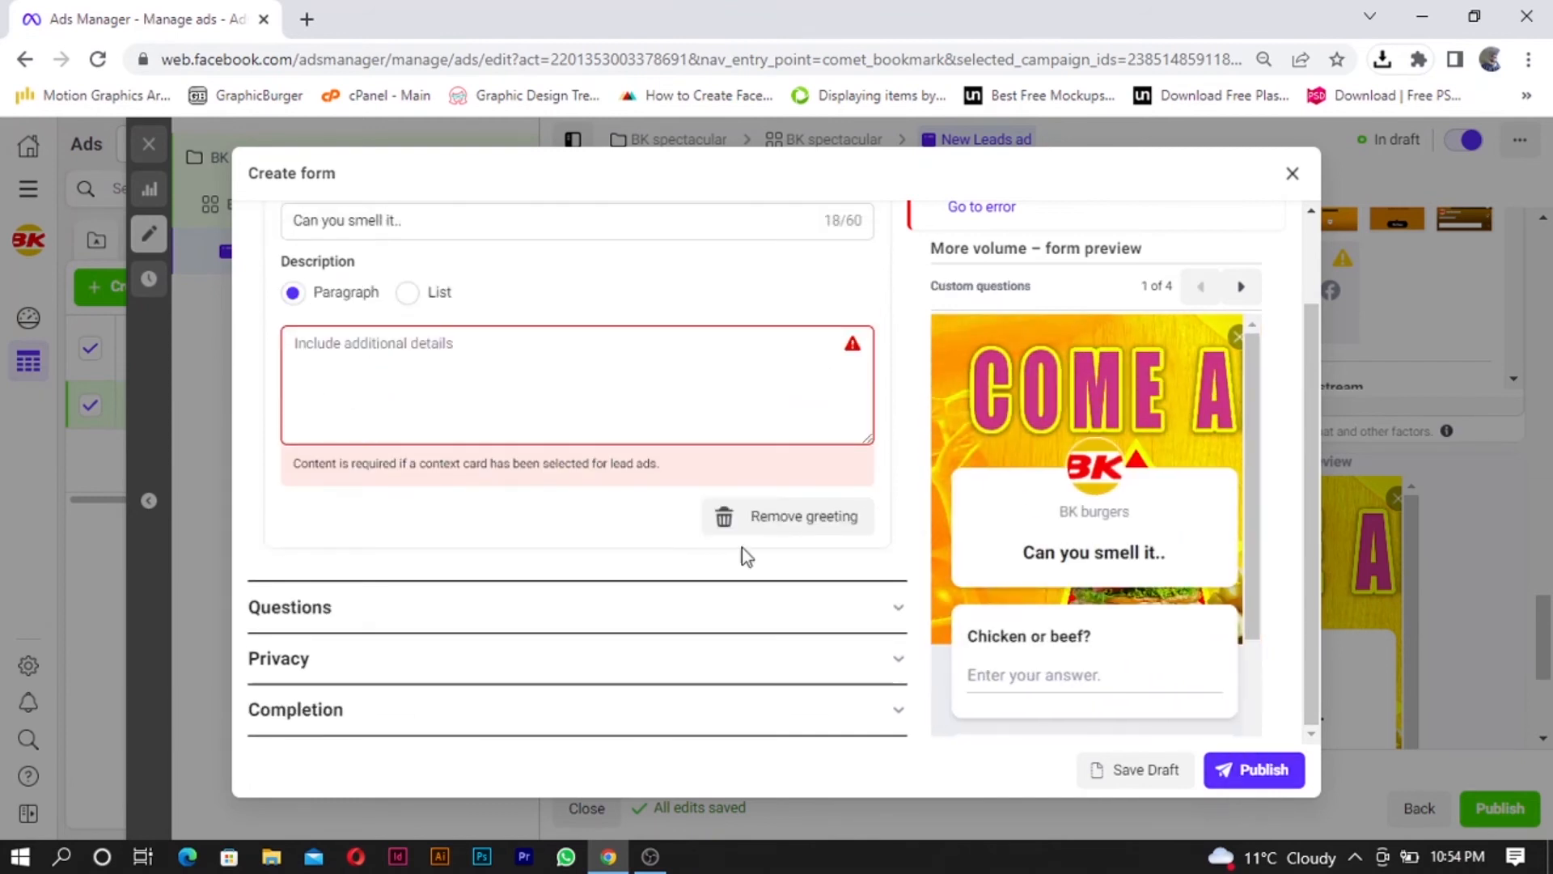
# Step: Enter "indulge your senses!" as the greeting's paragraph description and publish the instant form
pyautogui.scroll(2, 445, 420)
pyautogui.click(446, 588)
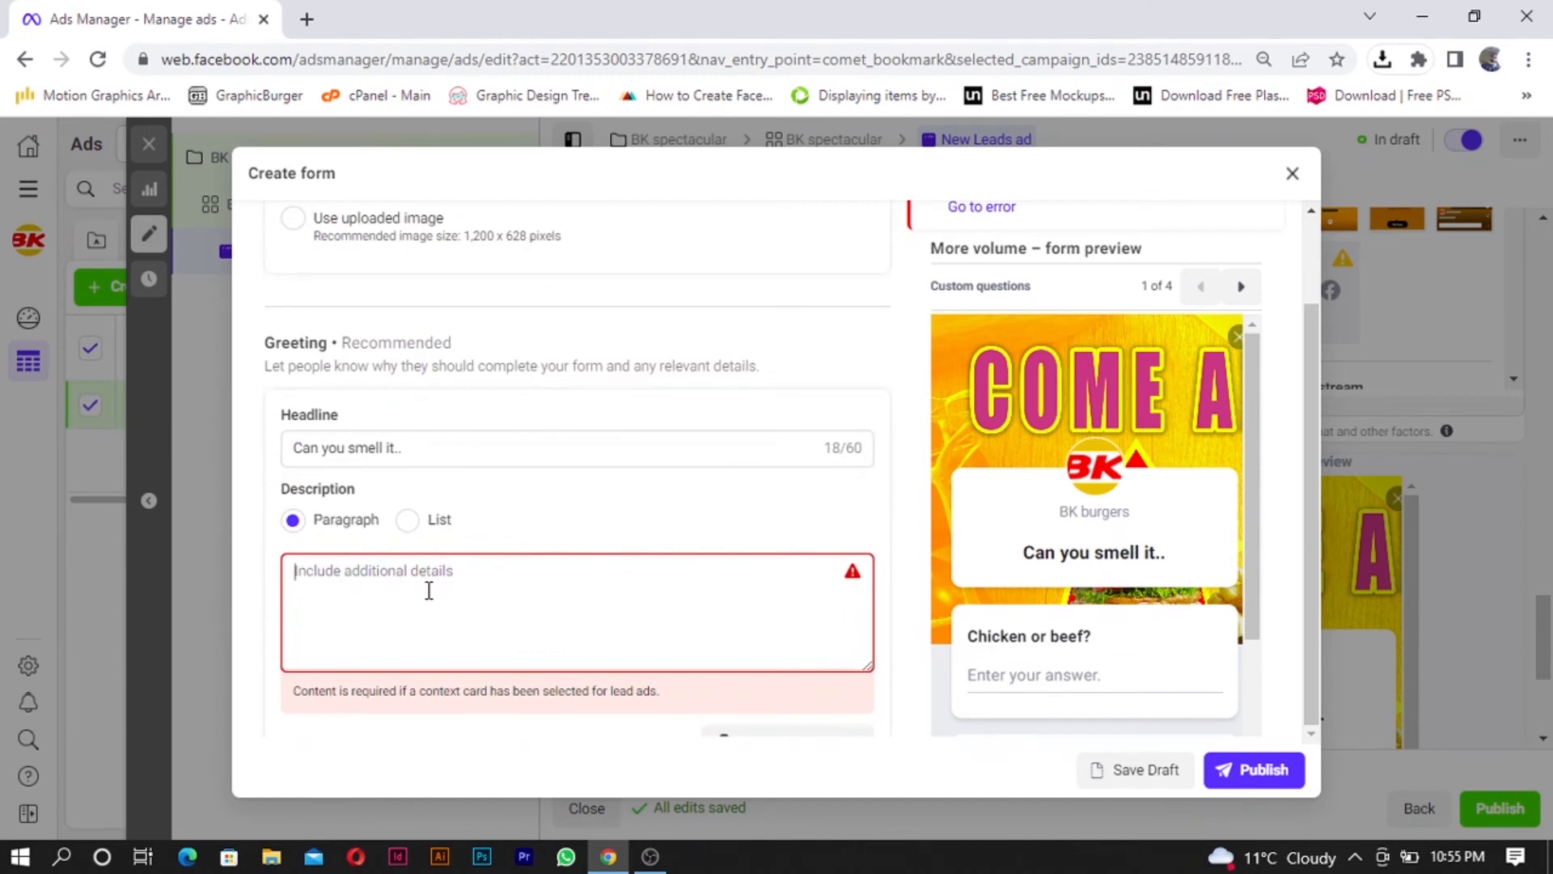
pyautogui.write('ndulge')
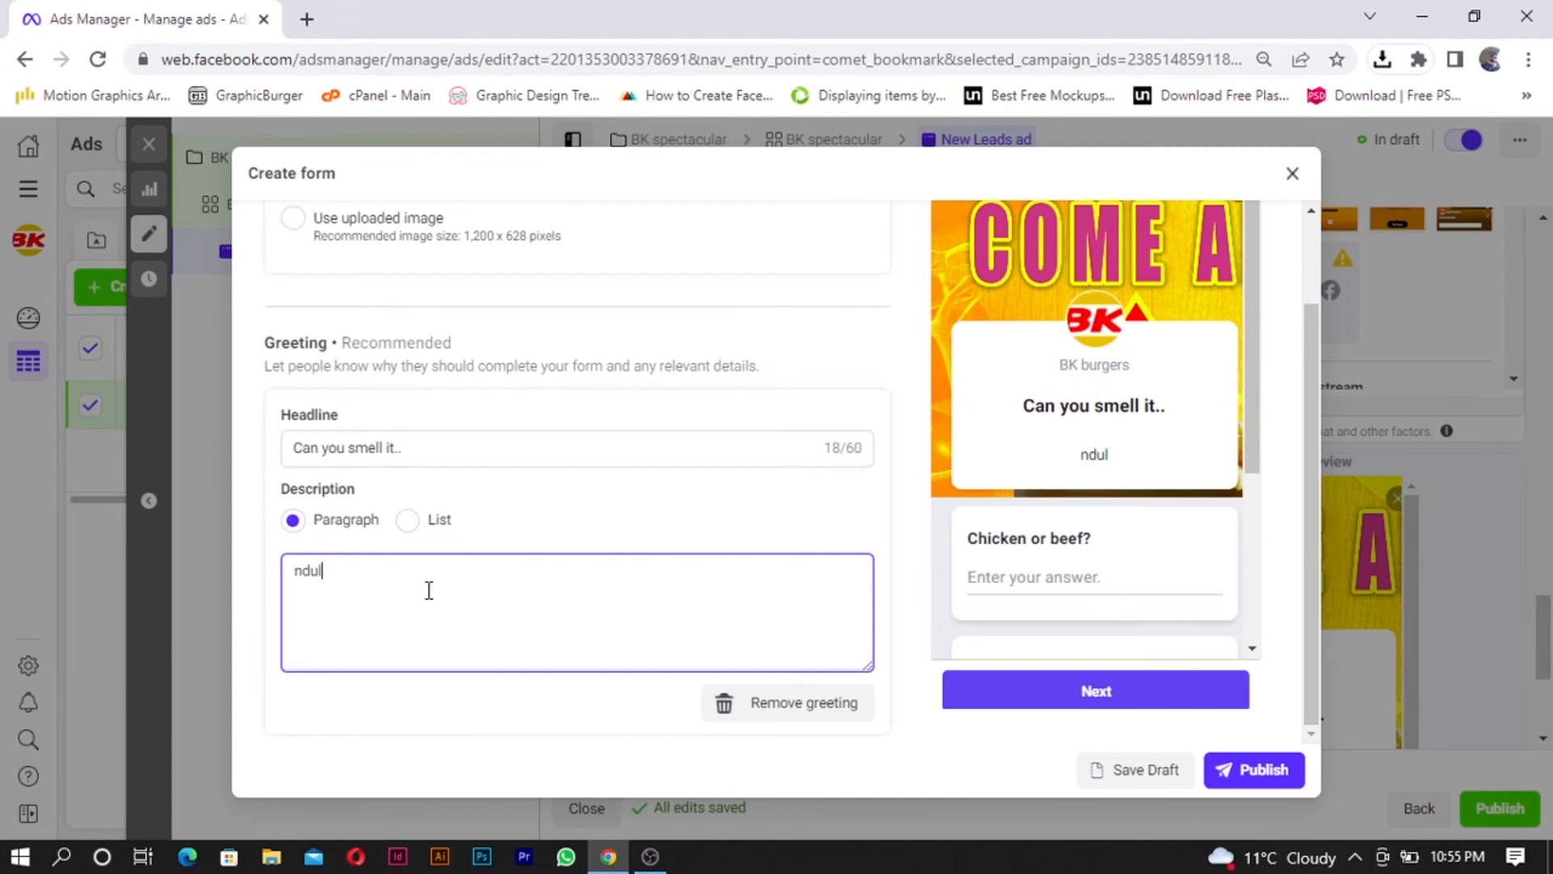
pyautogui.press('Left')
pyautogui.press('Left')
pyautogui.press('Home')
pyautogui.write('i')
pyautogui.press('Right')
pyautogui.press('Right')
pyautogui.press('Right')
pyautogui.write('your')
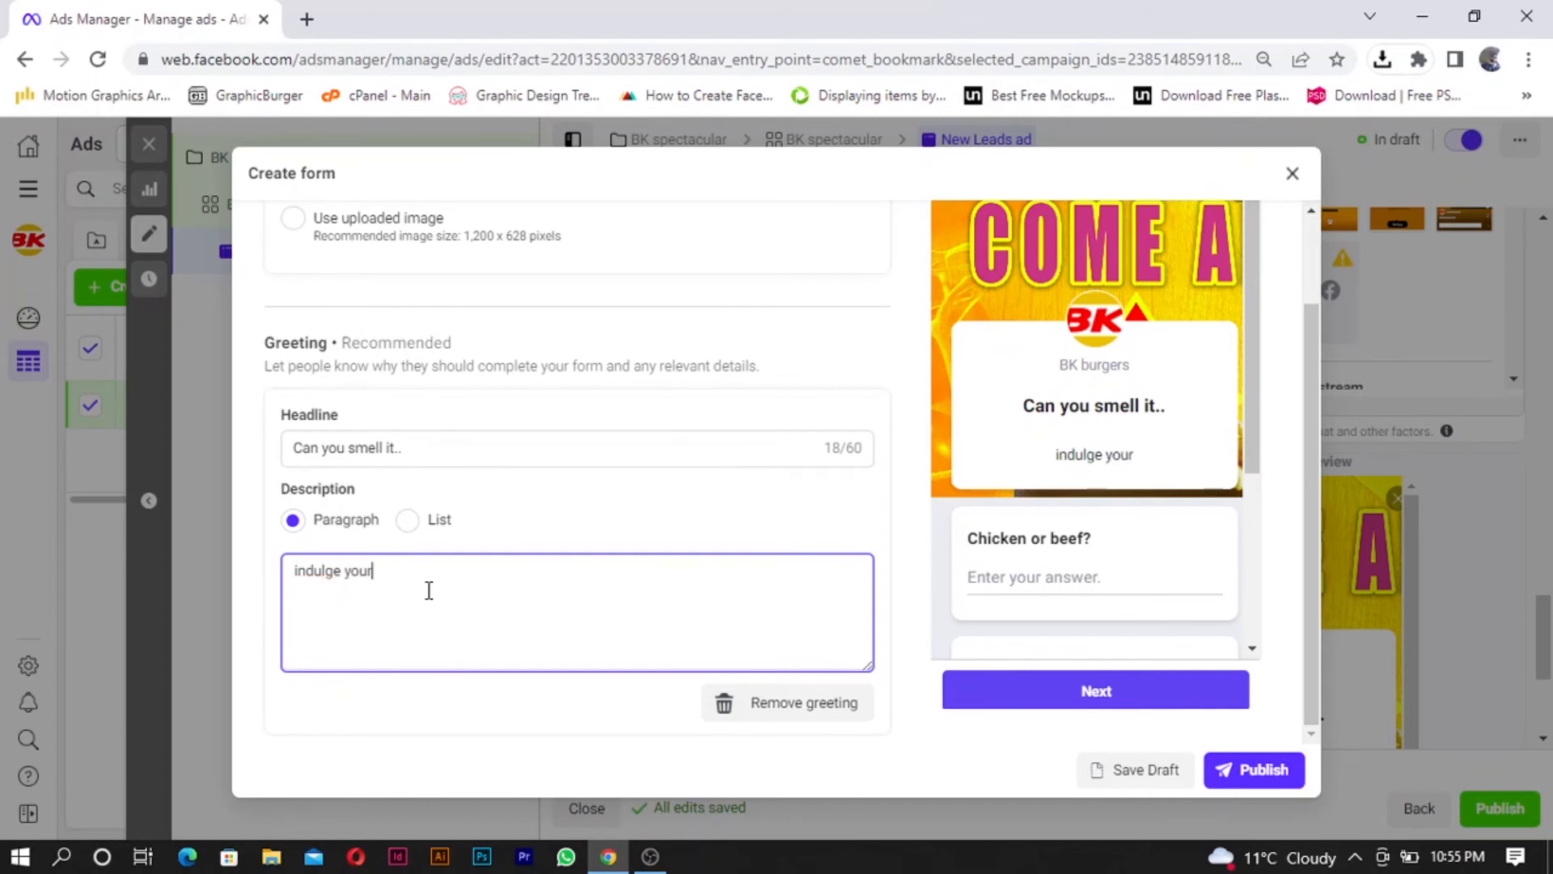
pyautogui.write(' senses!')
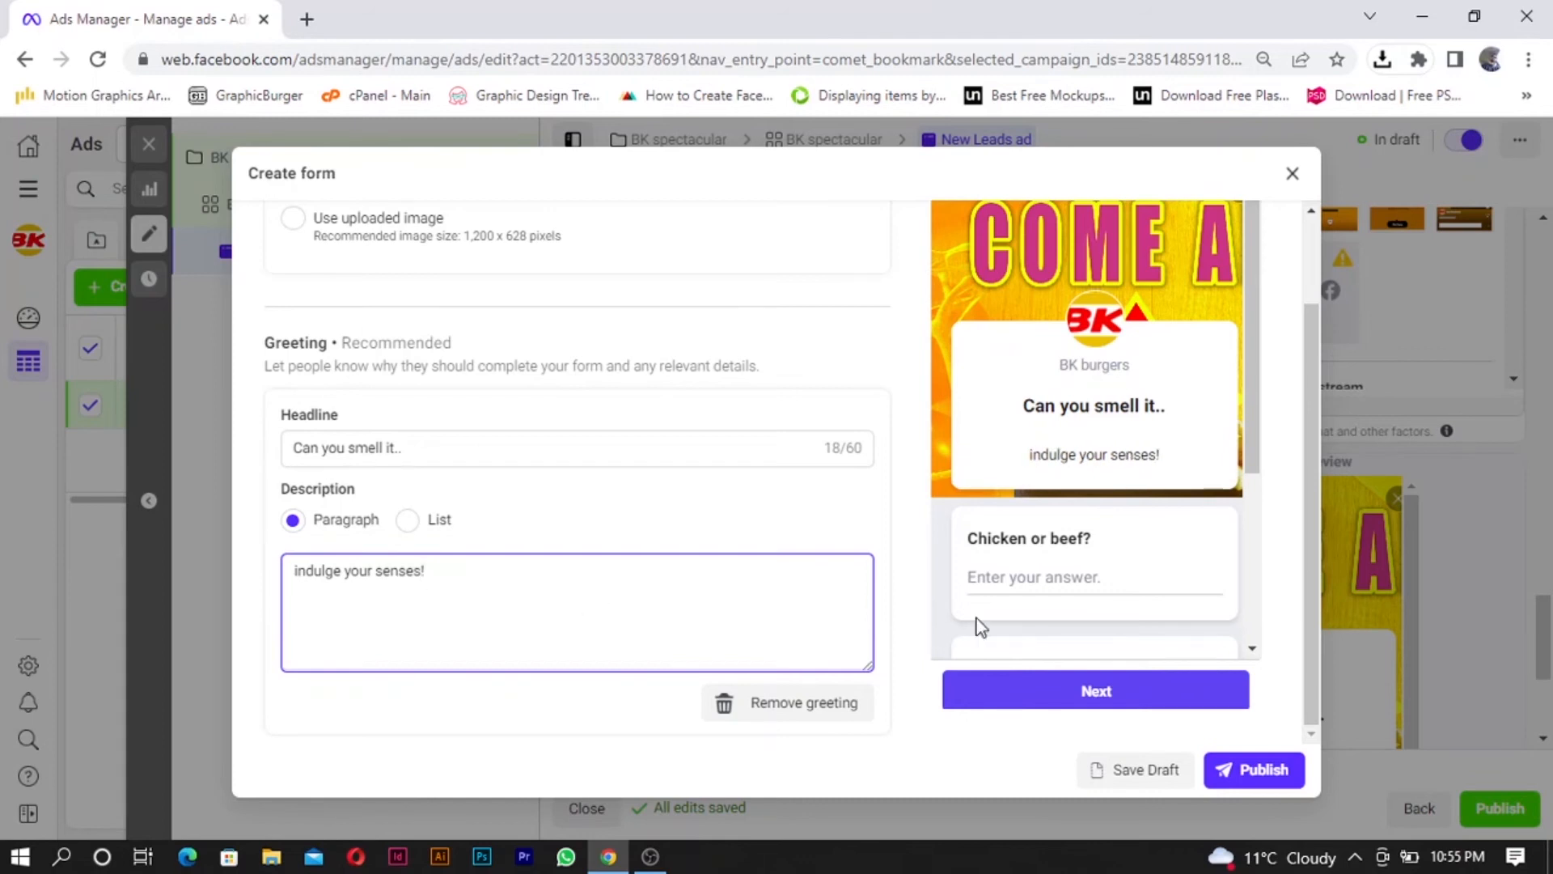
pyautogui.click(1231, 771)
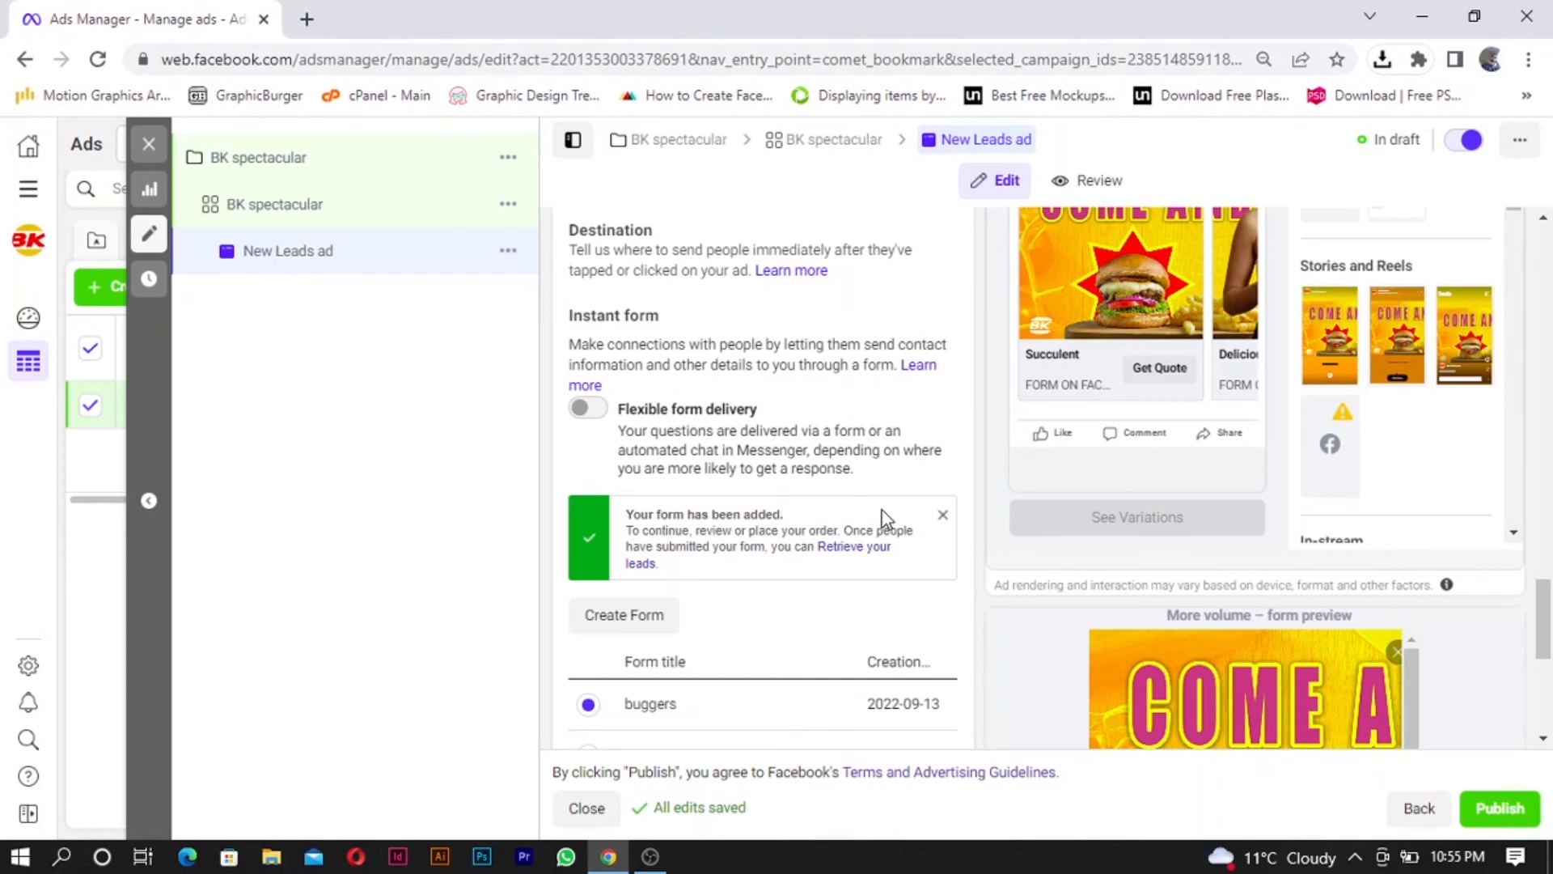
# Step: Review the ad's instant form selection, tracking options, form preview and the three carousel cards in the feed preview
pyautogui.scroll(-3, 934, 566)
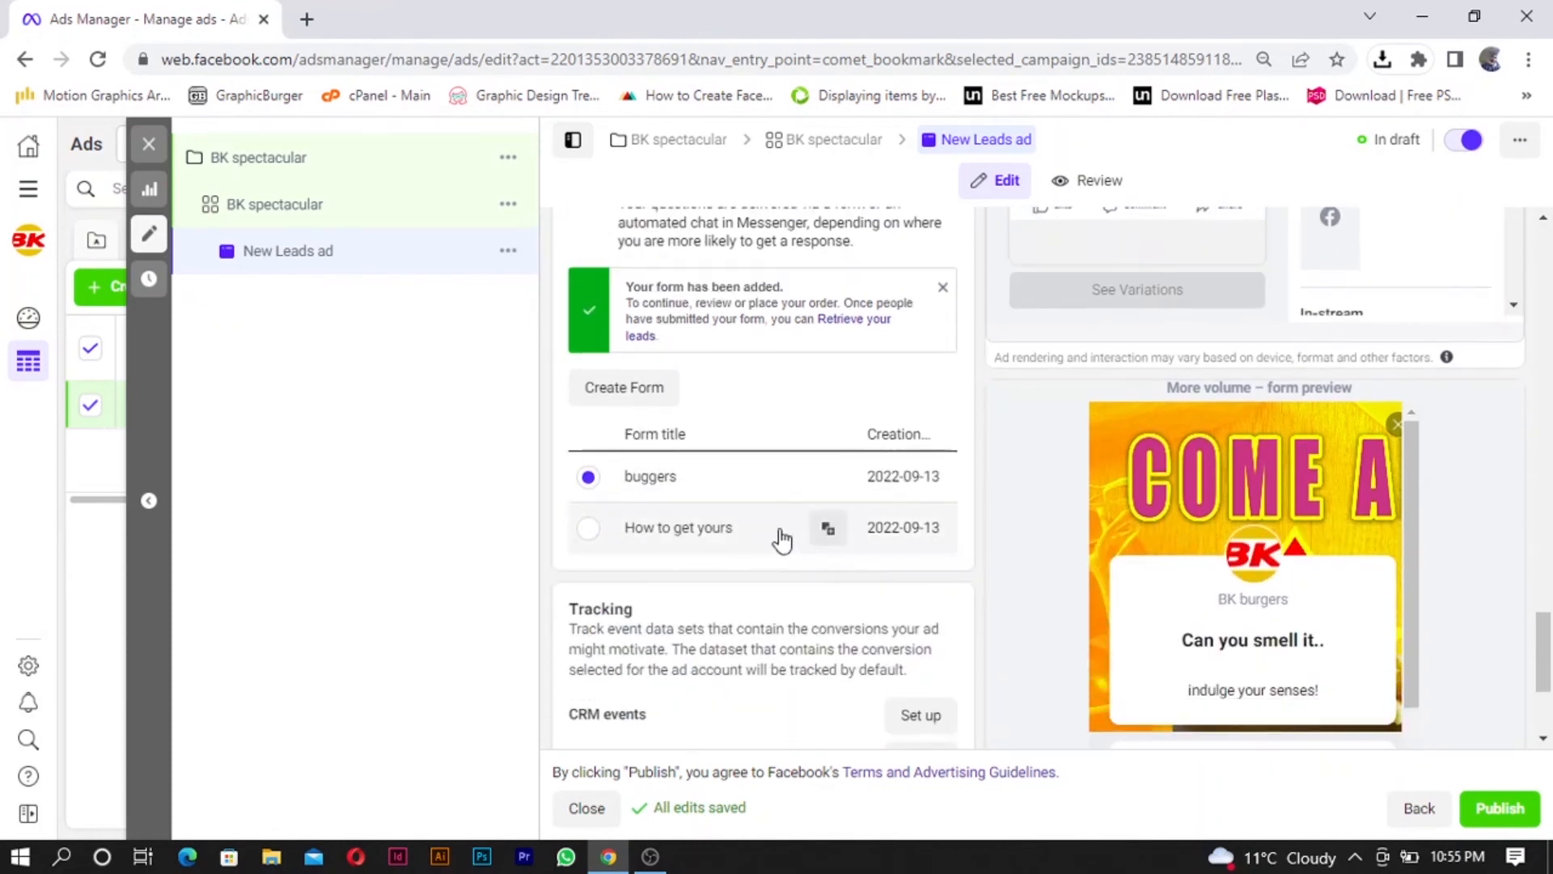
pyautogui.scroll(-3, 779, 566)
pyautogui.scroll(3, 783, 574)
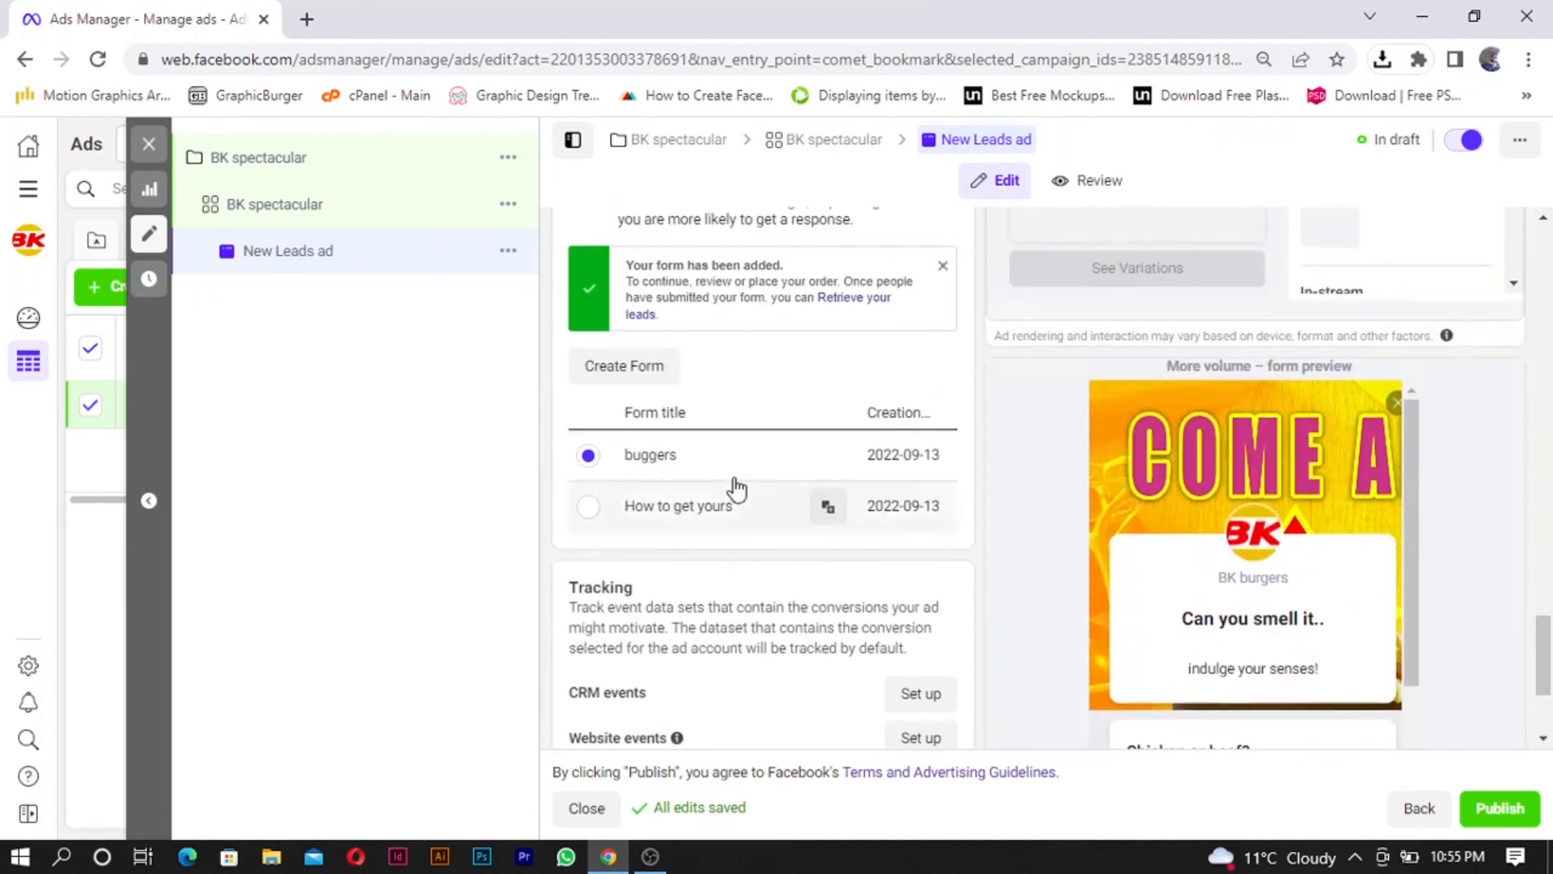
pyautogui.scroll(-3, 739, 544)
pyautogui.scroll(3, 712, 486)
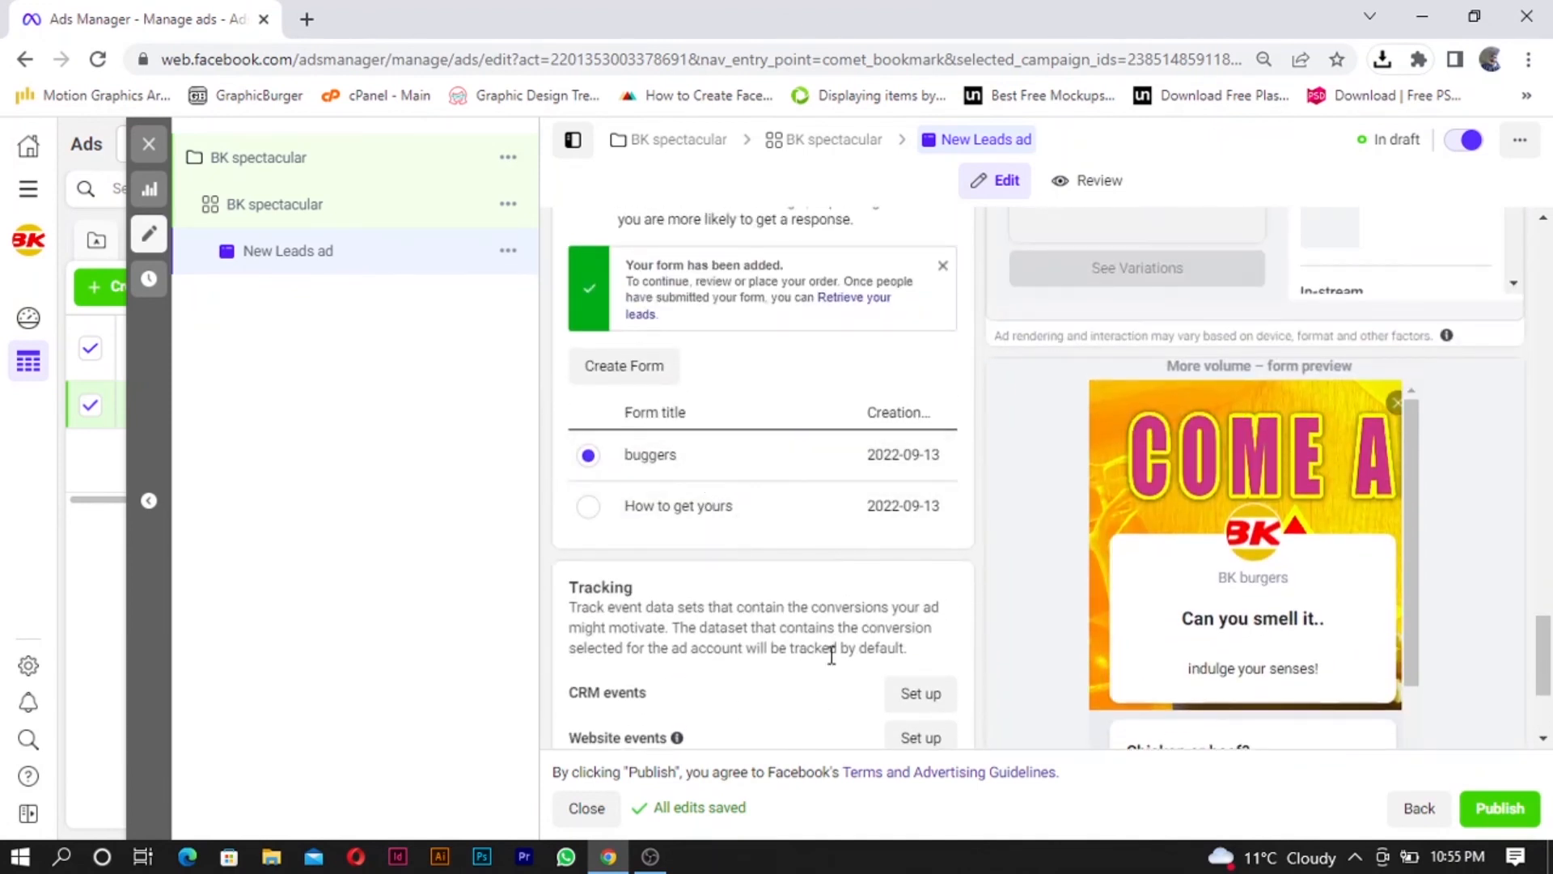
pyautogui.scroll(-2, 828, 648)
pyautogui.scroll(-5, 1149, 485)
pyautogui.scroll(-2, 1157, 493)
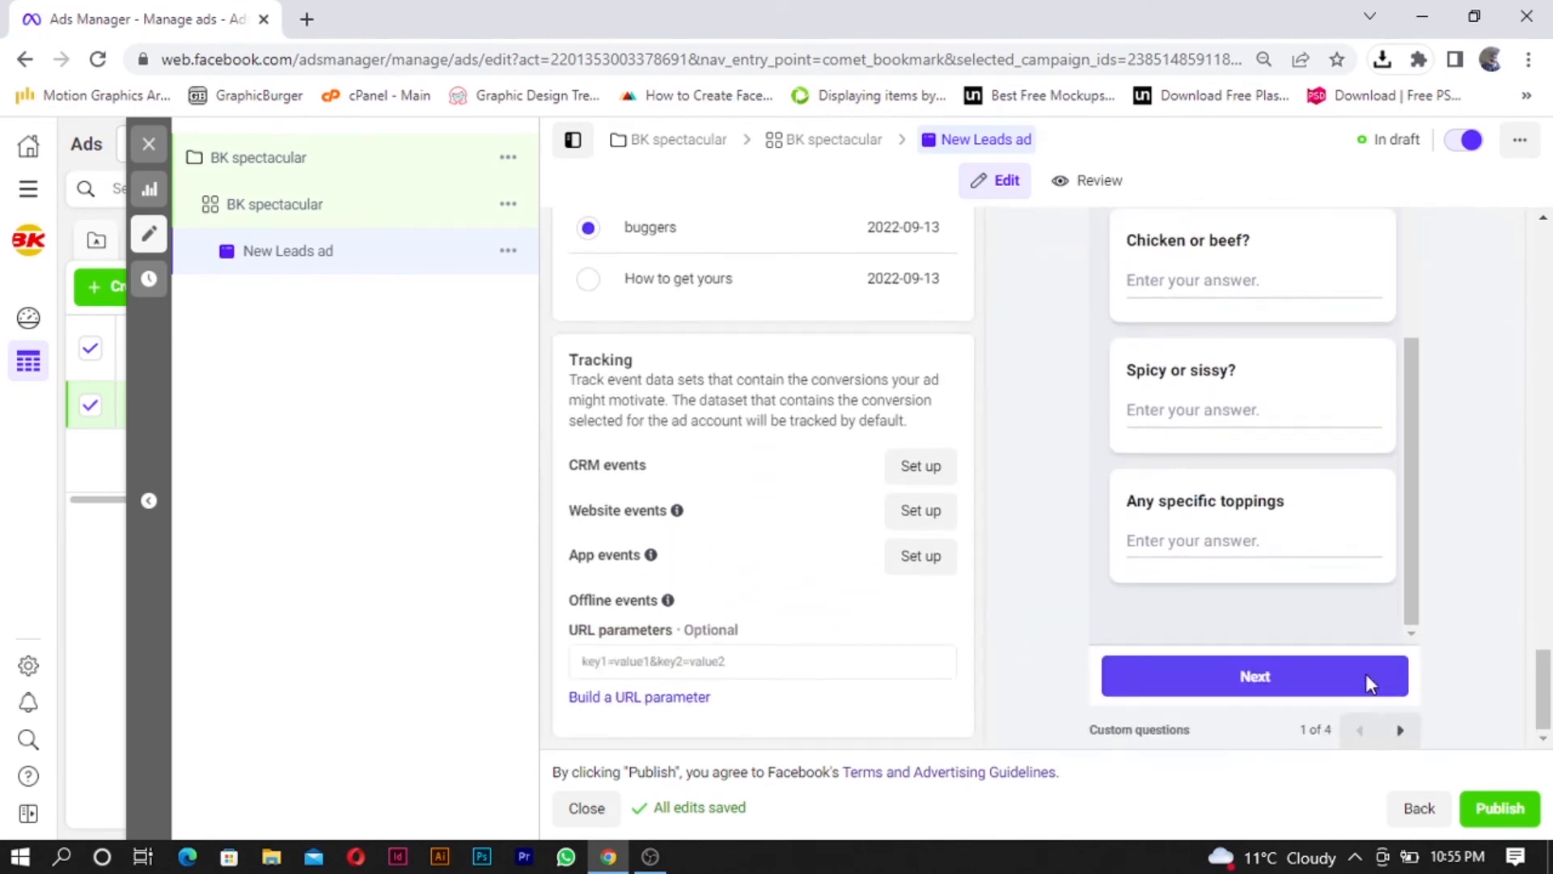
pyautogui.scroll(10, 1091, 470)
pyautogui.scroll(-4, 1110, 483)
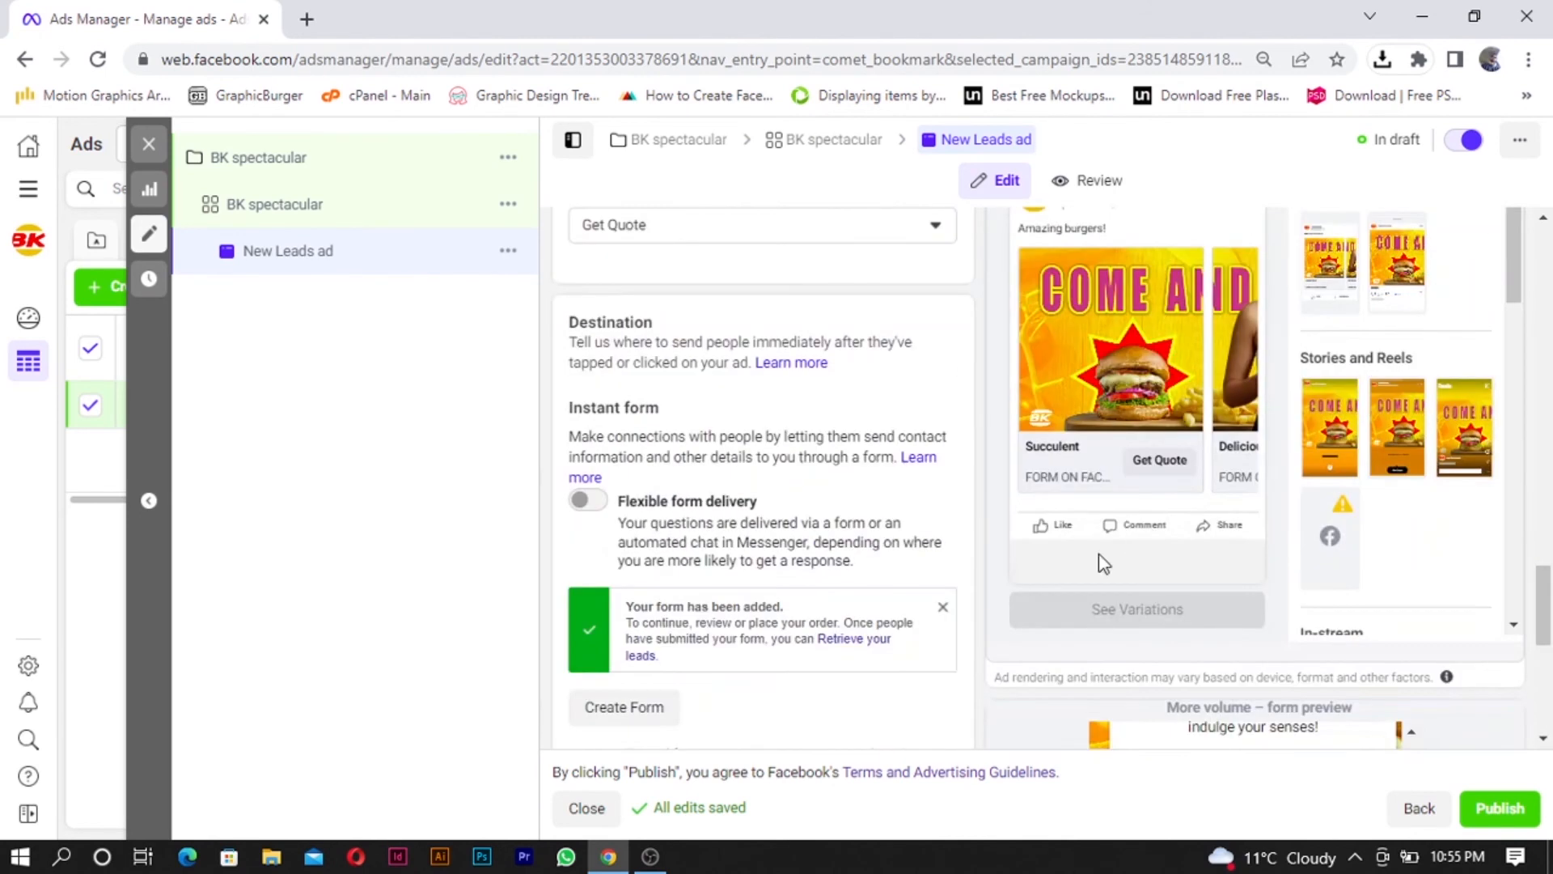
pyautogui.scroll(2, 1105, 564)
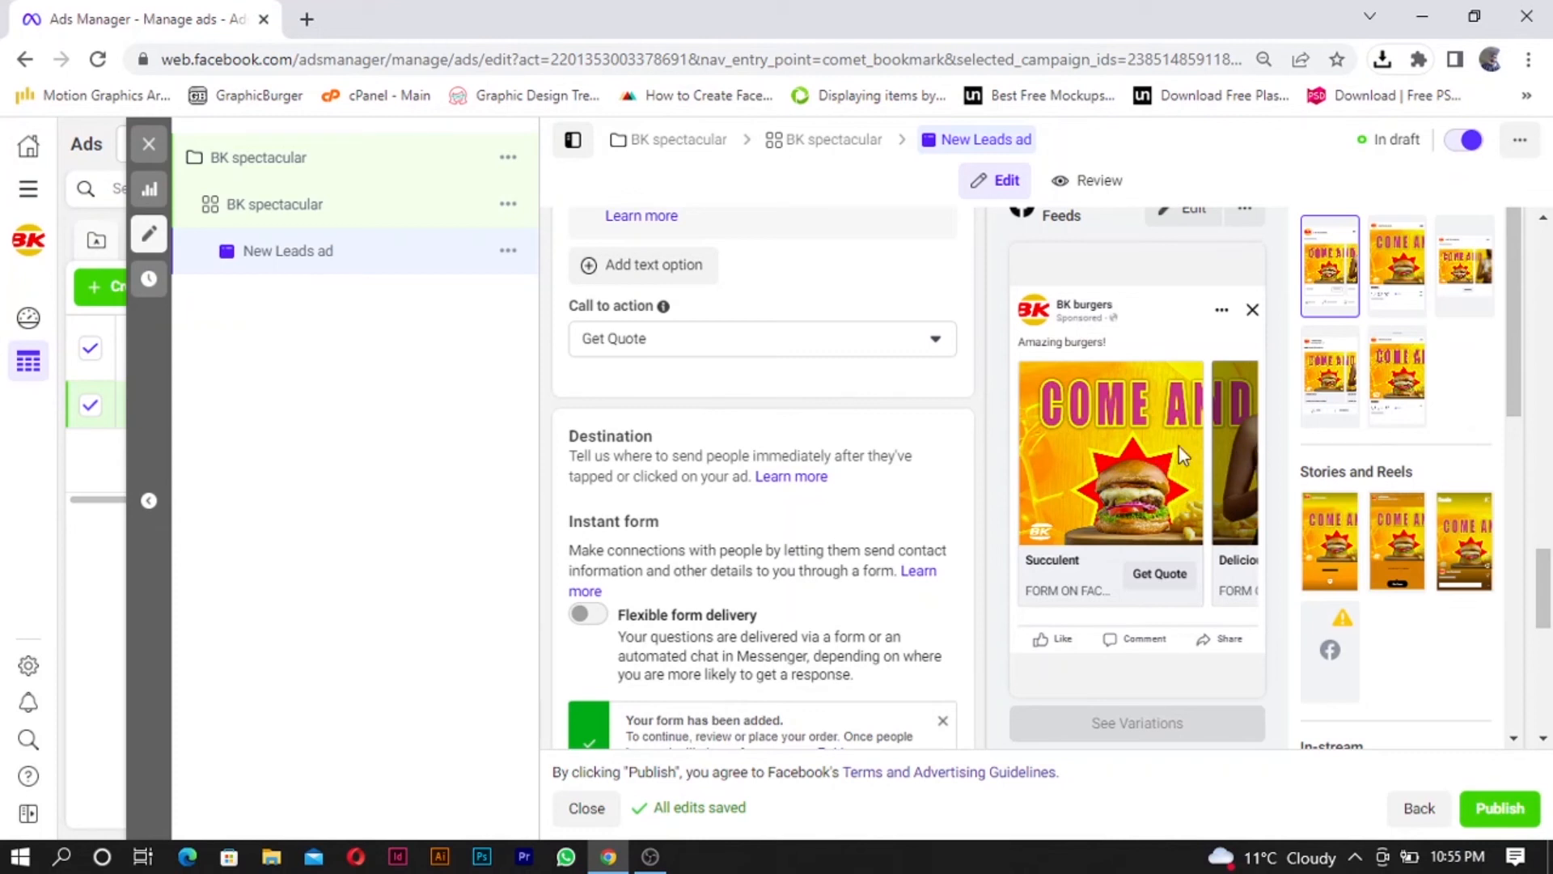
pyautogui.click(1242, 471)
pyautogui.click(1242, 471)
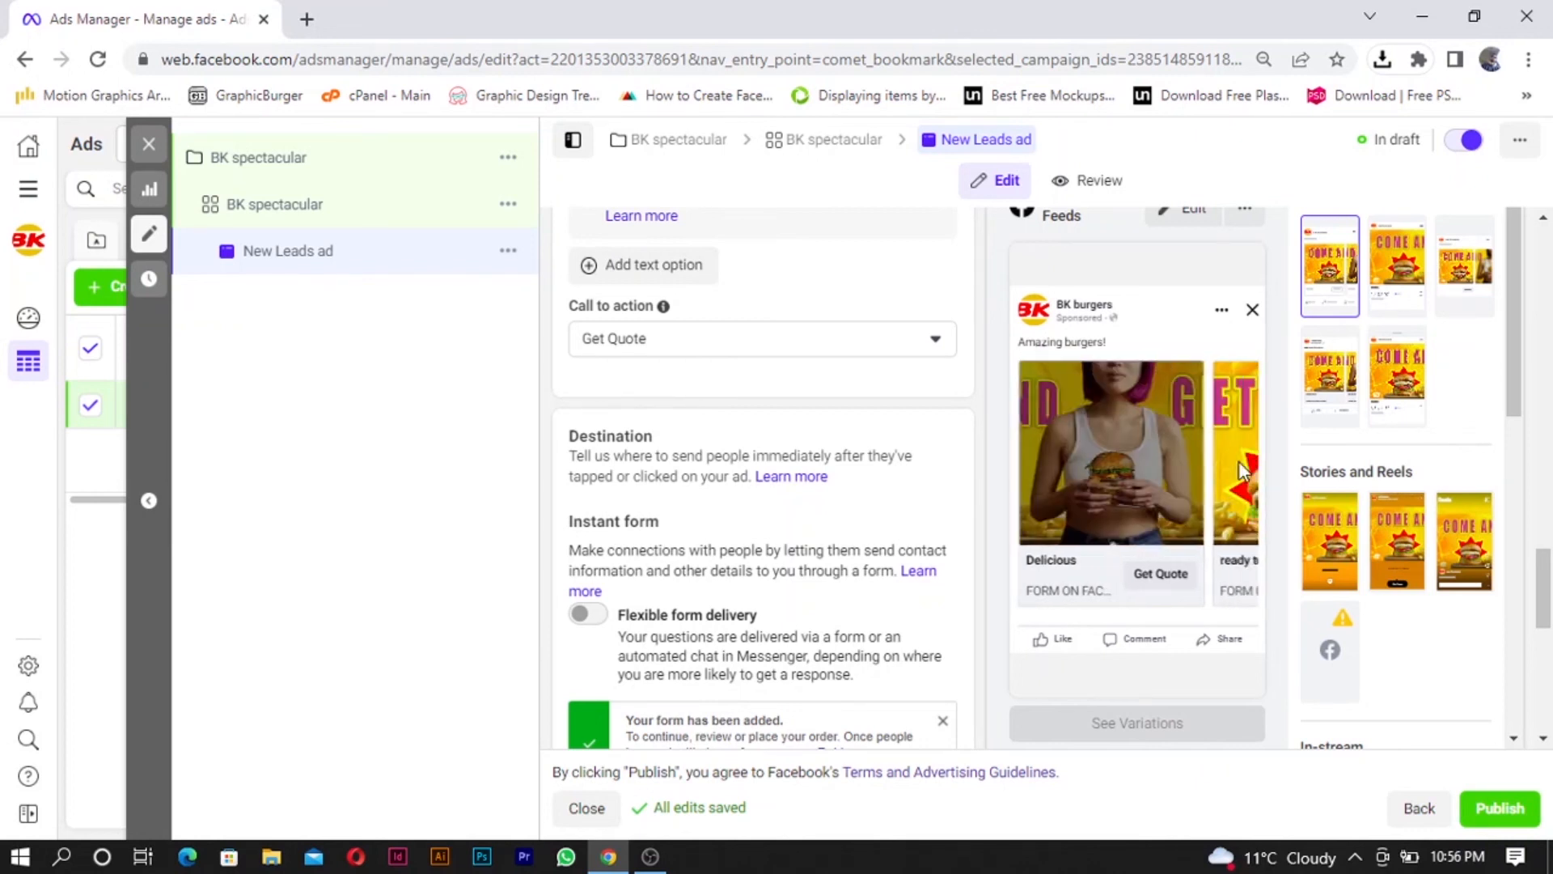
pyautogui.scroll(-8, 804, 645)
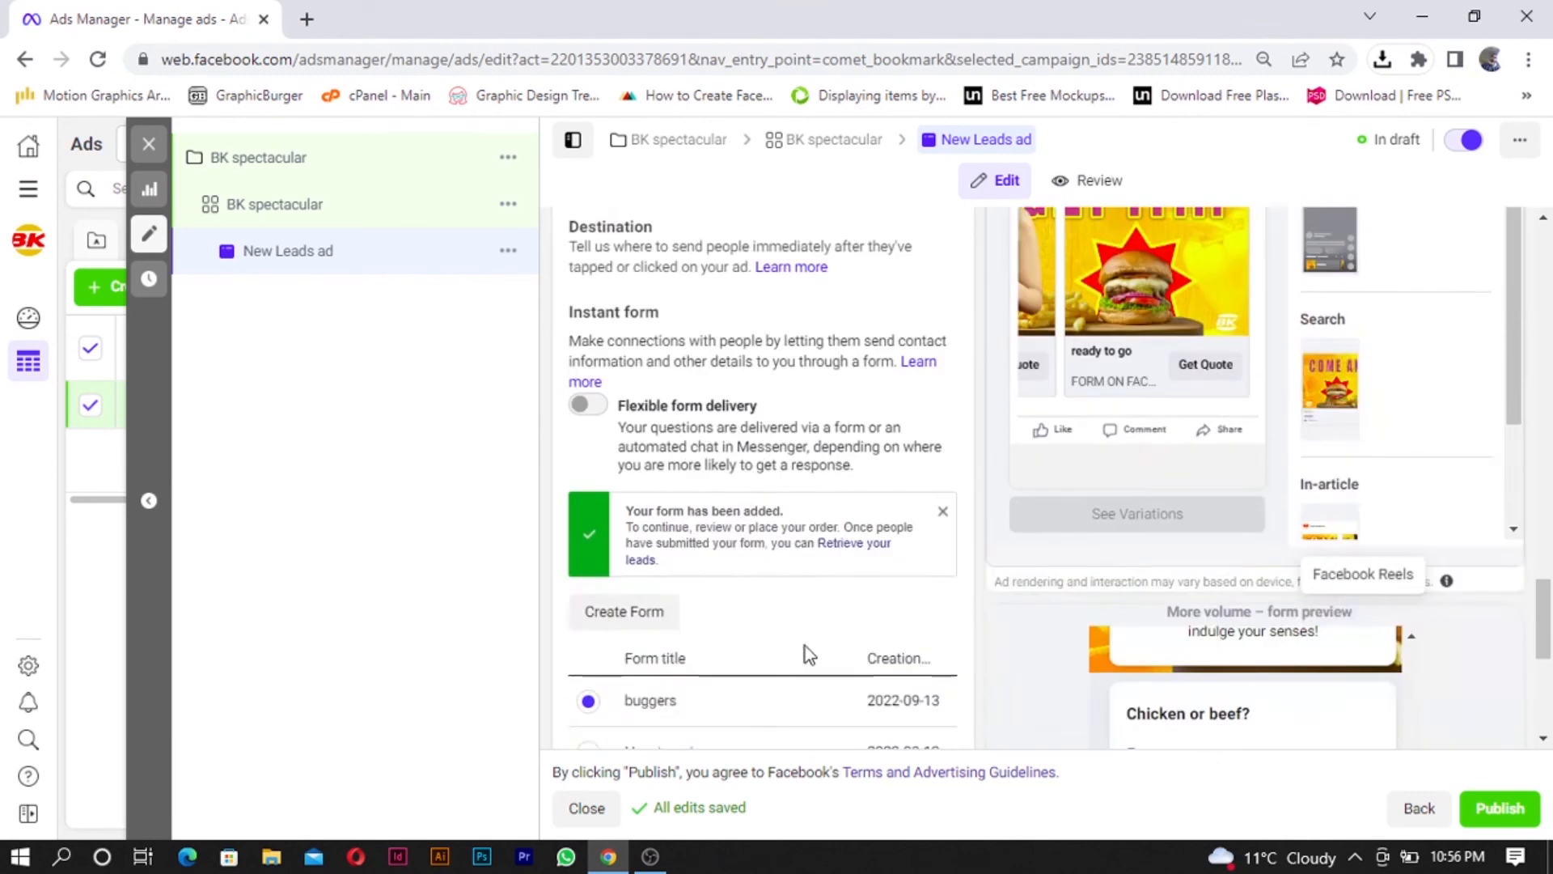
# Step: Try to publish the ad, proceed to the debit or credit card details, submit them blank, and dismiss the payment dialog
pyautogui.click(1494, 817)
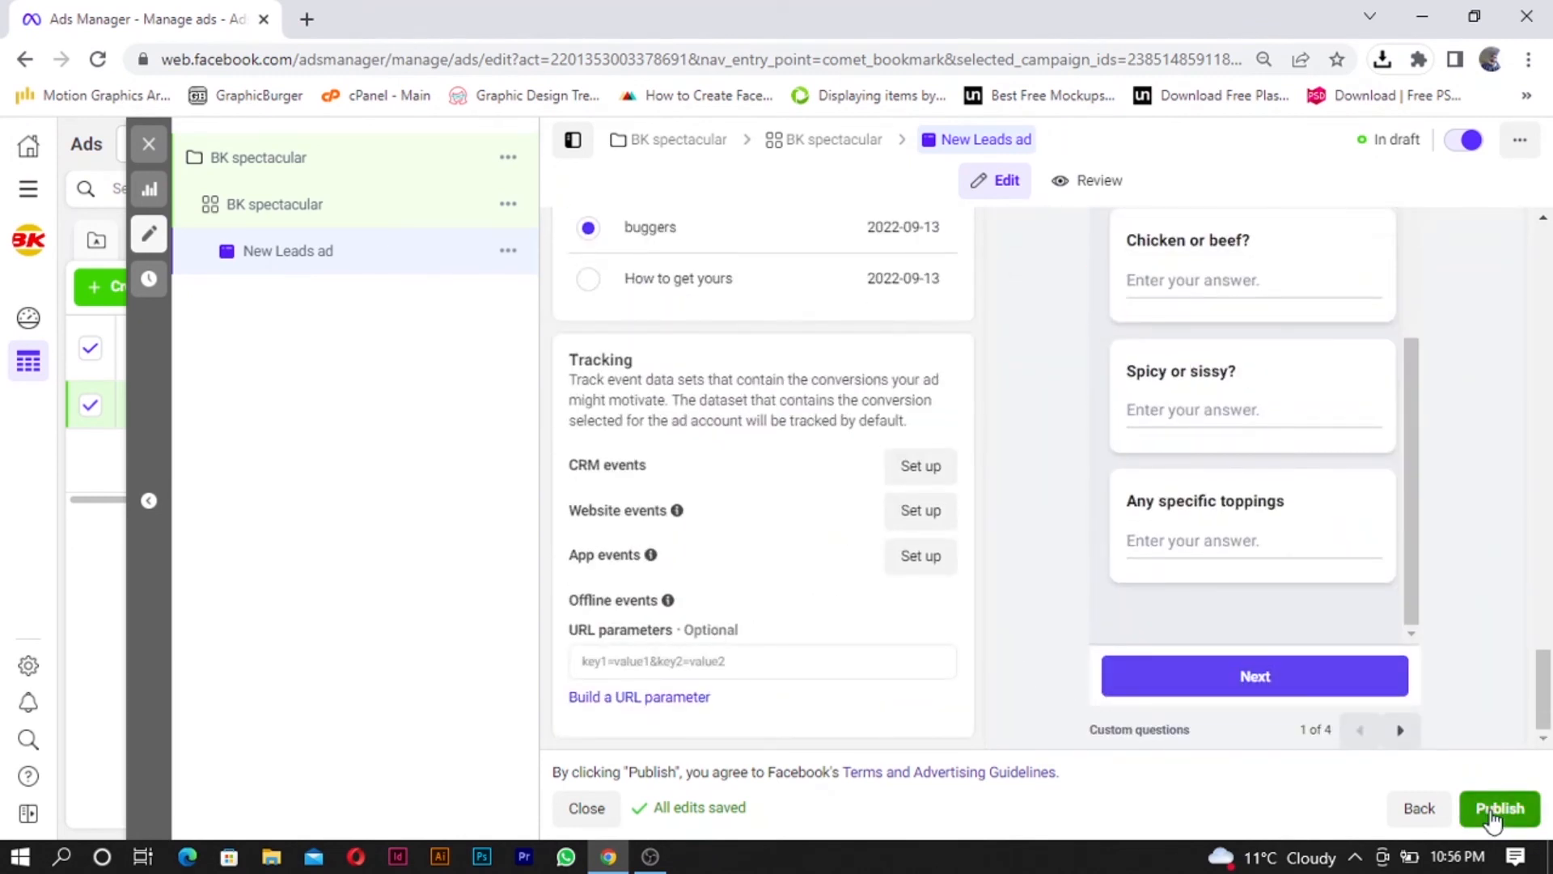
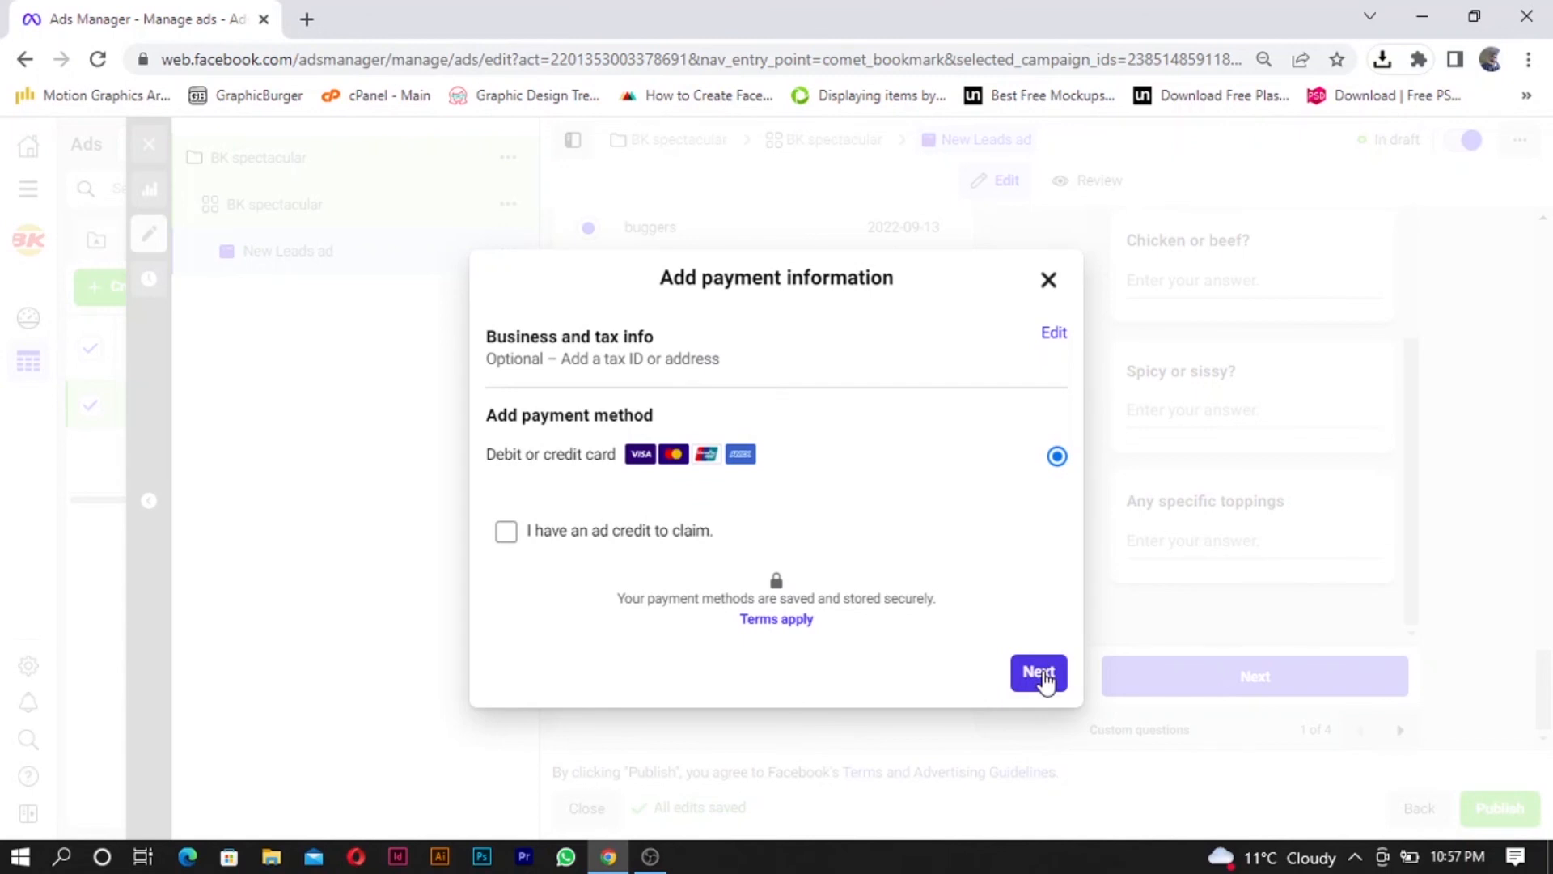
pyautogui.click(1045, 679)
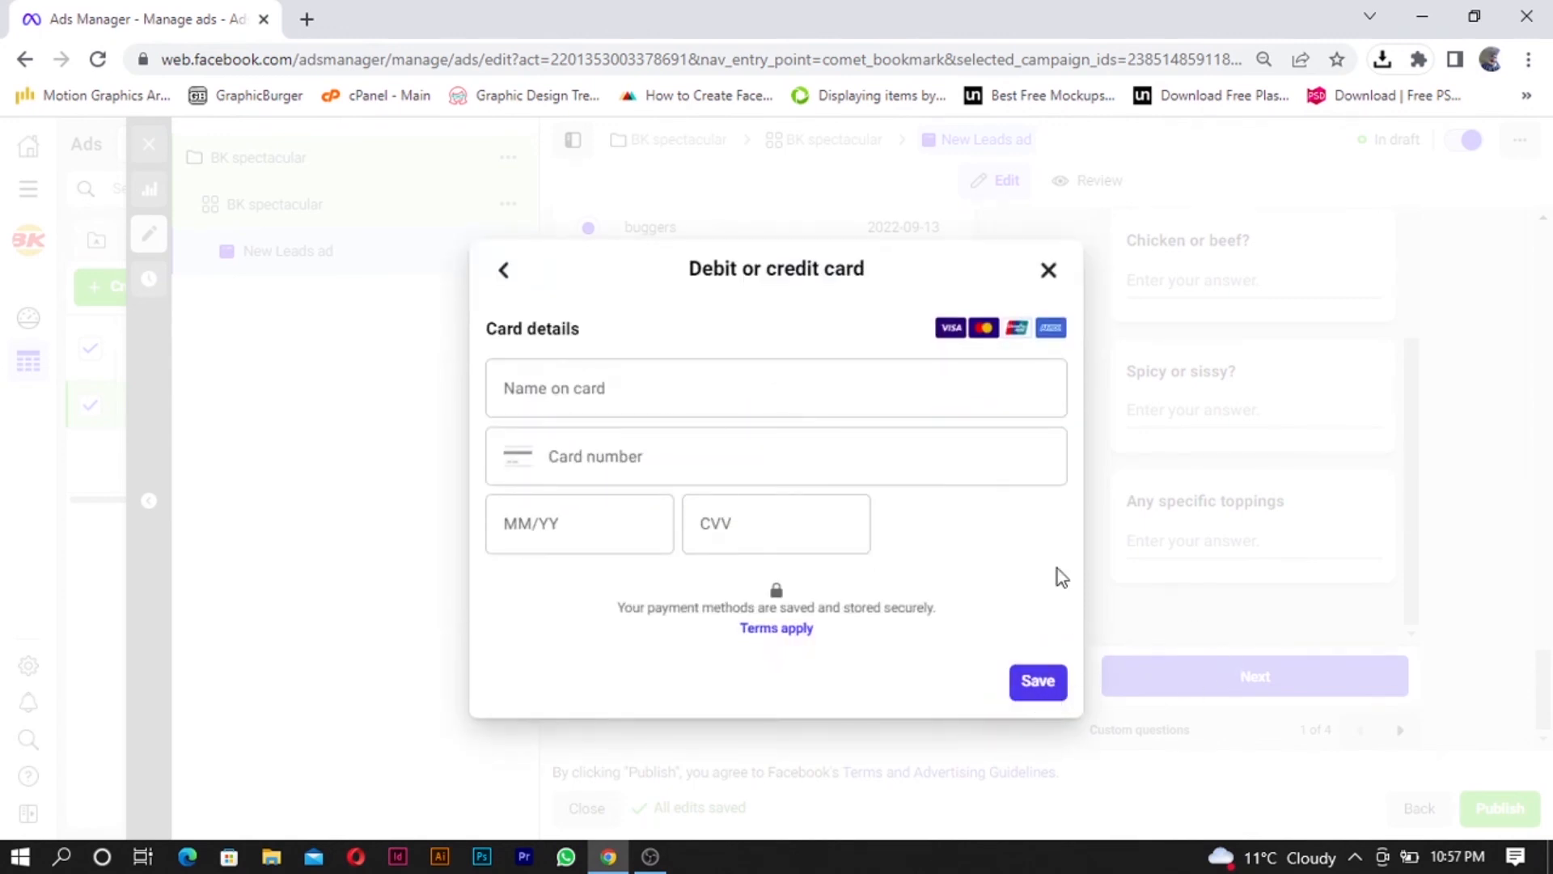
pyautogui.click(1037, 682)
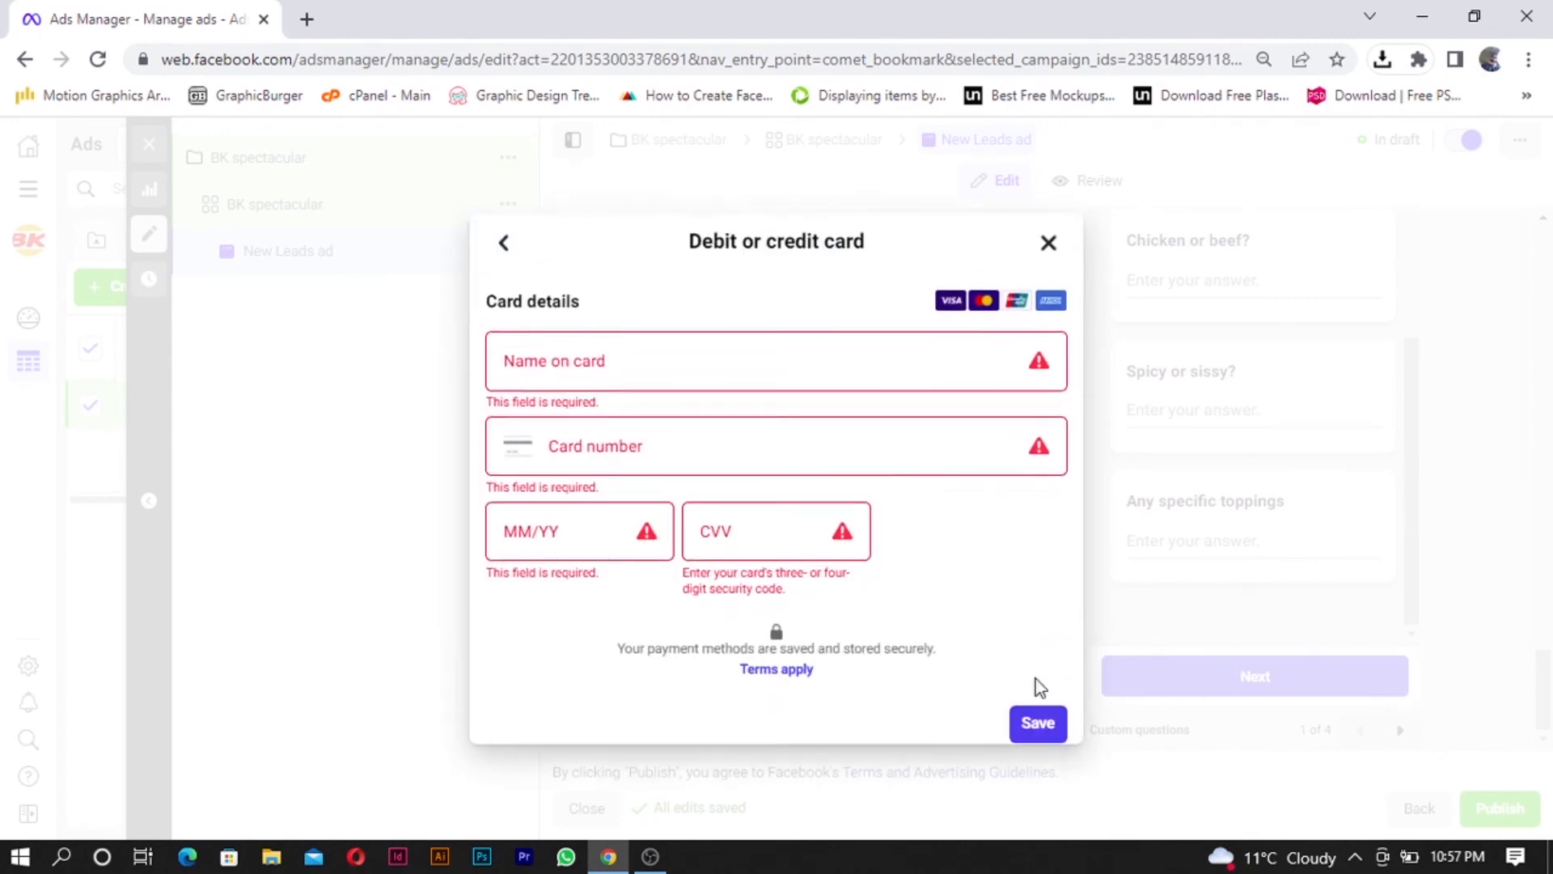
pyautogui.click(1047, 237)
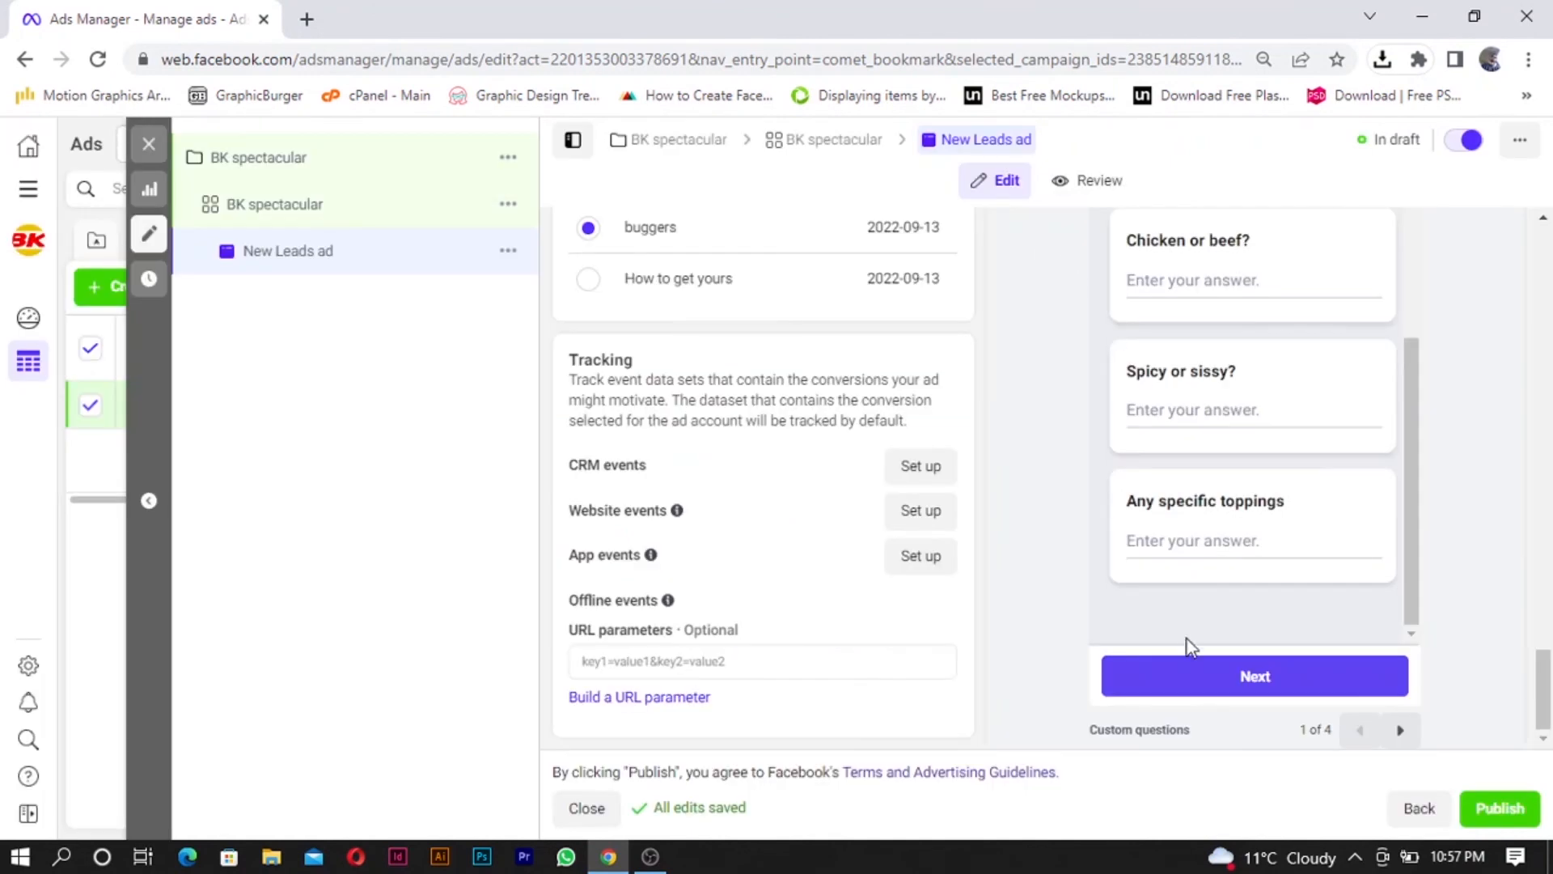
# Step: Close the ad editor, trying to publish the draft items on the way out and dismissing the payment request
pyautogui.scroll(10, 1016, 503)
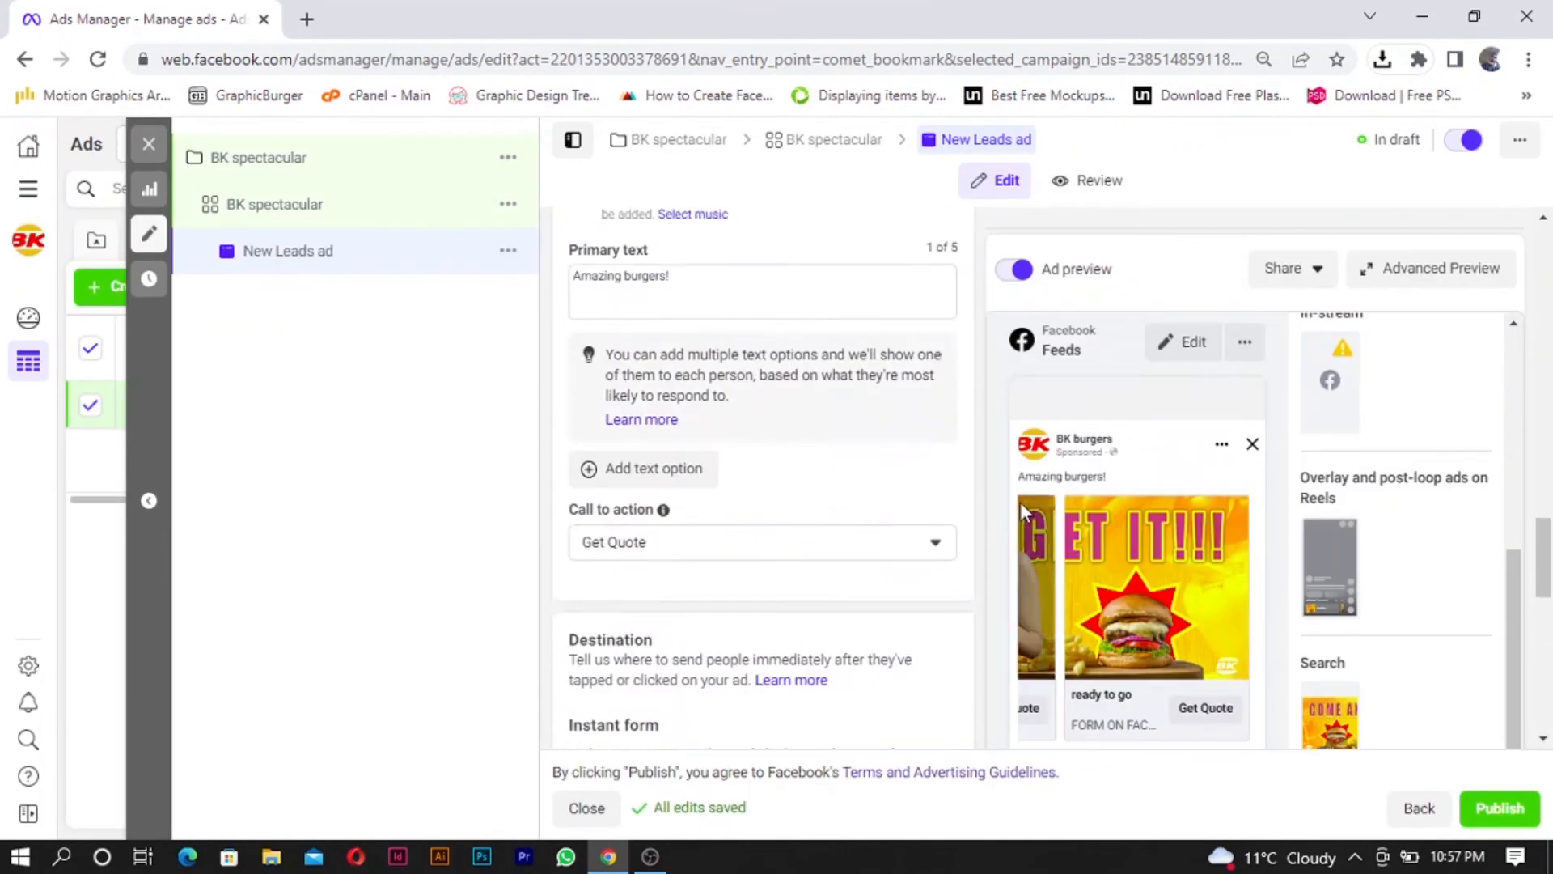
pyautogui.scroll(5, 1021, 509)
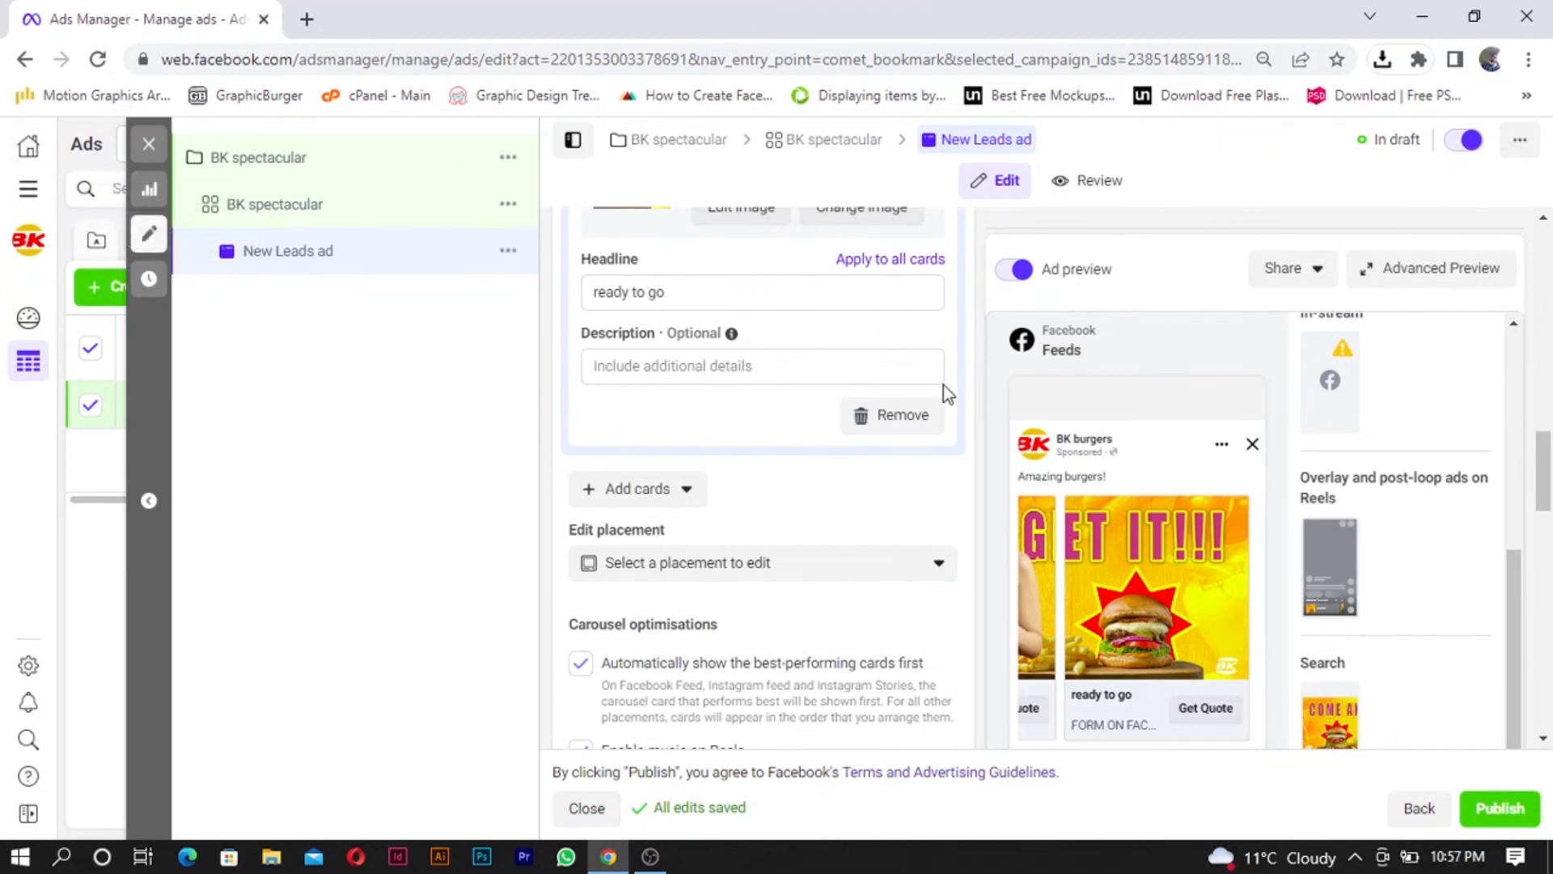
pyautogui.scroll(-6, 915, 555)
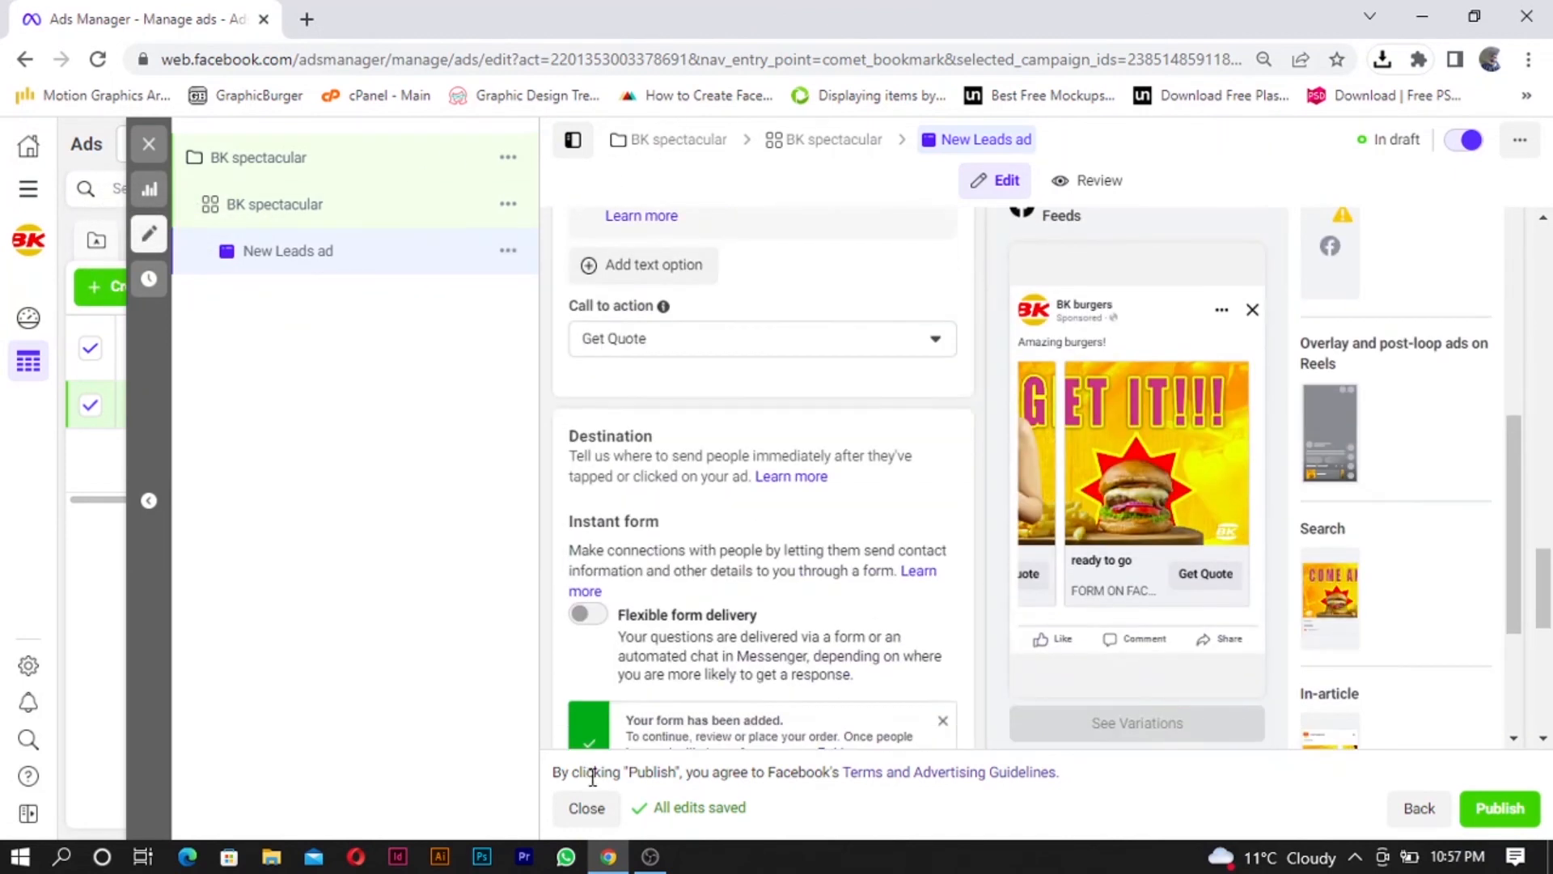
pyautogui.click(602, 805)
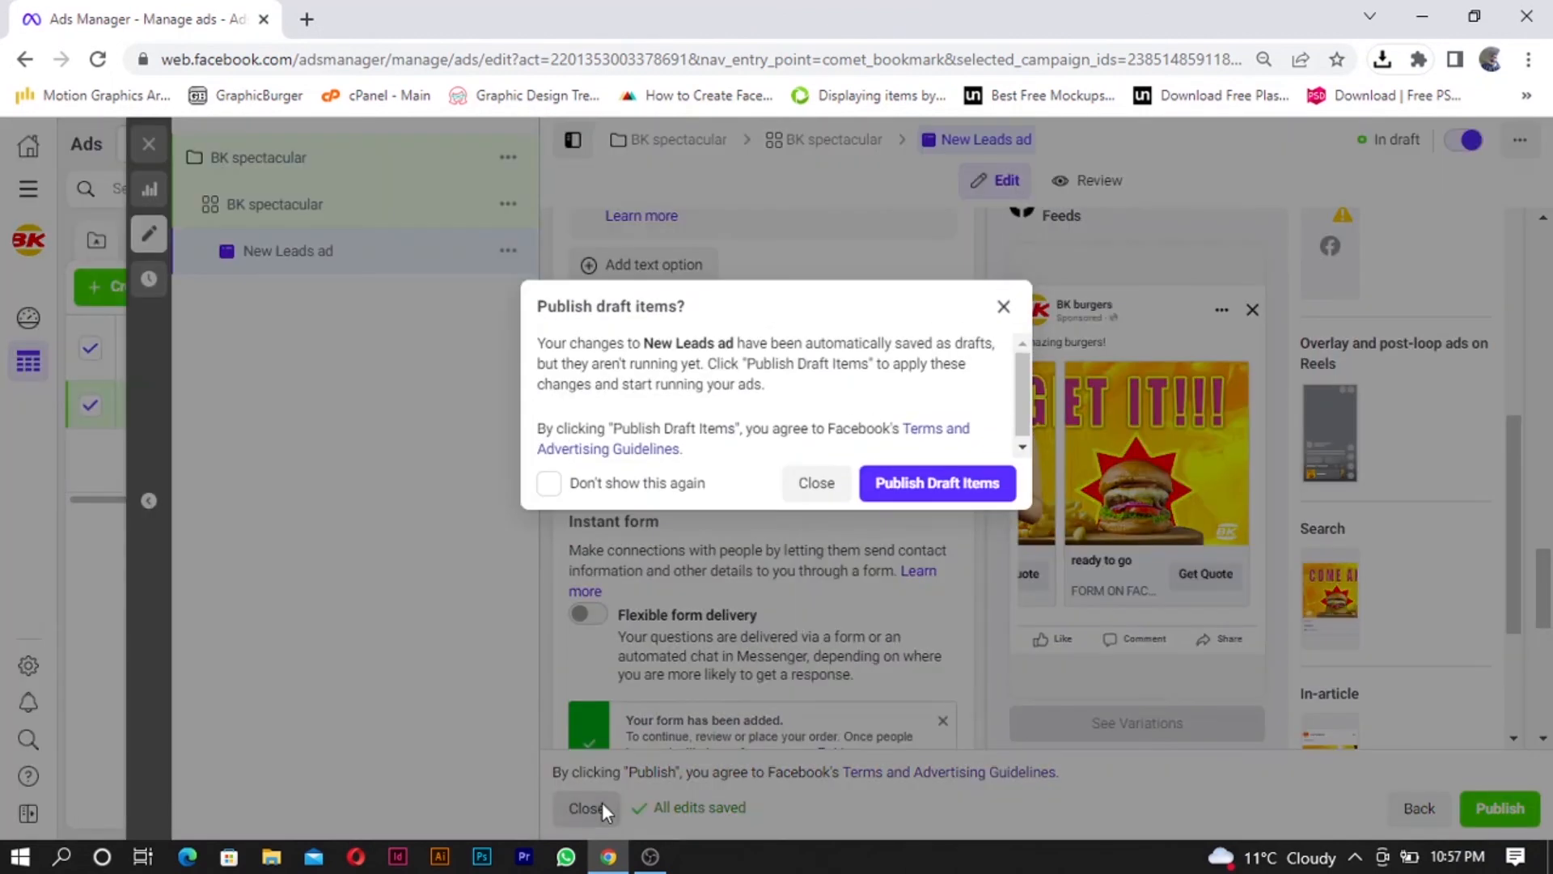
pyautogui.click(888, 491)
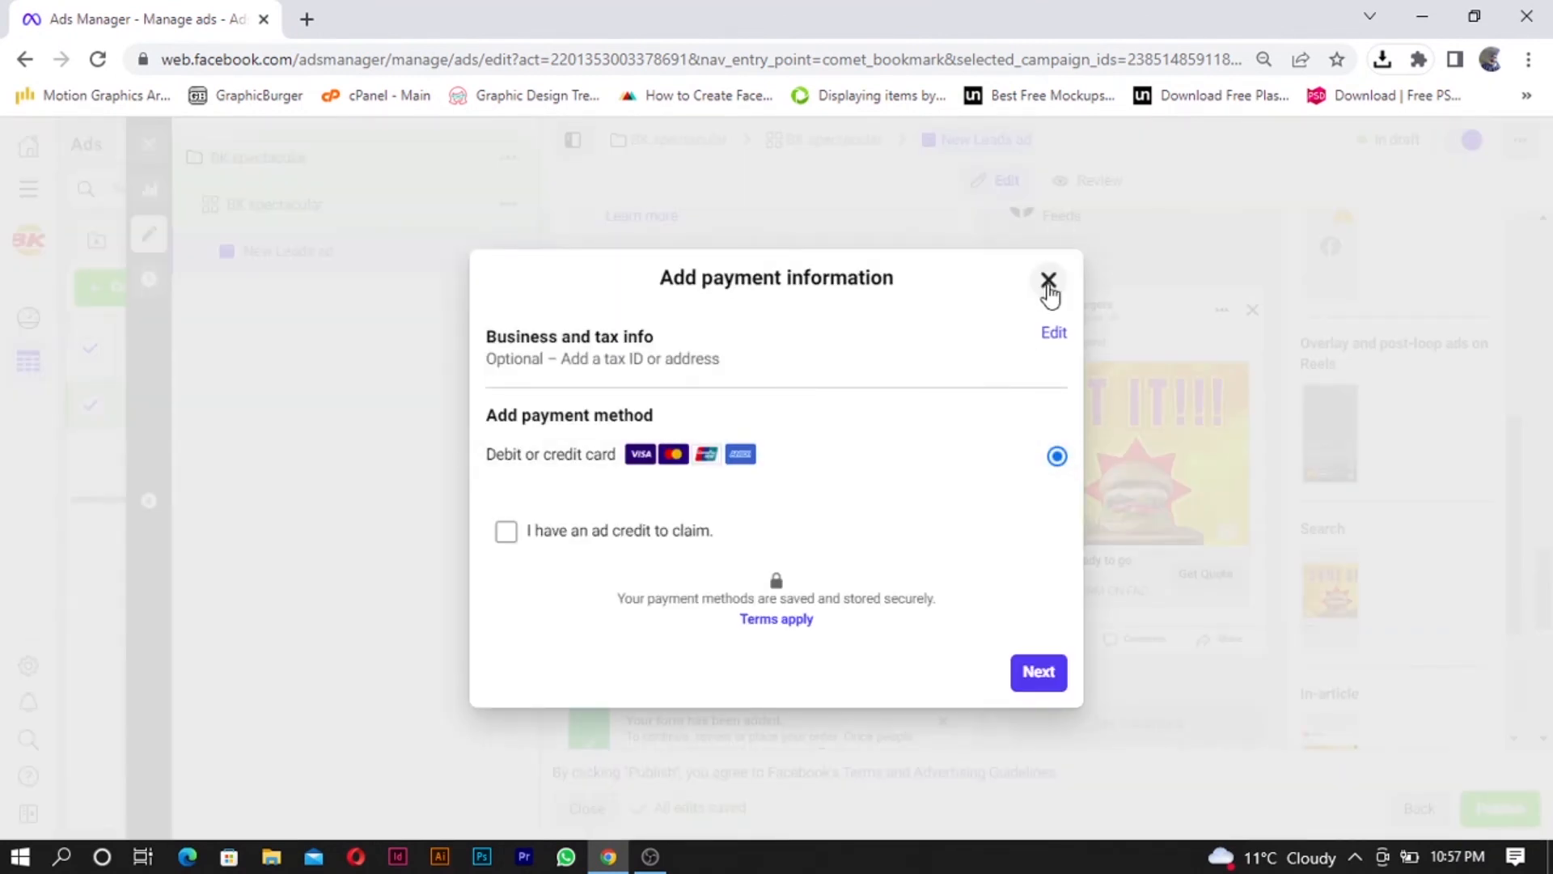
pyautogui.click(1047, 281)
pyautogui.click(1006, 308)
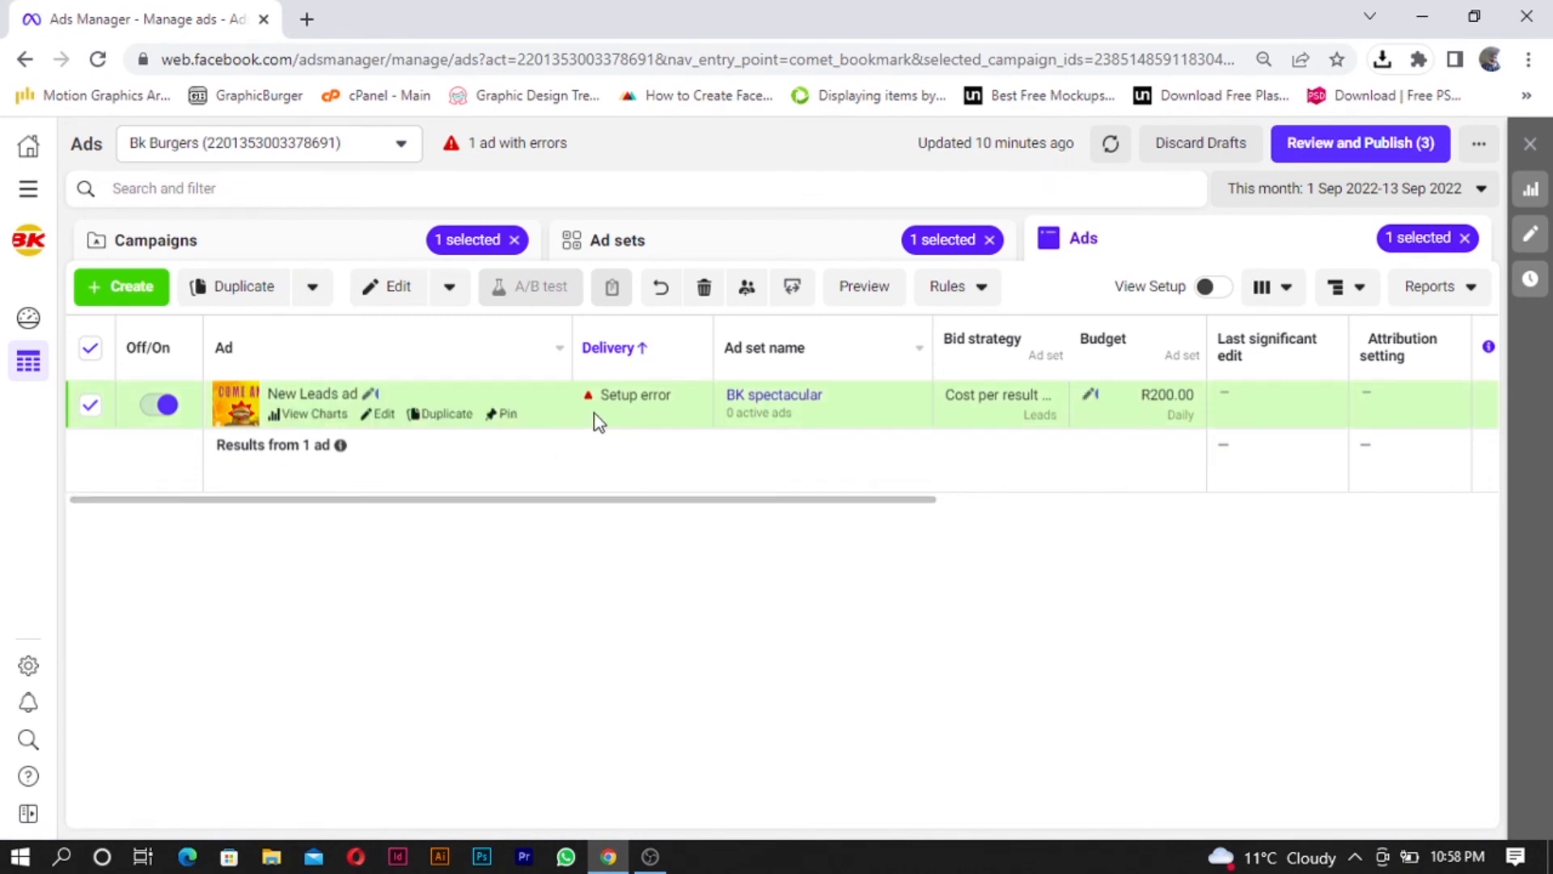
pyautogui.moveTo(601, 412)
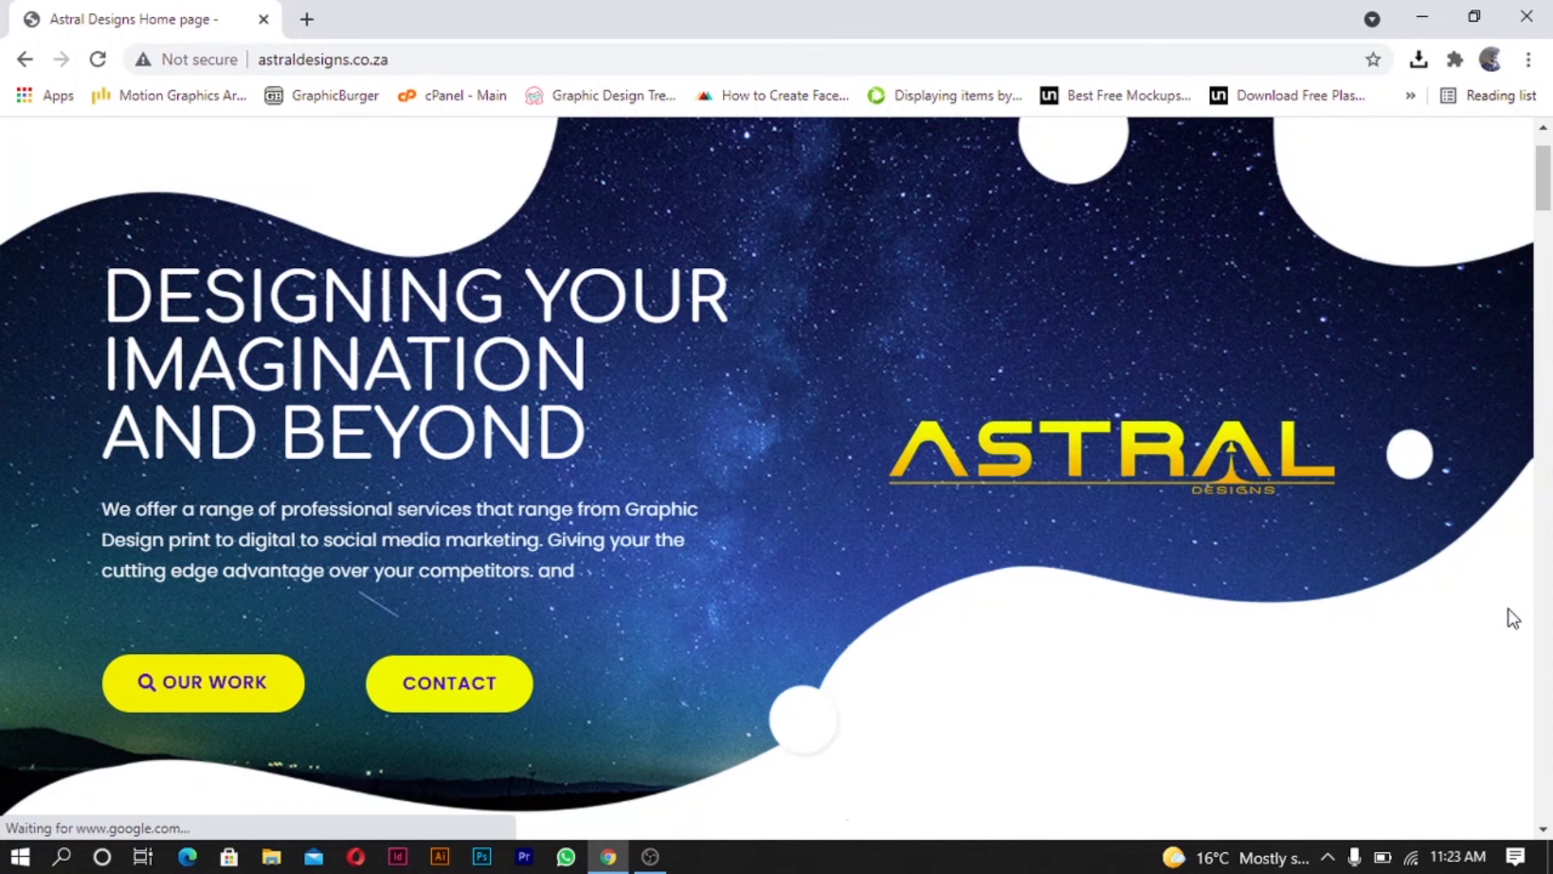
# Step: Look through the Astral Designs home page, examining the About Us section, service cards, packages and portfolio
pyautogui.scroll(-8, 1508, 610)
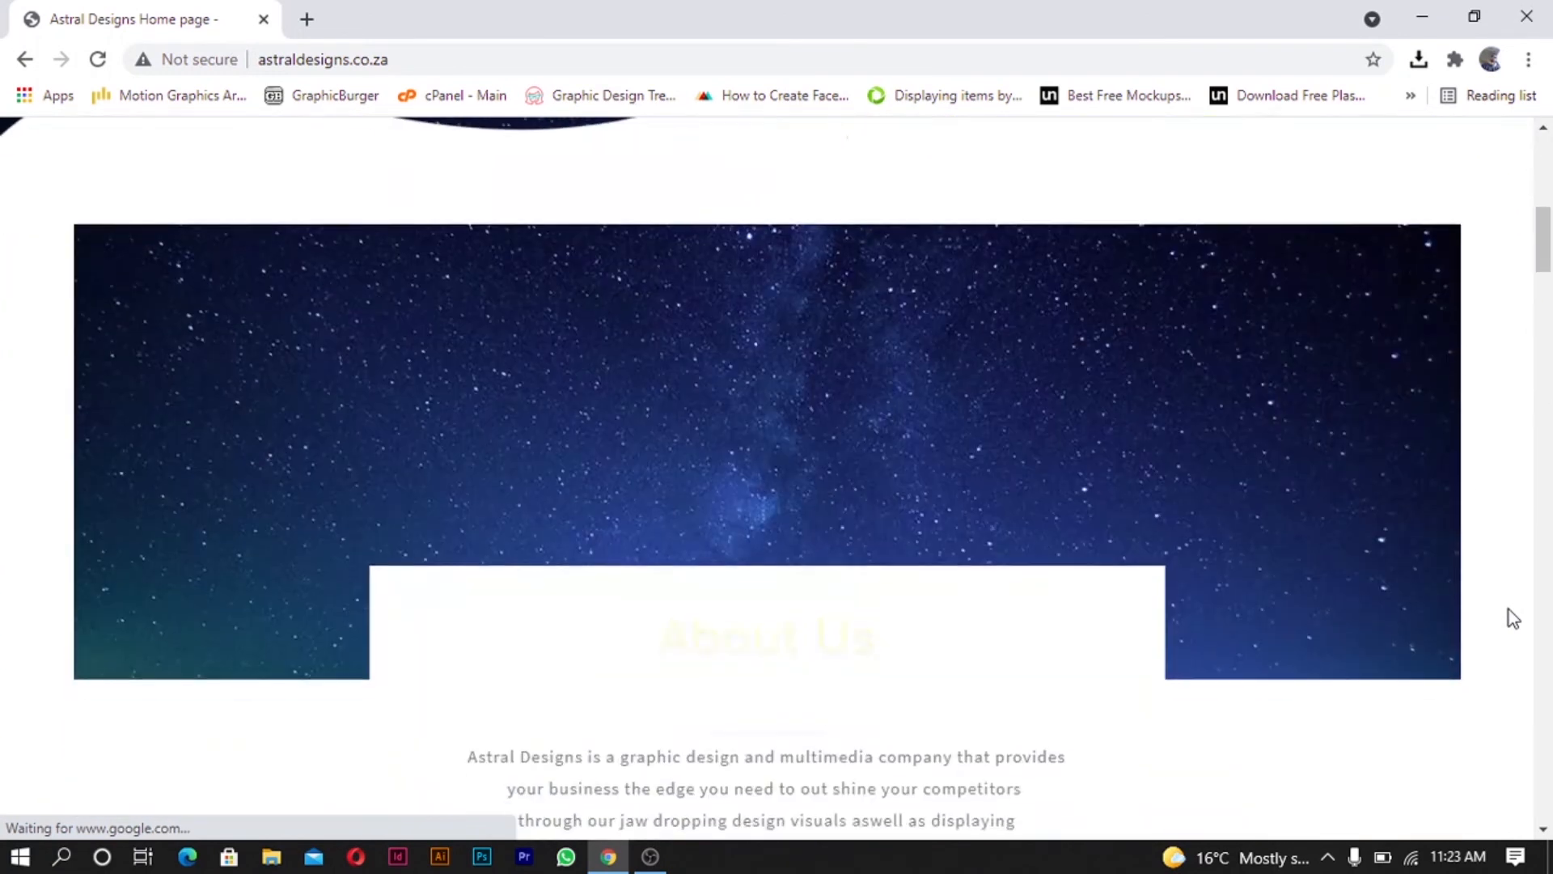
pyautogui.scroll(-7, 1507, 608)
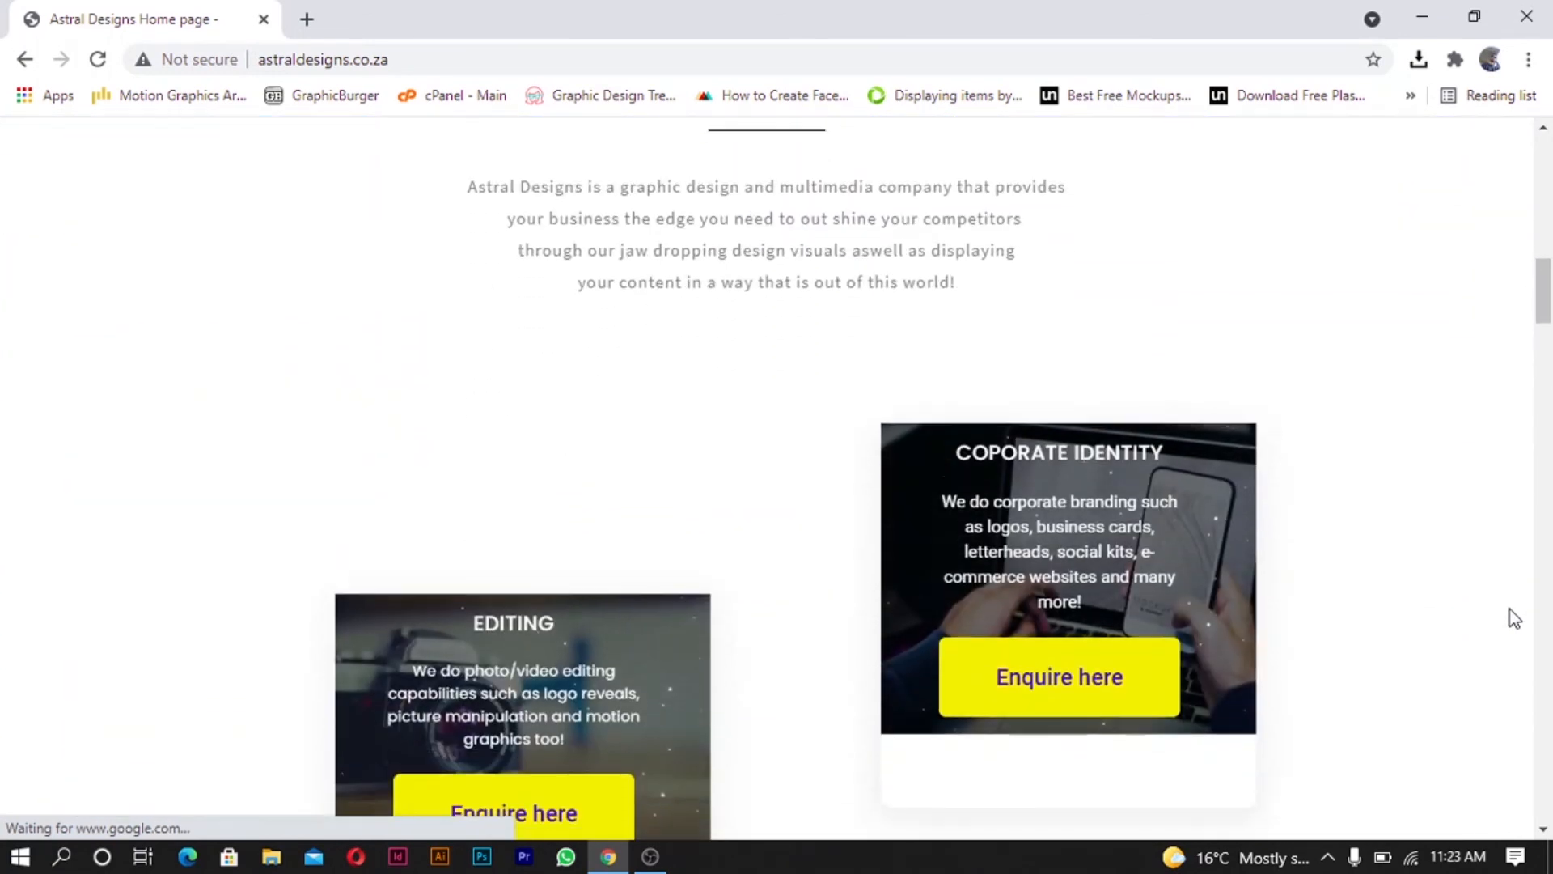
pyautogui.scroll(-8, 1514, 618)
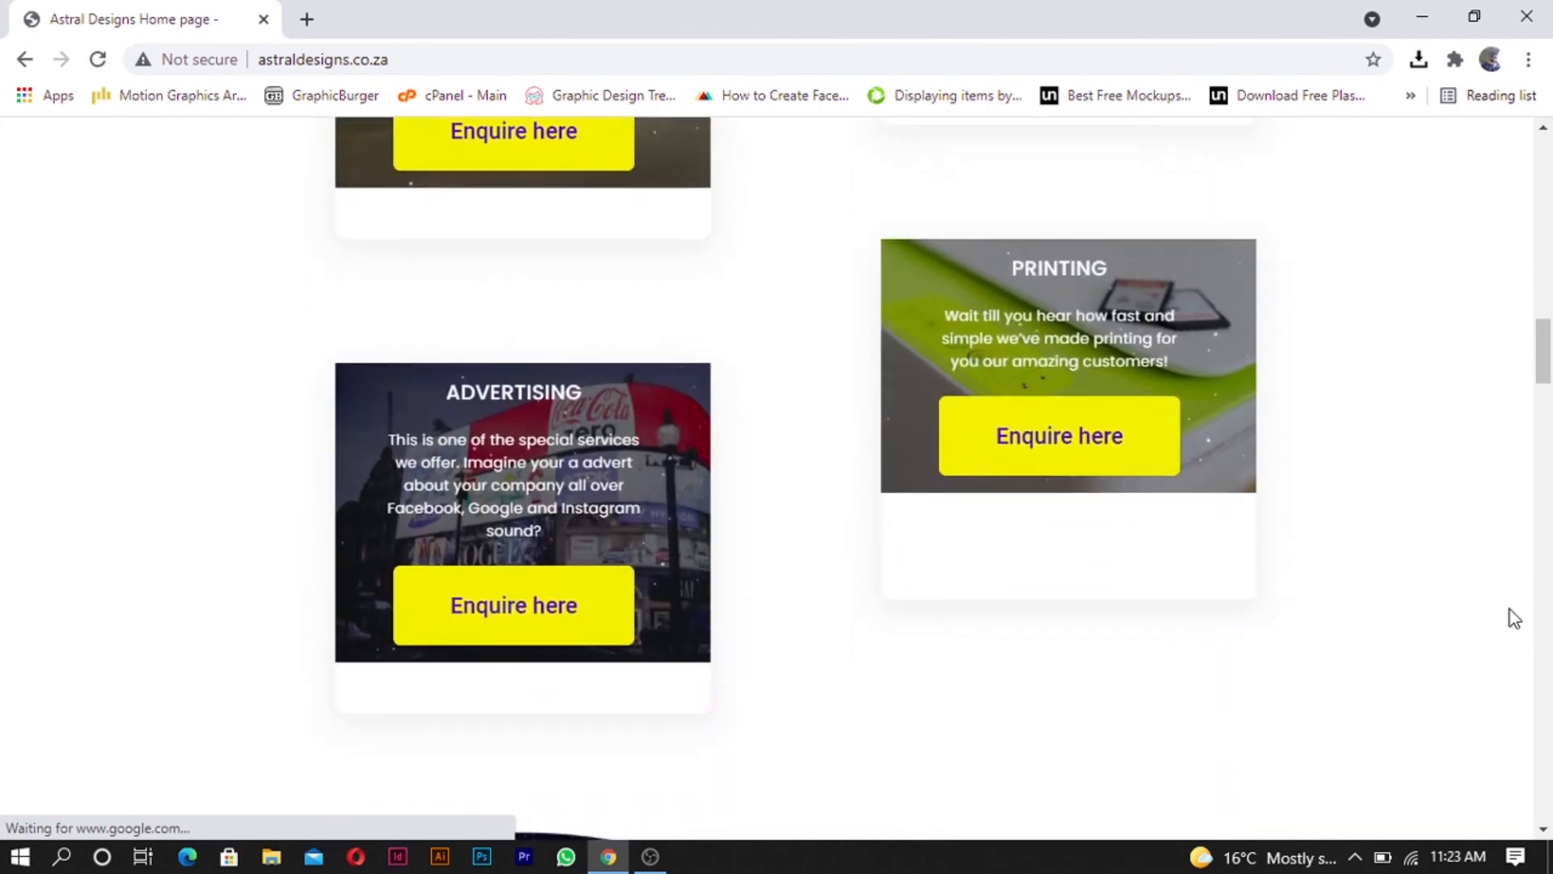
pyautogui.scroll(-8, 1514, 618)
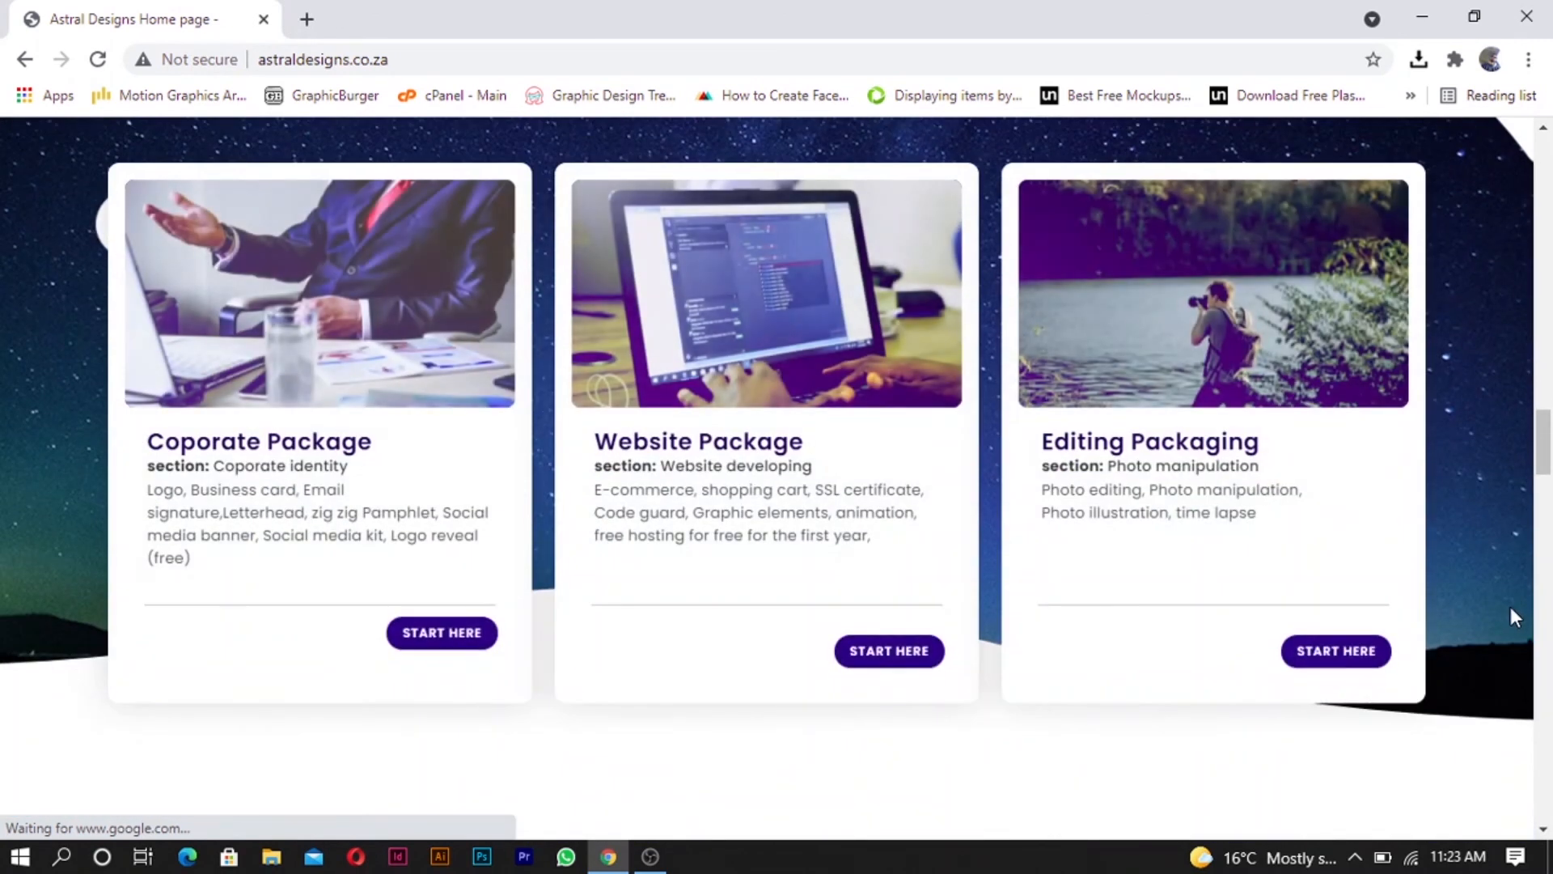
pyautogui.scroll(-5, 1510, 610)
pyautogui.scroll(7, 1510, 609)
pyautogui.scroll(-3, 1509, 612)
pyautogui.scroll(1, 1510, 612)
pyautogui.scroll(-4, 1509, 612)
pyautogui.scroll(-3, 1511, 610)
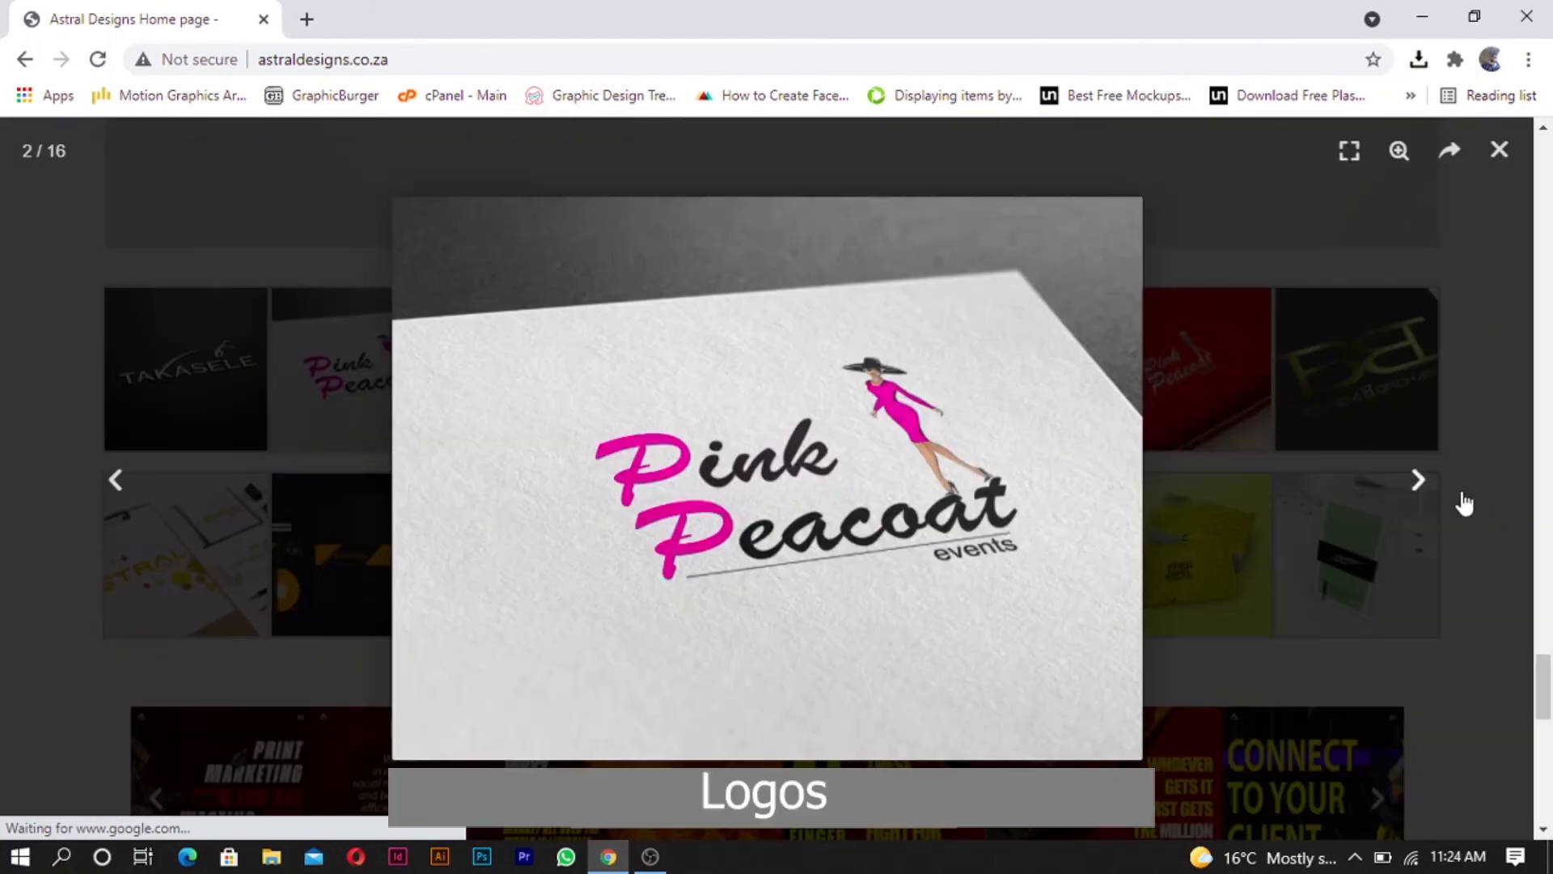
# Step: Browse the enlarged logo designs in the website's portfolio gallery, starting from the Pink Peacoat events logo
pyautogui.click(1419, 479)
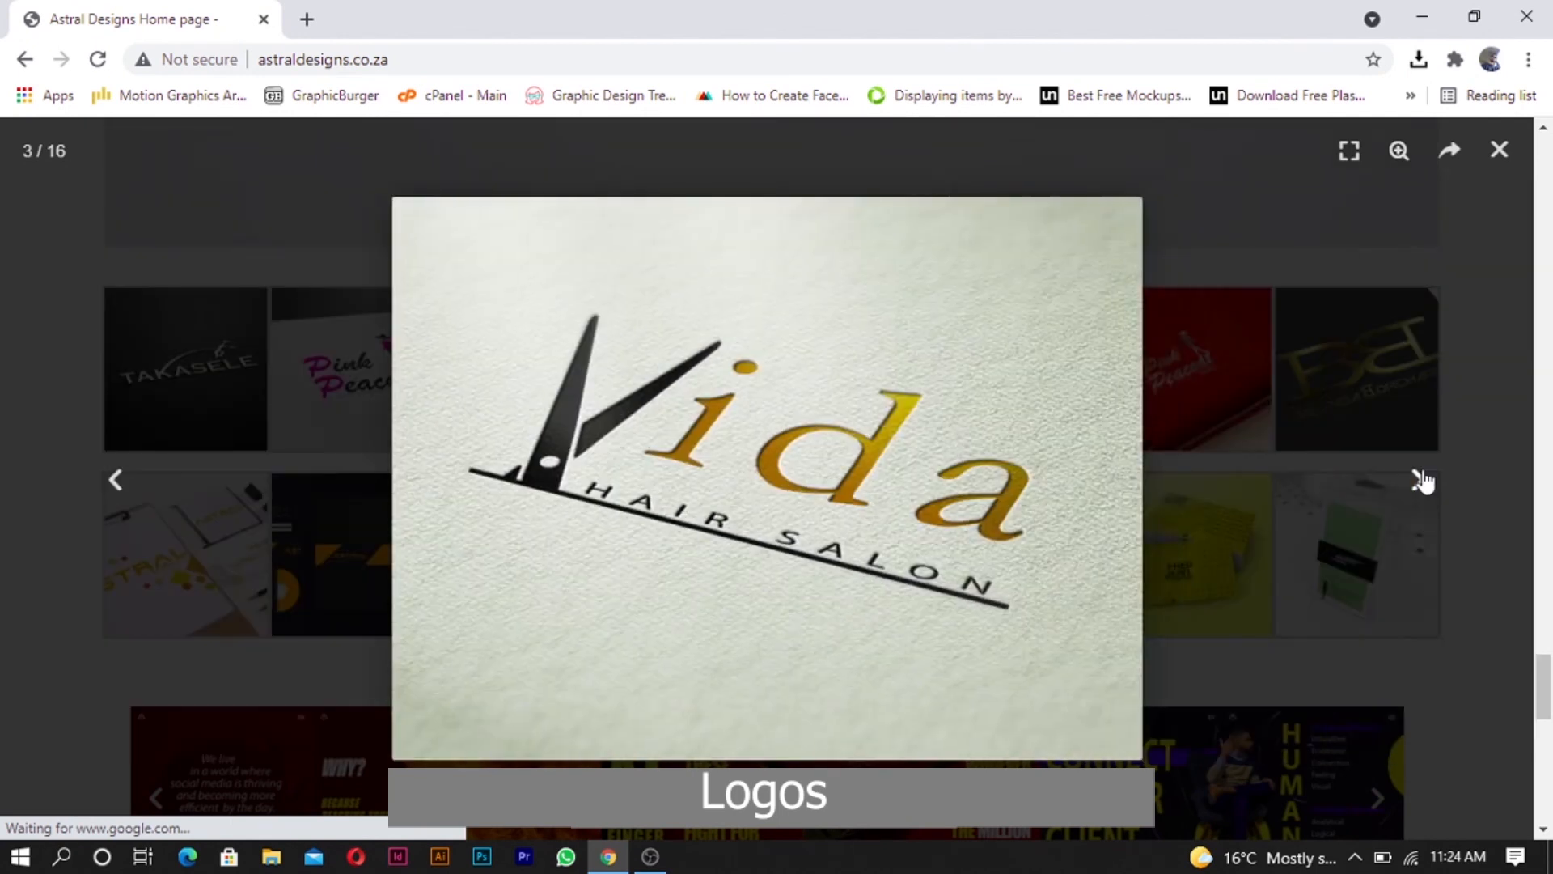
pyautogui.click(1419, 480)
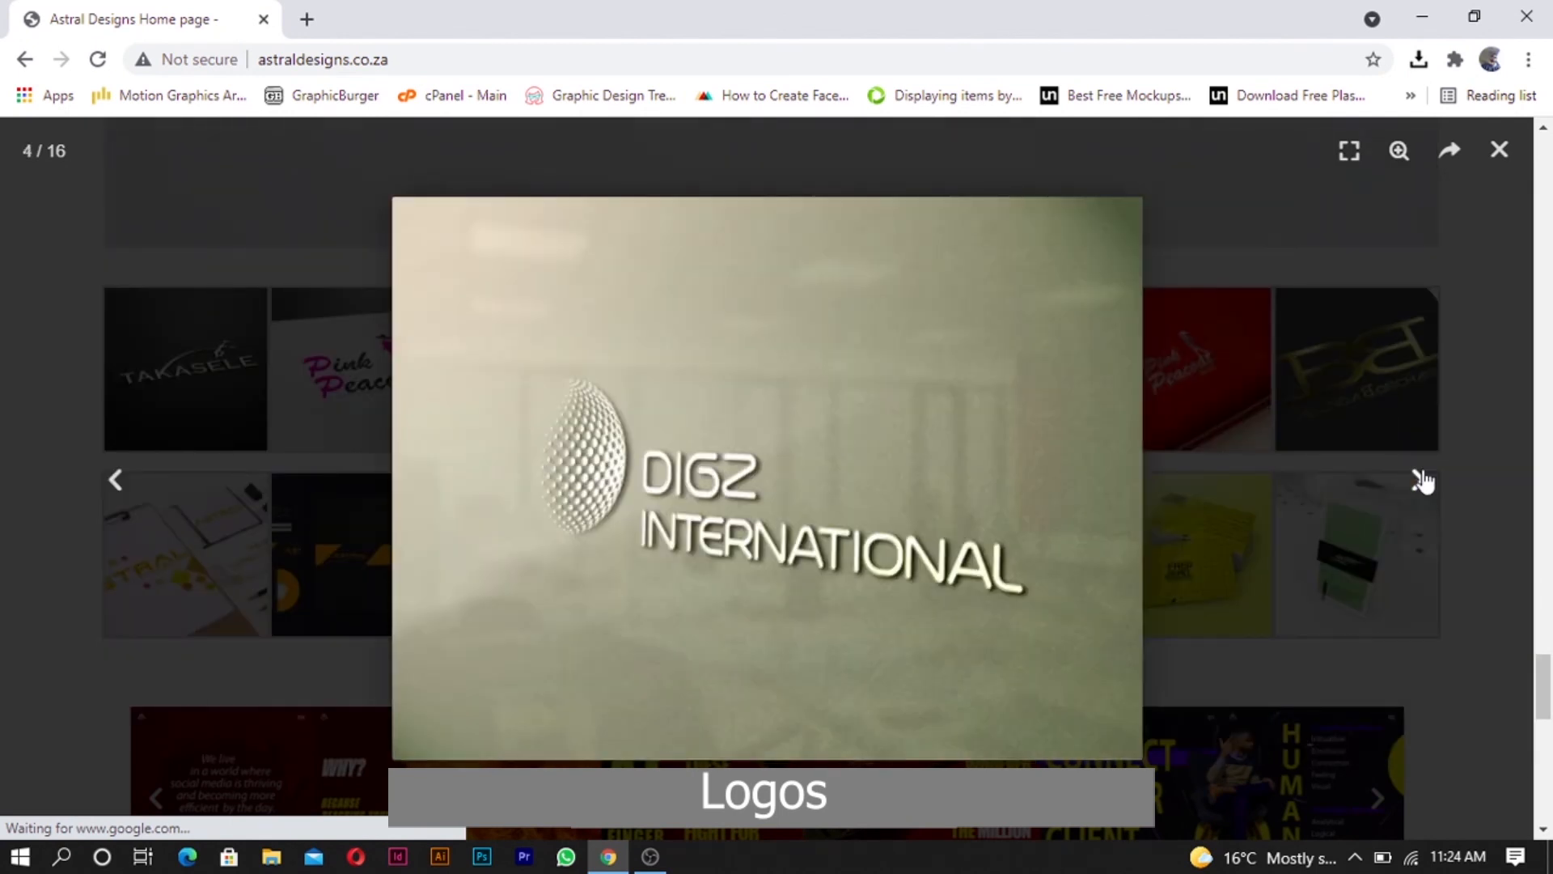
pyautogui.click(1419, 480)
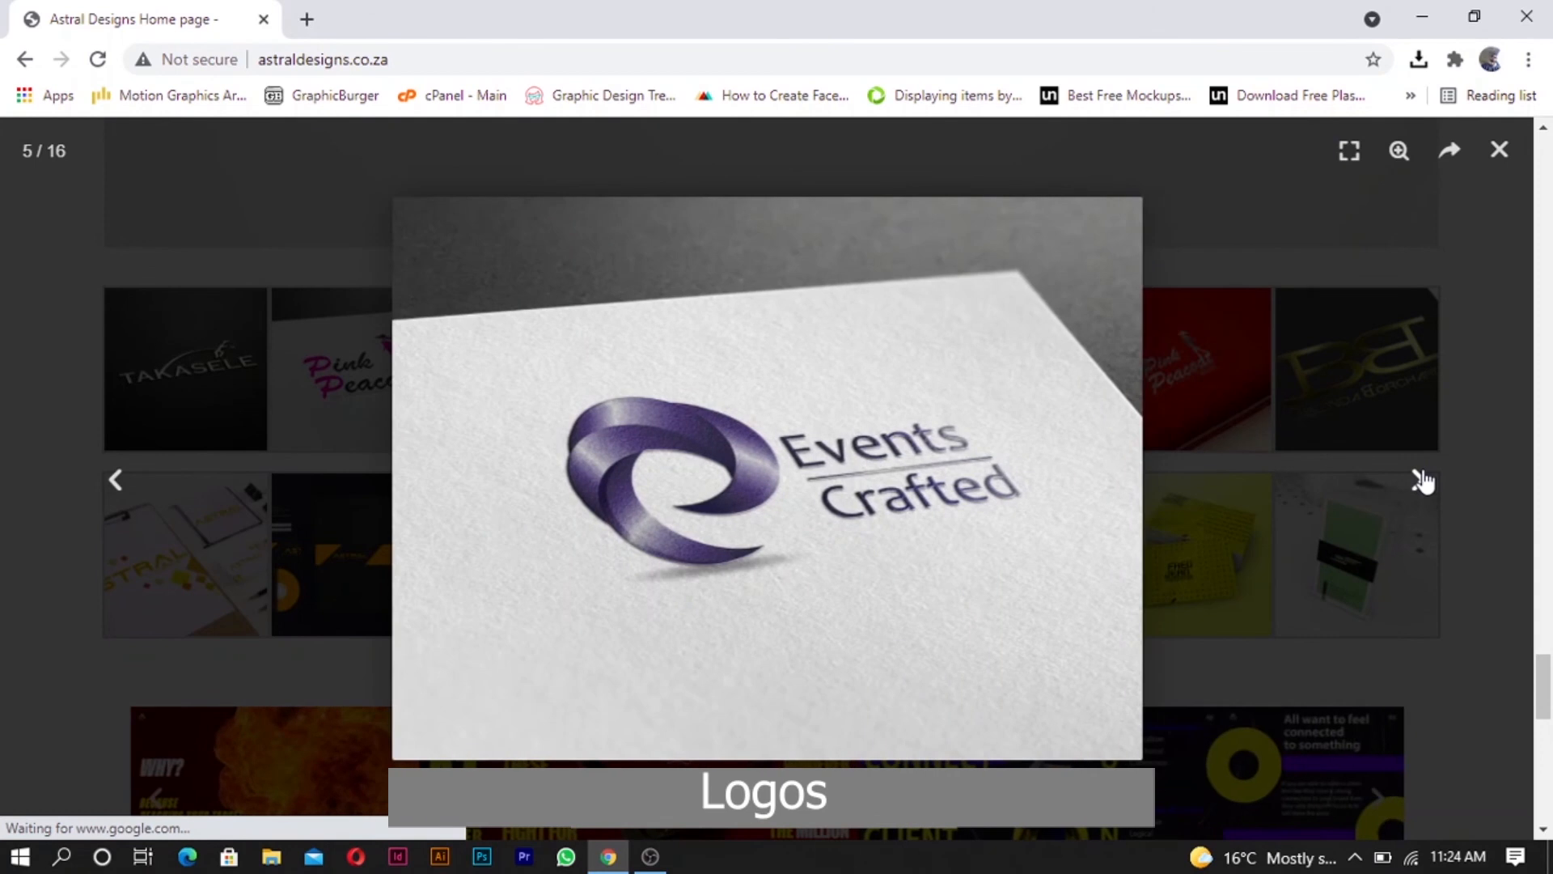
pyautogui.click(1419, 479)
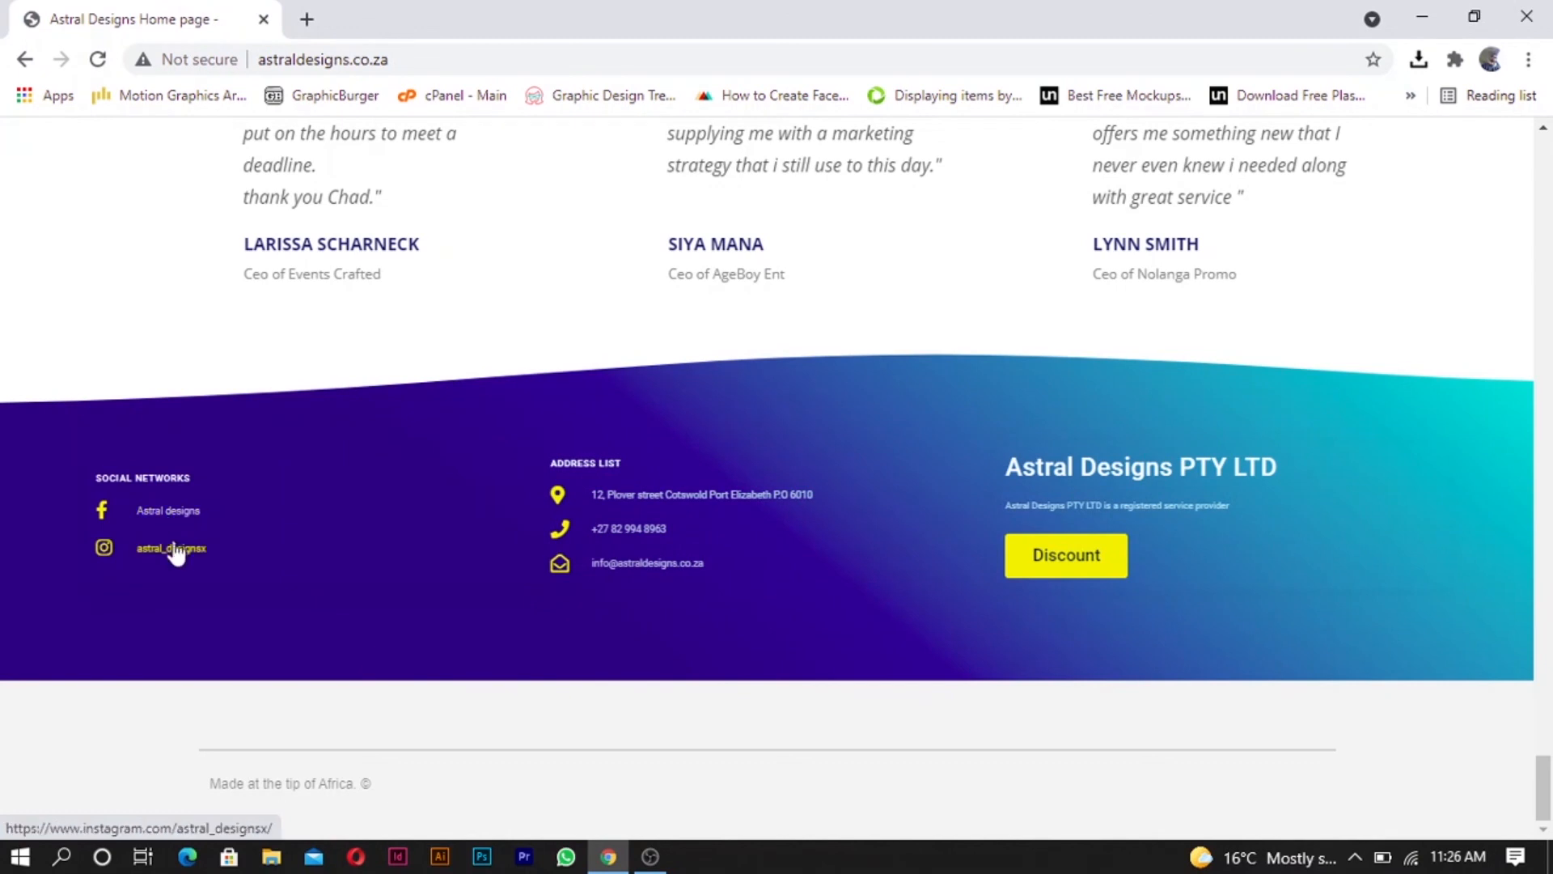
# Step: Open the astral_designsx Instagram profile from the website's footer and look through its posts
pyautogui.click(172, 549)
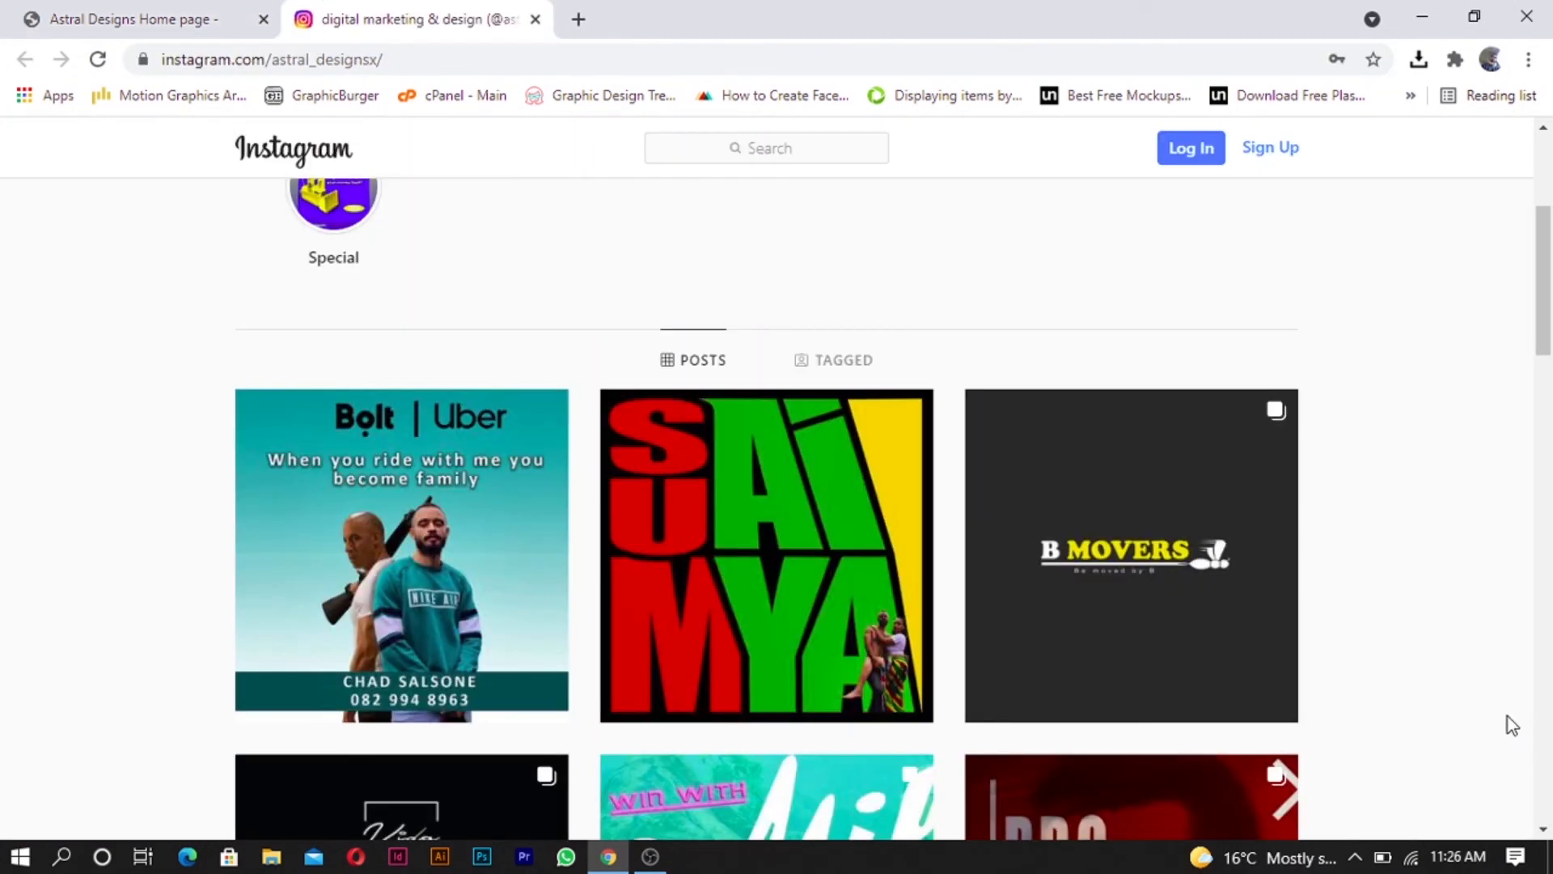
pyautogui.scroll(-8, 1493, 728)
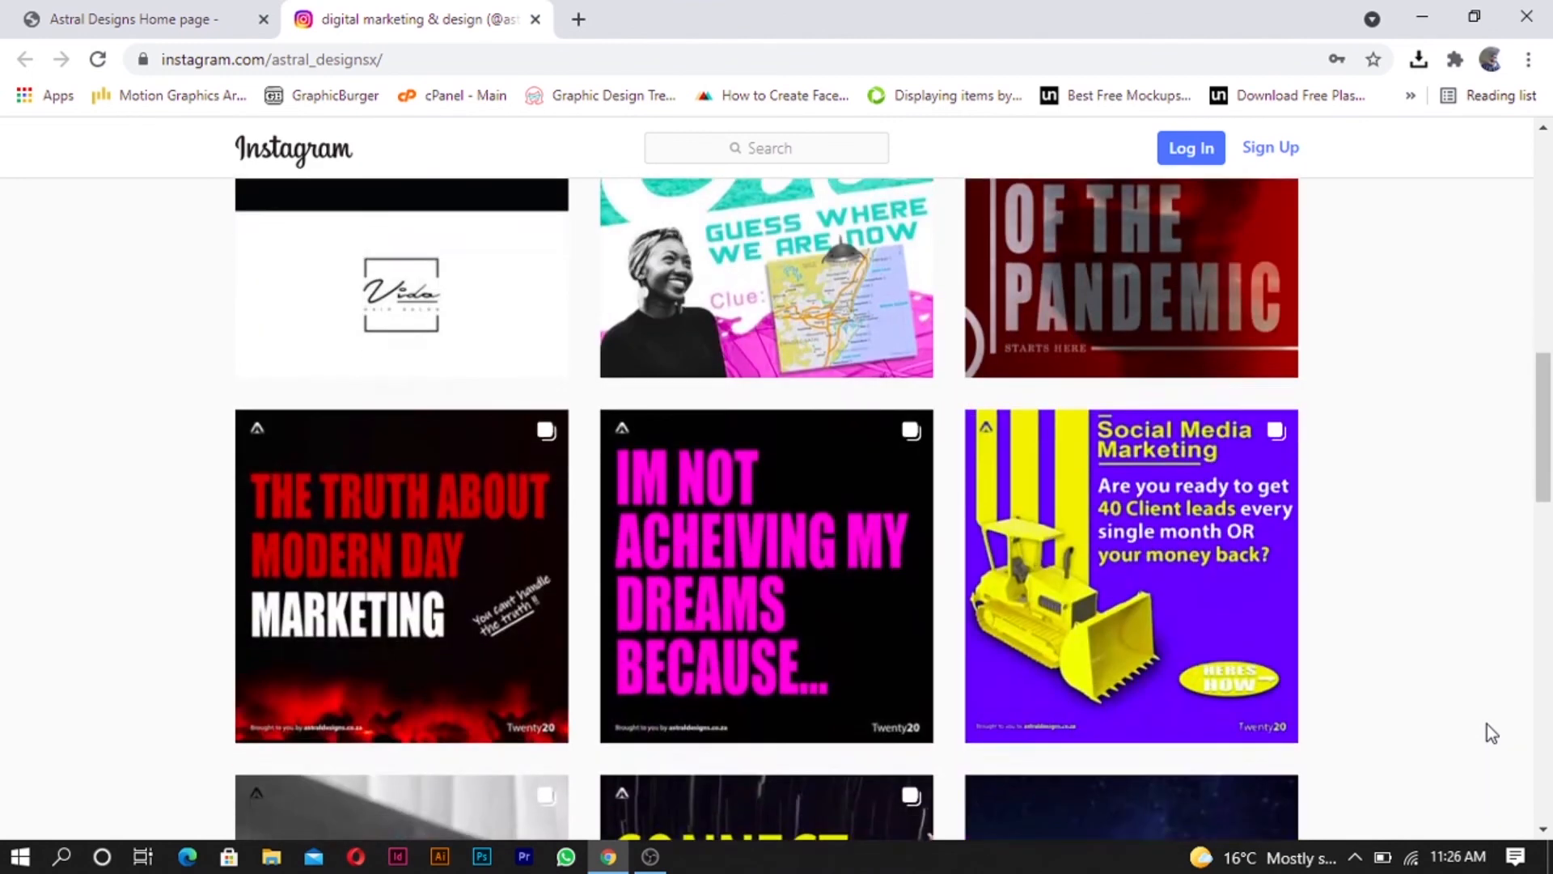
pyautogui.scroll(-5, 1487, 725)
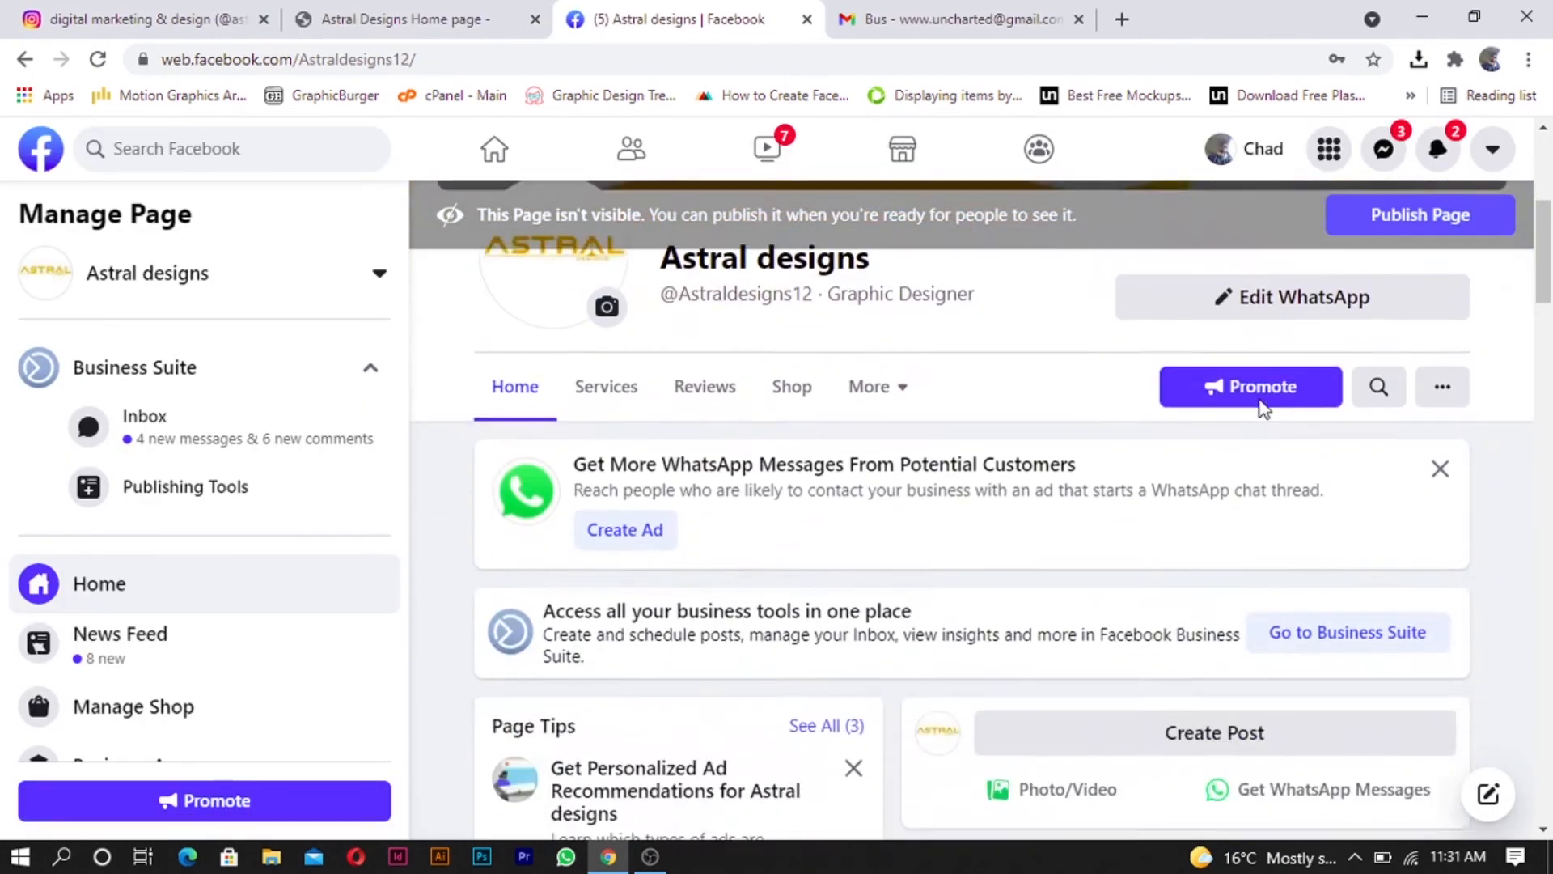
# Step: Look through the posts on the Astral designs Facebook page
pyautogui.scroll(-15, 1262, 412)
pyautogui.scroll(-12, 1251, 469)
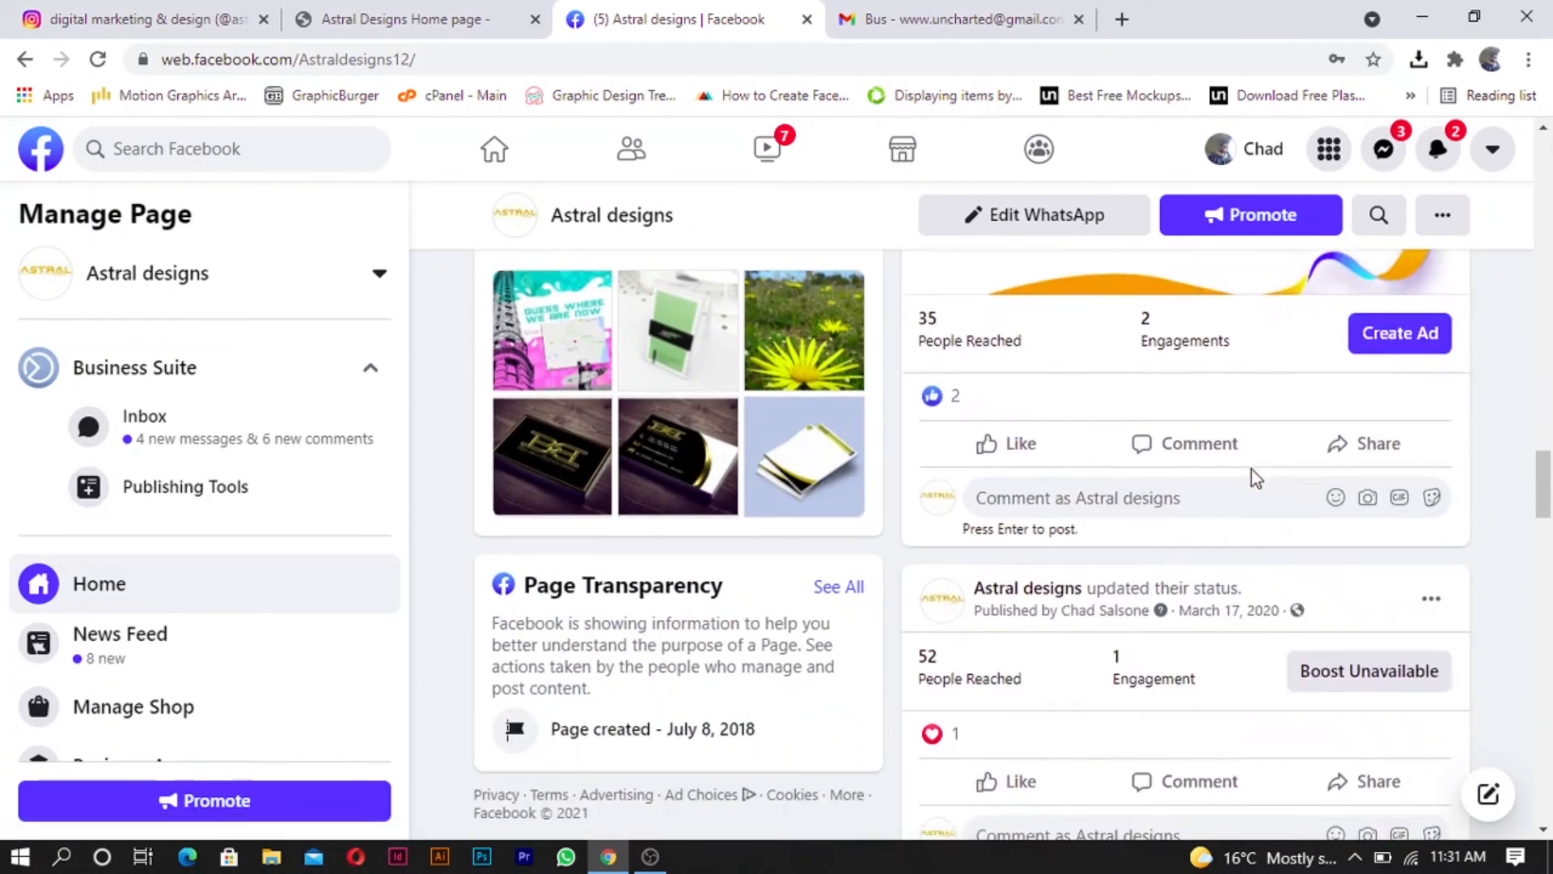
pyautogui.scroll(-20, 1250, 470)
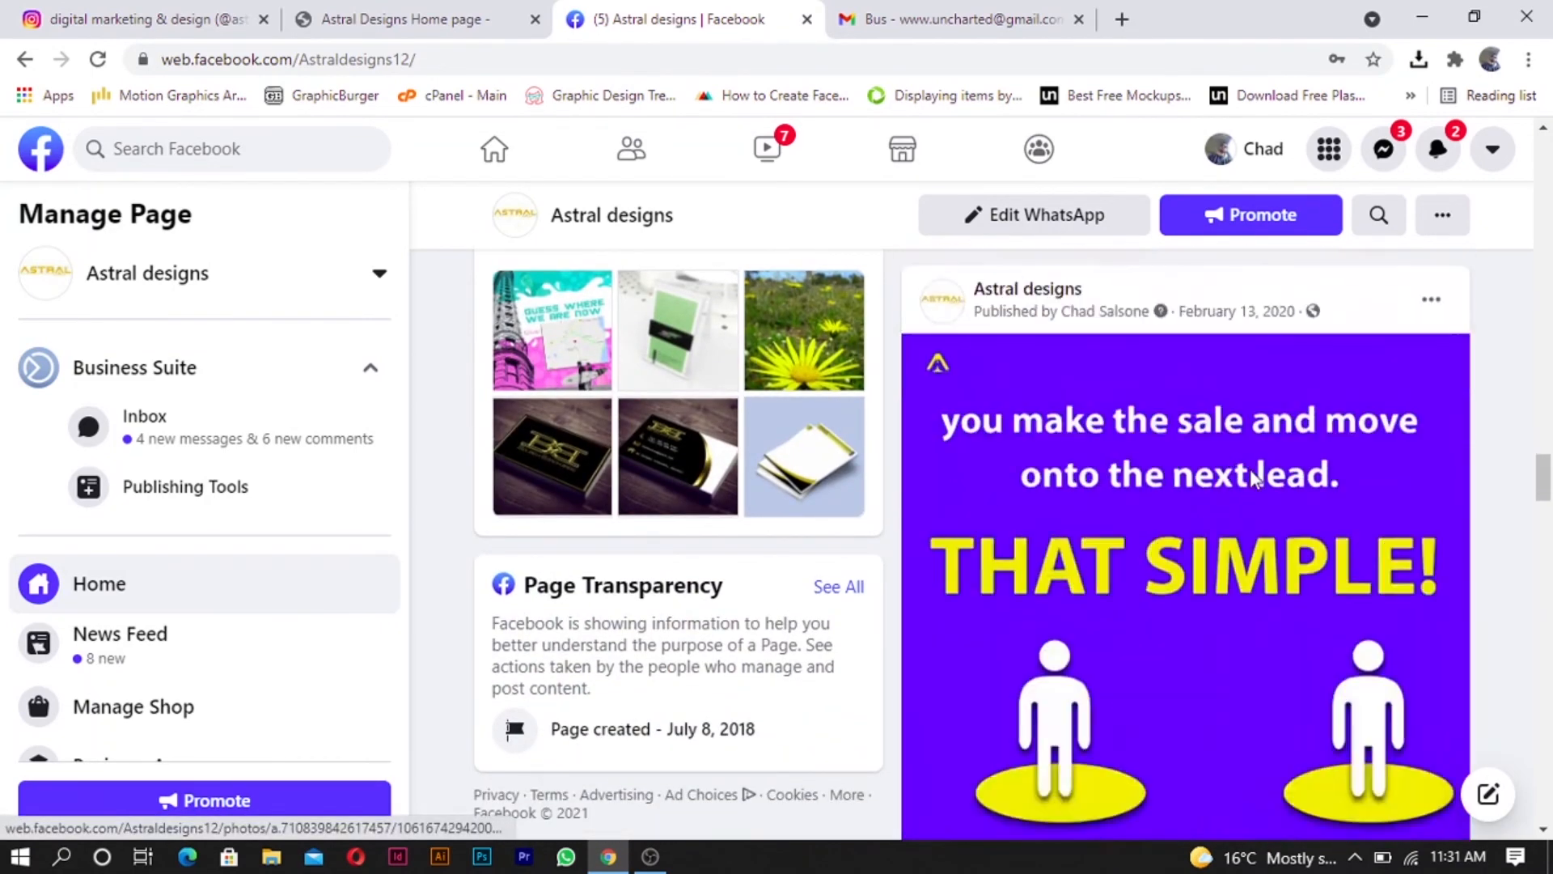